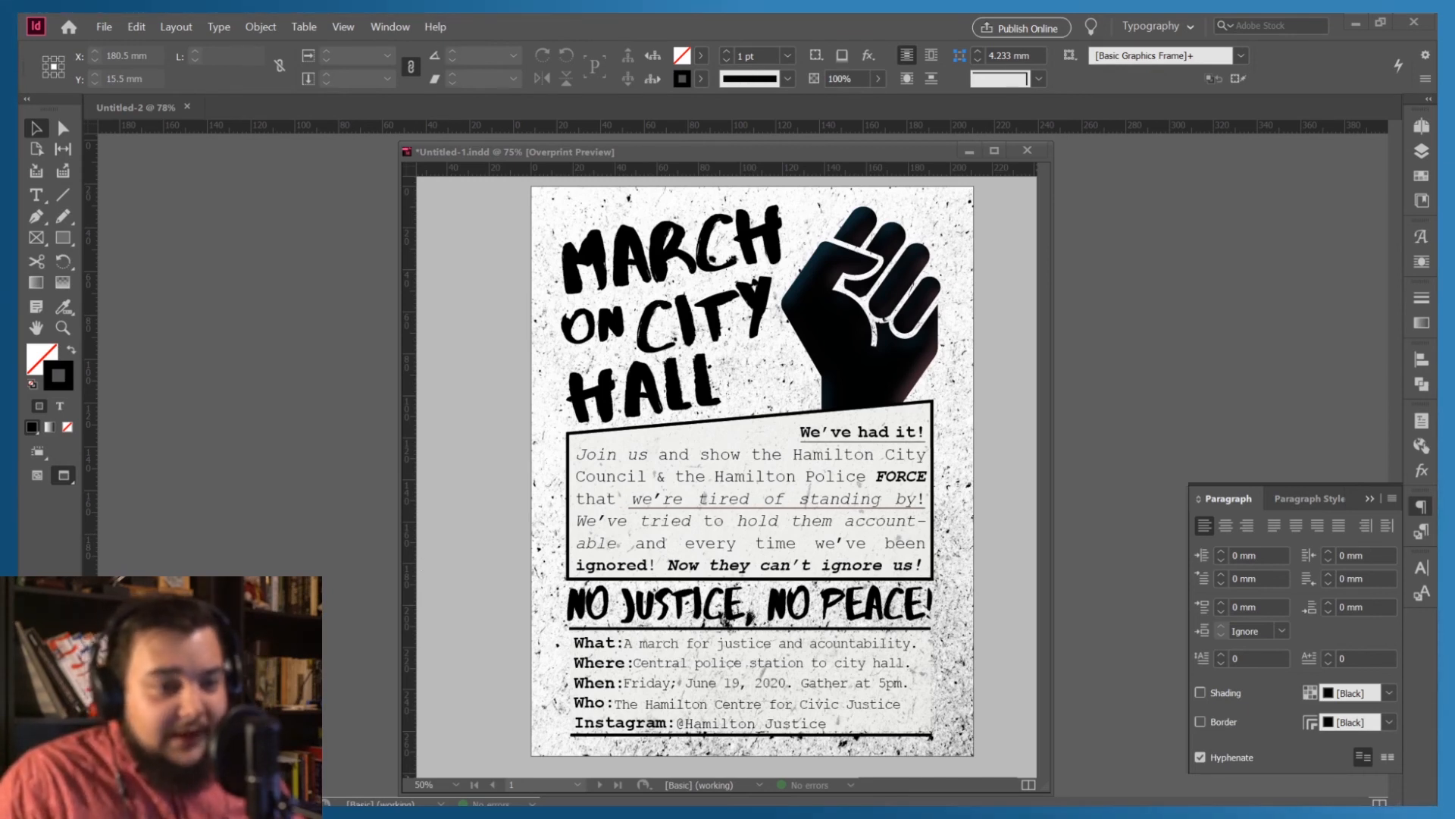
Review the poster copy in the Poster Text Word document, put it away, and move the finished poster's window out of view
{"action": "left_click_drag", "start_coordinate": [2, 425], "coordinate": [658, 123]}
{"action": "scroll", "coordinate": [682, 364], "scroll_direction": "down", "scroll_amount": 1}
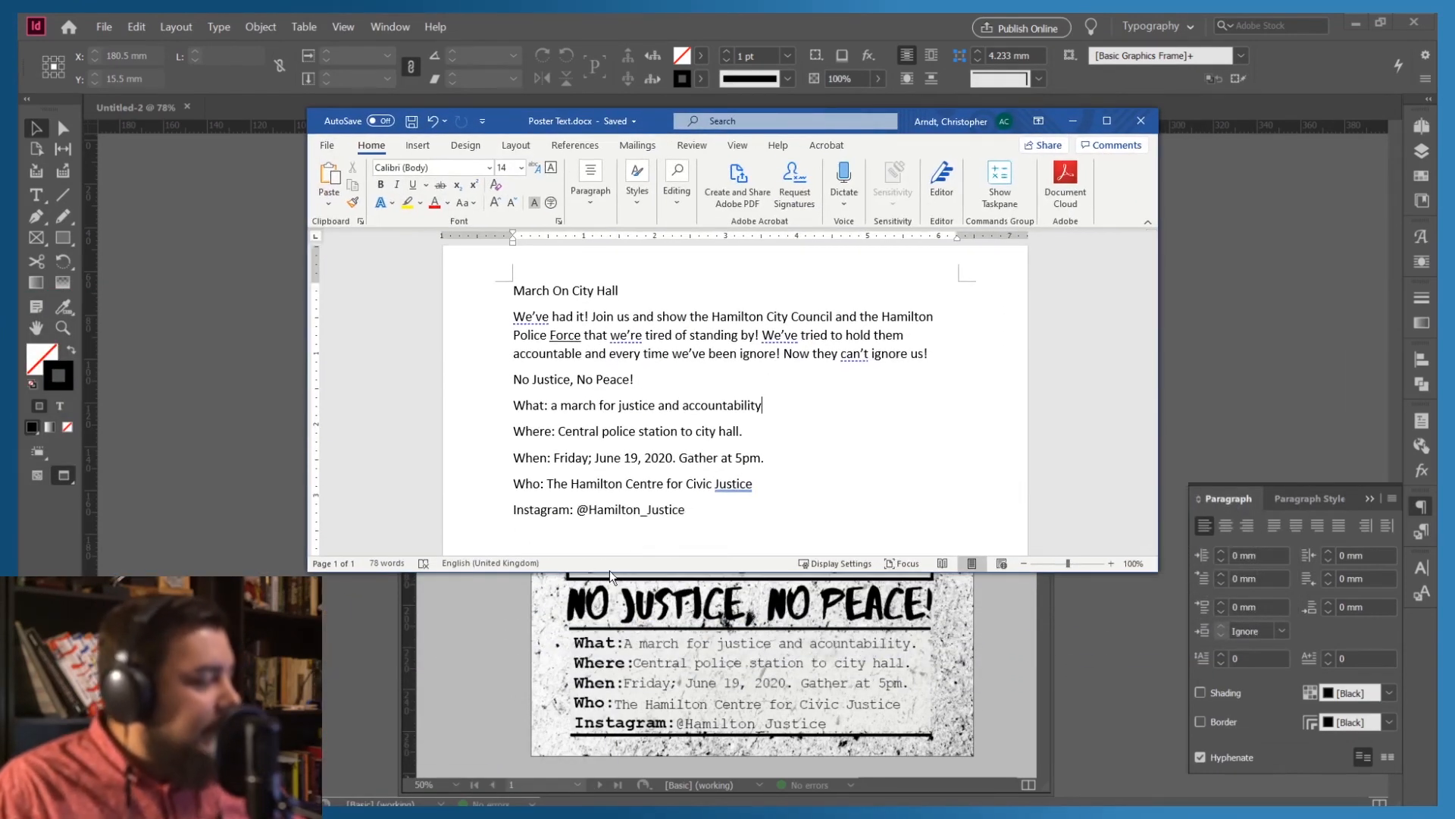
{"action": "left_click_drag", "start_coordinate": [615, 570], "coordinate": [631, 725]}
{"action": "scroll", "coordinate": [751, 595], "scroll_direction": "up", "scroll_amount": 1}
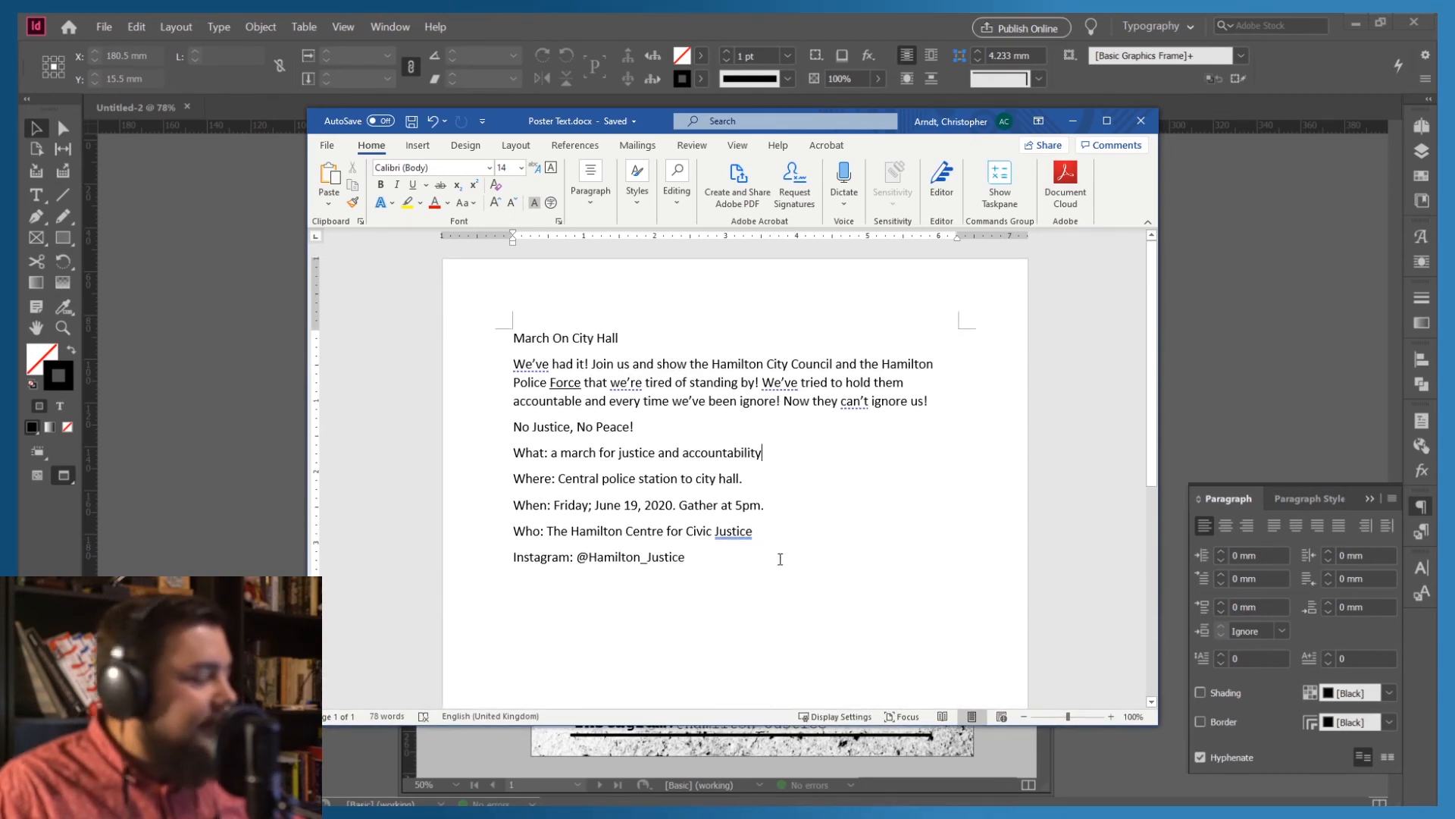
{"action": "left_click", "coordinate": [1072, 122]}
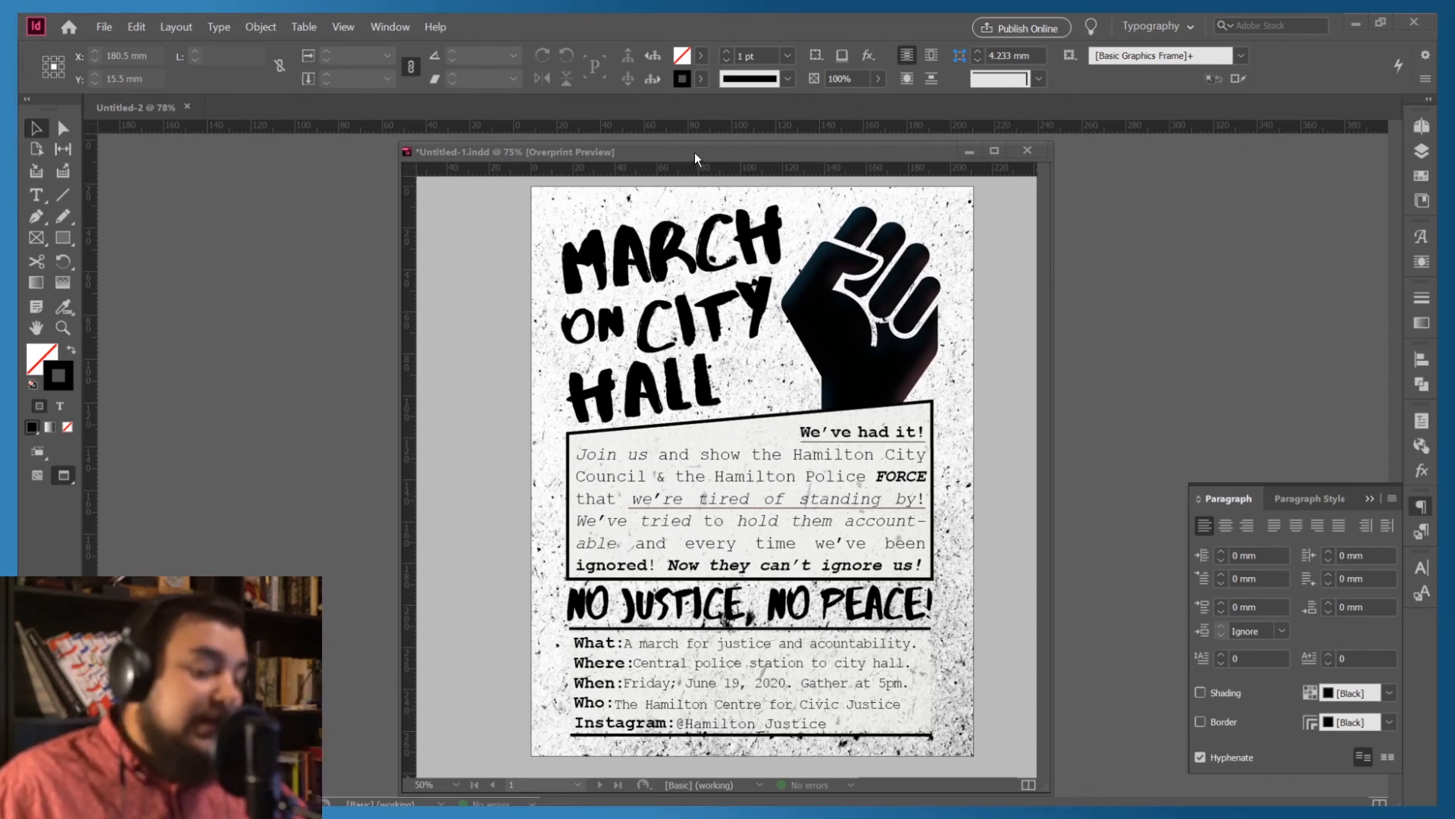
{"action": "left_click_drag", "start_coordinate": [694, 153], "coordinate": [743, 815]}
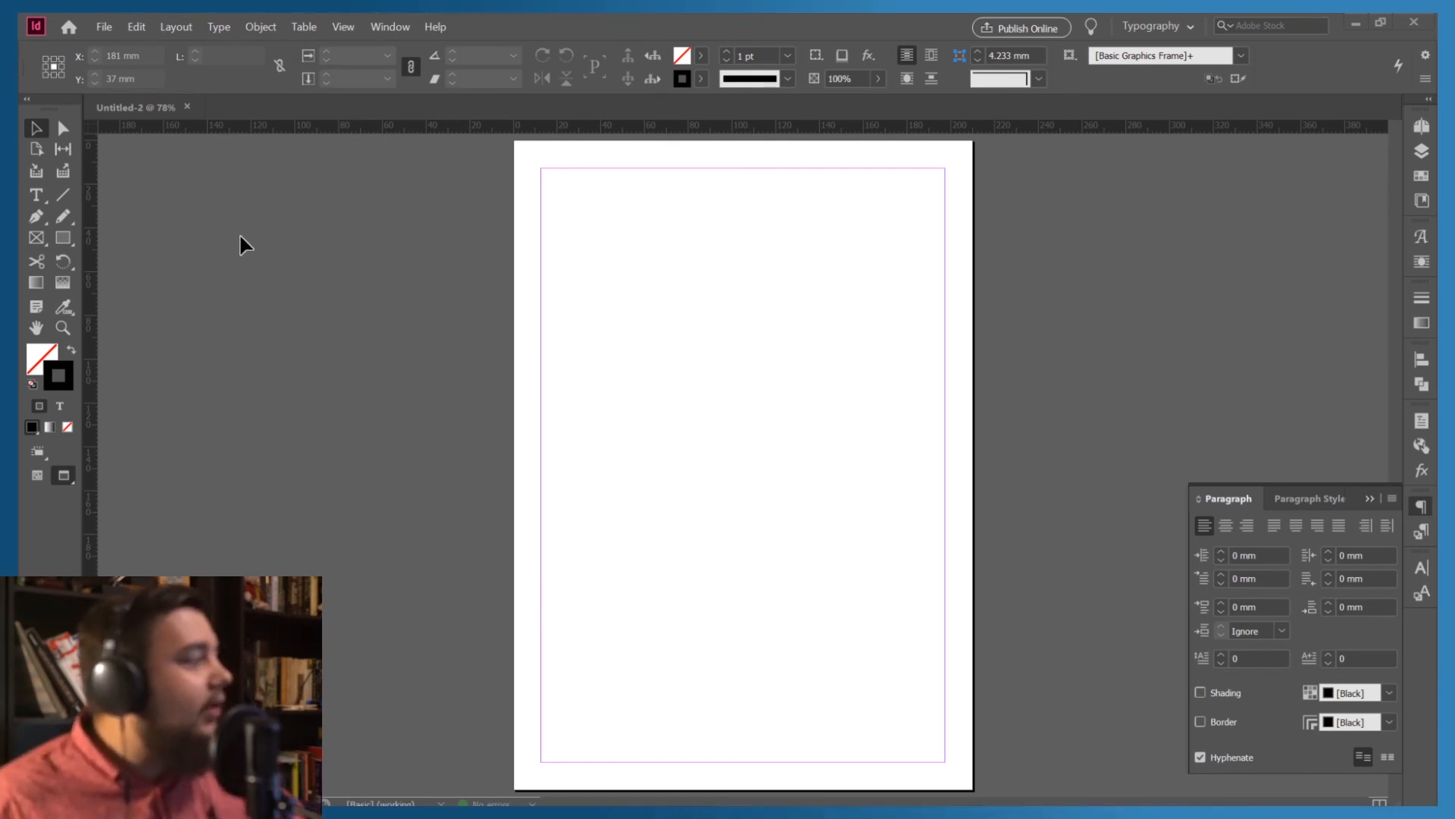
Toggle the blank page between Preview and Normal screen modes, leaving it in Normal mode
{"action": "key", "text": "w"}
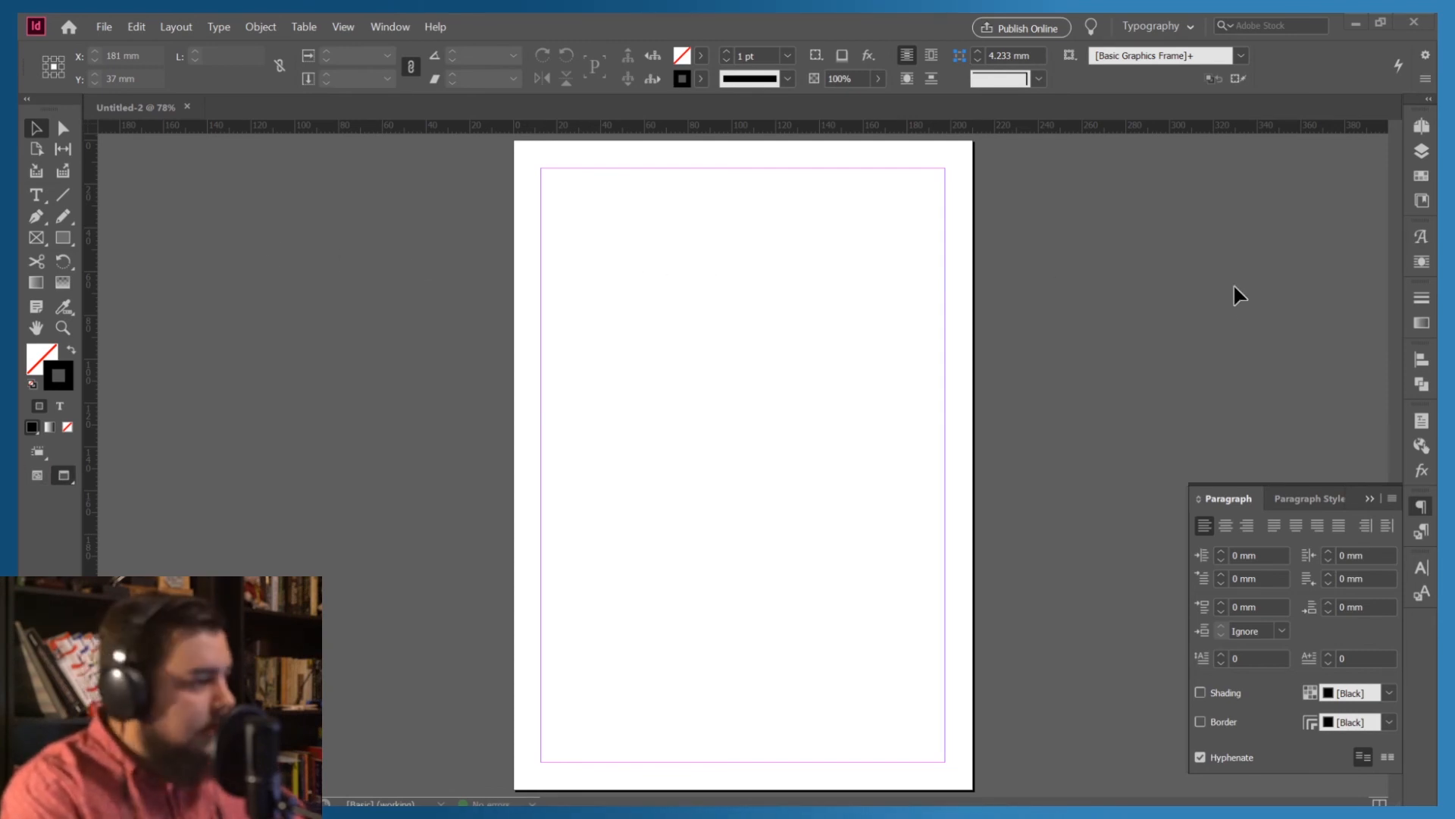
{"action": "key", "text": "w"}
{"action": "key", "text": "w"}
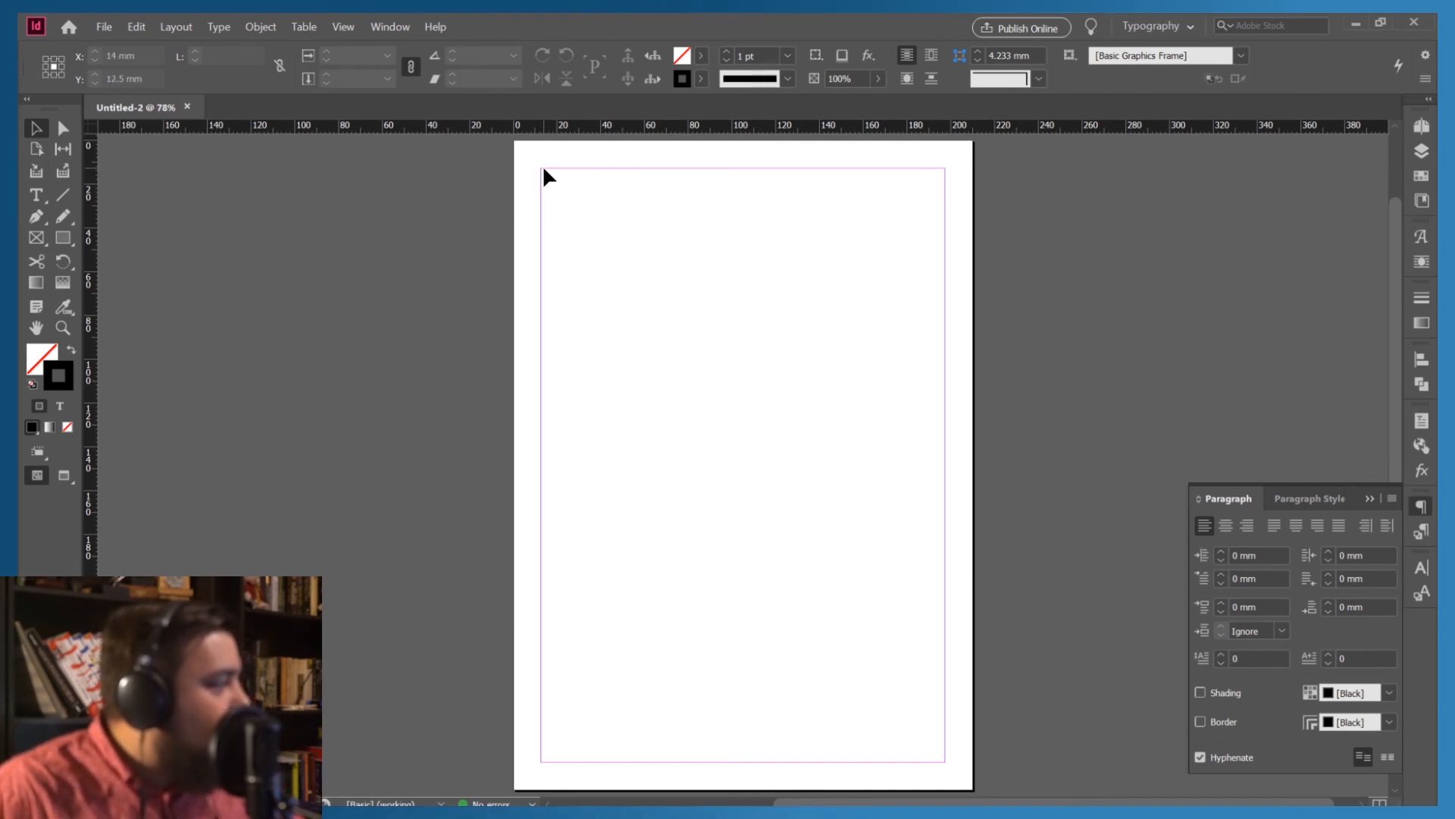
{"action": "key", "text": "w"}
{"action": "key", "text": "w"}
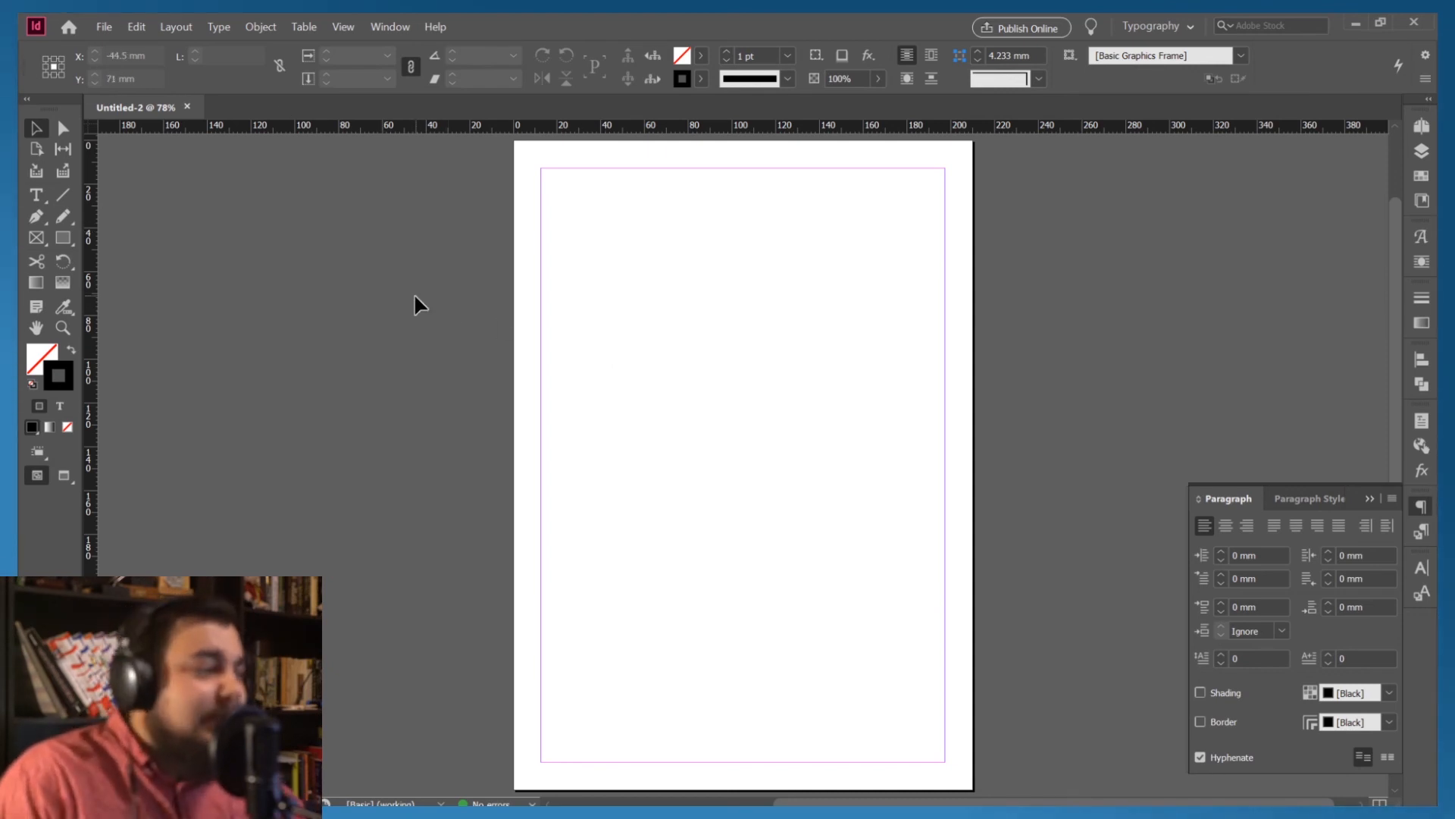
Draw two adjoining rectangle frames along the page's top margin, about 88 × 101 mm on the left and 97 × 101 mm on the right
{"action": "left_click", "coordinate": [65, 238]}
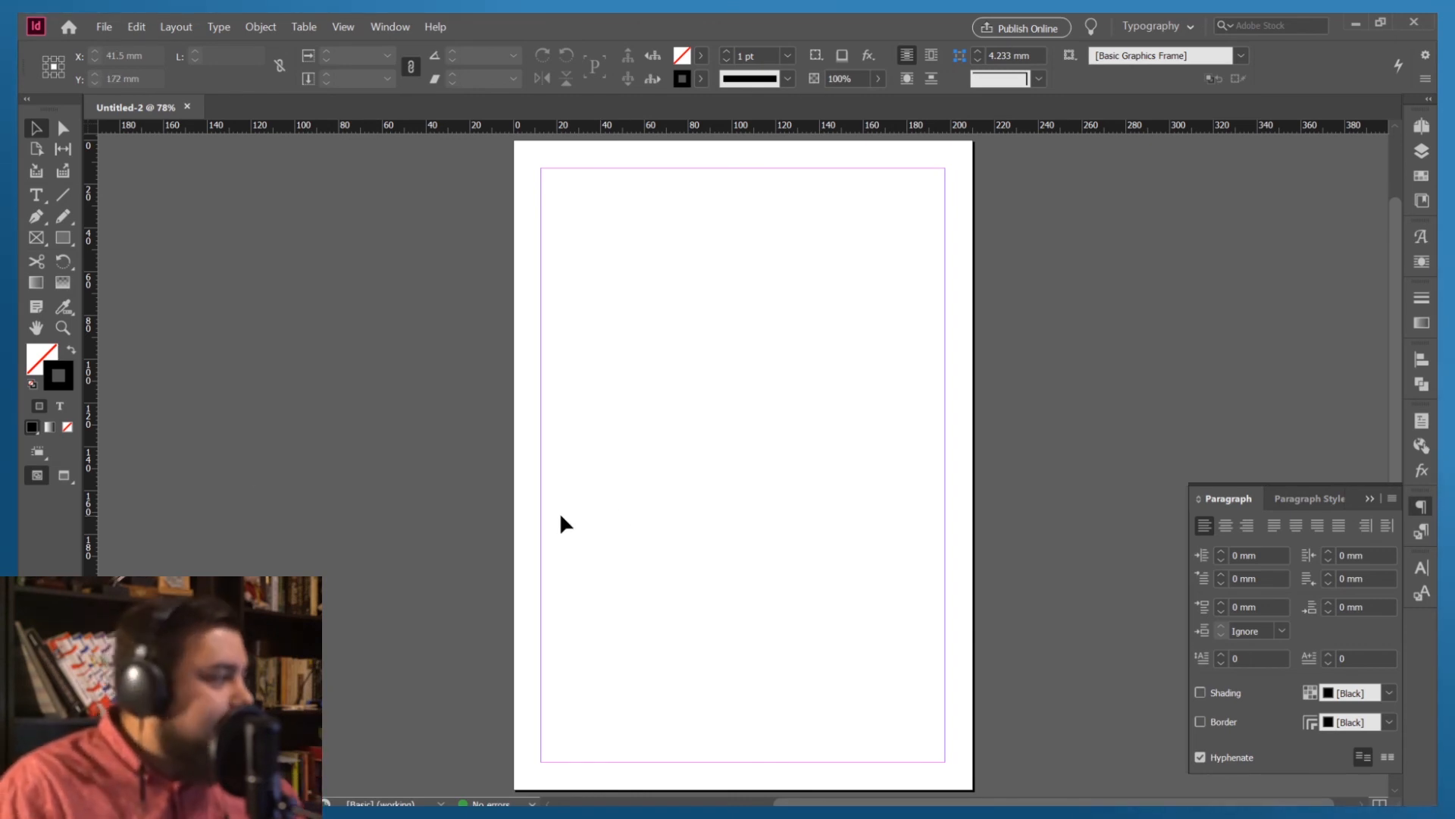
{"action": "scroll", "coordinate": [675, 425], "scroll_direction": "up", "scroll_amount": 3}
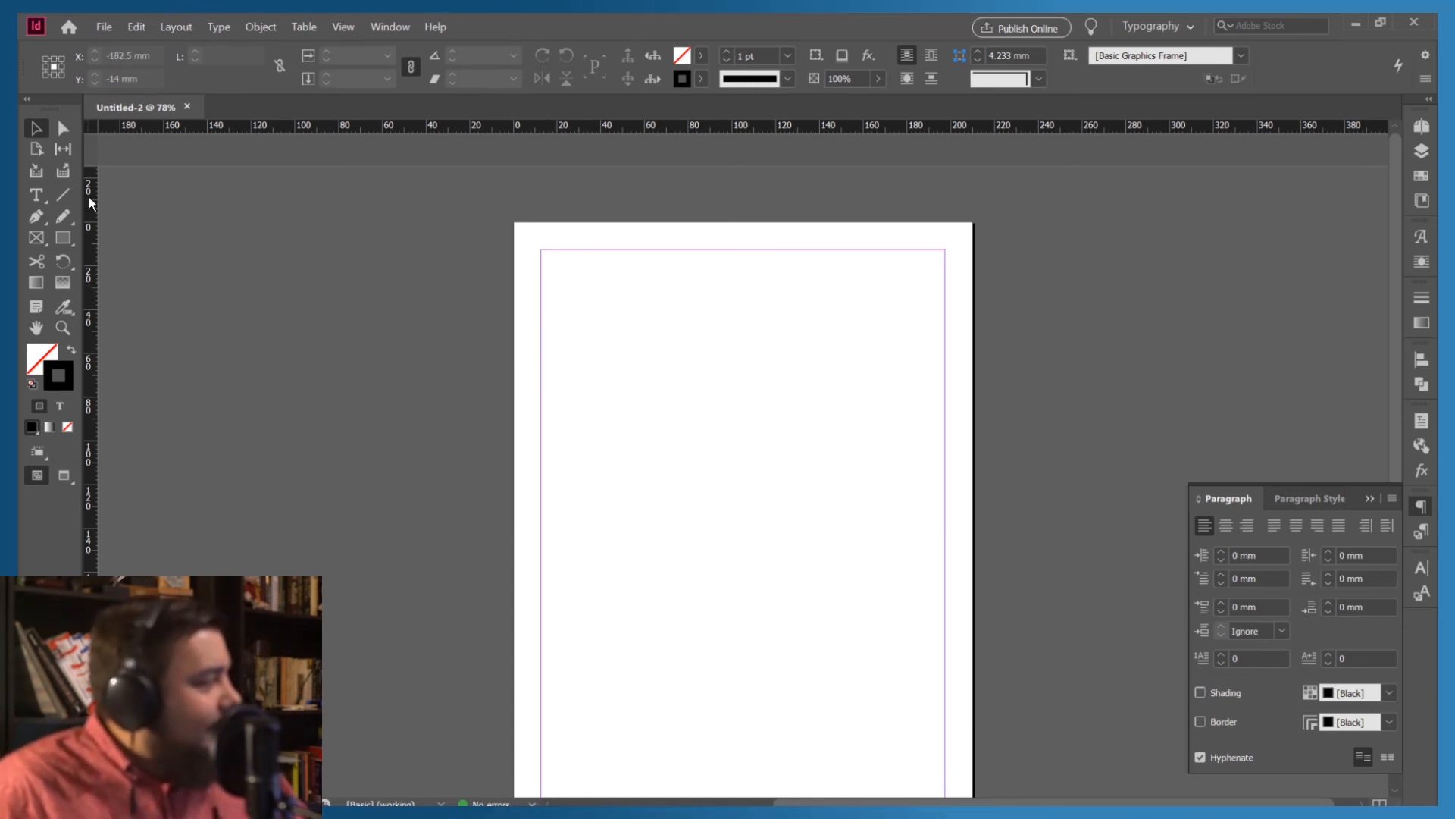
{"action": "left_click", "coordinate": [36, 238]}
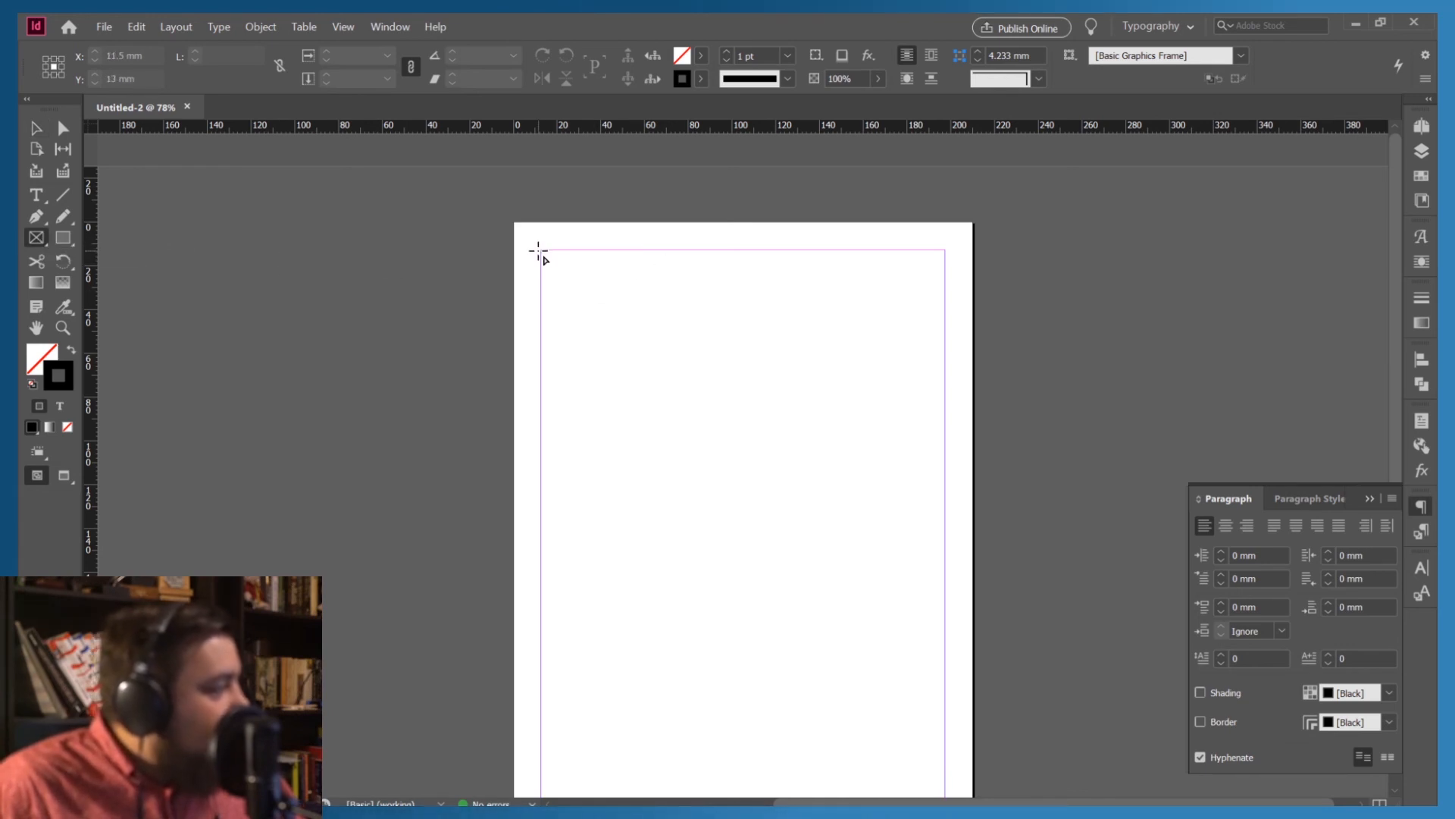
{"action": "left_click_drag", "start_coordinate": [540, 250], "coordinate": [733, 471]}
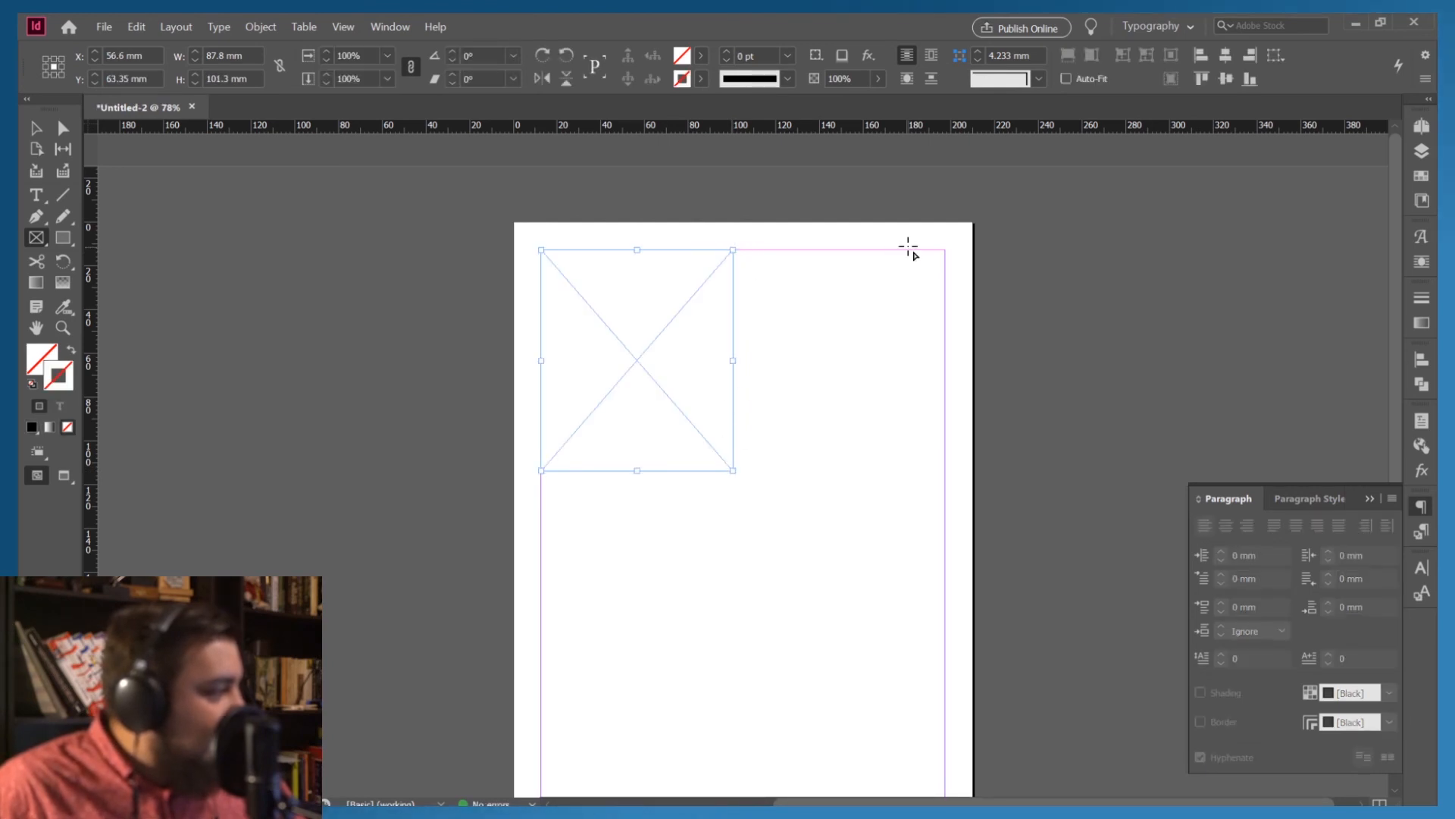
{"action": "left_click_drag", "start_coordinate": [944, 250], "coordinate": [733, 470]}
Stack three margin-wide placeholder frames below the top pair, about 80, 35 and 56 mm high, filling down to the bottom margin
{"action": "scroll", "coordinate": [705, 426], "scroll_direction": "down", "scroll_amount": 2}
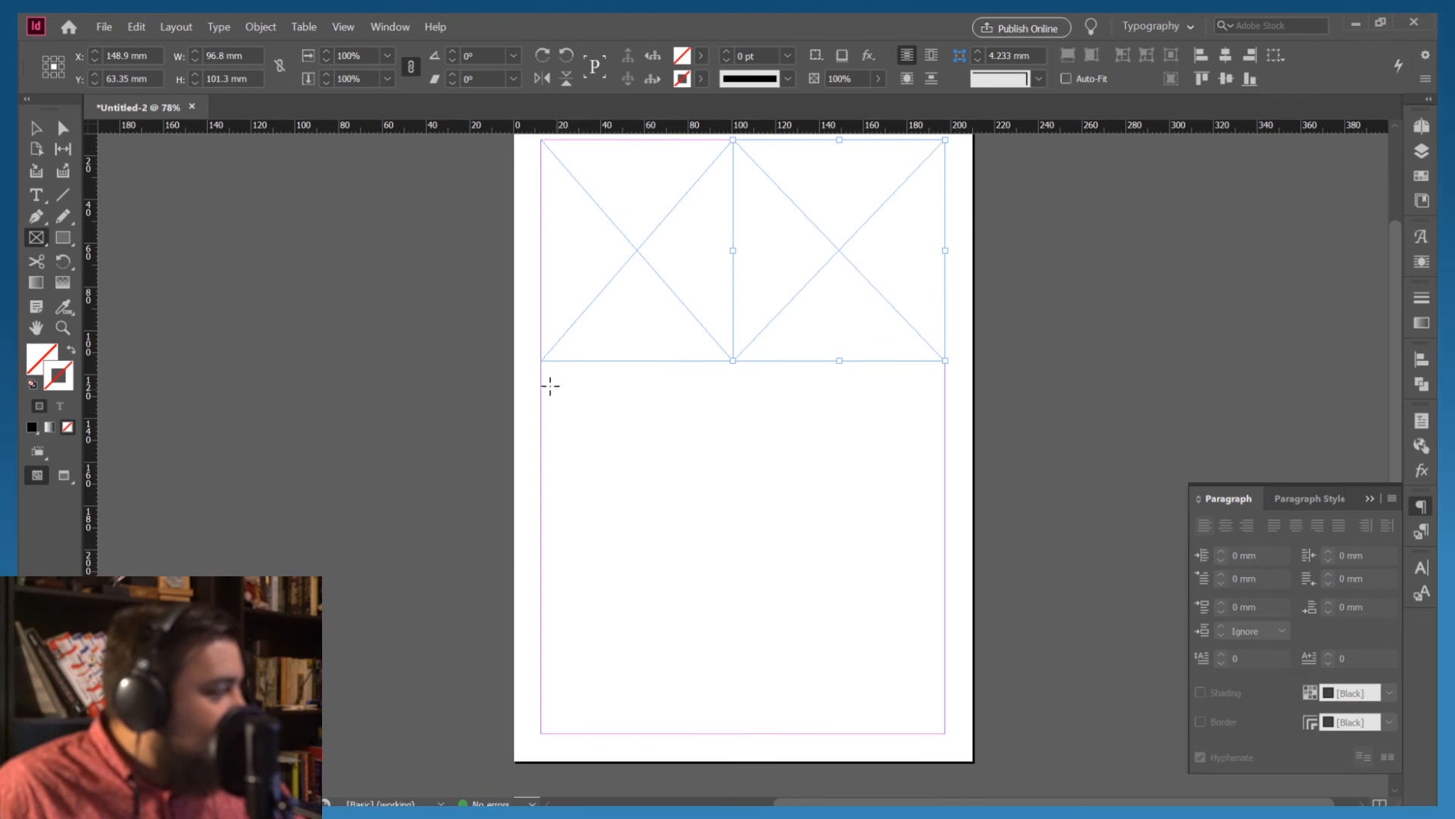
{"action": "left_click_drag", "start_coordinate": [540, 361], "coordinate": [942, 538]}
{"action": "left_click_drag", "start_coordinate": [943, 606], "coordinate": [544, 539]}
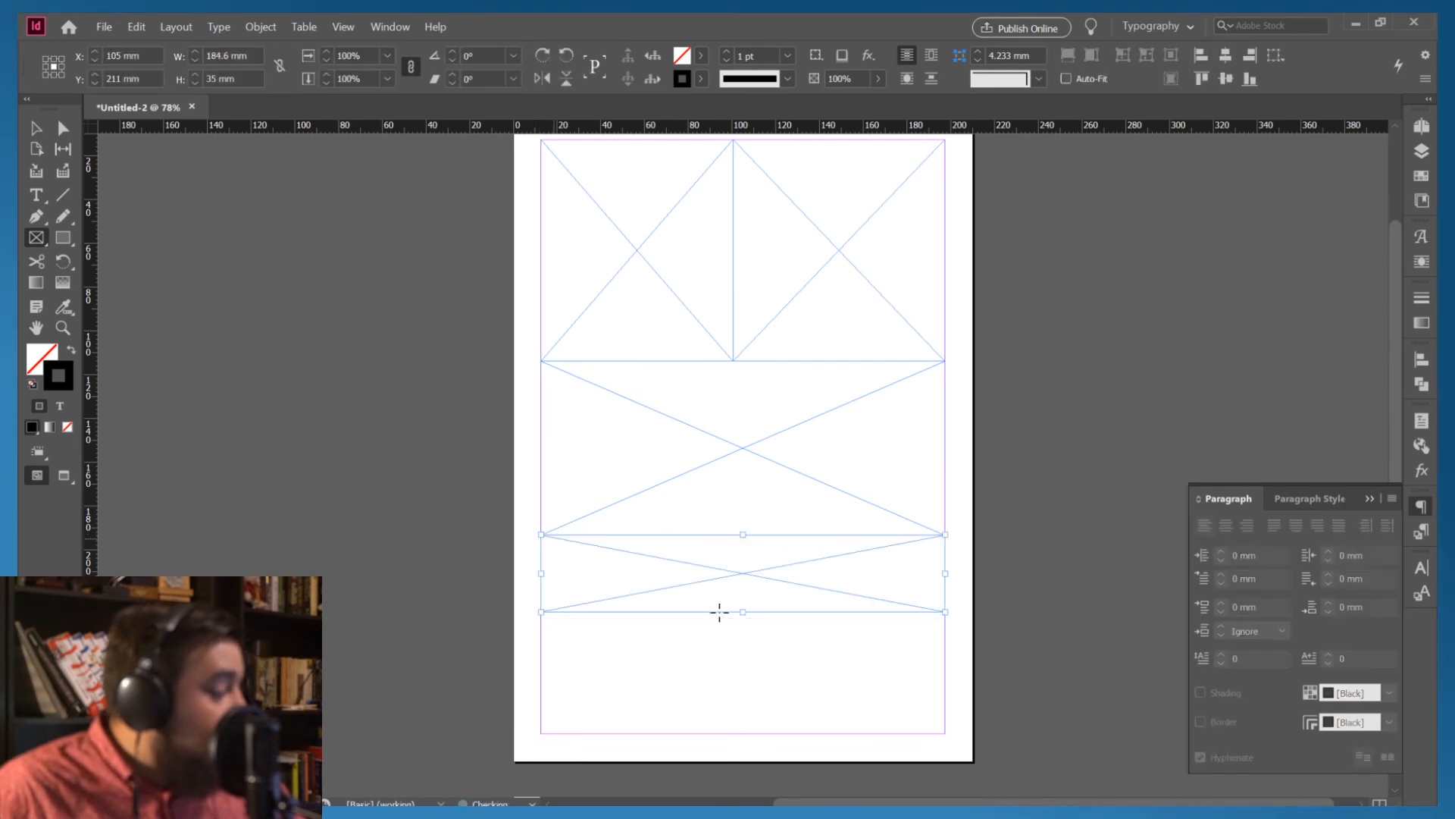
{"action": "left_click_drag", "start_coordinate": [945, 733], "coordinate": [541, 611]}
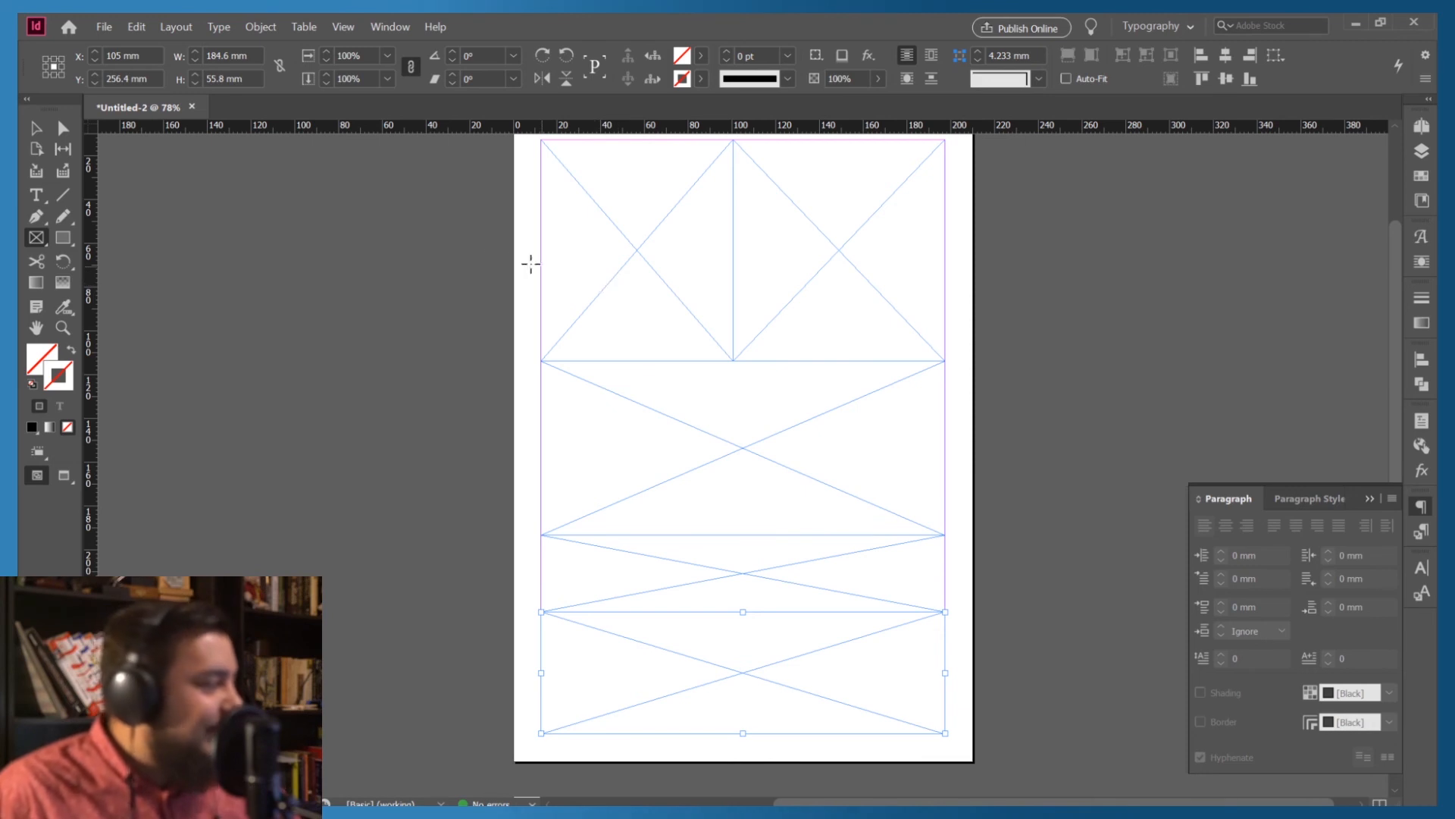
{"action": "left_click", "coordinate": [36, 128]}
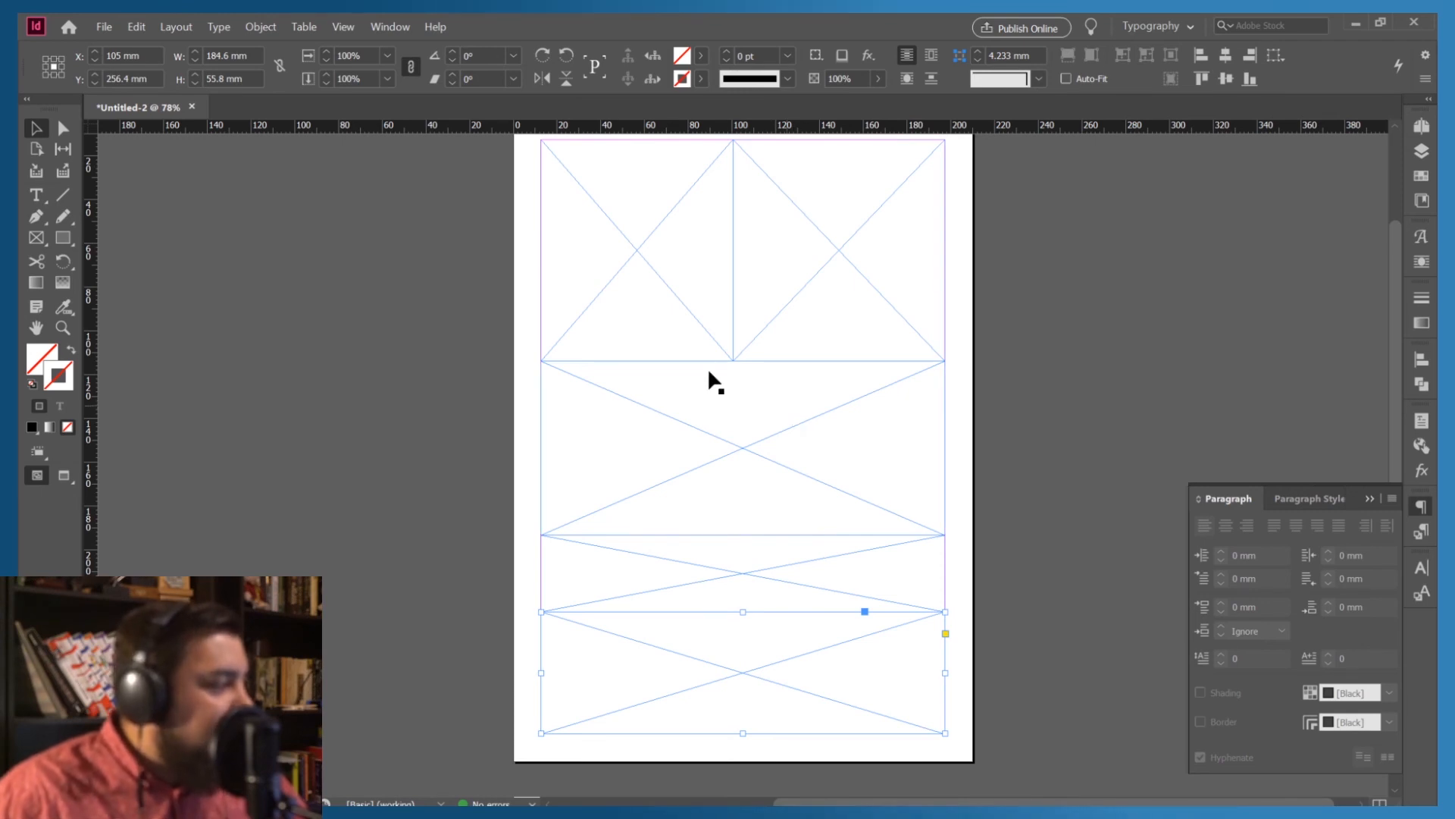
Copy the "We've had it!" paragraph from the Poster Text Word document and paste it as text into the tallest full-width frame in InDesign
{"action": "left_click", "coordinate": [38, 198]}
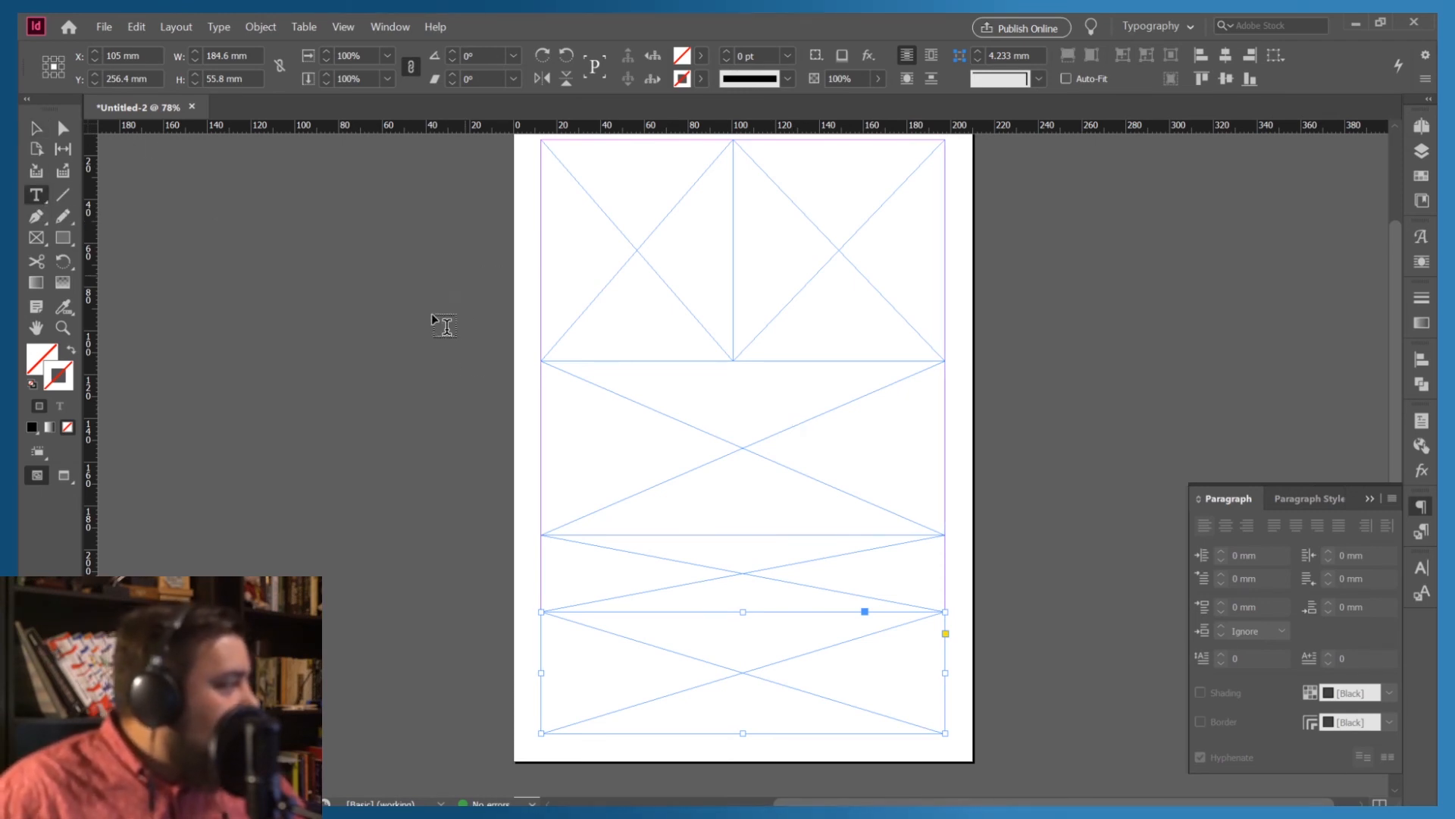
{"action": "left_click", "coordinate": [635, 400]}
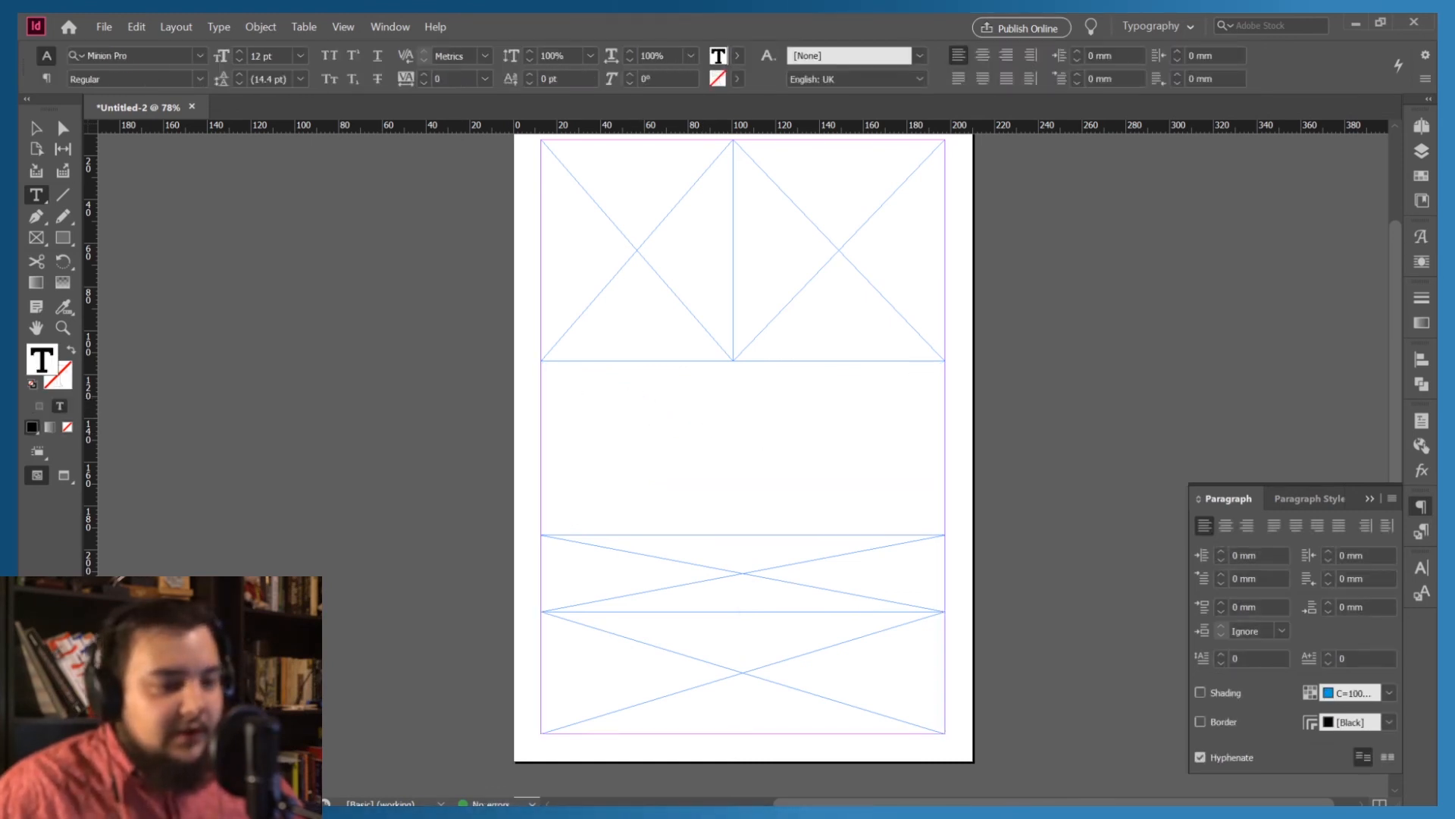
{"action": "key", "text": "alt+Tab"}
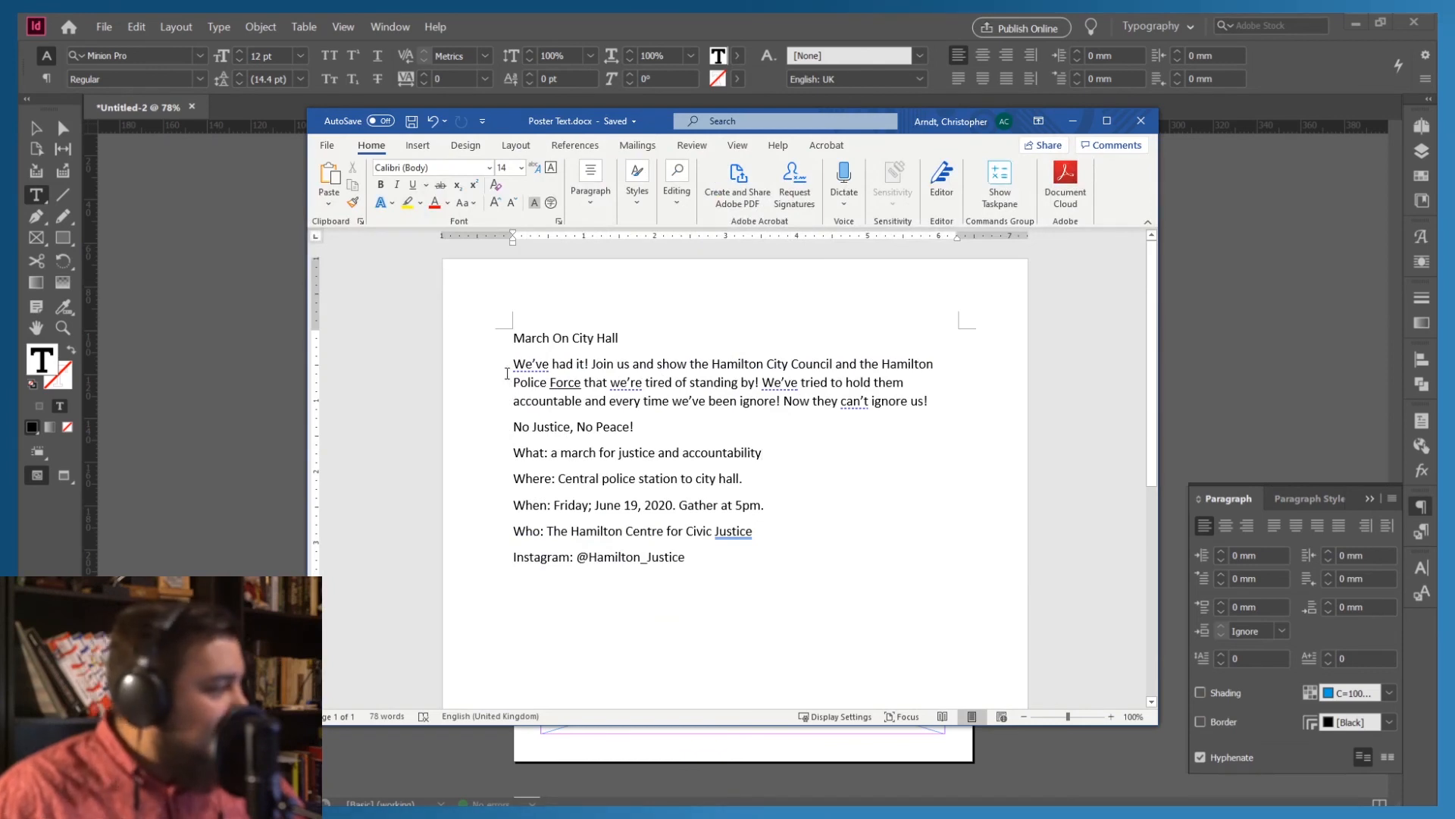
{"action": "left_click_drag", "start_coordinate": [507, 373], "coordinate": [939, 410]}
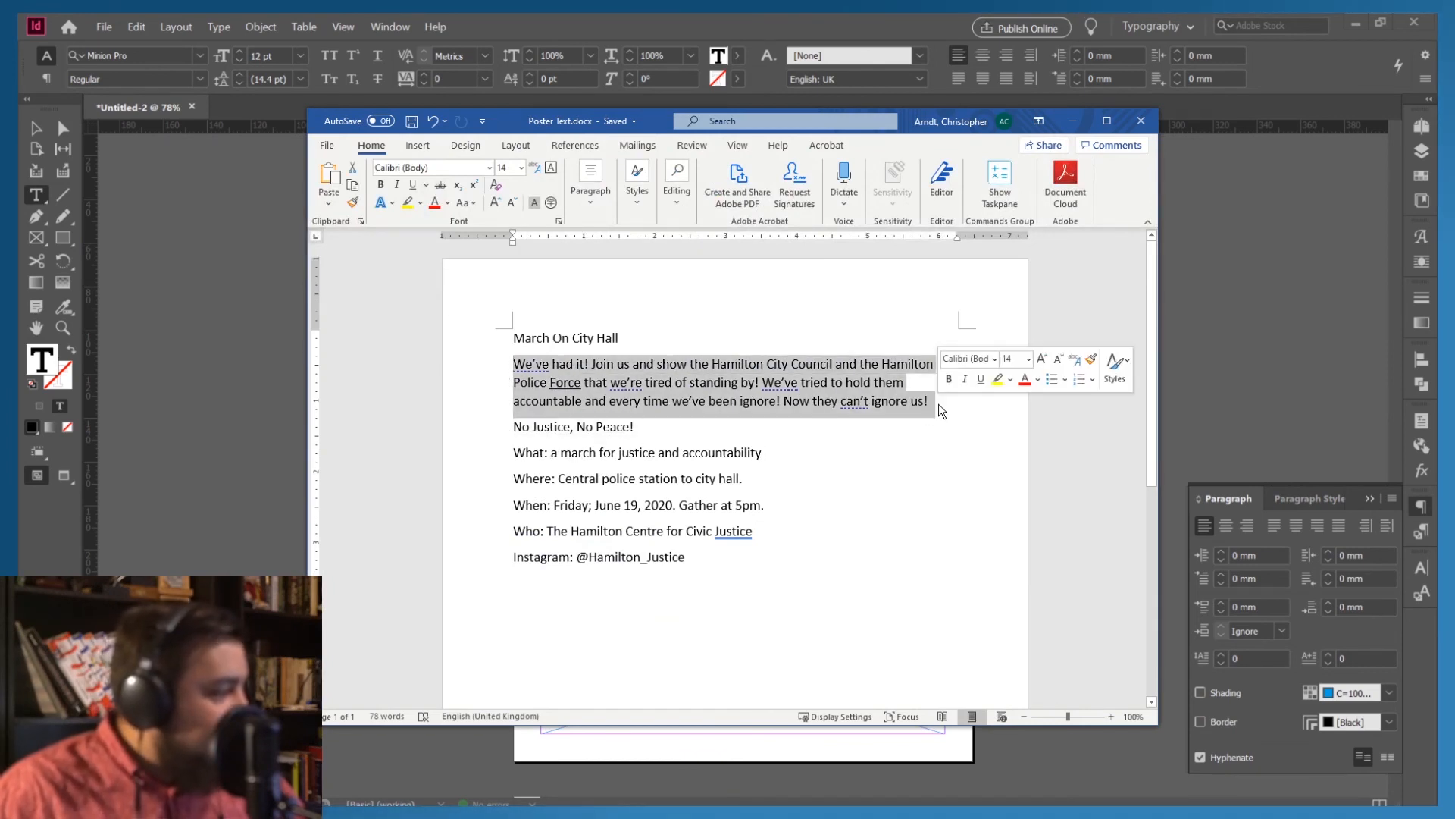
{"action": "key", "text": "ctrl+c"}
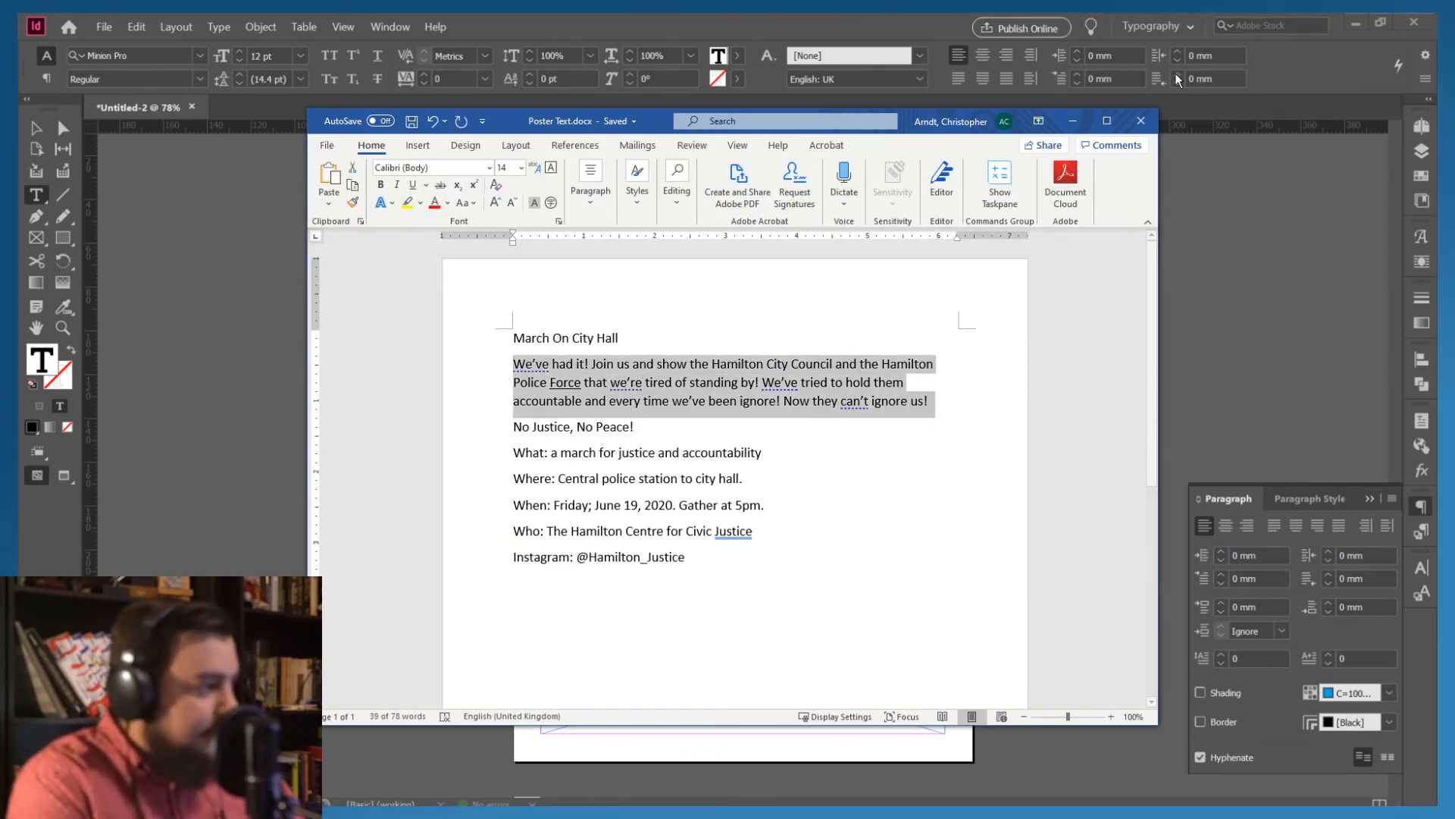
{"action": "left_click", "coordinate": [1205, 186]}
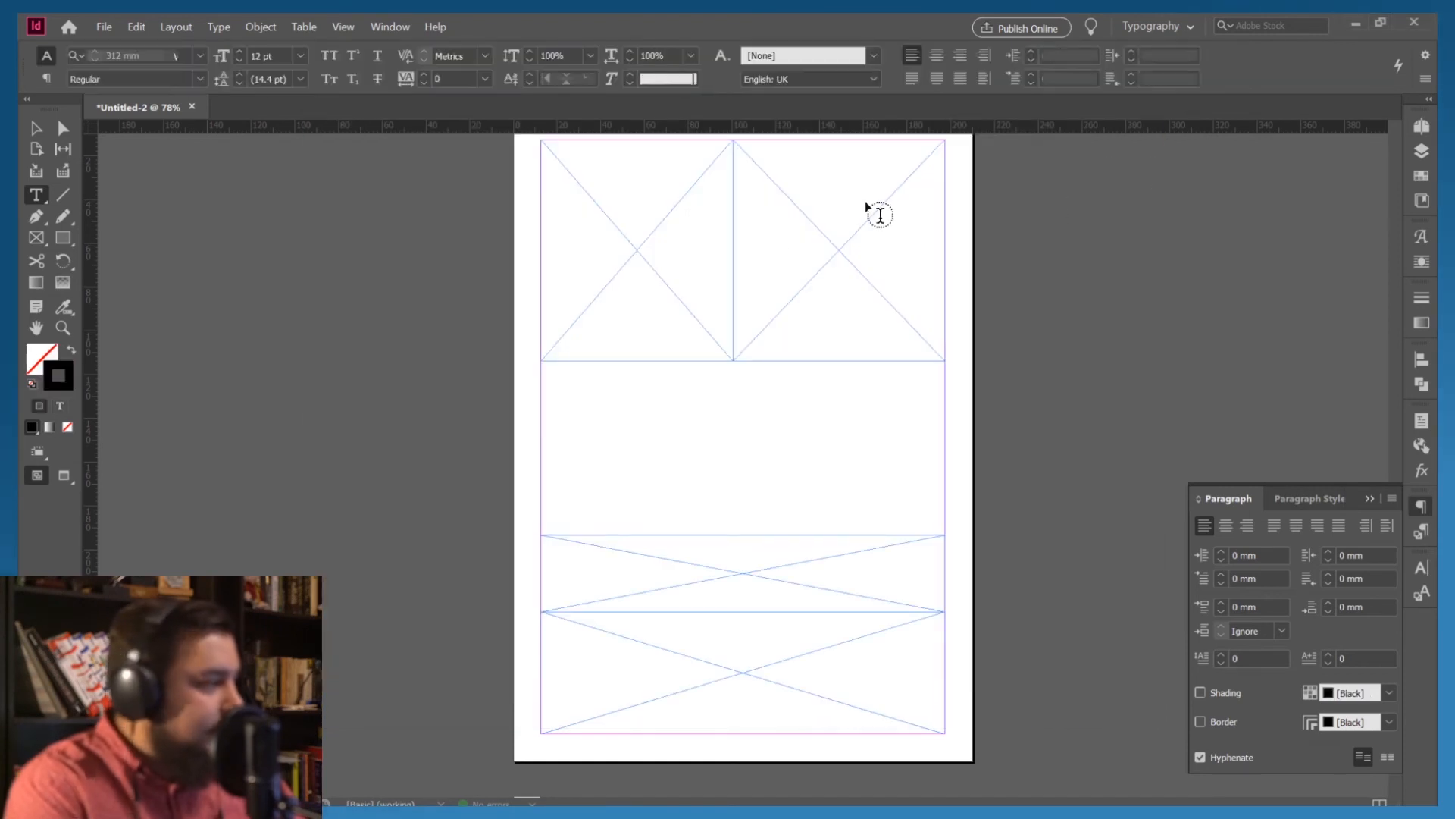
{"action": "left_click", "coordinate": [591, 382]}
{"action": "key", "text": "ctrl+v"}
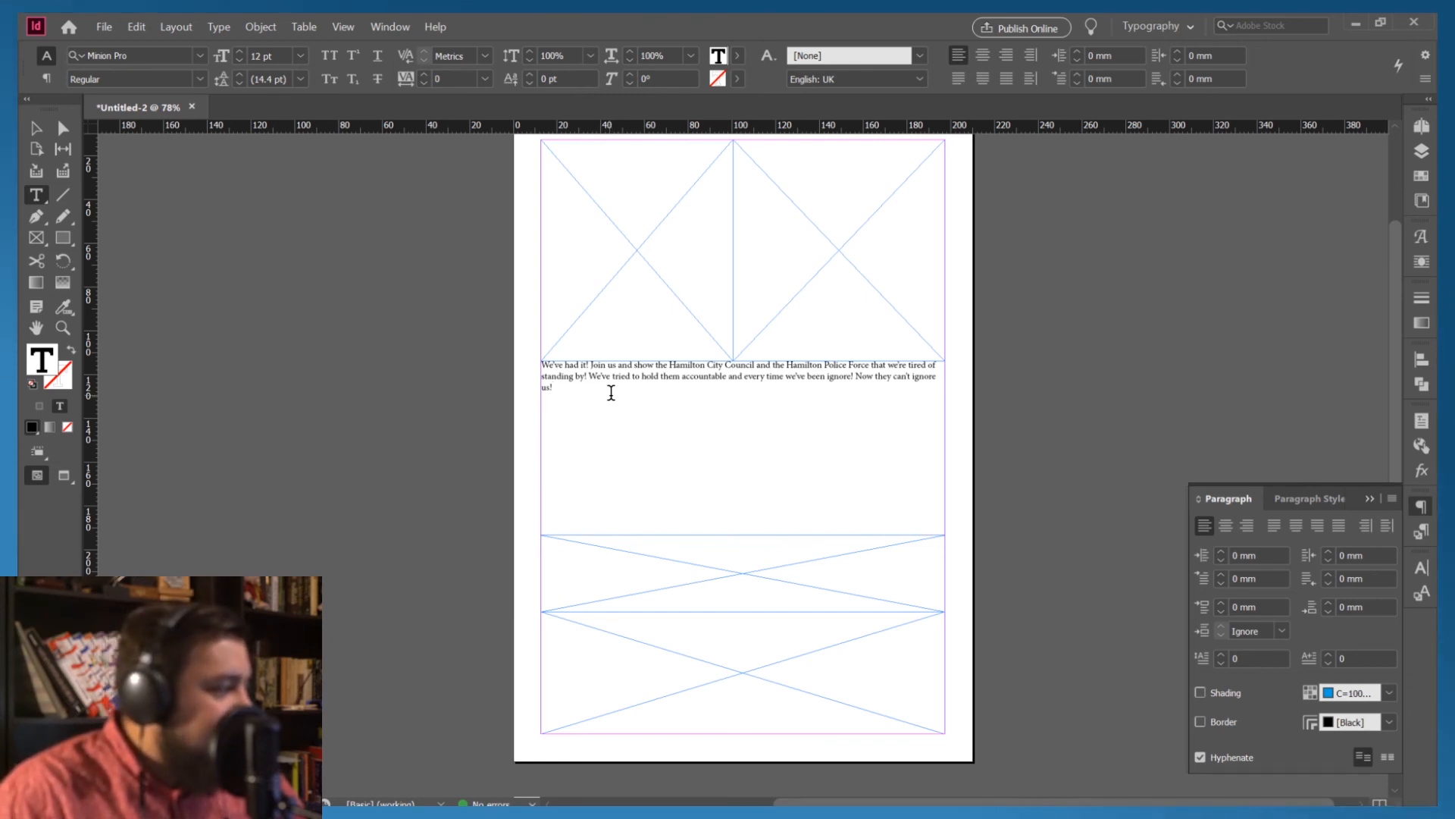
Set the whole pasted paragraph in Courier New Regular
{"action": "left_click_drag", "start_coordinate": [611, 392], "coordinate": [489, 365]}
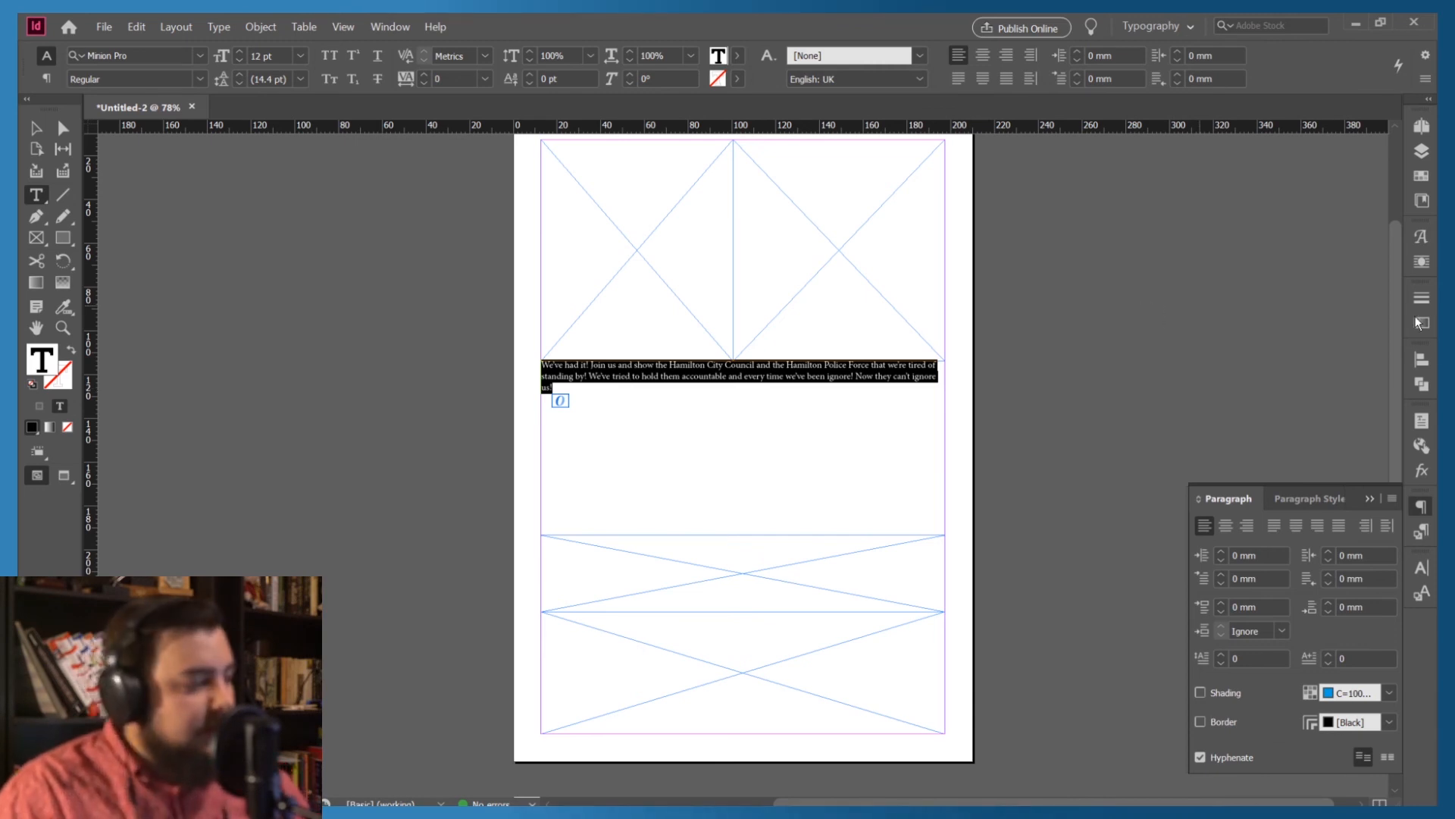
{"action": "left_click", "coordinate": [1422, 570]}
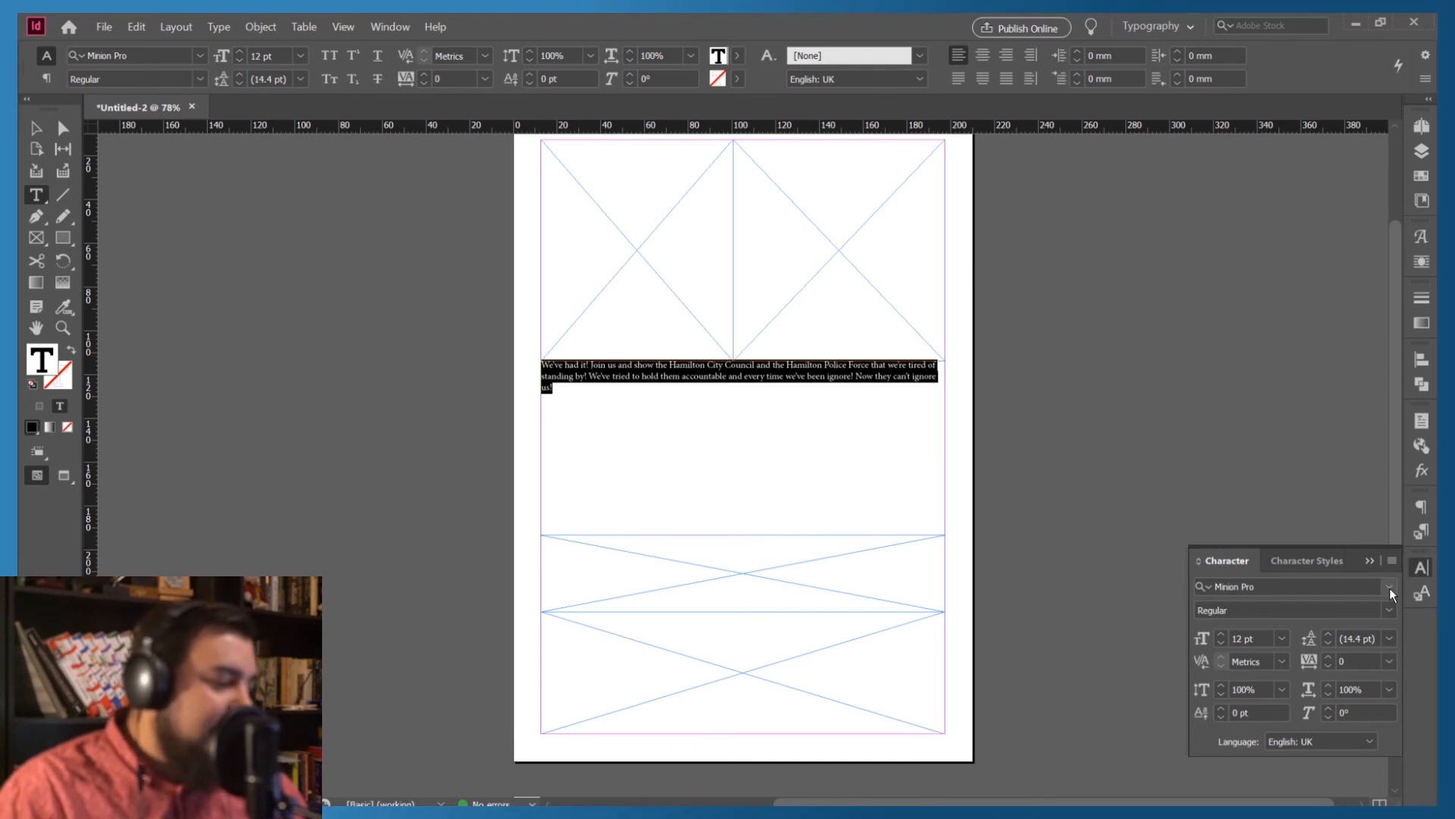
{"action": "left_click", "coordinate": [1389, 587]}
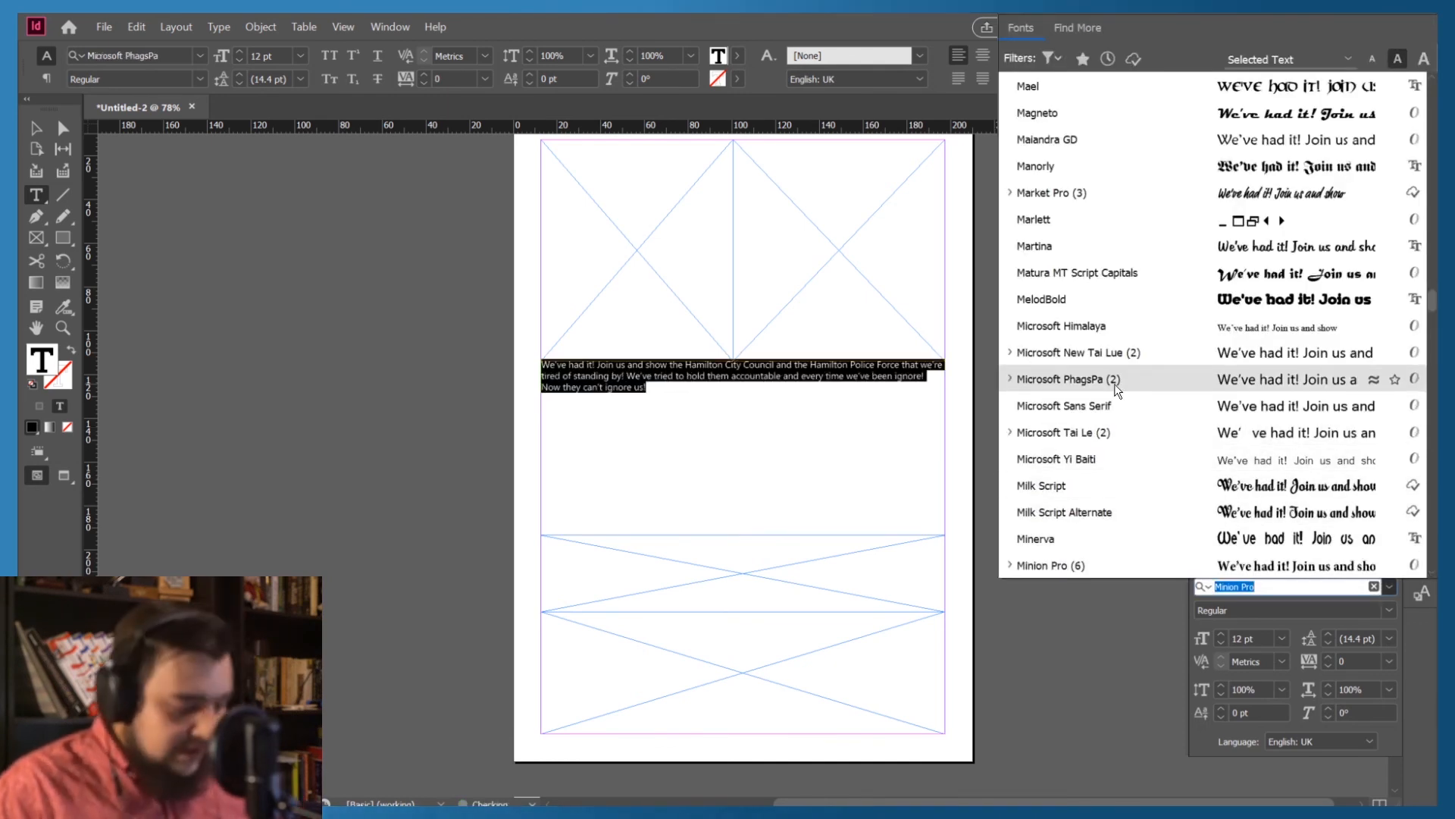
{"action": "type", "text": "couri"}
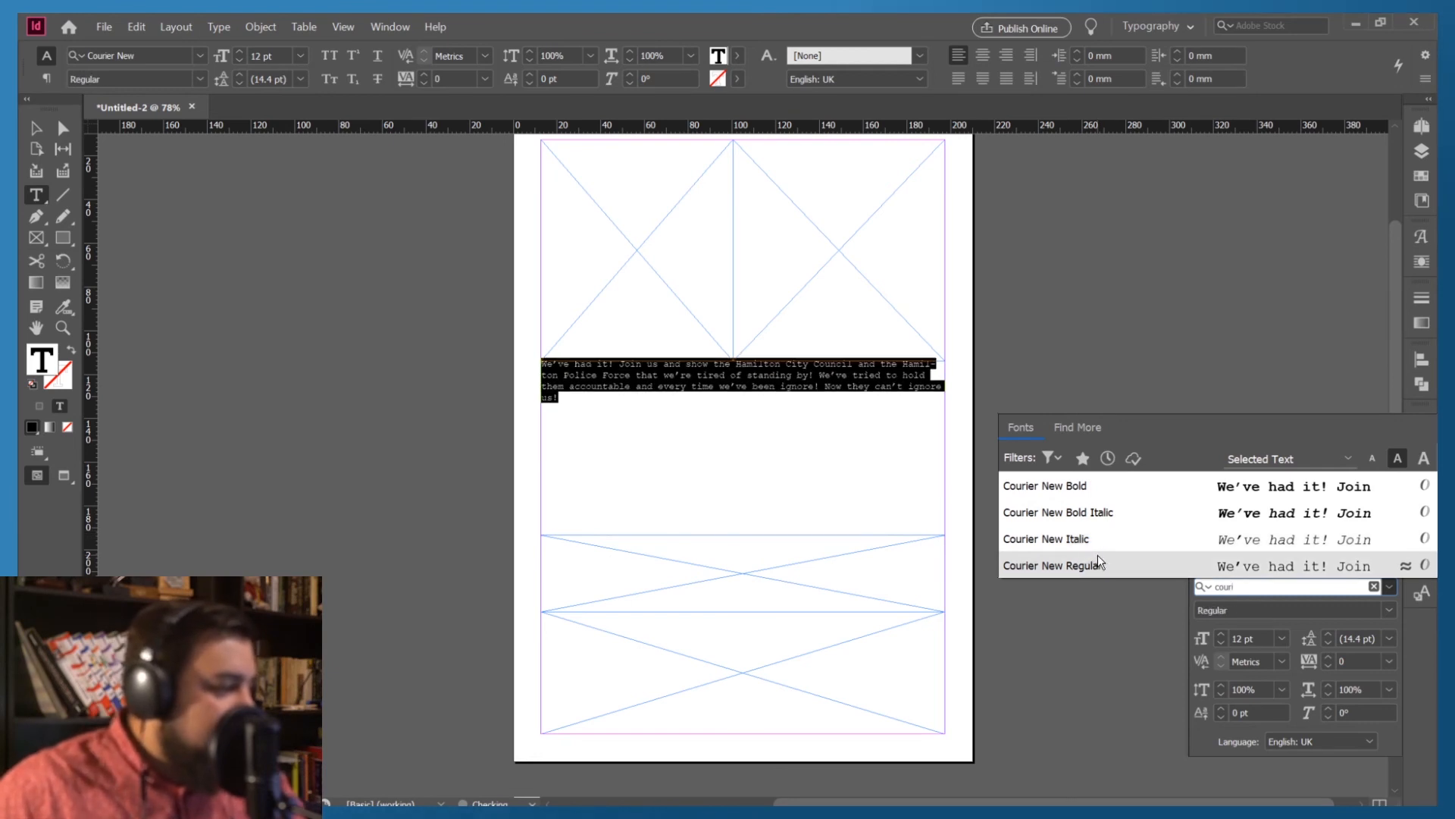
{"action": "key", "text": "BackSpace"}
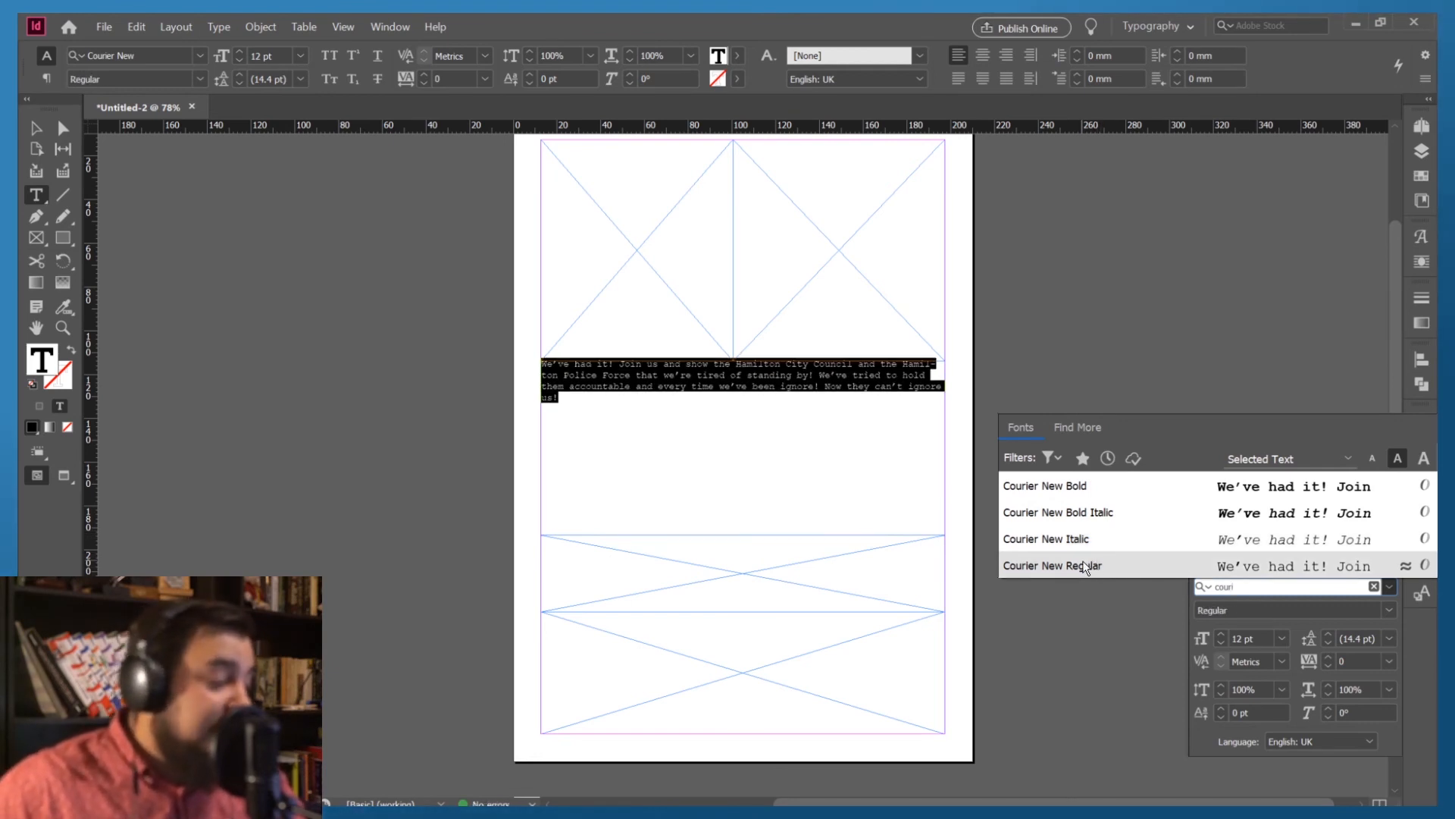
{"action": "left_click", "coordinate": [1084, 562]}
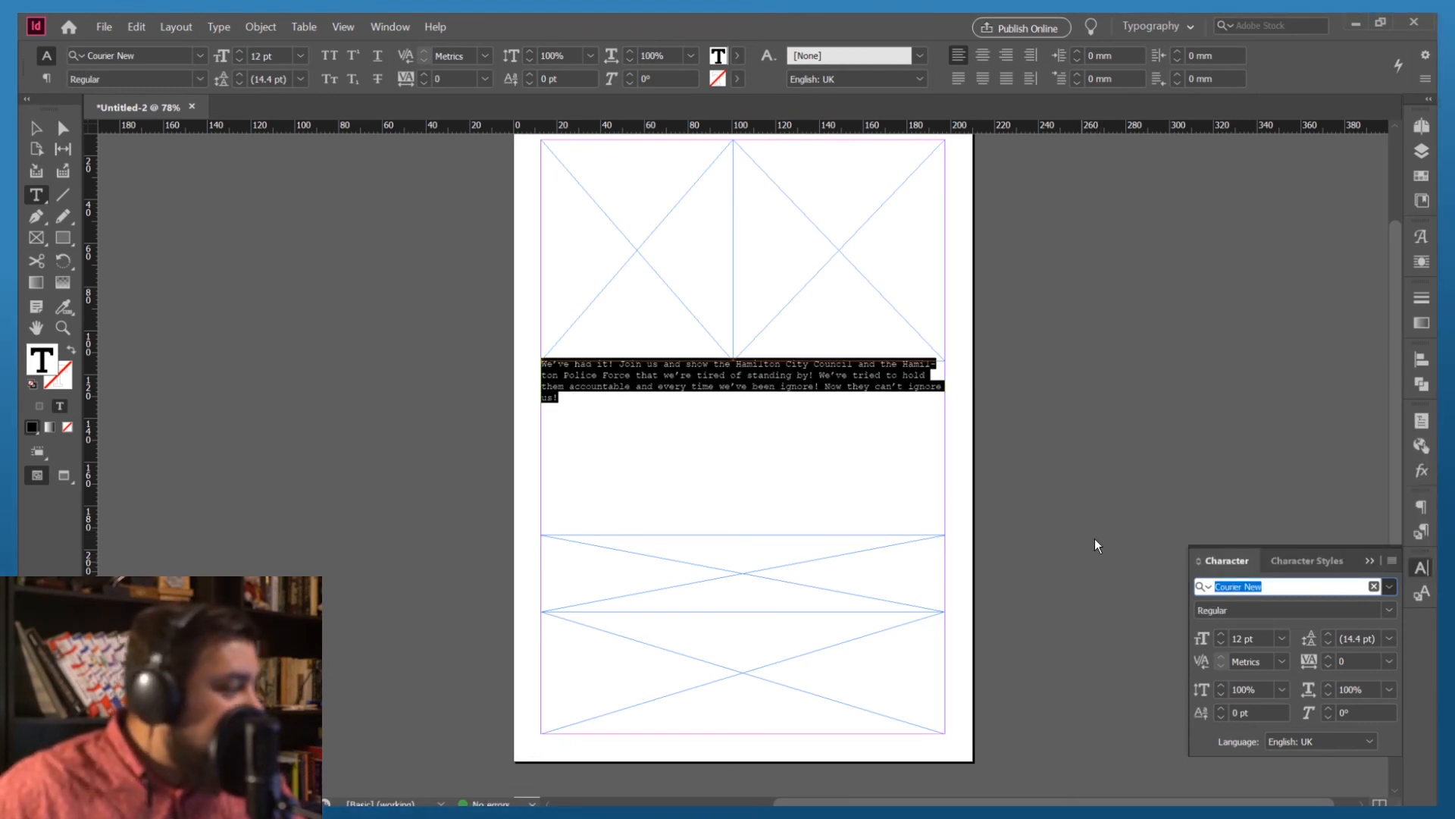
Undo the paragraph's Courier New font change and redo it
{"action": "left_click", "coordinate": [35, 127]}
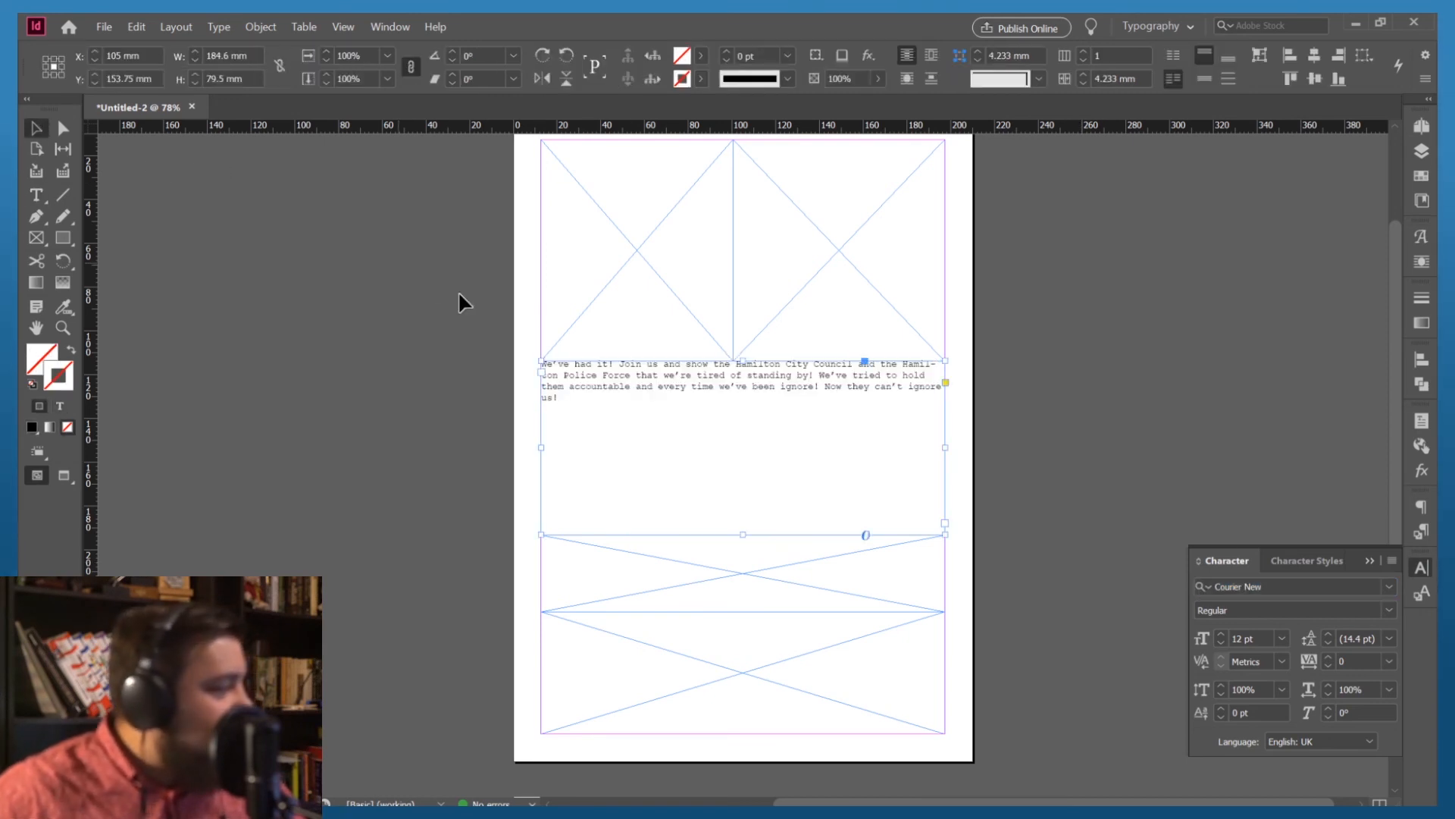
{"action": "triple_click", "coordinate": [653, 385]}
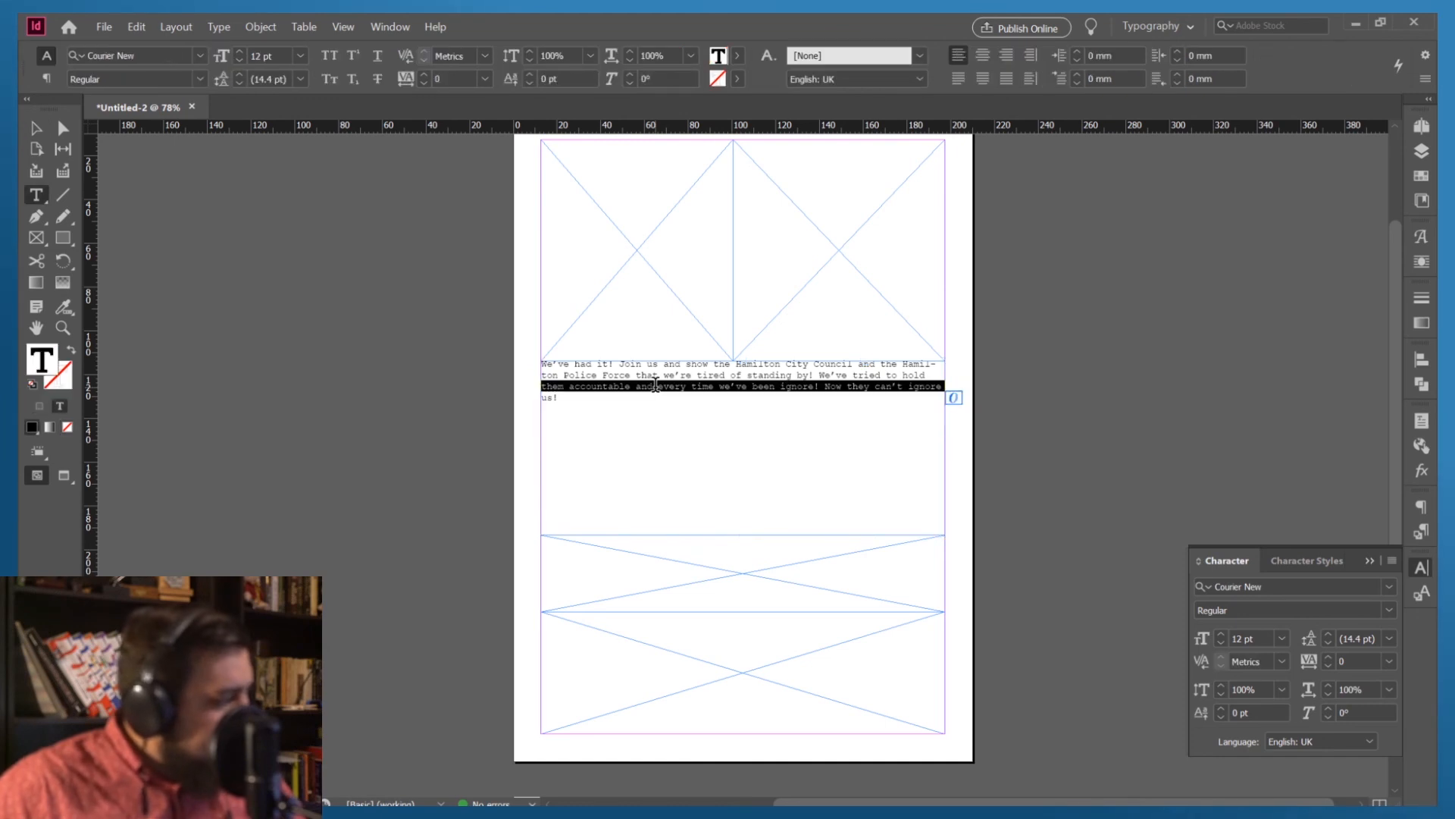
{"action": "key", "text": "ctrl+z"}
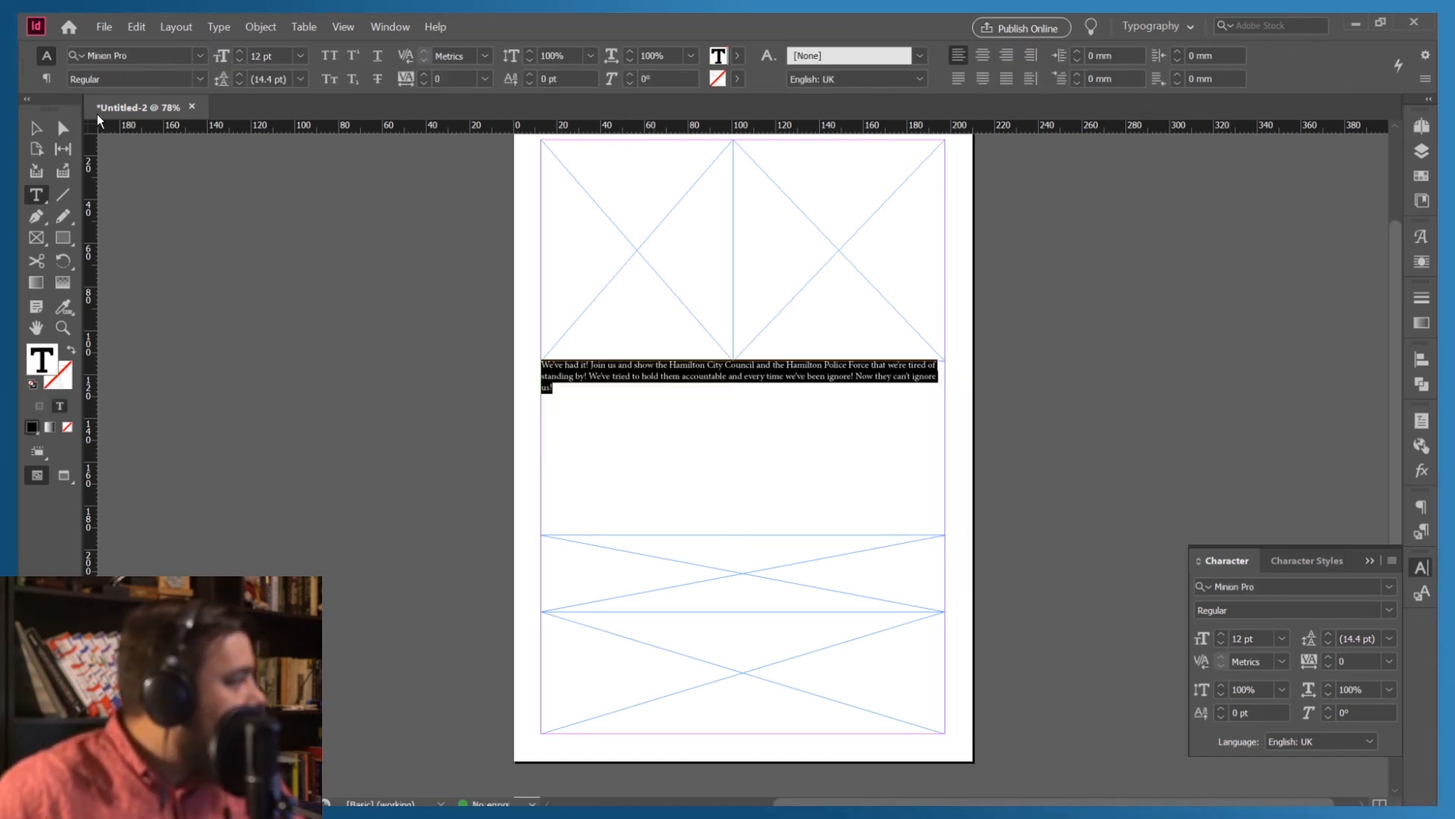
{"action": "left_click", "coordinate": [138, 26]}
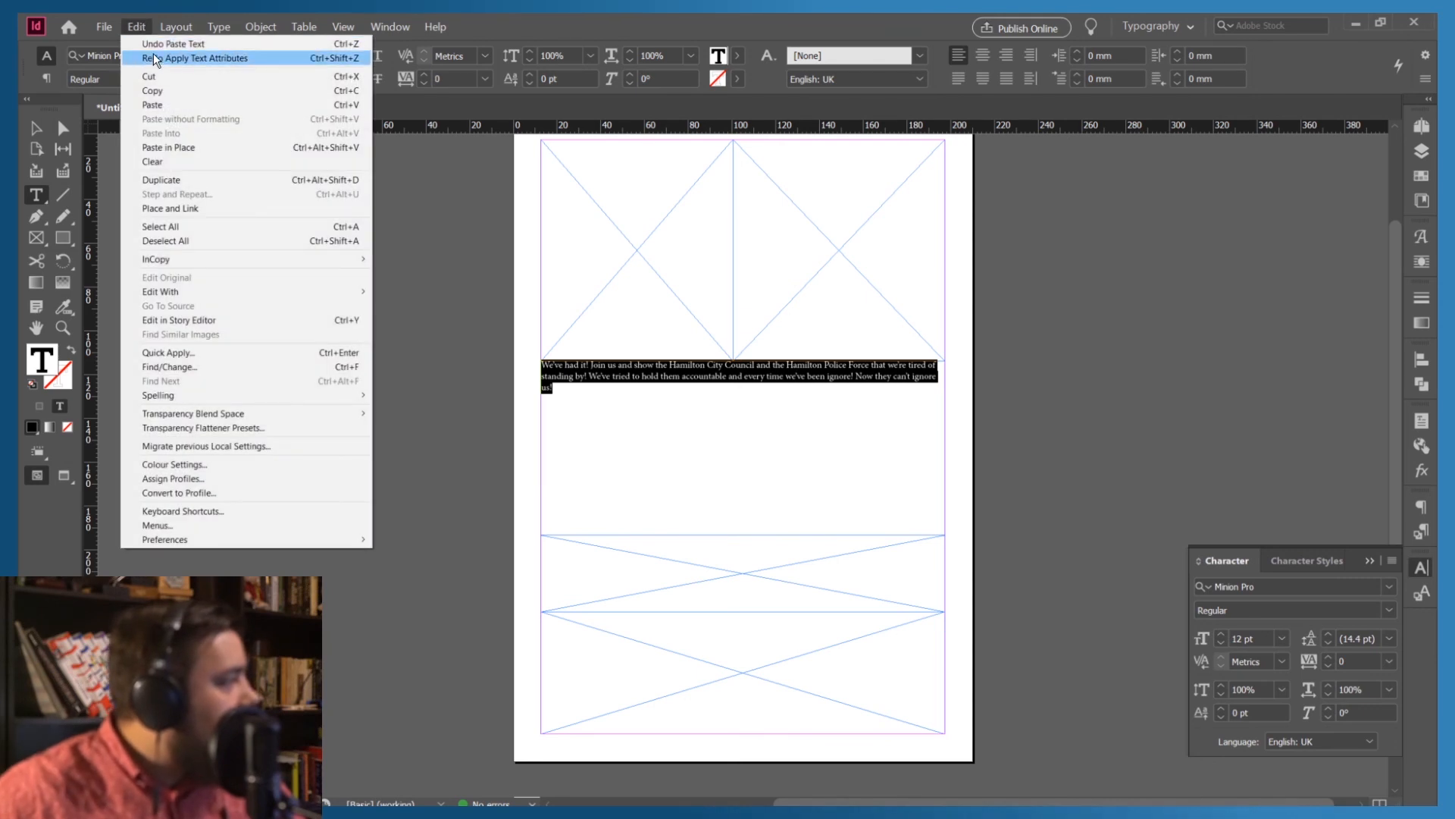
{"action": "left_click", "coordinate": [160, 58]}
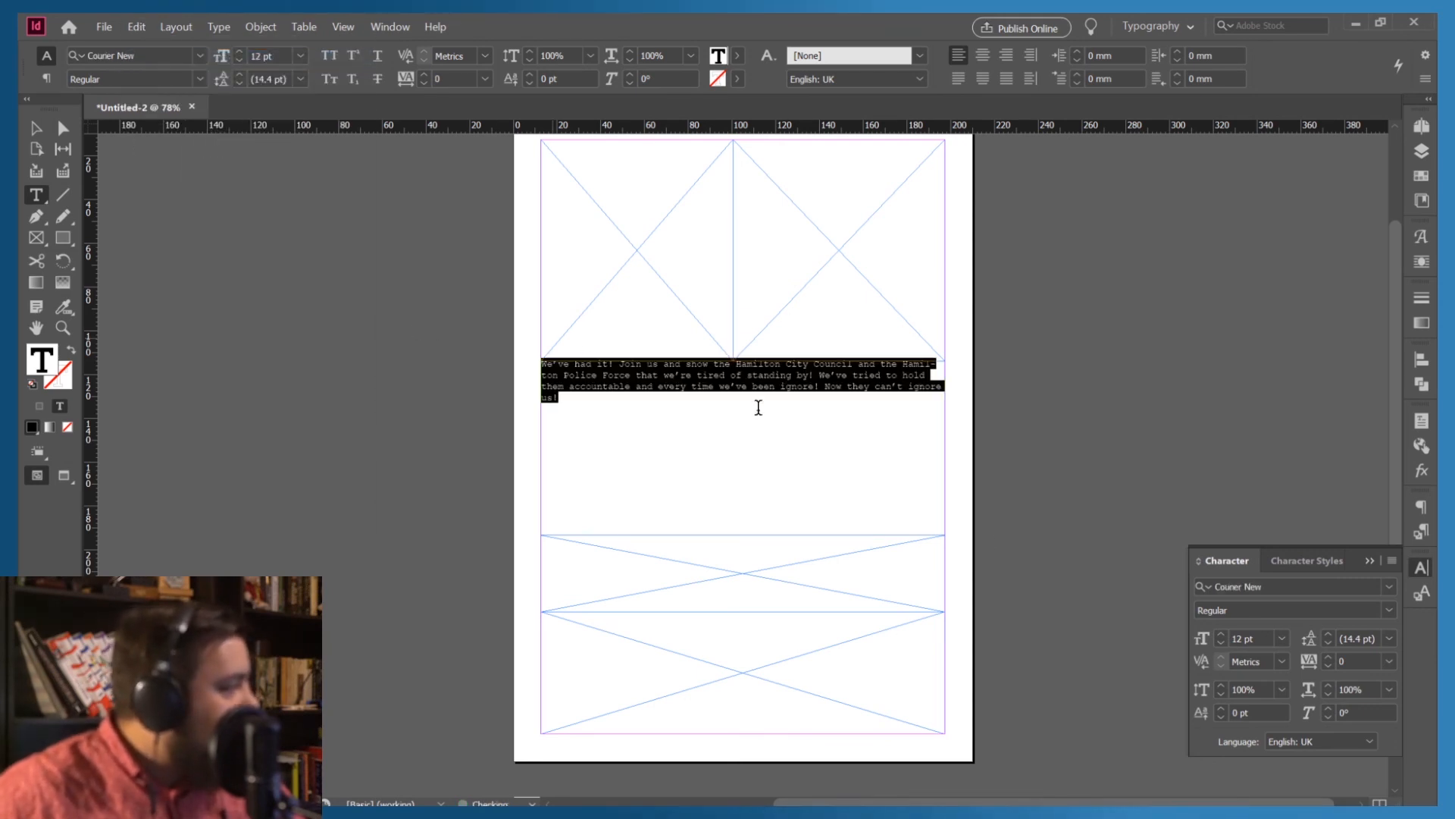
Increase the paragraph's font size to 20 pt
{"action": "left_click", "coordinate": [1222, 631]}
{"action": "left_click", "coordinate": [1222, 631]}
{"action": "left_click", "coordinate": [1221, 632]}
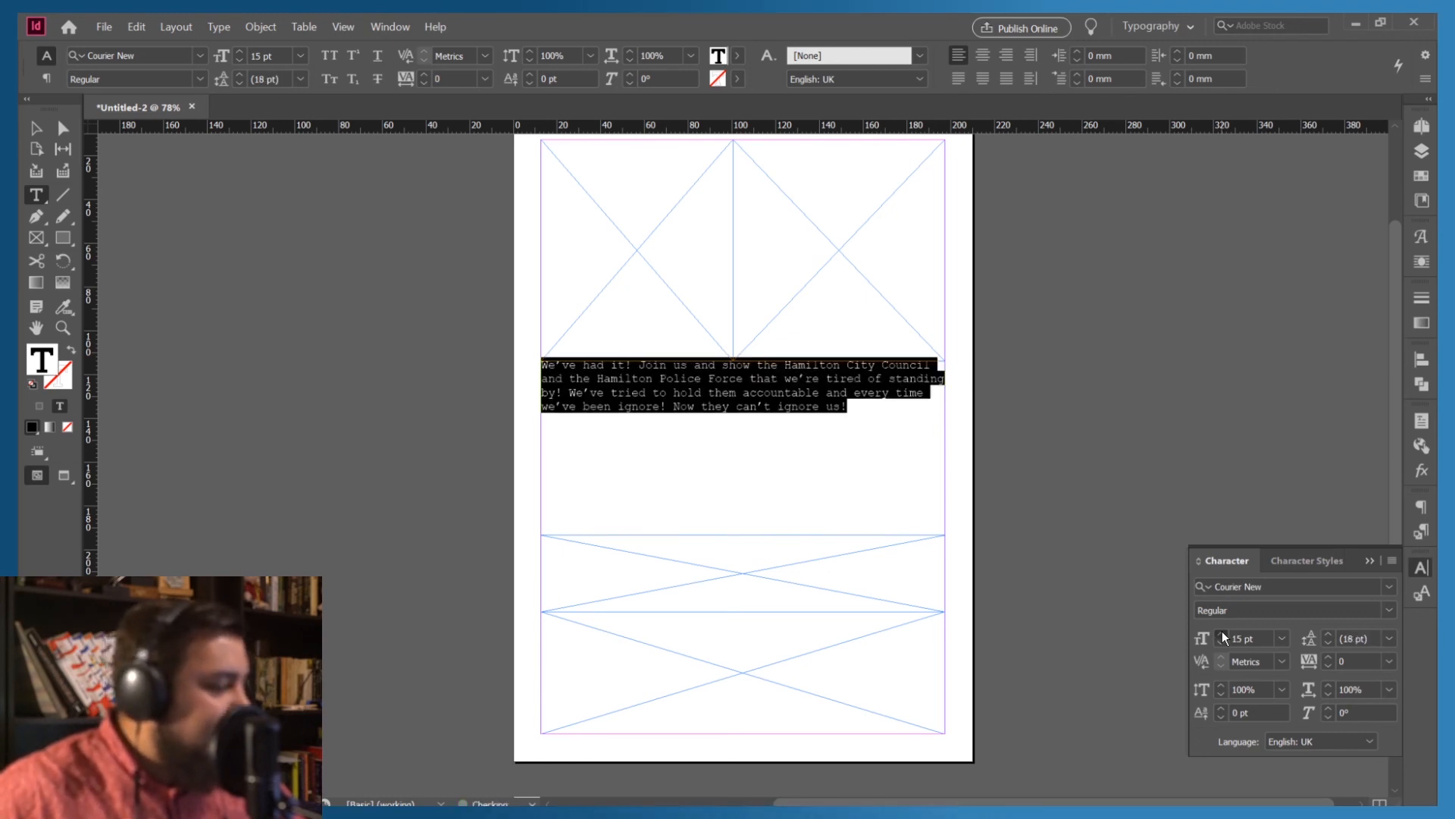
{"action": "left_click", "coordinate": [1222, 631]}
{"action": "left_click", "coordinate": [1222, 632]}
{"action": "left_click", "coordinate": [1222, 632]}
{"action": "left_click", "coordinate": [1222, 631]}
{"action": "left_click", "coordinate": [1222, 631]}
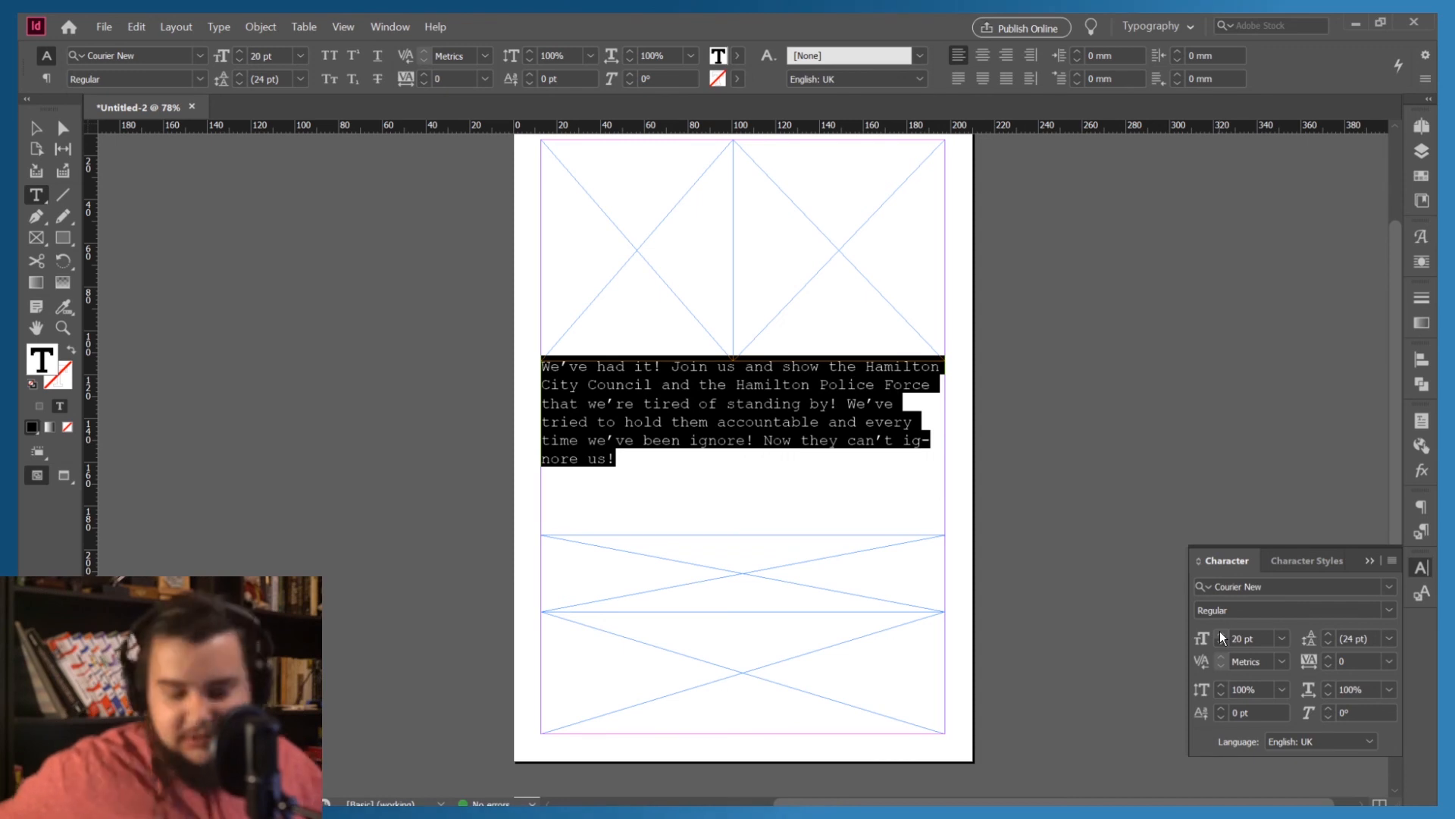
Set the paragraph's font size to 22 pt and give its text frame a 4 pt black stroke
{"action": "left_click", "coordinate": [1218, 633]}
{"action": "left_click", "coordinate": [1219, 632]}
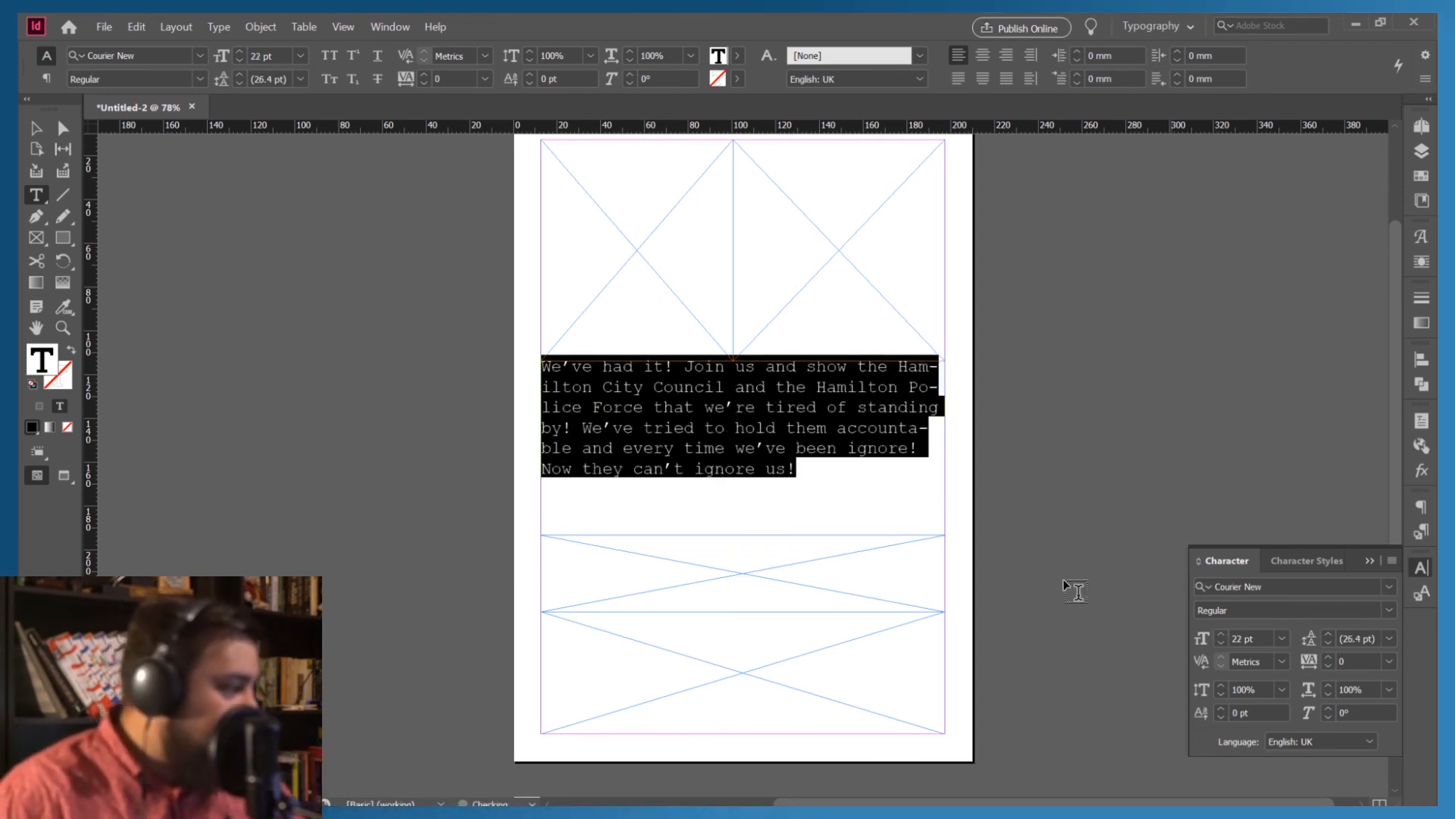
{"action": "left_click", "coordinate": [35, 128]}
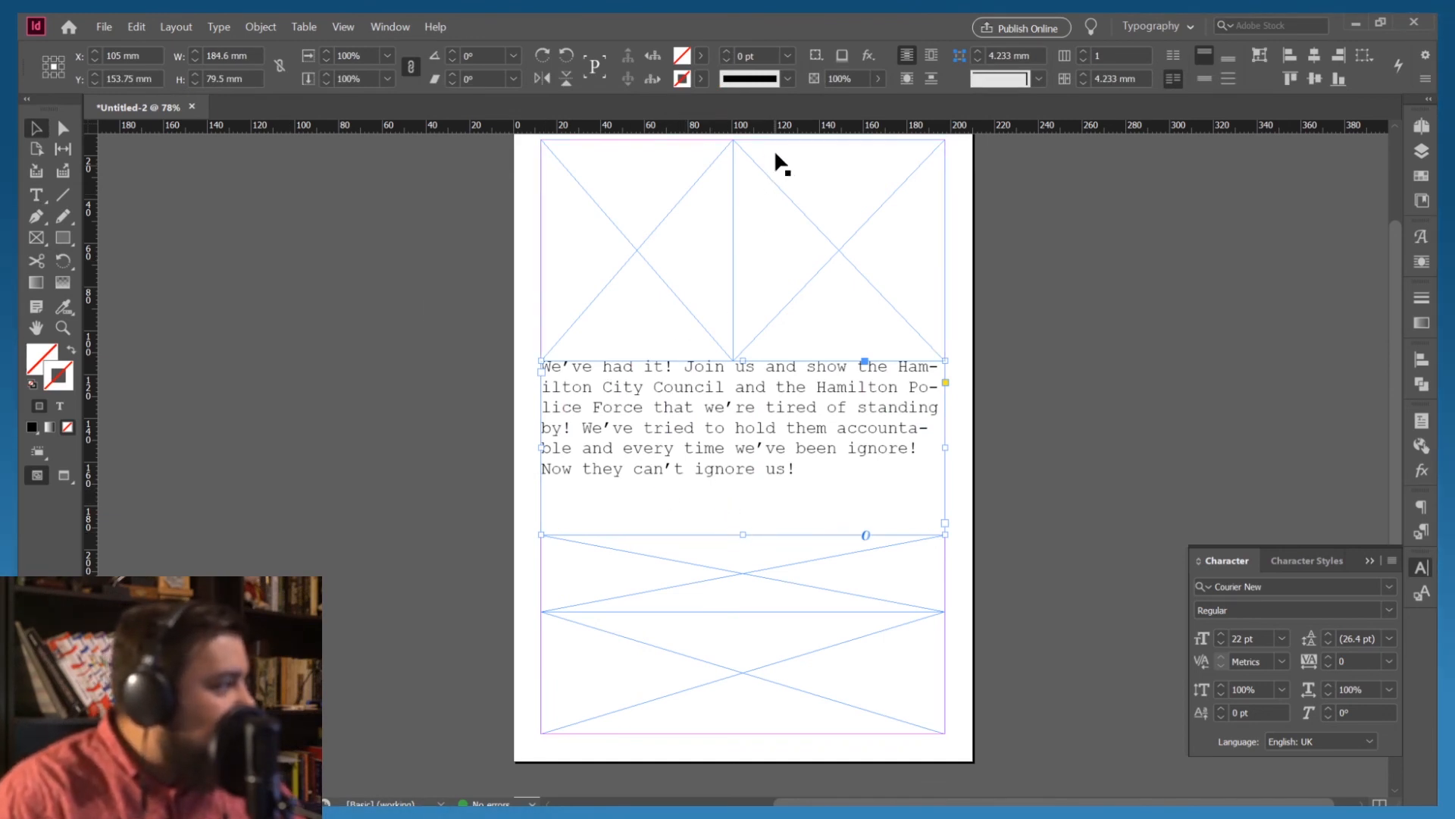
{"action": "left_click", "coordinate": [726, 52]}
{"action": "left_click", "coordinate": [726, 52]}
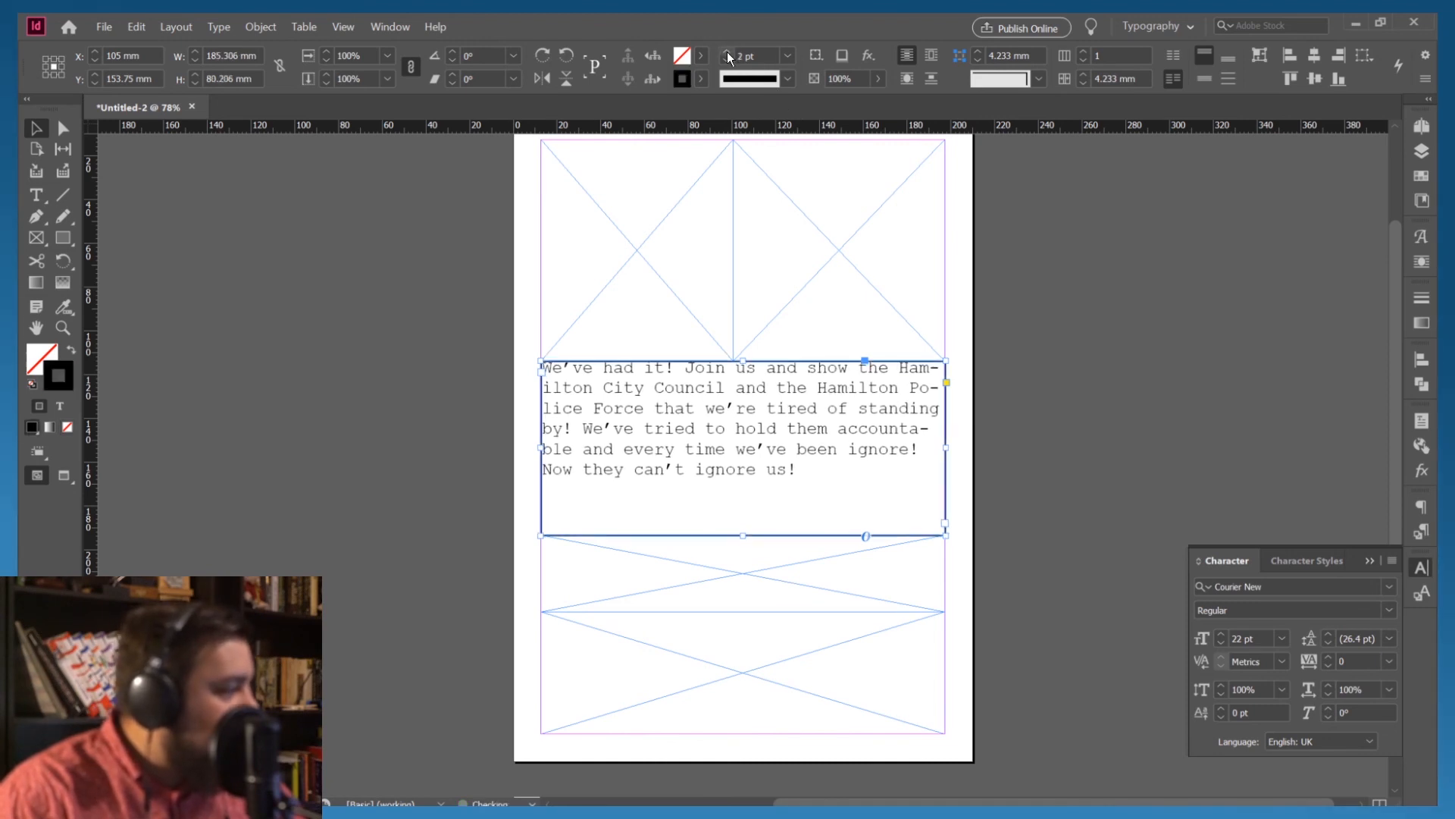
{"action": "left_click", "coordinate": [726, 52]}
{"action": "left_click", "coordinate": [726, 52]}
{"action": "left_click", "coordinate": [726, 52]}
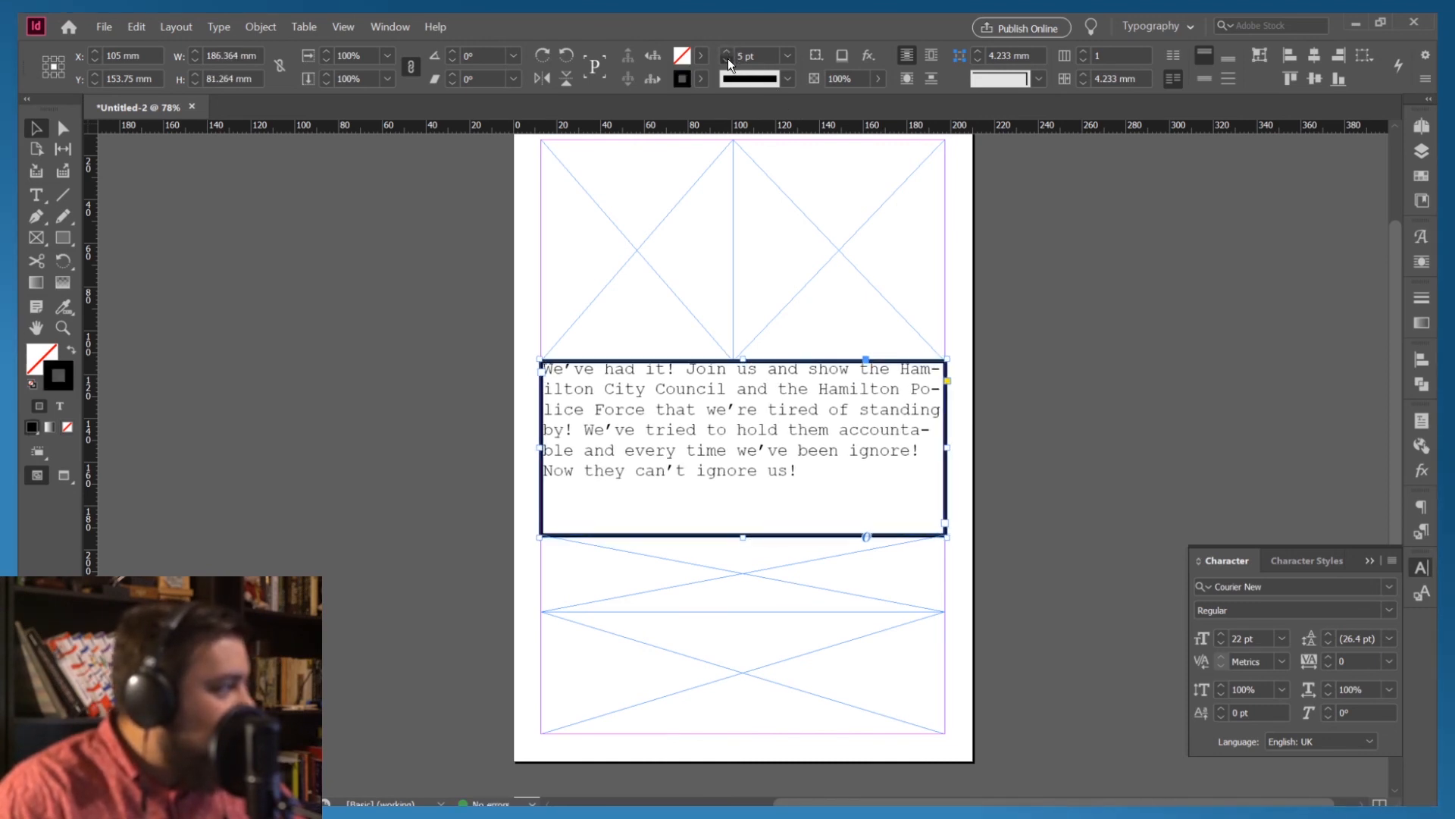
{"action": "left_click", "coordinate": [728, 59]}
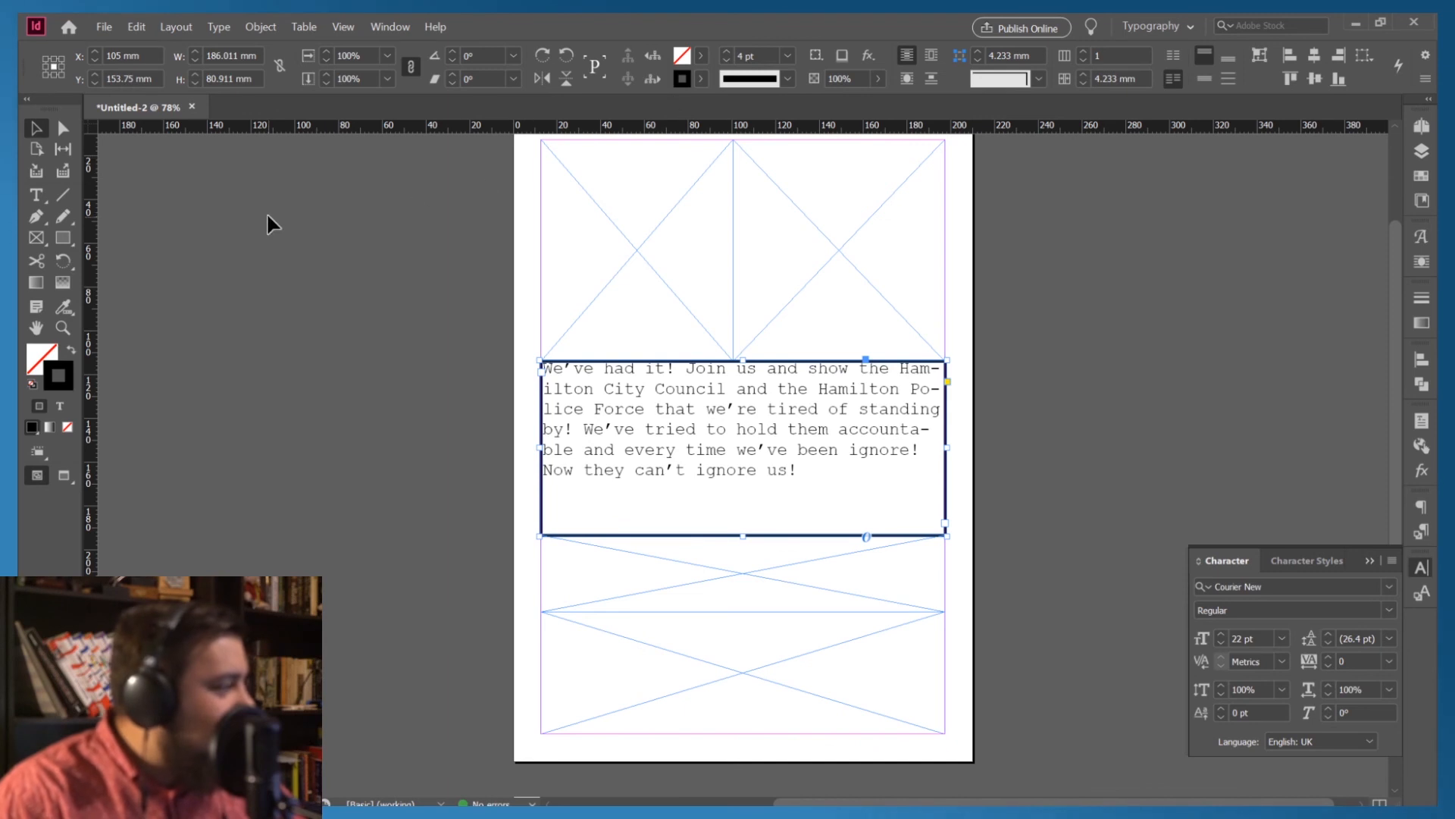
{"action": "left_click", "coordinate": [306, 262]}
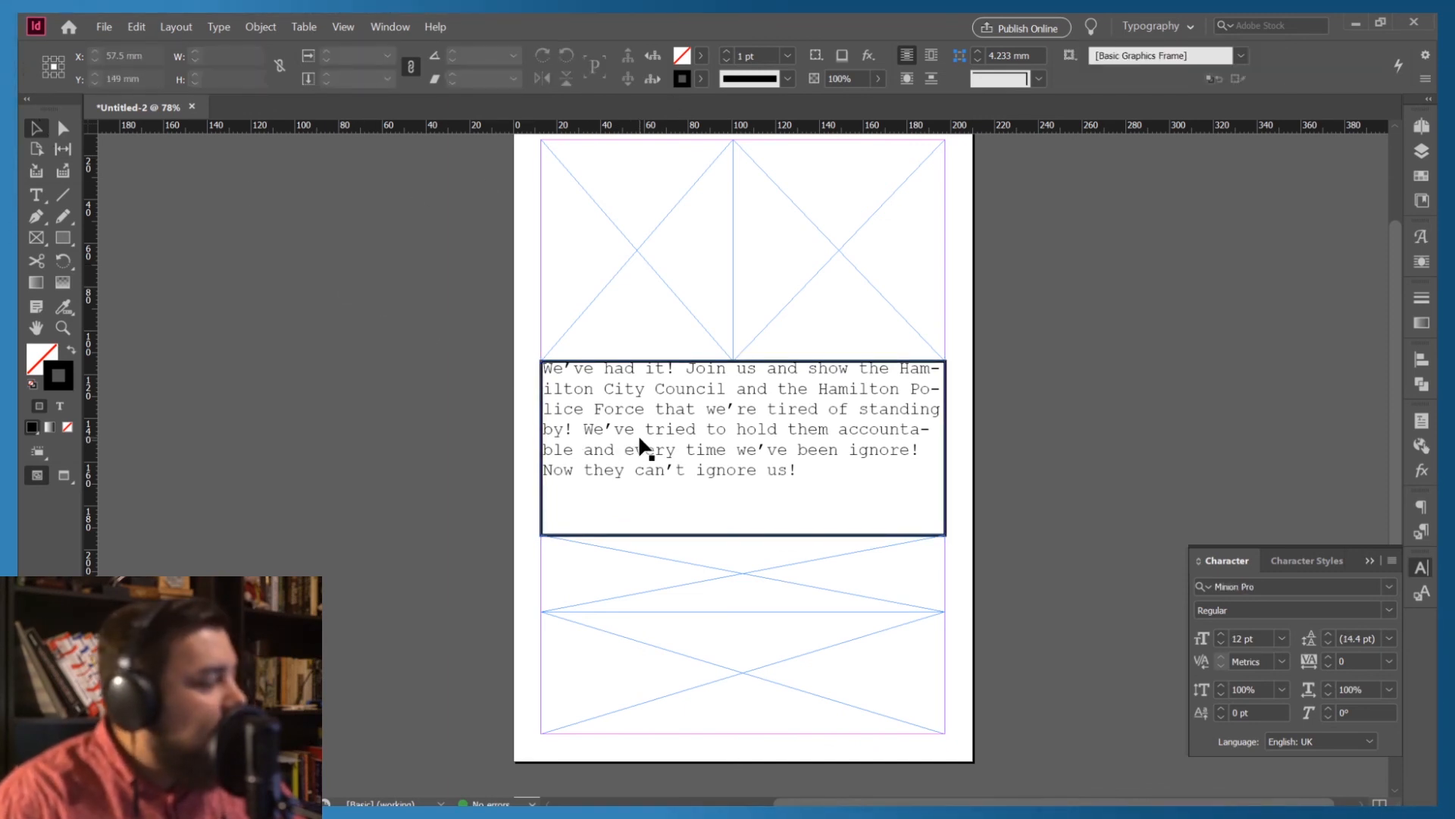
Indent the whole paragraph 3 mm on the left and 2 mm on the right, and justify it with the last line aligned left
{"action": "left_click", "coordinate": [635, 438]}
{"action": "triple_click", "coordinate": [637, 438]}
{"action": "triple_click", "coordinate": [657, 434]}
{"action": "left_click", "coordinate": [657, 433]}
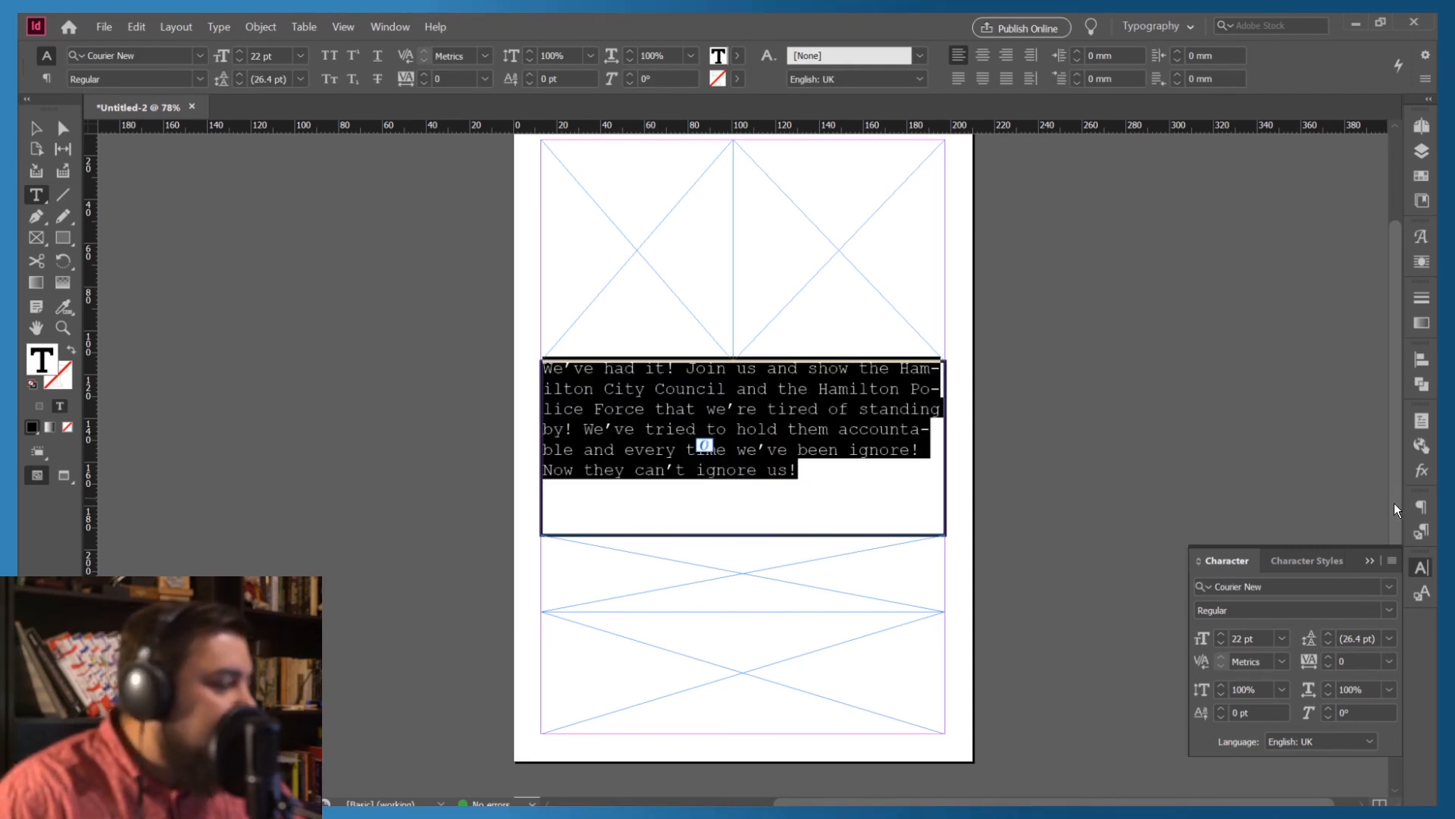
{"action": "left_click", "coordinate": [1421, 505]}
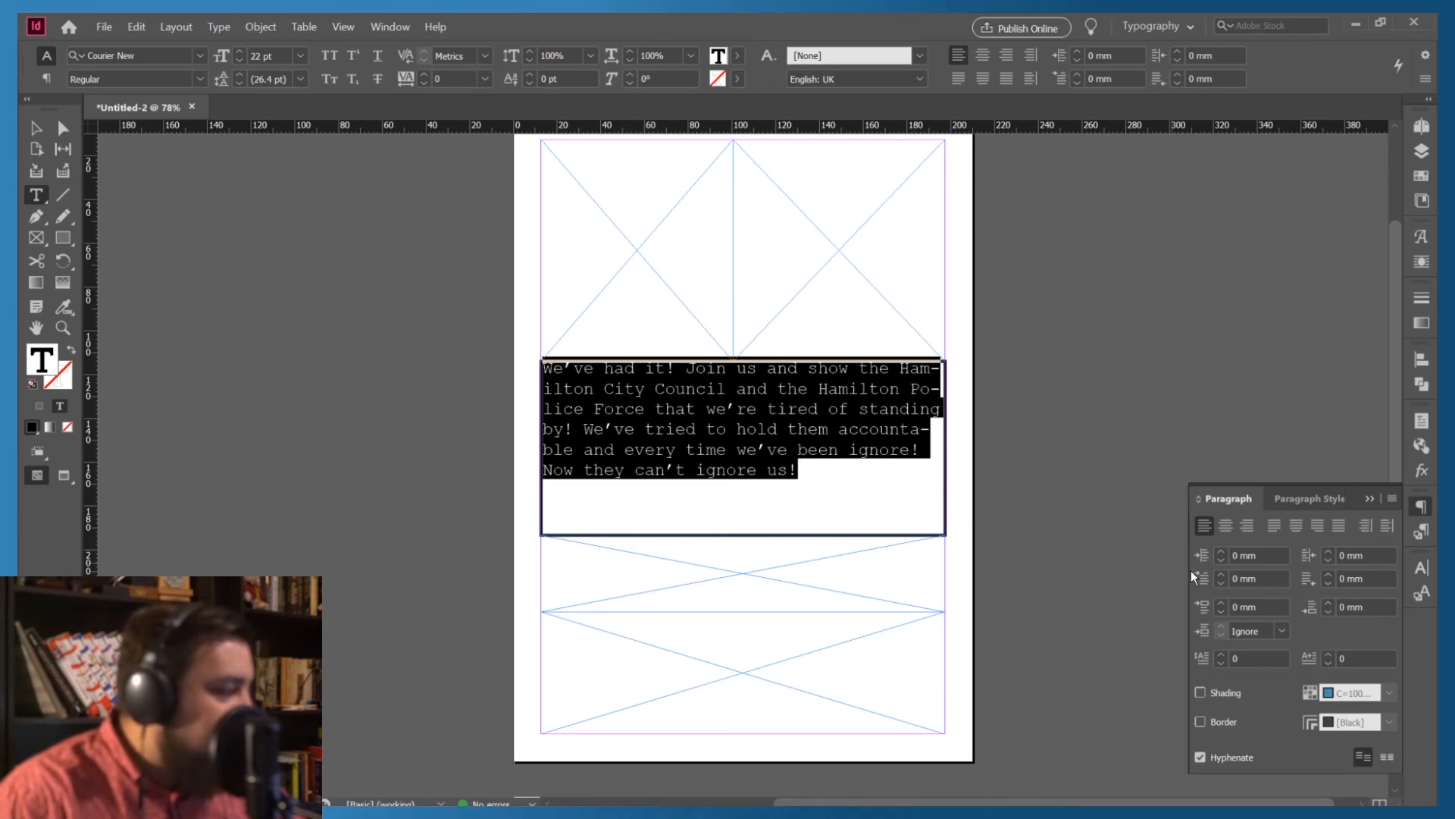
{"action": "left_click", "coordinate": [1220, 550]}
{"action": "left_click", "coordinate": [1220, 551]}
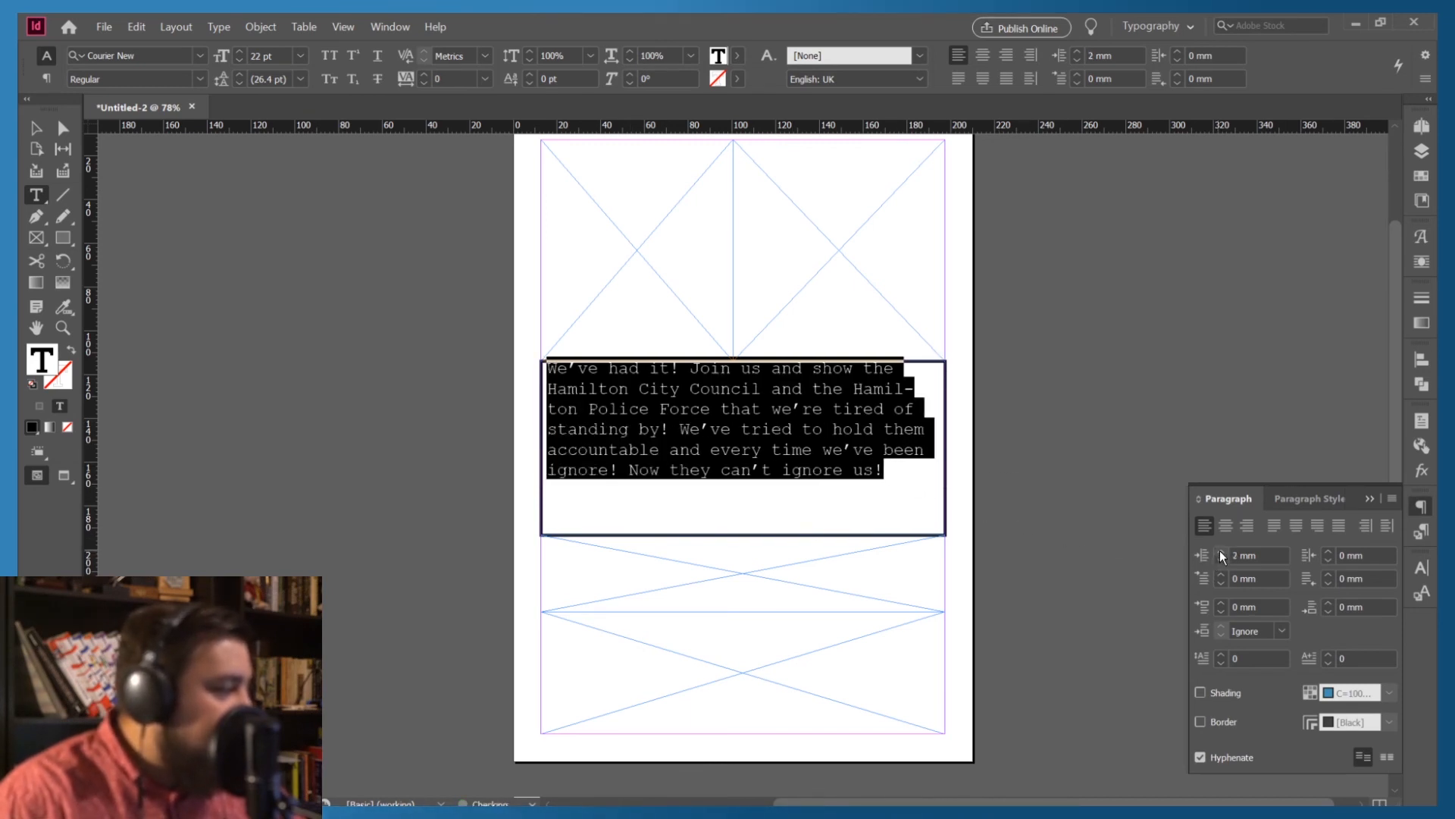
{"action": "left_click", "coordinate": [1220, 551]}
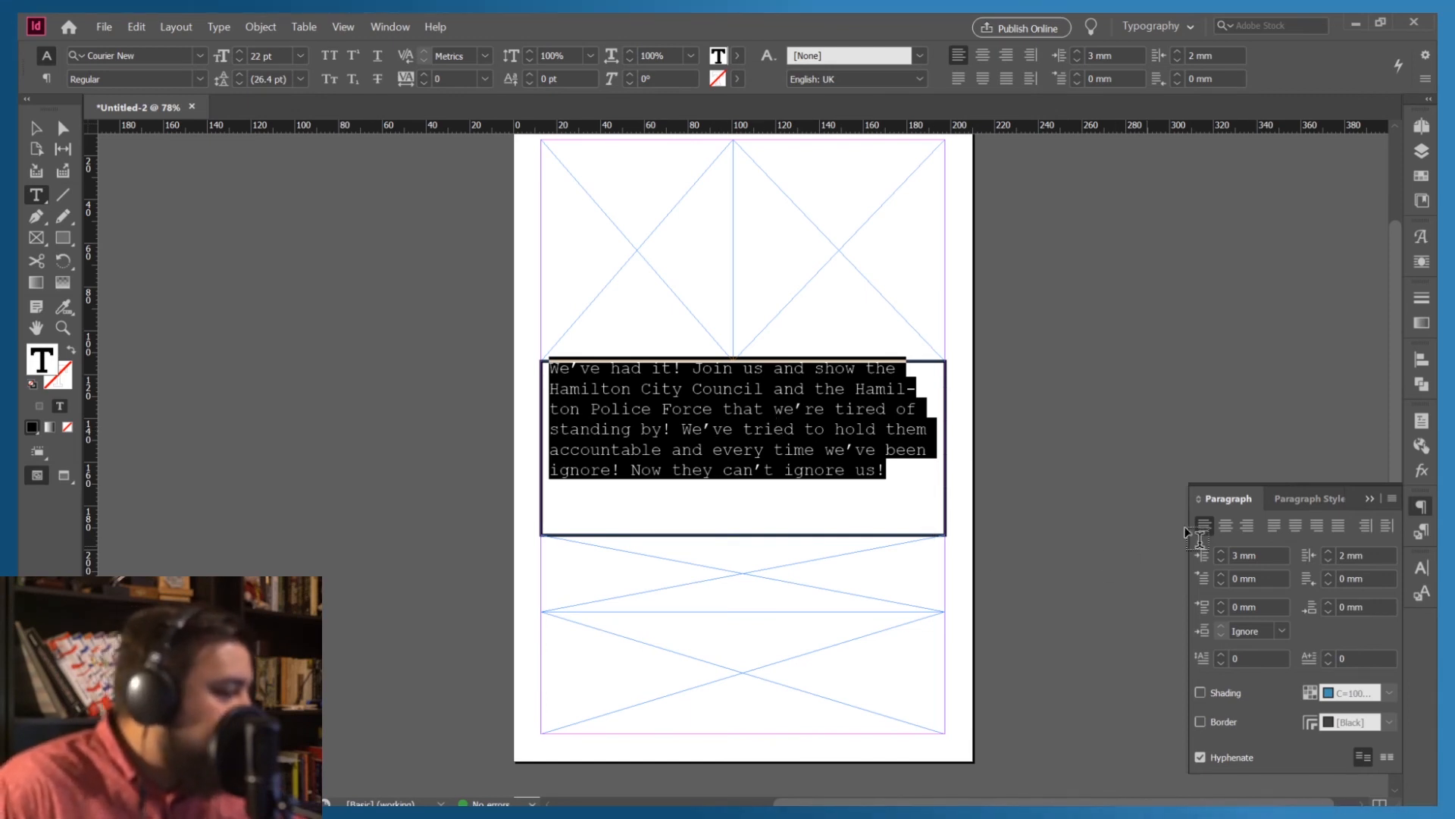
{"action": "left_click", "coordinate": [1274, 527]}
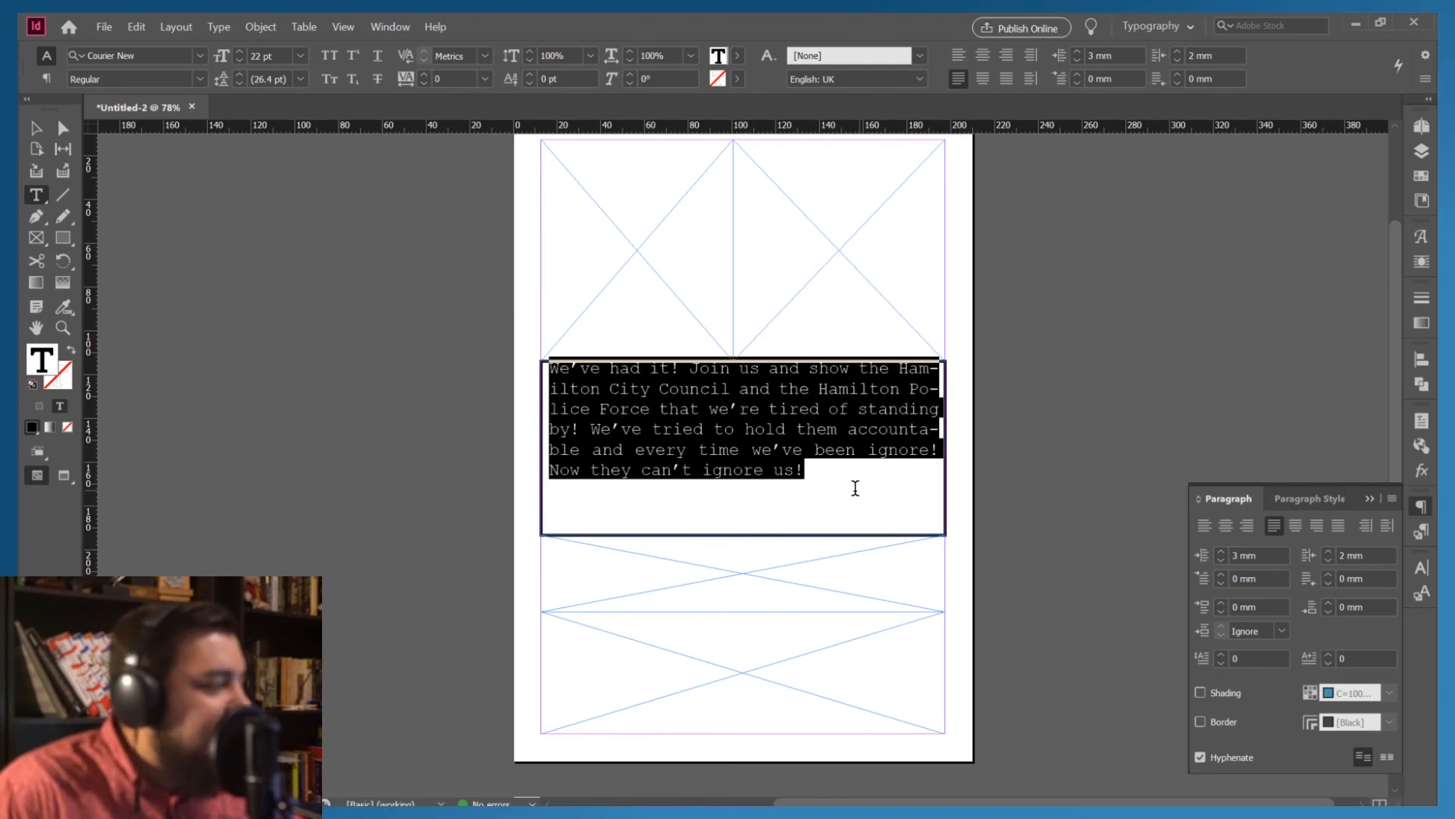
{"action": "left_click", "coordinate": [36, 133]}
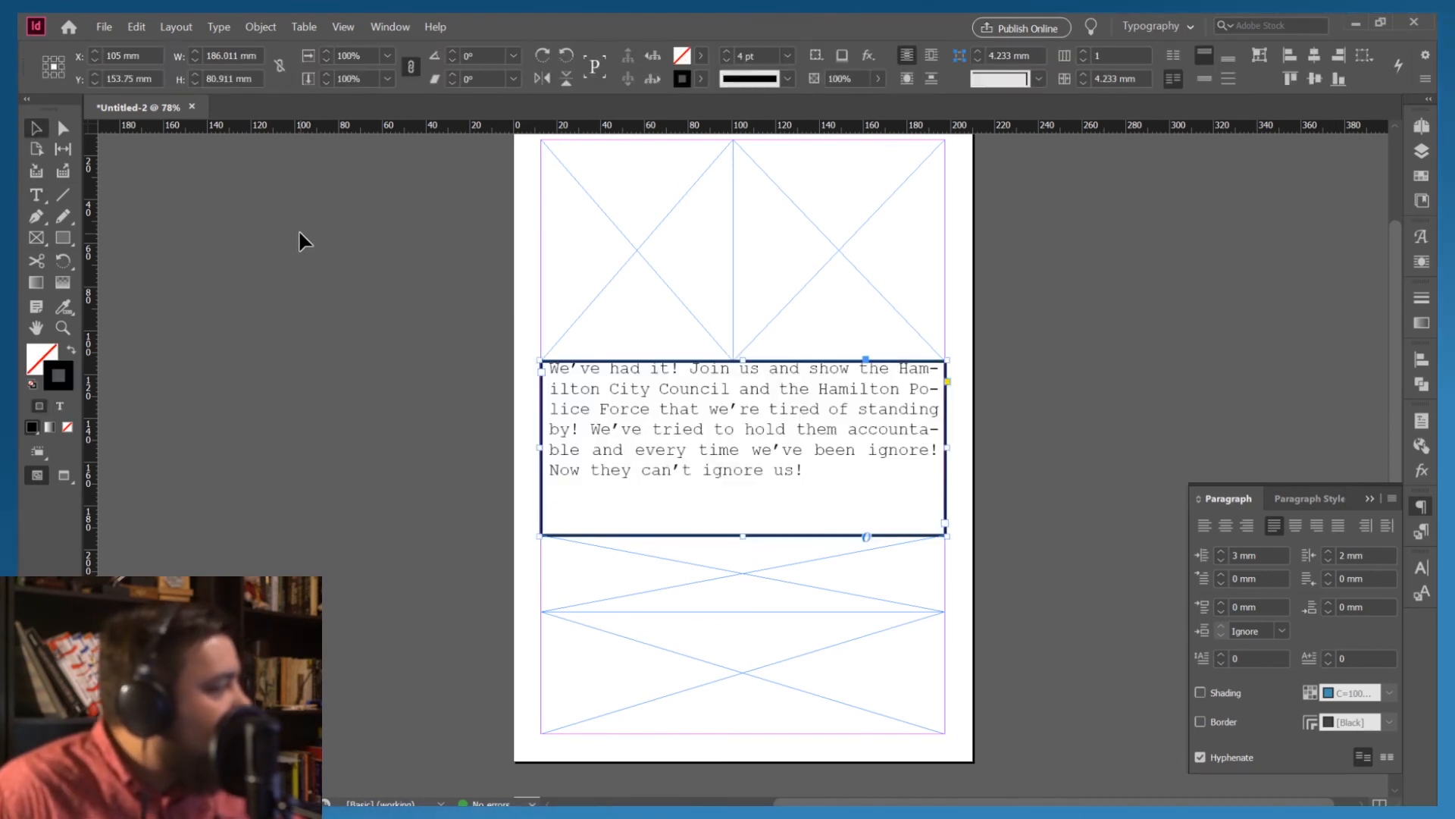
{"action": "left_click", "coordinate": [298, 229]}
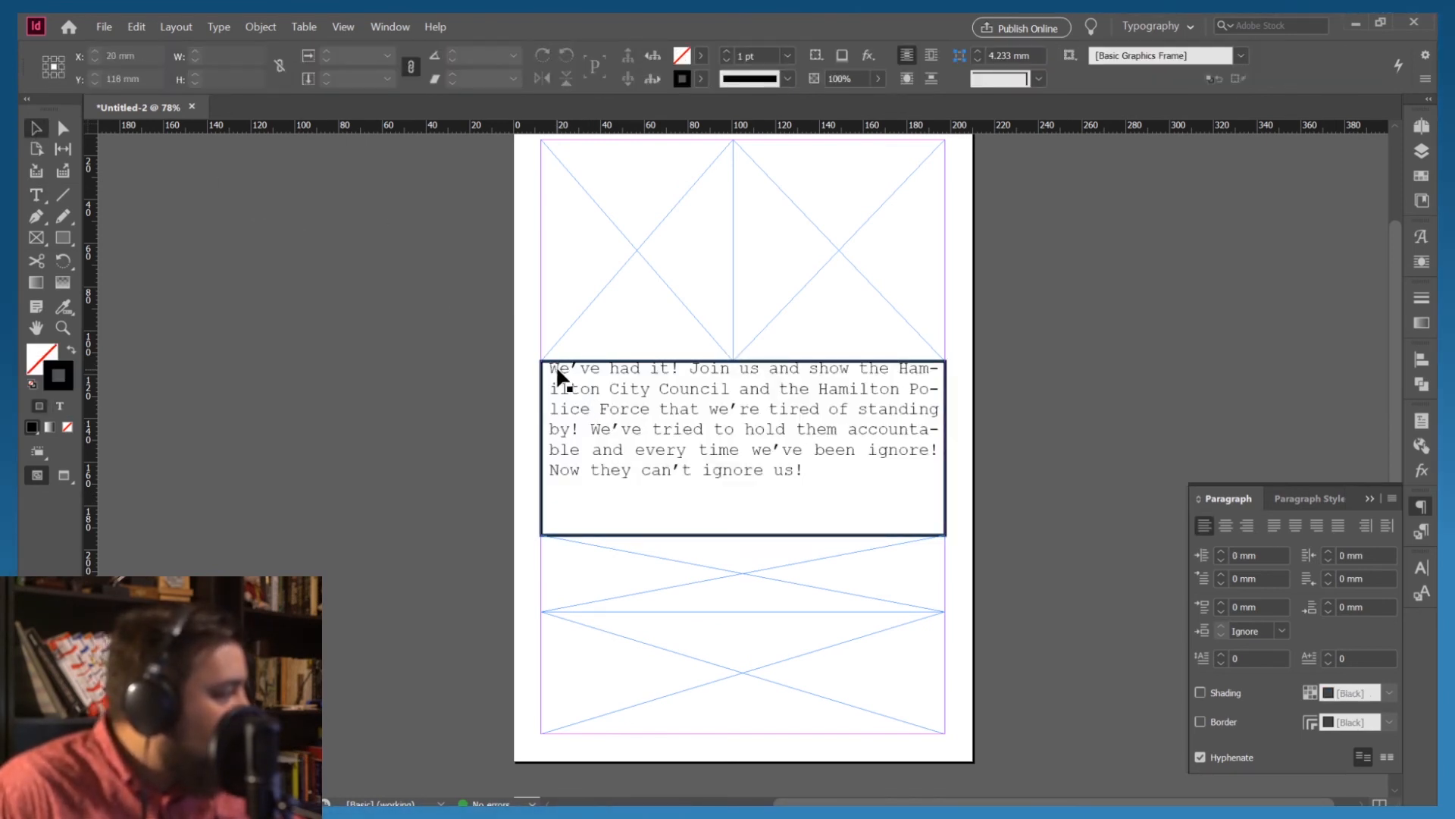
{"action": "triple_click", "coordinate": [556, 367]}
{"action": "left_click", "coordinate": [556, 367]}
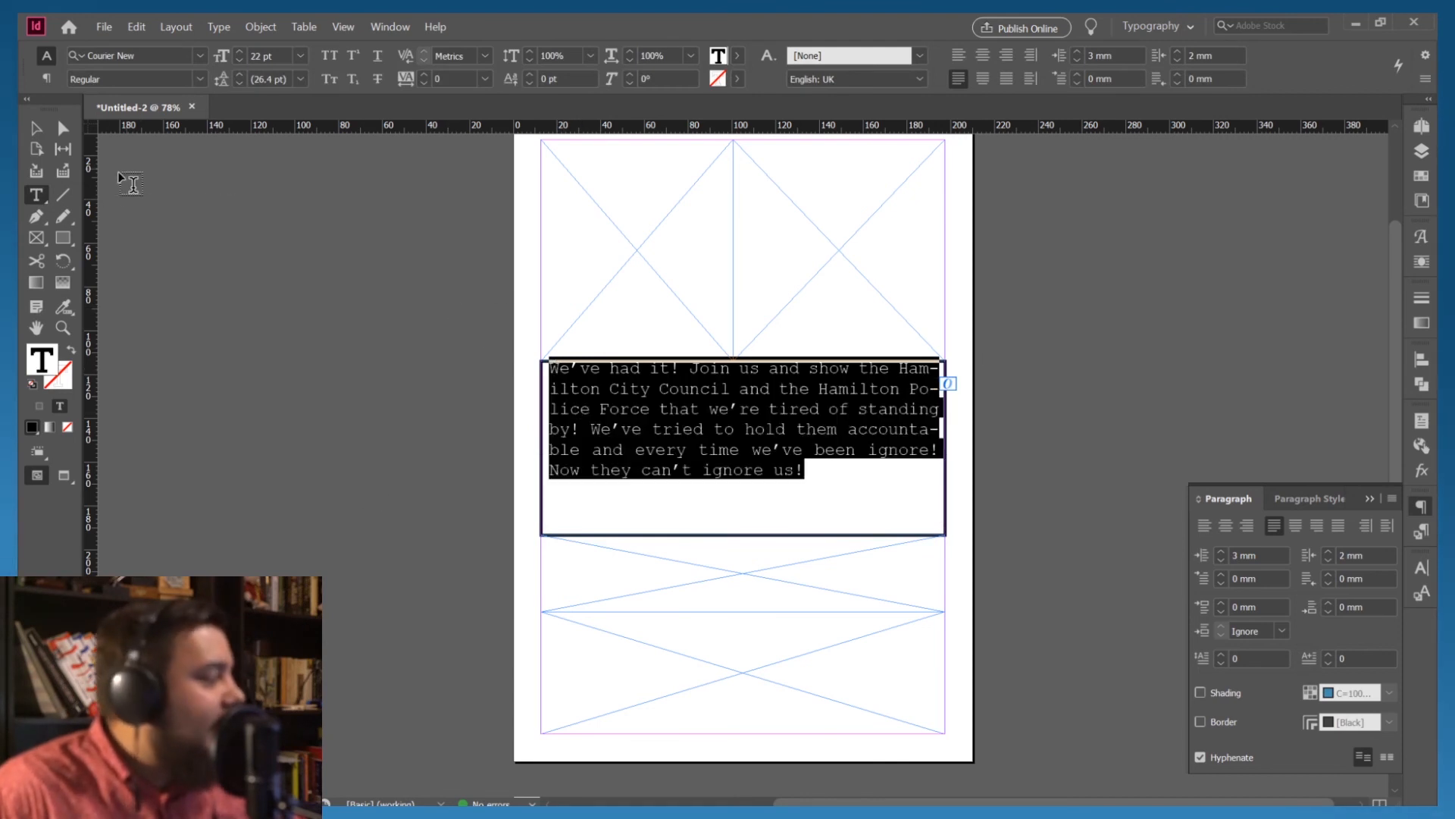
{"action": "left_click", "coordinate": [184, 191]}
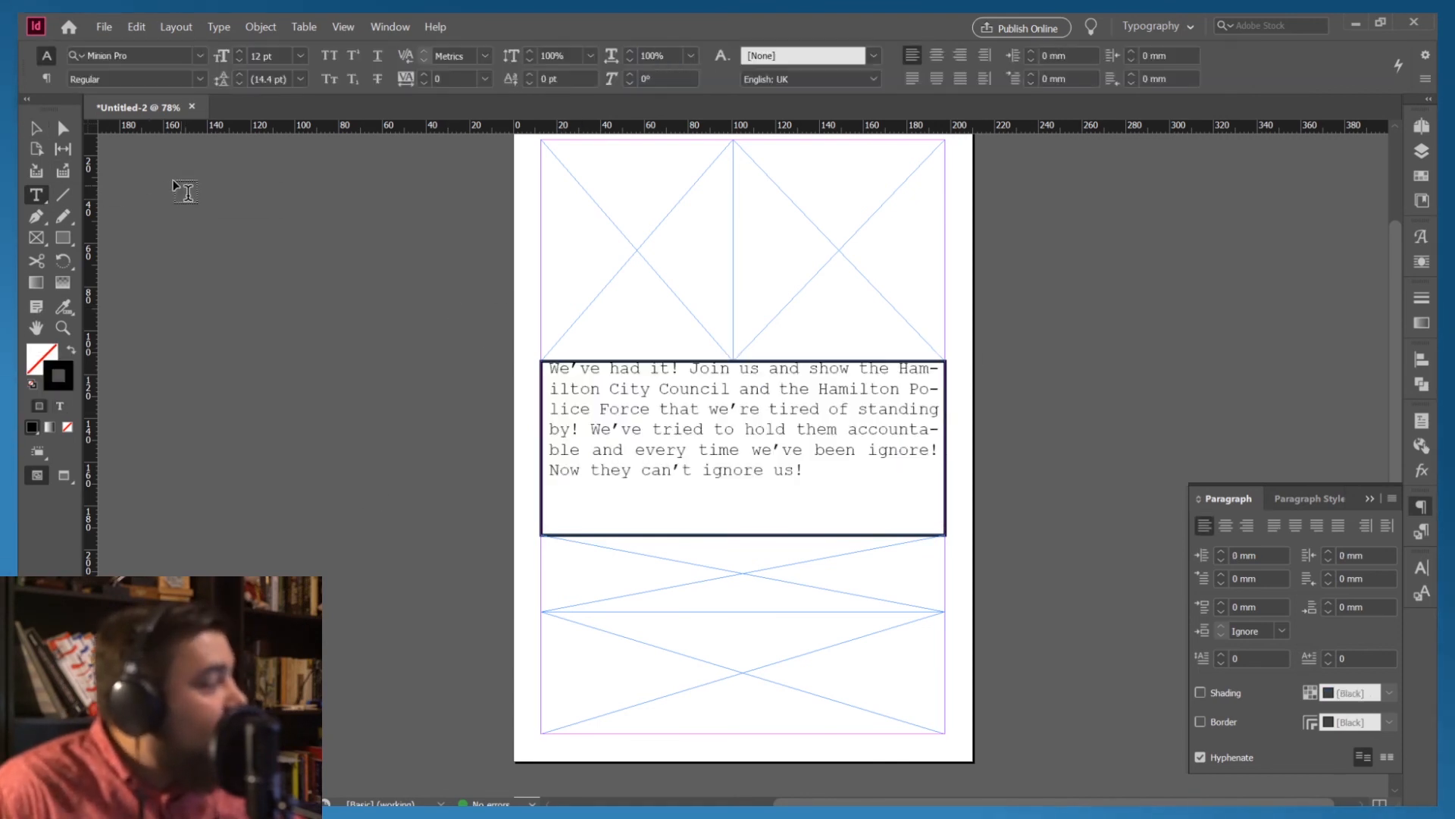
{"action": "left_click", "coordinate": [65, 132]}
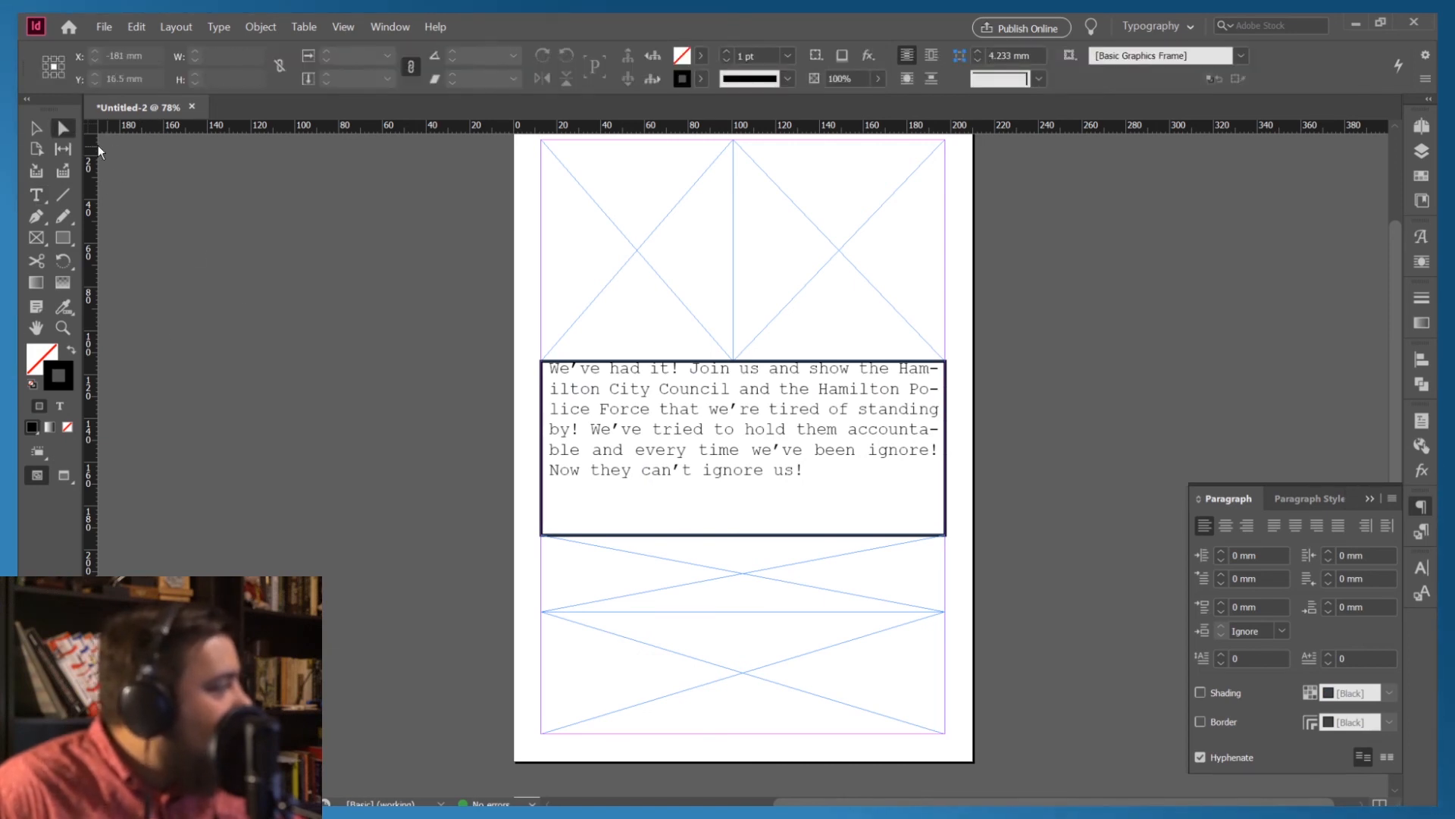
{"action": "left_click", "coordinate": [35, 129]}
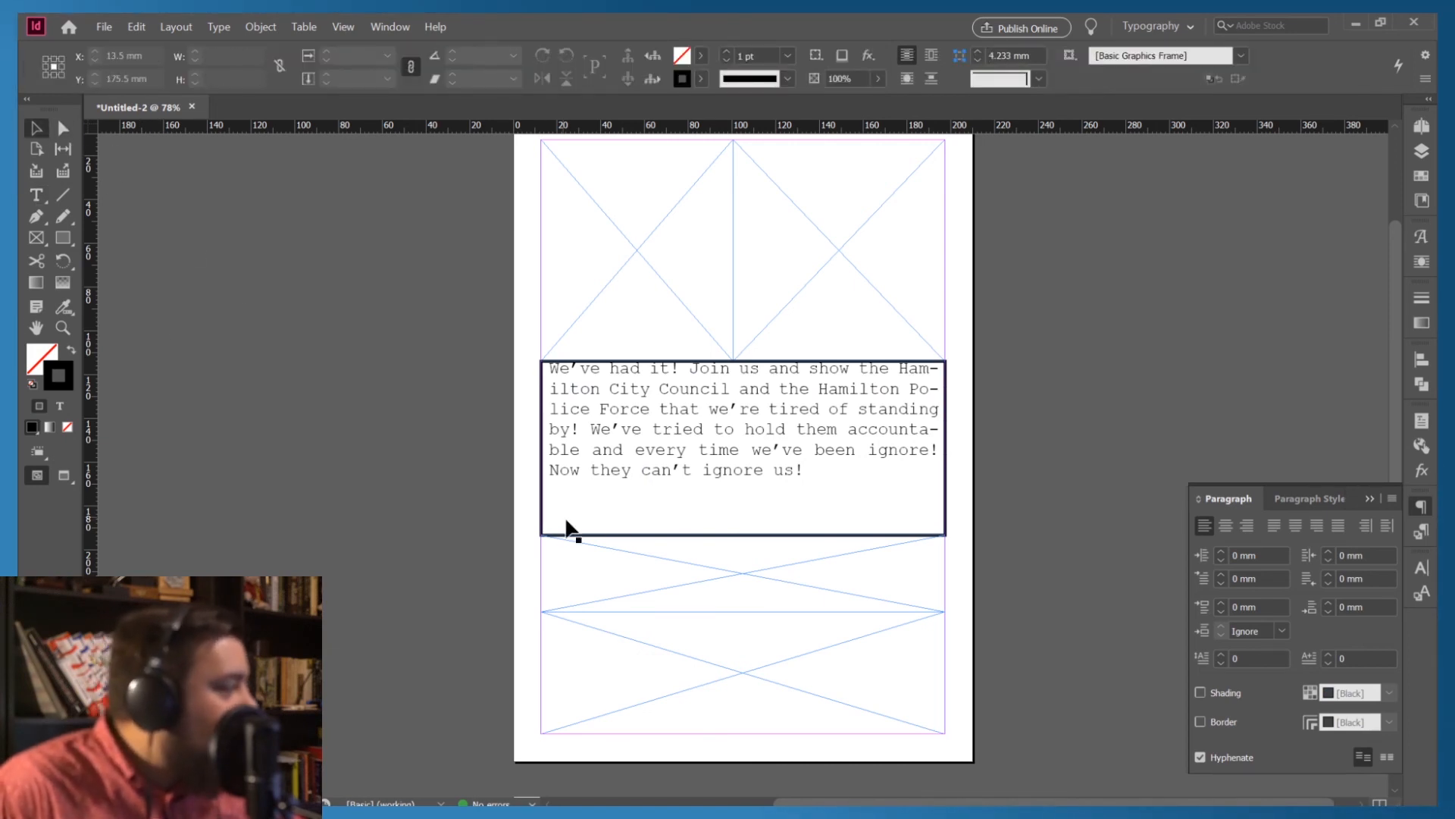
{"action": "left_click", "coordinate": [619, 536]}
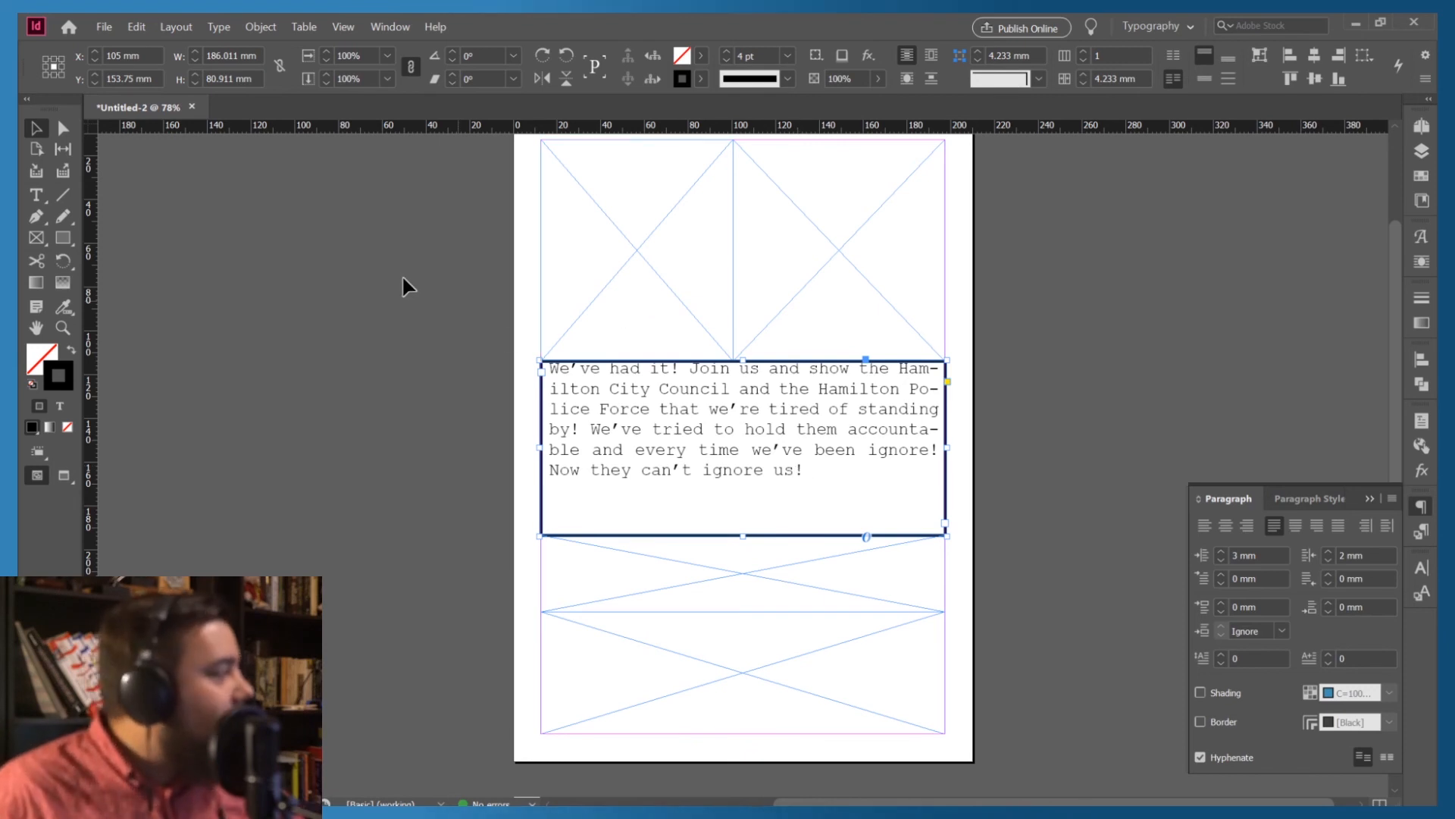
Raise only the text frame's upper-right corner point to Y 86.5 mm so that the frame's top edge slants
{"action": "left_click", "coordinate": [63, 135]}
{"action": "left_click", "coordinate": [301, 278]}
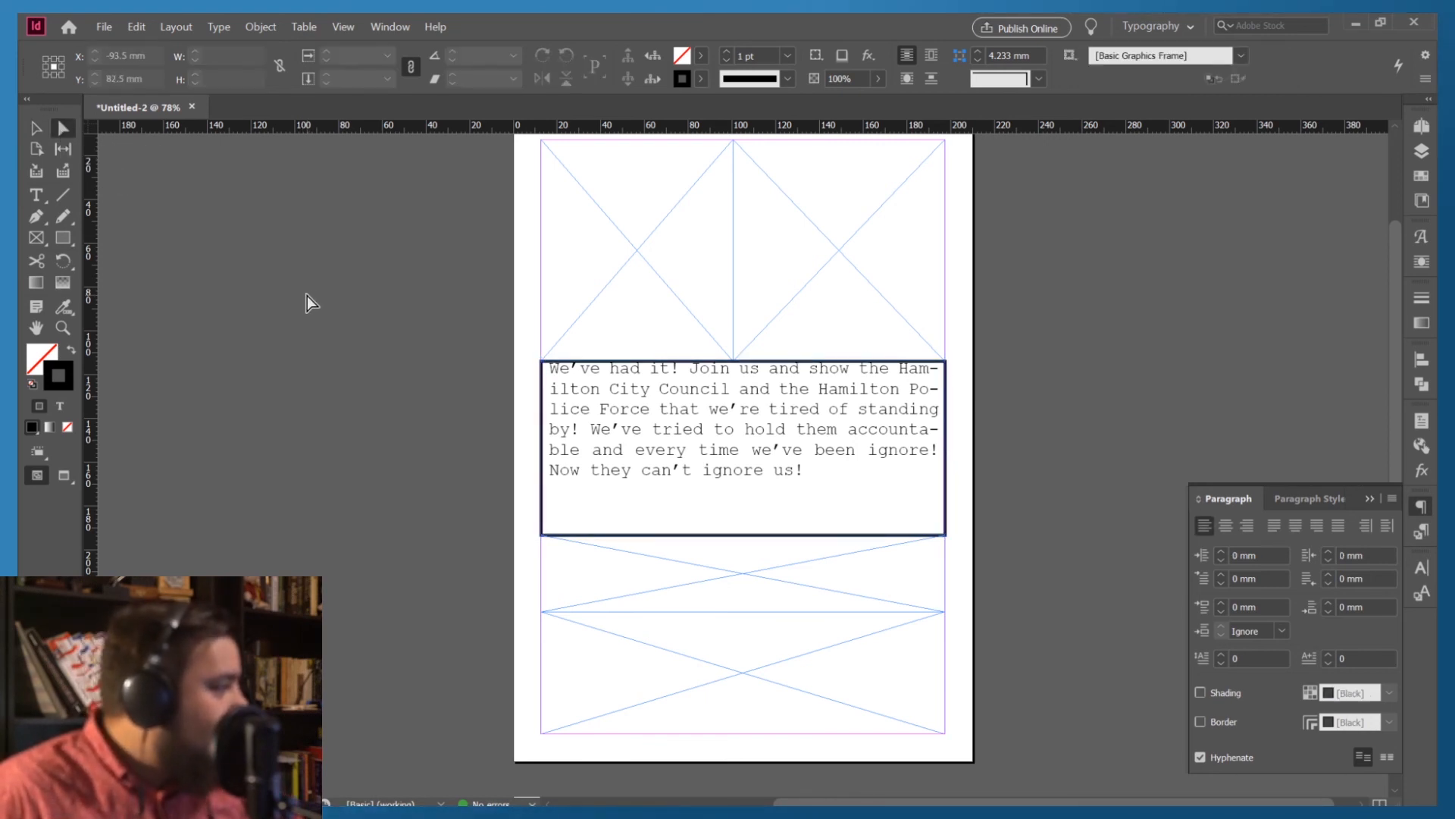
{"action": "left_click", "coordinate": [947, 373]}
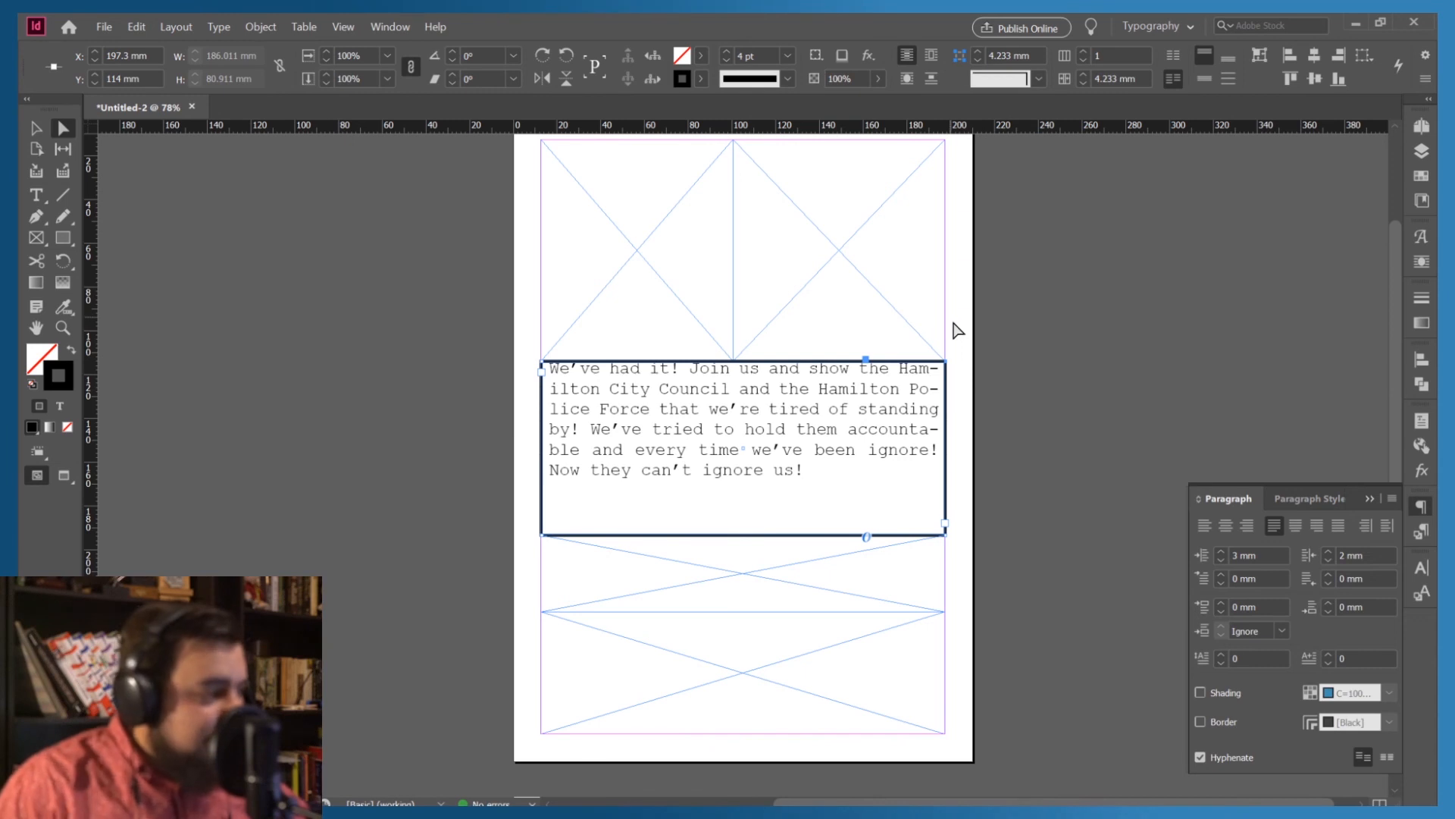
{"action": "key", "text": "shift+Up"}
{"action": "key", "text": "shift+Up"}
{"action": "key", "text": "shift+Up"}
{"action": "key", "text": "shift+Up"}
{"action": "key", "text": "shift+Up"}
{"action": "key", "text": "shift+Up"}
{"action": "key", "text": "shift+Up"}
{"action": "key", "text": "shift+Up"}
{"action": "key", "text": "shift+Up"}
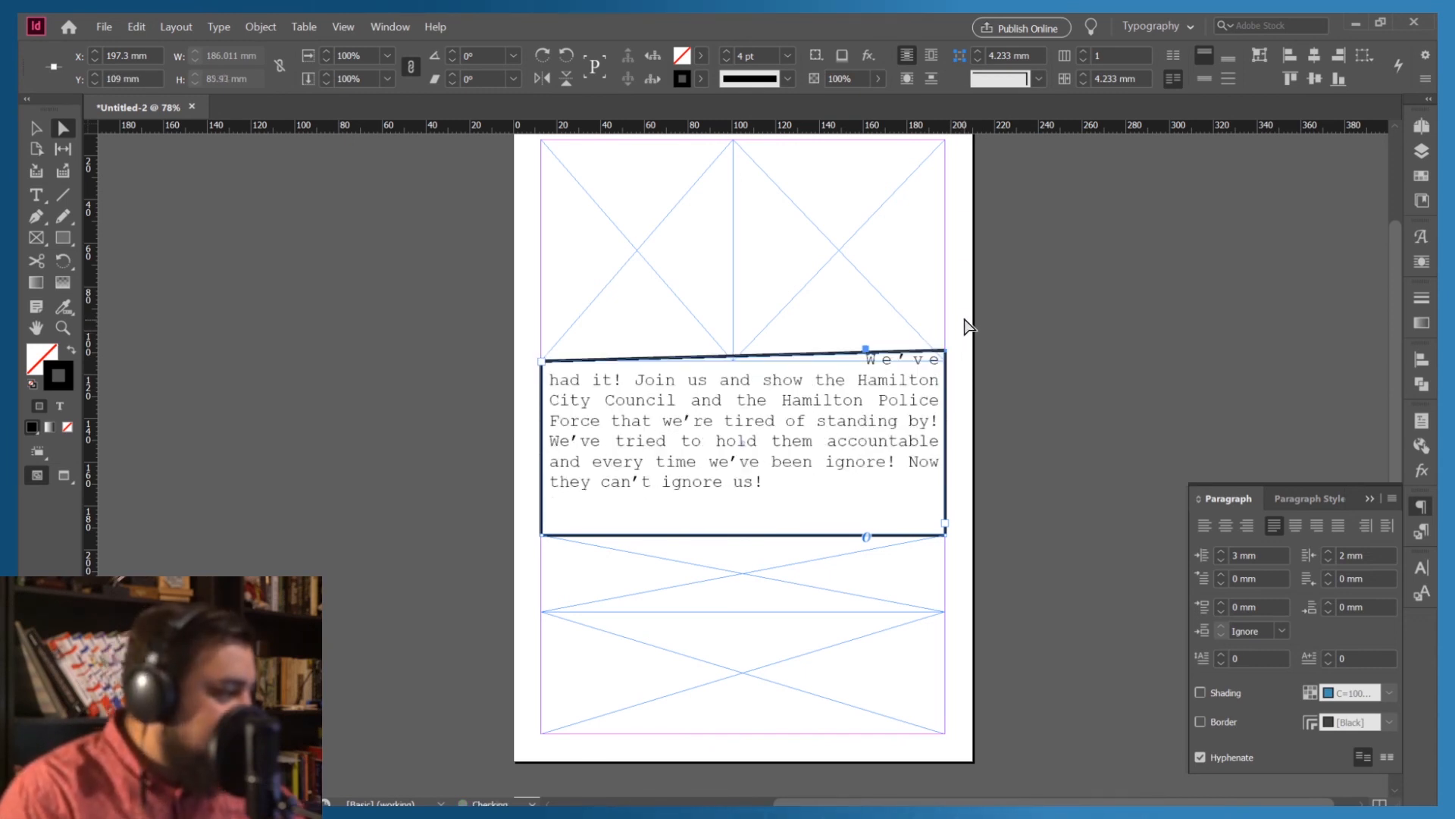
{"action": "key", "text": "shift+Up"}
{"action": "key", "text": "shift+Up"}
{"action": "key", "text": "shift+Up"}
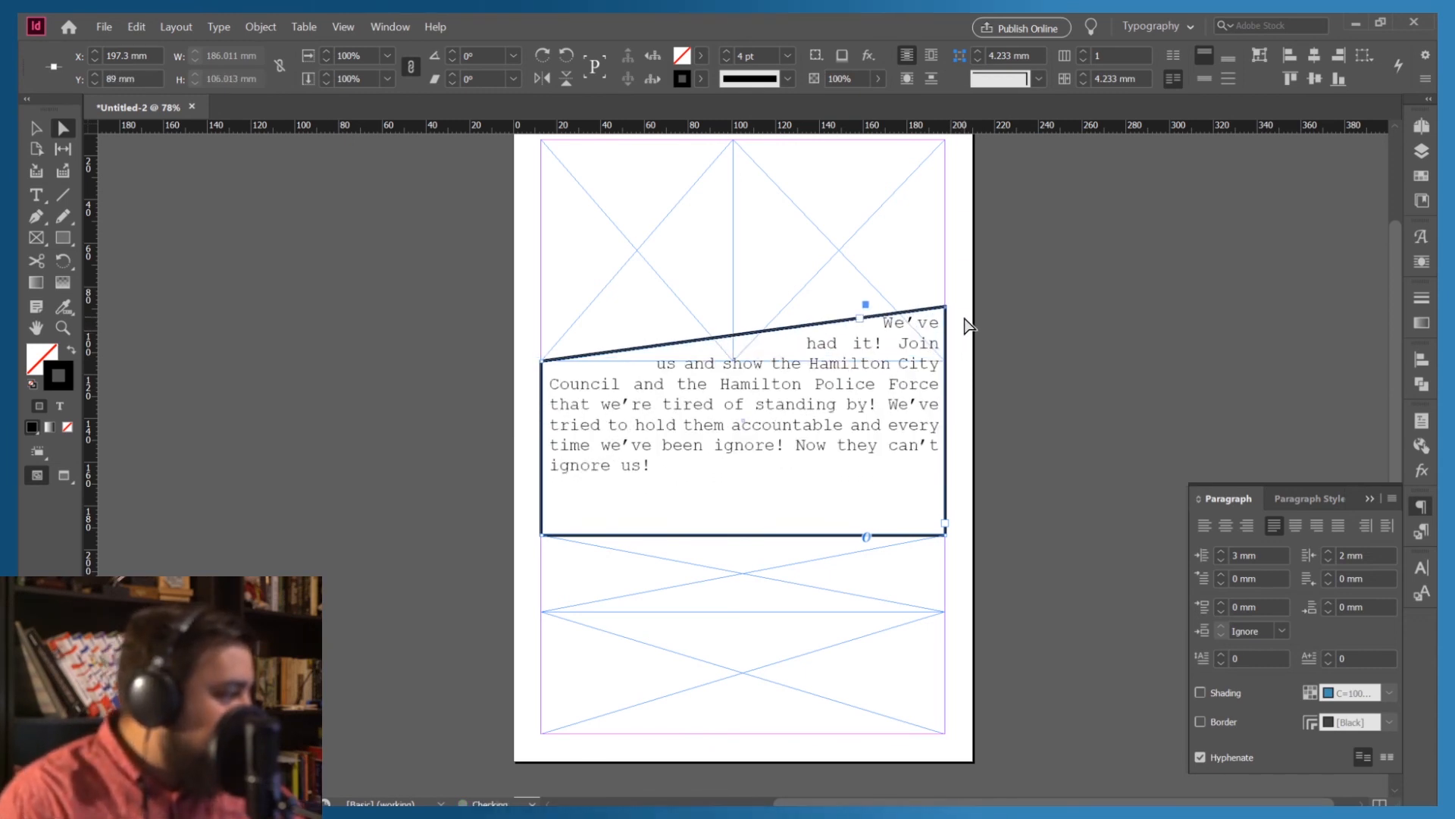
{"action": "key", "text": "shift+Down"}
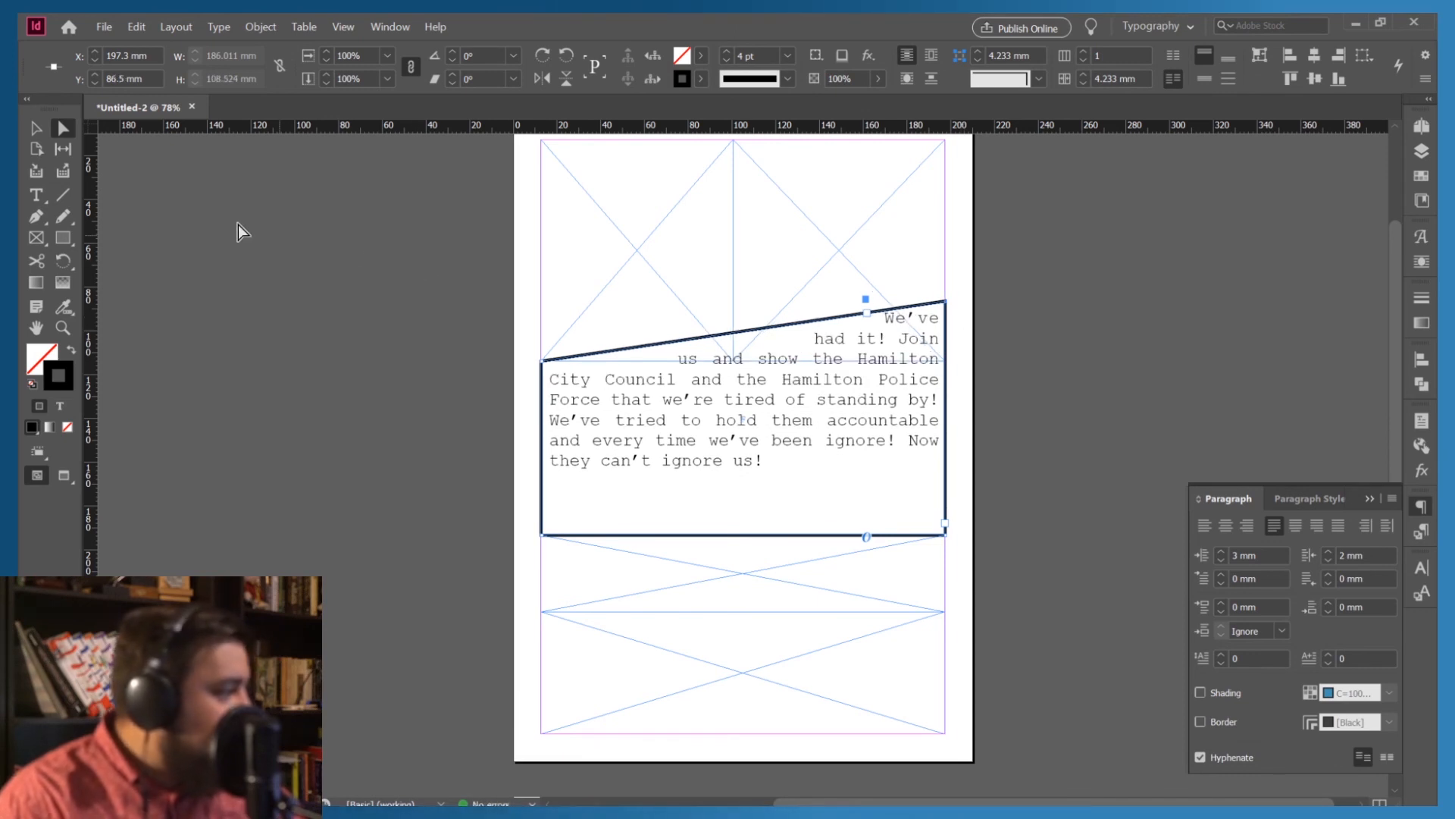
Shorten the slanted text frame to about 89.3 mm high and insert an empty line before "We've had it!"
{"action": "left_click", "coordinate": [48, 127]}
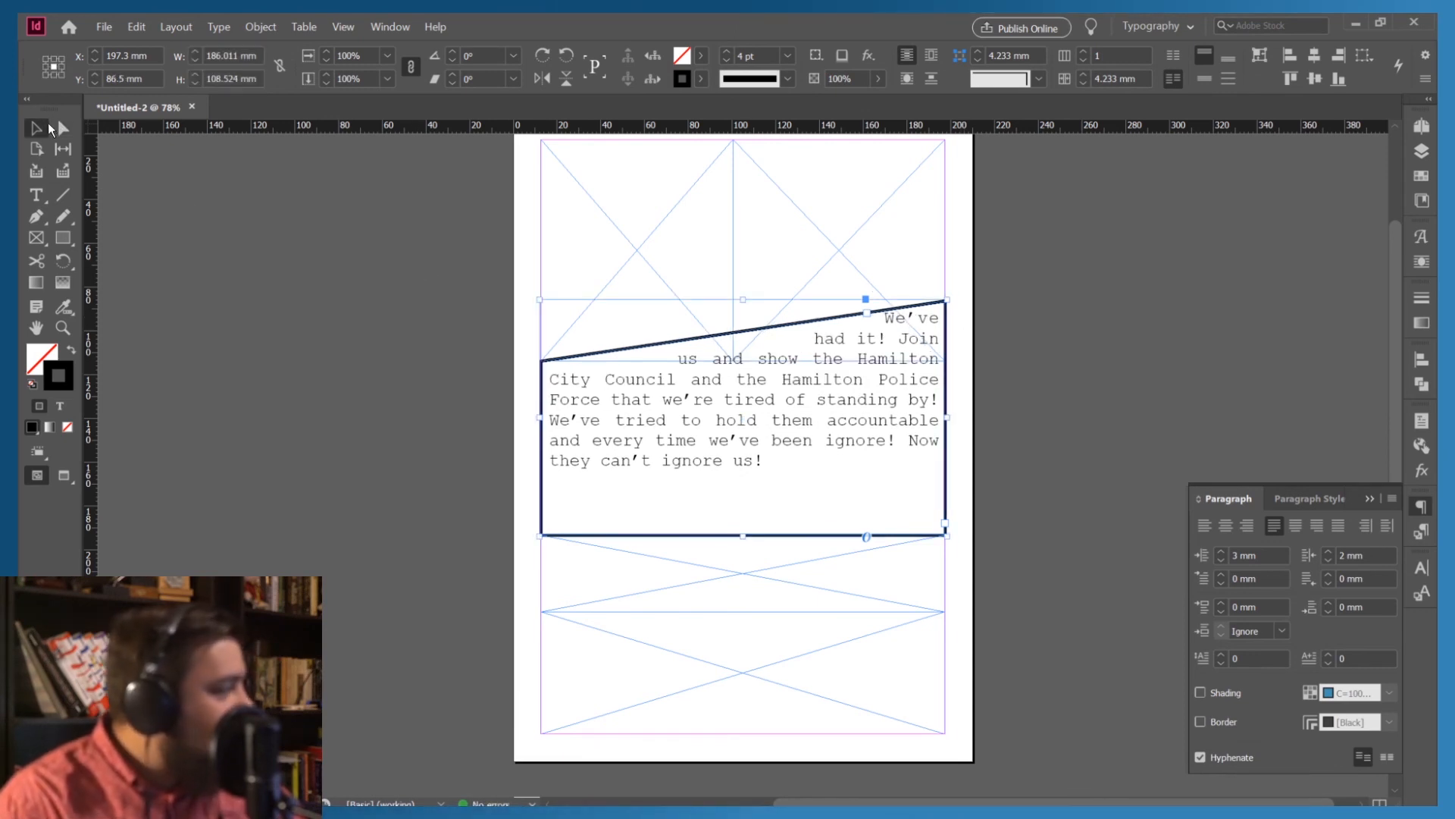
{"action": "left_click", "coordinate": [311, 290]}
{"action": "scroll", "coordinate": [805, 358], "scroll_direction": "up", "scroll_amount": 1}
{"action": "scroll", "coordinate": [811, 363], "scroll_direction": "down", "scroll_amount": 1}
{"action": "left_click", "coordinate": [740, 487]}
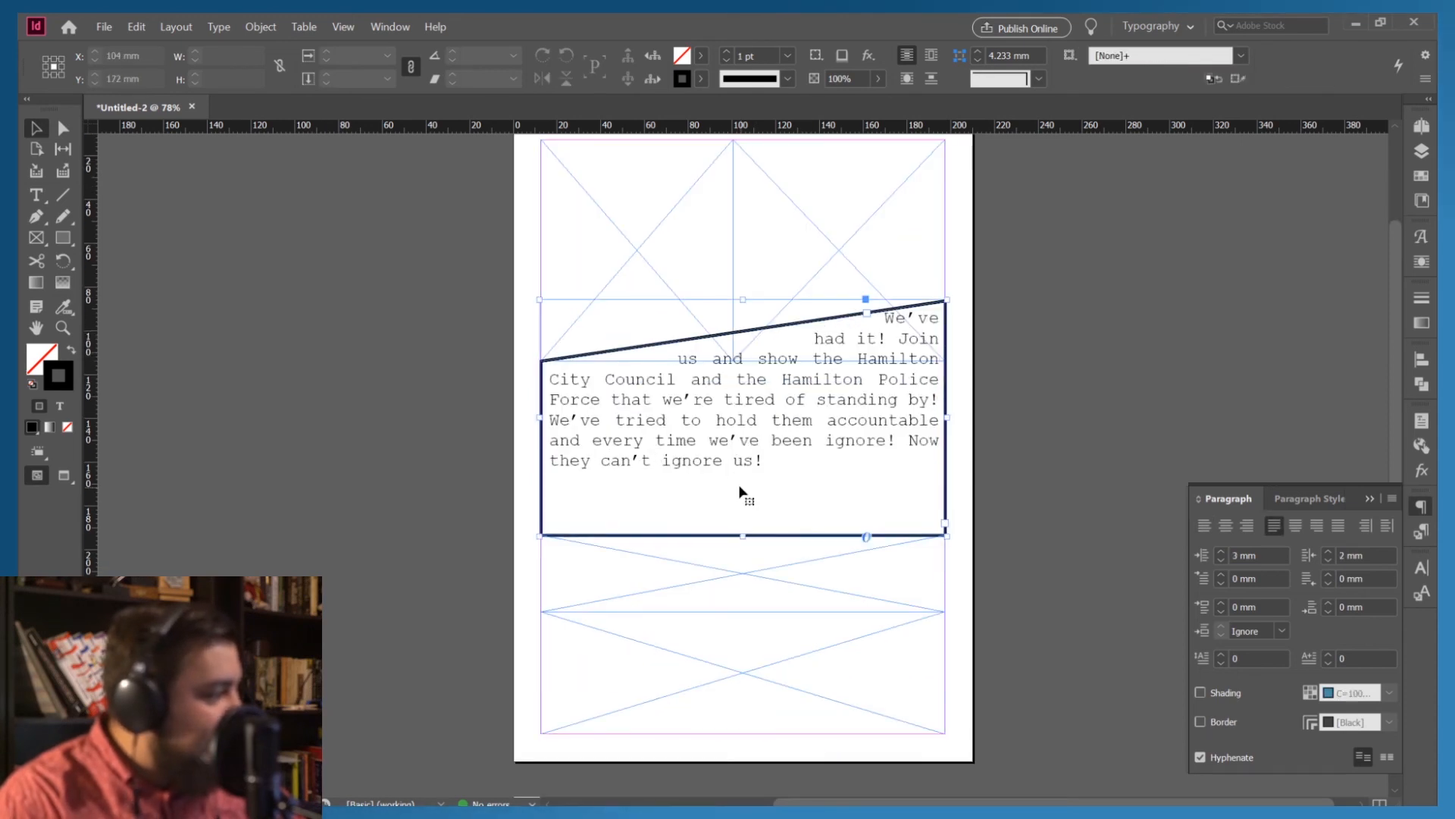
{"action": "left_click_drag", "start_coordinate": [743, 536], "coordinate": [739, 497]}
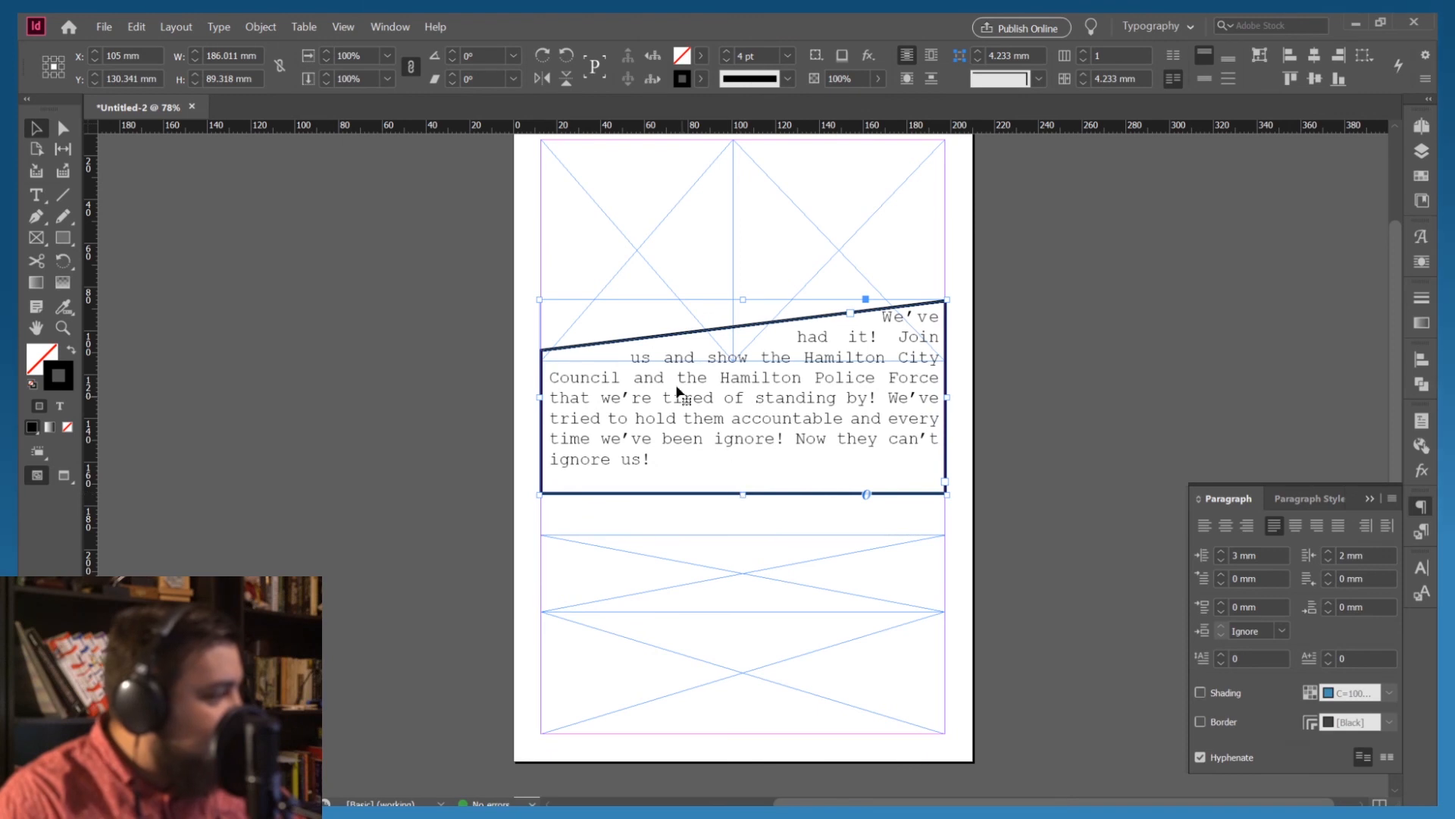
{"action": "double_click", "coordinate": [886, 319]}
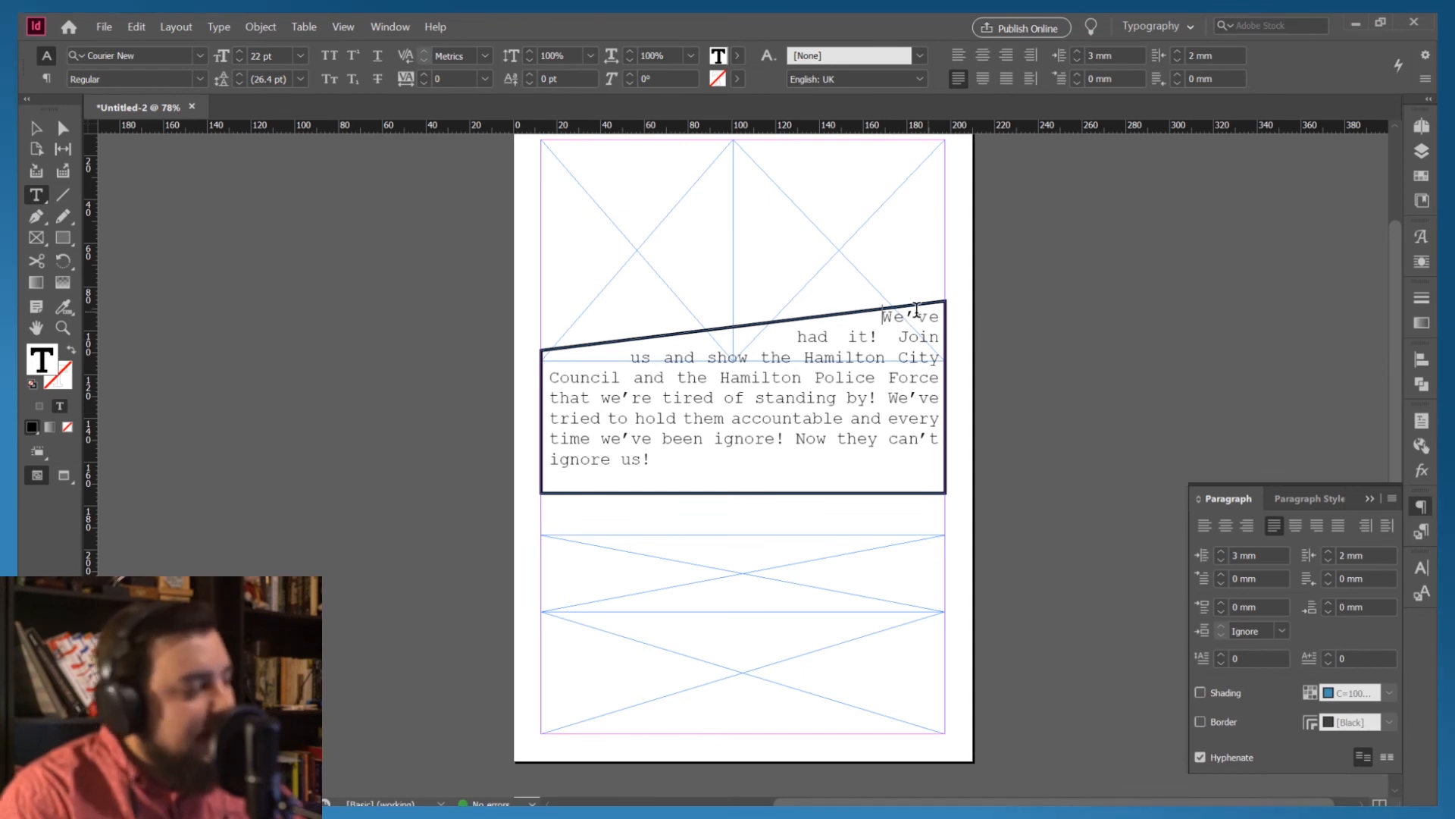
{"action": "key", "text": "Return"}
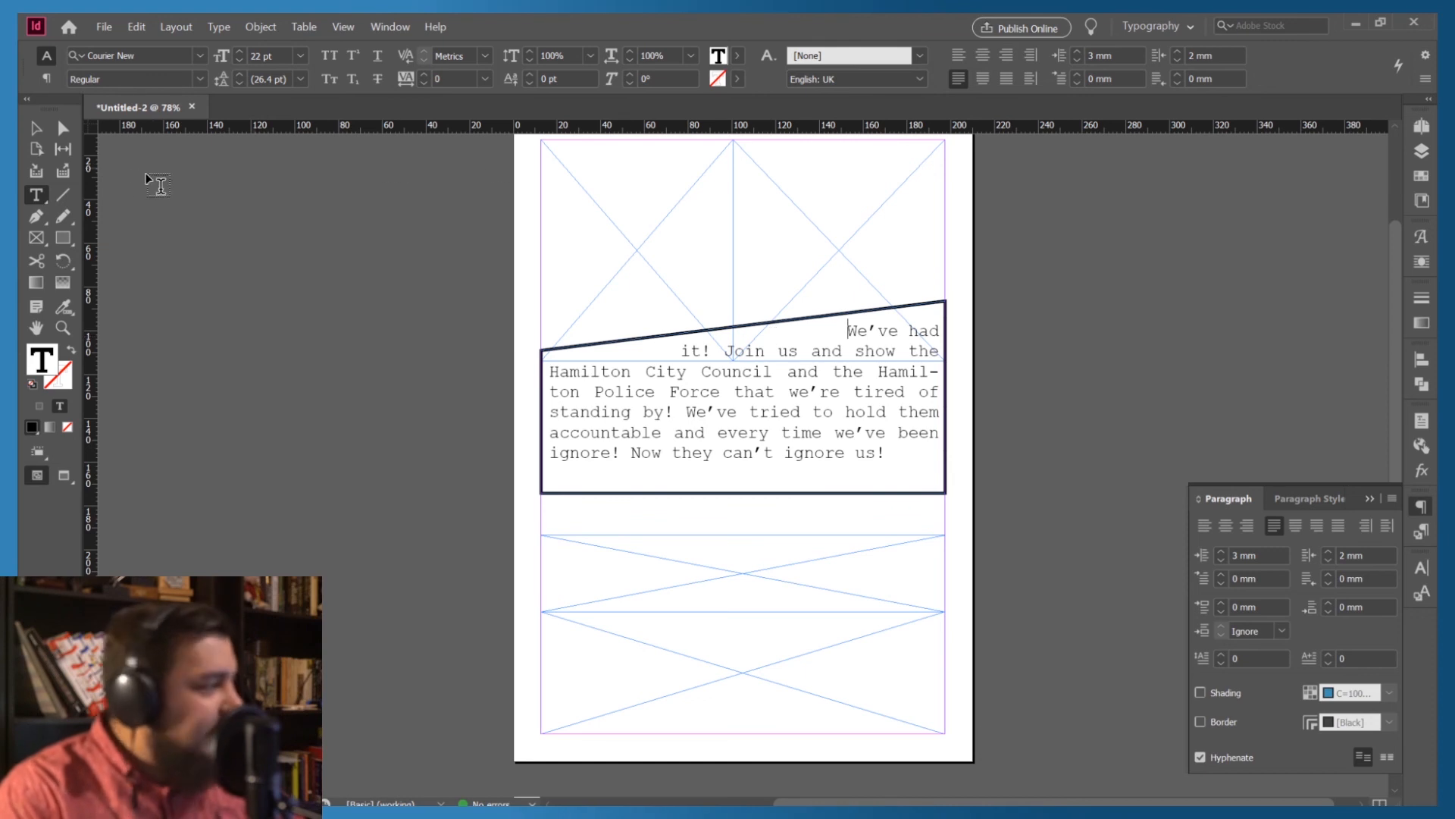
Move the slanted text frame straight down until its centre is at about Y 163.3 mm, below the two upper frames
{"action": "left_click", "coordinate": [35, 128]}
{"action": "left_click", "coordinate": [584, 428]}
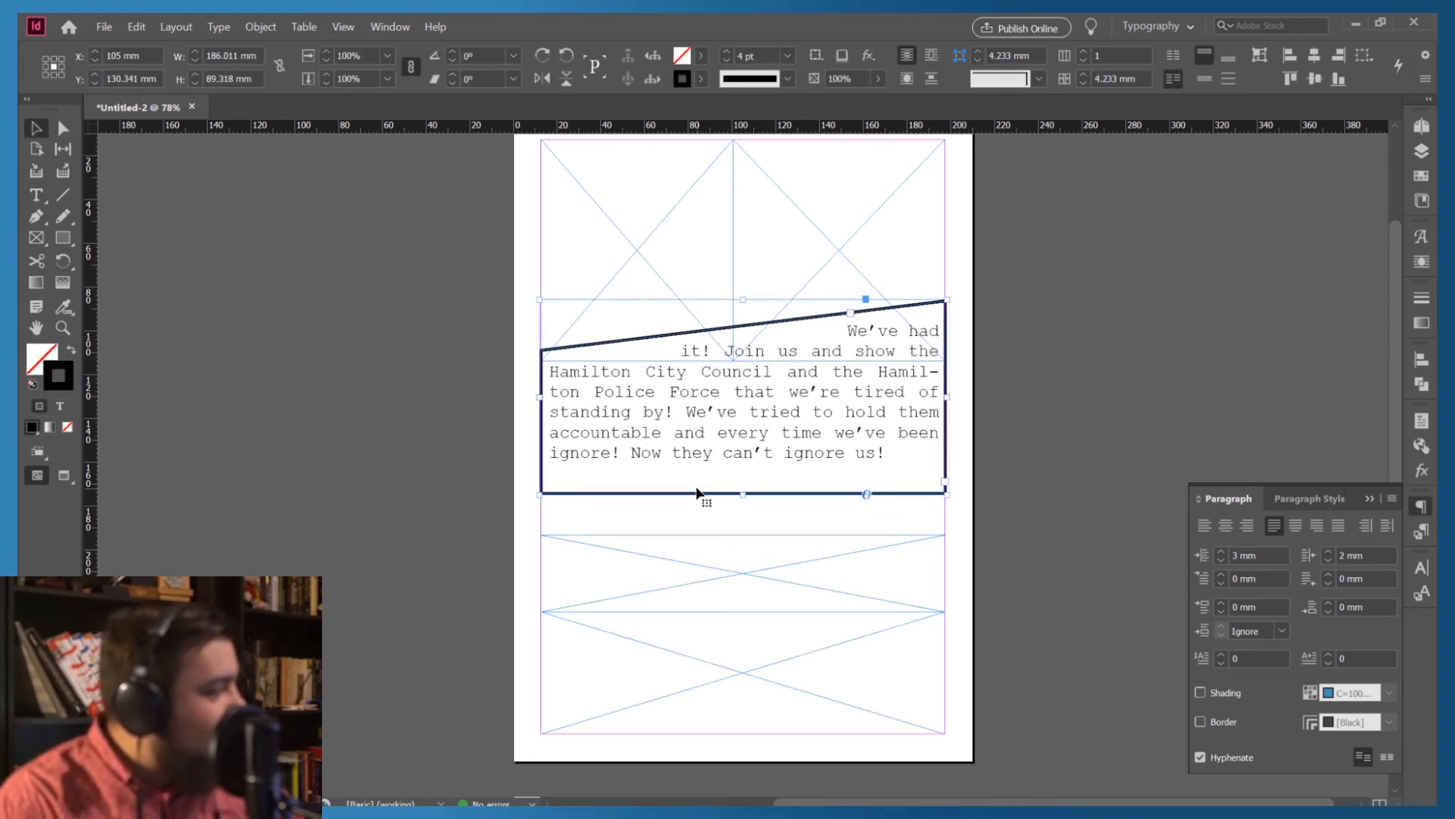
{"action": "left_click_drag", "start_coordinate": [702, 494], "coordinate": [698, 489]}
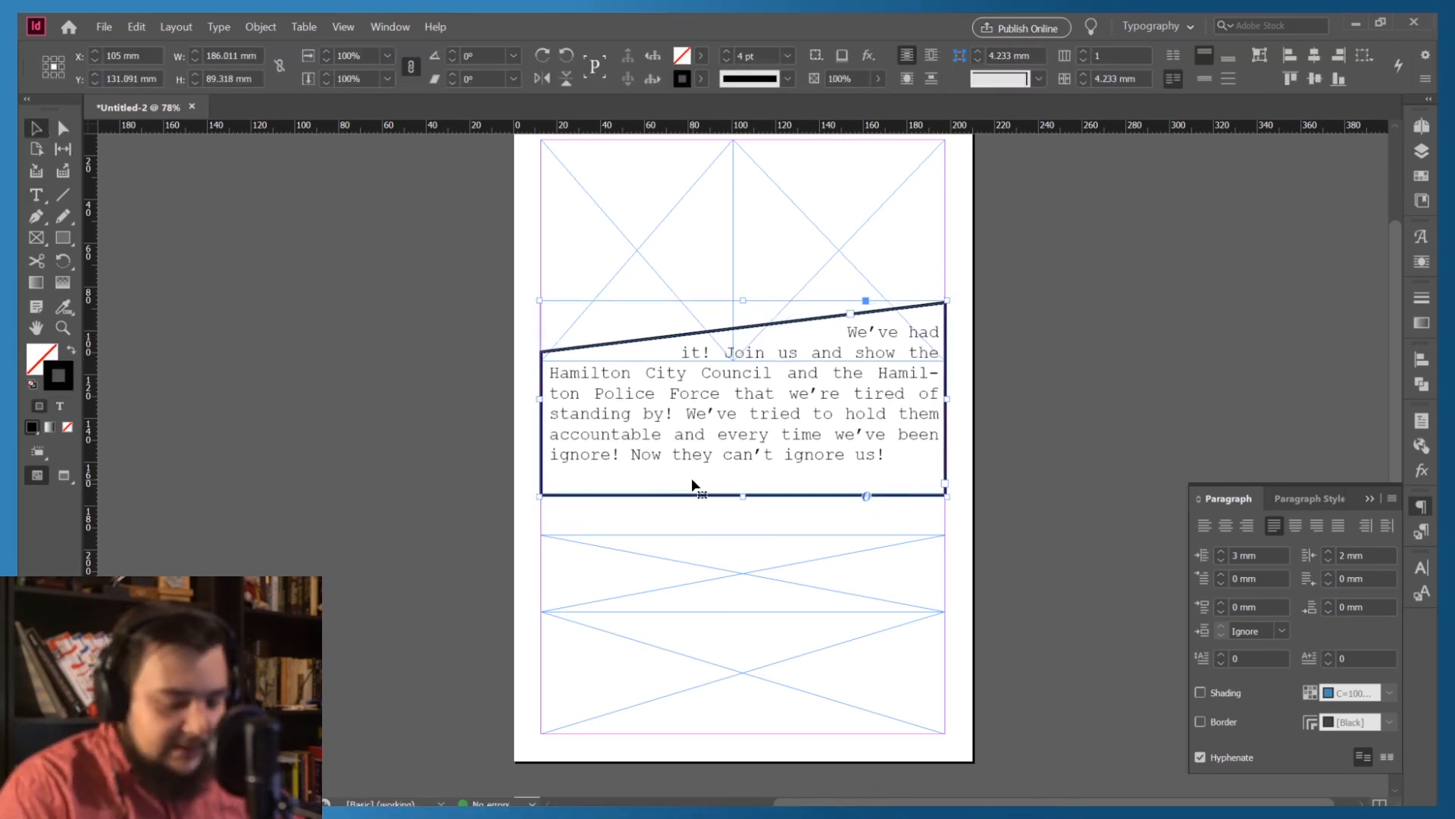
{"action": "key", "text": "Down"}
{"action": "key", "text": "Down"}
{"action": "key", "text": "Down"}
{"action": "key", "text": "Down"}
{"action": "key", "text": "Down"}
{"action": "key", "text": "Down"}
{"action": "key", "text": "Down"}
{"action": "key", "text": "Down"}
{"action": "key", "text": "Down"}
{"action": "key", "text": "Down"}
{"action": "key", "text": "Down"}
{"action": "key", "text": "Down"}
{"action": "key", "text": "Down"}
{"action": "key", "text": "Down"}
{"action": "key", "text": "Down"}
{"action": "key", "text": "Down"}
{"action": "key", "text": "Down"}
{"action": "key", "text": "Down"}
{"action": "key", "text": "Down"}
{"action": "key", "text": "Down"}
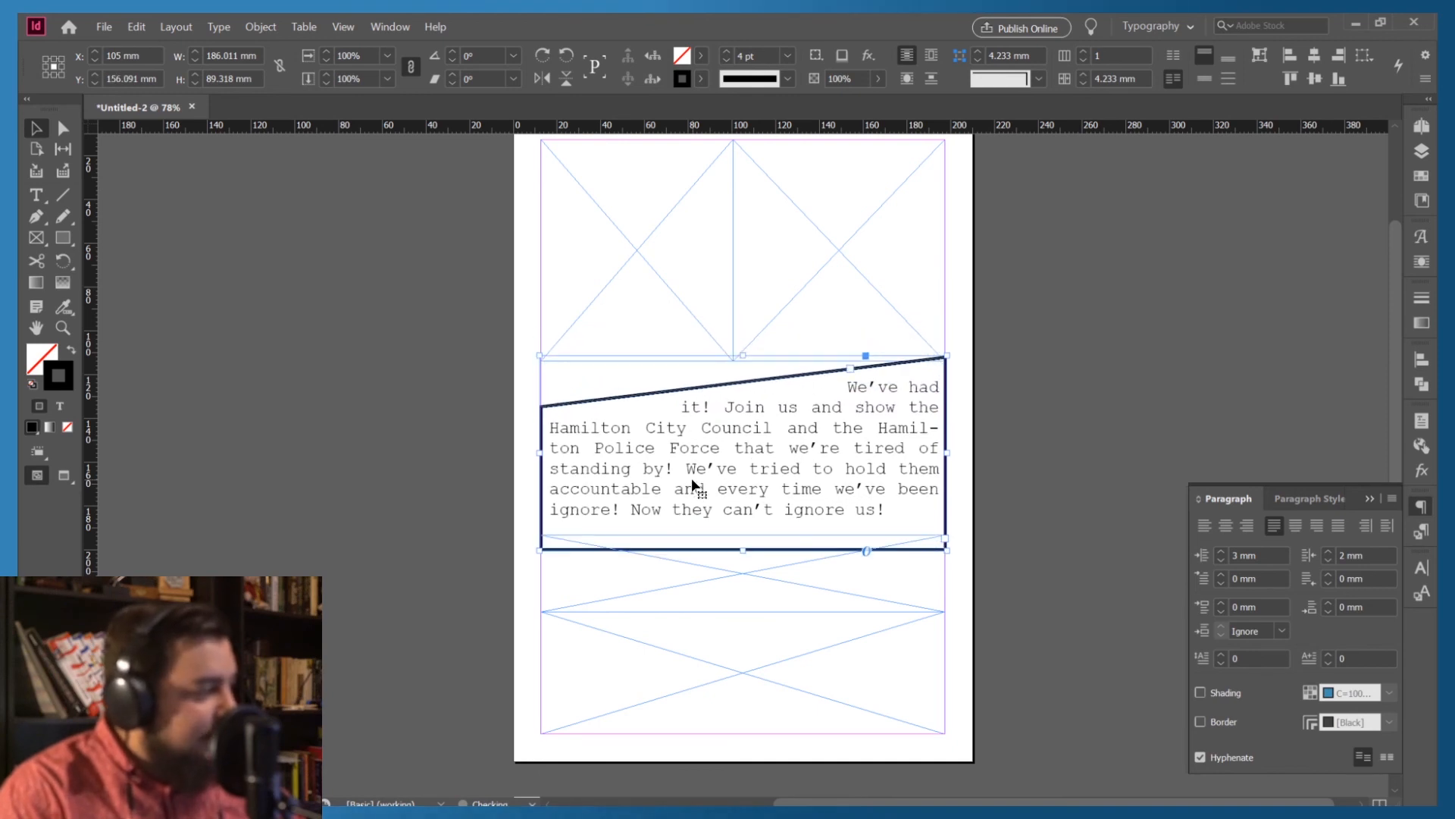
{"action": "key", "text": "Down"}
{"action": "key", "text": "Down"}
{"action": "key", "text": "Down"}
{"action": "key", "text": "Down"}
{"action": "key", "text": "Down"}
{"action": "key", "text": "Down"}
{"action": "key", "text": "Down"}
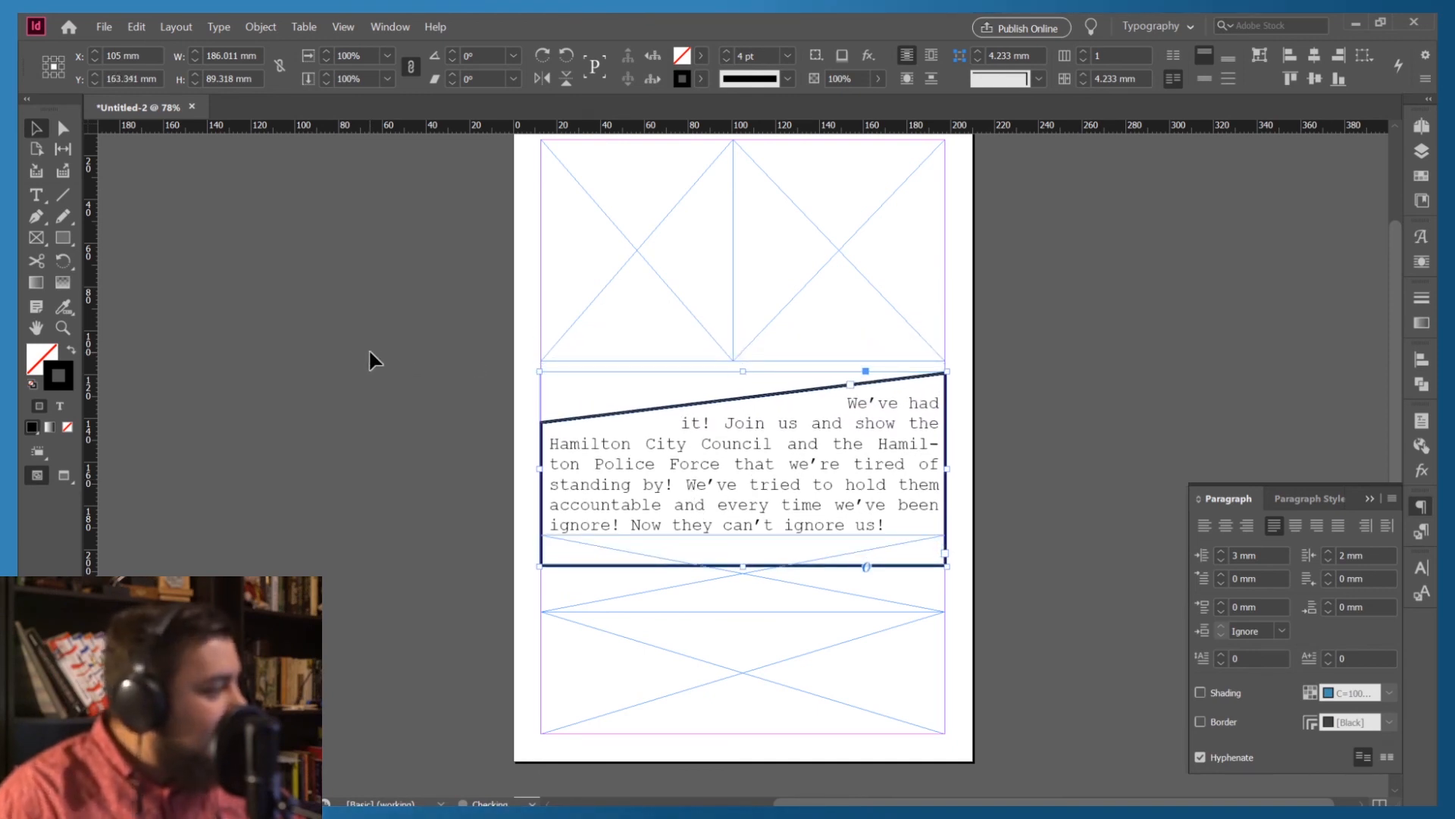
{"action": "left_click", "coordinate": [369, 352]}
Arrange the finished poster Untitled-1.indd side by side with Untitled-2, placing the finished poster first
{"action": "scroll", "coordinate": [379, 364], "scroll_direction": "up", "scroll_amount": 2}
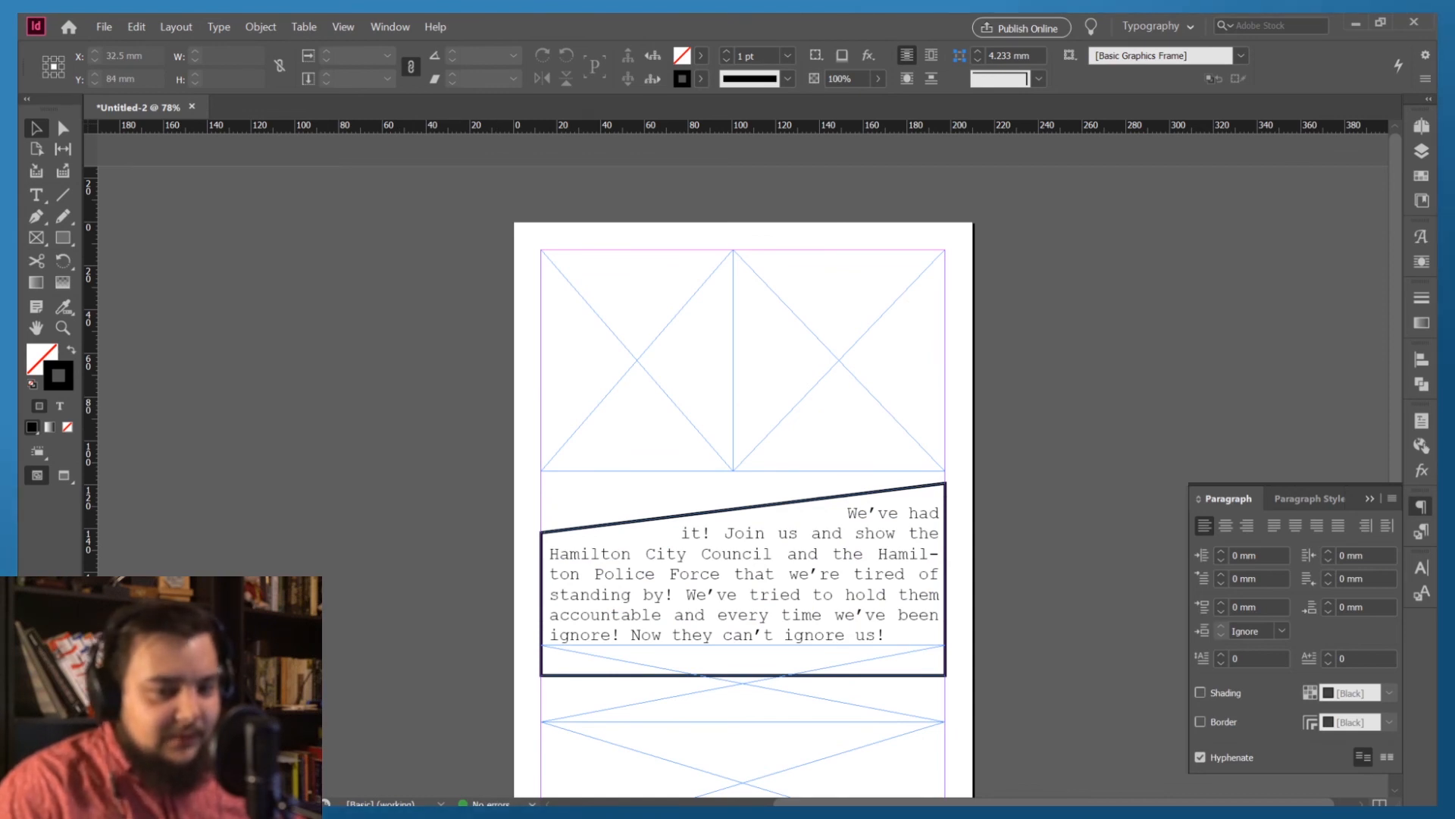
{"action": "left_click_drag", "start_coordinate": [1, 216], "coordinate": [1401, 244]}
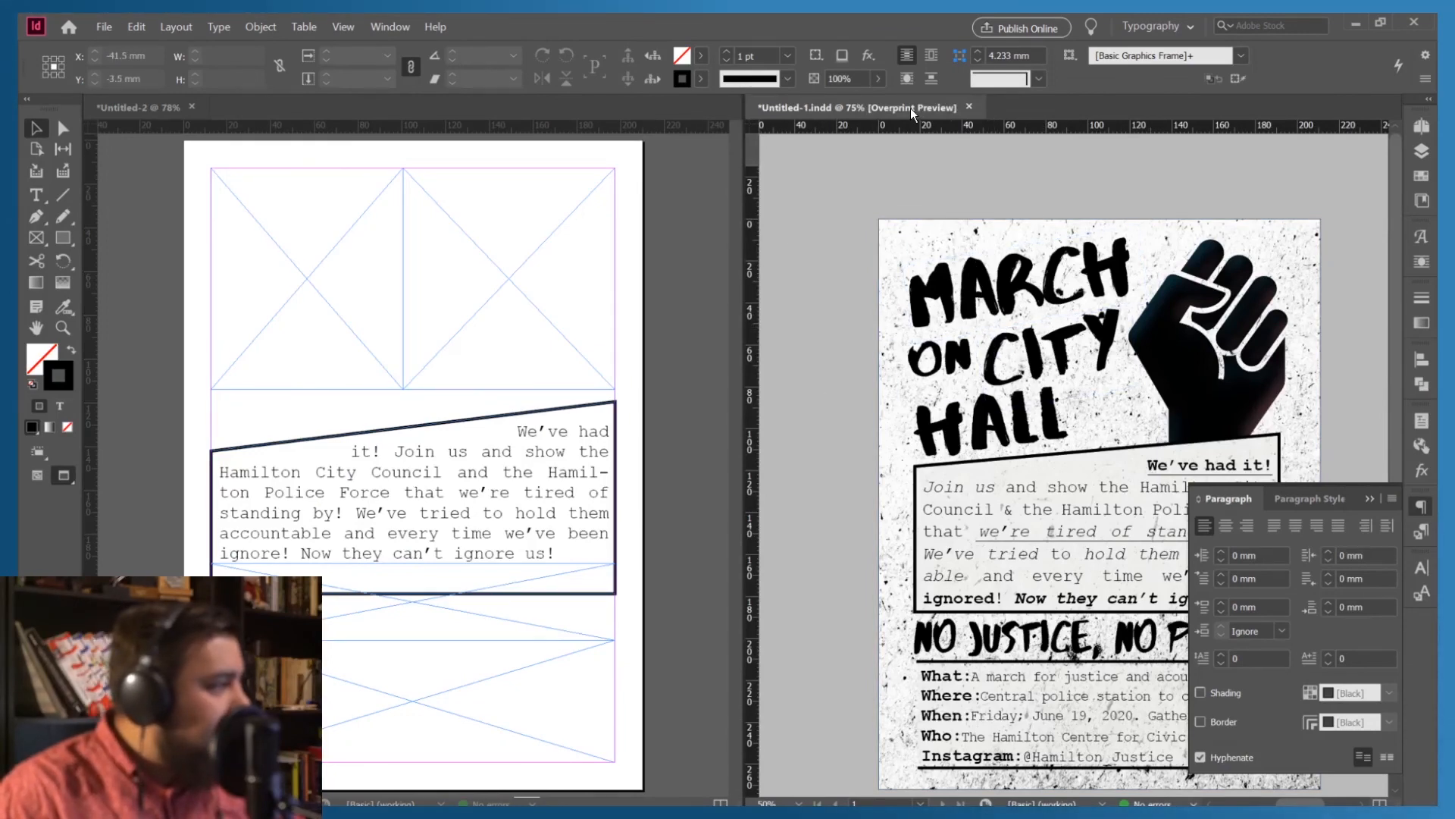
{"action": "left_click_drag", "start_coordinate": [911, 108], "coordinate": [81, 199]}
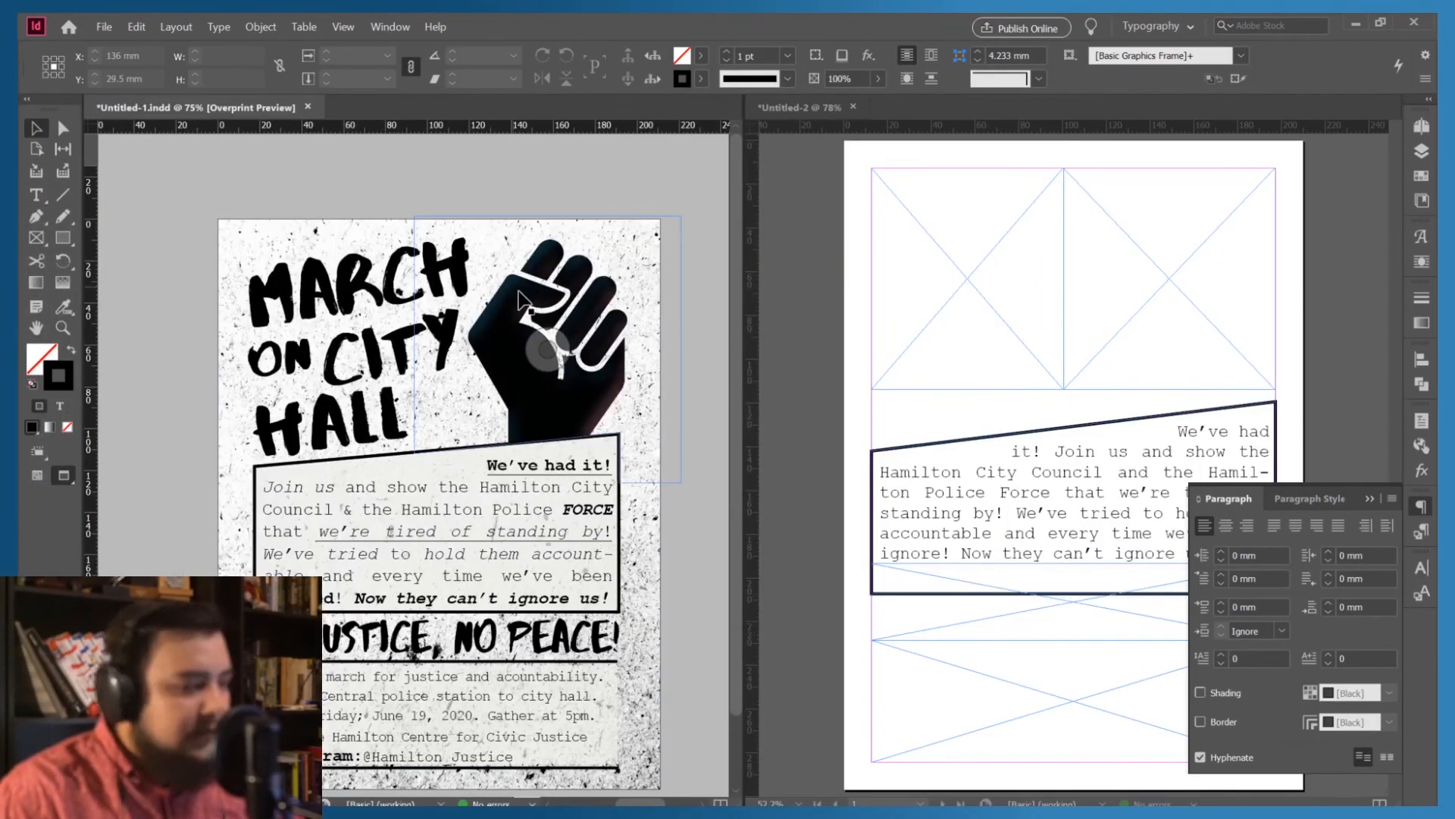
Convert the upper-left placeholder frame in Untitled-2 to a text frame and enter the word "March"
{"action": "scroll", "coordinate": [873, 341], "scroll_direction": "down", "scroll_amount": 2}
{"action": "scroll", "coordinate": [871, 345], "scroll_direction": "up", "scroll_amount": 3}
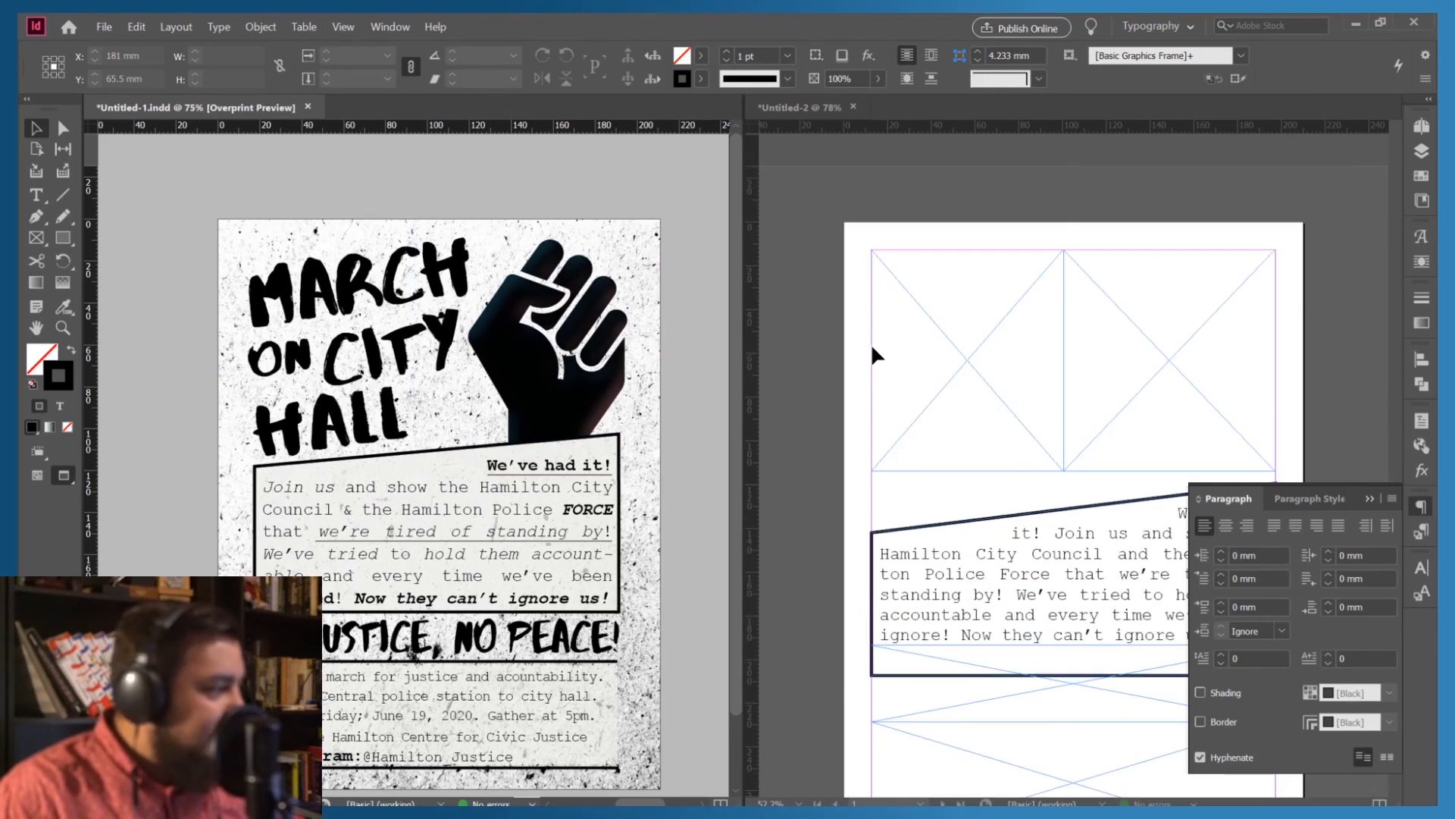
{"action": "scroll", "coordinate": [872, 347], "scroll_direction": "down", "scroll_amount": 1}
{"action": "scroll", "coordinate": [872, 348], "scroll_direction": "up", "scroll_amount": 1}
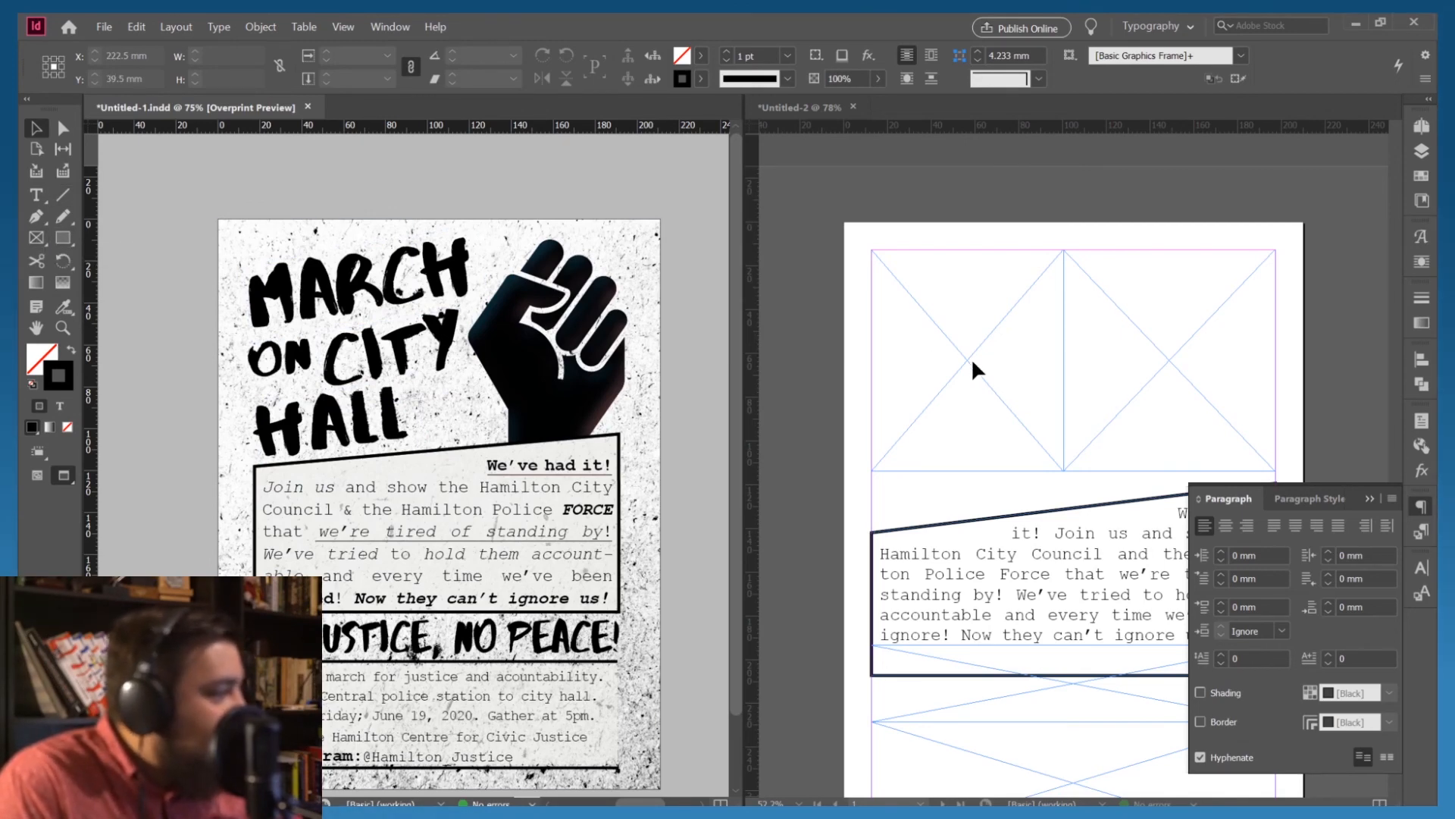
{"action": "left_click", "coordinate": [36, 195]}
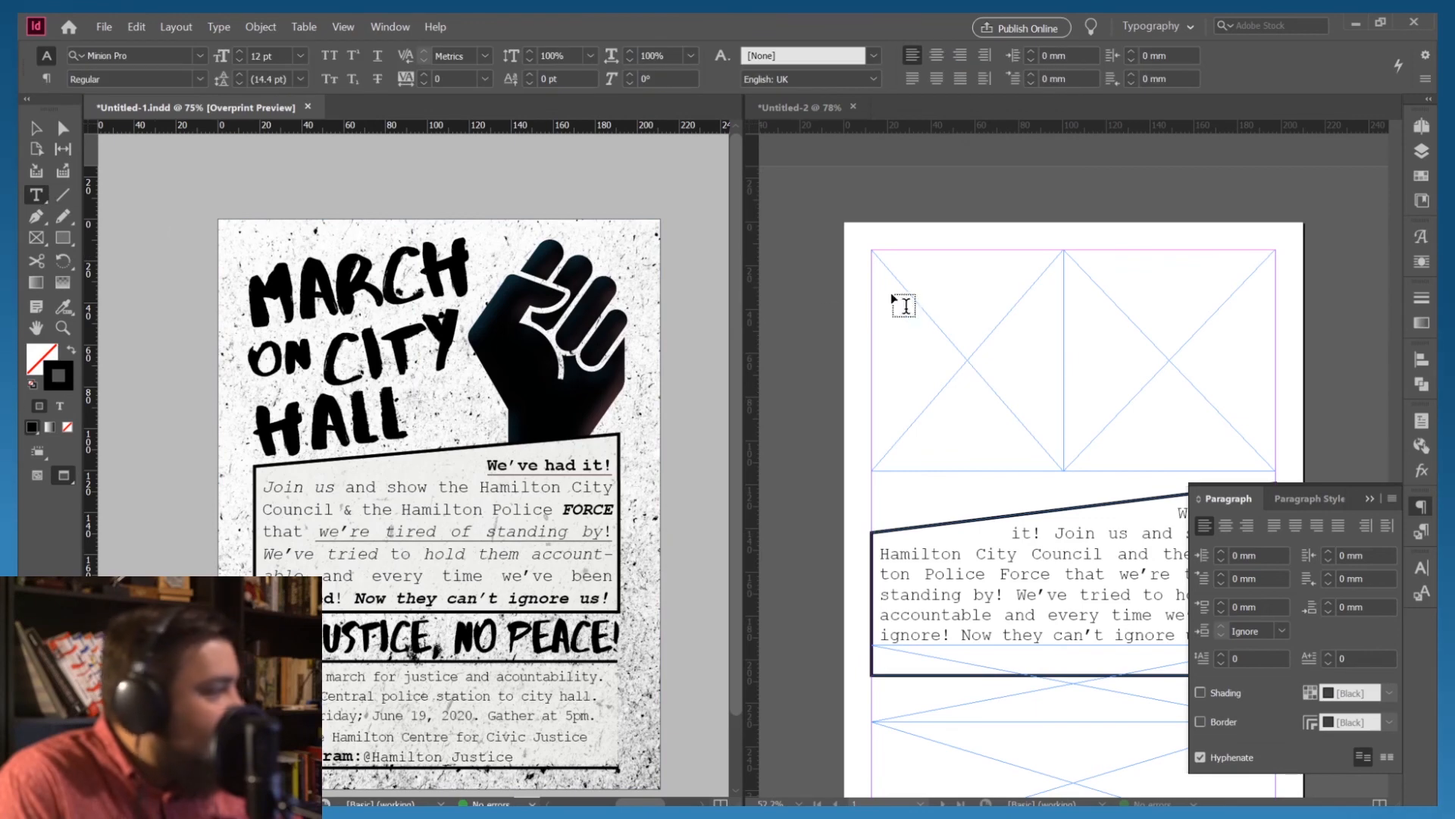
{"action": "left_click", "coordinate": [902, 322]}
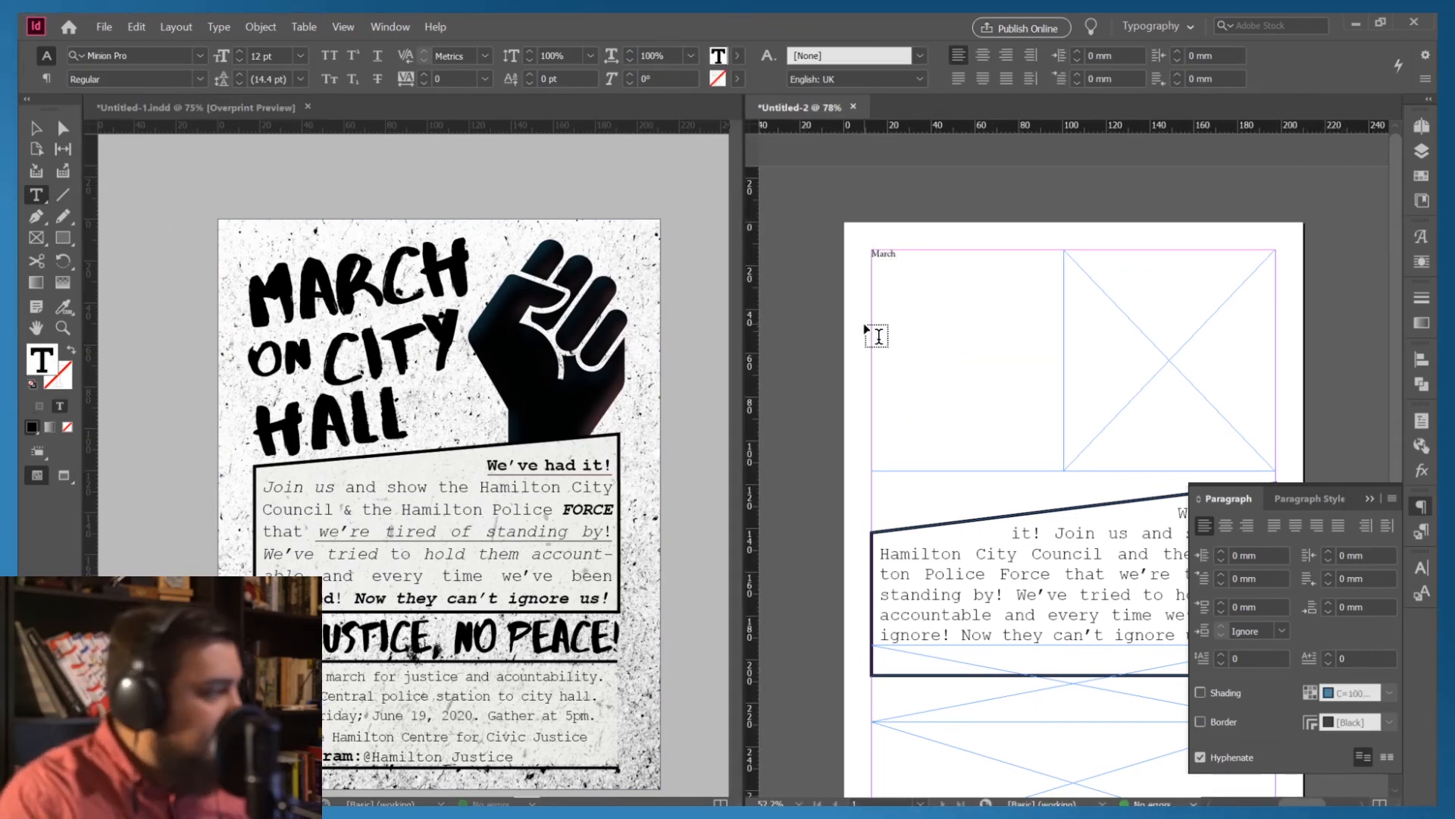
Apply All Caps to the whole word "March" in the upper-left text frame
{"action": "triple_click", "coordinate": [941, 251]}
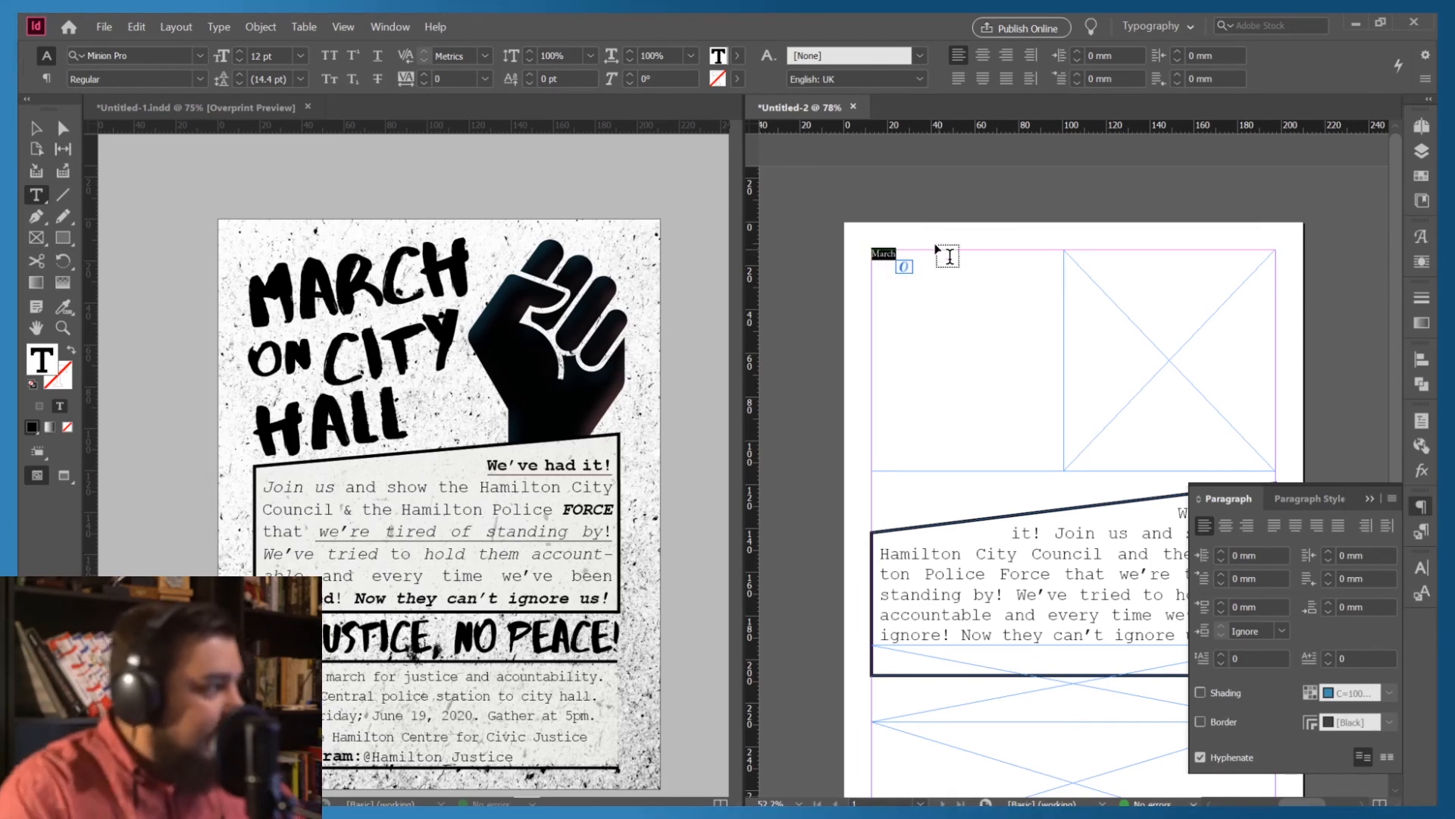
{"action": "left_click", "coordinate": [328, 58]}
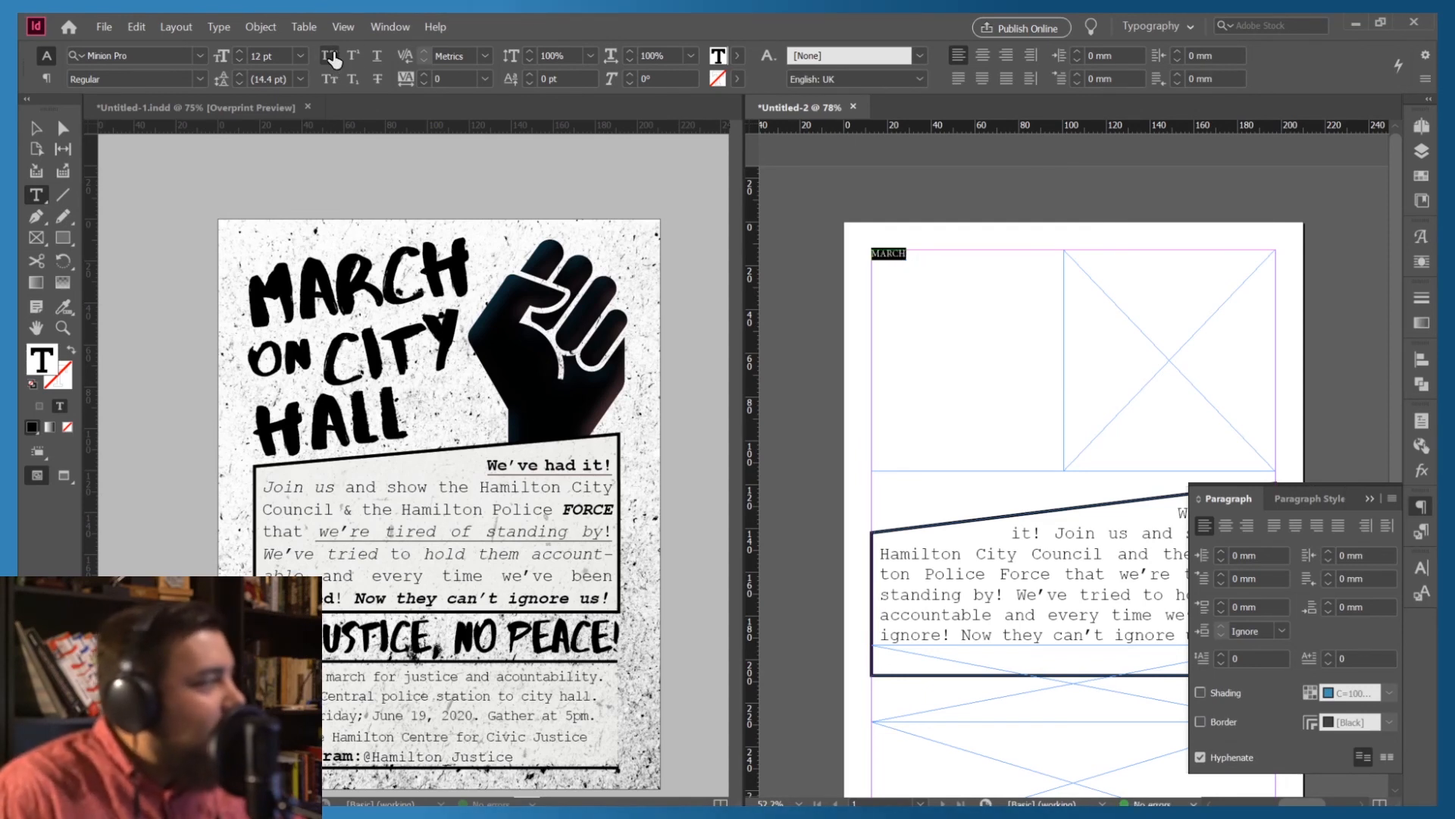
{"action": "left_click", "coordinate": [330, 59]}
{"action": "left_click", "coordinate": [330, 58]}
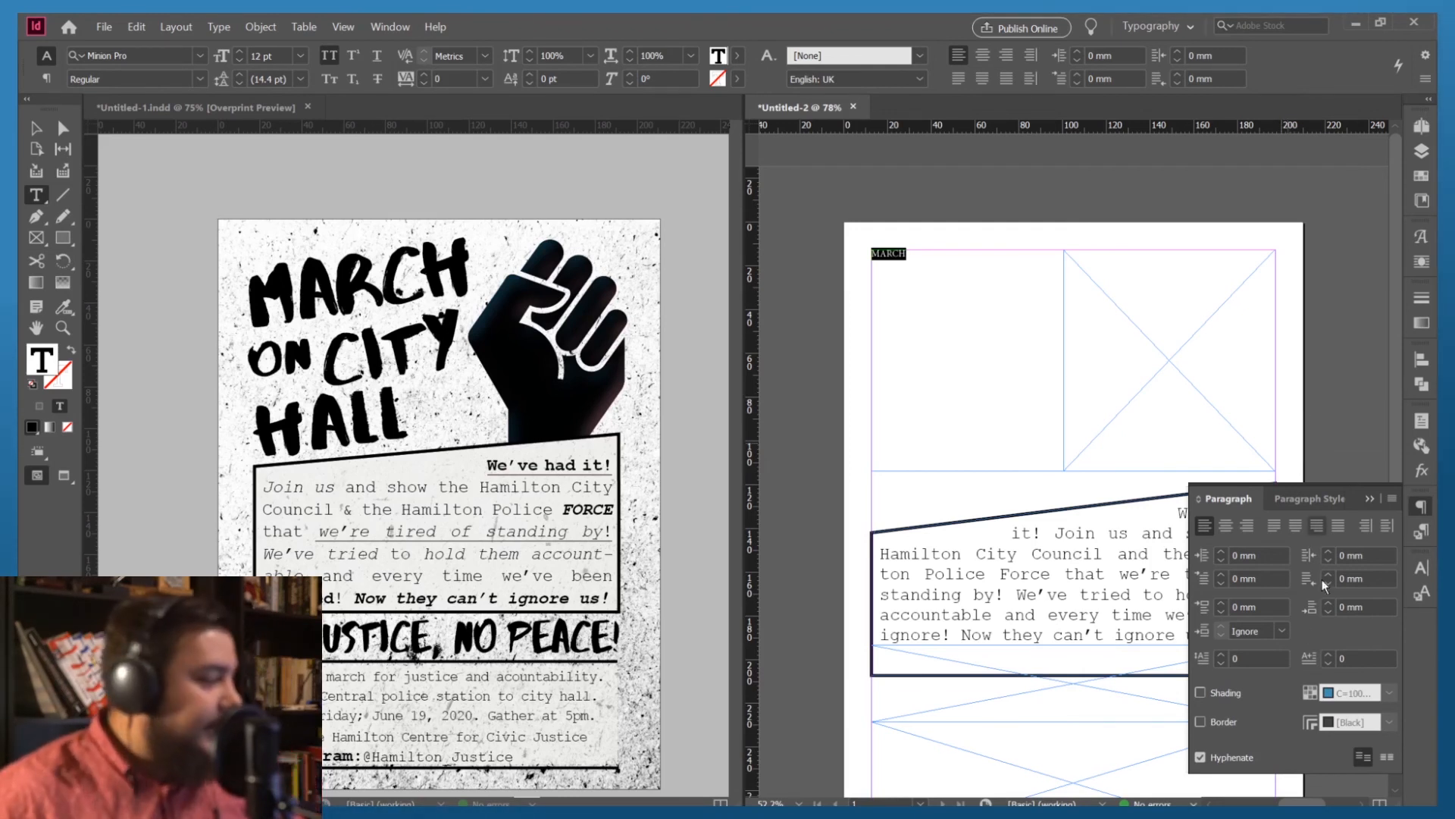
Set the word MARCH in the Abys font at 100 pt
{"action": "left_click", "coordinate": [1422, 567]}
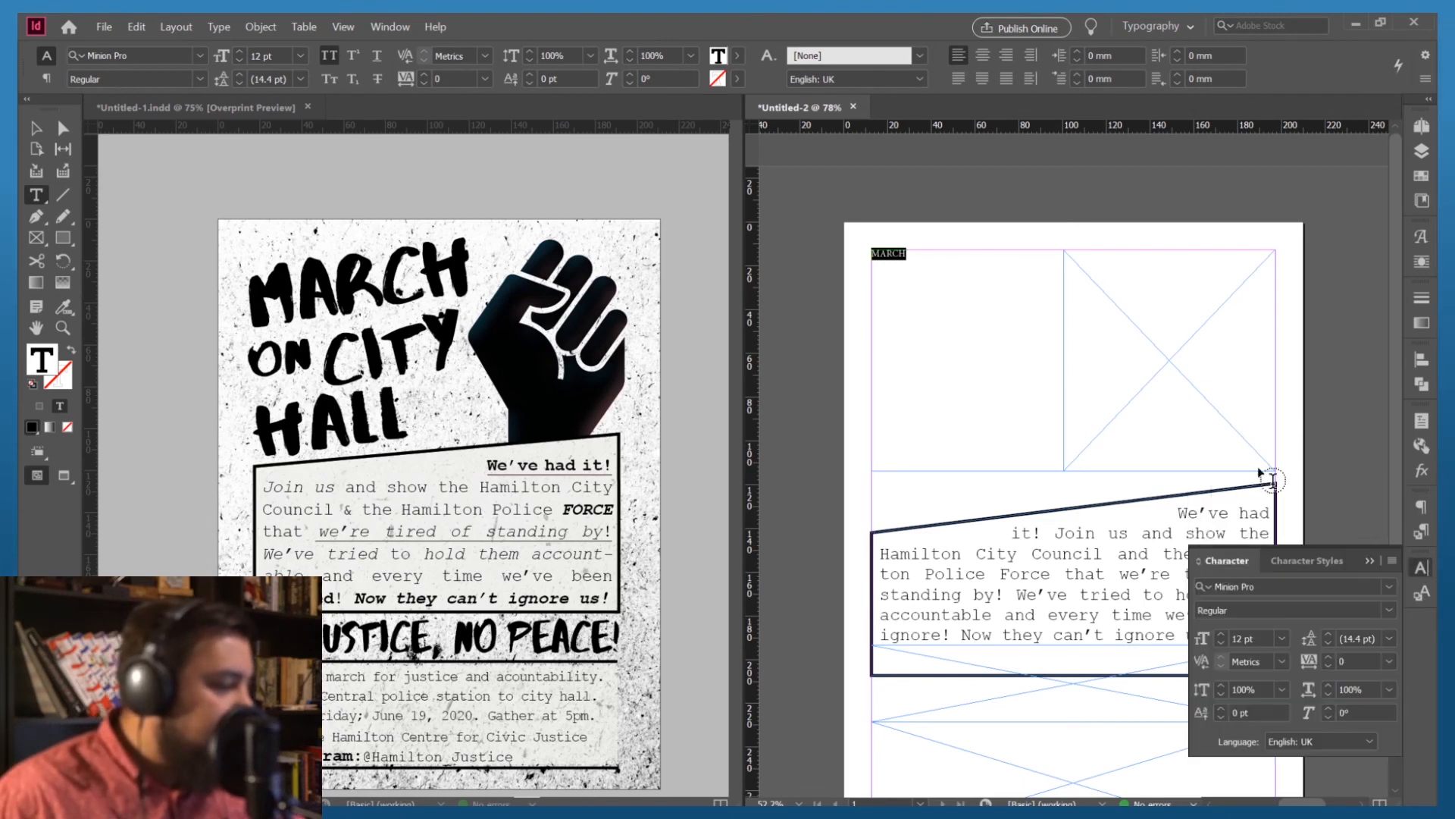
{"action": "left_click", "coordinate": [1243, 587]}
{"action": "type", "text": "A"}
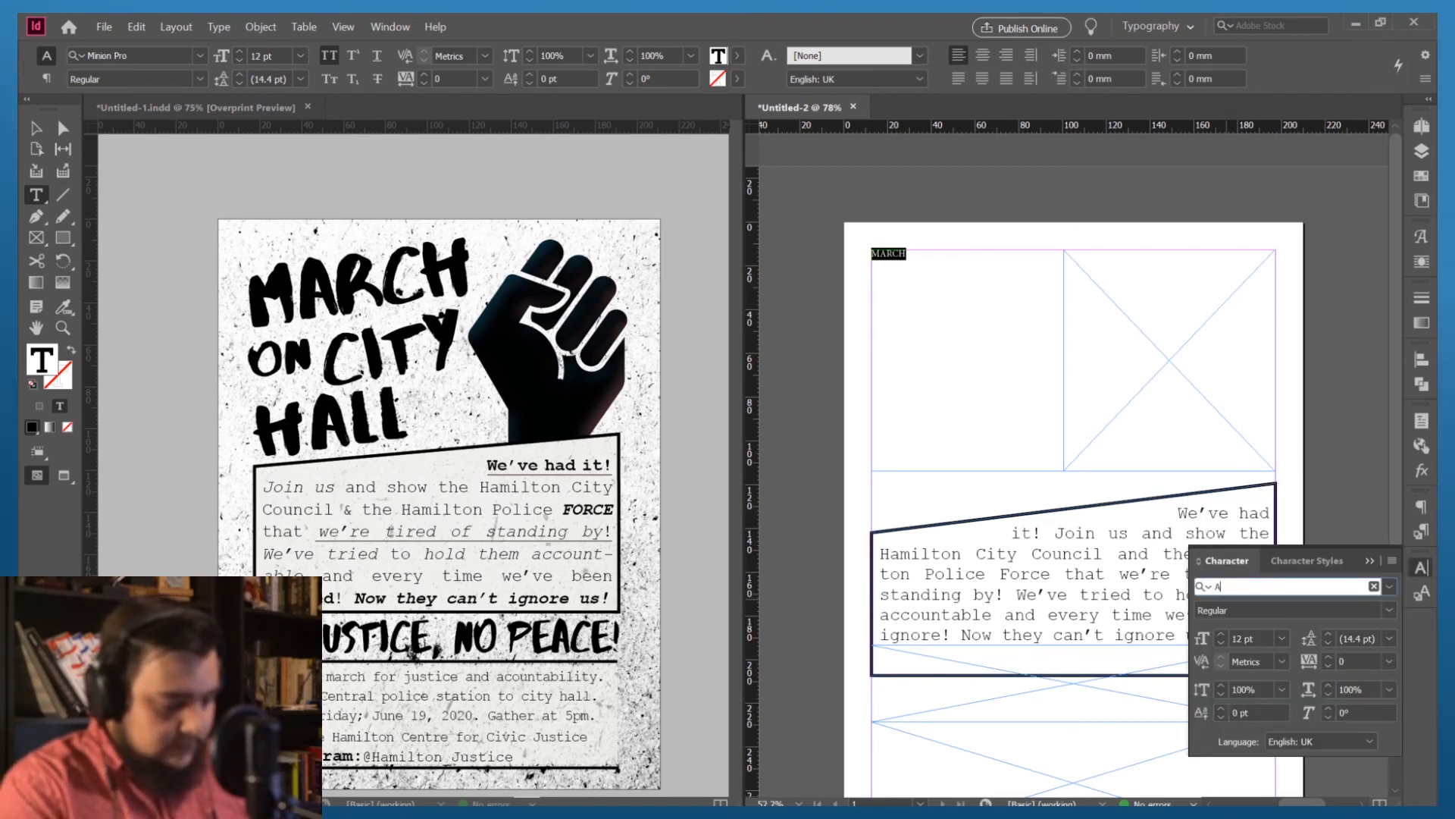
{"action": "type", "text": "bys"}
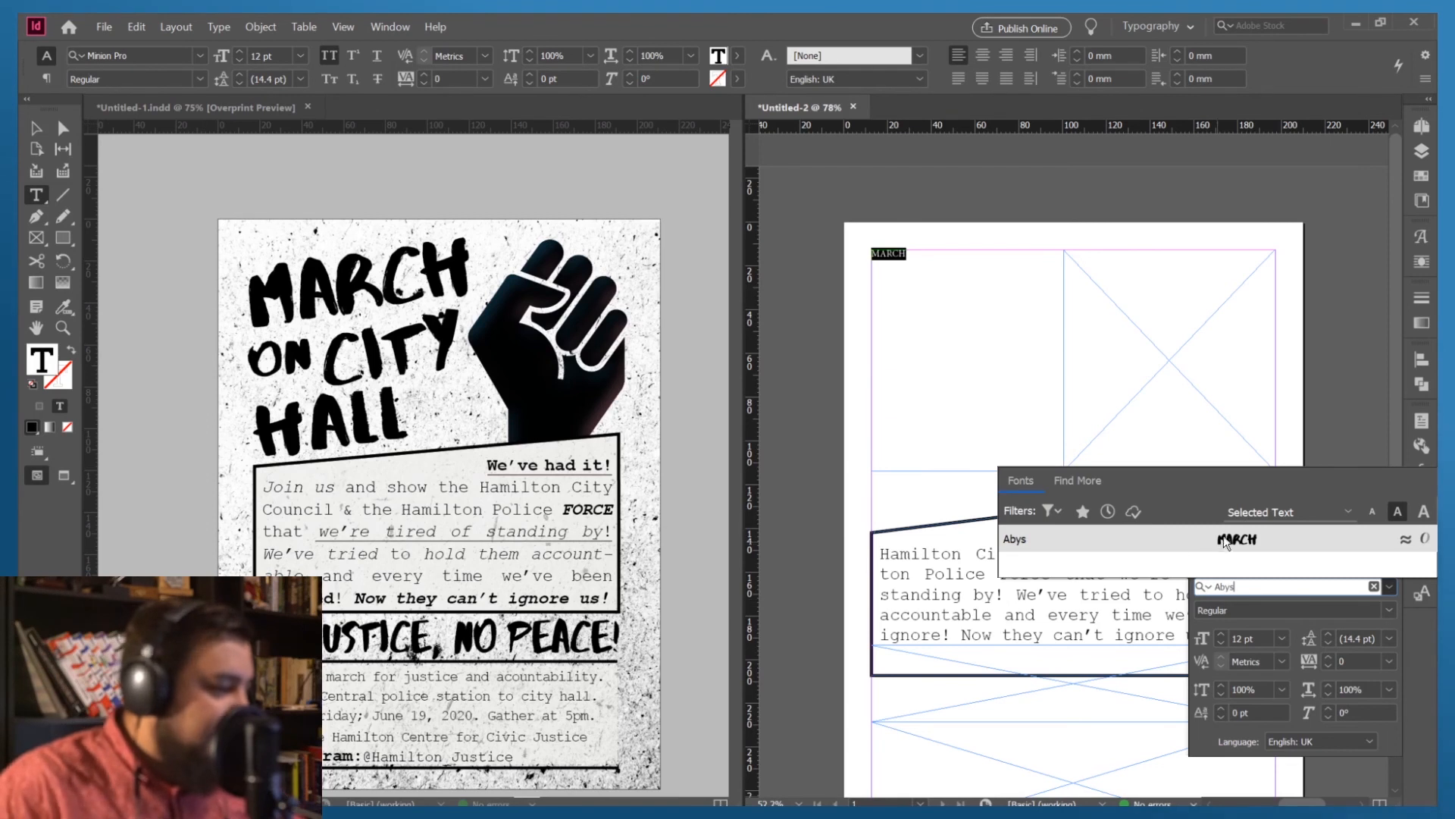
{"action": "left_click", "coordinate": [1231, 536]}
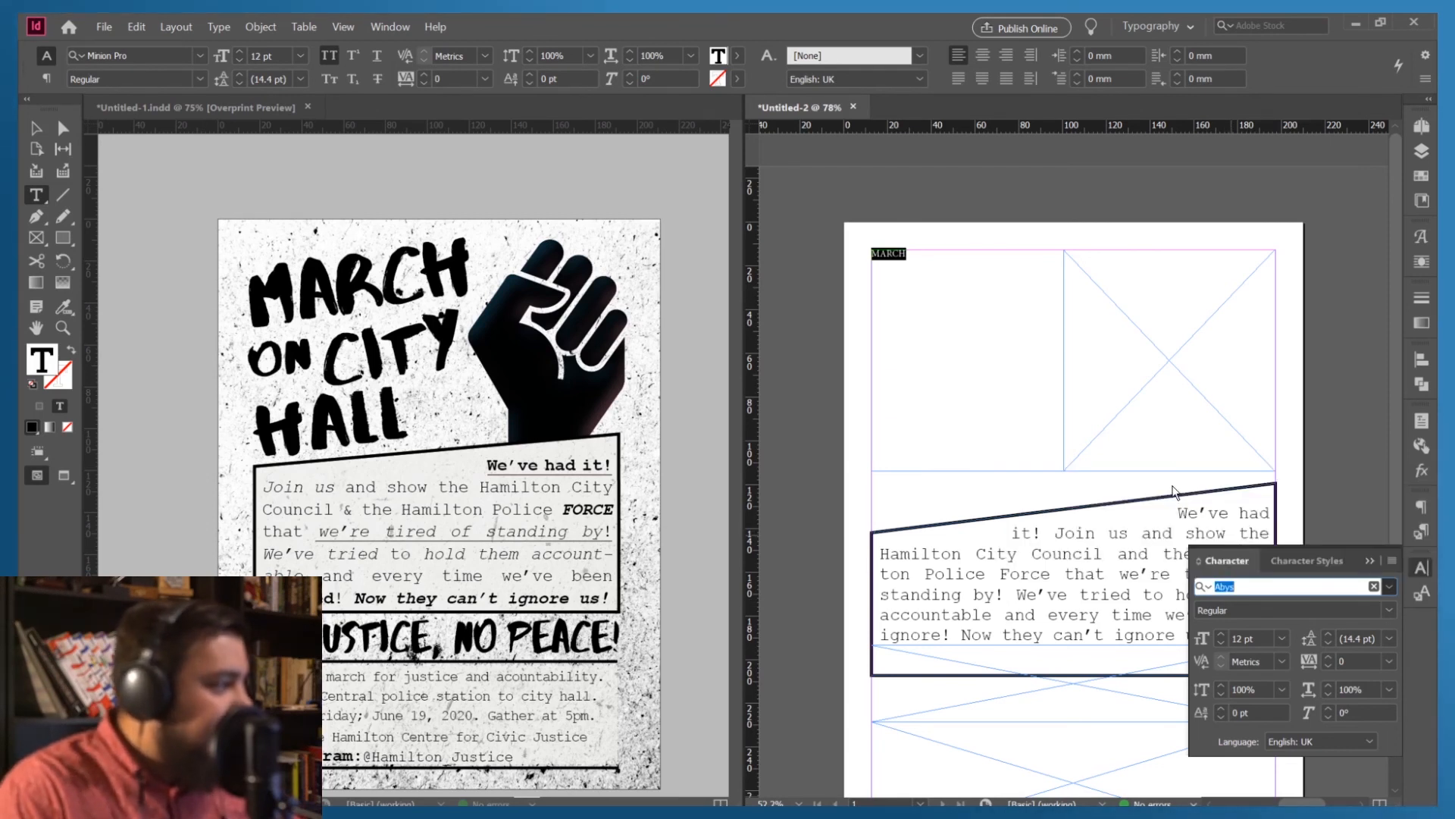
{"action": "key", "text": "Return"}
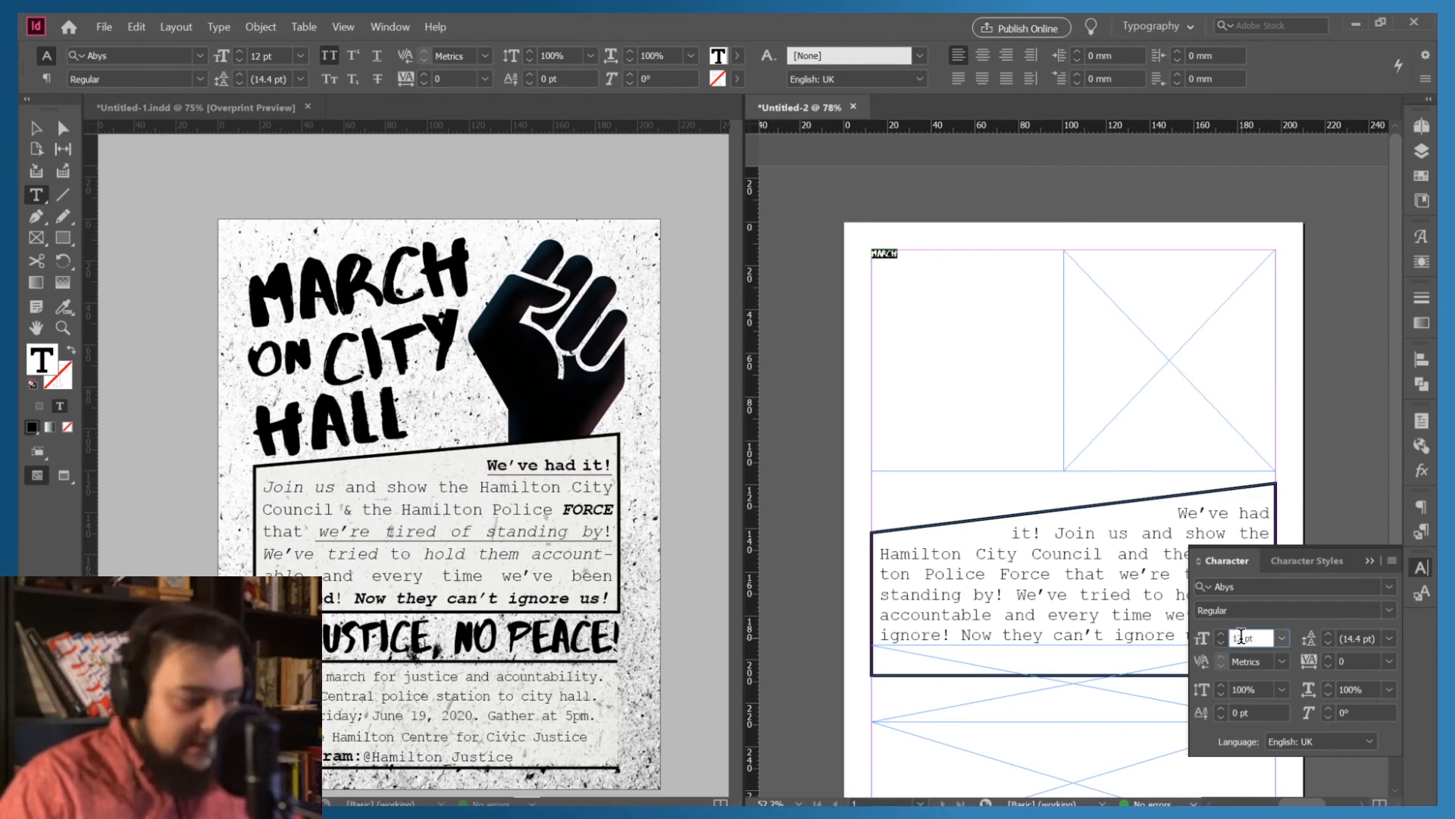
{"action": "type", "text": "100"}
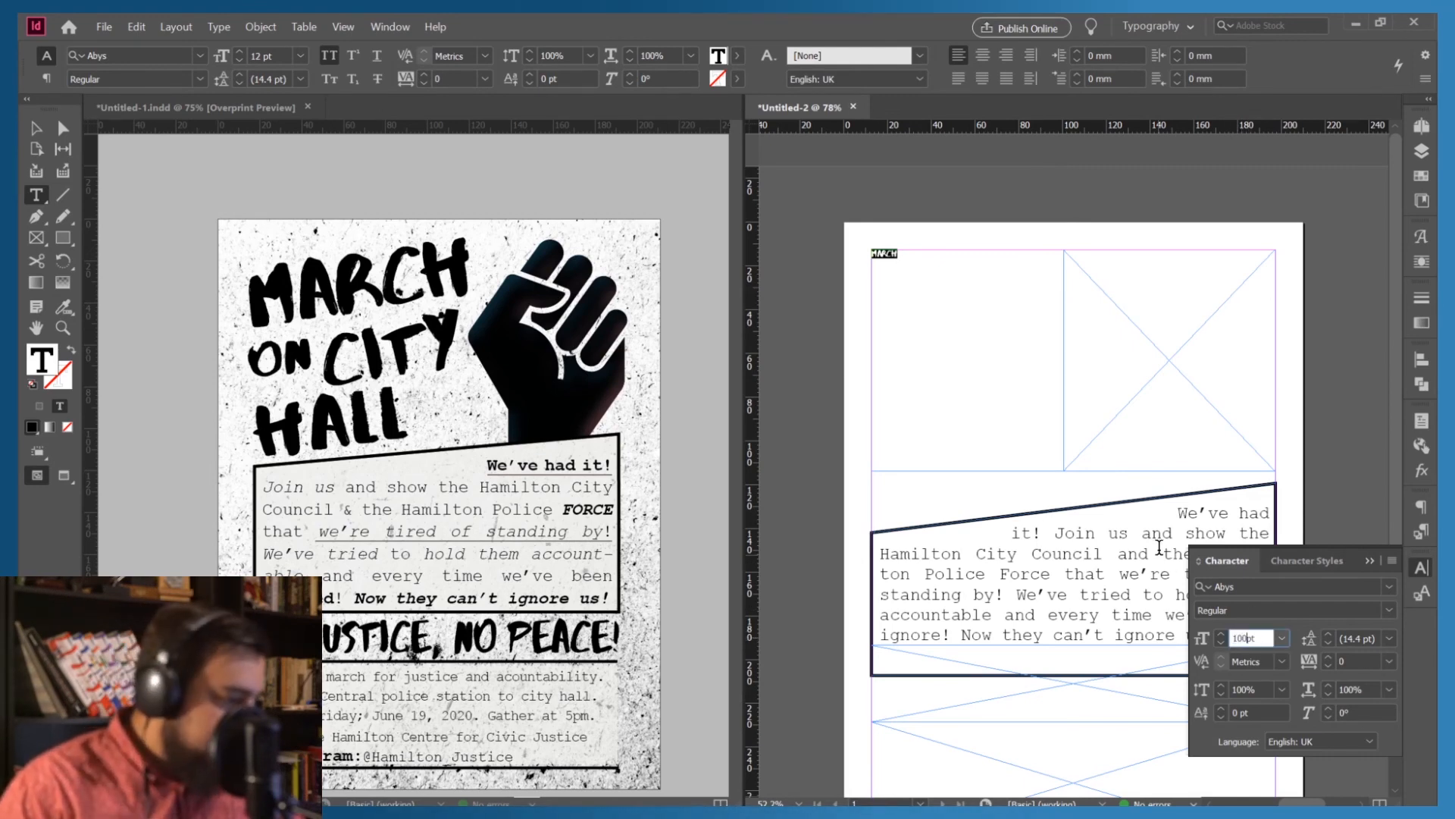
{"action": "key", "text": "Return"}
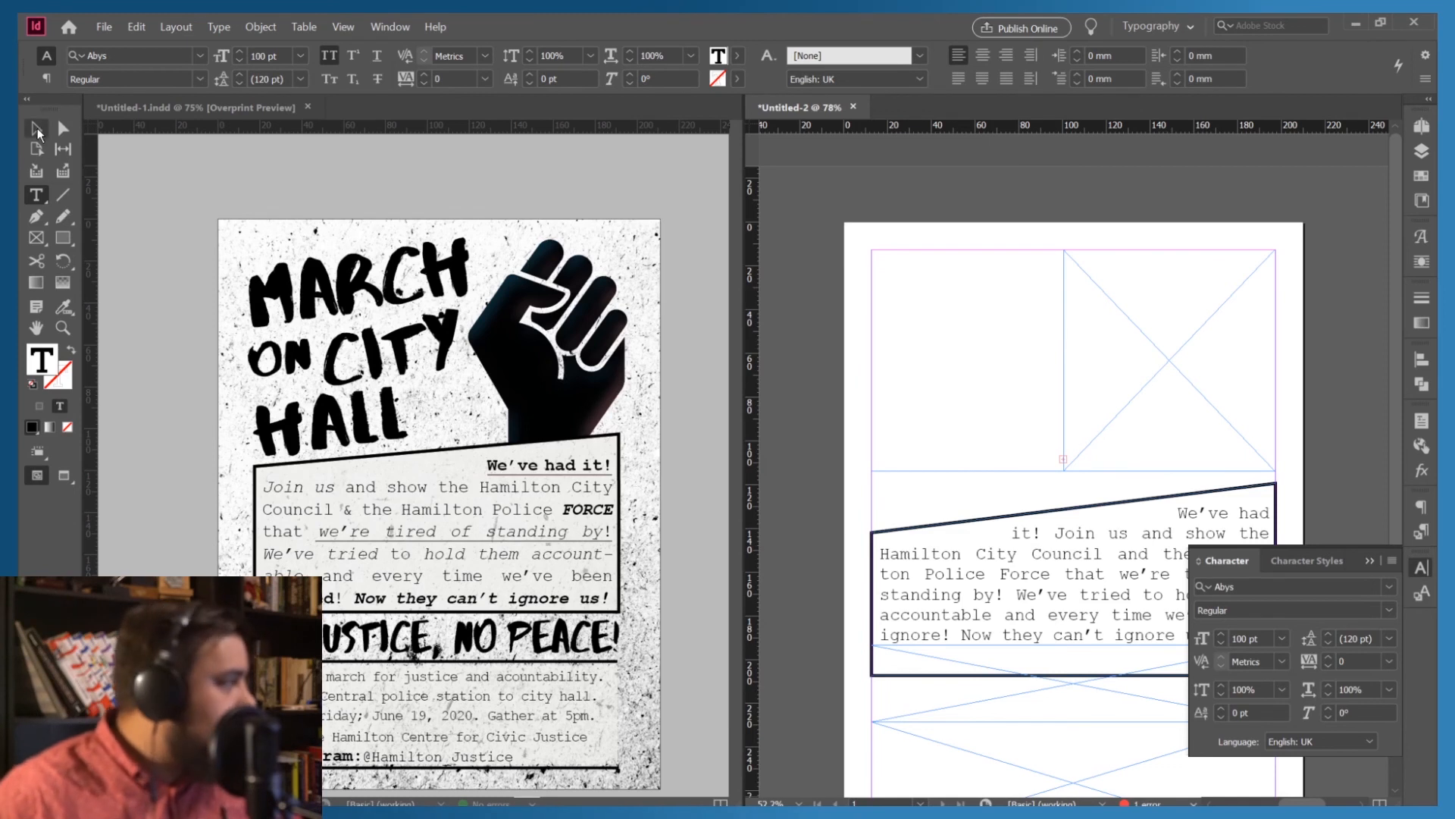
Resize the MARCH text frame to about 113.5 mm wide and 33 mm high so that it fits the word
{"action": "left_click", "coordinate": [35, 128]}
{"action": "left_click_drag", "start_coordinate": [1037, 366], "coordinate": [1033, 366]}
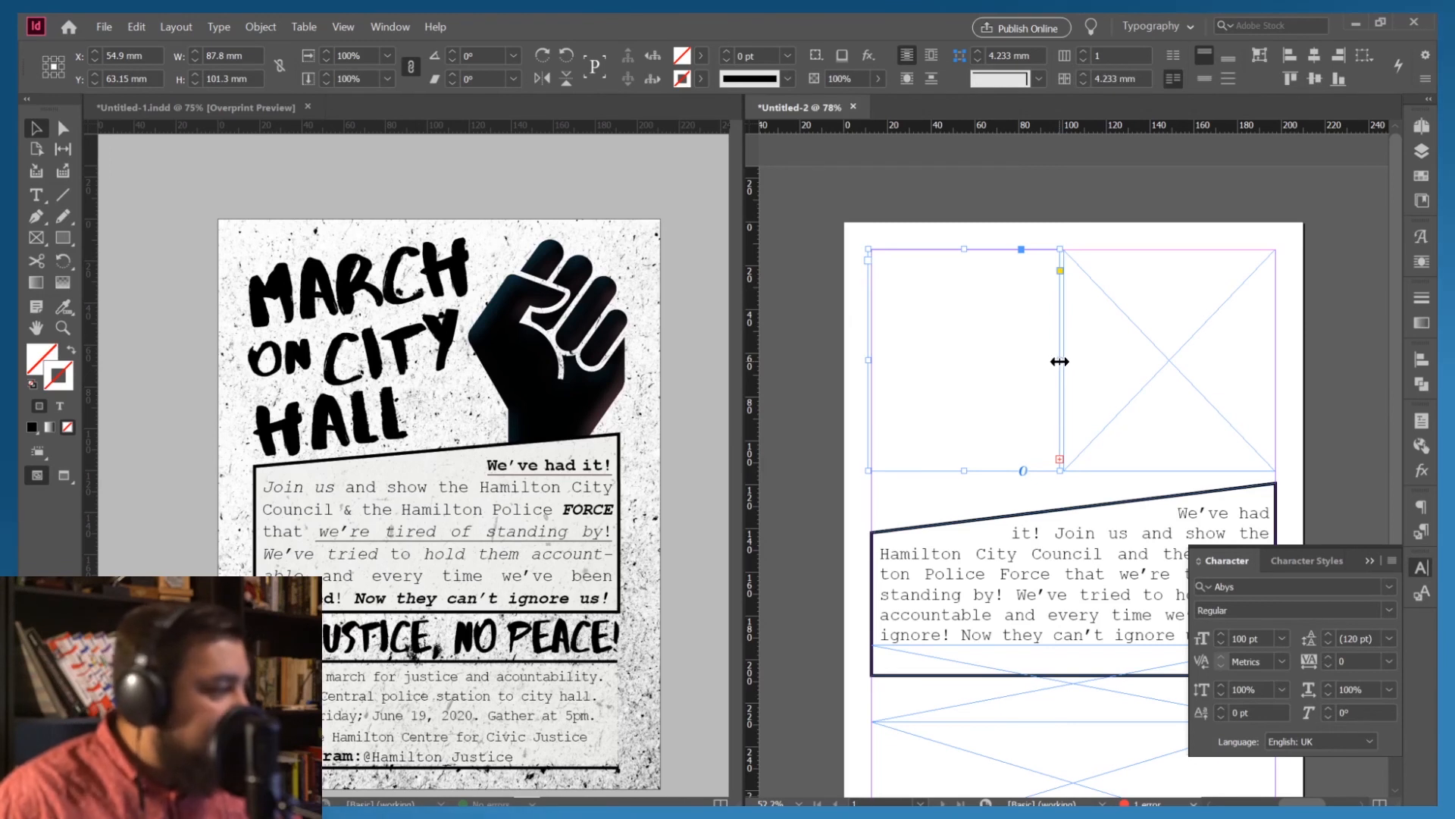
{"action": "left_click_drag", "start_coordinate": [1060, 362], "coordinate": [1115, 365]}
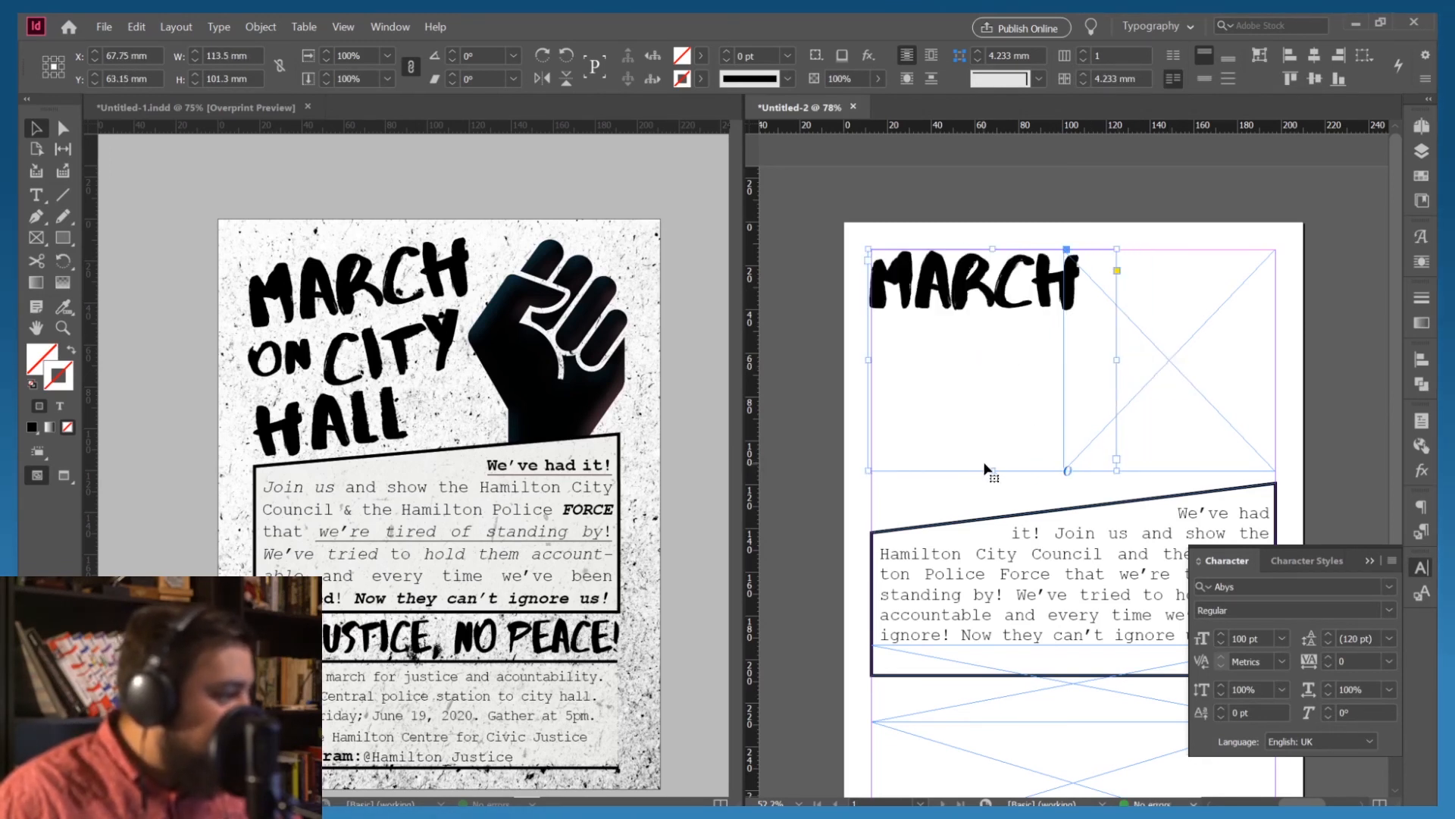
{"action": "left_click_drag", "start_coordinate": [990, 470], "coordinate": [980, 324]}
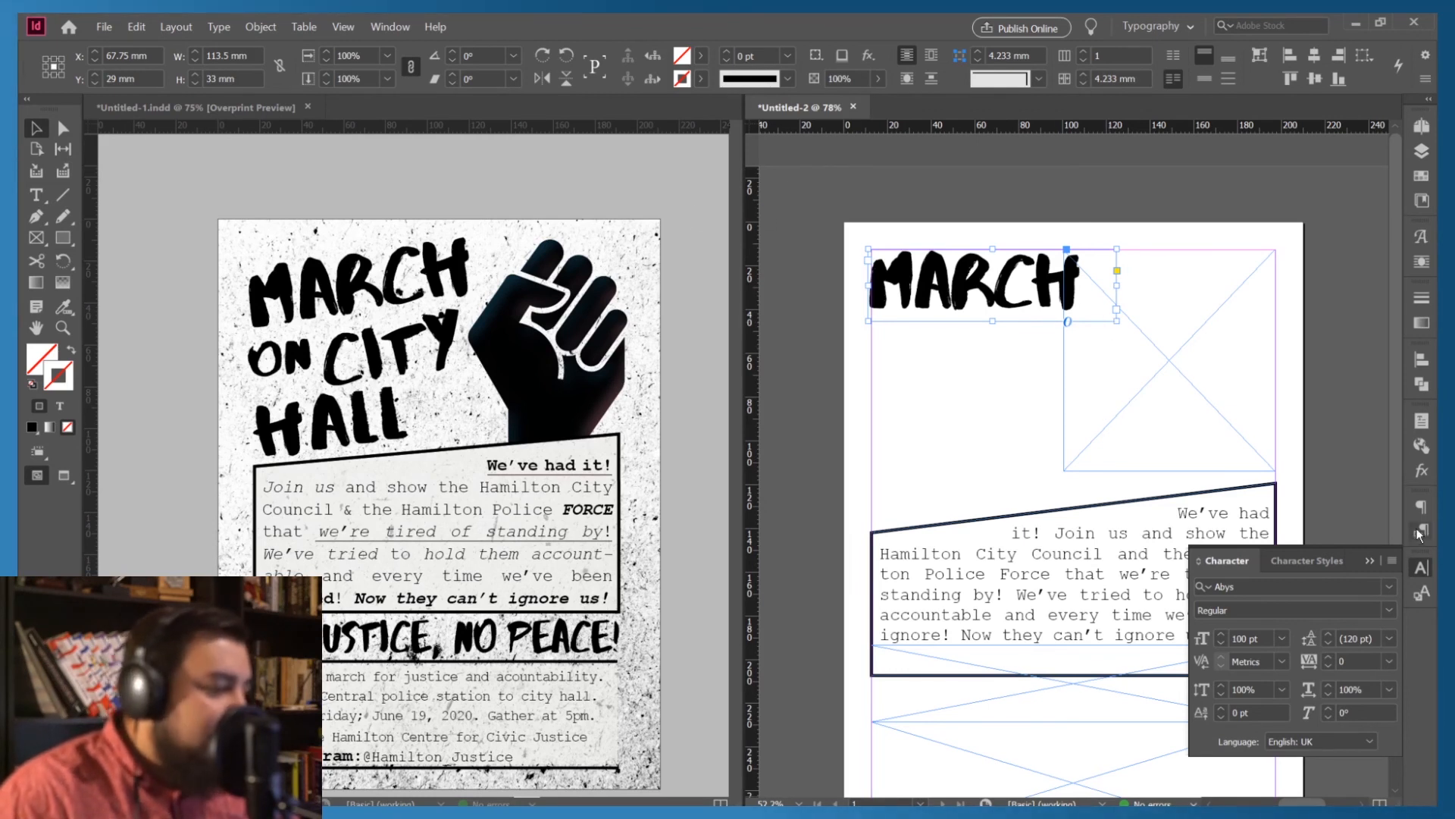
Create a character style from the MARCH text's formatting and name it Title
{"action": "left_click", "coordinate": [1423, 594]}
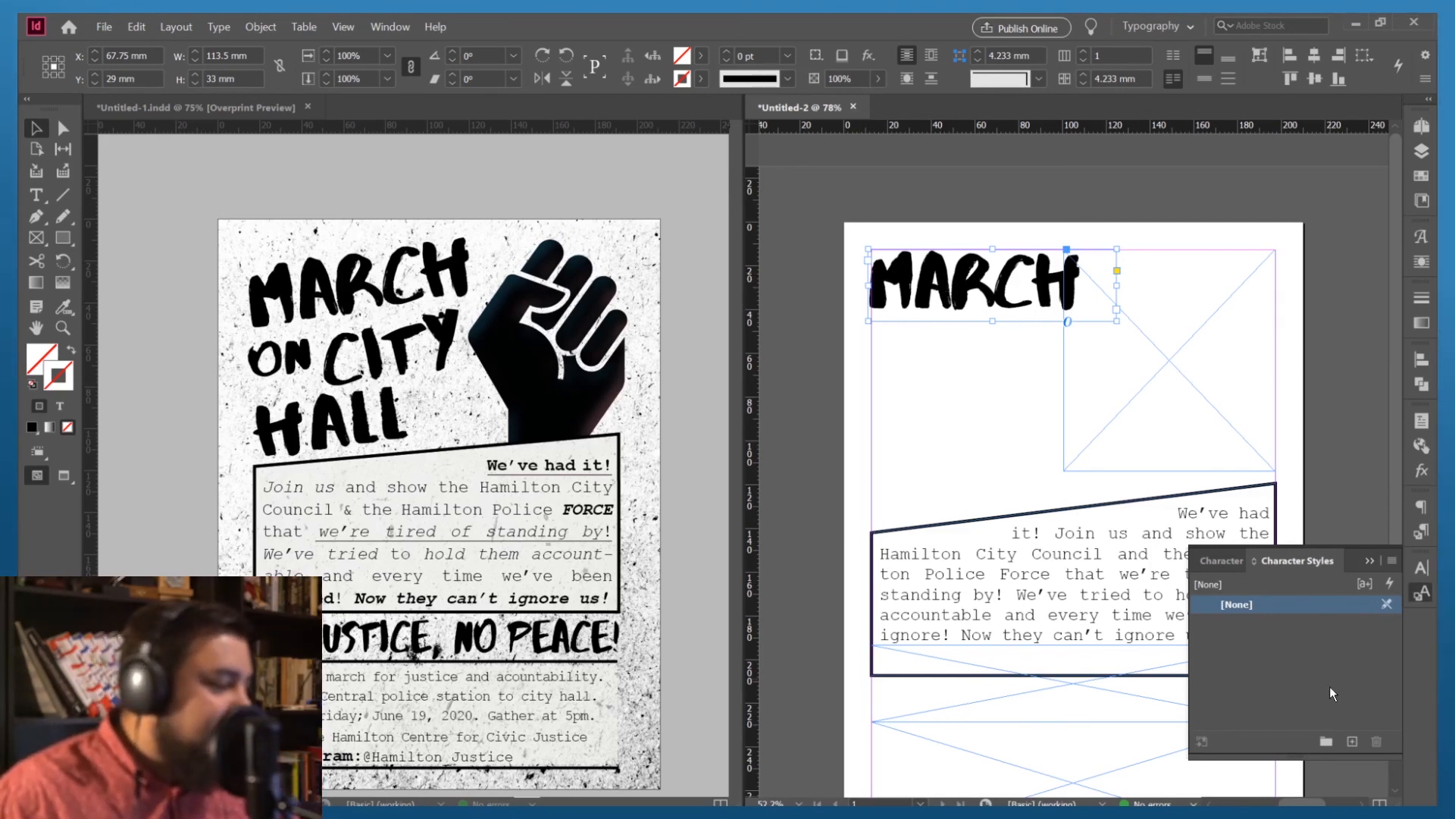
{"action": "left_click", "coordinate": [1352, 741]}
{"action": "double_click", "coordinate": [1248, 621]}
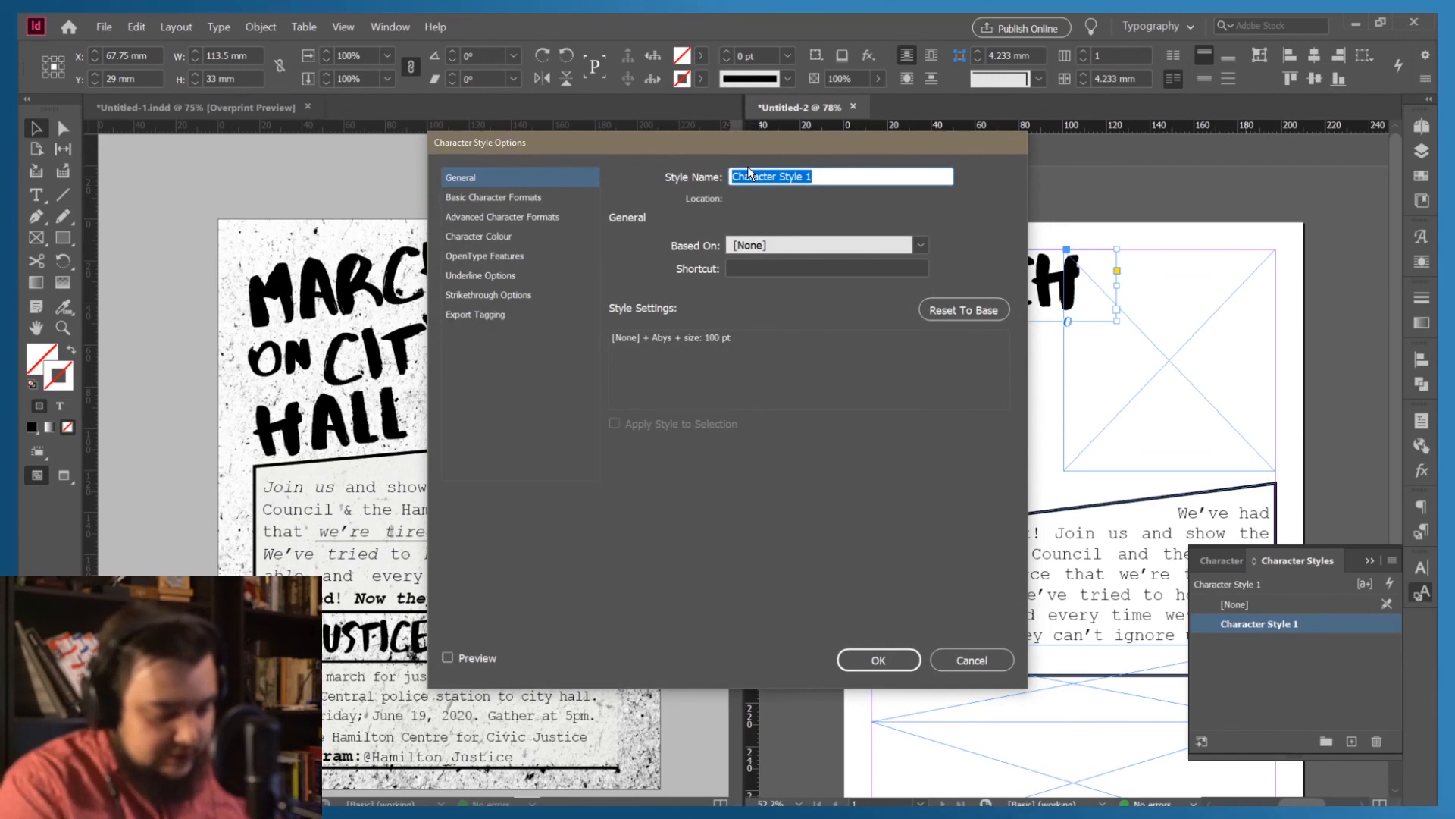
{"action": "type", "text": "Title"}
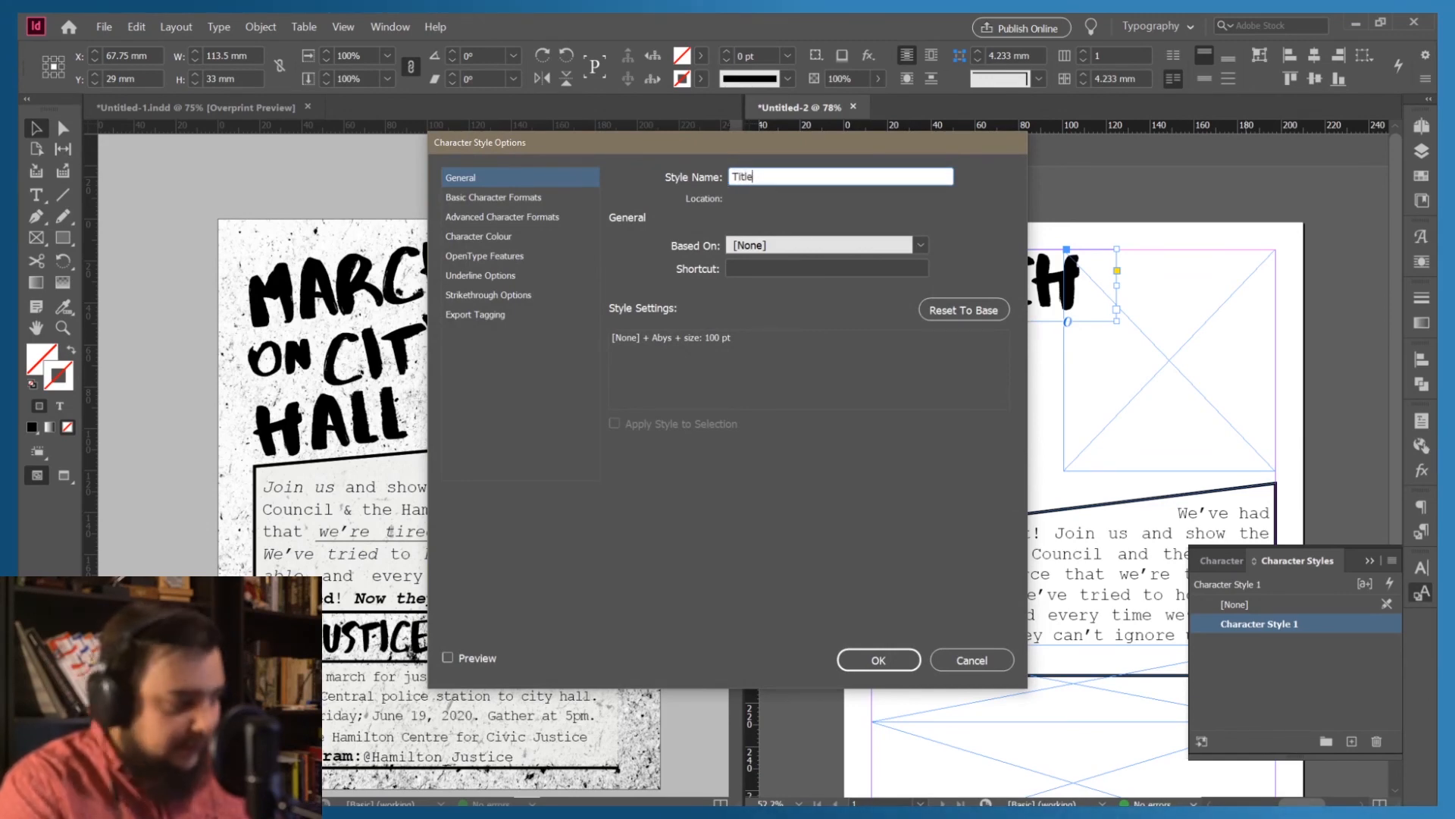
{"action": "left_click", "coordinate": [877, 660]}
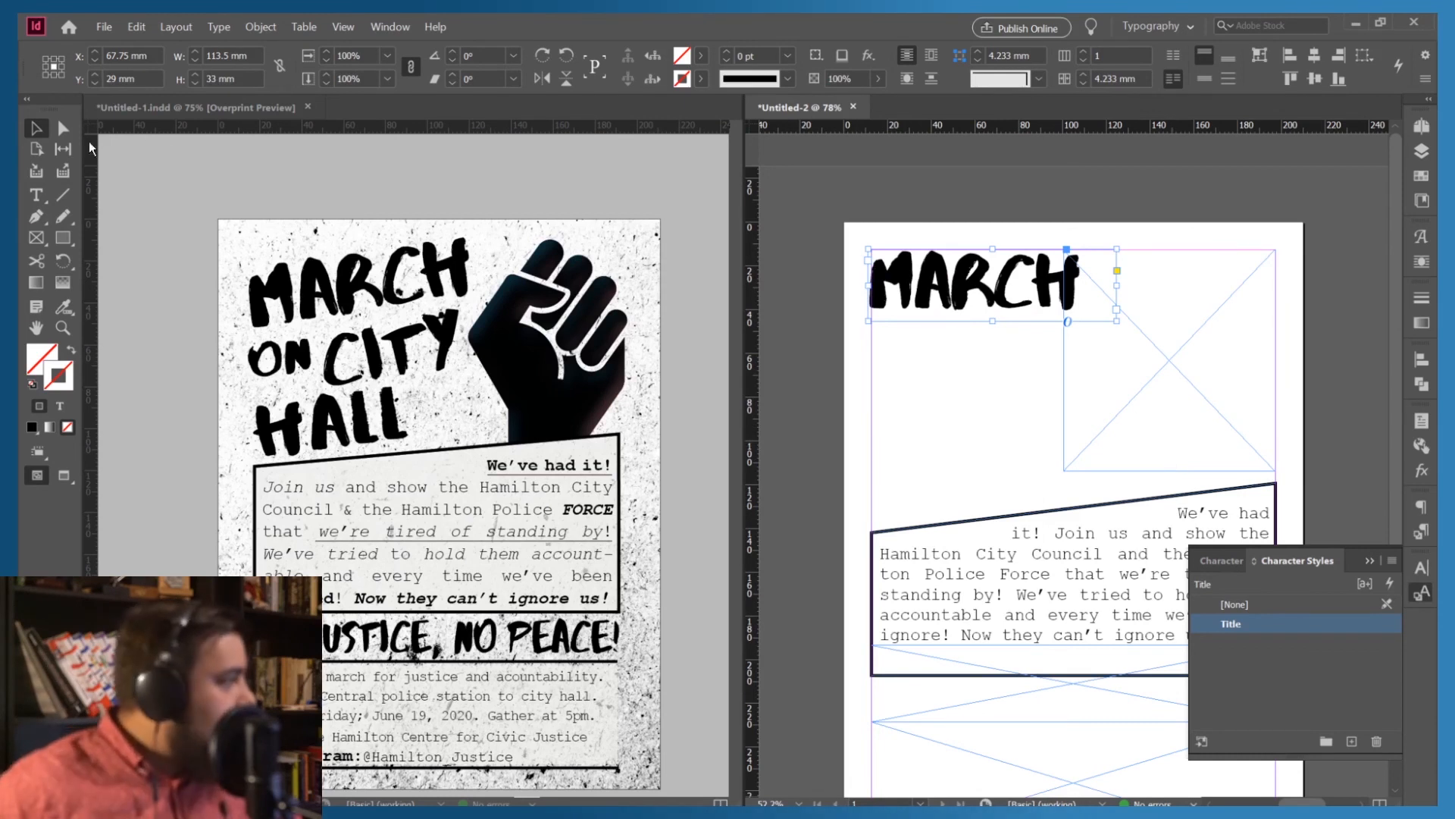
Add three stacked text frames below MARCH: "ON", "City" at about 65.5 × 35 mm, and "Hall" at about 50.5 × 12.5 mm
{"action": "left_click", "coordinate": [35, 199]}
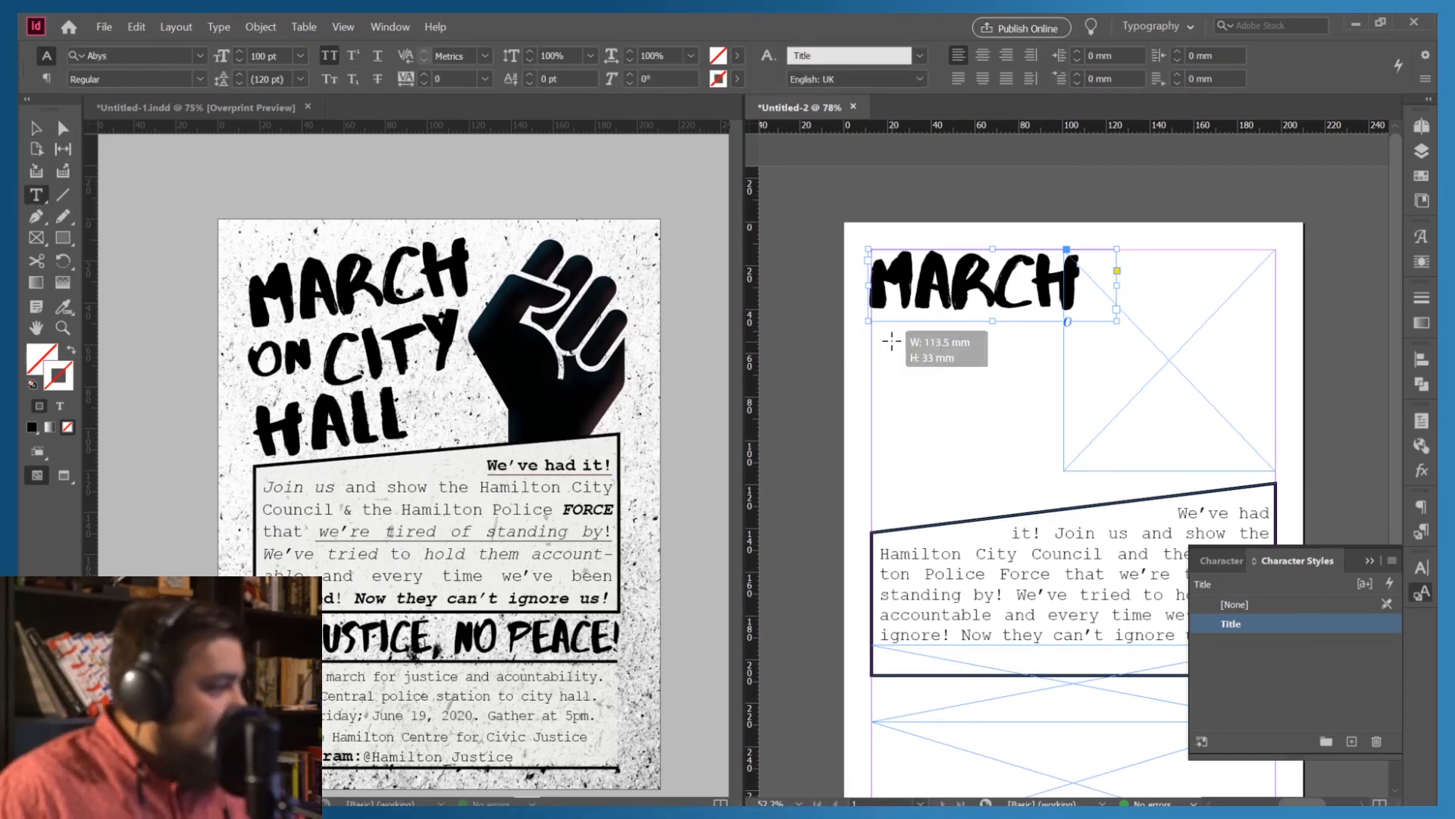
{"action": "left_click_drag", "start_coordinate": [891, 341], "coordinate": [1022, 384]}
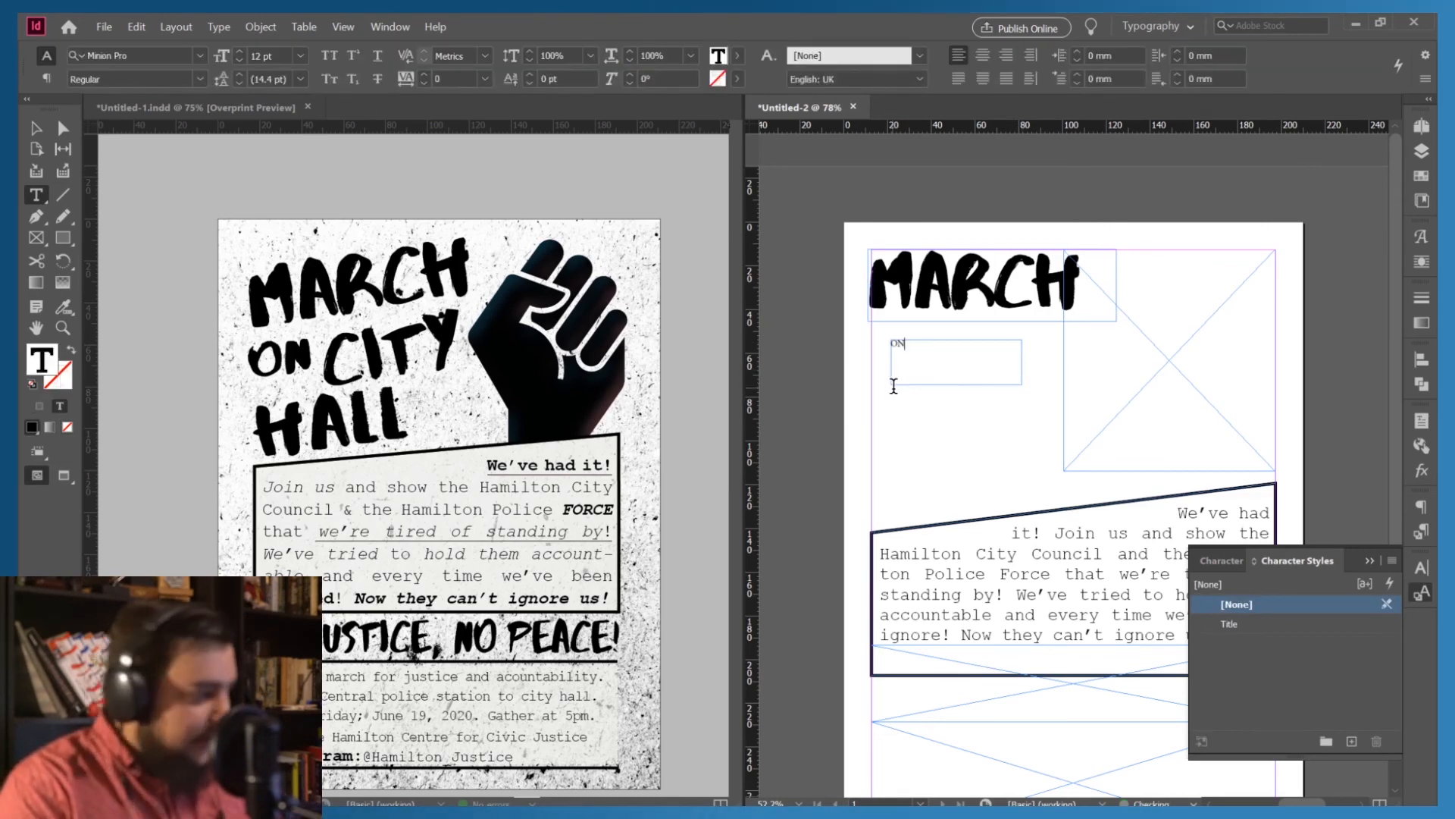
{"action": "left_click_drag", "start_coordinate": [892, 400], "coordinate": [1034, 476]}
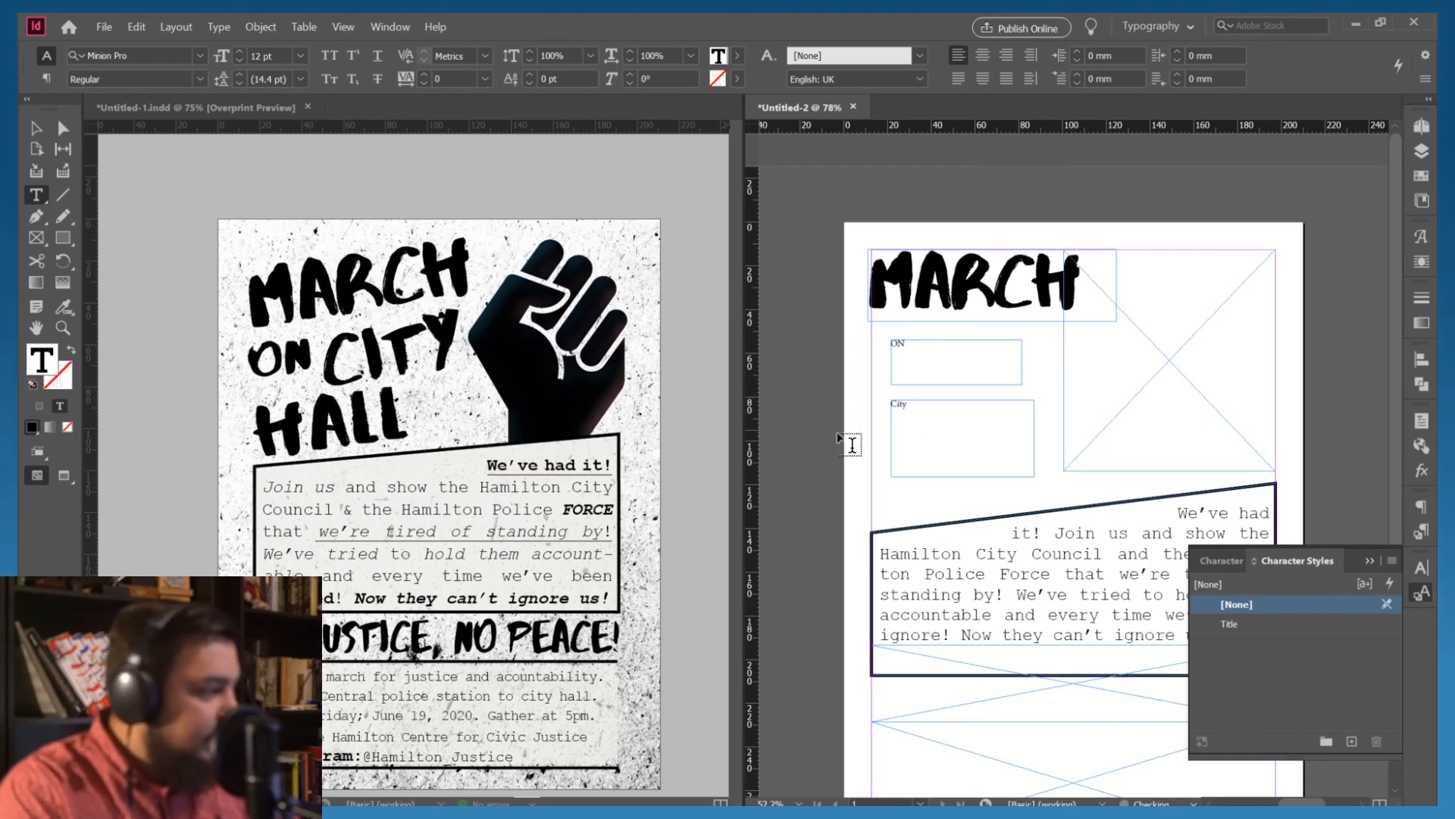
{"action": "left_click_drag", "start_coordinate": [887, 489], "coordinate": [993, 515]}
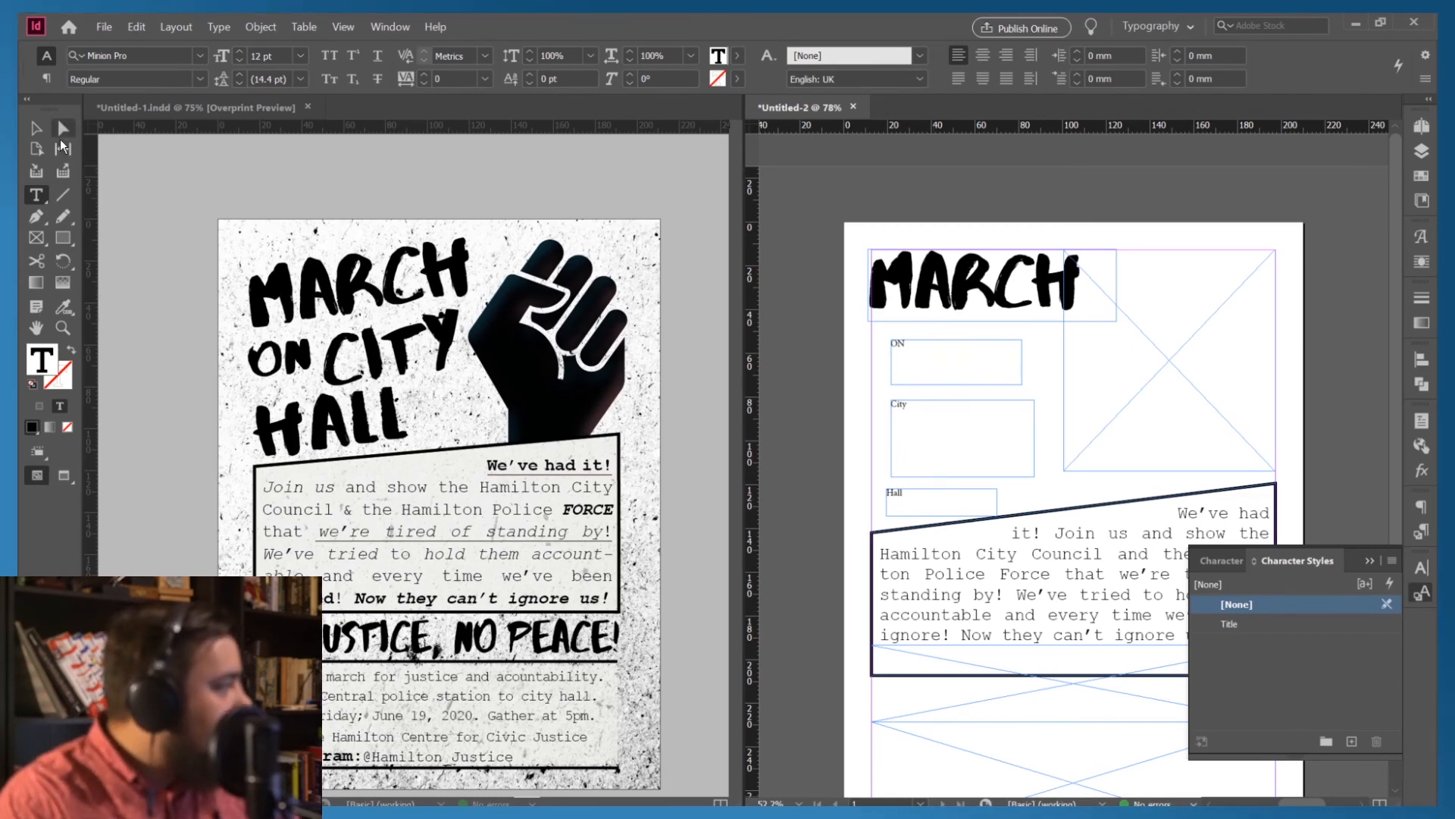
Apply the Title character style to the ON, City and Hall text frames together
{"action": "left_click", "coordinate": [40, 132]}
{"action": "left_click", "coordinate": [958, 439], "text": "shift"}
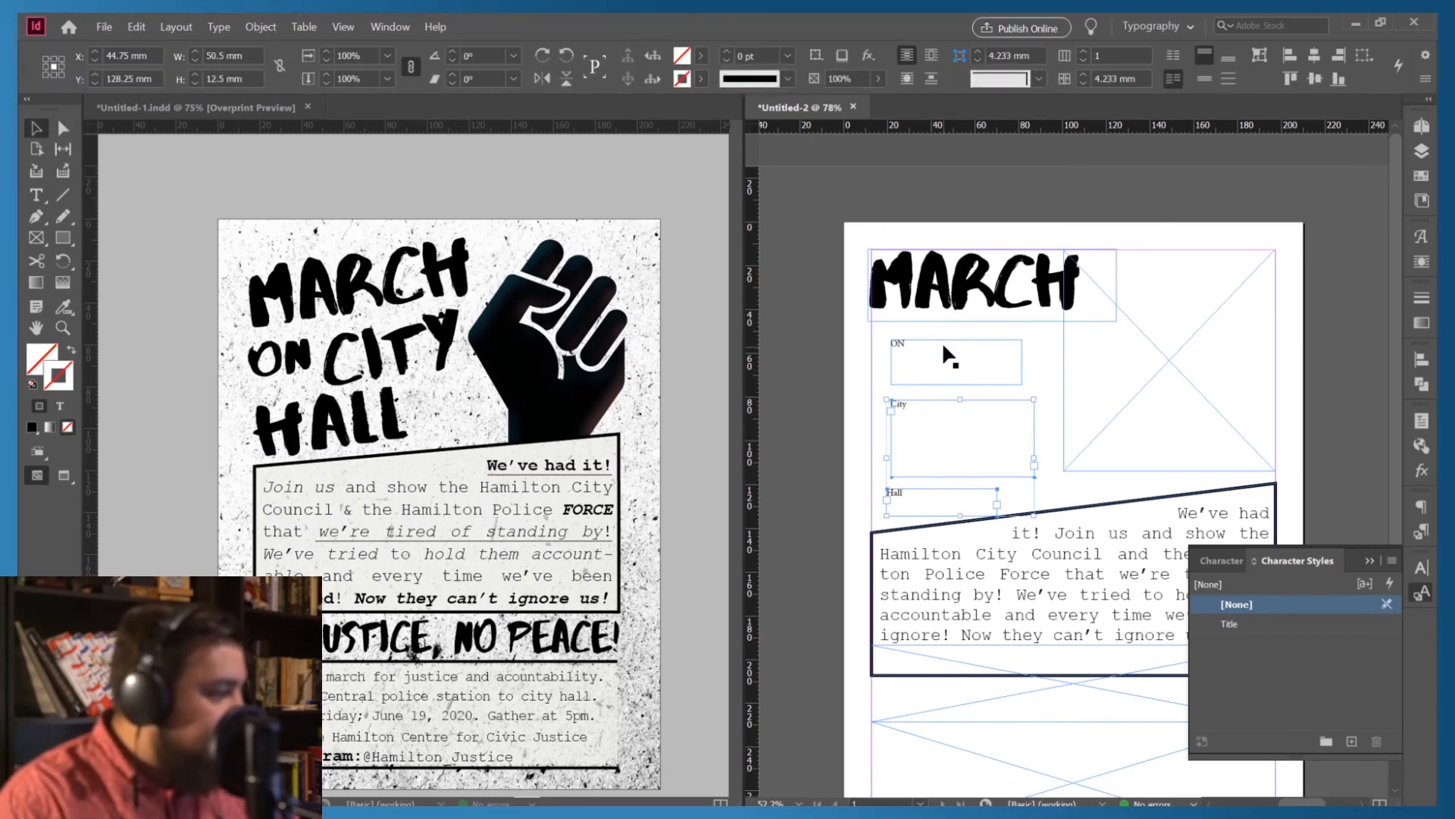
{"action": "left_click", "coordinate": [943, 345], "text": "shift"}
{"action": "left_click", "coordinate": [1229, 624]}
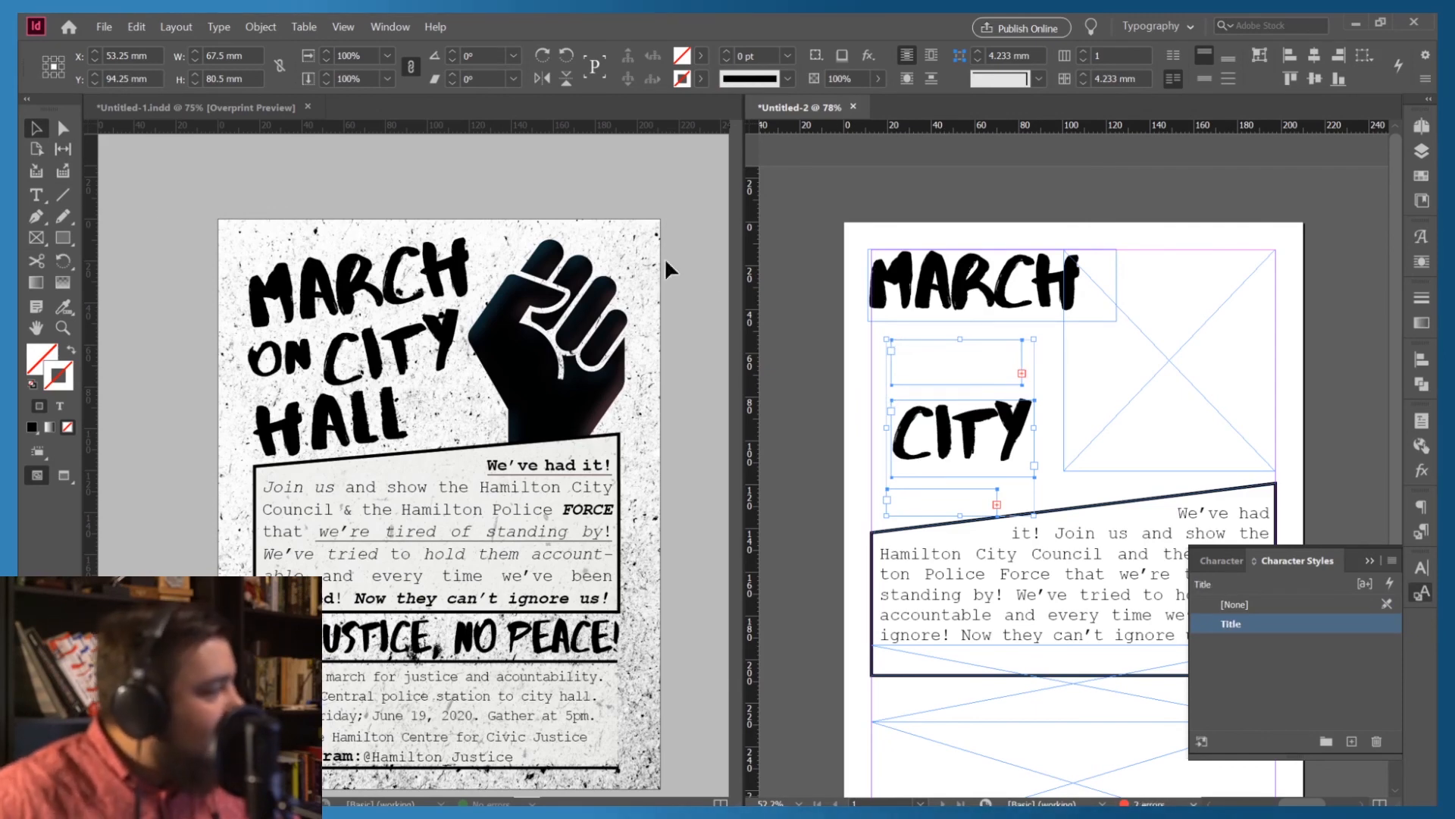
Make the ON frame narrower and taller to fit its word, and enlarge the HALL frame to about 81 × 33 mm
{"action": "left_click", "coordinate": [986, 379]}
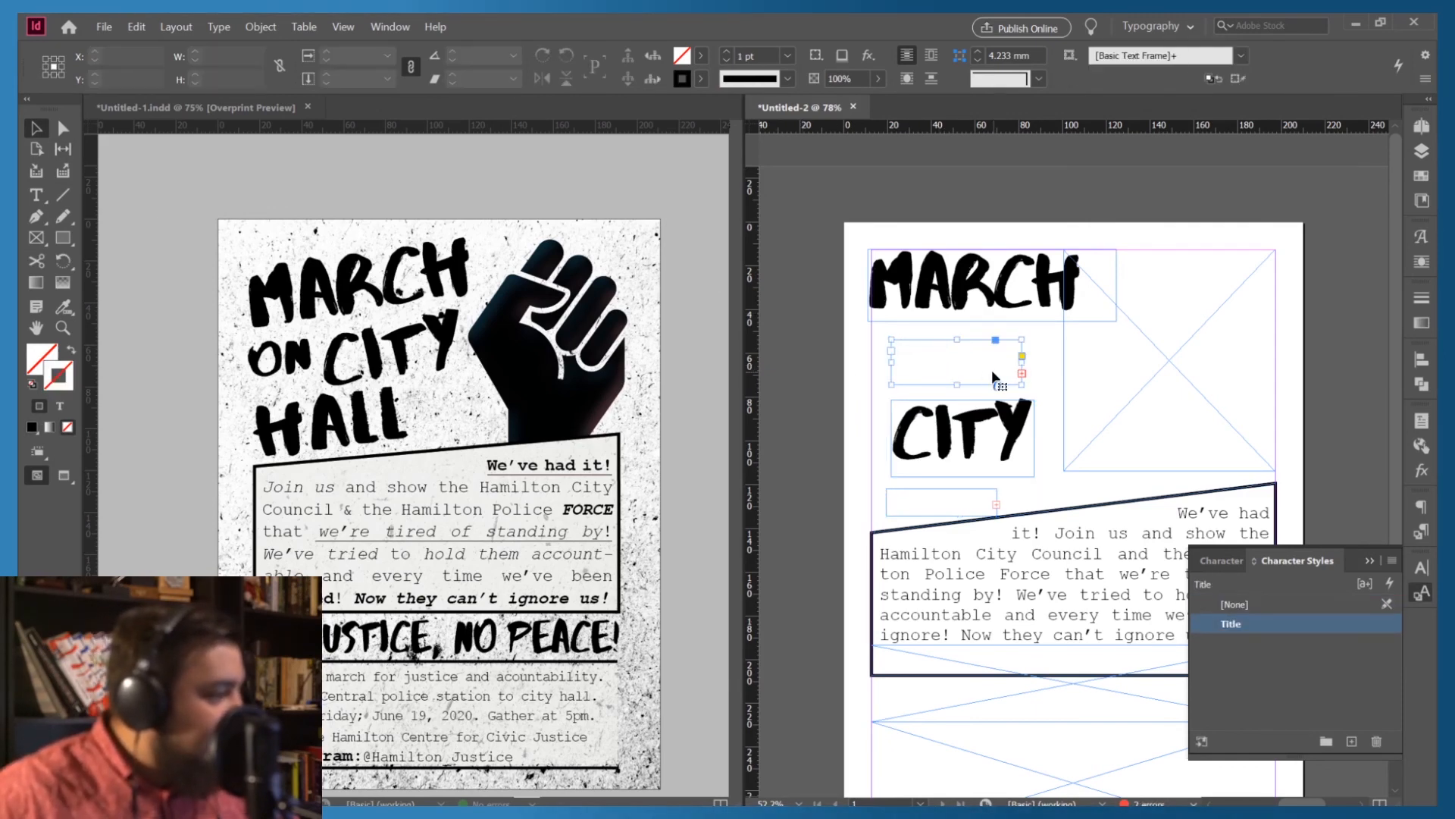
{"action": "left_click_drag", "start_coordinate": [1022, 384], "coordinate": [987, 402]}
{"action": "left_click", "coordinate": [981, 506]}
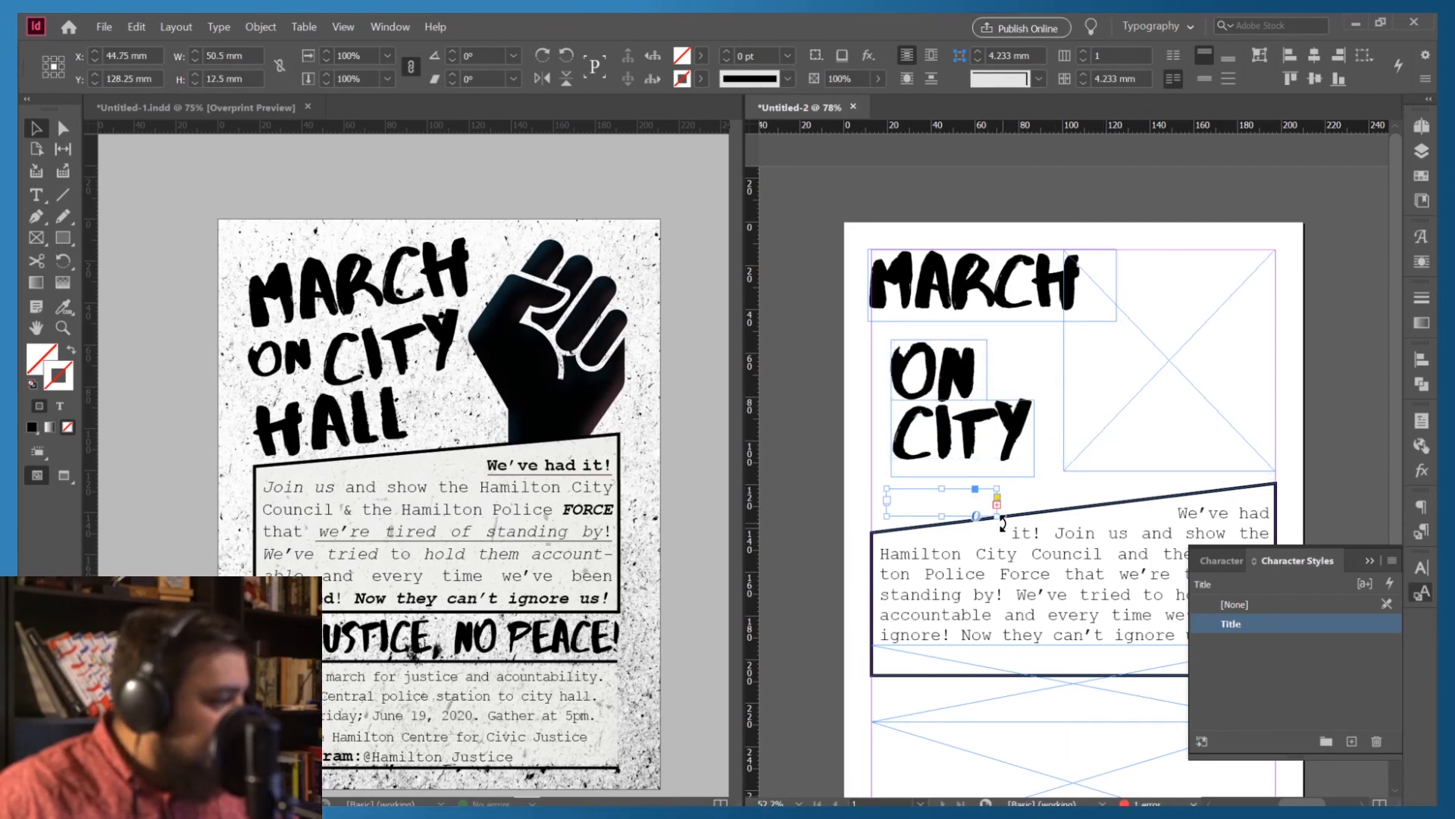
{"action": "left_click_drag", "start_coordinate": [995, 516], "coordinate": [1063, 560]}
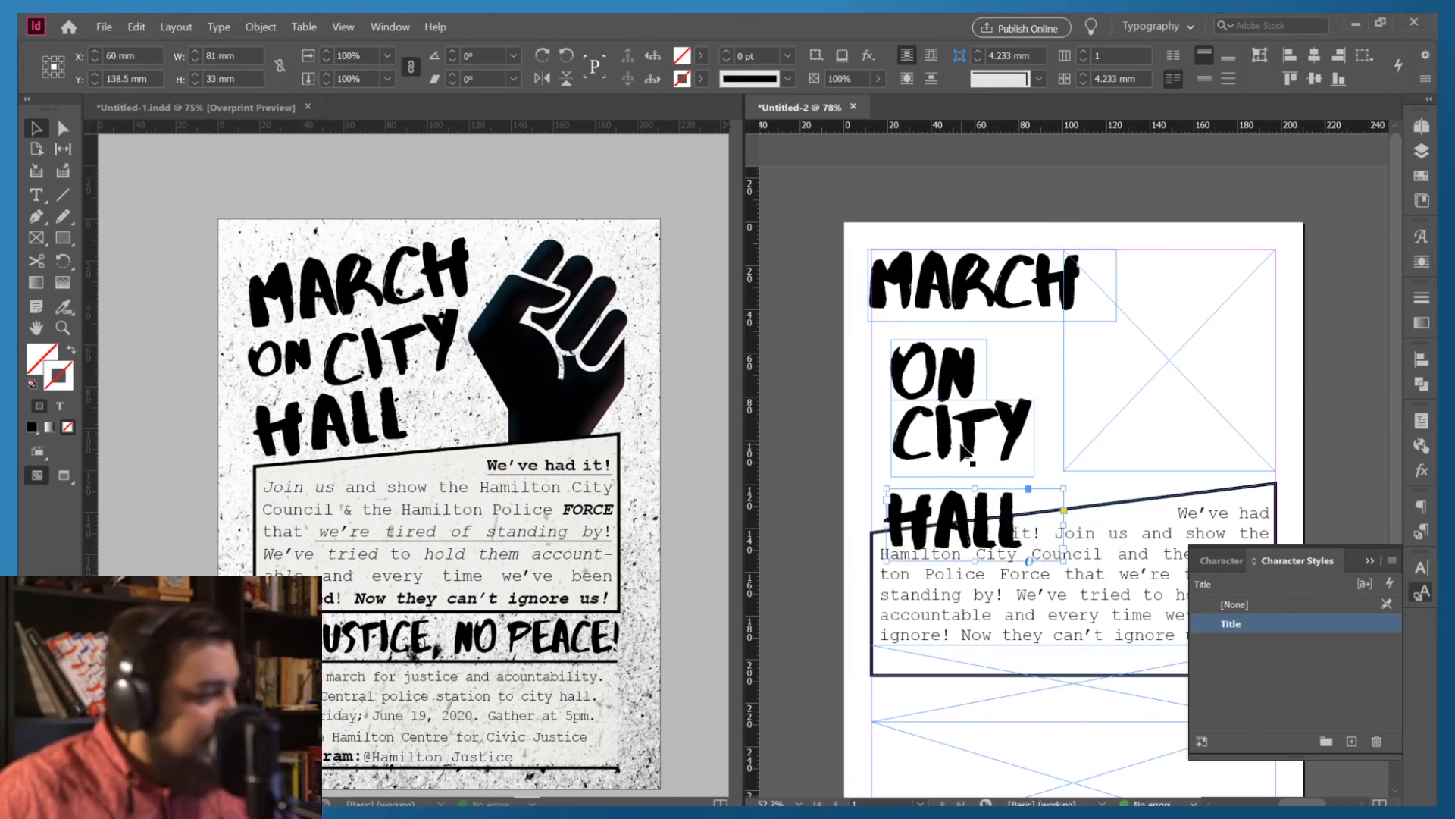
Reduce the font size of the word CITY to 95 pt
{"action": "left_click", "coordinate": [970, 454]}
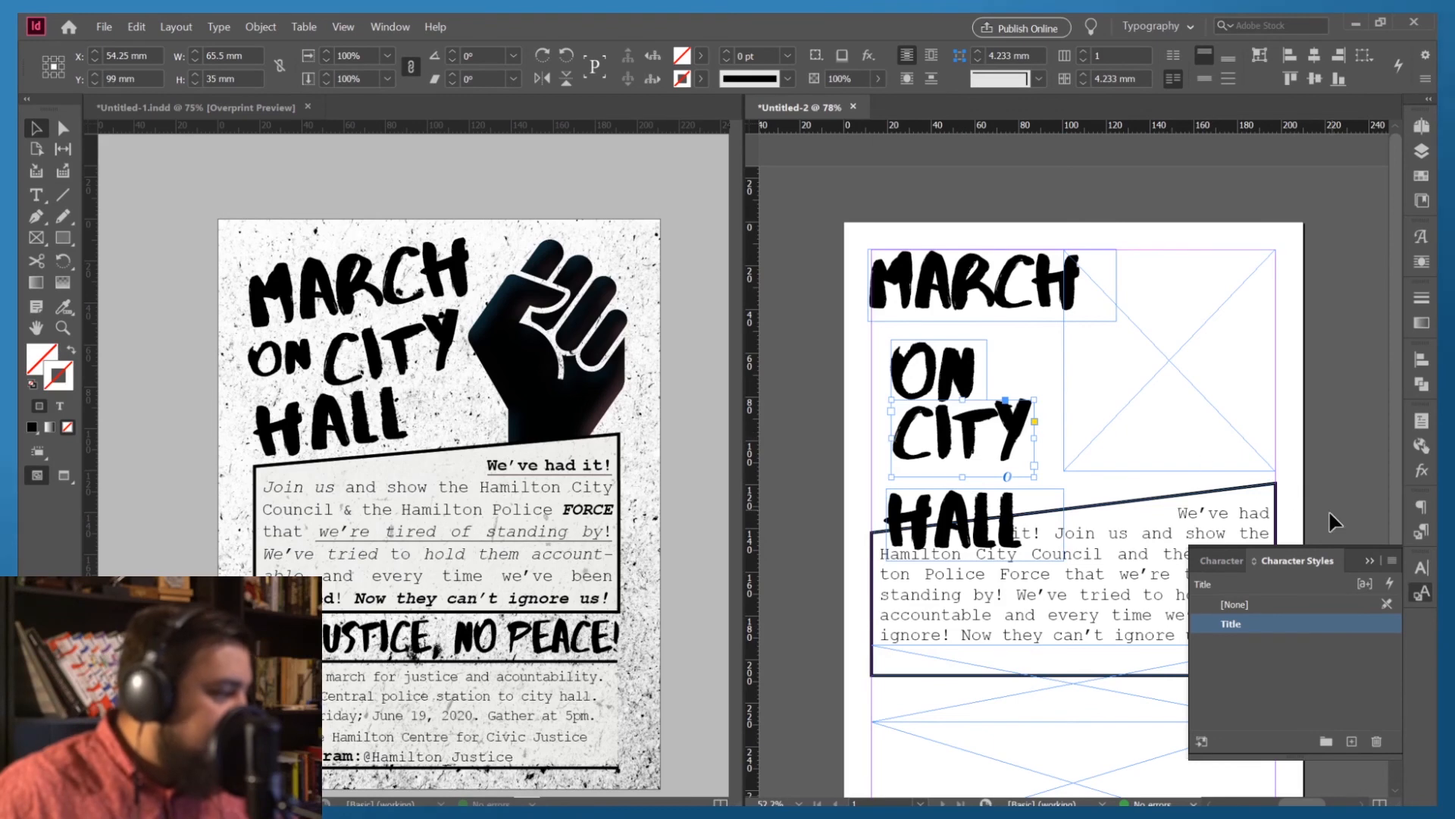
{"action": "left_click", "coordinate": [1419, 567]}
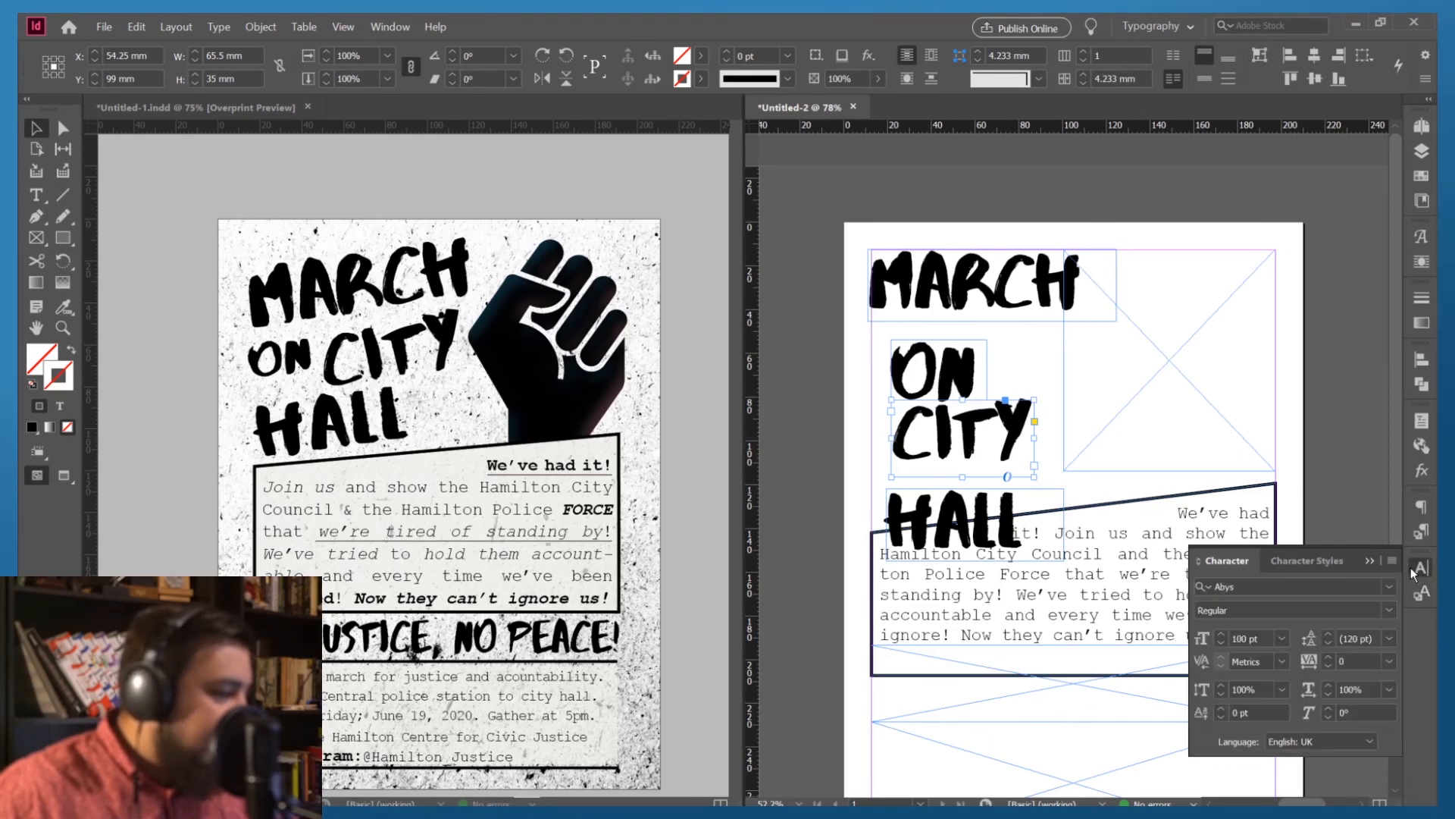
{"action": "left_click", "coordinate": [1219, 642]}
{"action": "left_click", "coordinate": [1219, 642]}
{"action": "left_click", "coordinate": [1219, 642]}
{"action": "left_click", "coordinate": [1219, 642]}
{"action": "left_click", "coordinate": [1219, 642]}
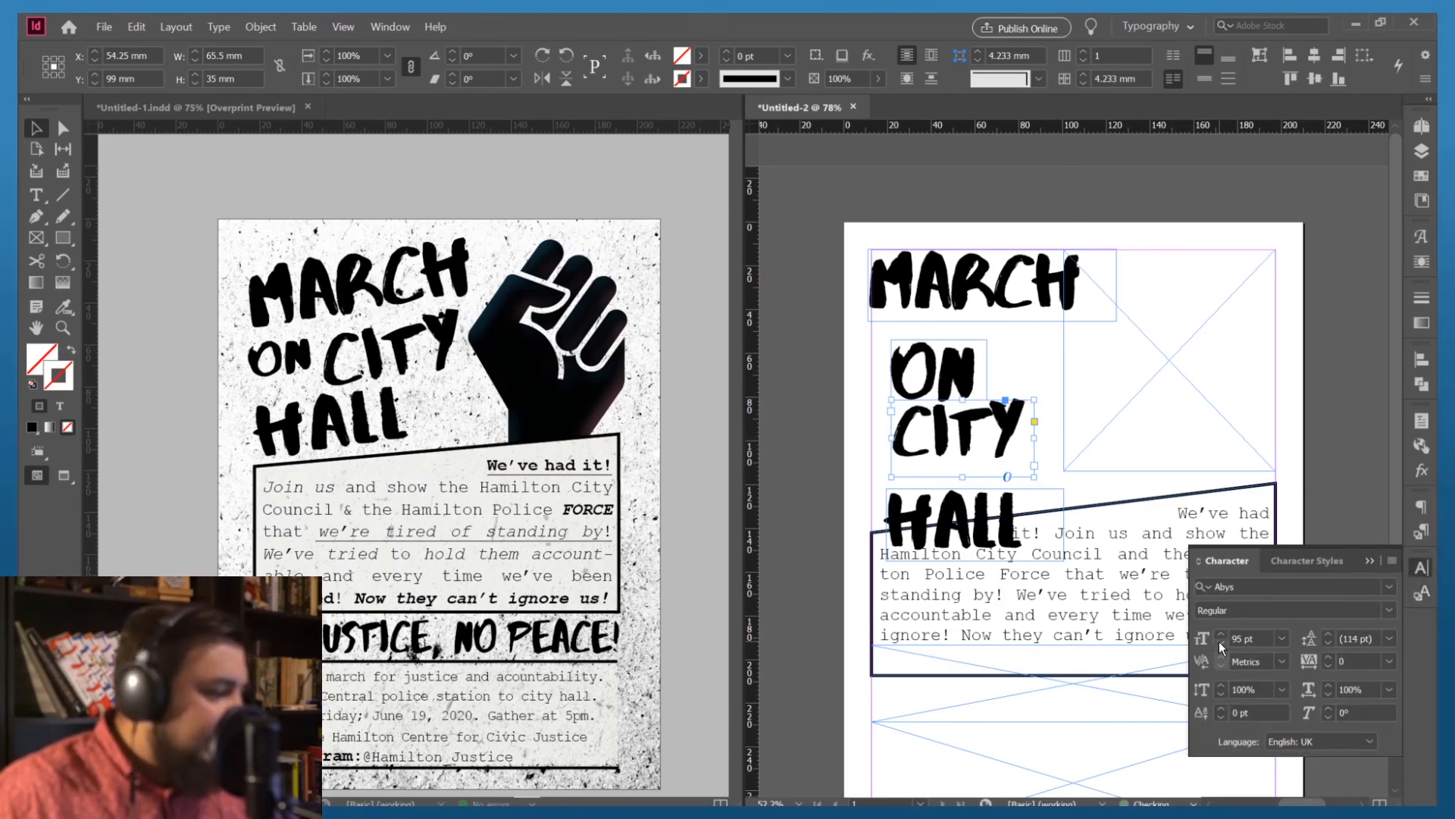
Reduce the font size of the word HALL to 95 pt
{"action": "double_click", "coordinate": [975, 529]}
{"action": "double_click", "coordinate": [975, 530]}
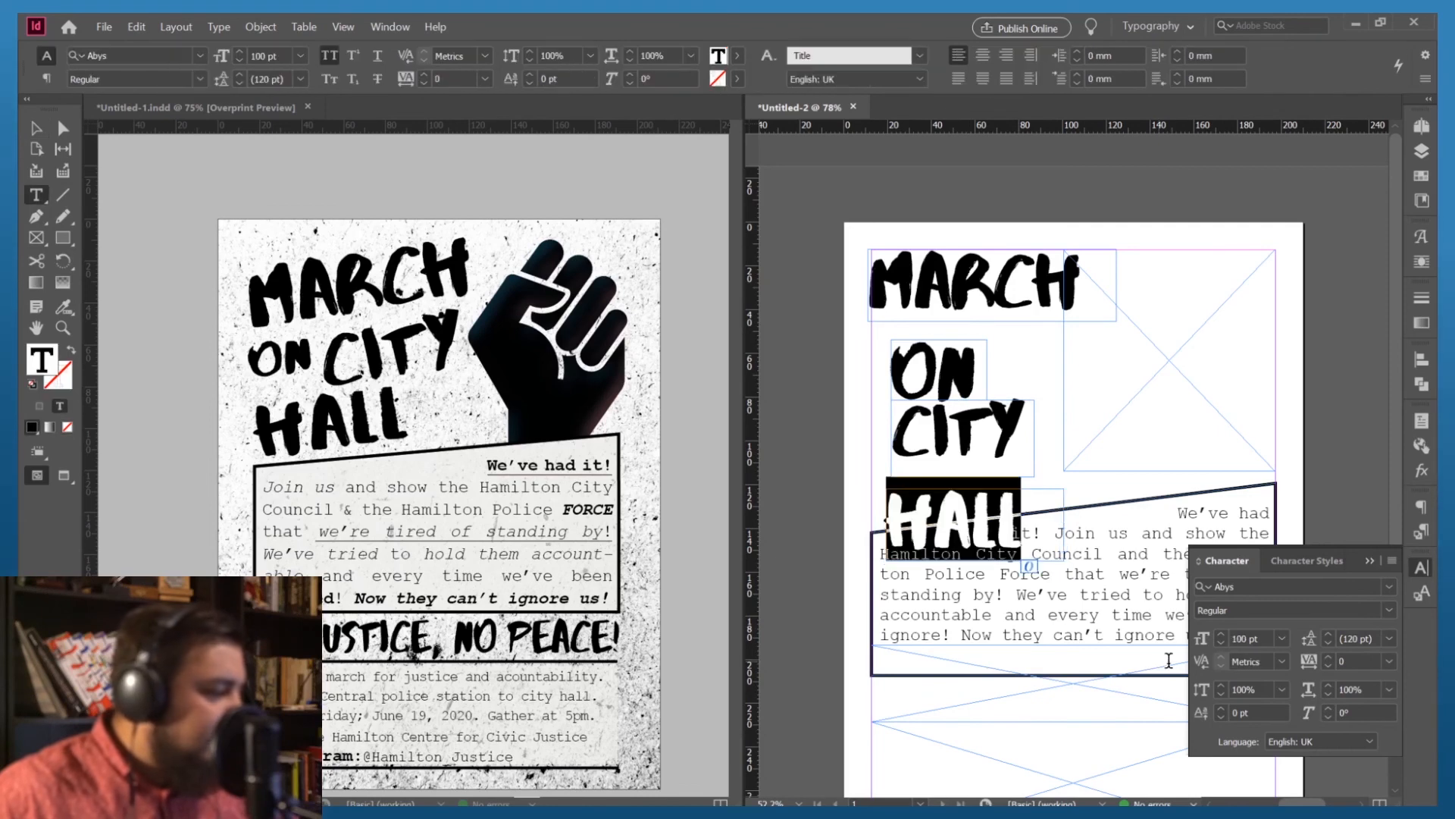
{"action": "left_click", "coordinate": [1224, 642]}
{"action": "left_click", "coordinate": [1223, 642]}
{"action": "left_click", "coordinate": [1223, 642]}
{"action": "left_click", "coordinate": [1223, 642]}
{"action": "left_click", "coordinate": [1223, 642]}
Set the font size of the word ON to 65 pt
{"action": "left_click", "coordinate": [914, 374]}
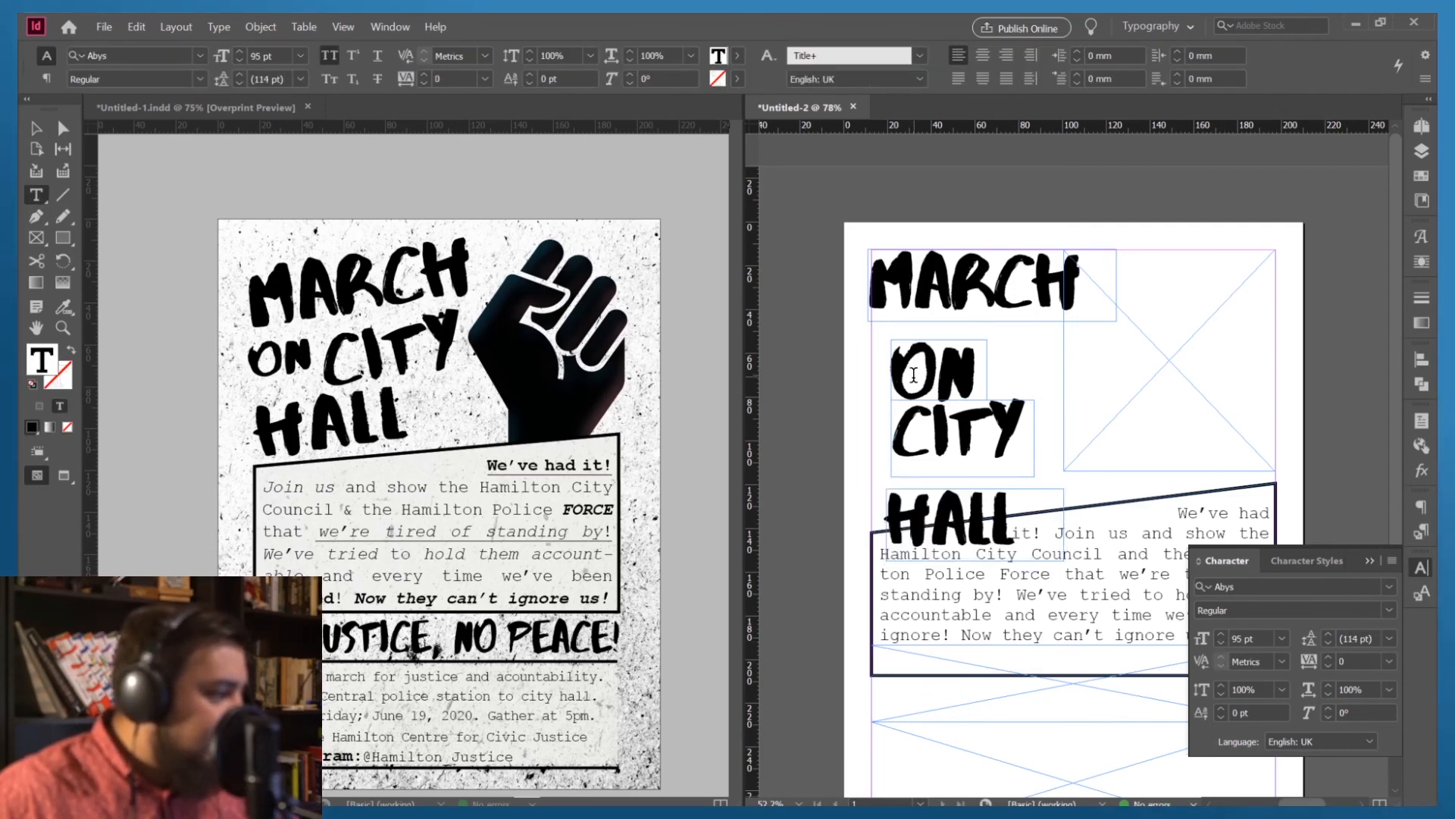
{"action": "double_click", "coordinate": [914, 374]}
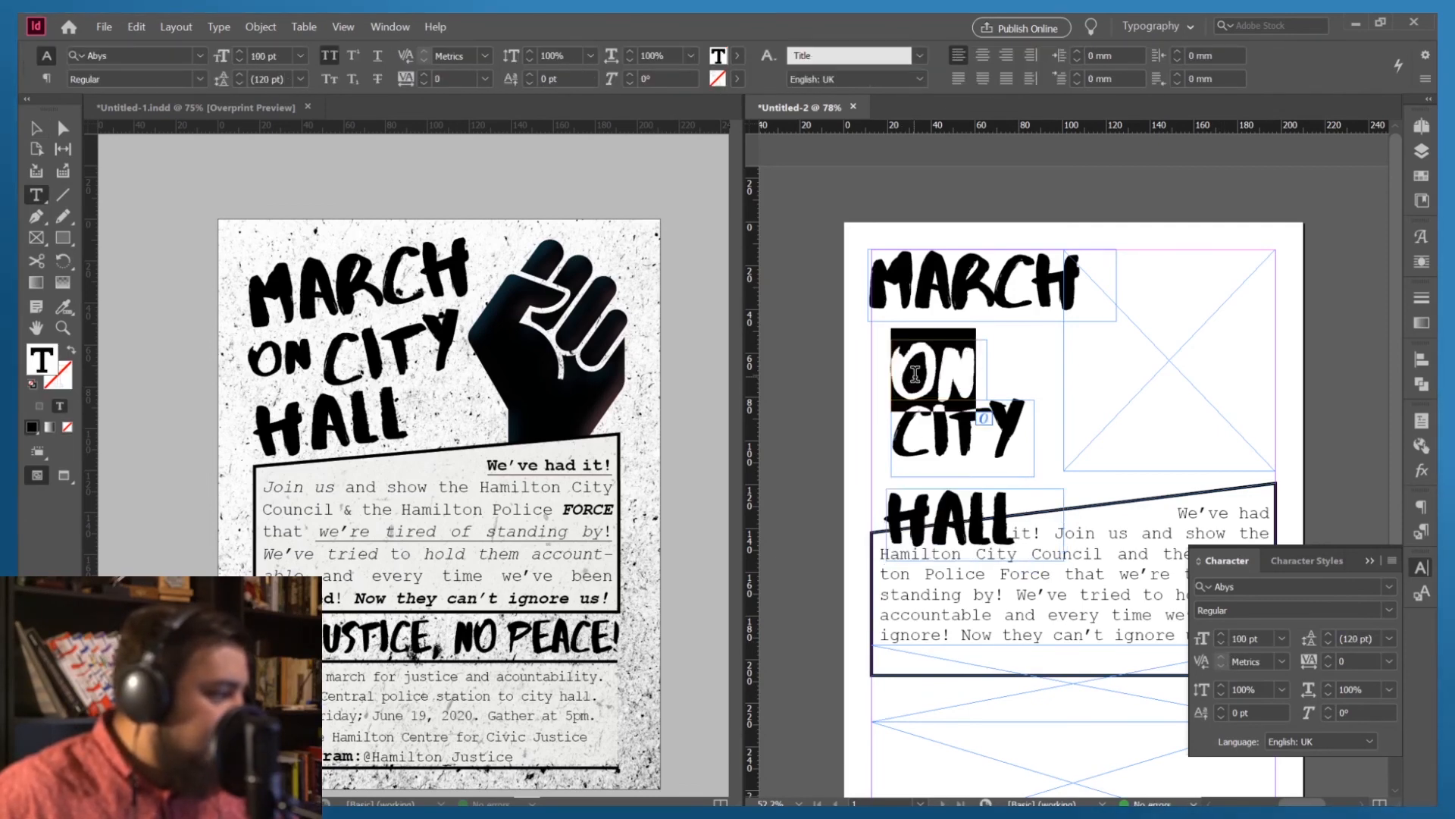
{"action": "left_click", "coordinate": [1240, 633]}
{"action": "type", "text": "60"}
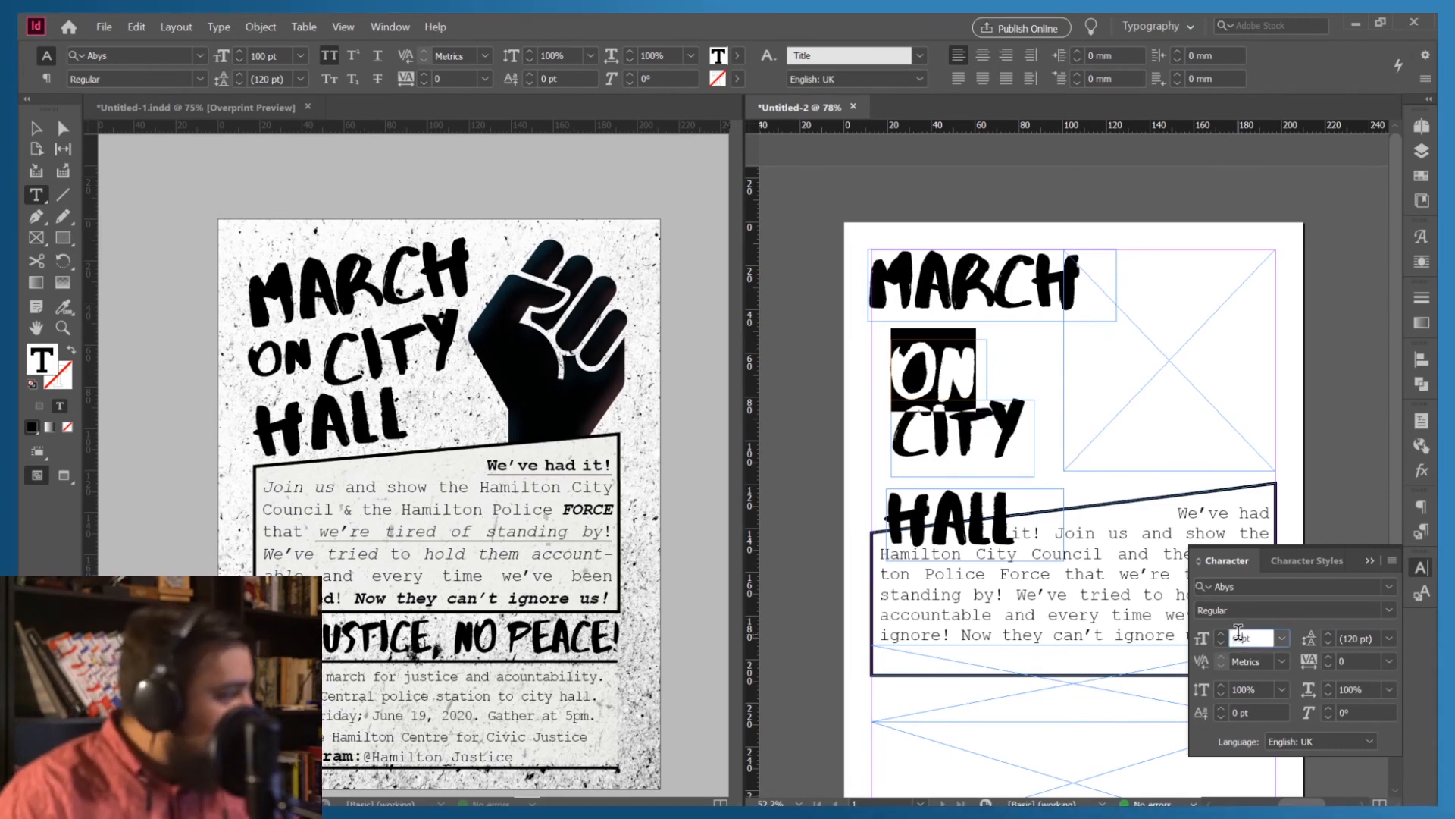
{"action": "key", "text": "Return"}
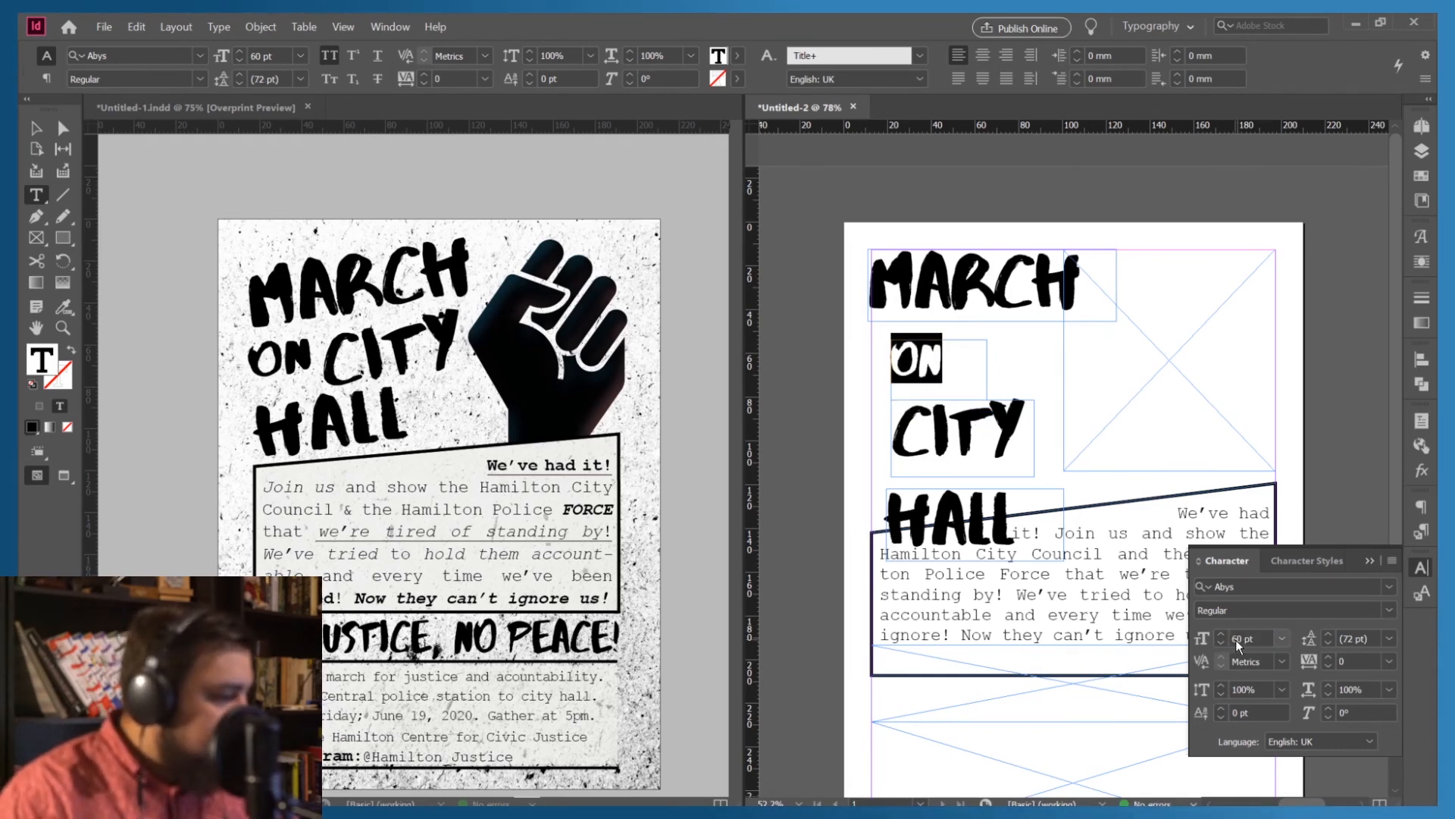
{"action": "key", "text": "Up"}
{"action": "key", "text": "Up"}
{"action": "key", "text": "Up"}
{"action": "key", "text": "Up"}
{"action": "key", "text": "Up"}
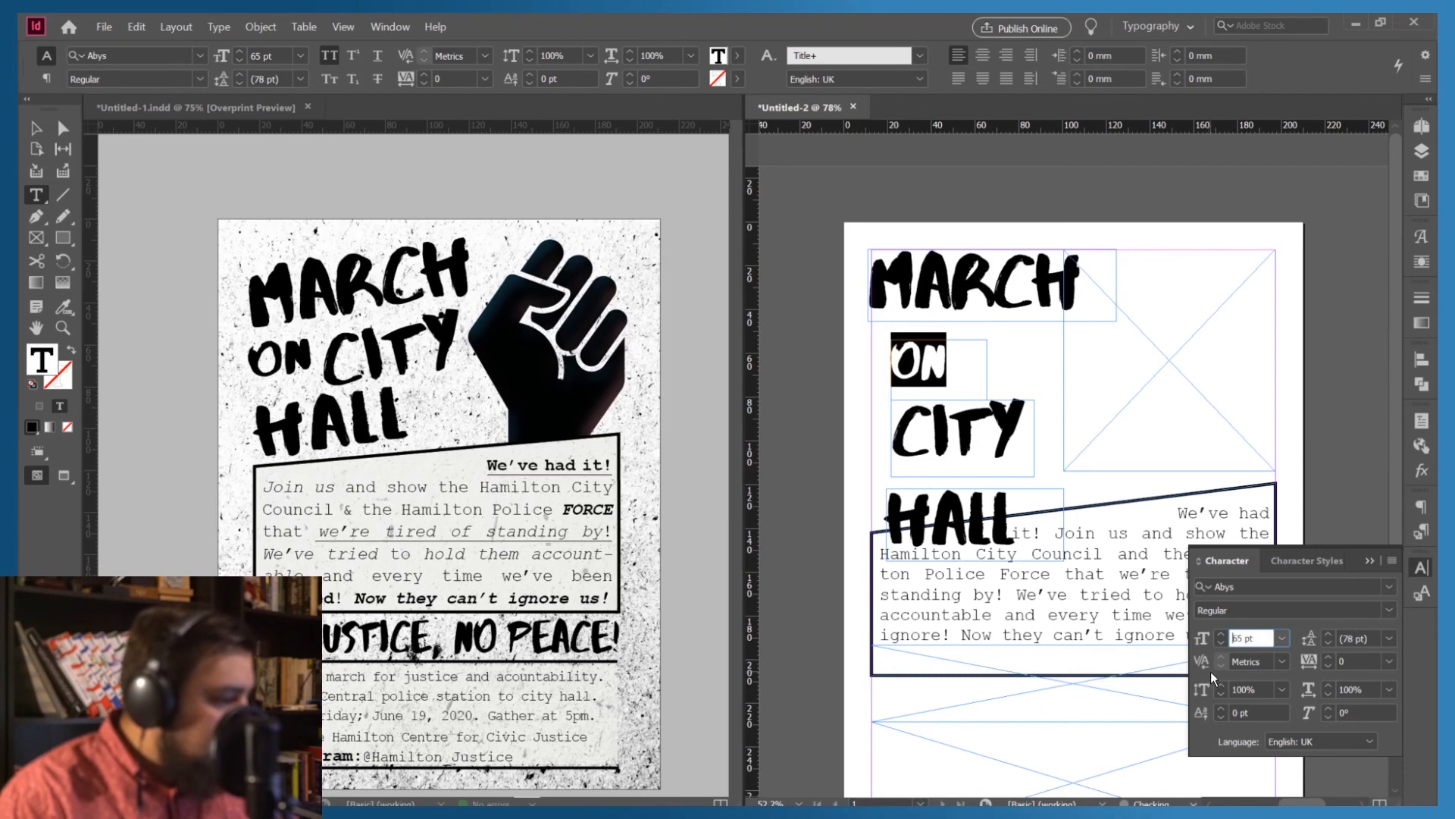
{"action": "left_click", "coordinate": [958, 376]}
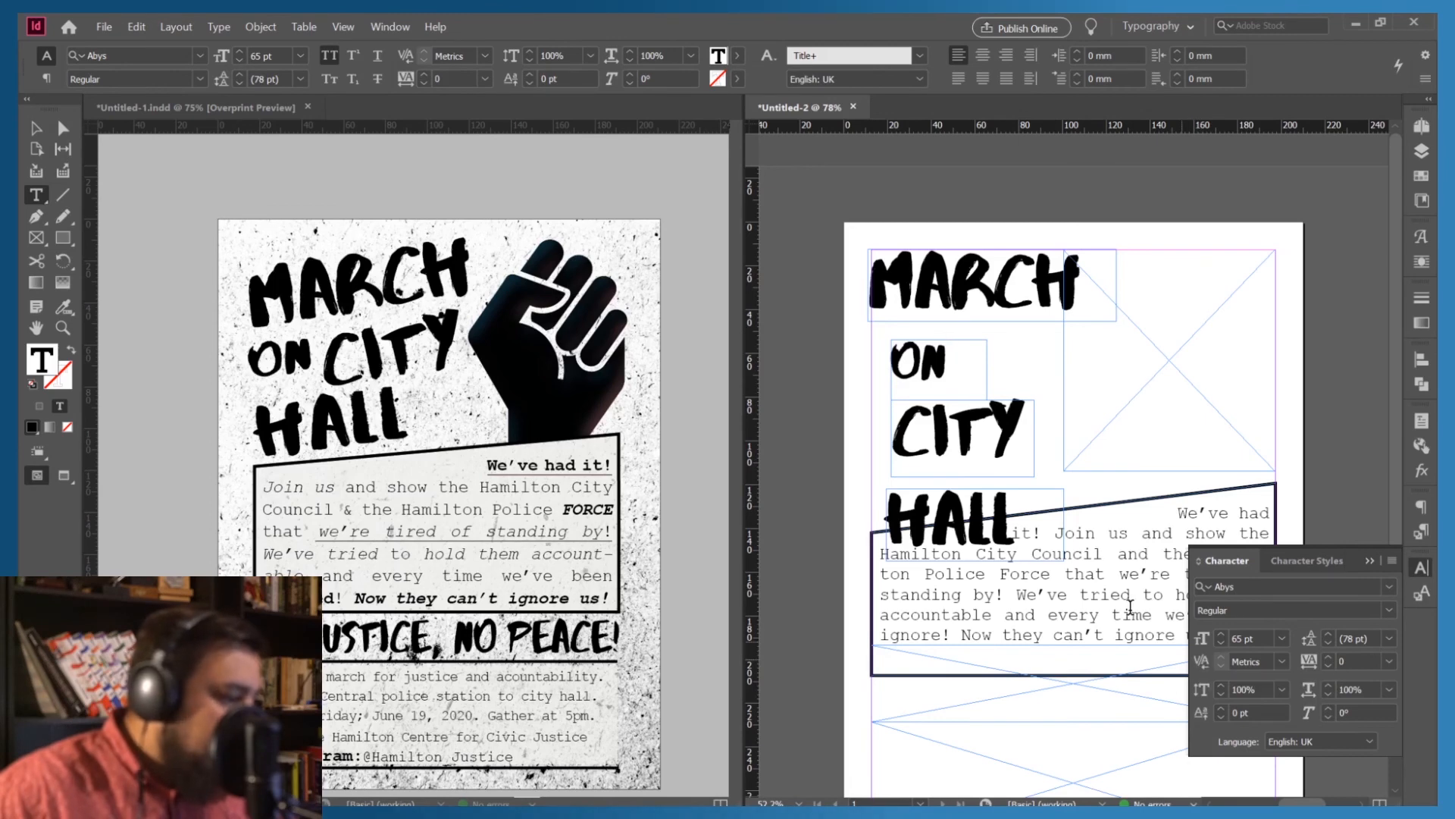
Set the kerning between the letters O and N in the word ON to 10
{"action": "left_click", "coordinate": [919, 373]}
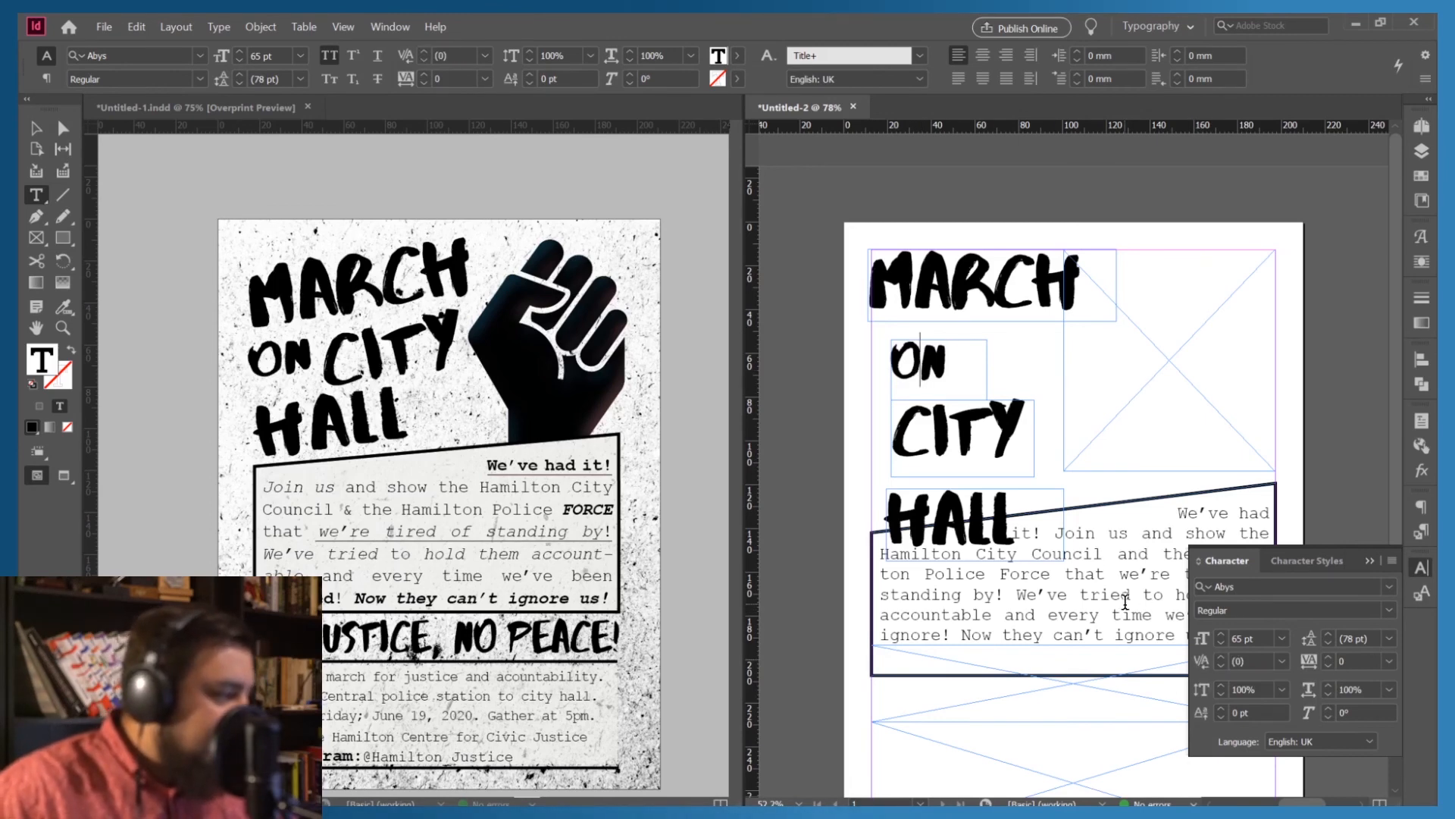
{"action": "left_click", "coordinate": [1222, 655]}
{"action": "left_click", "coordinate": [1222, 655]}
{"action": "left_click", "coordinate": [1222, 655]}
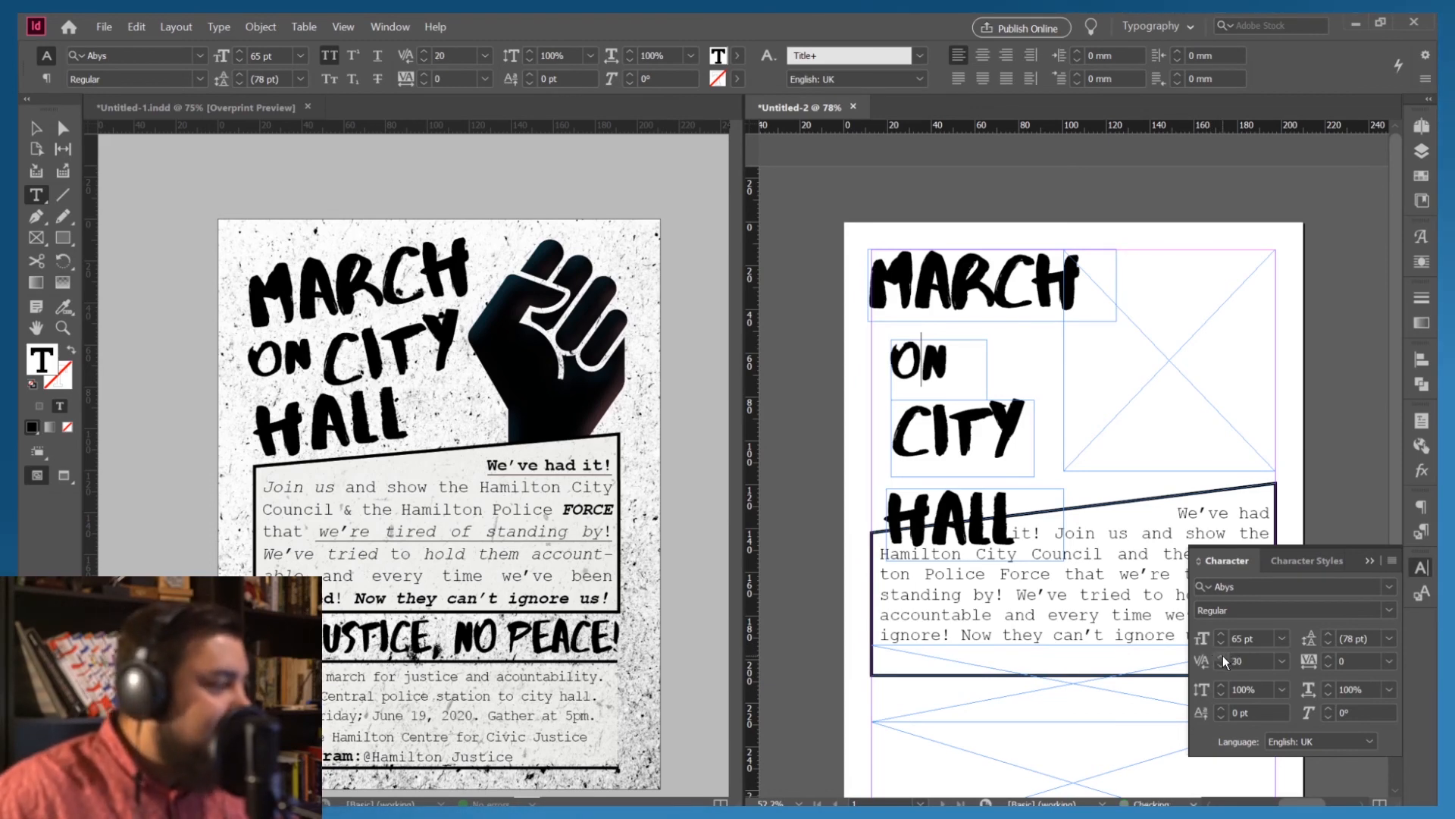
{"action": "left_click", "coordinate": [1222, 655]}
{"action": "left_click", "coordinate": [1222, 655]}
{"action": "left_click", "coordinate": [1222, 655]}
{"action": "left_click", "coordinate": [1219, 667]}
{"action": "left_click", "coordinate": [1217, 666]}
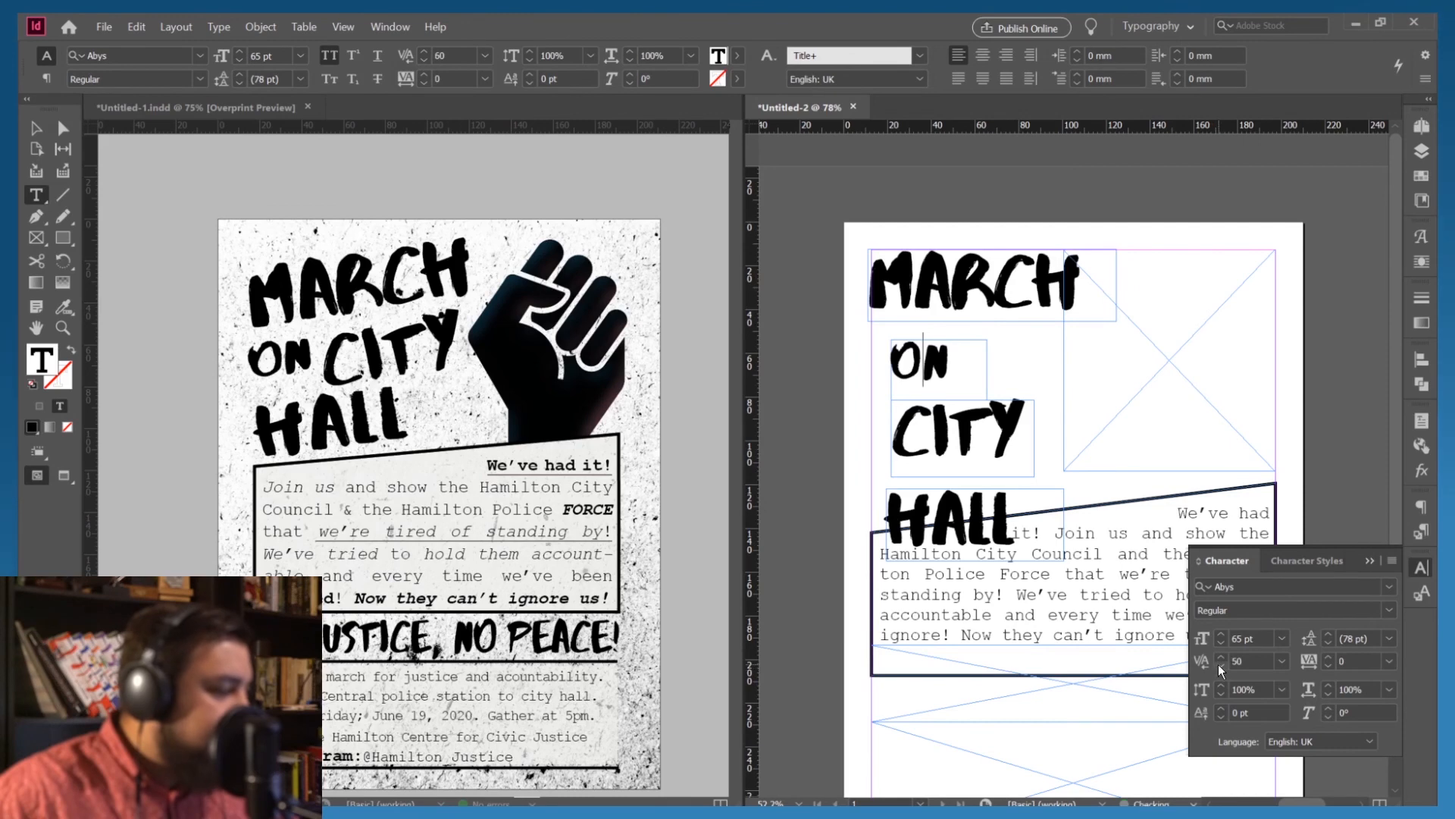
{"action": "left_click", "coordinate": [1217, 664]}
{"action": "left_click", "coordinate": [1217, 664]}
{"action": "left_click", "coordinate": [1217, 664]}
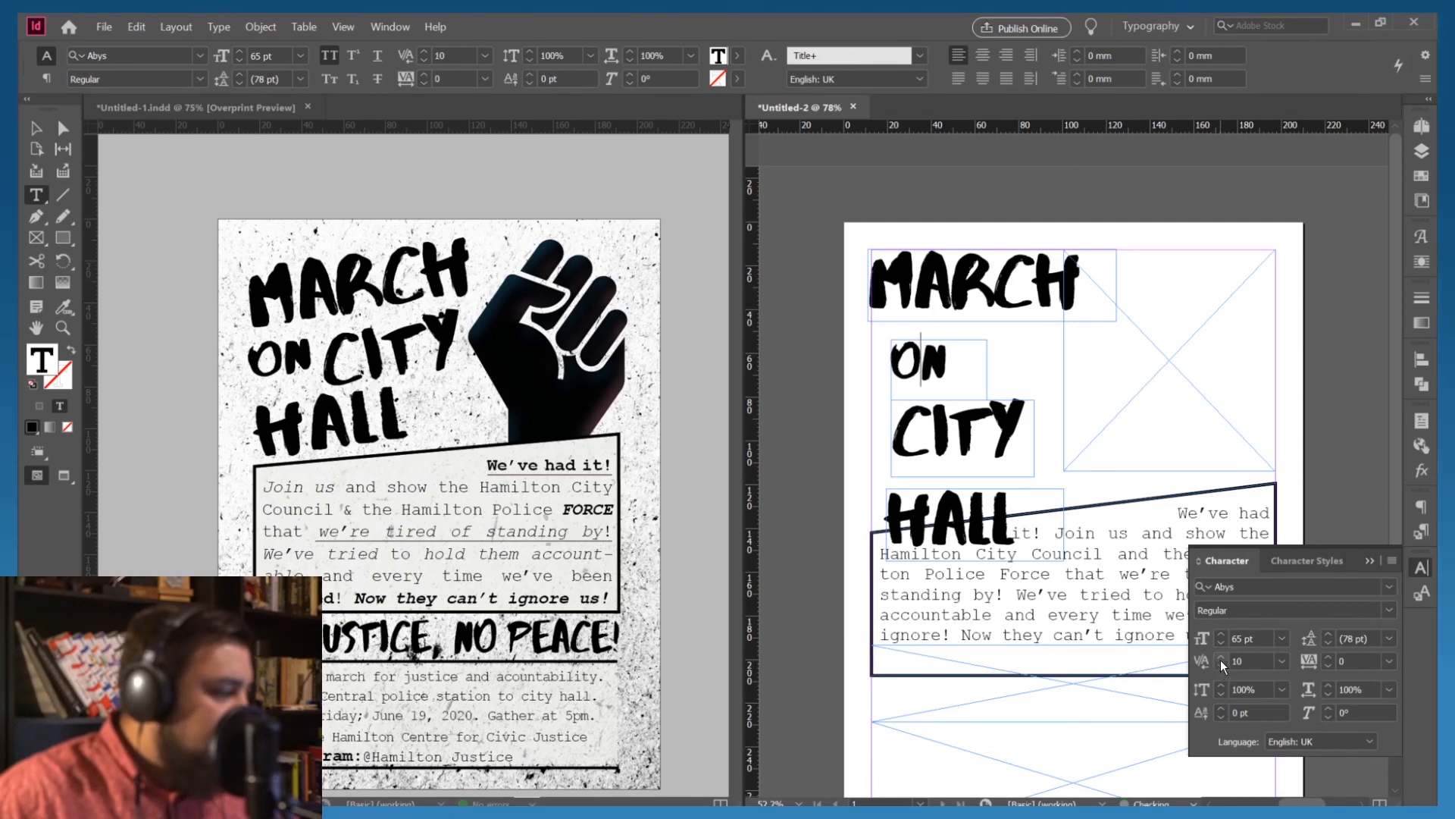
Widen the whole word ON by setting its horizontal scale to 115%
{"action": "left_click", "coordinate": [1328, 684]}
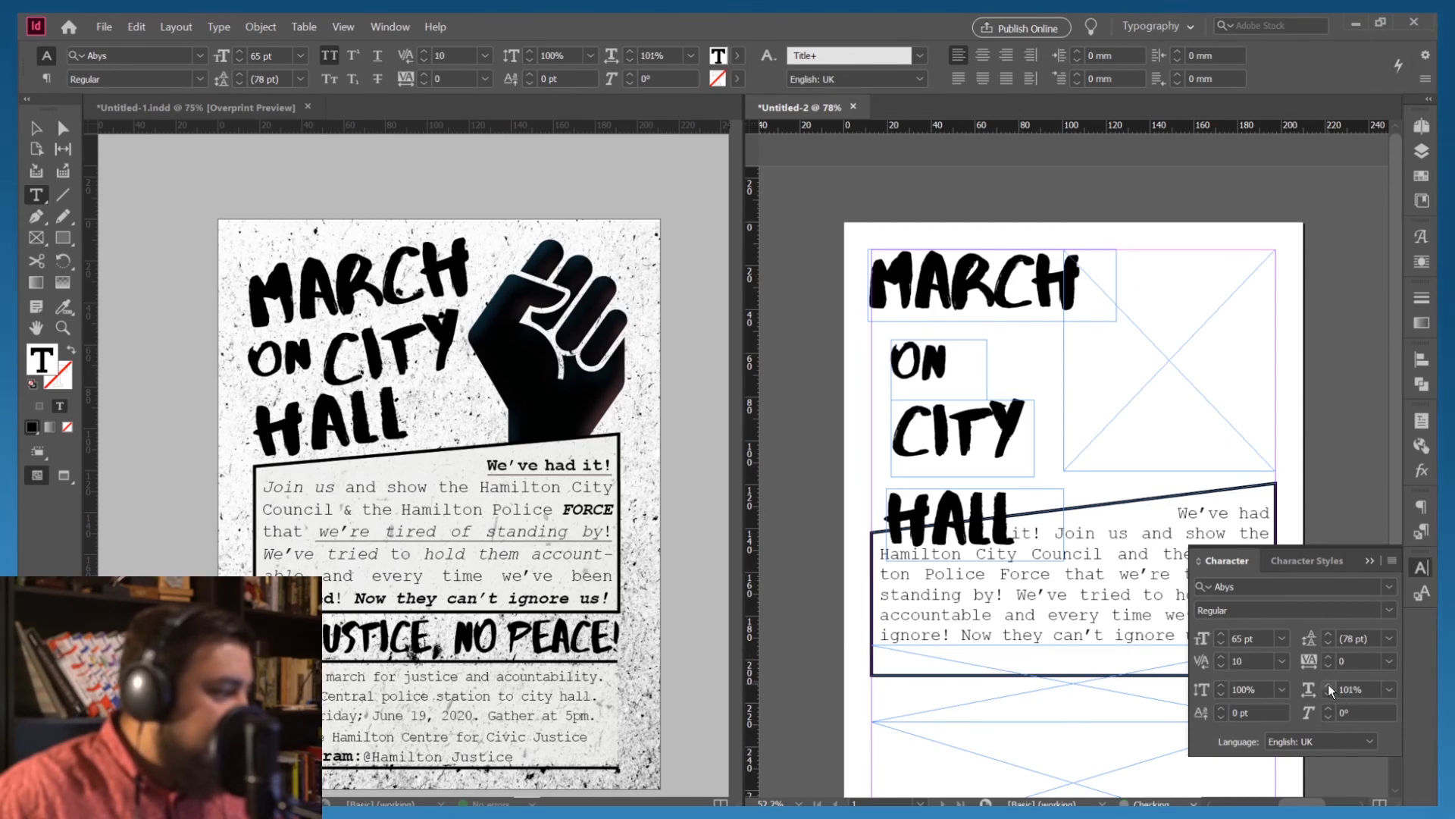
{"action": "left_click", "coordinate": [1327, 684]}
{"action": "key", "text": "ctrl+a"}
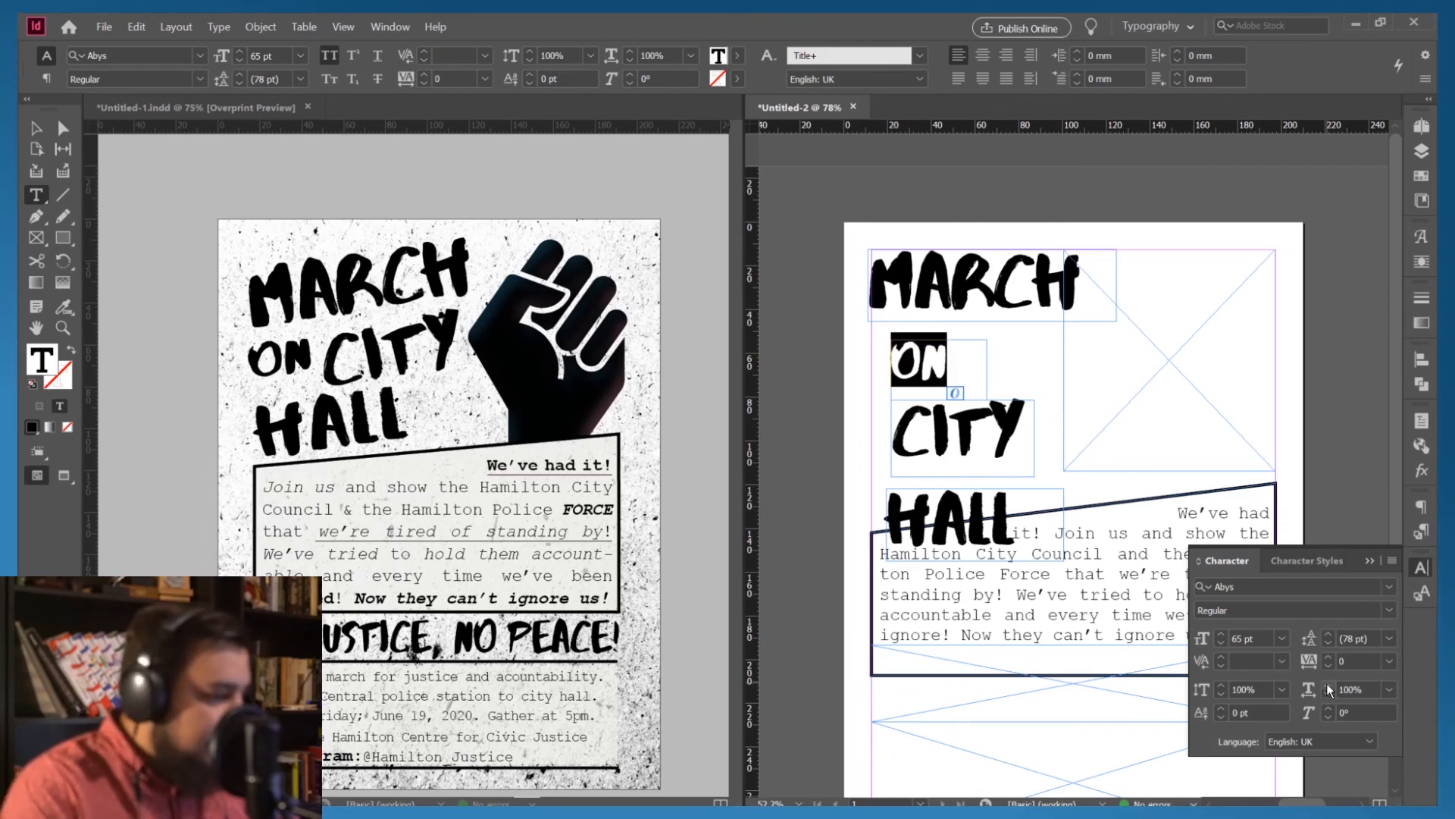
{"action": "left_click", "coordinate": [1327, 684]}
{"action": "left_click", "coordinate": [1327, 685]}
{"action": "left_click", "coordinate": [1328, 685]}
{"action": "left_click", "coordinate": [1328, 683]}
{"action": "left_click", "coordinate": [1327, 684]}
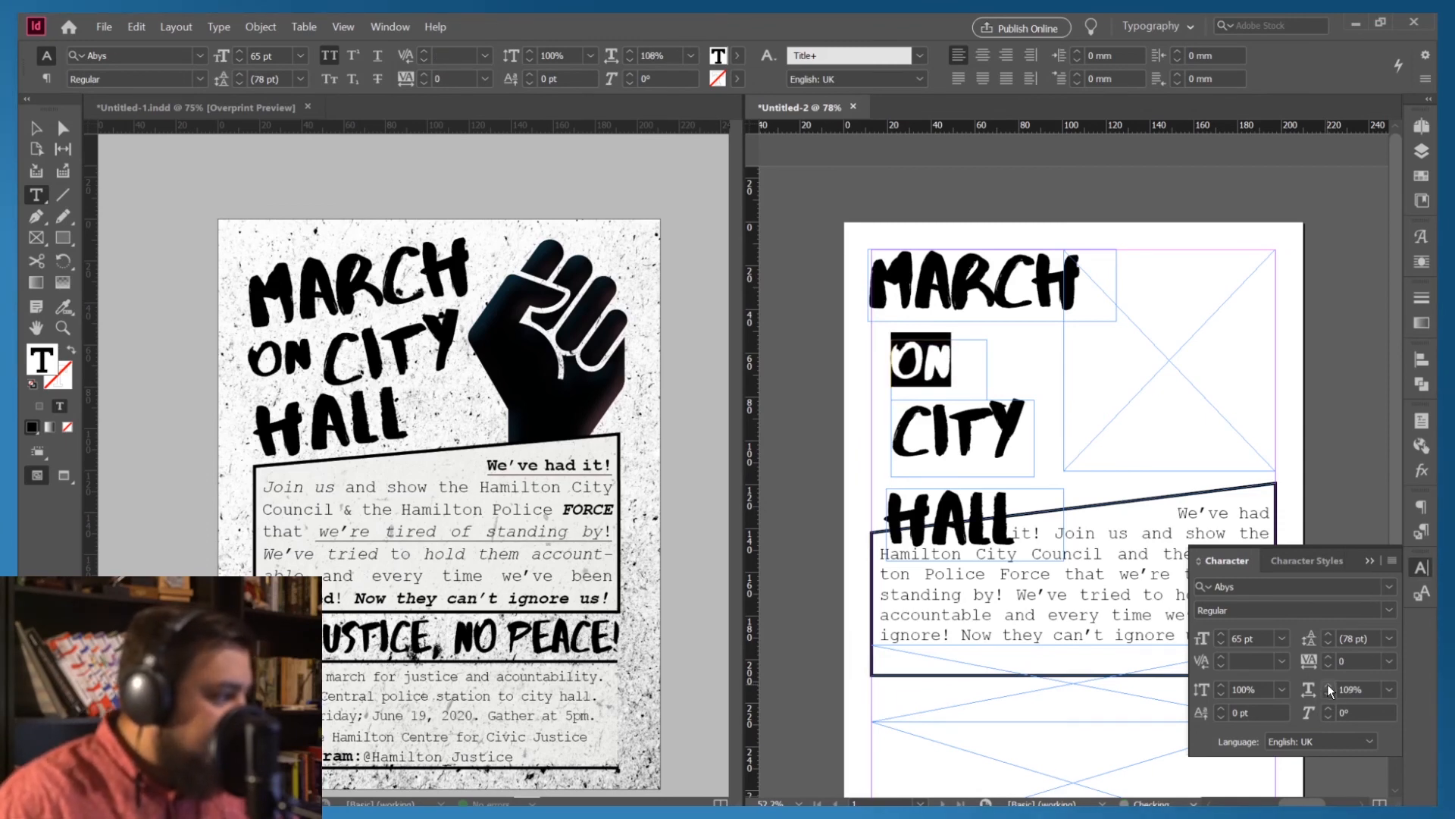
{"action": "left_click", "coordinate": [1328, 684]}
{"action": "left_click", "coordinate": [1328, 684]}
{"action": "left_click", "coordinate": [1328, 685]}
{"action": "left_click", "coordinate": [1329, 684]}
{"action": "left_click", "coordinate": [1329, 684]}
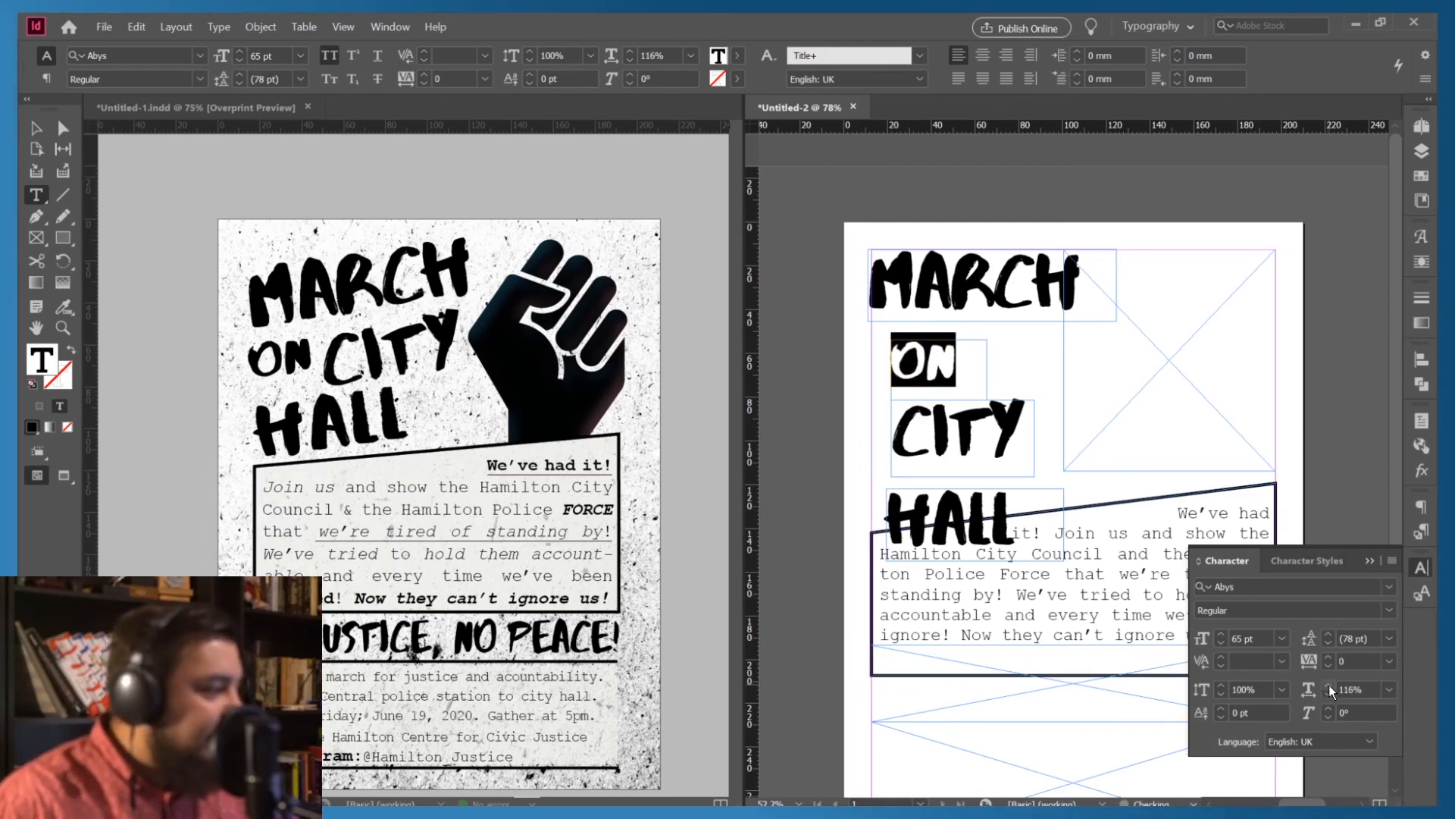
{"action": "left_click", "coordinate": [1326, 693]}
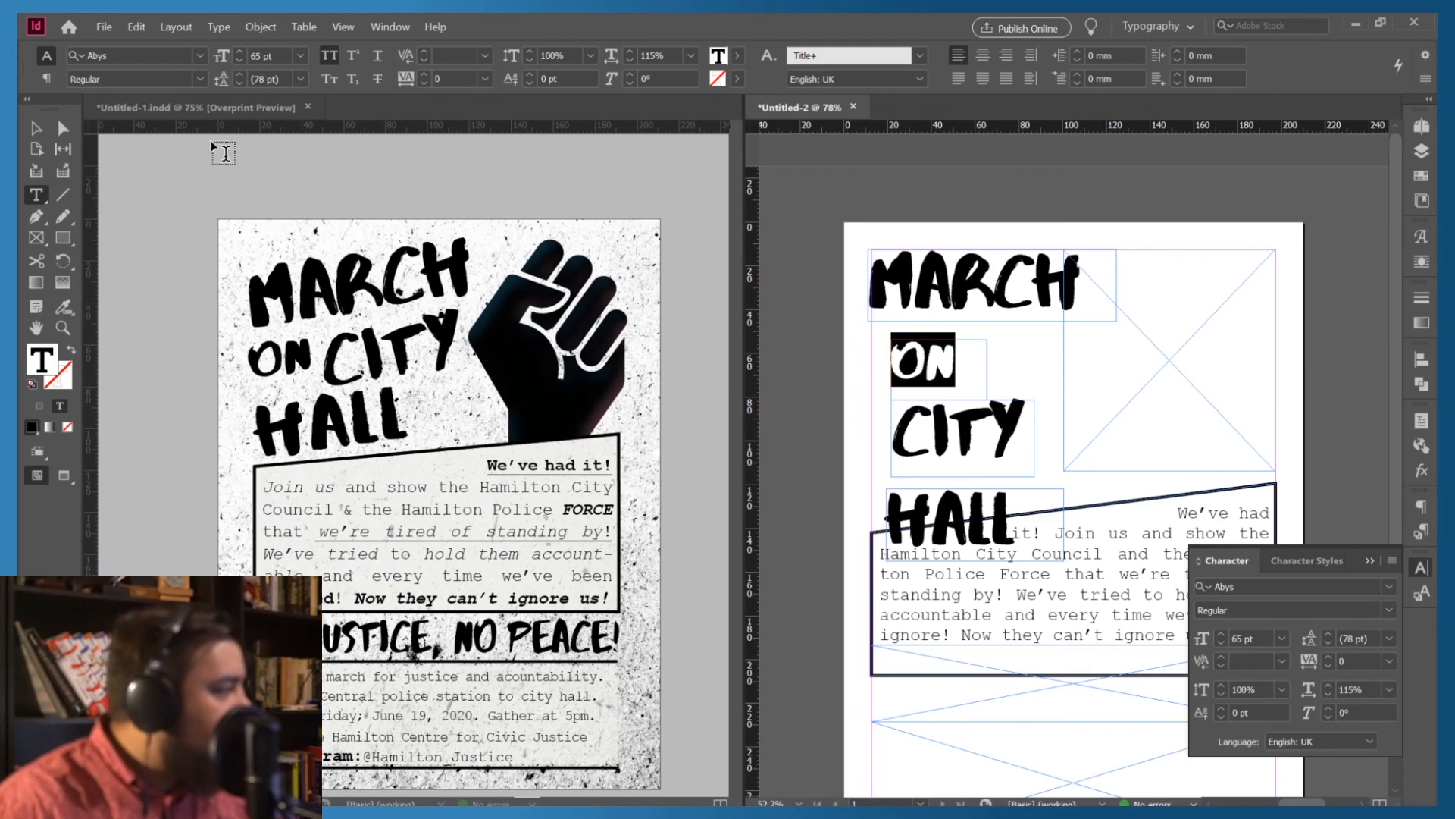
Rotate the MARCH, ON, CITY and HALL frames together by 6° so the words slant upward
{"action": "left_click", "coordinate": [36, 129]}
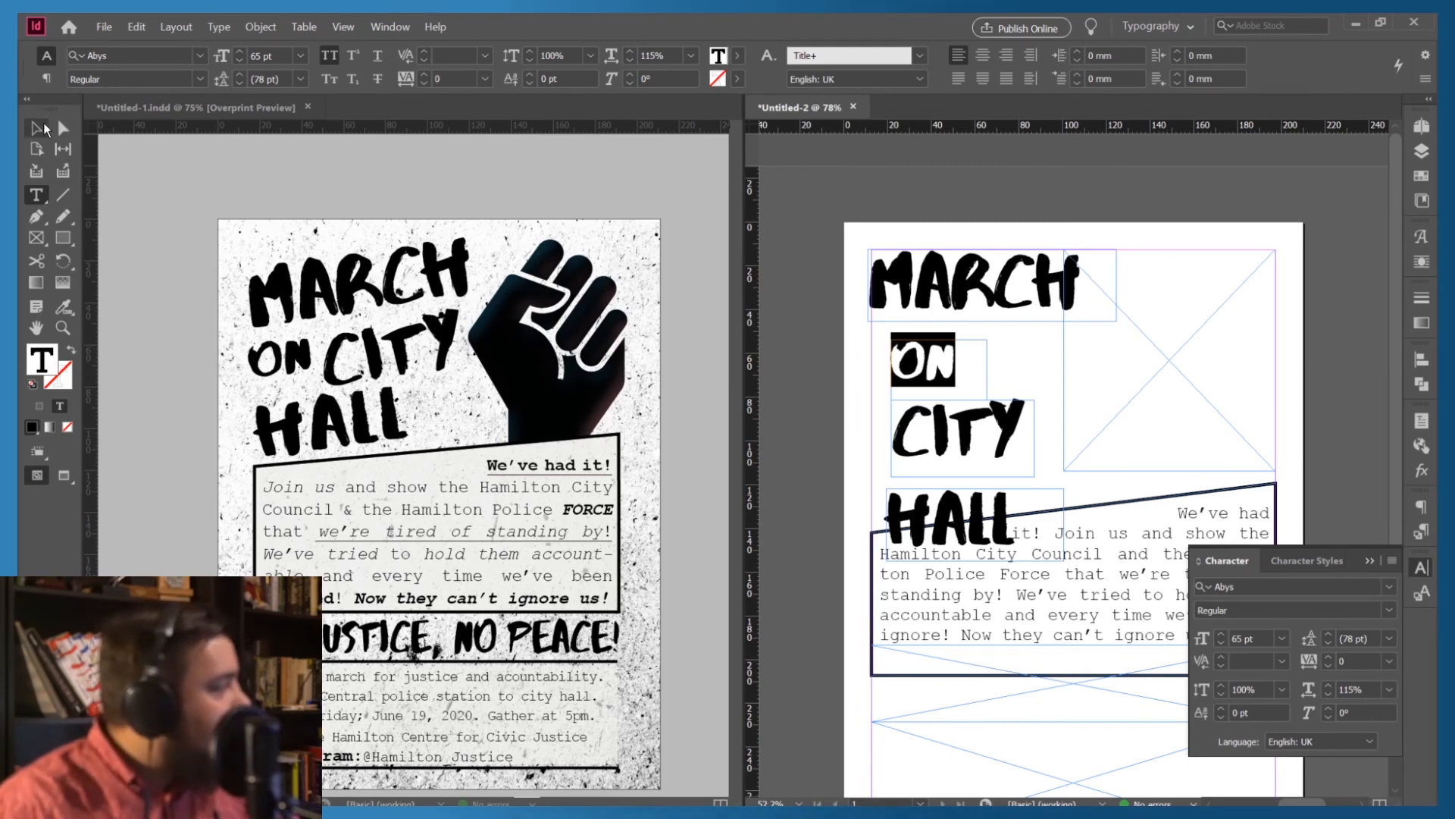
{"action": "left_click", "coordinate": [955, 300]}
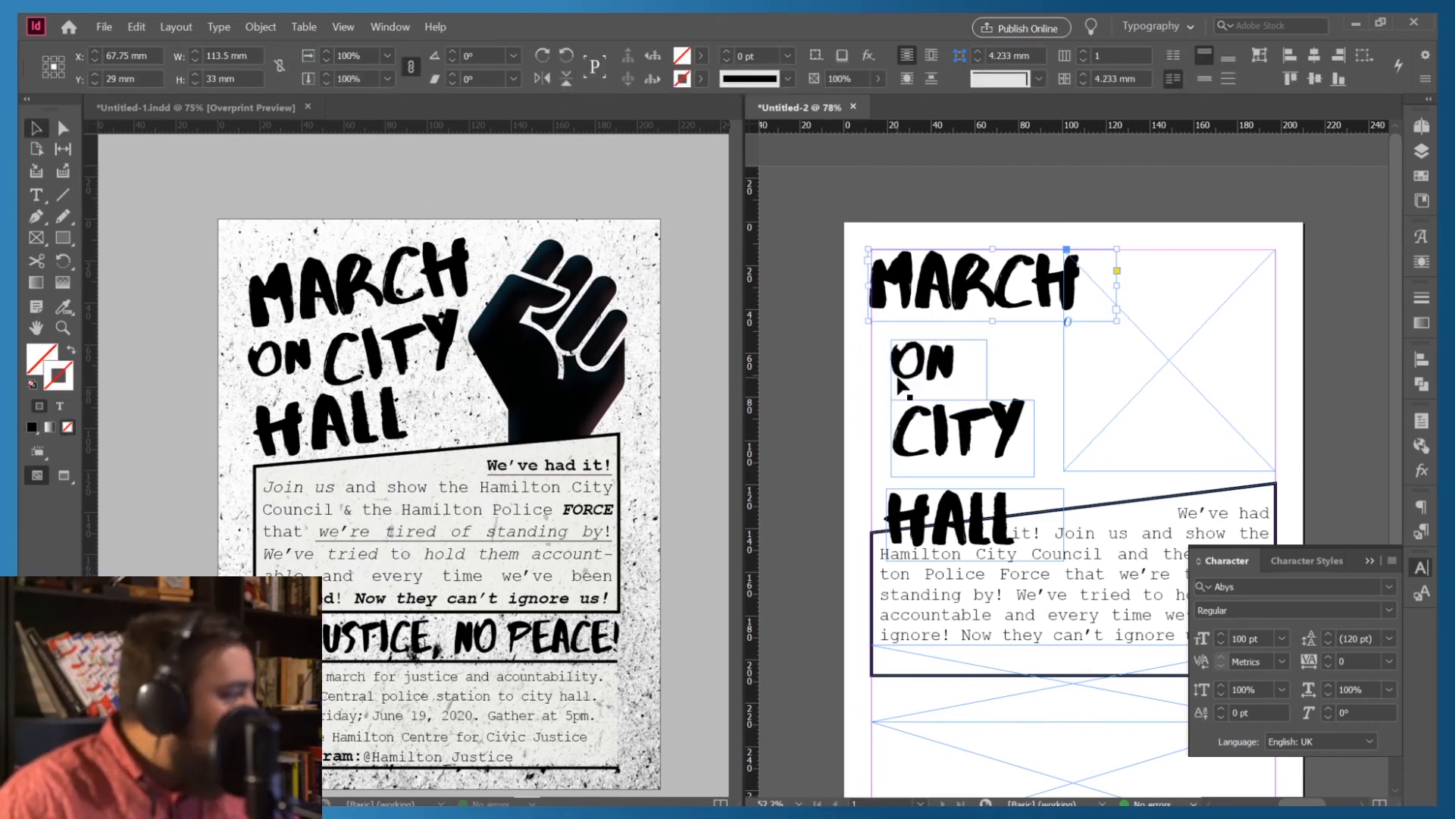
{"action": "left_click", "coordinate": [923, 372], "text": "shift"}
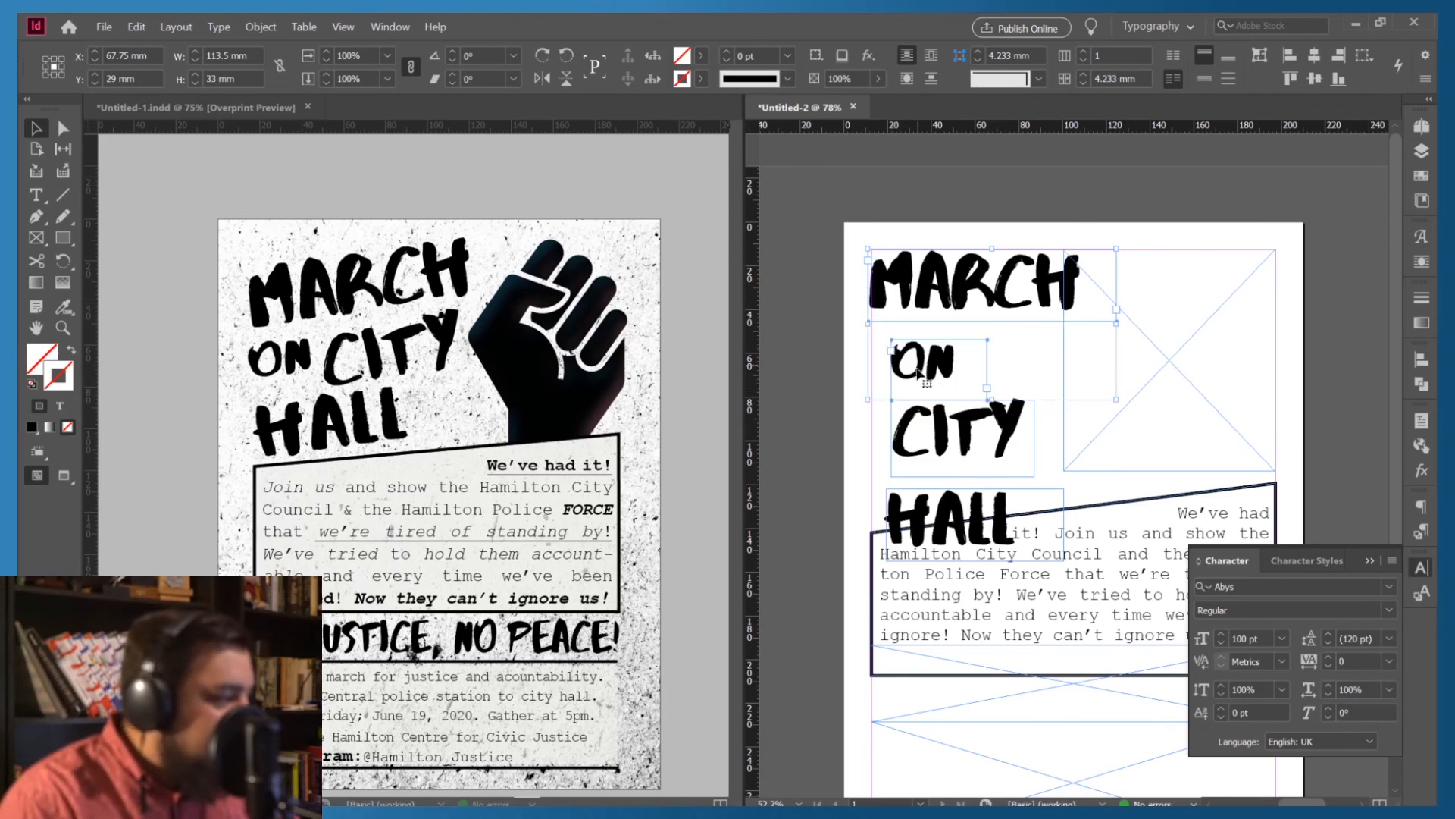
{"action": "left_click", "coordinate": [930, 434], "text": "shift"}
{"action": "left_click", "coordinate": [940, 507], "text": "shift"}
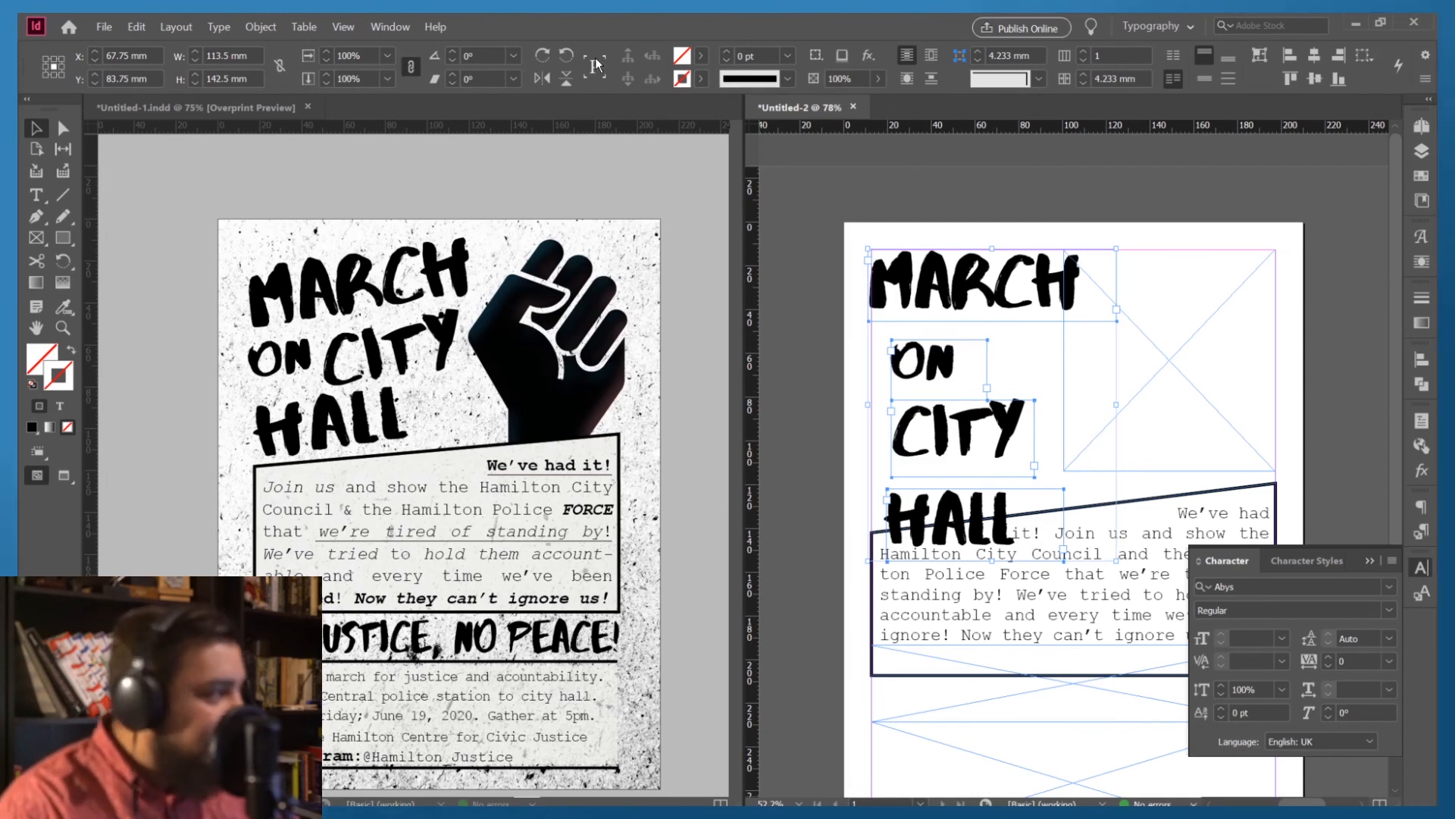
{"action": "left_click", "coordinate": [454, 52]}
{"action": "left_click", "coordinate": [453, 52]}
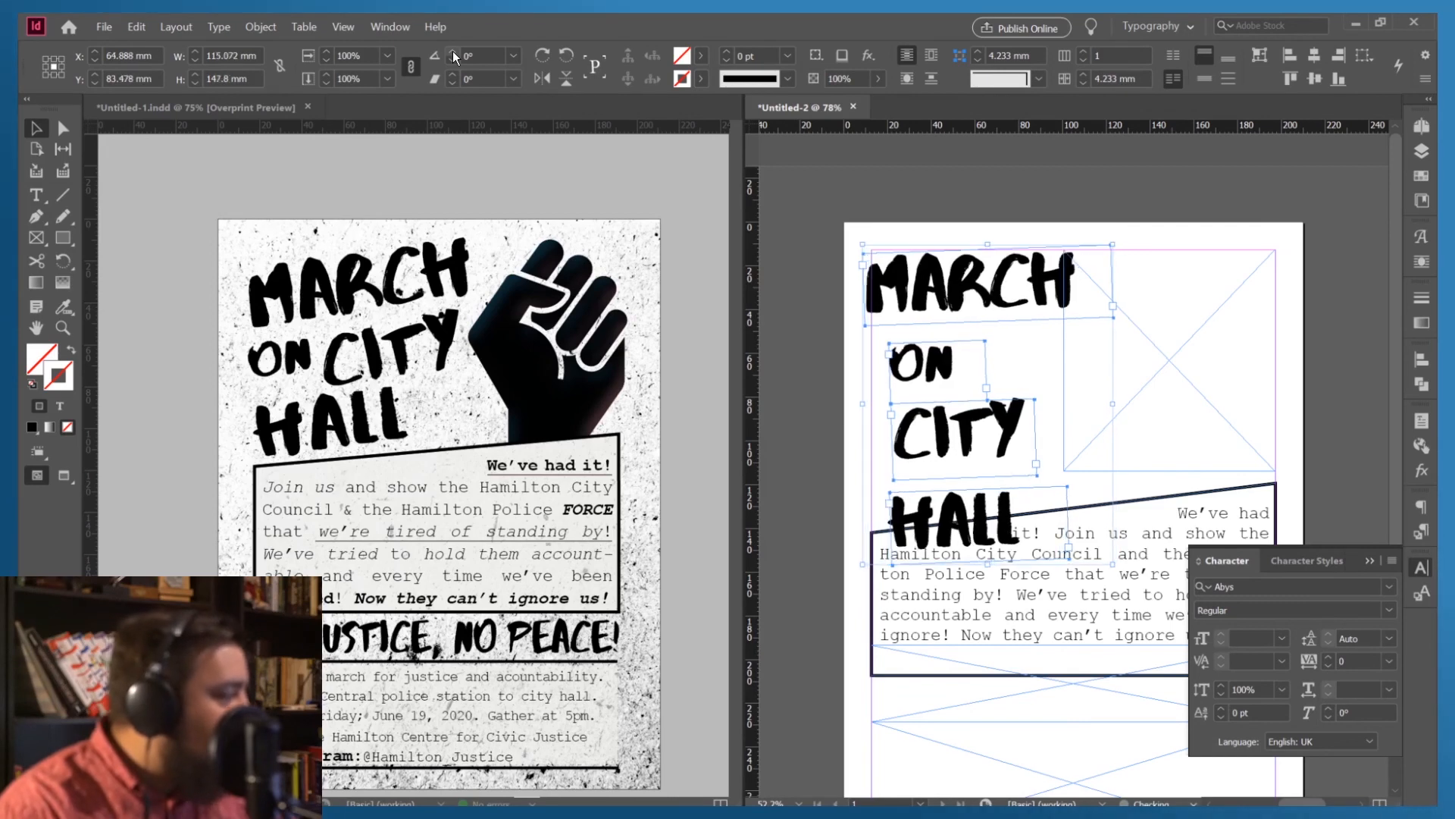
{"action": "left_click", "coordinate": [453, 51]}
{"action": "left_click", "coordinate": [453, 52]}
{"action": "left_click", "coordinate": [453, 52]}
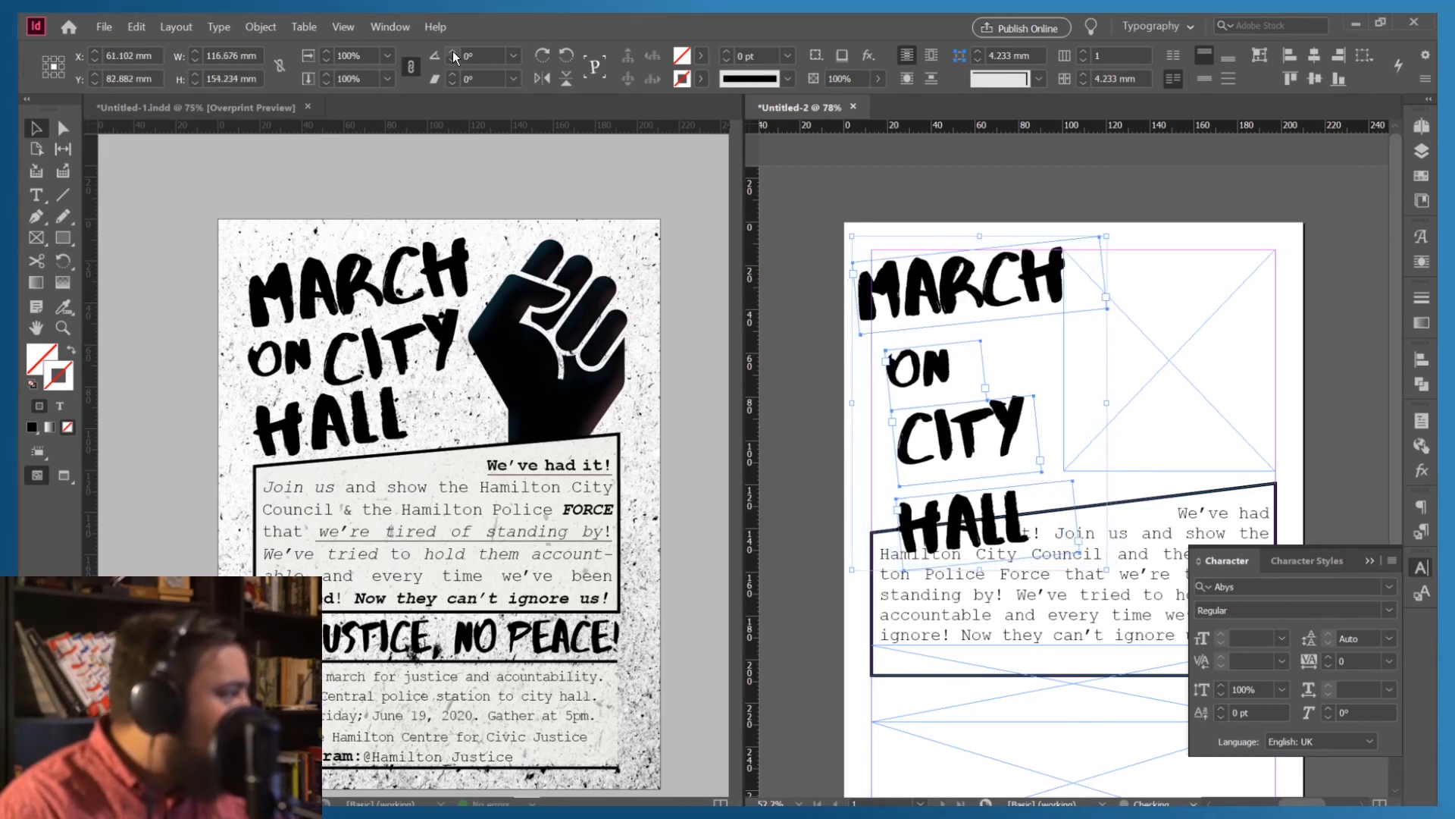
{"action": "left_click", "coordinate": [452, 52]}
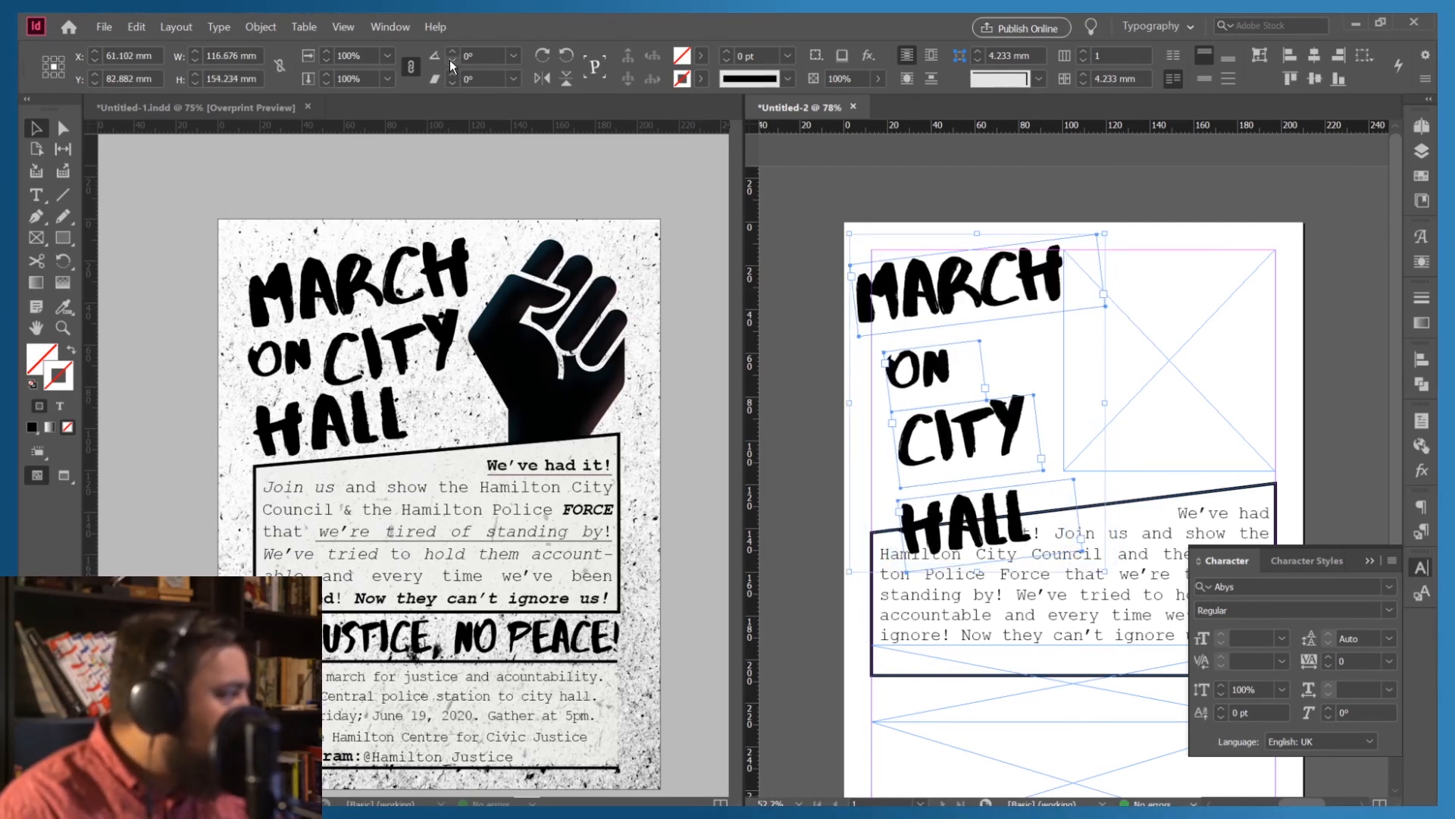
{"action": "left_click", "coordinate": [451, 61]}
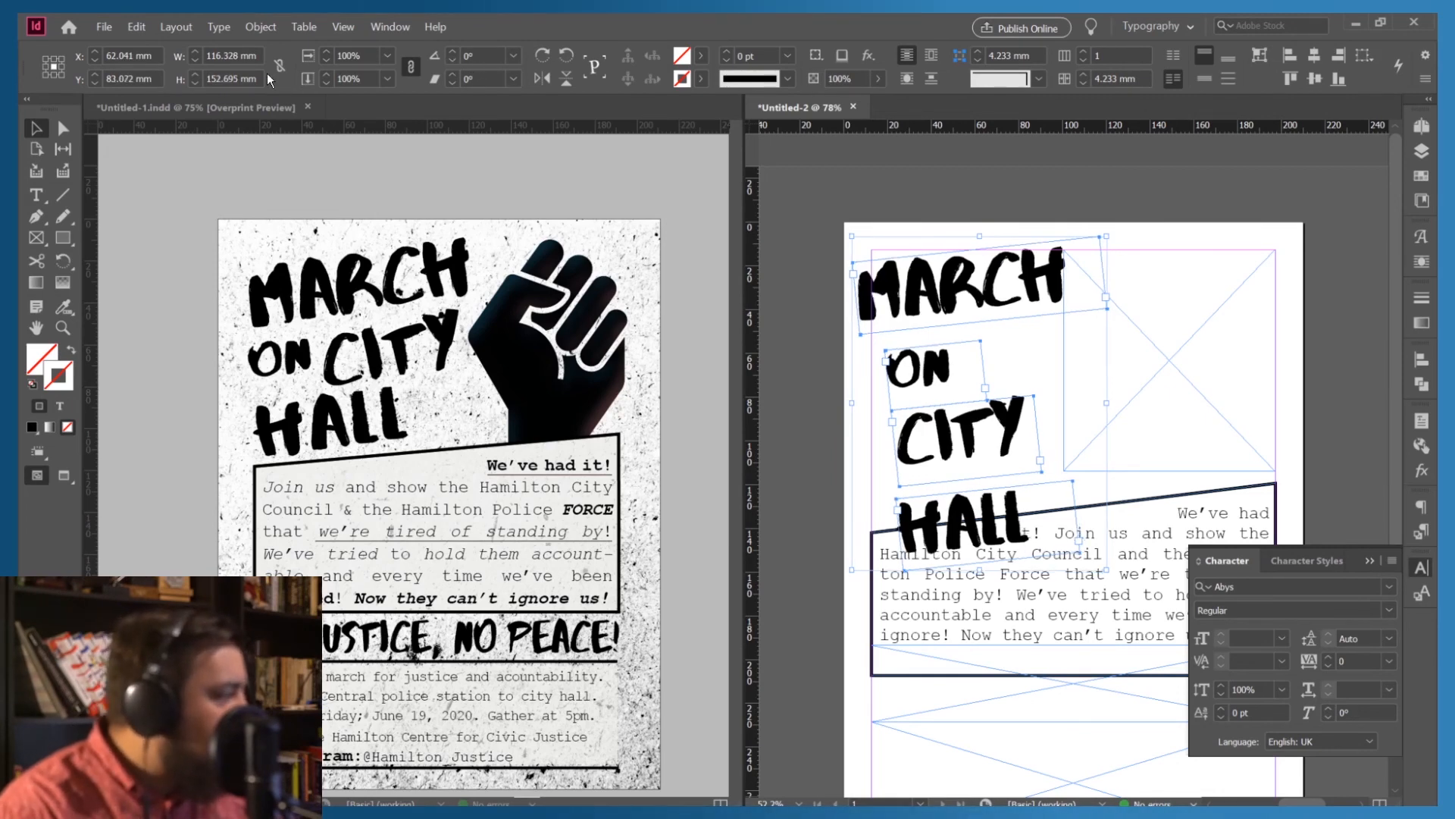
Arrange the tilted title frames with ON beneath MARCH, CITY beside ON, and HALL on the line below
{"action": "left_click", "coordinate": [156, 169]}
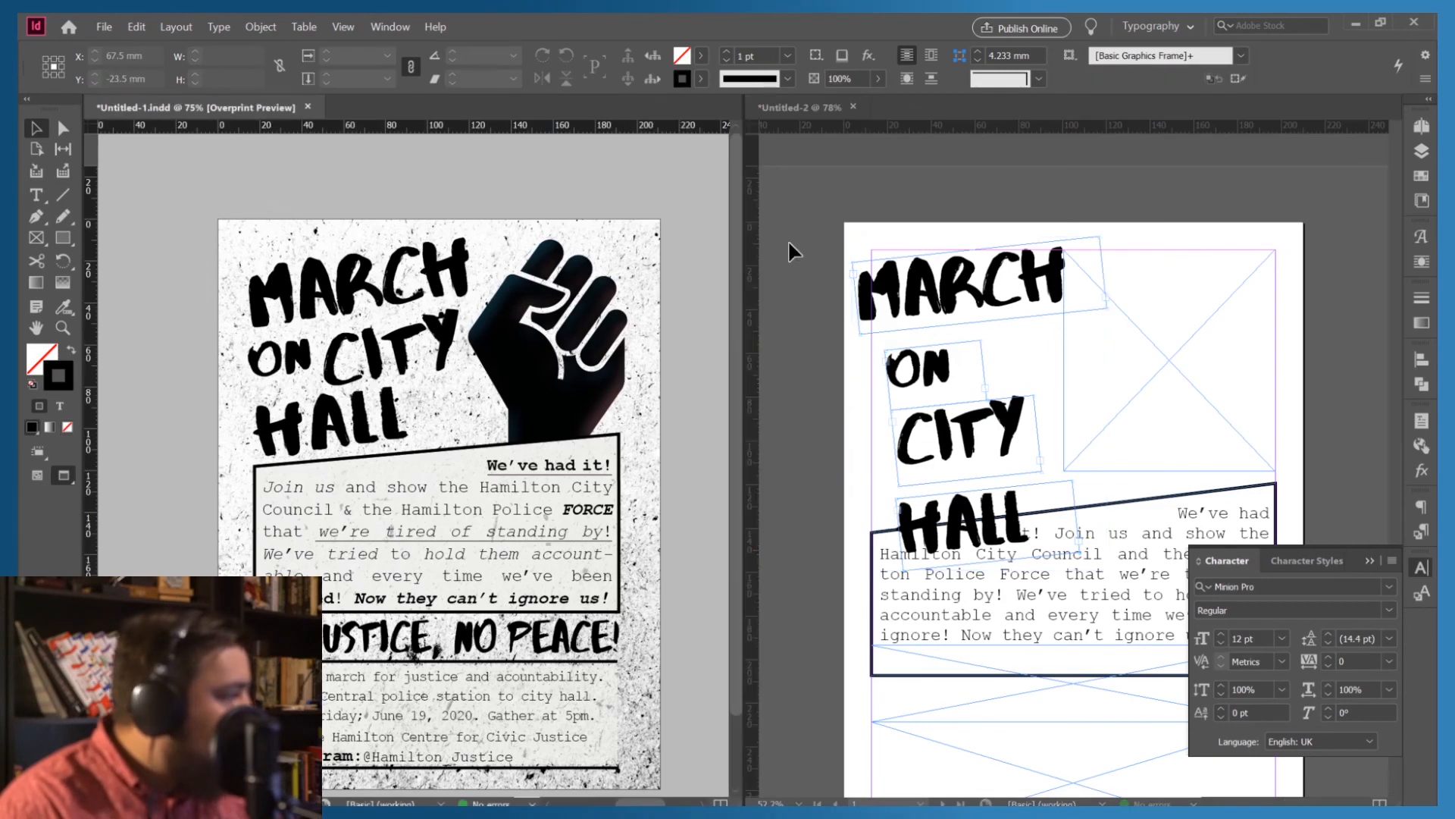
{"action": "left_click", "coordinate": [808, 275]}
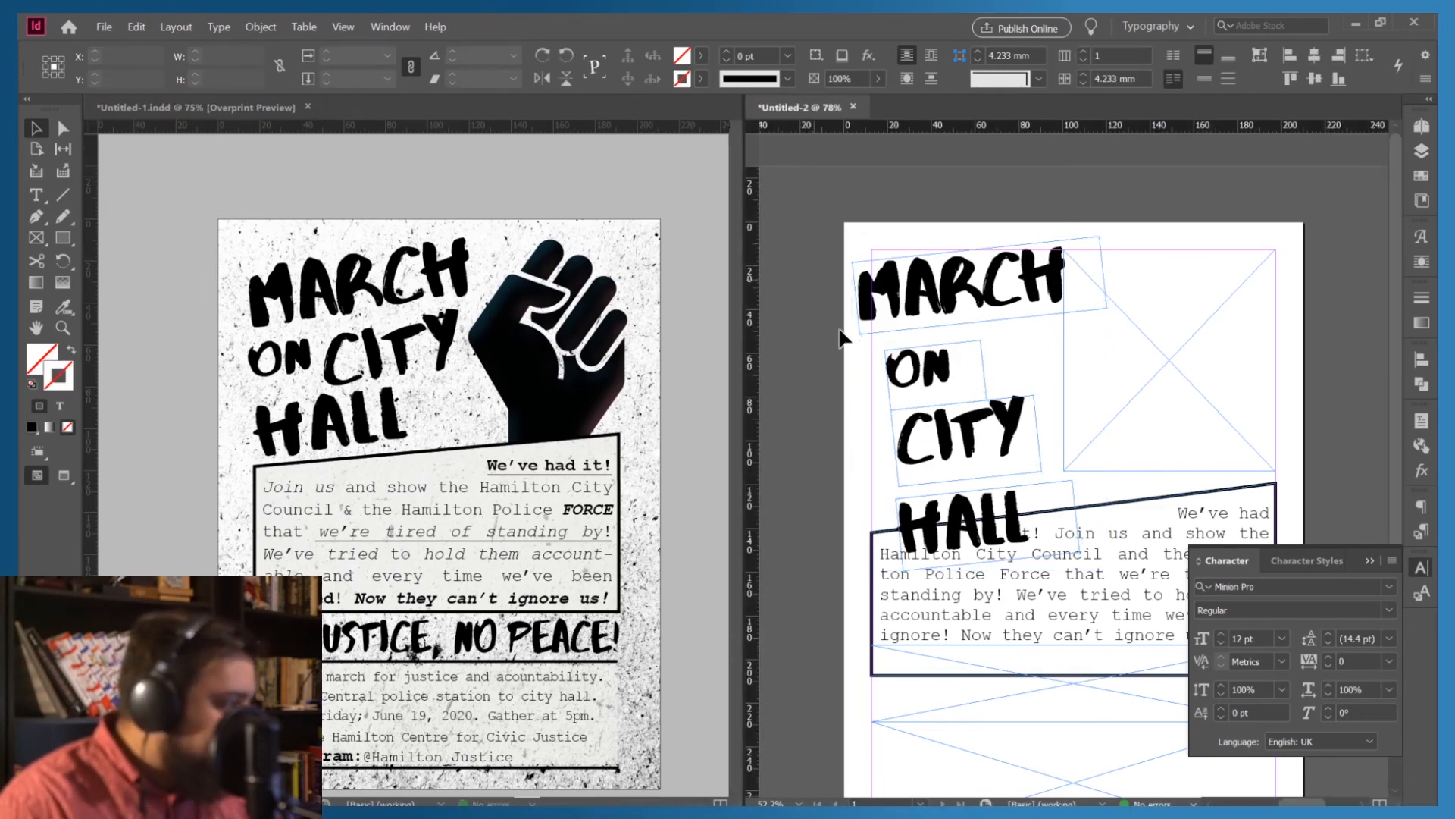
{"action": "left_click", "coordinate": [910, 365]}
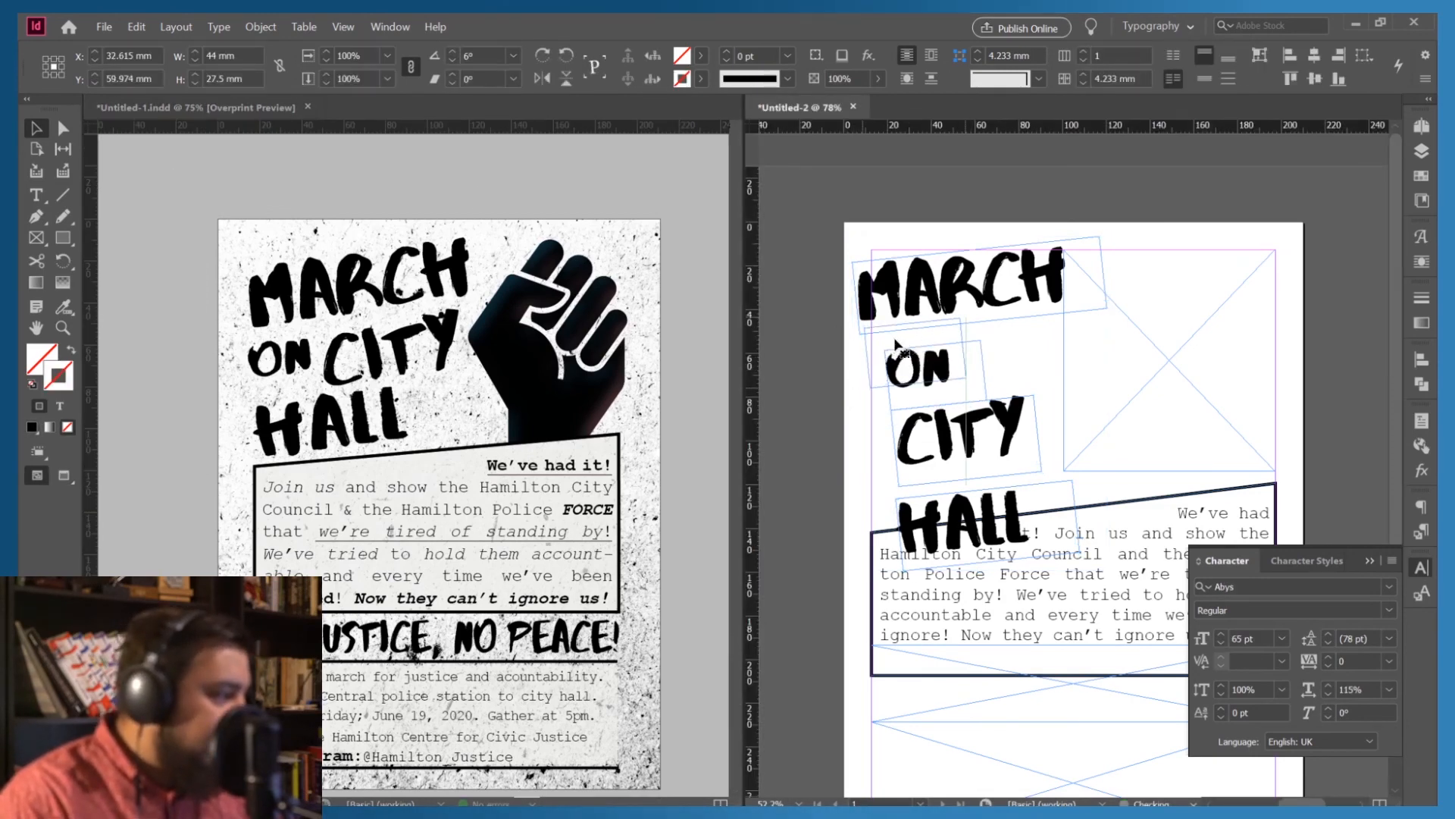
{"action": "left_click_drag", "start_coordinate": [897, 345], "coordinate": [1007, 342]}
{"action": "left_click_drag", "start_coordinate": [961, 504], "coordinate": [958, 413]}
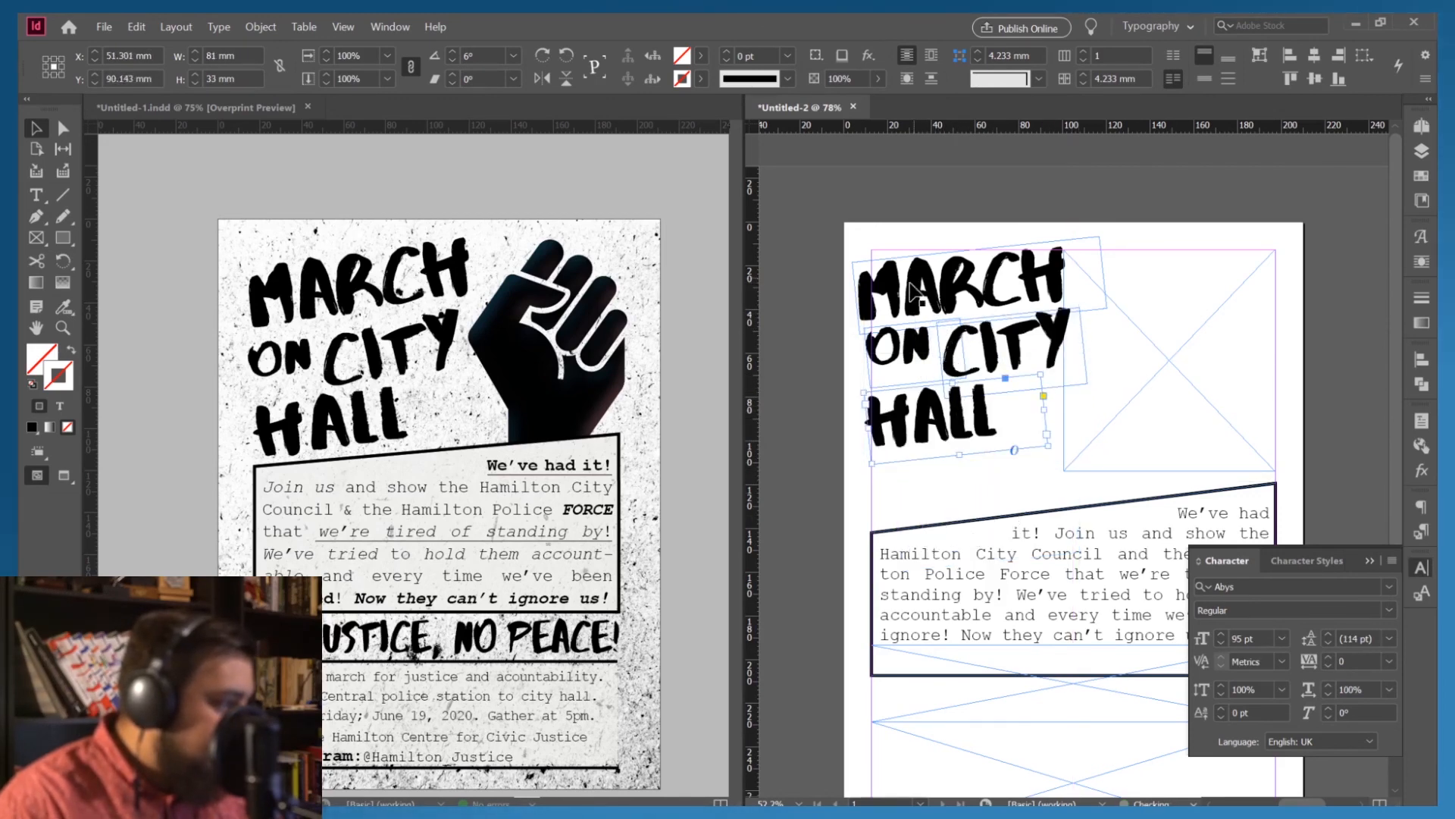
Stretch the four title frames together downward to an overall height of about 112 mm, spreading out the lines
{"action": "left_click_drag", "start_coordinate": [871, 232], "coordinate": [1029, 453]}
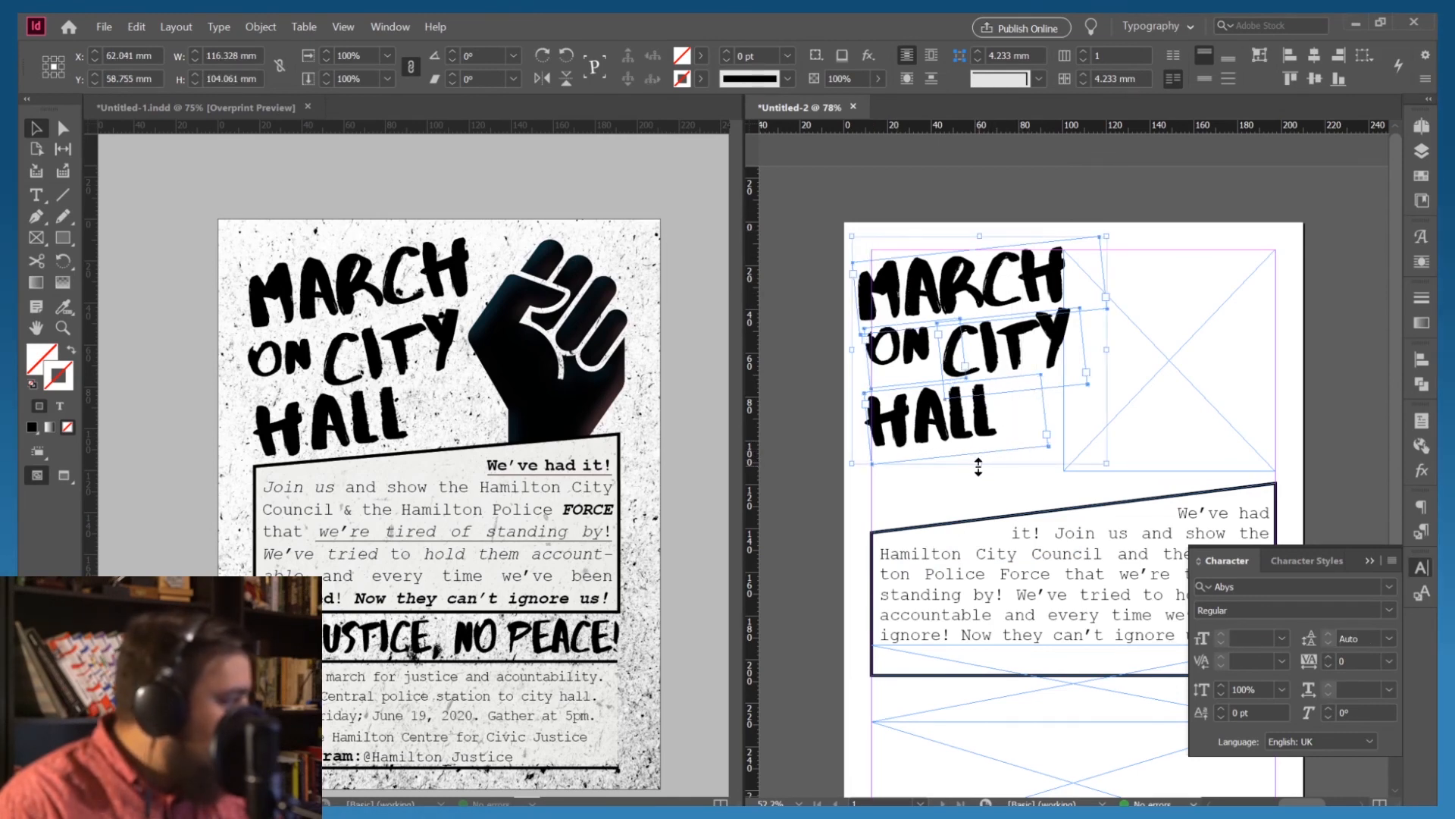
{"action": "left_click_drag", "start_coordinate": [978, 466], "coordinate": [978, 479]}
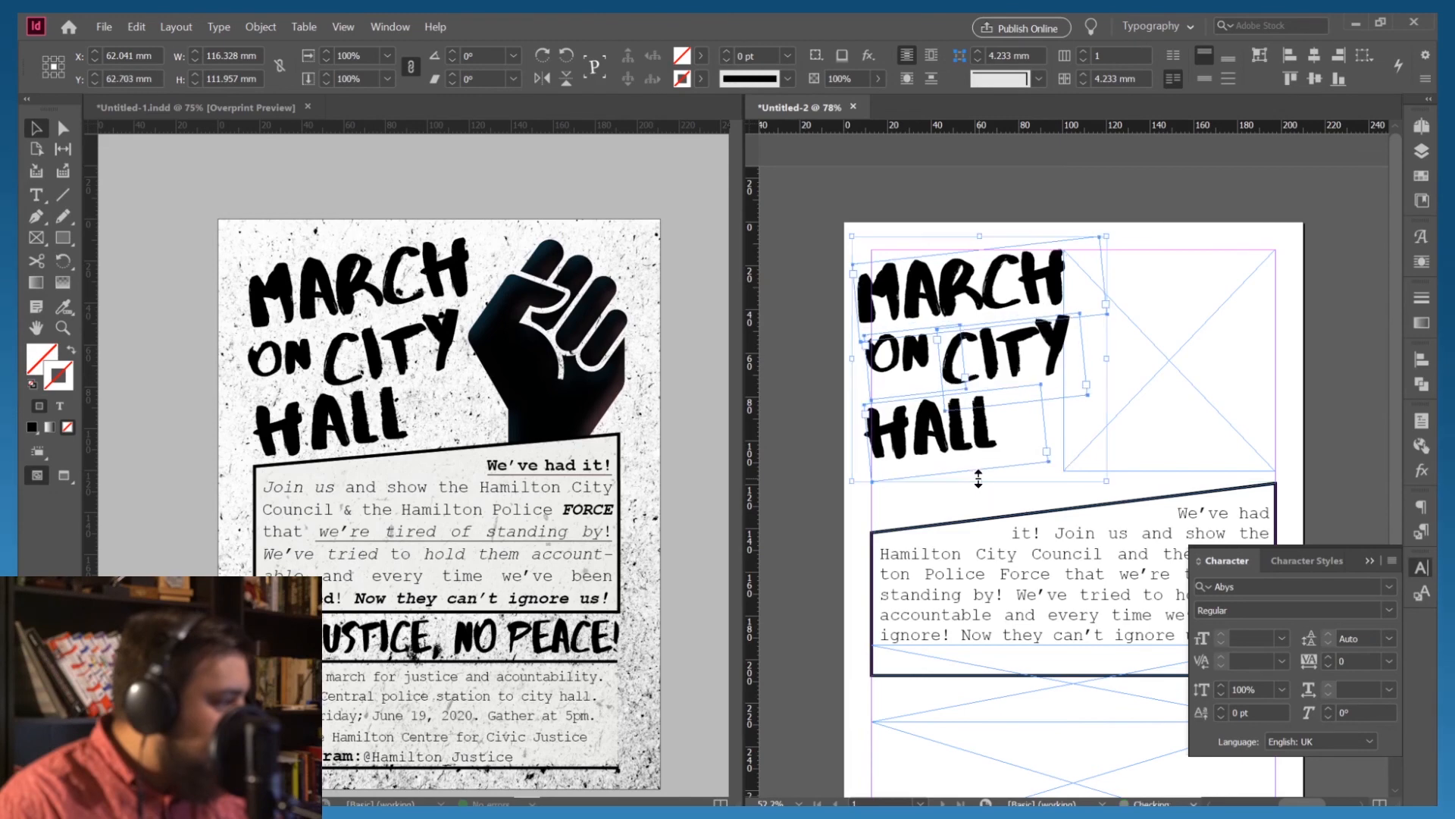
Nudge the ON frame slightly down to line it up with CITY
{"action": "double_click", "coordinate": [898, 363]}
{"action": "key", "text": "Down"}
{"action": "key", "text": "Down"}
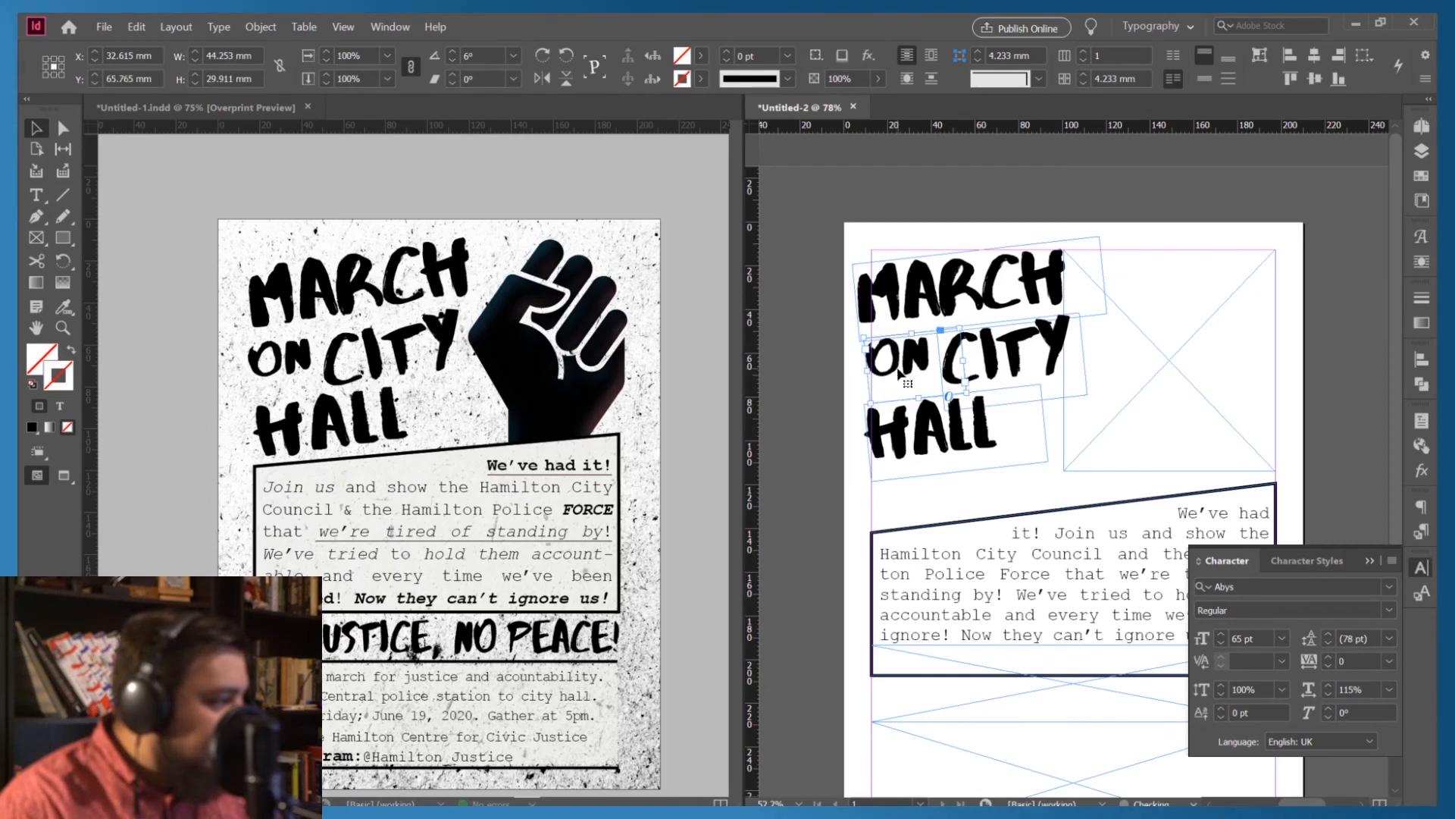
Nudge all four title frames together right and down to about X 65.8 mm, Y 64 mm
{"action": "left_click", "coordinate": [864, 239]}
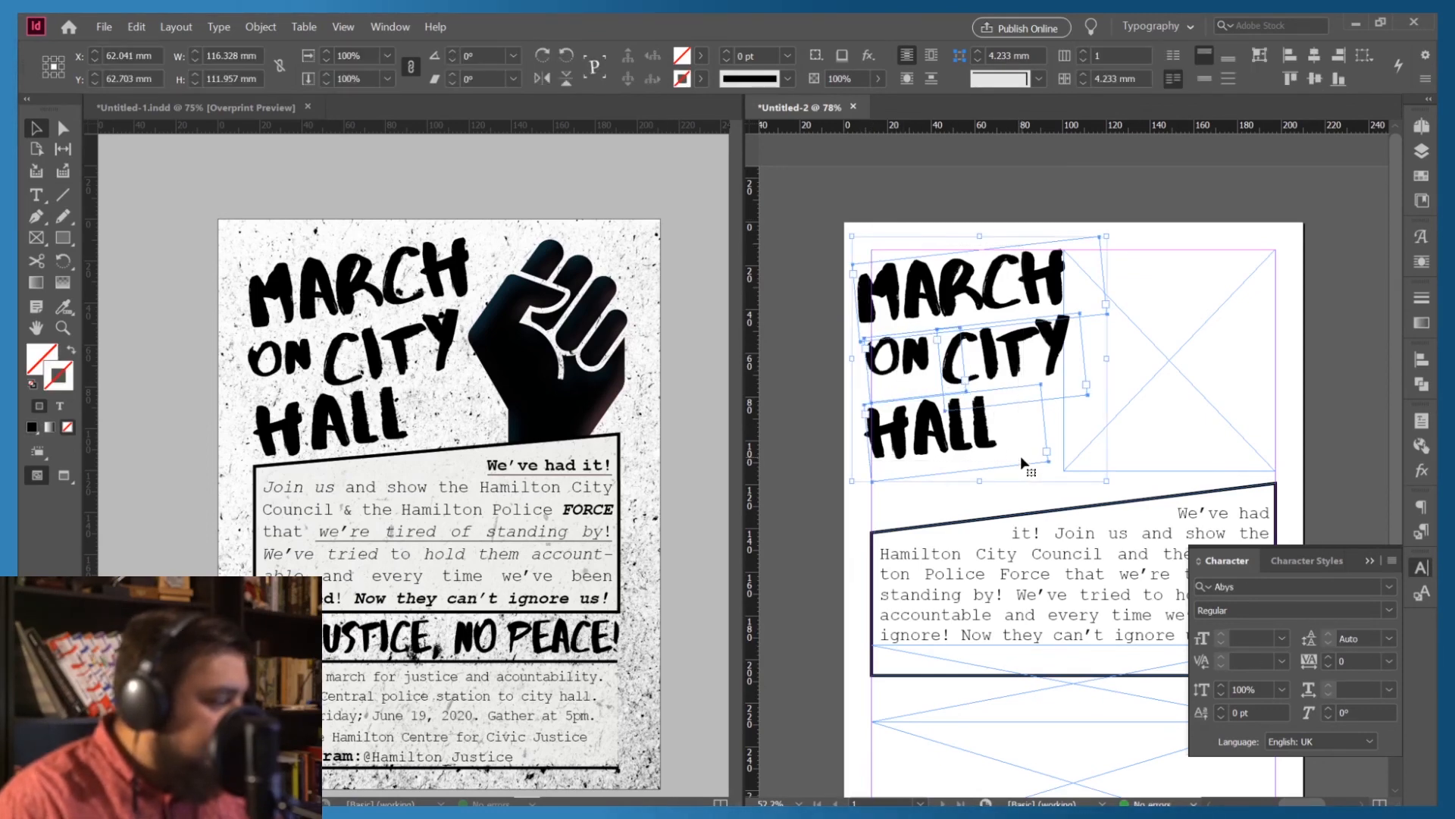
{"action": "key", "text": "Right"}
{"action": "key", "text": "Right"}
{"action": "key", "text": "Right"}
{"action": "key", "text": "Right"}
{"action": "key", "text": "Right"}
{"action": "key", "text": "Right"}
{"action": "key", "text": "Right"}
{"action": "key", "text": "Right"}
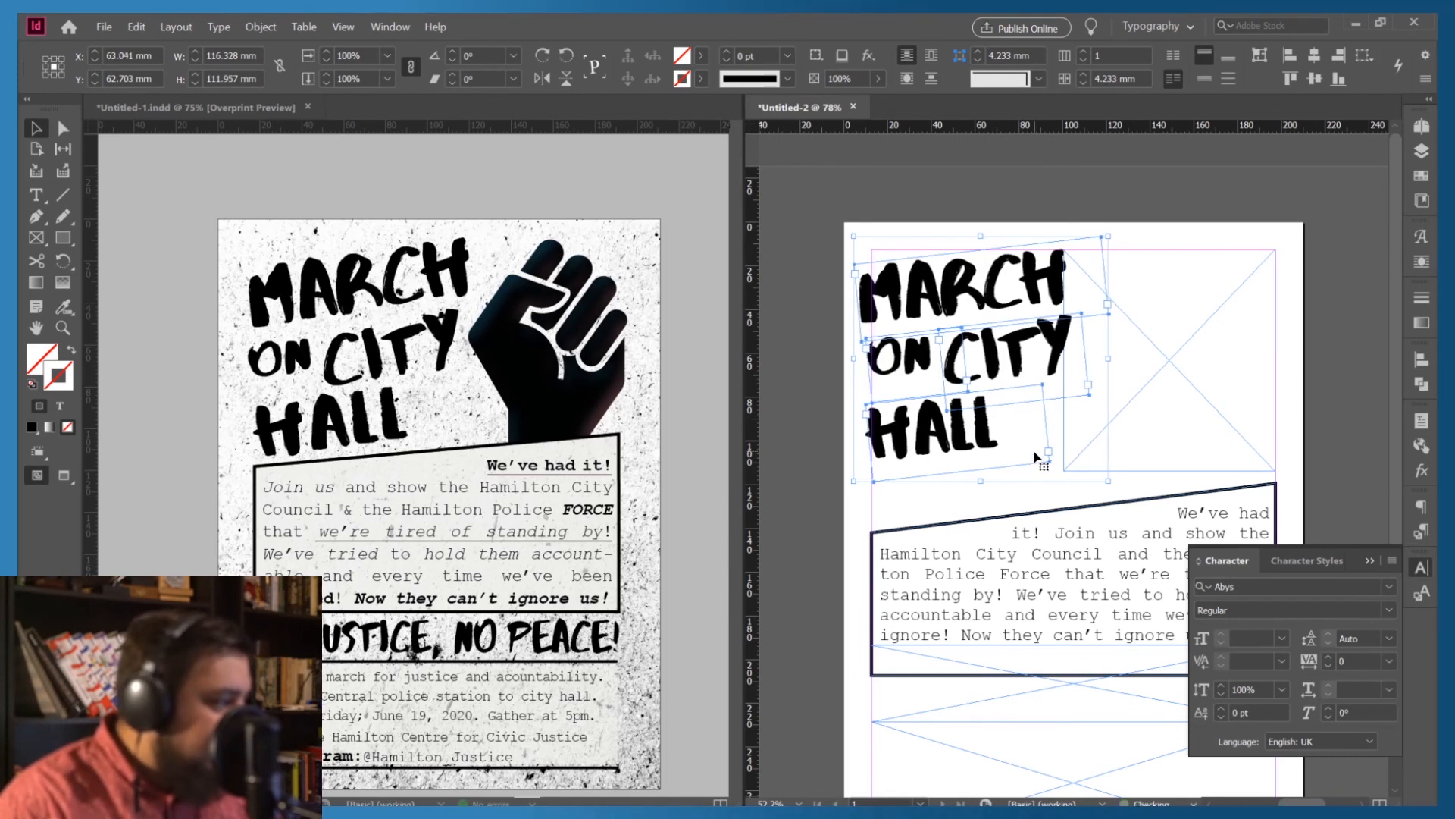
{"action": "key", "text": "Right"}
{"action": "key", "text": "Right"}
{"action": "key", "text": "Right"}
{"action": "key", "text": "Down"}
{"action": "key", "text": "Down"}
{"action": "key", "text": "Down"}
{"action": "key", "text": "Down"}
{"action": "key", "text": "Down"}
{"action": "key", "text": "Down"}
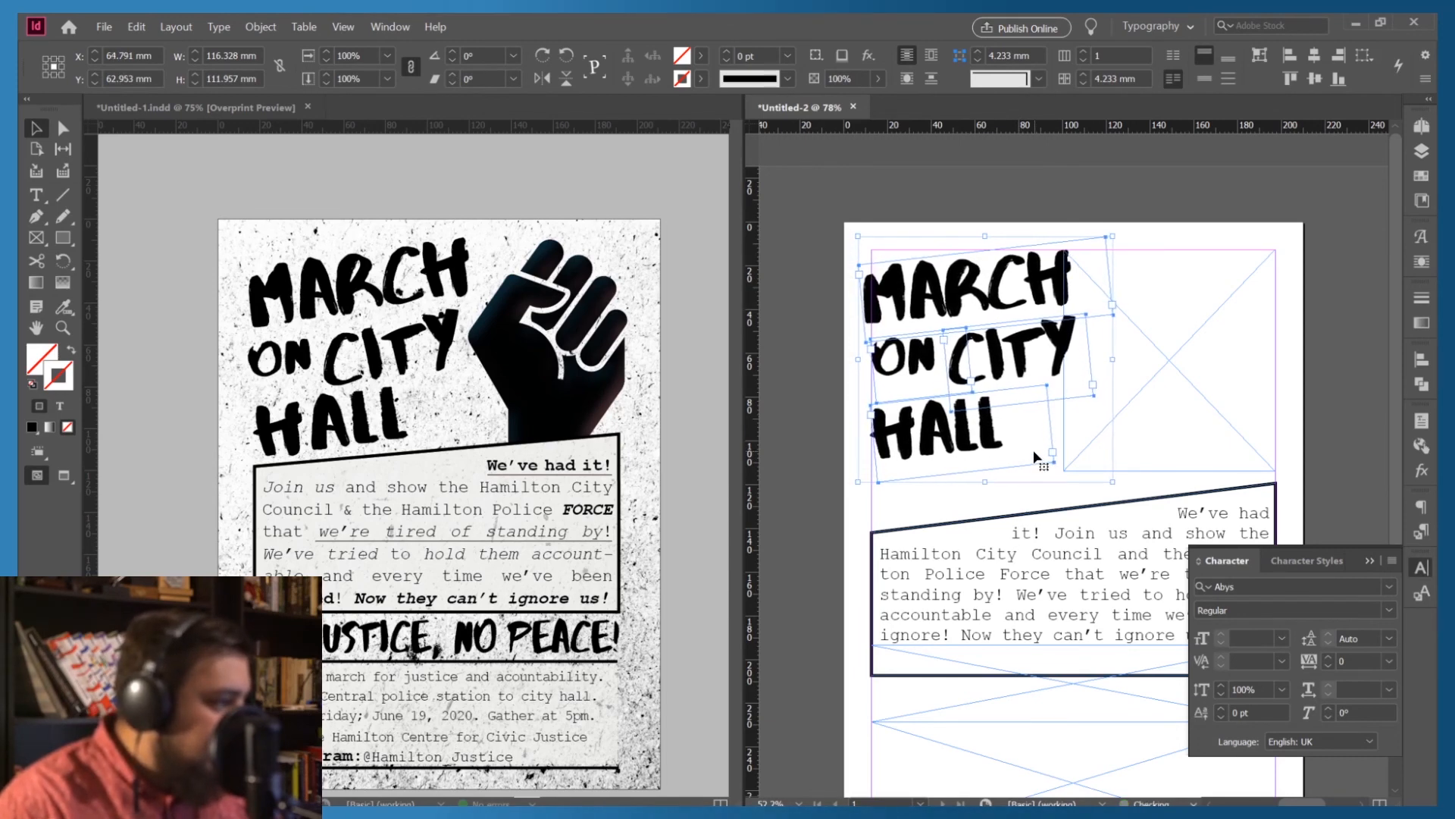
{"action": "key", "text": "Right"}
{"action": "key", "text": "Right"}
{"action": "key", "text": "Right"}
{"action": "key", "text": "Right"}
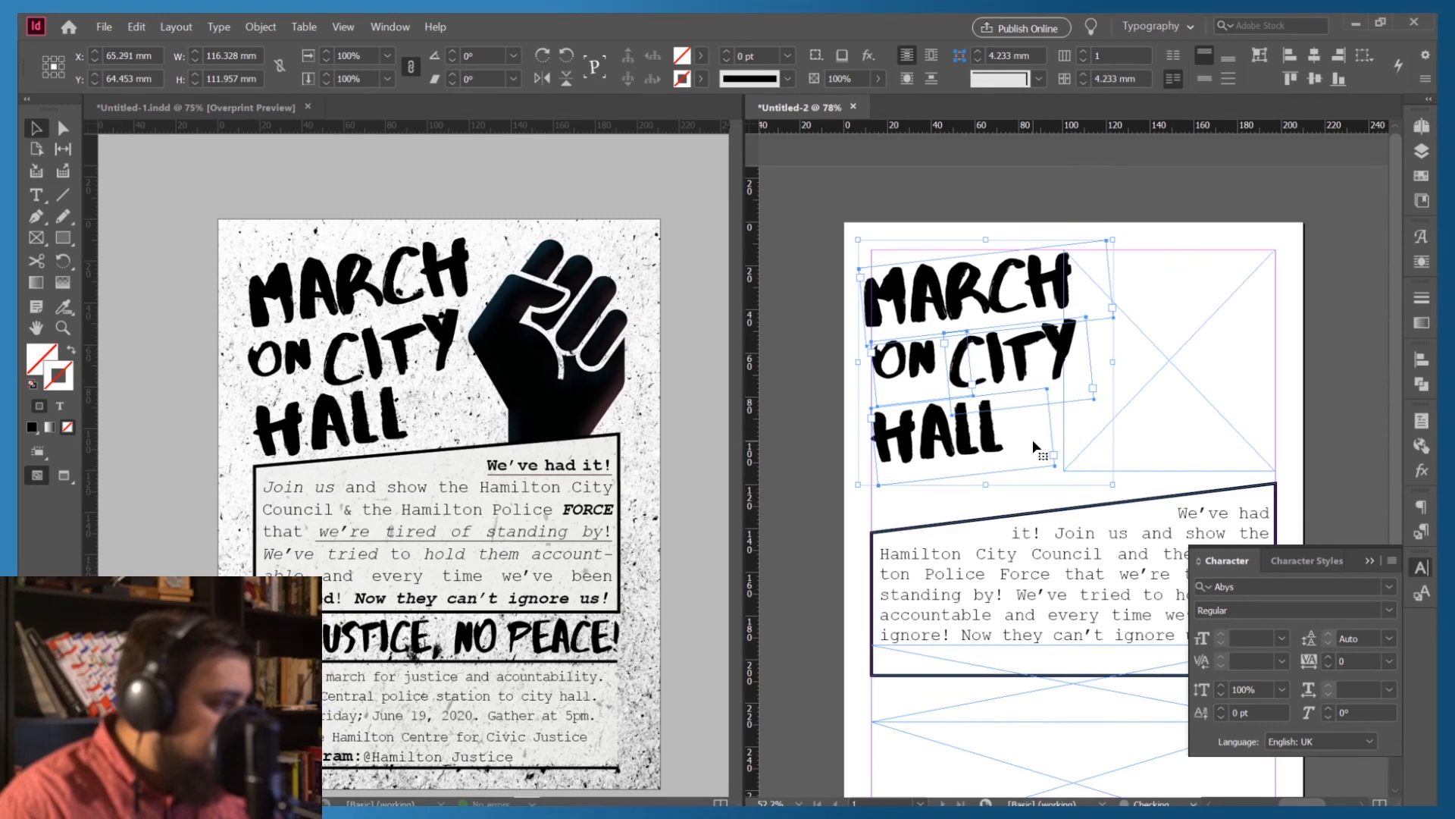
{"action": "key", "text": "Up"}
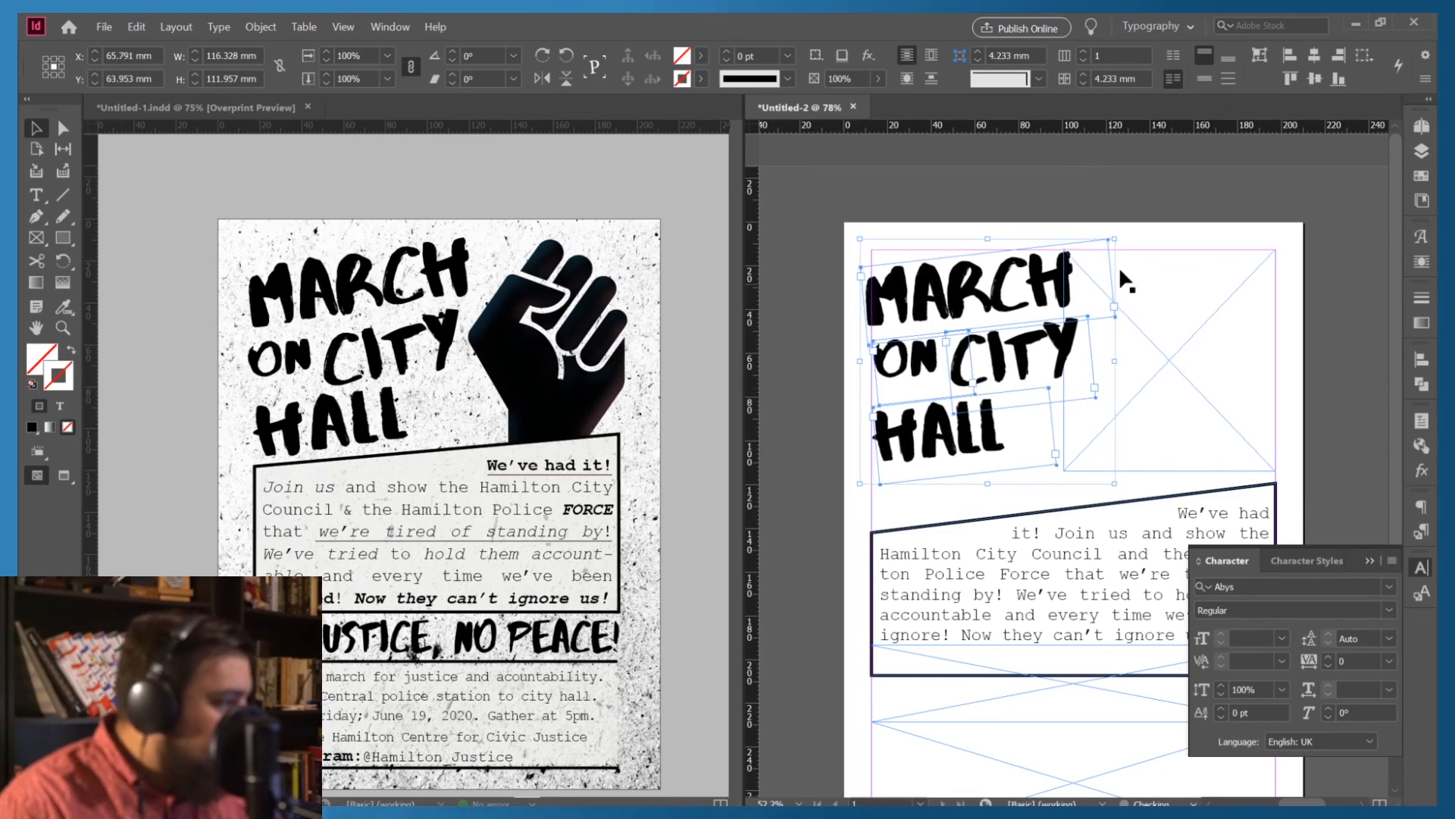
Preview the page without frame edges and align the left edges of the MARCH, ON and HALL title frames
{"action": "left_click", "coordinate": [1149, 211]}
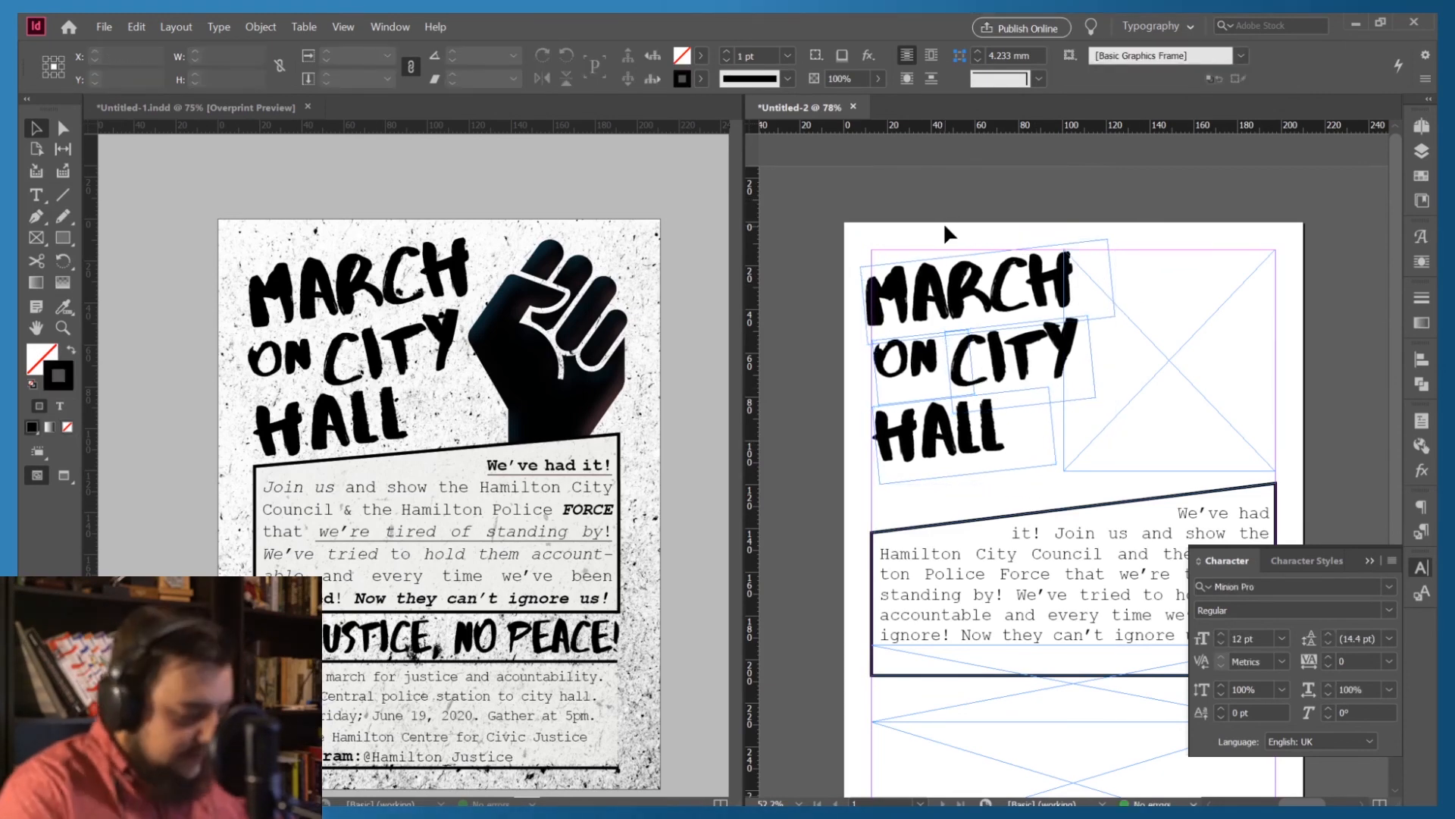
{"action": "key", "text": "w"}
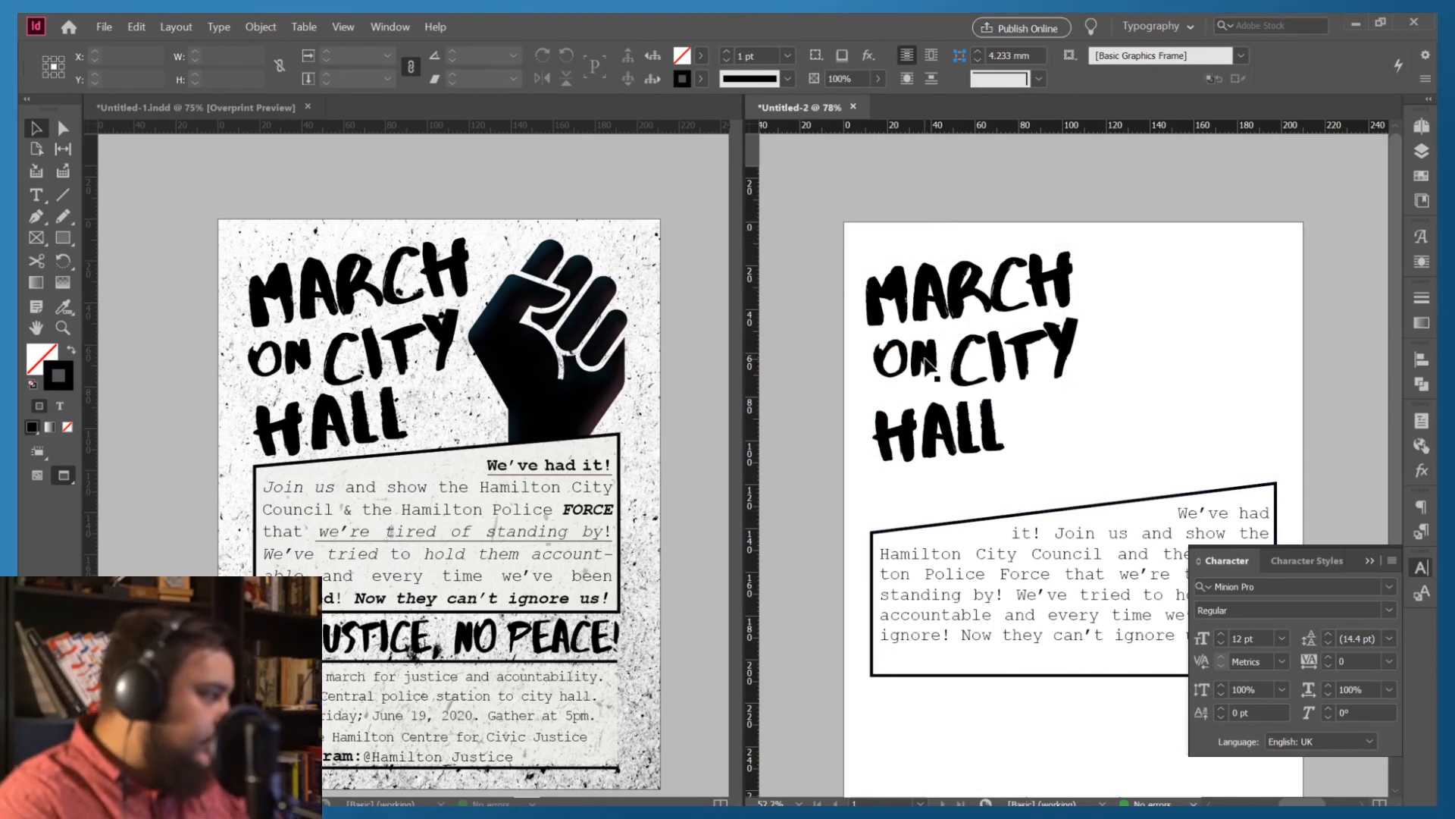
{"action": "left_click", "coordinate": [912, 312]}
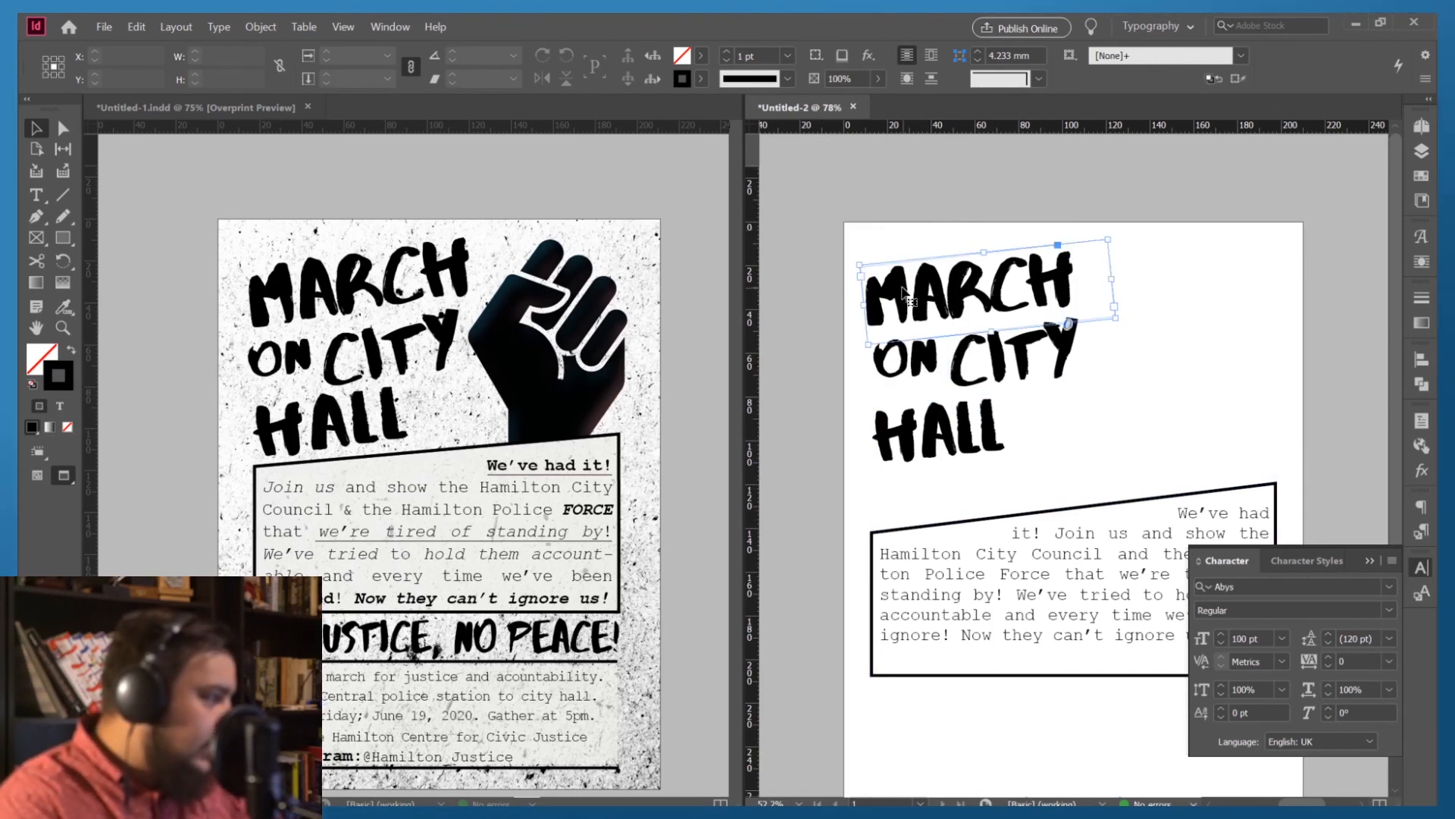
{"action": "left_click", "coordinate": [926, 374], "text": "shift"}
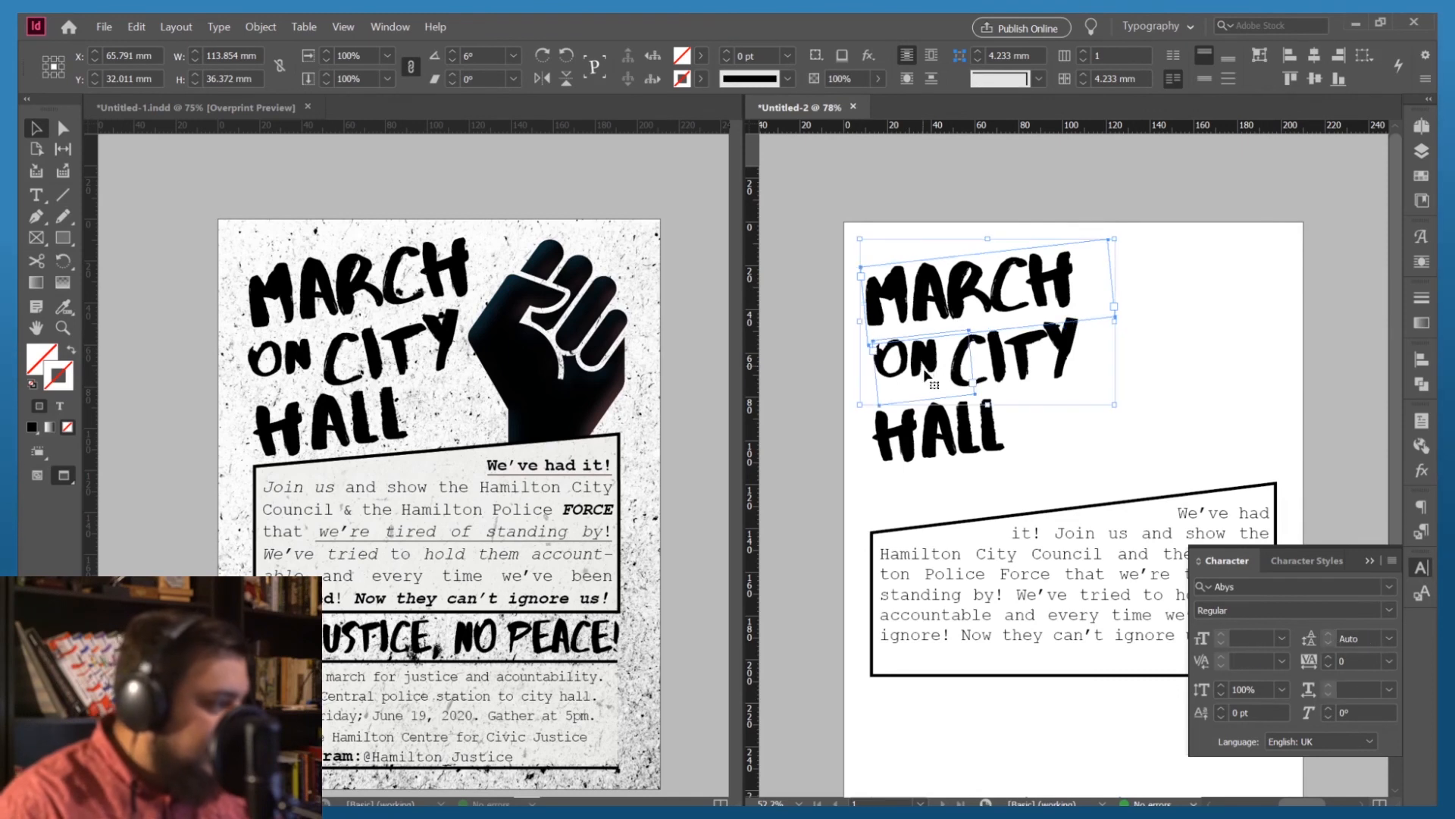
{"action": "left_click", "coordinate": [940, 435], "text": "shift"}
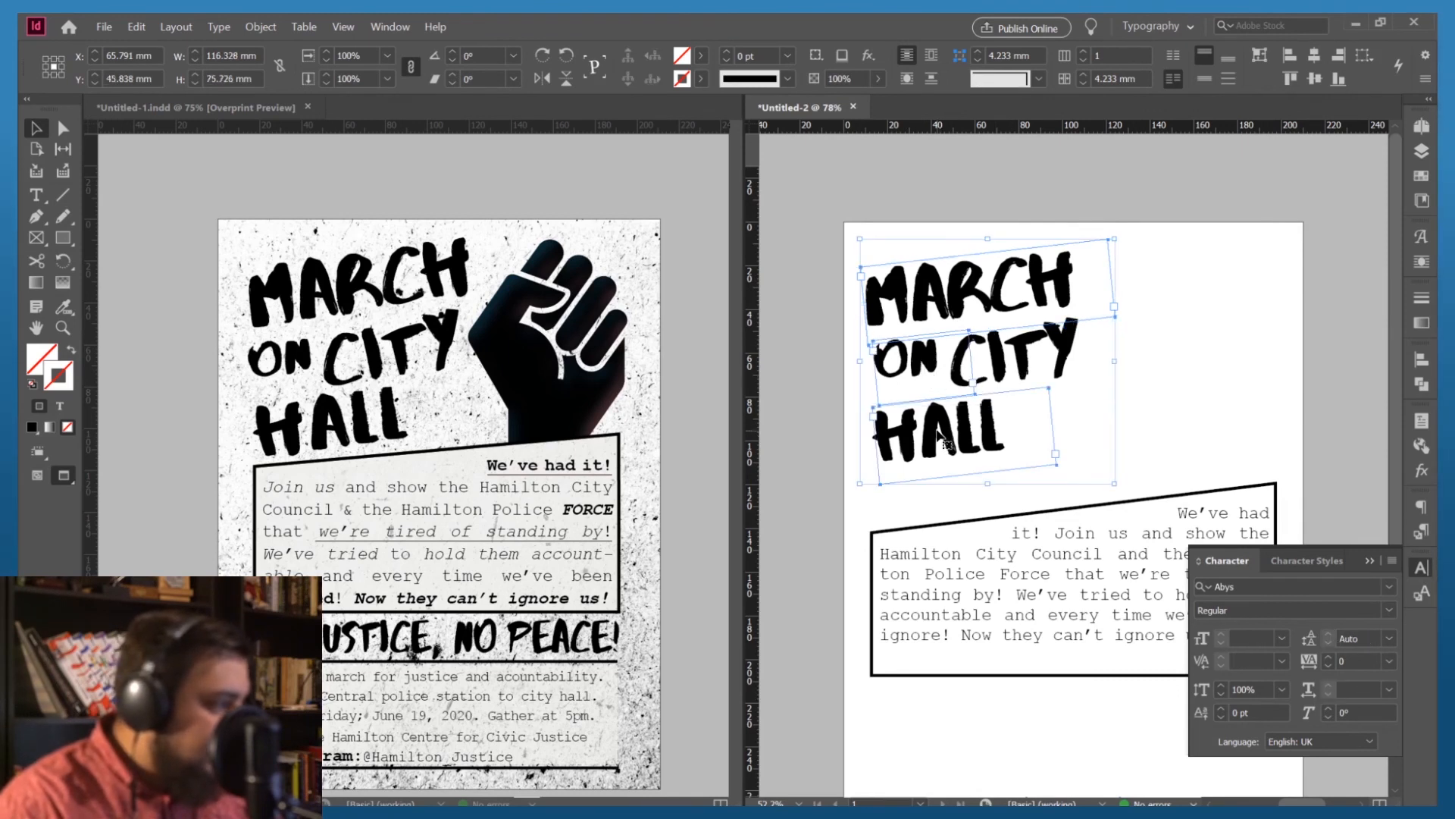
{"action": "left_click", "coordinate": [1423, 361]}
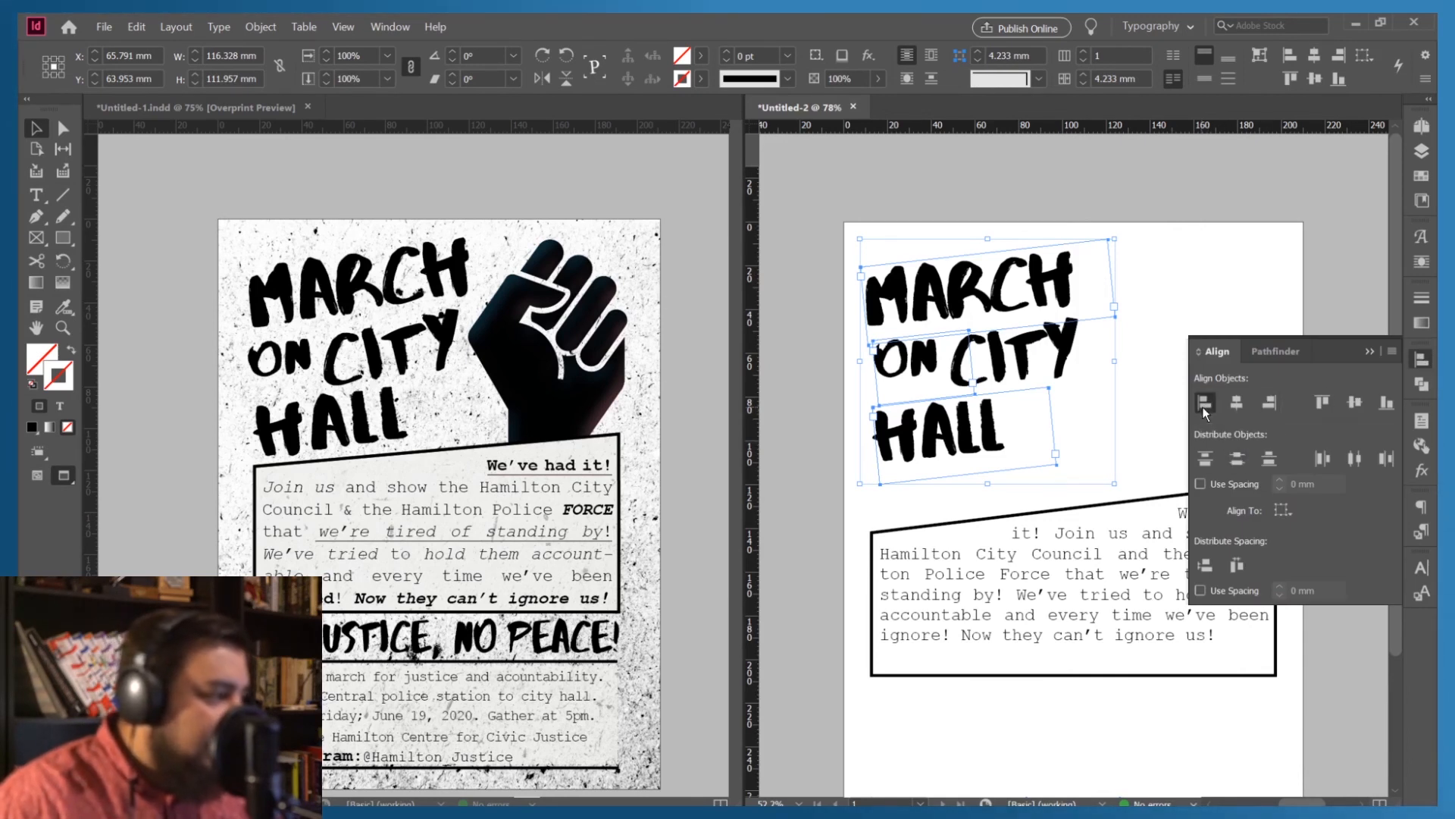
{"action": "left_click", "coordinate": [1203, 407]}
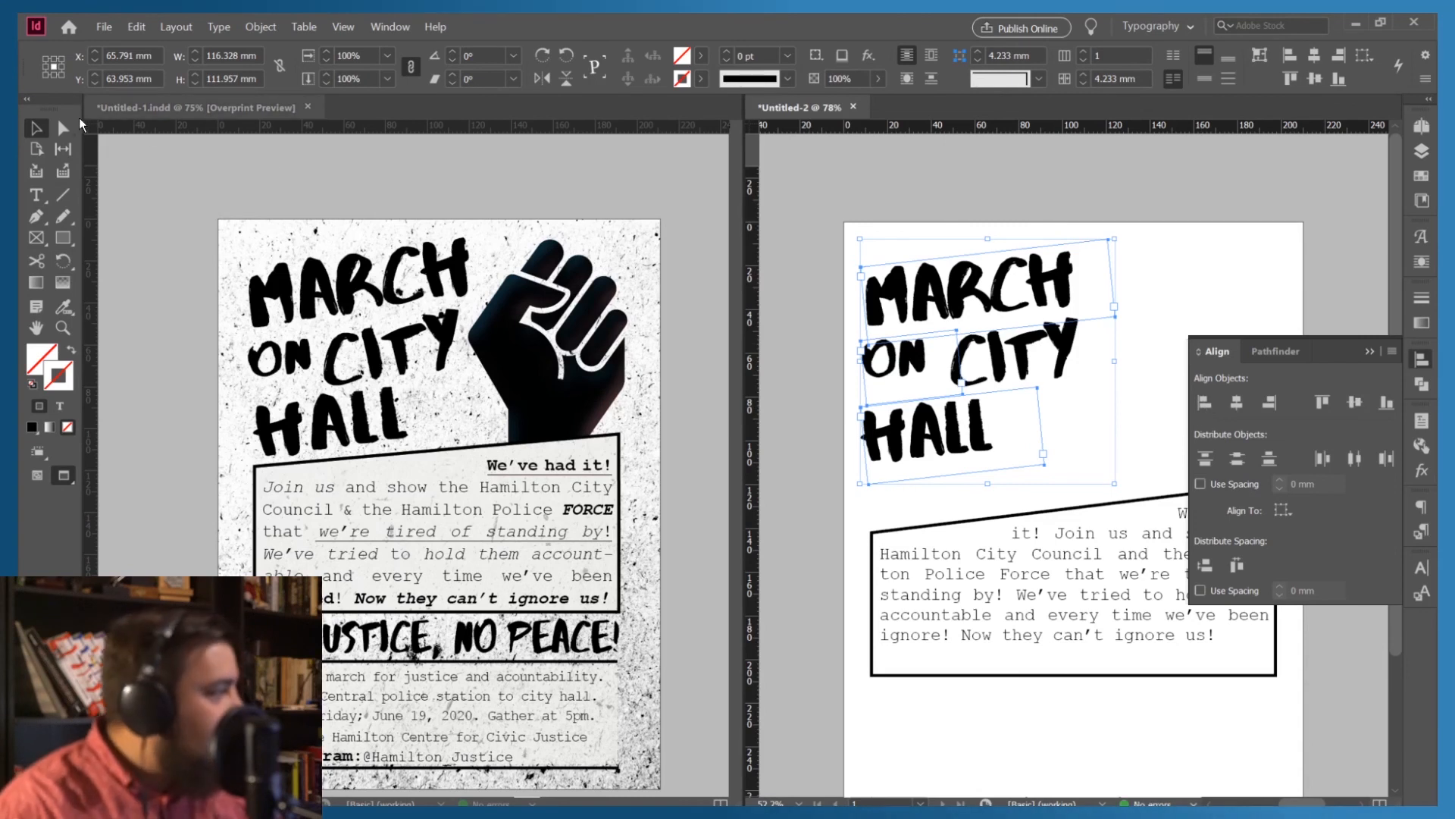
Nudge the MARCH, ON and HALL frames together right to about X 73.5 mm, inside the page margin, and deselect them
{"action": "key", "text": "shift+Right"}
{"action": "key", "text": "shift+Right"}
{"action": "key", "text": "shift+Right"}
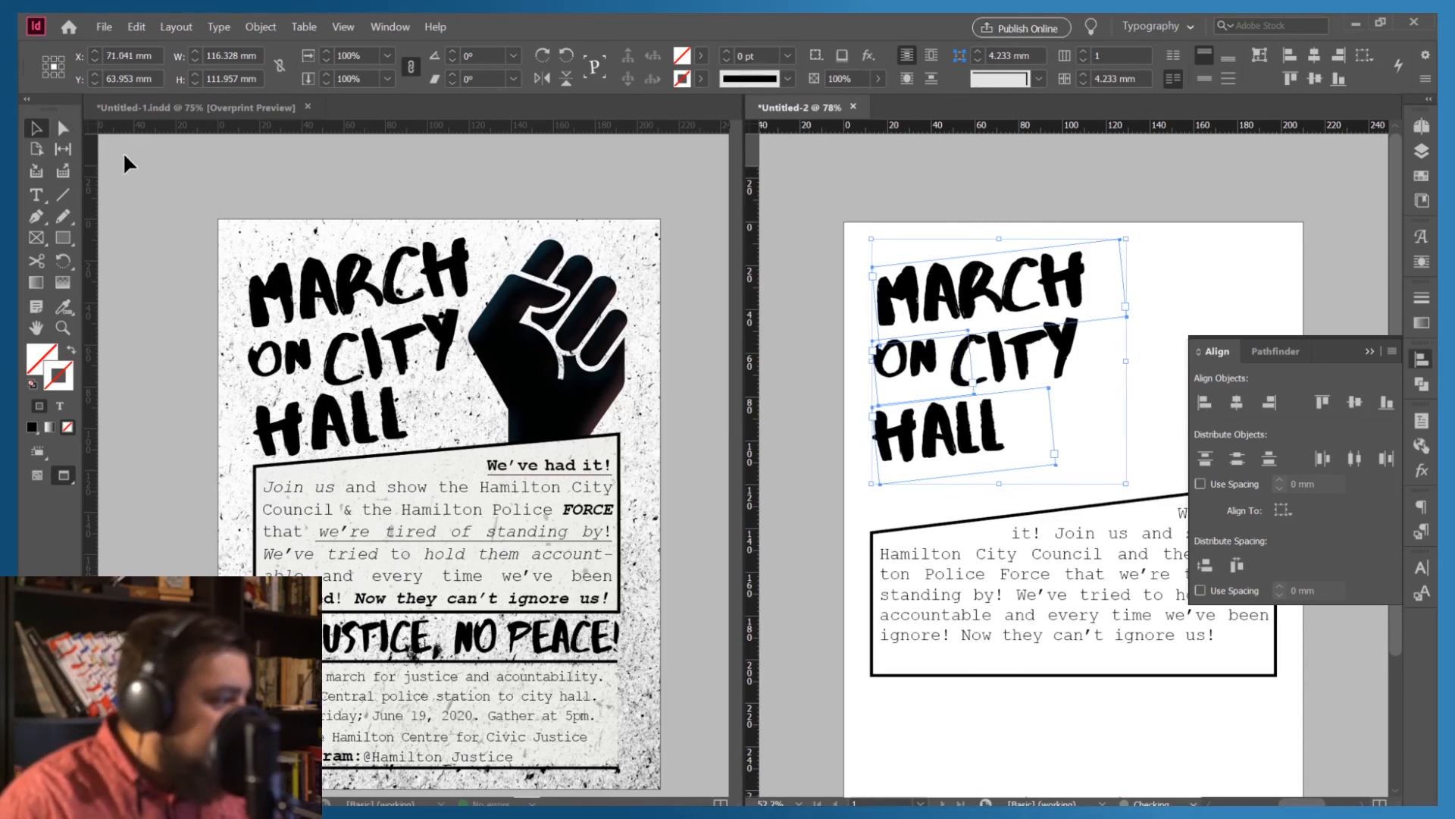
{"action": "key", "text": "shift+Left"}
{"action": "key", "text": "shift+Left"}
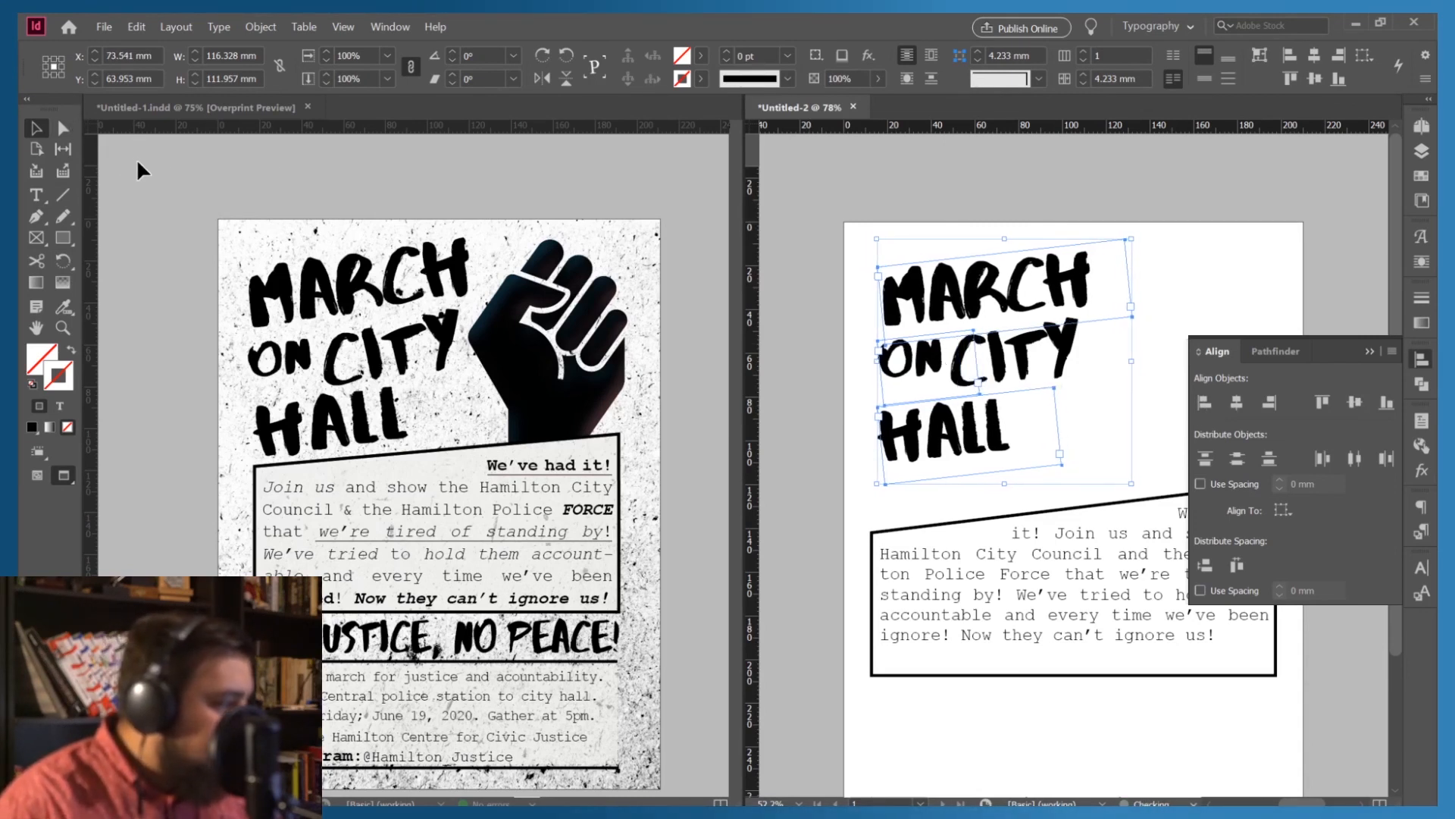
{"action": "left_click", "coordinate": [854, 220]}
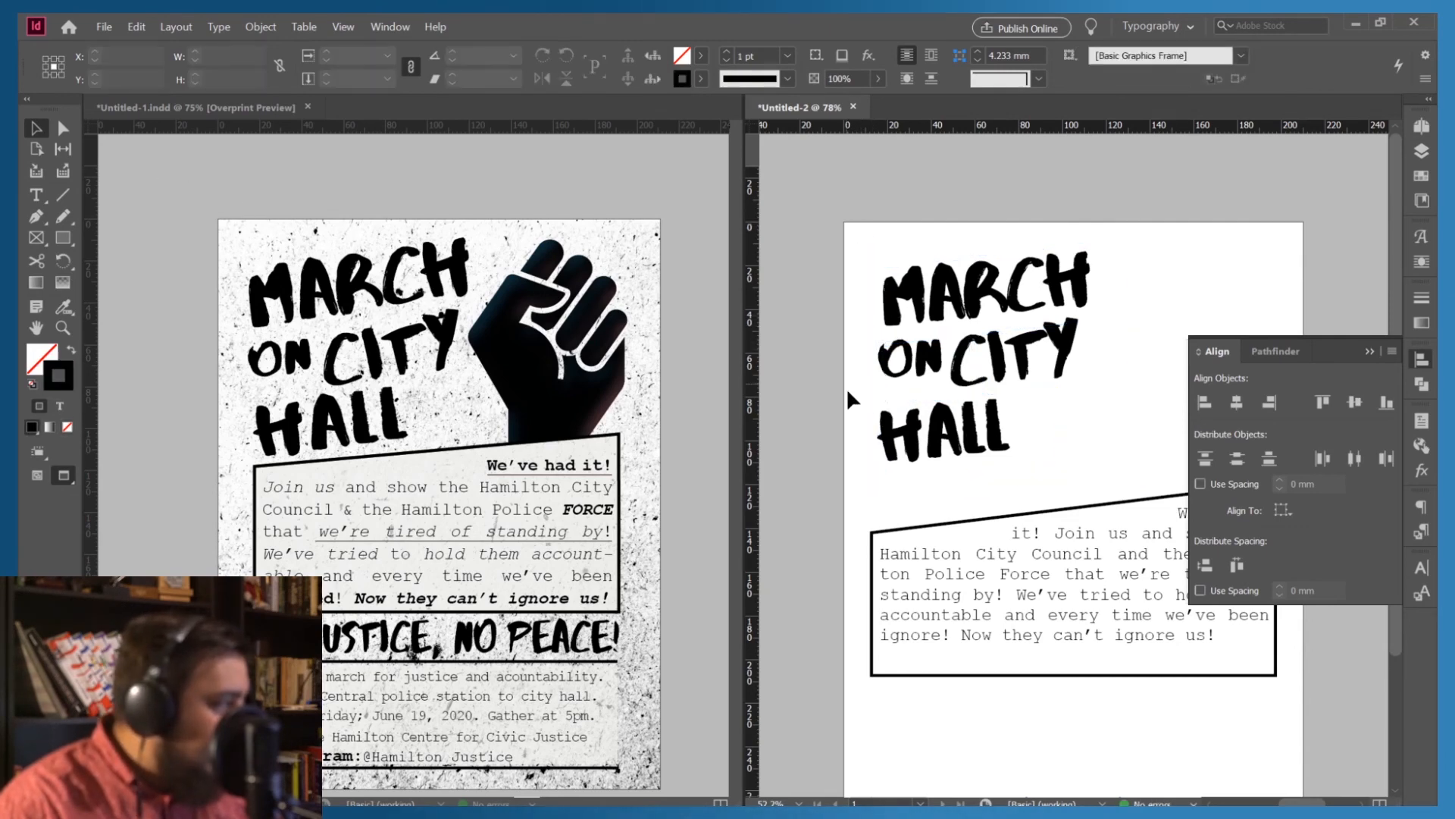
Nudge the HALL frame slightly right and up, closer beneath the ON CITY line
{"action": "left_click", "coordinate": [905, 436]}
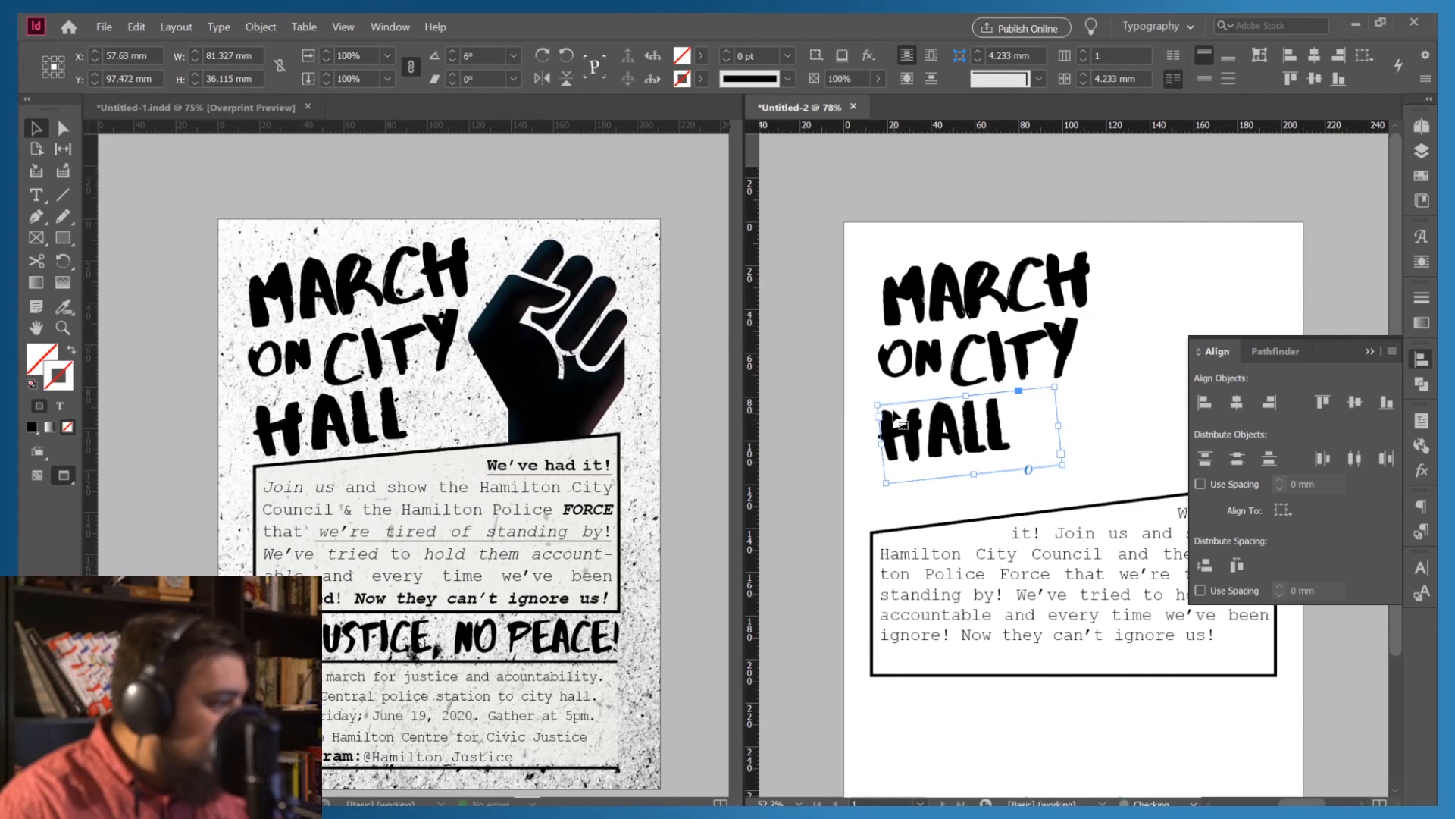
{"action": "key", "text": "Right"}
{"action": "key", "text": "Right"}
{"action": "key", "text": "Right"}
{"action": "key", "text": "Right"}
{"action": "key", "text": "Right"}
{"action": "key", "text": "Right"}
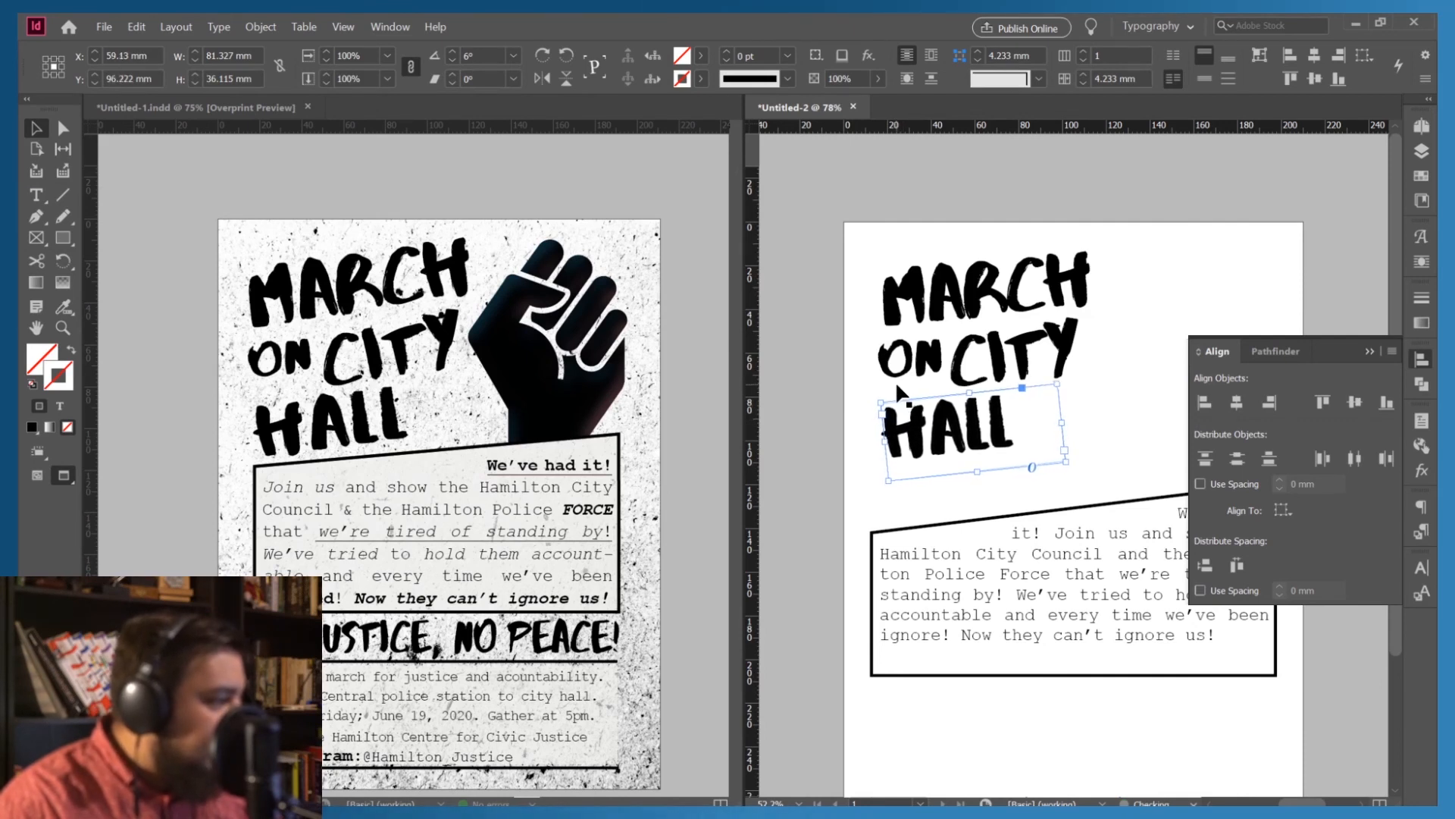
{"action": "key", "text": "Up"}
{"action": "key", "text": "Up"}
{"action": "key", "text": "Up"}
{"action": "key", "text": "Up"}
{"action": "key", "text": "Up"}
{"action": "key", "text": "Up"}
Nudge the CITY frame slightly right, away from ON, and clear the alignment controls from view
{"action": "left_click", "coordinate": [1000, 349]}
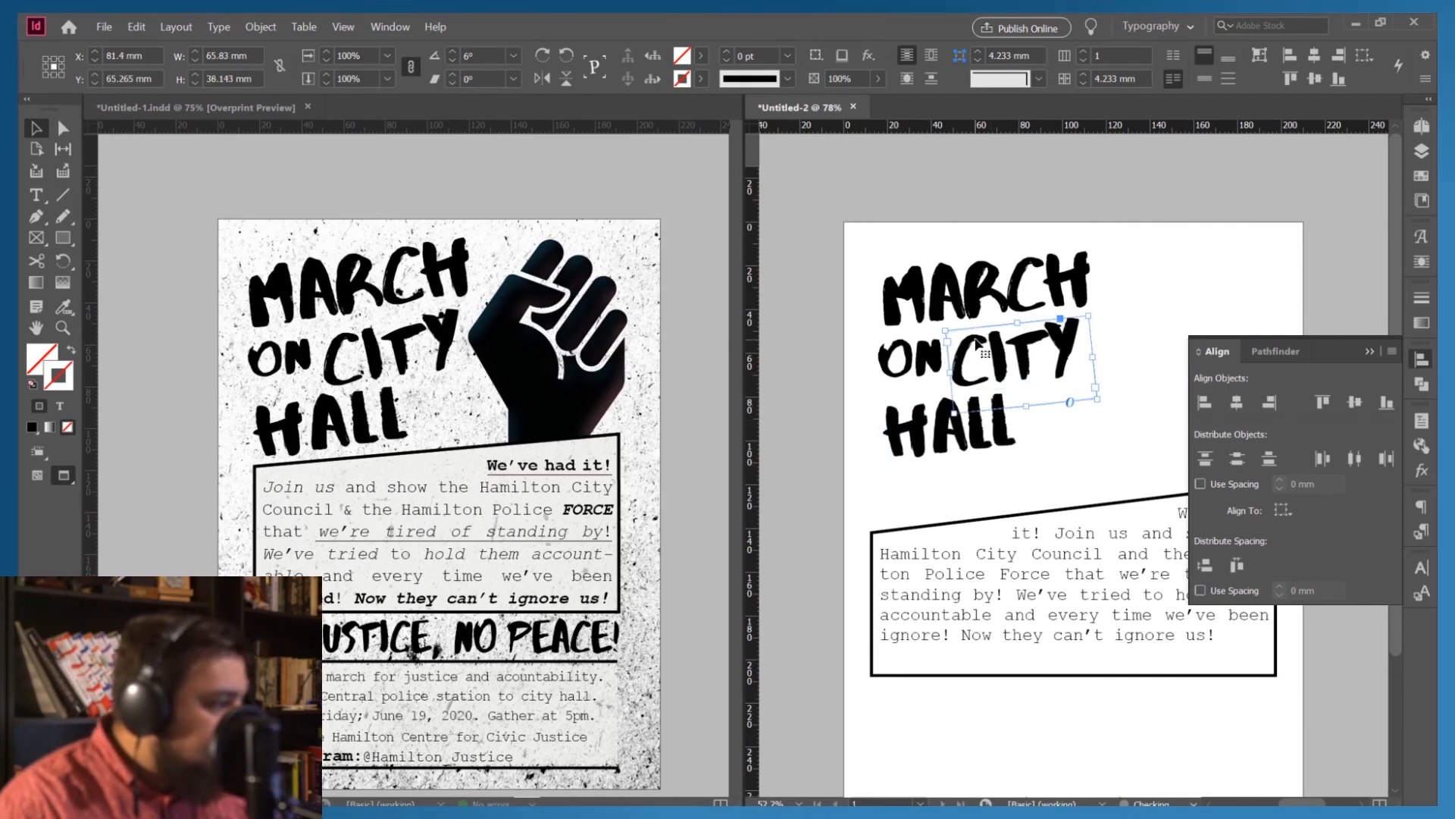
{"action": "left_click", "coordinate": [1250, 267]}
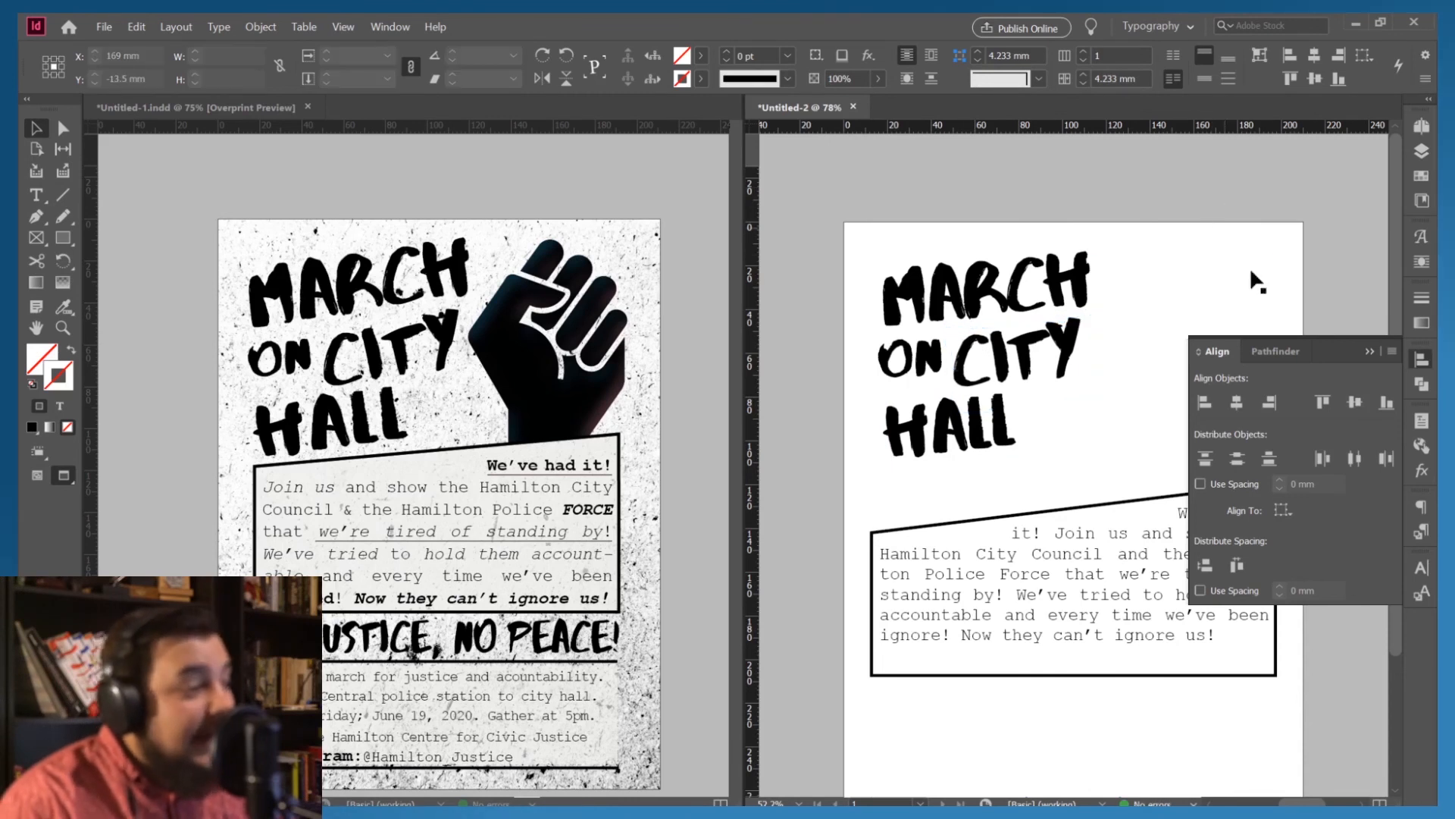
{"action": "left_click", "coordinate": [1369, 350]}
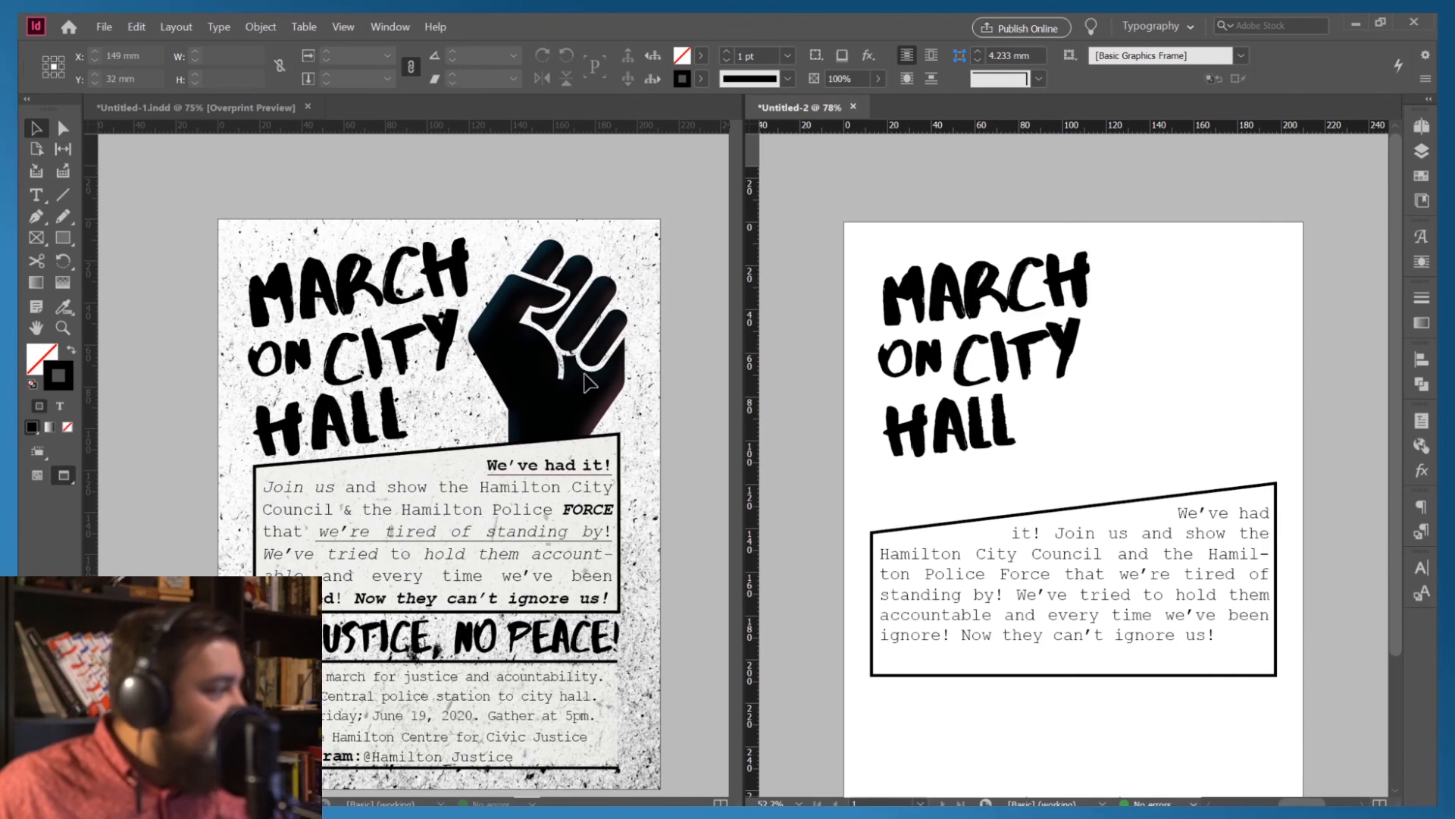
Show the frame edges again and place noun_Fist_148179.svg from Downloads into the empty graphic frame beside the title
{"action": "left_click", "coordinate": [1166, 418]}
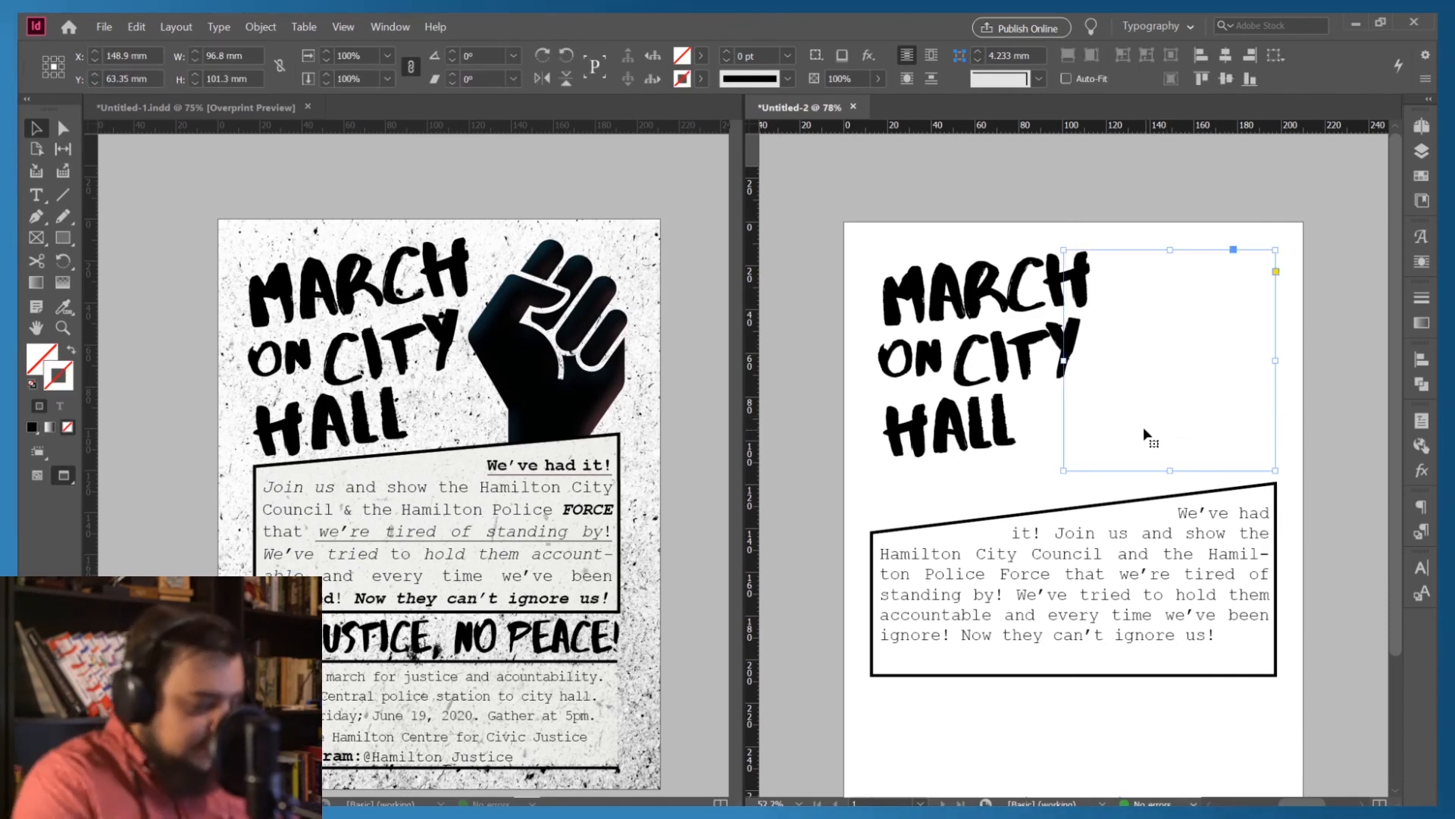
{"action": "key", "text": "w"}
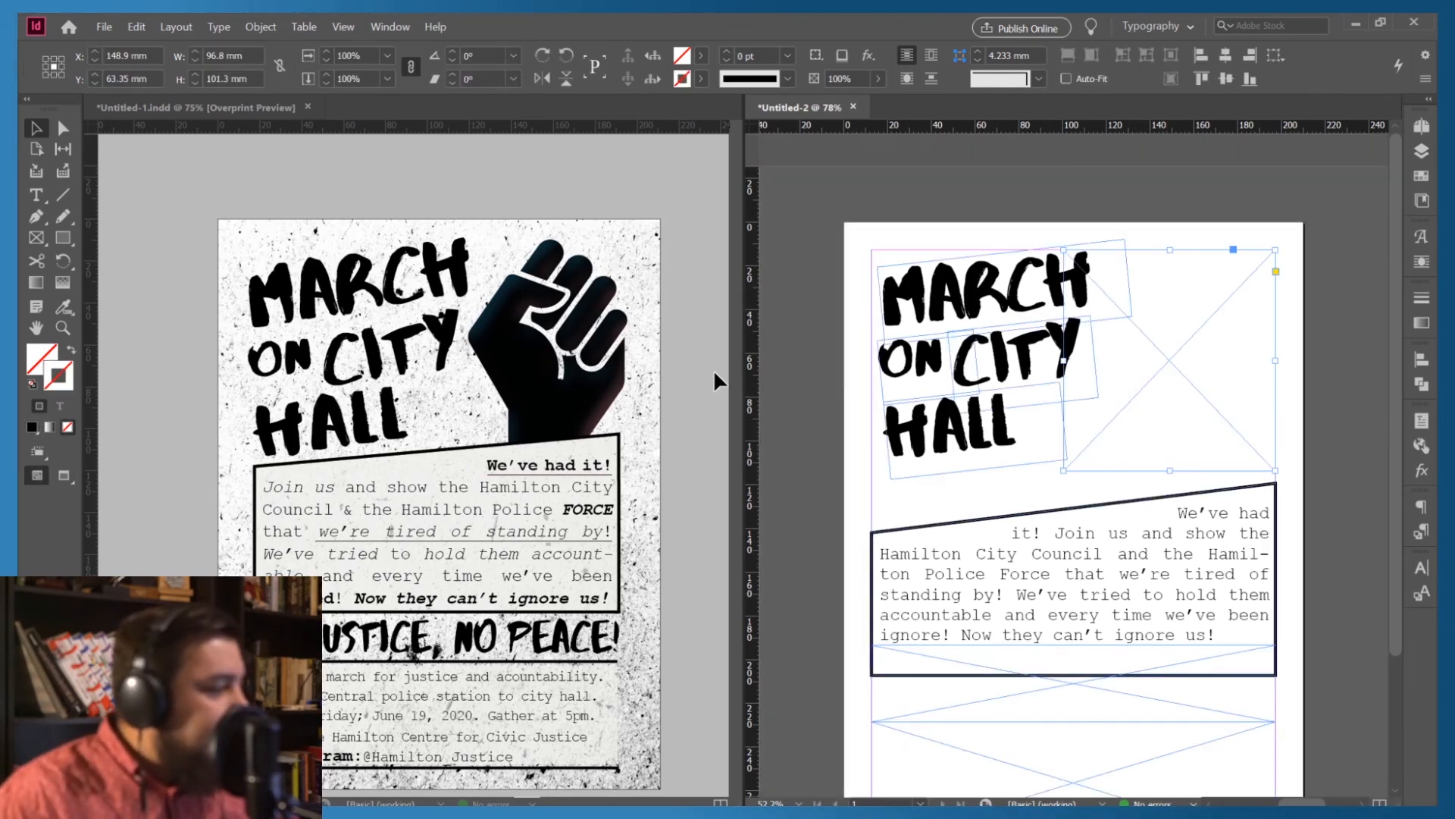
{"action": "left_click", "coordinate": [103, 27]}
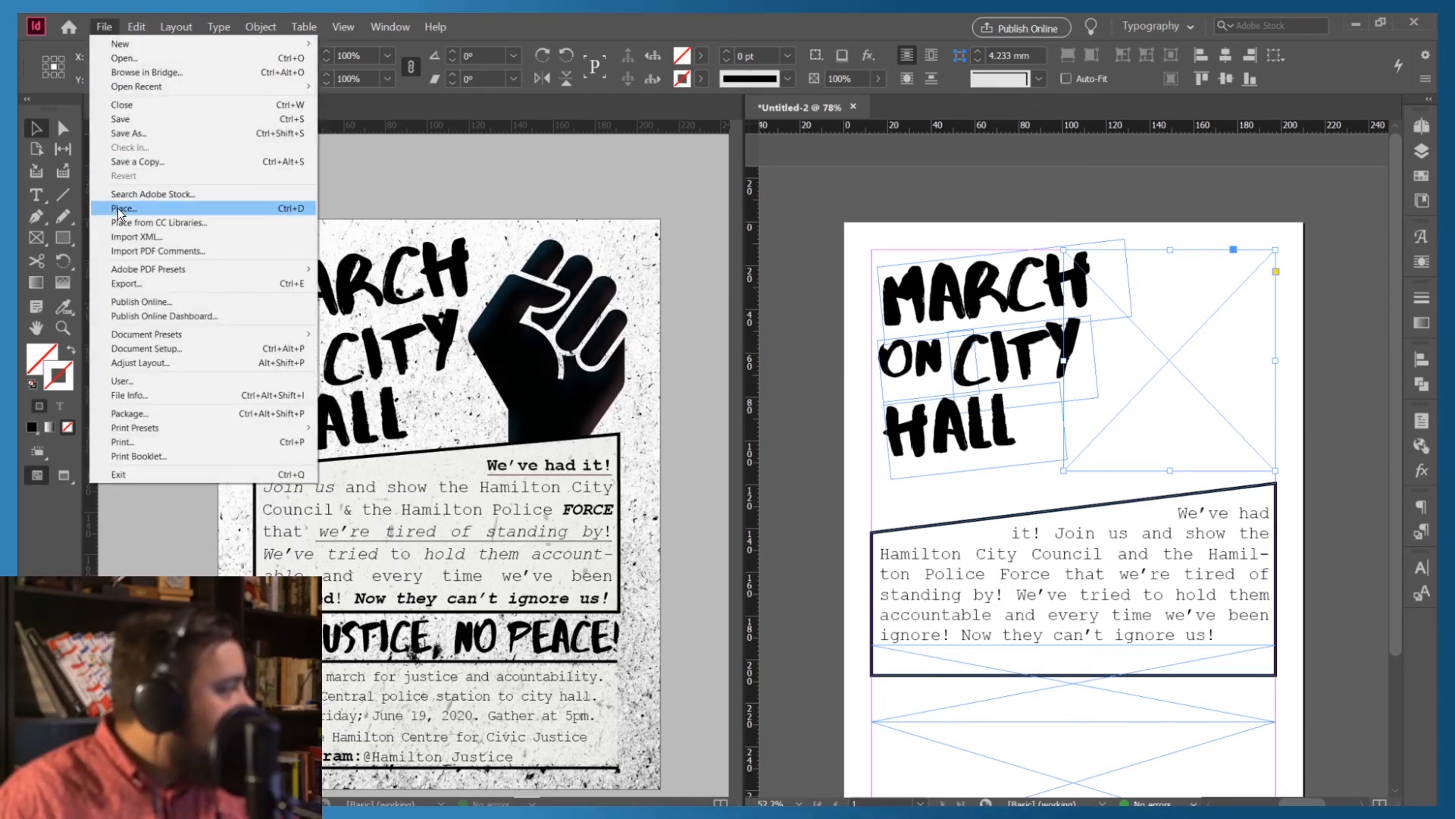
{"action": "left_click", "coordinate": [119, 210]}
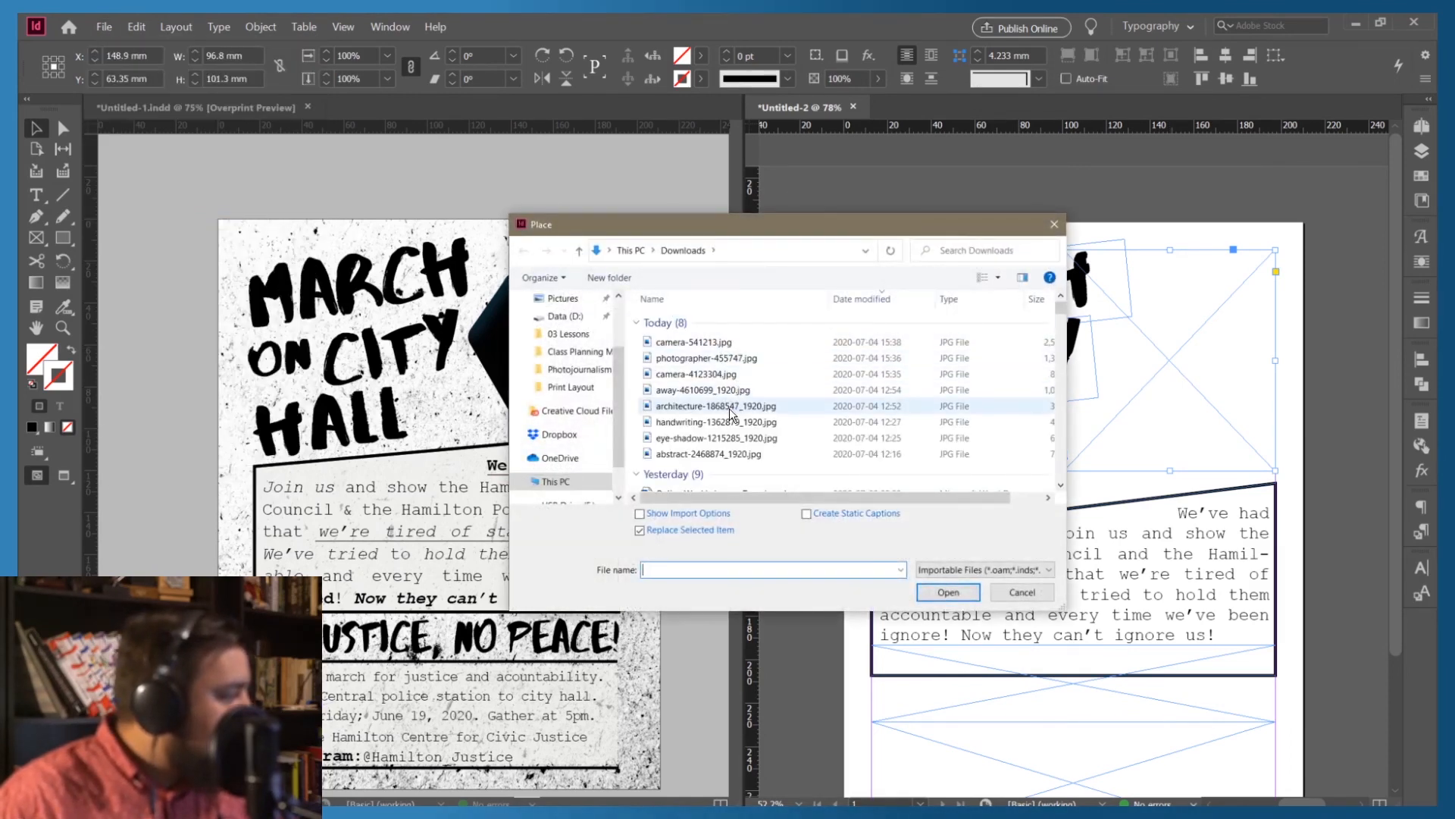
{"action": "scroll", "coordinate": [730, 413], "scroll_direction": "down", "scroll_amount": 3}
{"action": "scroll", "coordinate": [730, 420], "scroll_direction": "down", "scroll_amount": 3}
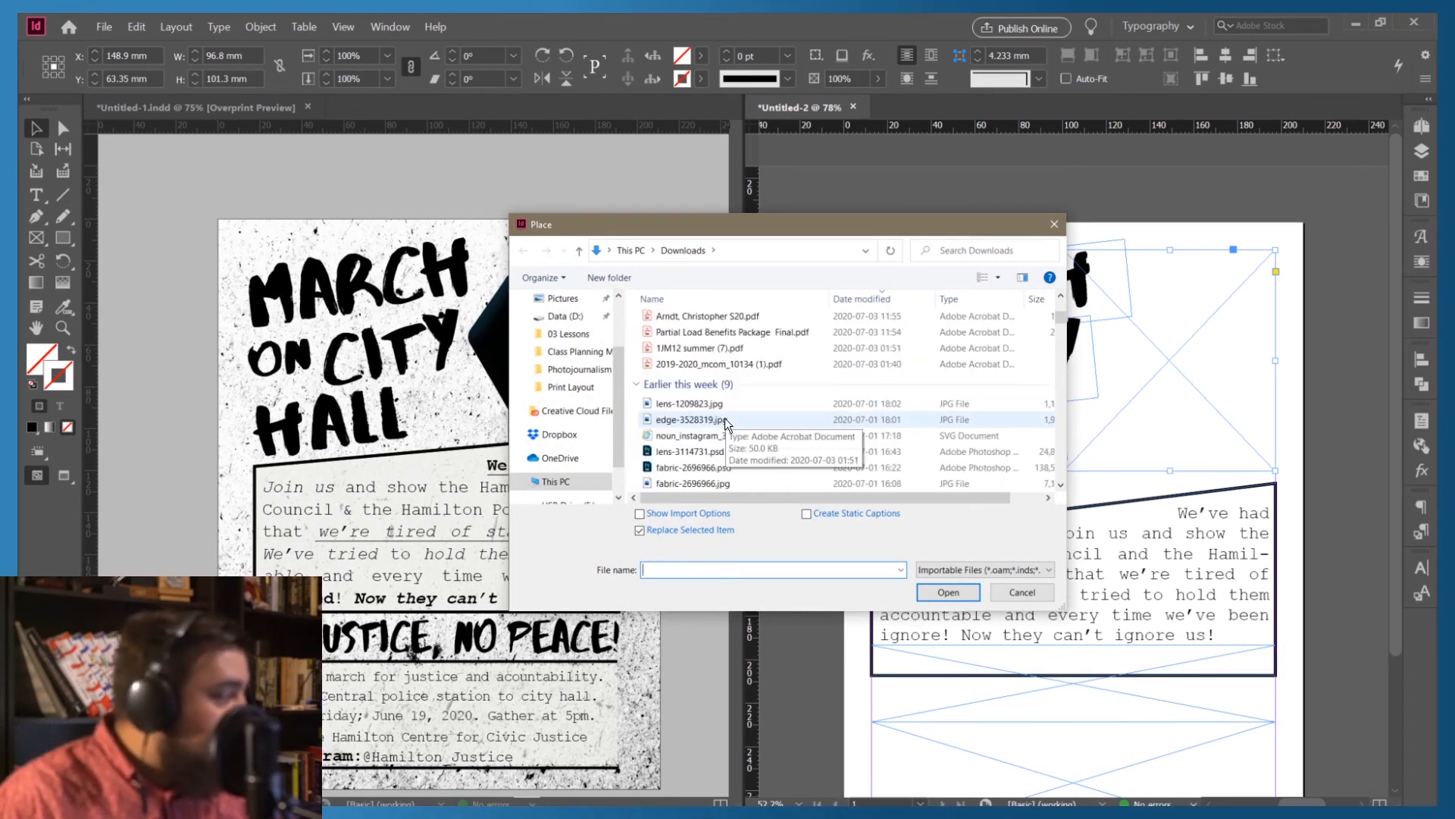
{"action": "scroll", "coordinate": [720, 423], "scroll_direction": "down", "scroll_amount": 1}
{"action": "scroll", "coordinate": [682, 447], "scroll_direction": "down", "scroll_amount": 1}
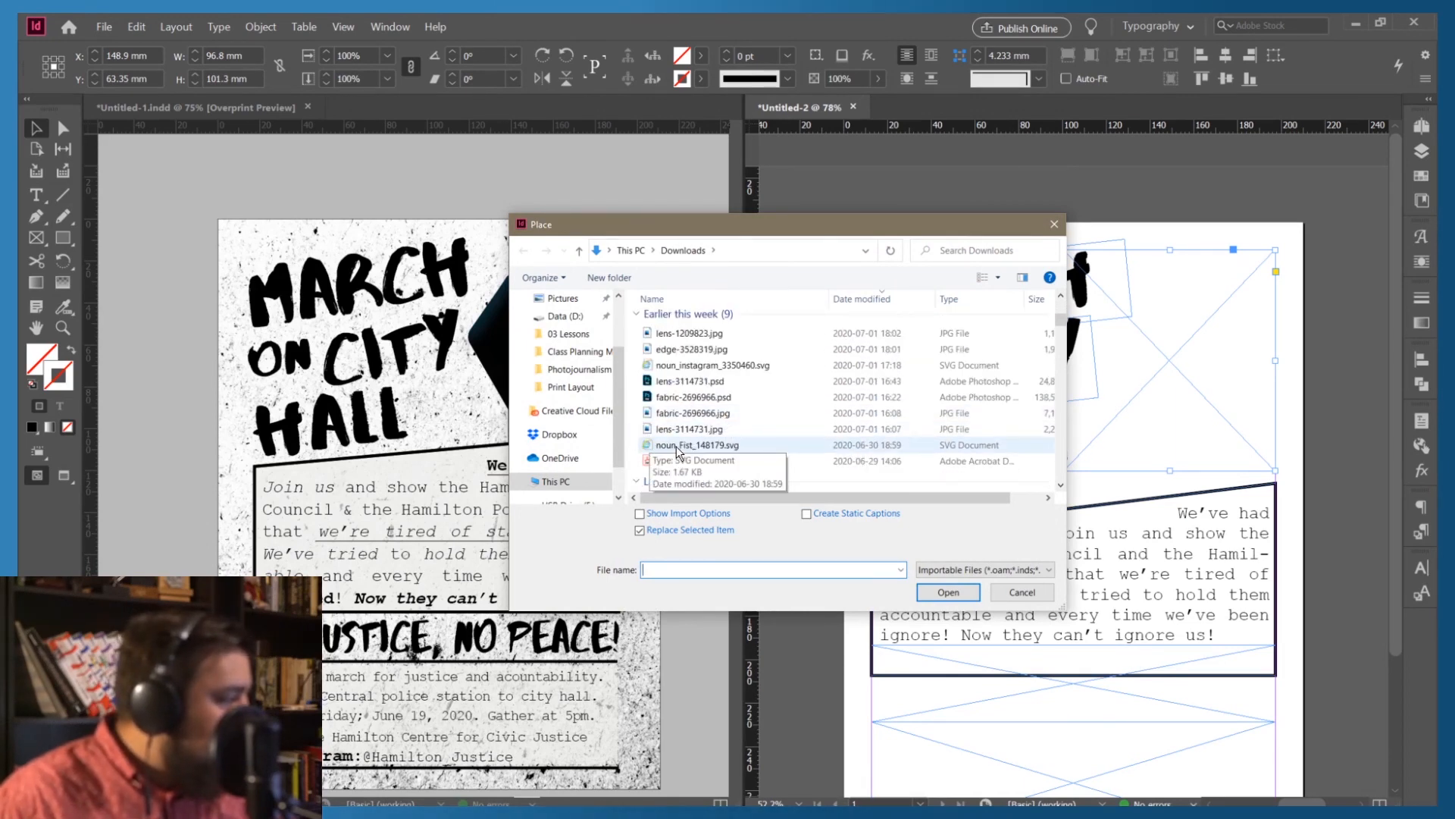
{"action": "left_click", "coordinate": [674, 447]}
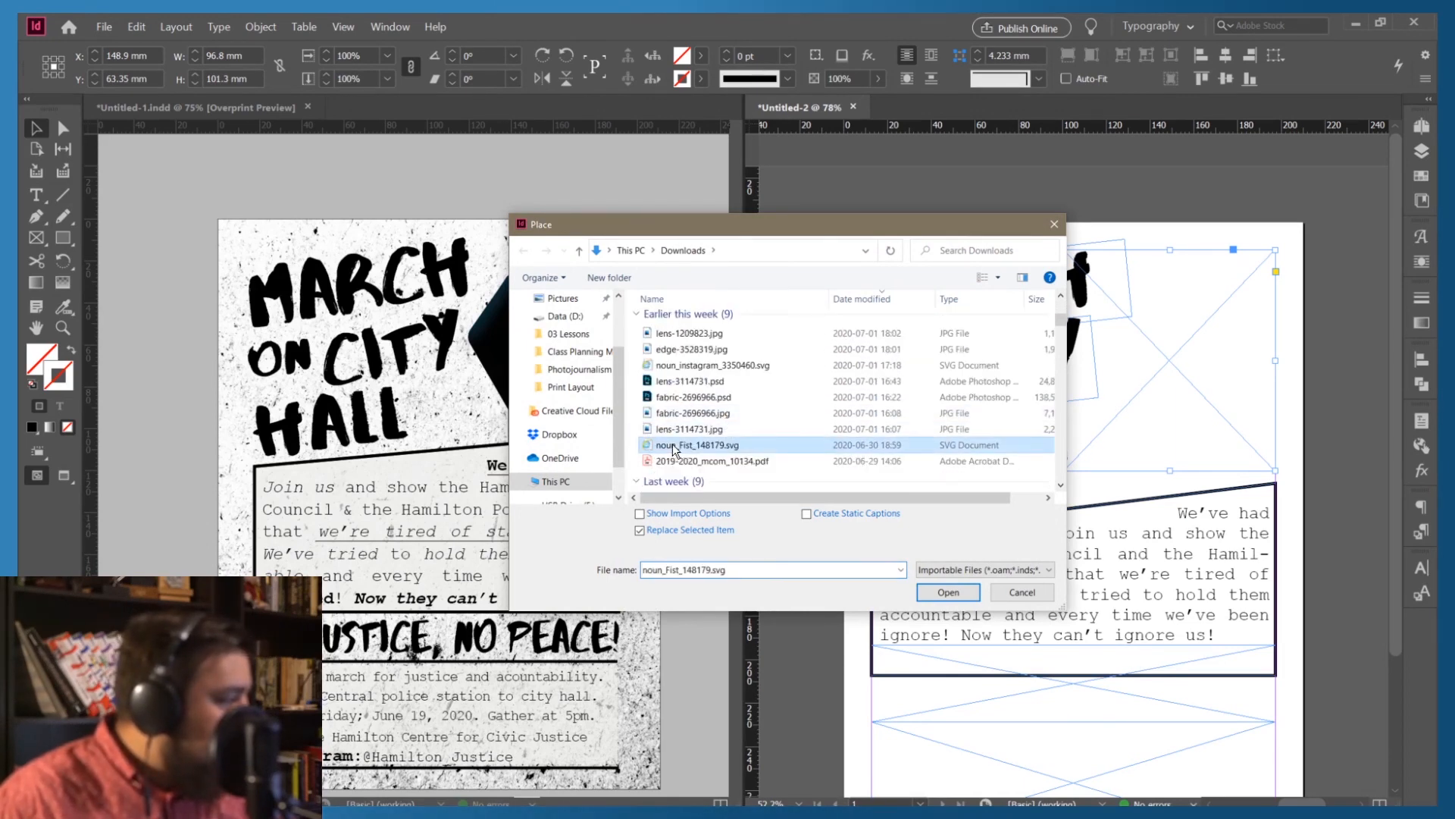
{"action": "left_click", "coordinate": [942, 594]}
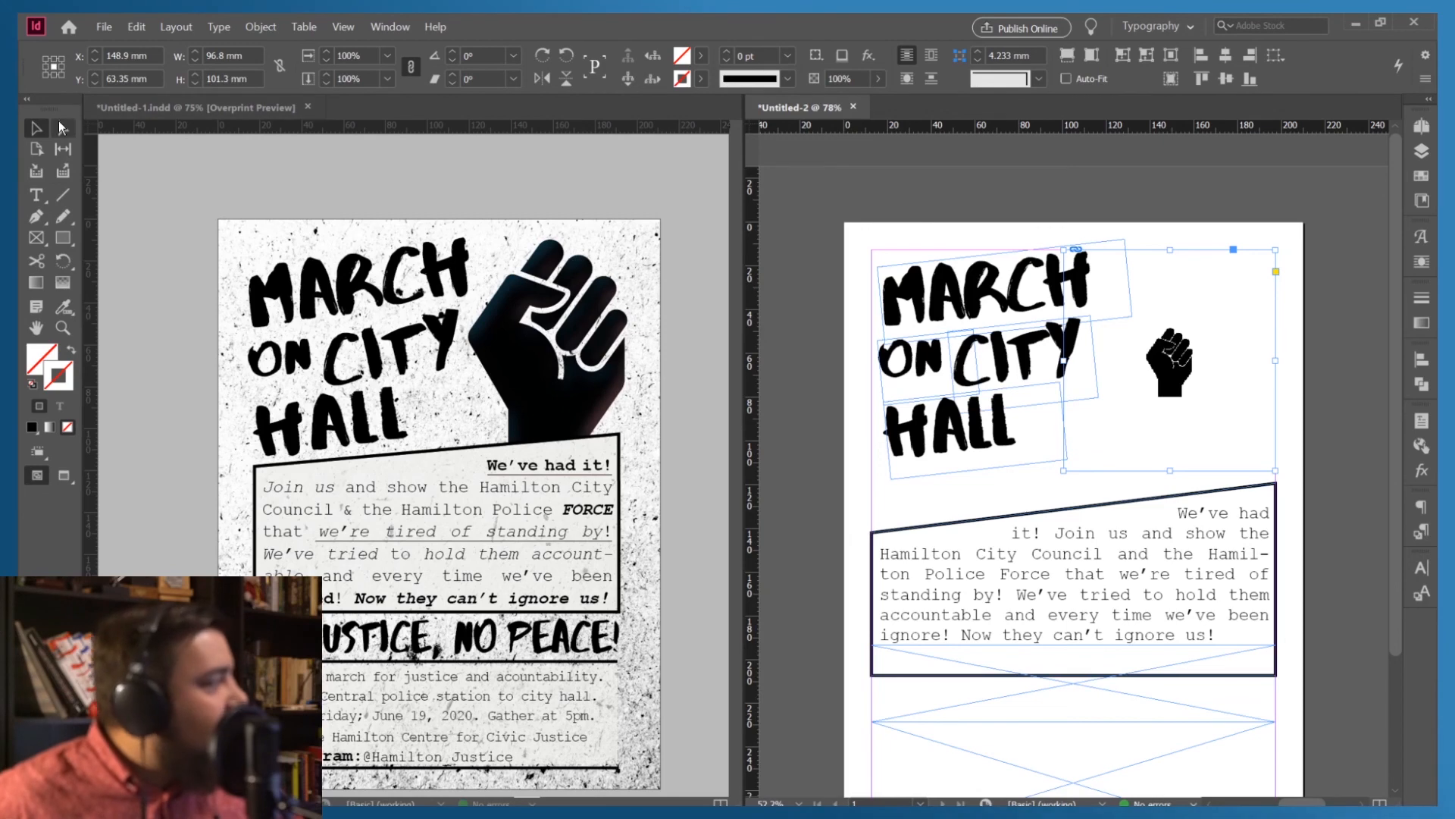
Constrain the placed fist graphic's width and height proportions and enlarge it to 130 × 130 mm
{"action": "left_click", "coordinate": [1168, 364]}
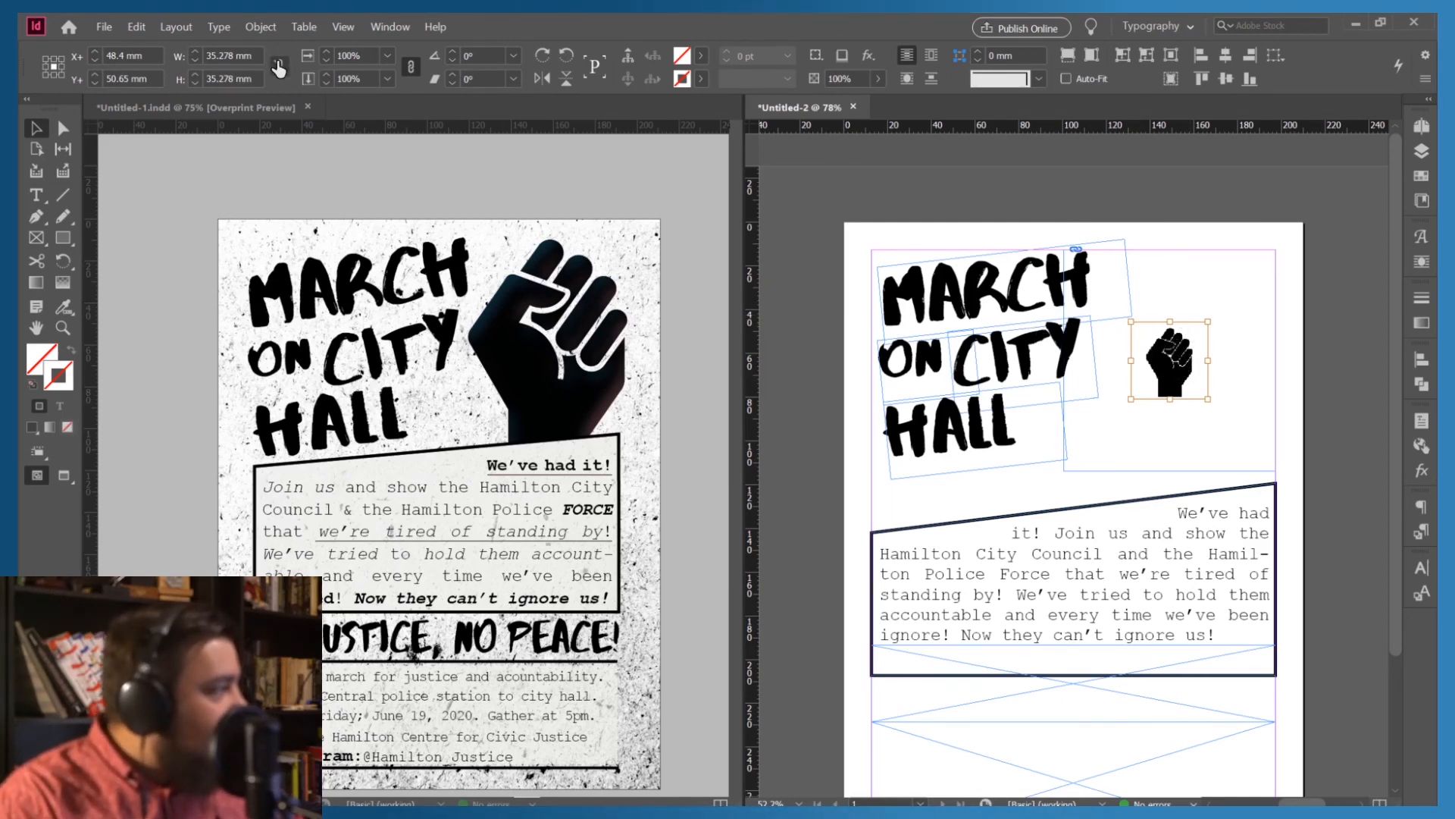
{"action": "left_click", "coordinate": [194, 53]}
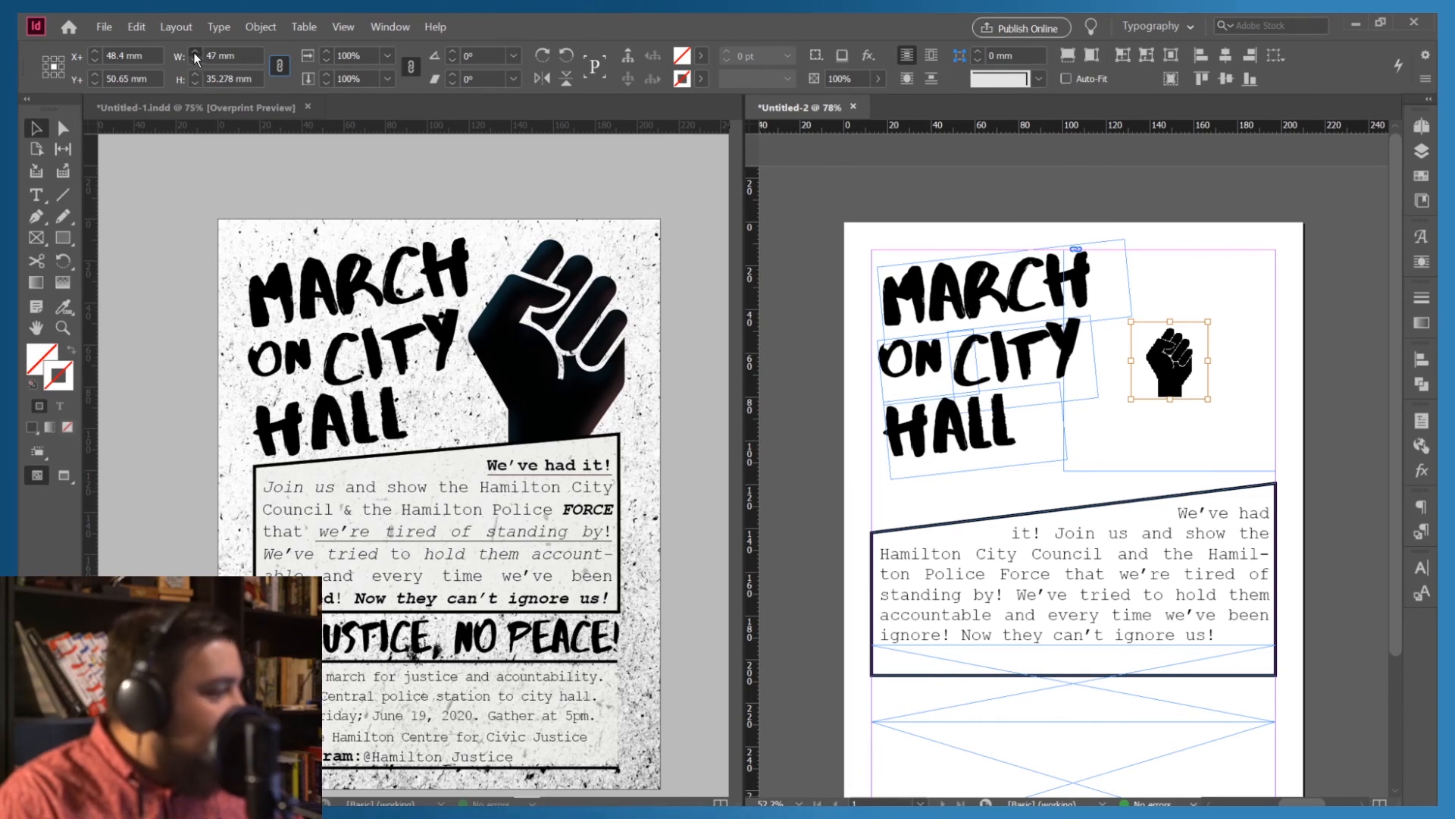
{"action": "left_click", "coordinate": [194, 53]}
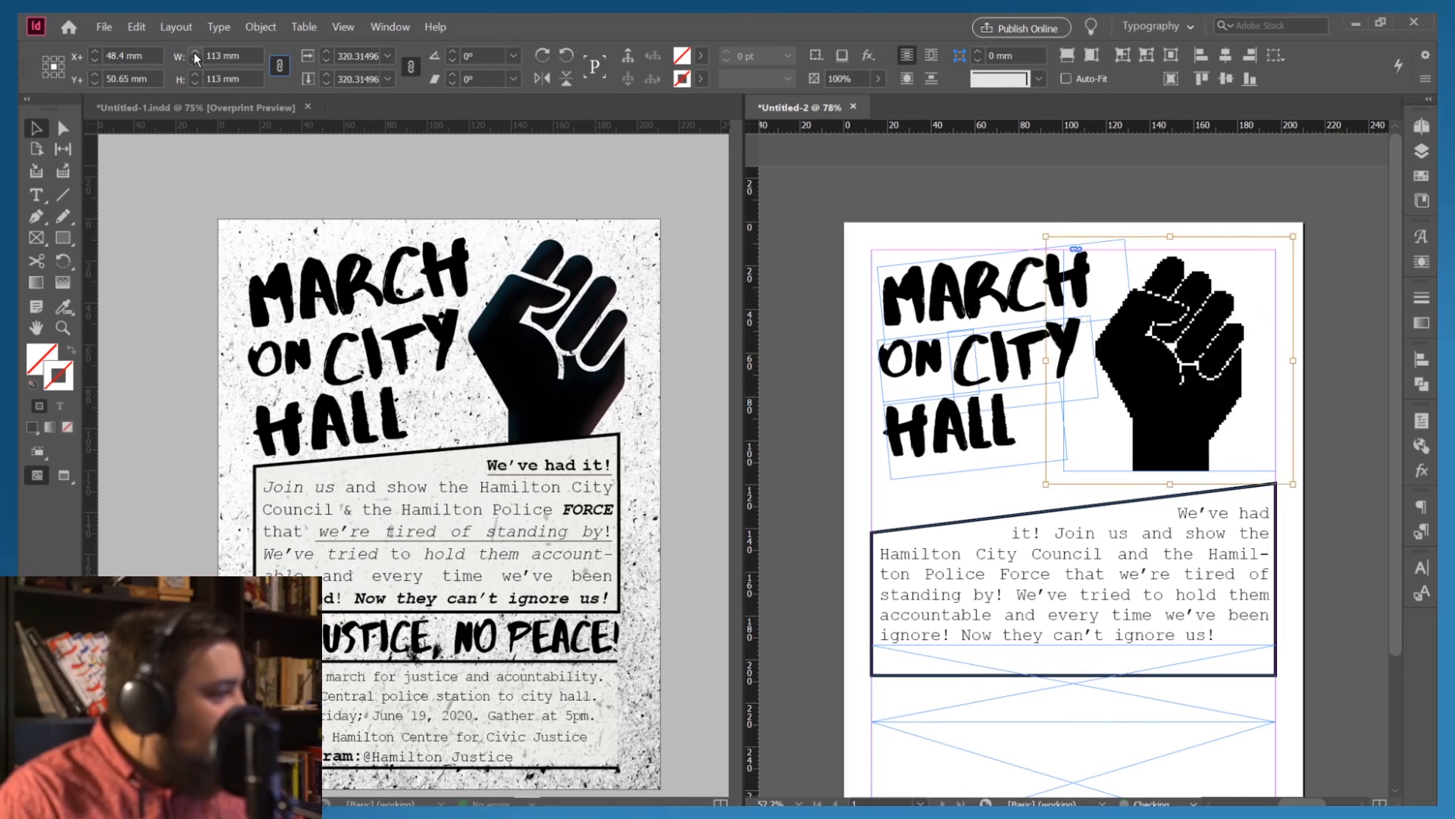
{"action": "left_click", "coordinate": [194, 52]}
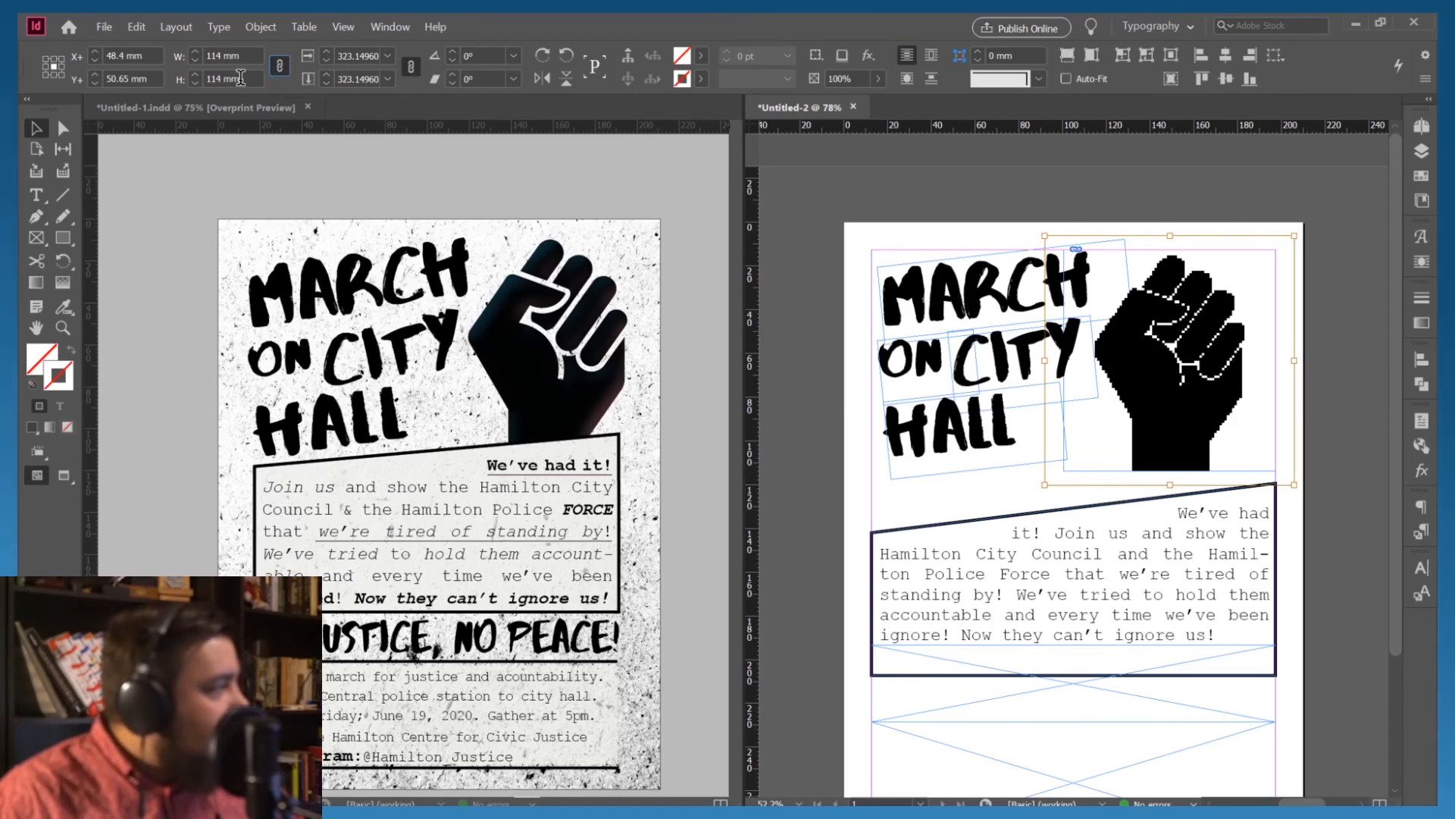
{"action": "left_click", "coordinate": [279, 67]}
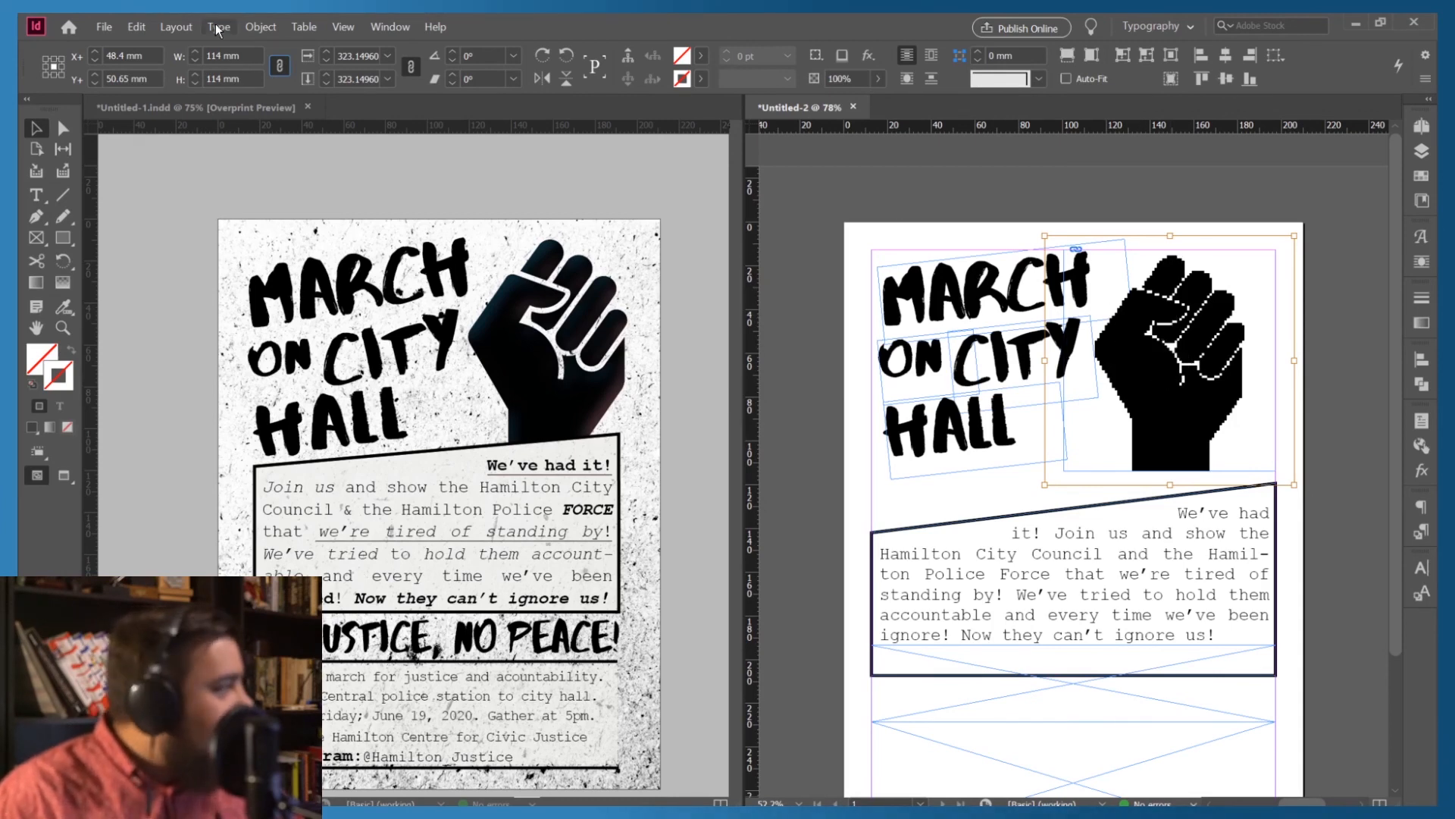
{"action": "left_click", "coordinate": [195, 51]}
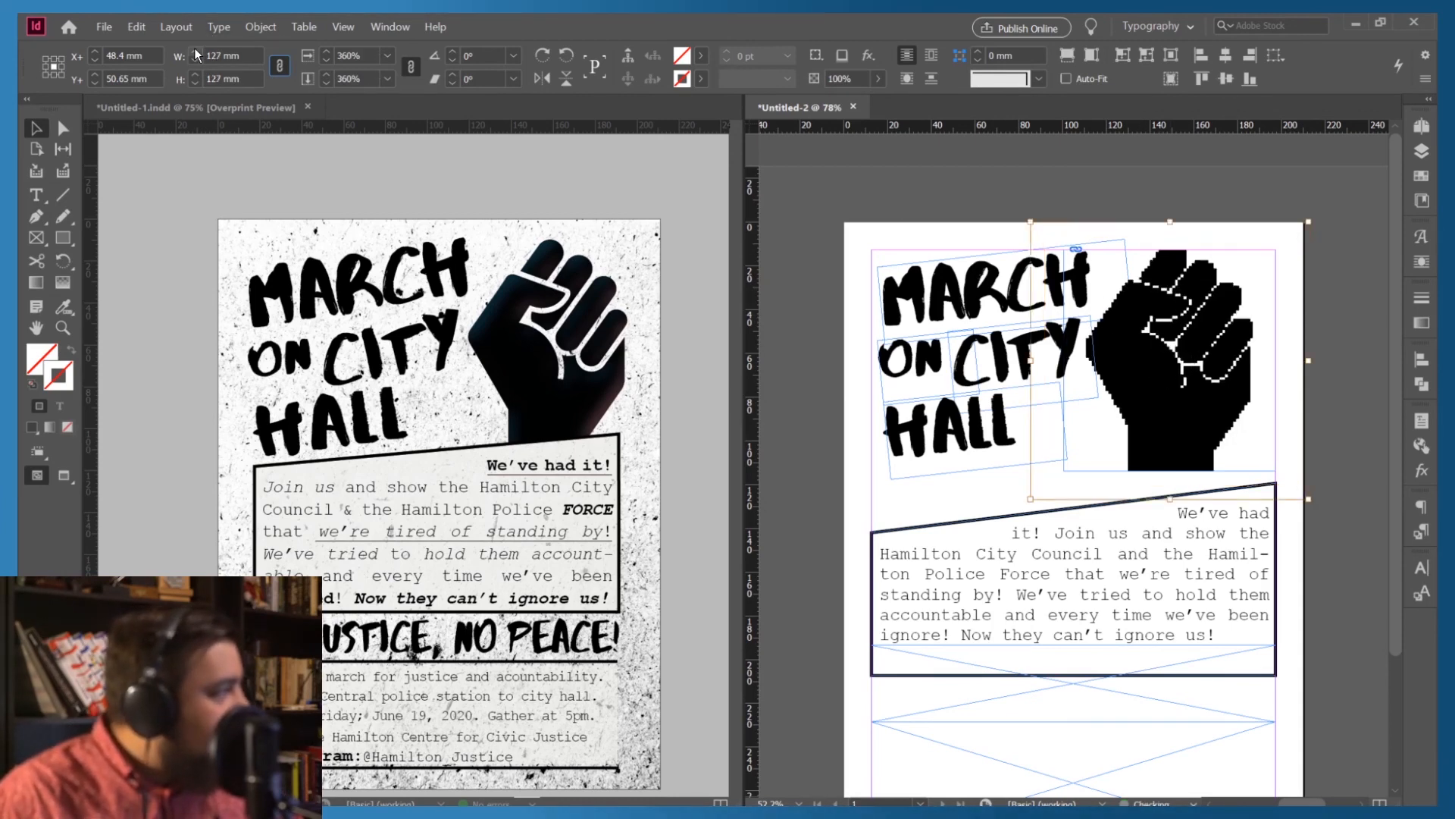
{"action": "left_click", "coordinate": [195, 51]}
{"action": "left_click", "coordinate": [195, 51]}
{"action": "left_click", "coordinate": [195, 51]}
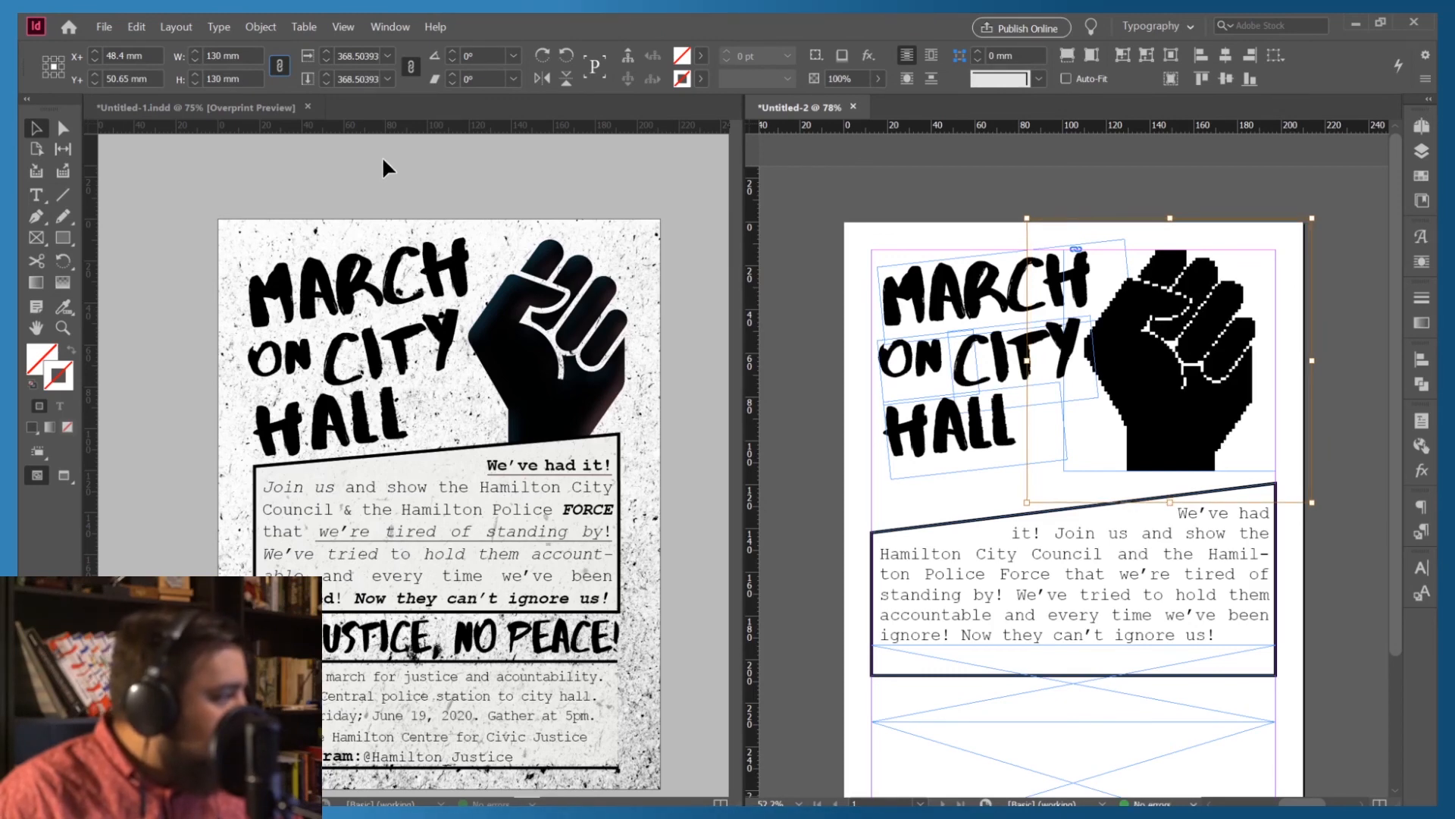
Reduce the fist graphic proportionally to 120 × 120 mm
{"action": "left_click", "coordinate": [194, 60]}
{"action": "left_click", "coordinate": [194, 60]}
{"action": "left_click", "coordinate": [194, 60]}
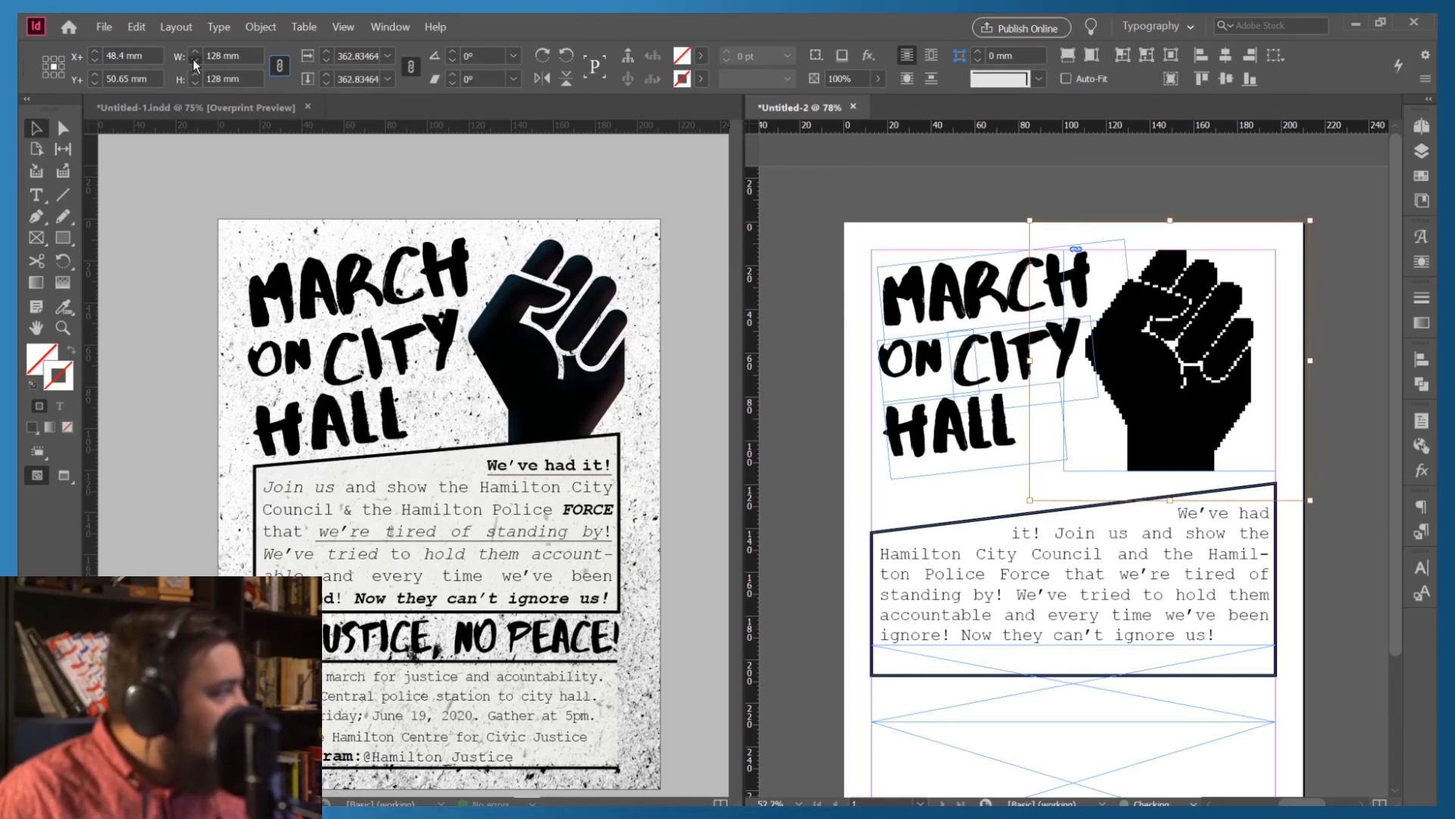
{"action": "left_click", "coordinate": [194, 59]}
{"action": "left_click", "coordinate": [194, 60]}
{"action": "left_click", "coordinate": [194, 60]}
{"action": "left_click", "coordinate": [194, 60]}
{"action": "left_click", "coordinate": [194, 60]}
{"action": "left_click", "coordinate": [194, 61]}
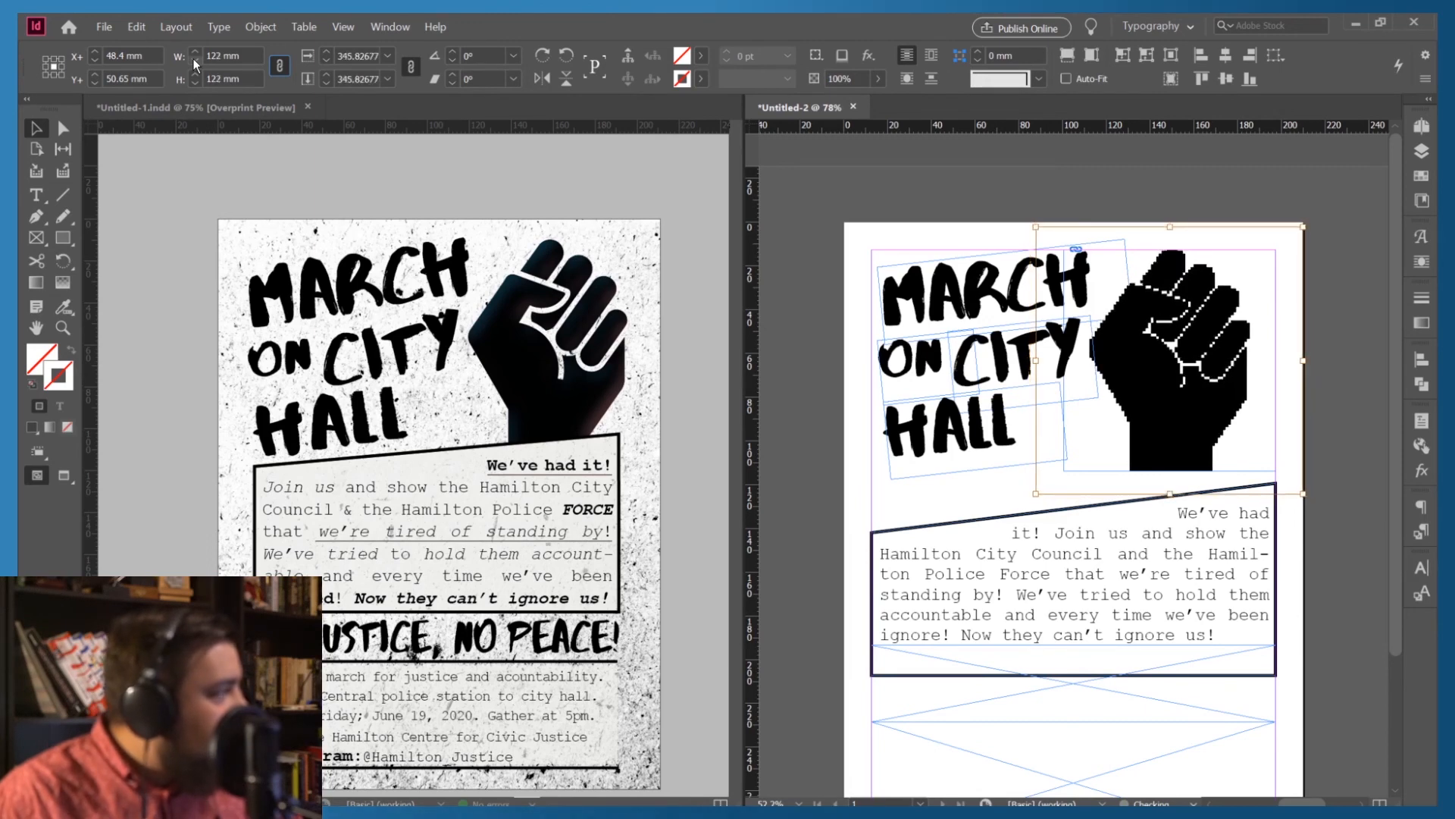
{"action": "left_click", "coordinate": [194, 61]}
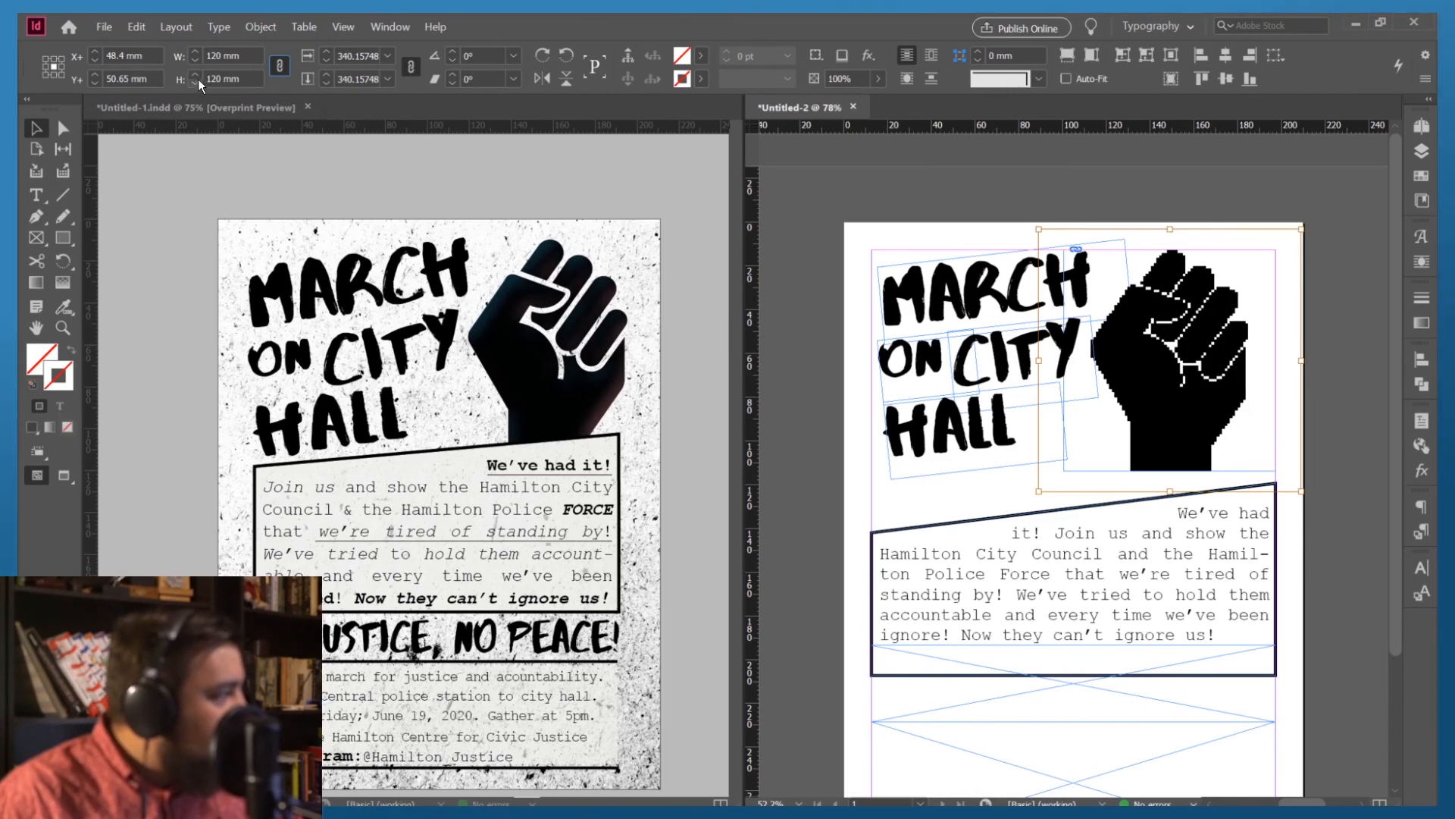
Unlink the fist graphic's width and height and stretch only its height to 130 mm
{"action": "left_click", "coordinate": [279, 66]}
{"action": "left_click", "coordinate": [195, 73]}
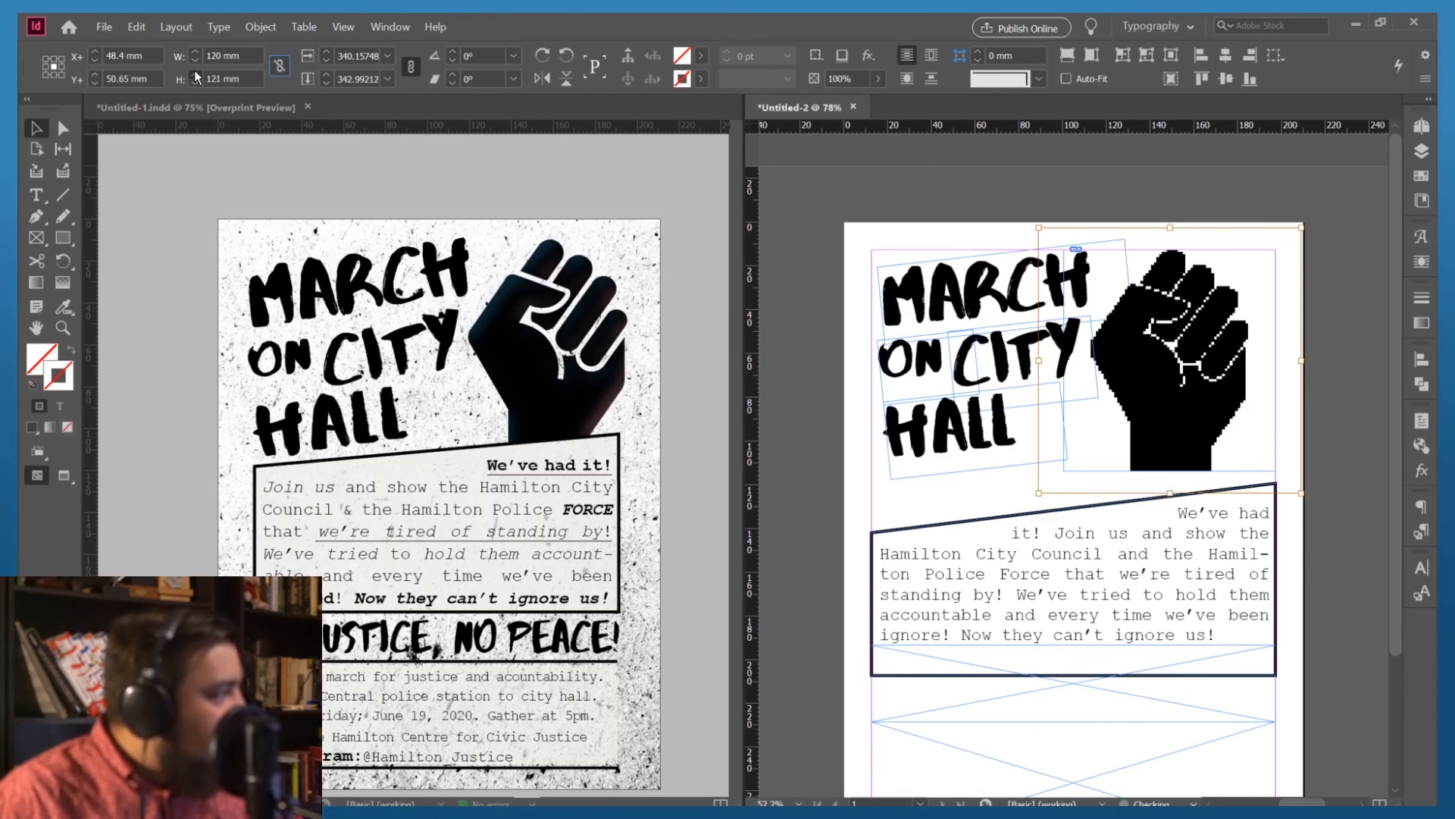
{"action": "left_click", "coordinate": [195, 73]}
{"action": "left_click", "coordinate": [194, 73]}
{"action": "left_click", "coordinate": [195, 73]}
{"action": "left_click", "coordinate": [195, 73]}
{"action": "left_click", "coordinate": [195, 74]}
{"action": "left_click", "coordinate": [195, 73]}
{"action": "left_click", "coordinate": [195, 74]}
{"action": "left_click", "coordinate": [195, 73]}
{"action": "left_click", "coordinate": [195, 74]}
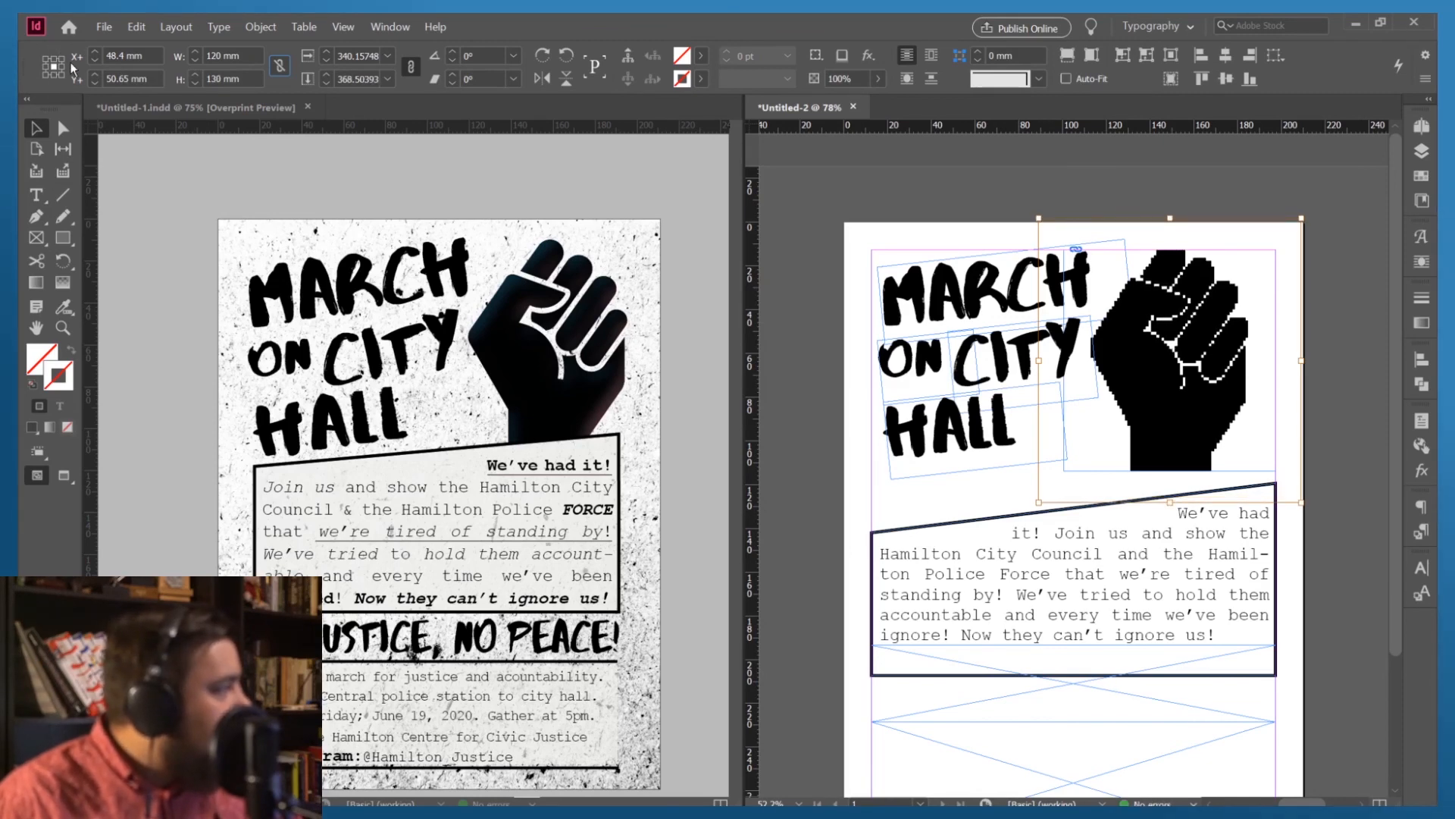
Move the placed fist graphic down inside its frame to about Y 57 mm so the fingertips clear the frame's upper edge
{"action": "left_click", "coordinate": [796, 211]}
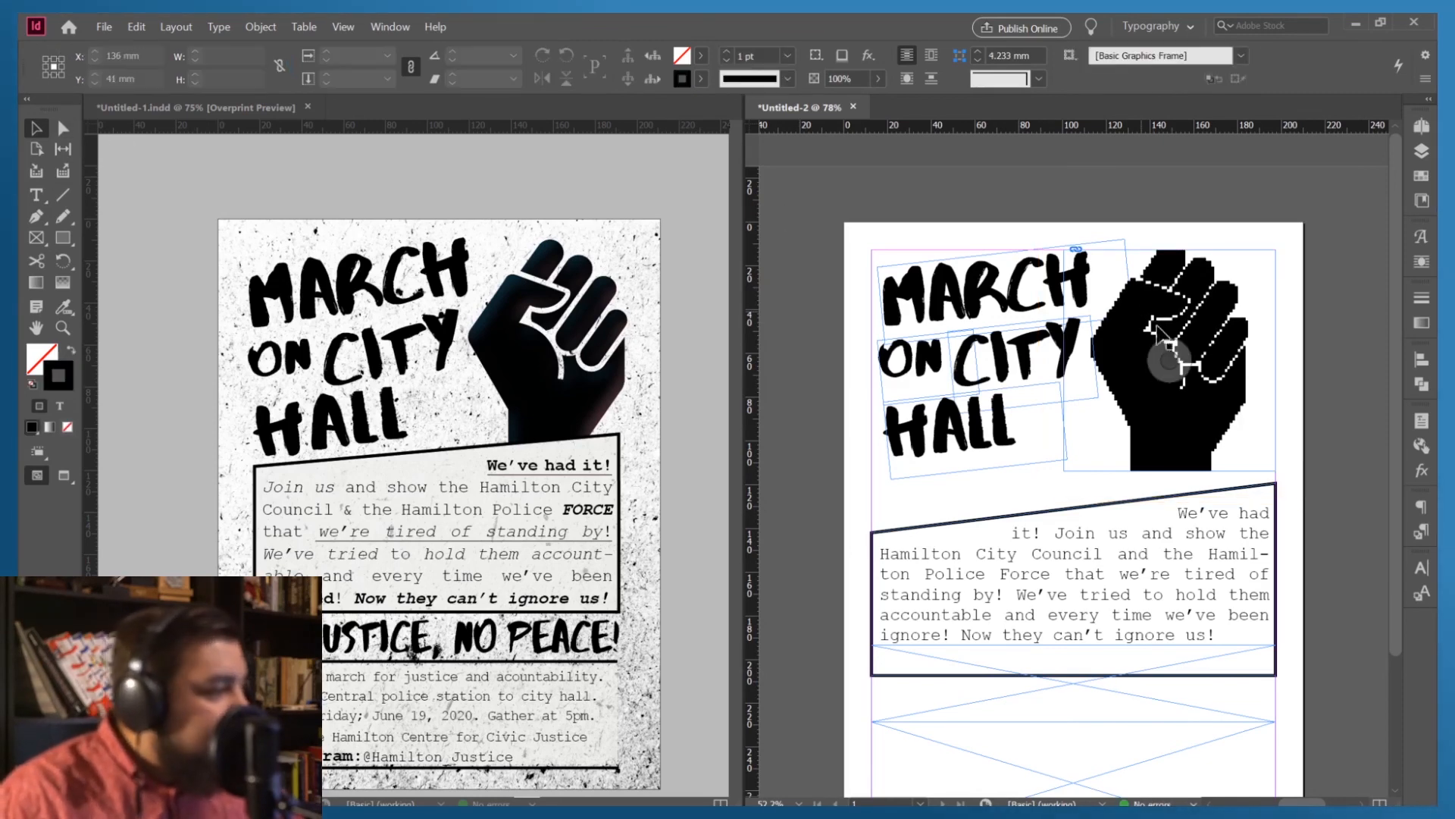
{"action": "left_click", "coordinate": [1159, 334]}
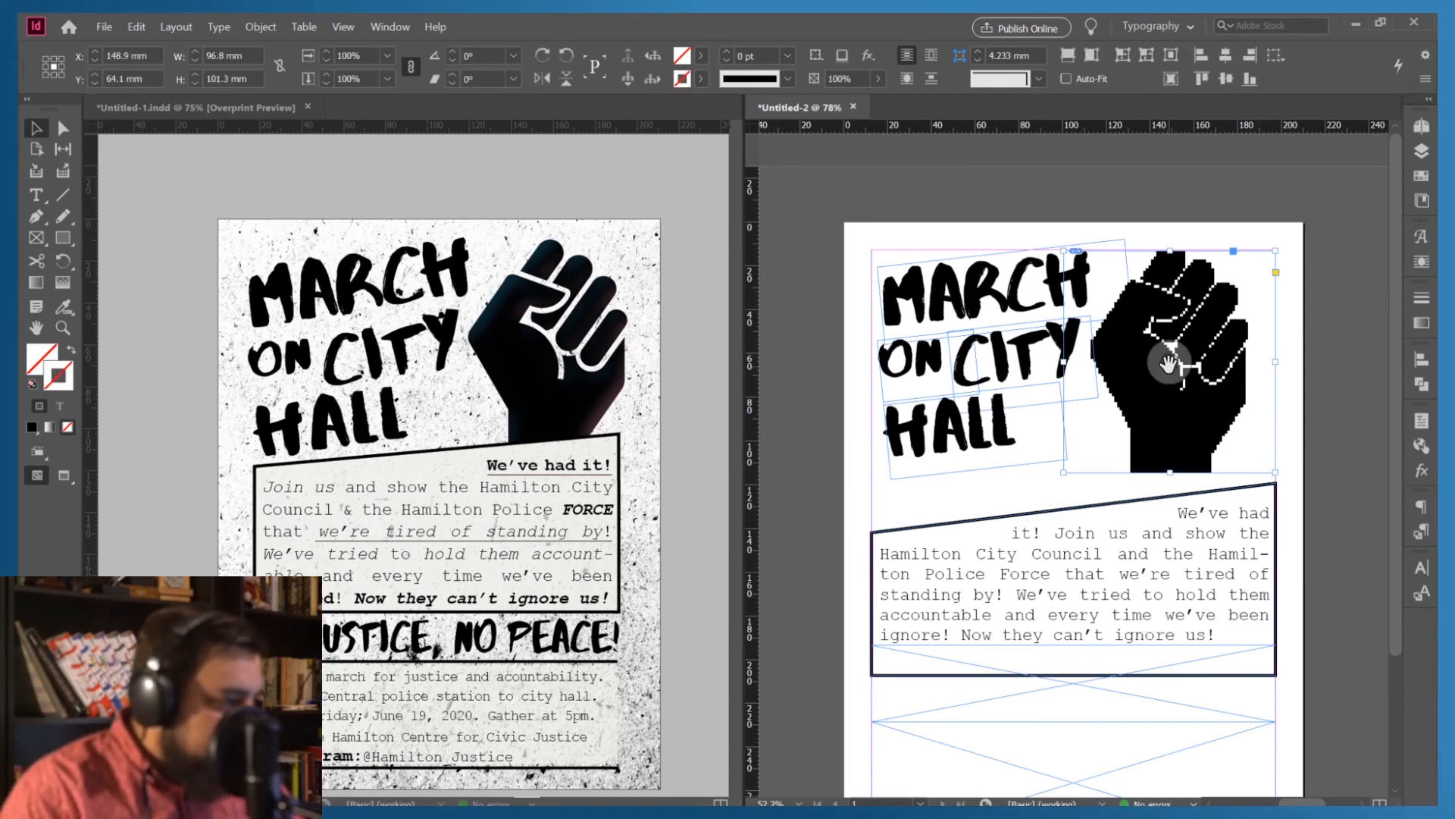
{"action": "left_click", "coordinate": [1168, 364]}
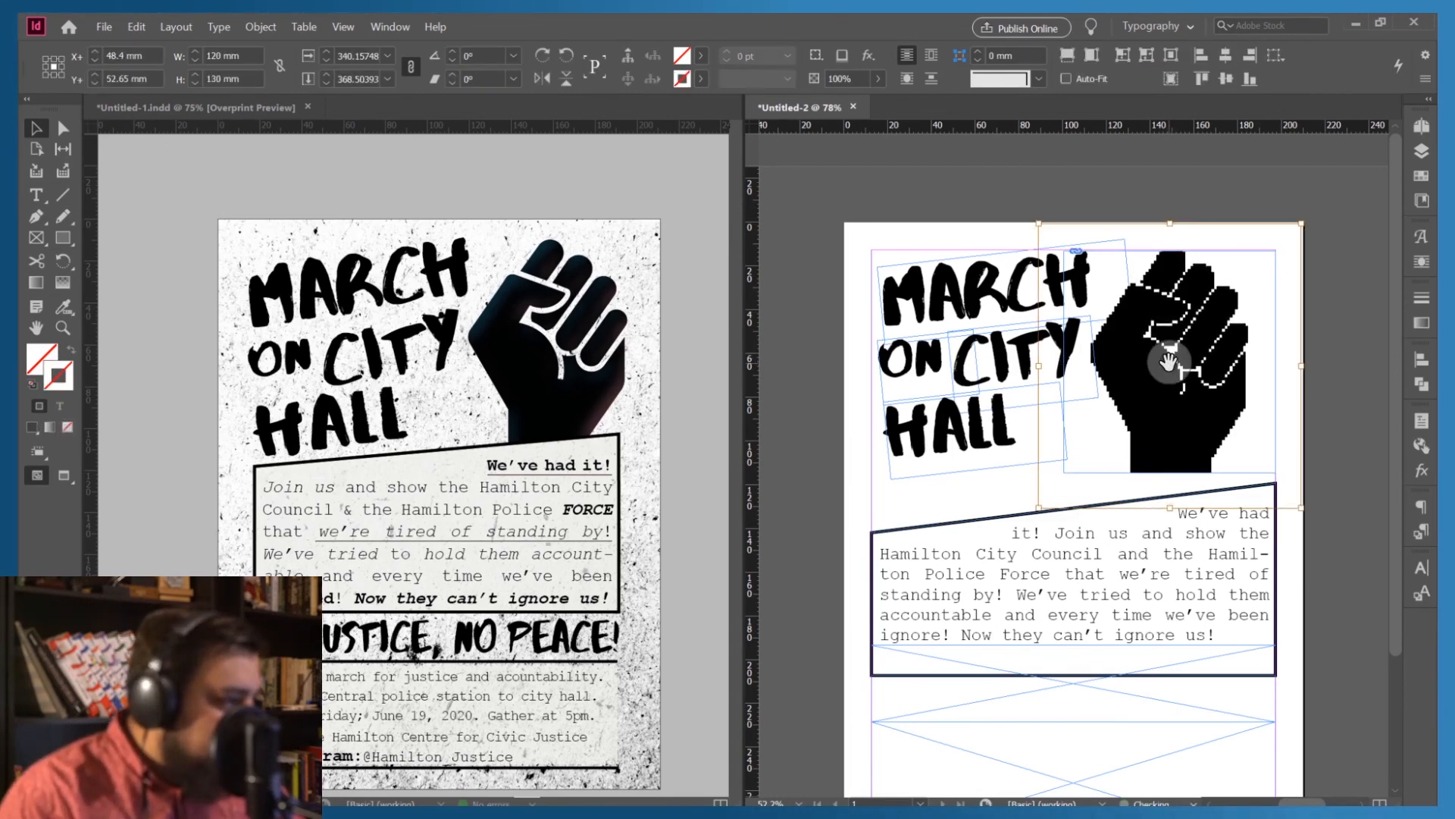
{"action": "key", "text": "Down"}
{"action": "key", "text": "Down"}
{"action": "key", "text": "Down"}
{"action": "key", "text": "Down"}
{"action": "key", "text": "Down"}
{"action": "key", "text": "Down"}
{"action": "key", "text": "Down"}
{"action": "key", "text": "Down"}
{"action": "key", "text": "Down"}
{"action": "key", "text": "Down"}
{"action": "key", "text": "Down"}
{"action": "key", "text": "Down"}
{"action": "key", "text": "Down"}
{"action": "key", "text": "Down"}
{"action": "key", "text": "Down"}
{"action": "key", "text": "Down"}
{"action": "key", "text": "Down"}
{"action": "key", "text": "Down"}
{"action": "key", "text": "Down"}
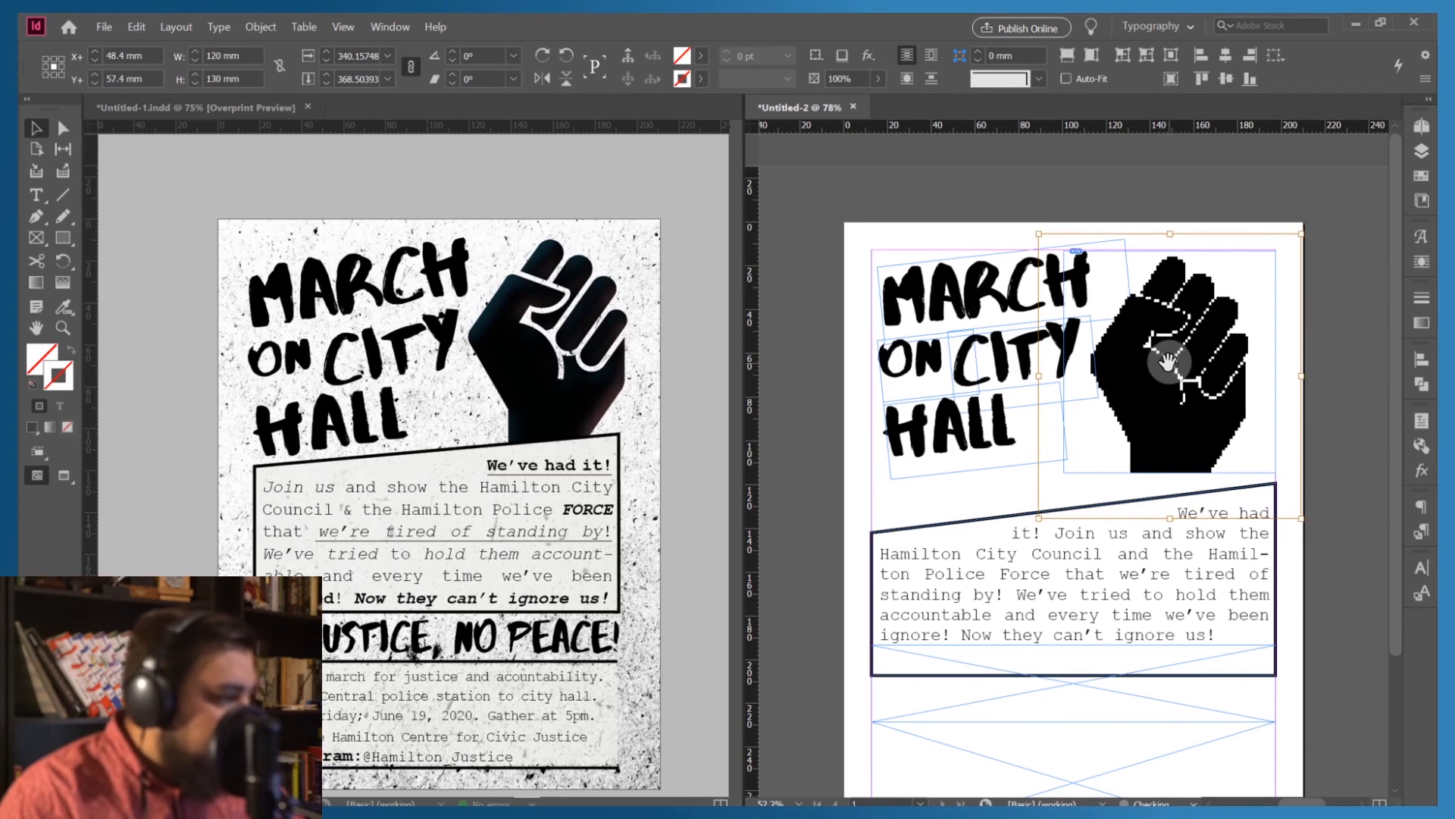
{"action": "key", "text": "Up"}
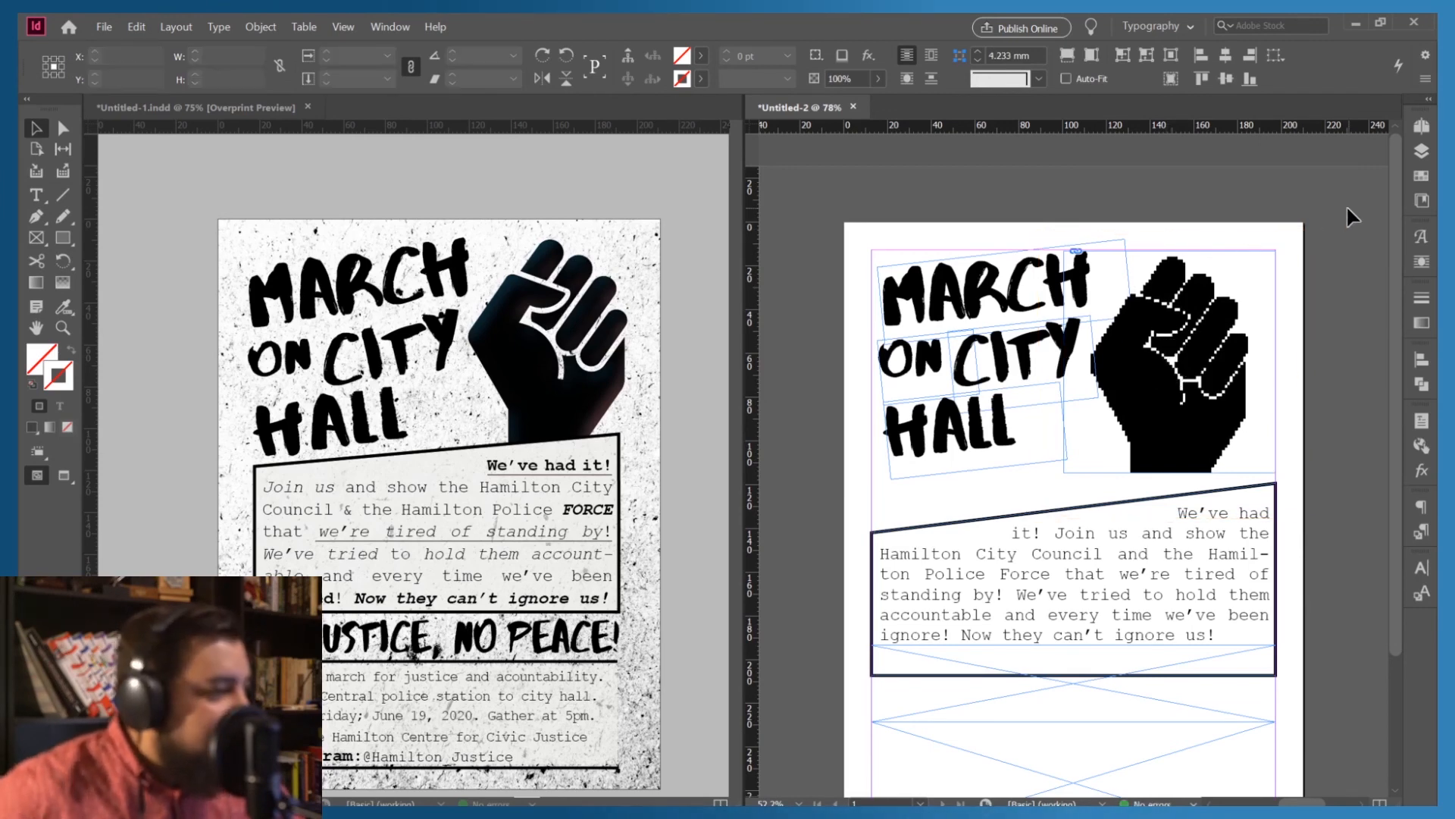
{"action": "left_click", "coordinate": [1346, 204]}
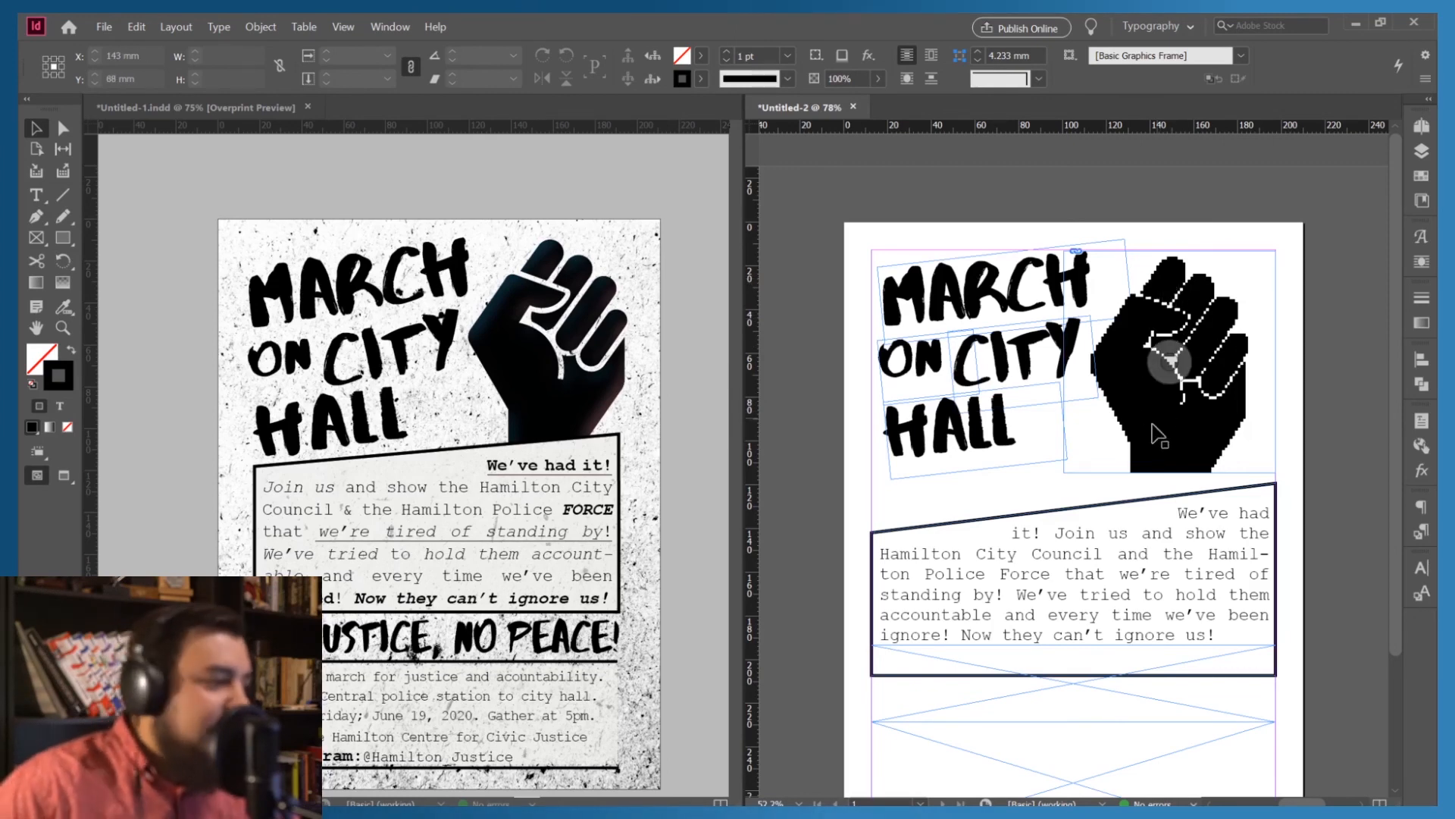
Extend the fist's graphic frame downward to a height of about 122 mm, overlapping the slanted body text frame
{"action": "left_click", "coordinate": [1104, 465]}
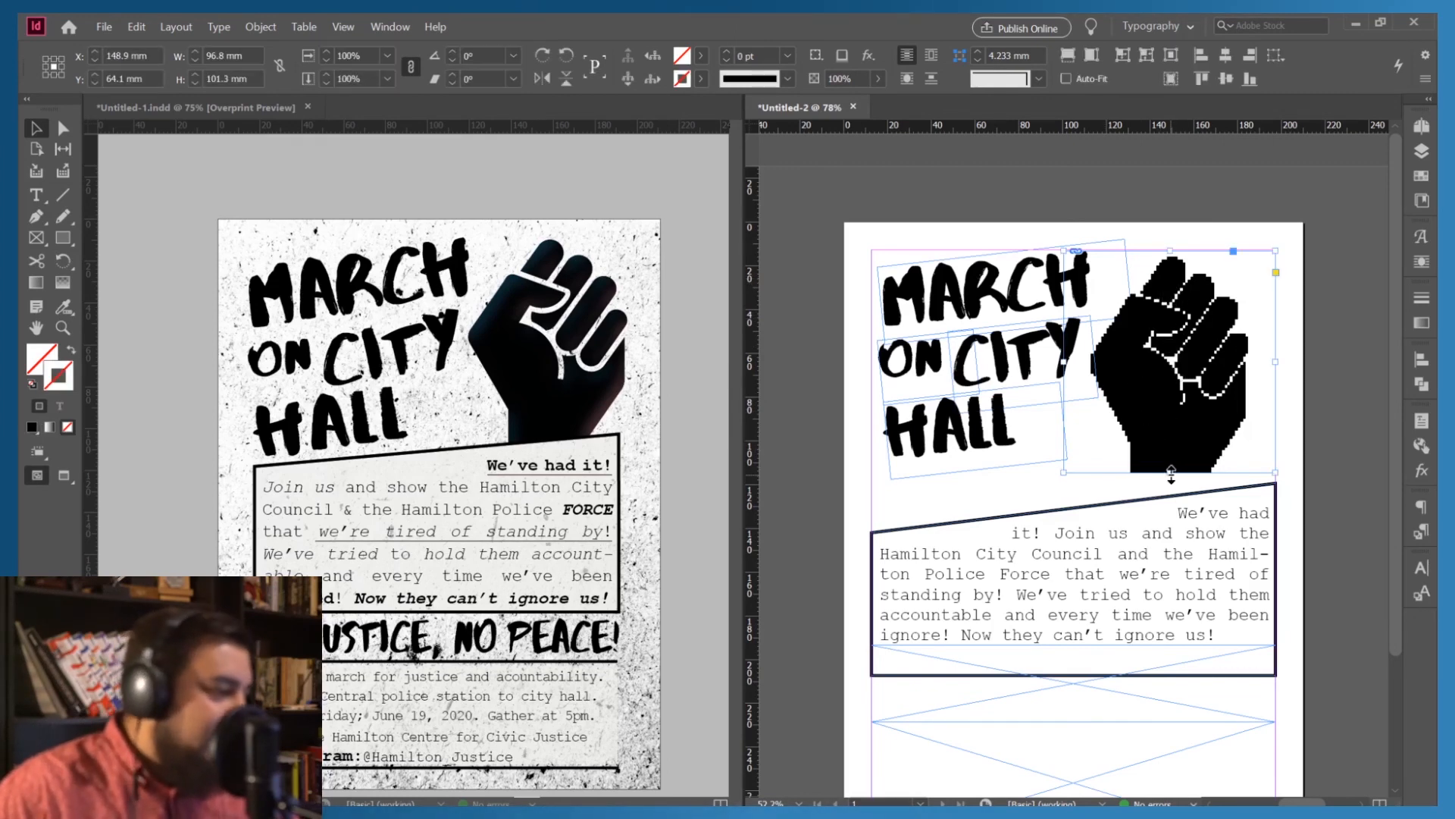
{"action": "left_click_drag", "start_coordinate": [1171, 472], "coordinate": [1169, 522]}
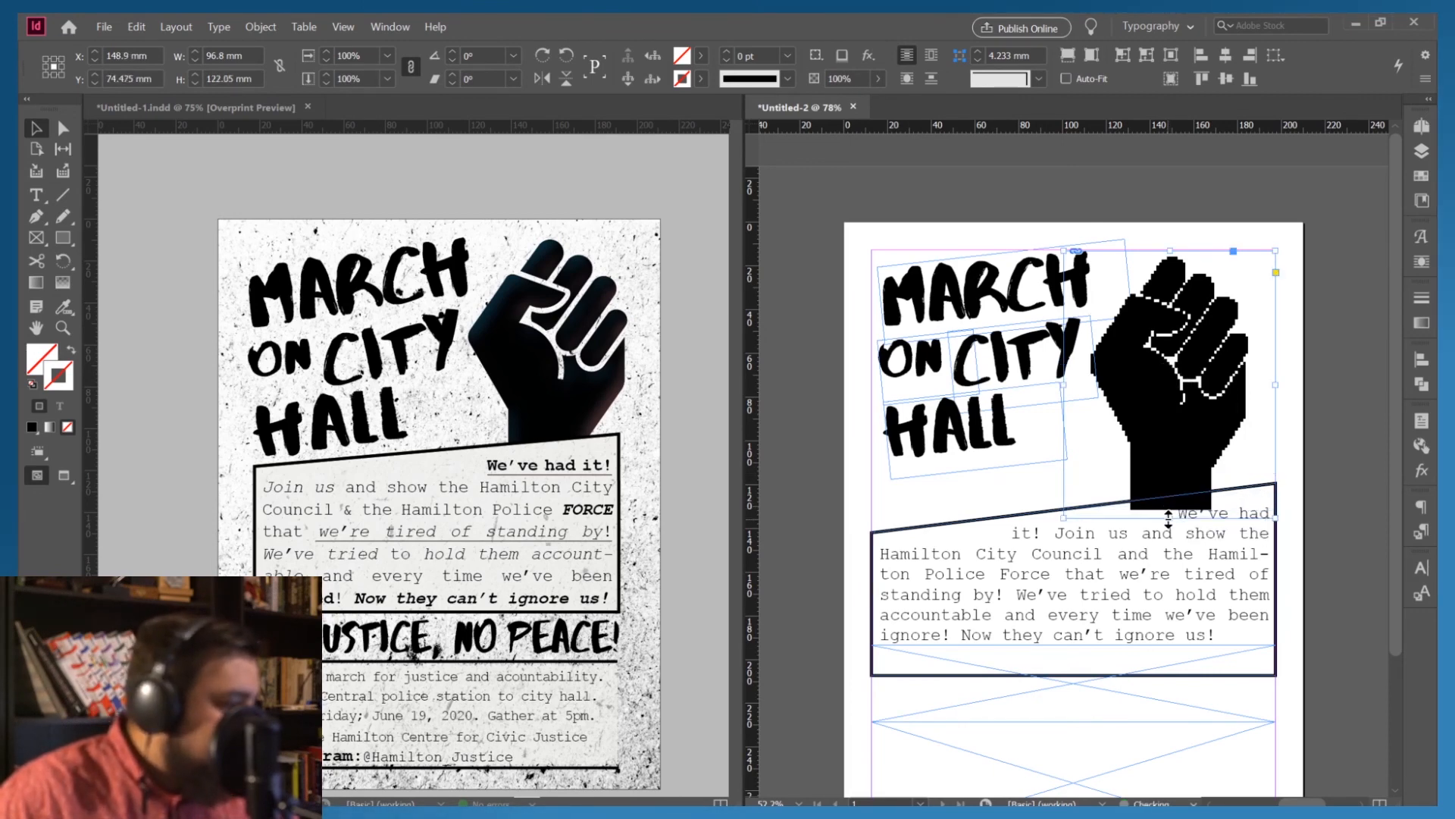
{"action": "left_click", "coordinate": [1301, 225]}
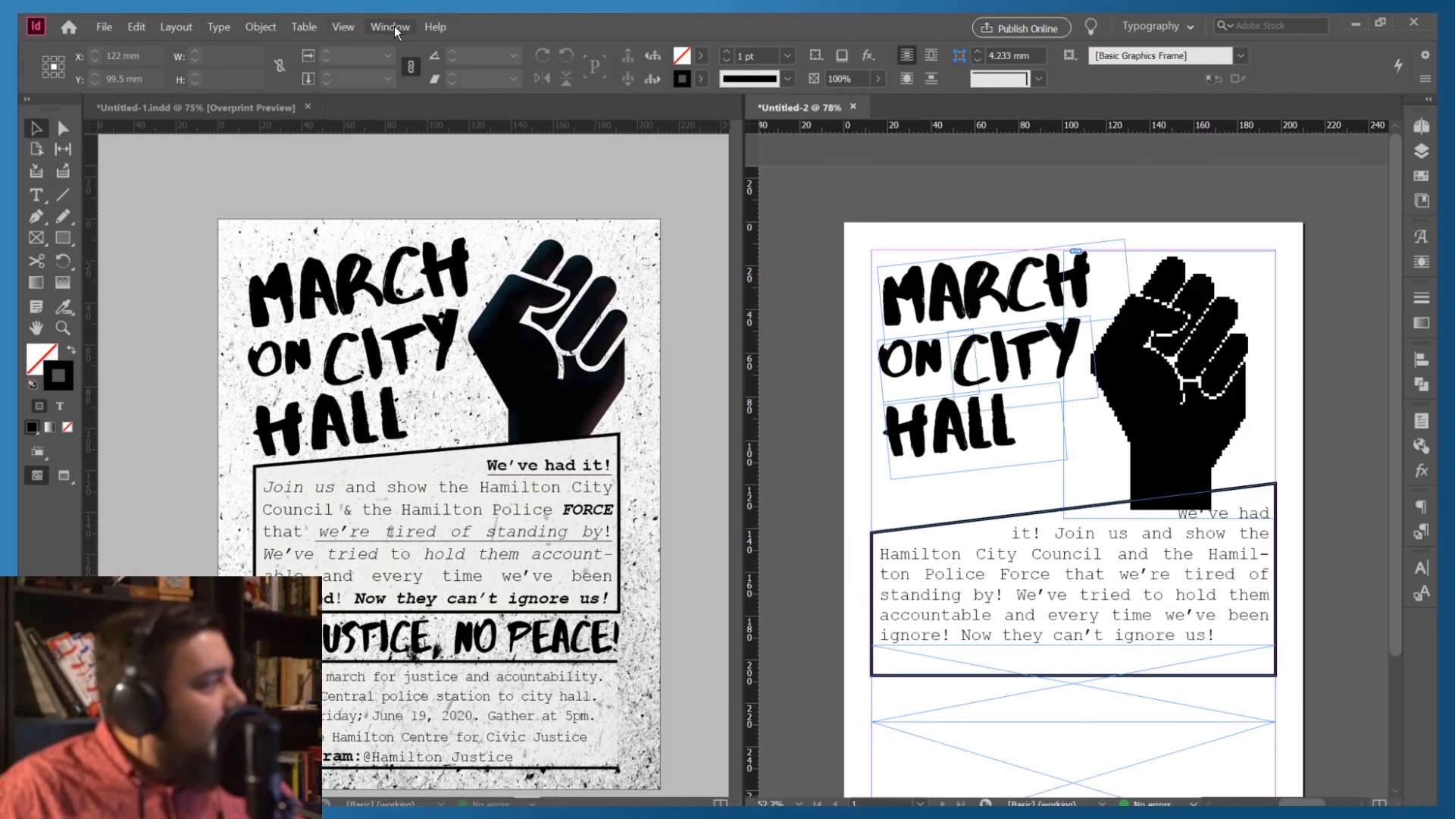
Check the poster artwork in Overprint Preview and return to the standard display
{"action": "left_click", "coordinate": [342, 27]}
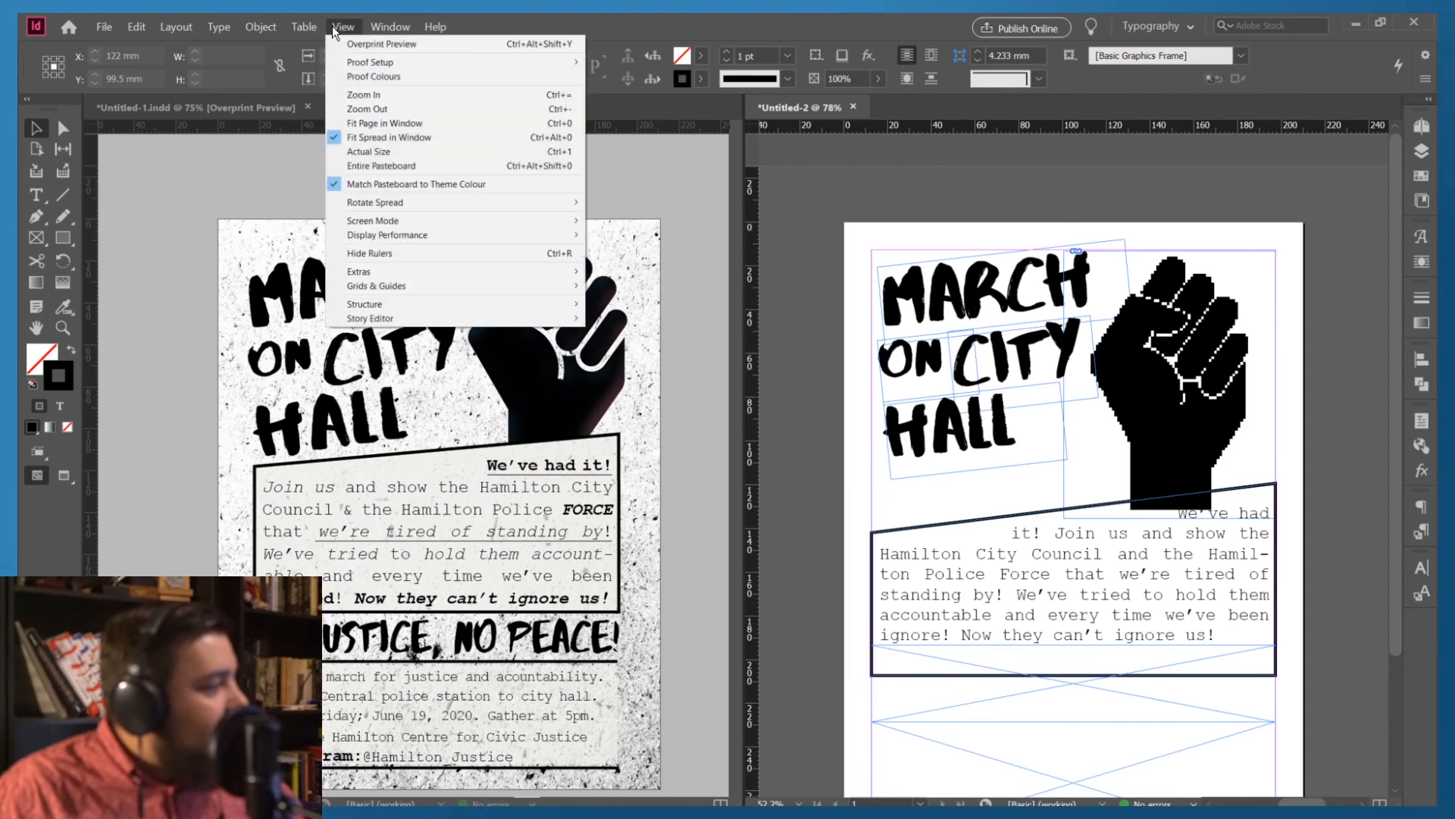
{"action": "left_click", "coordinate": [375, 43]}
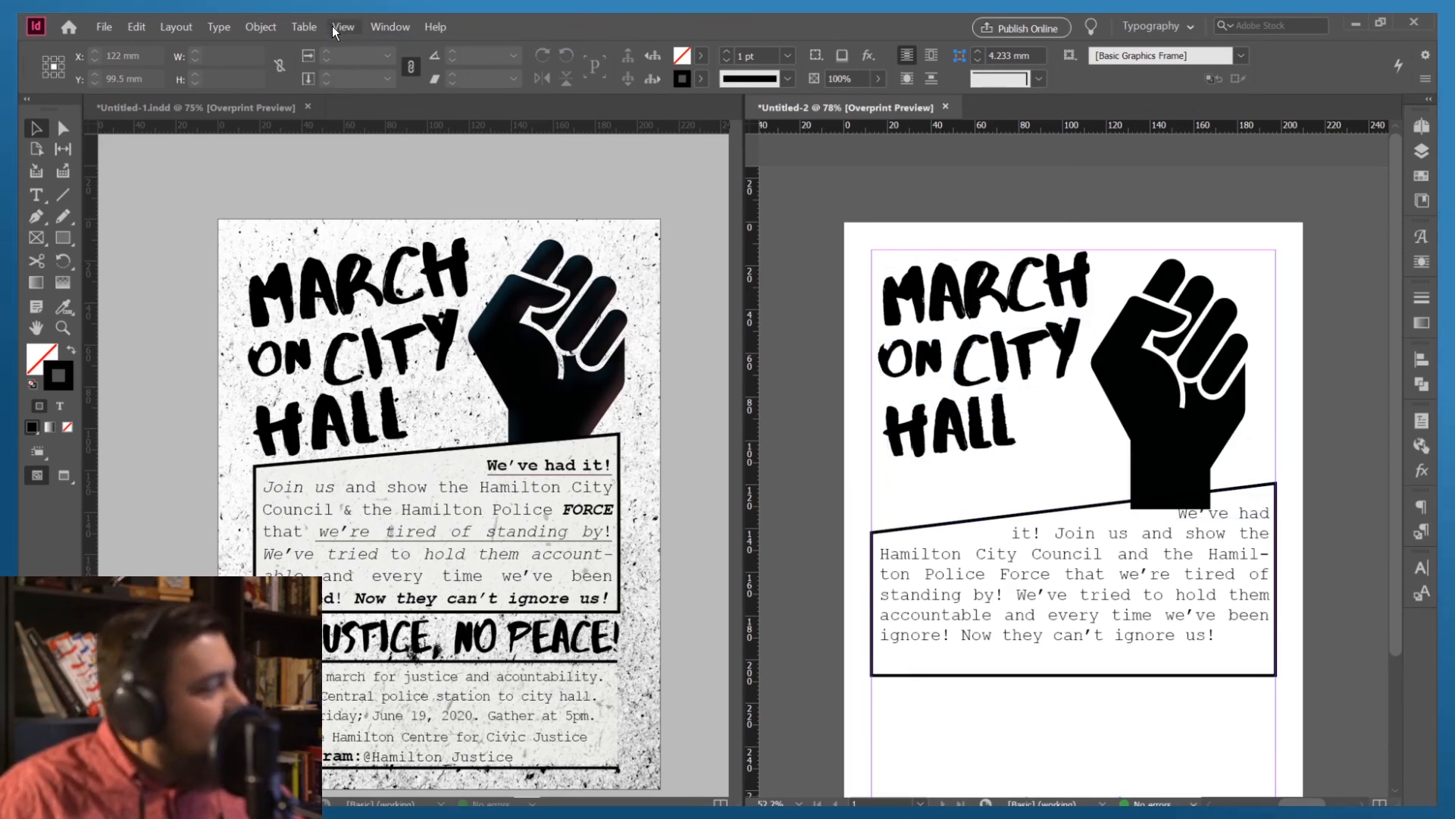
{"action": "left_click", "coordinate": [343, 26]}
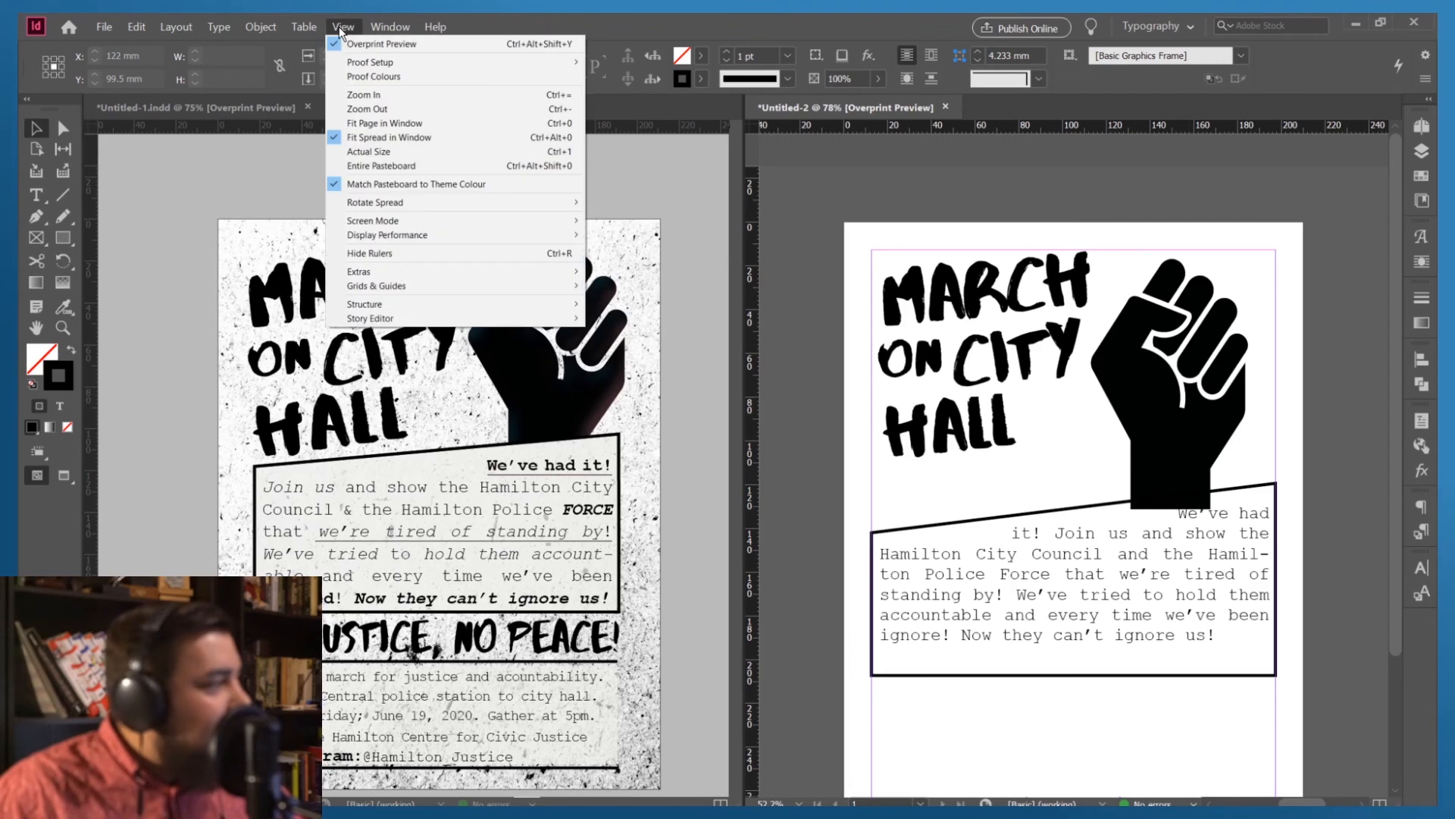
{"action": "left_click", "coordinate": [385, 42]}
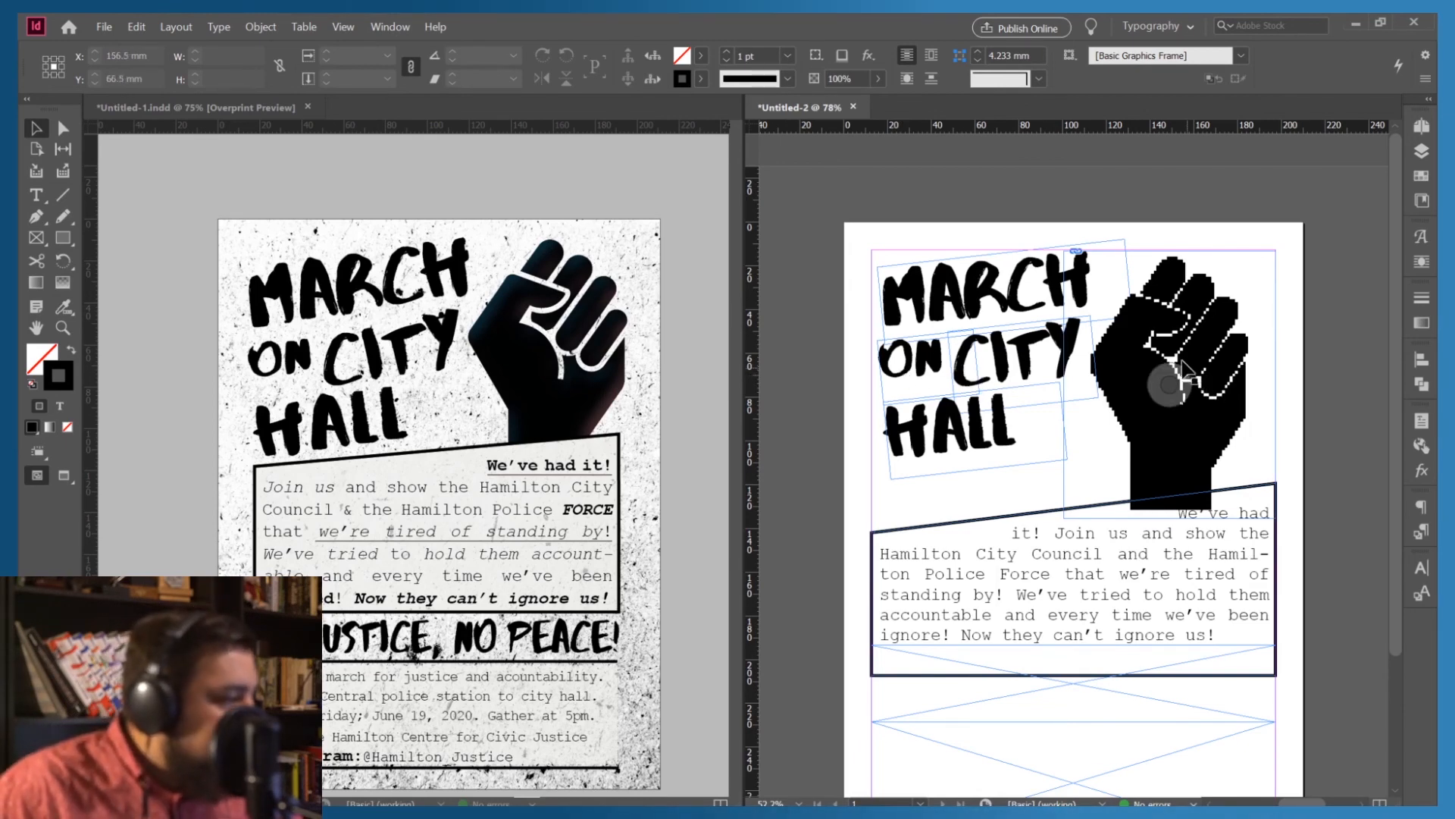
Rotate the fist's graphic frame by 3°
{"action": "left_click", "coordinate": [1150, 300]}
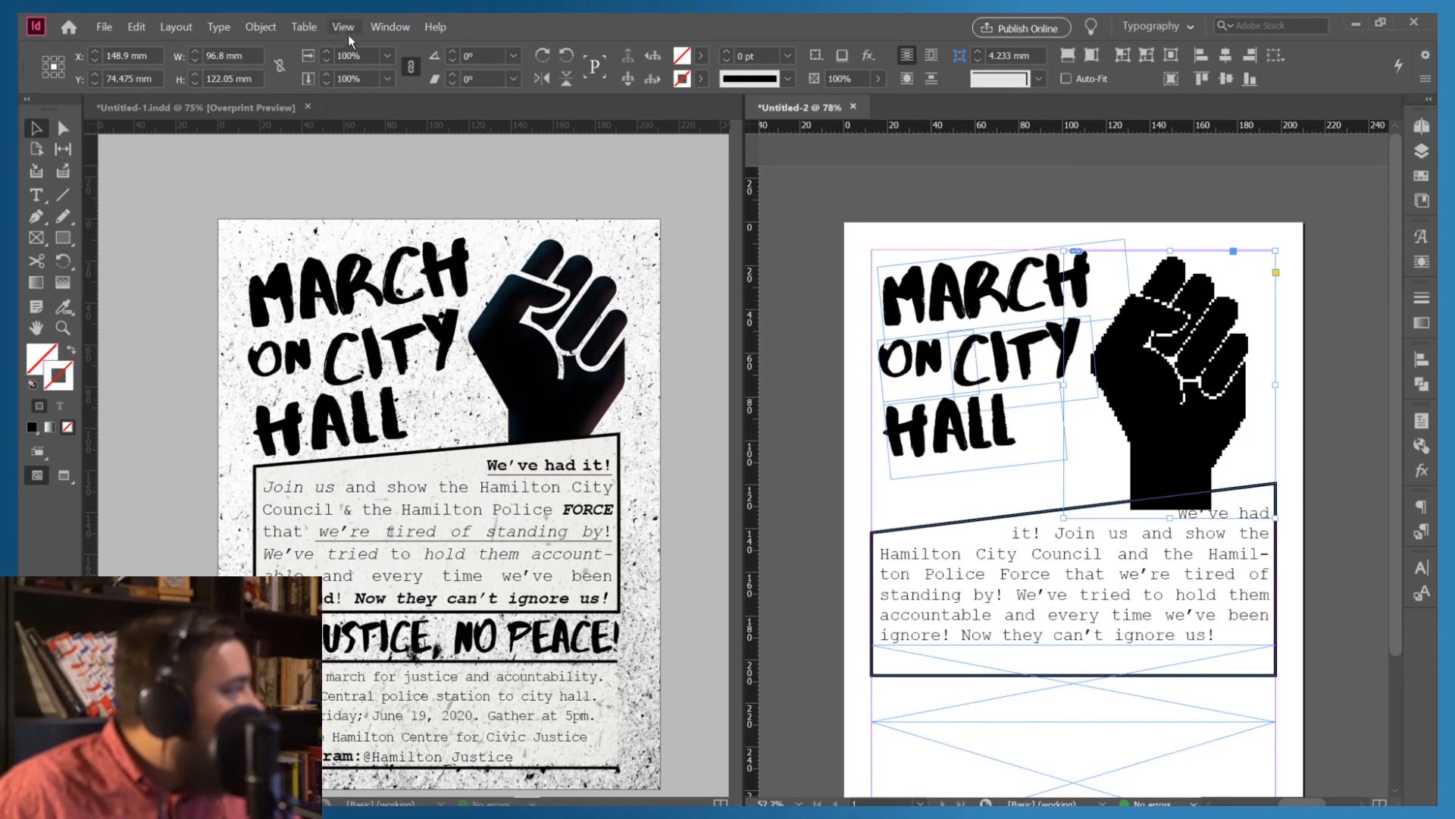
{"action": "left_click", "coordinate": [454, 61]}
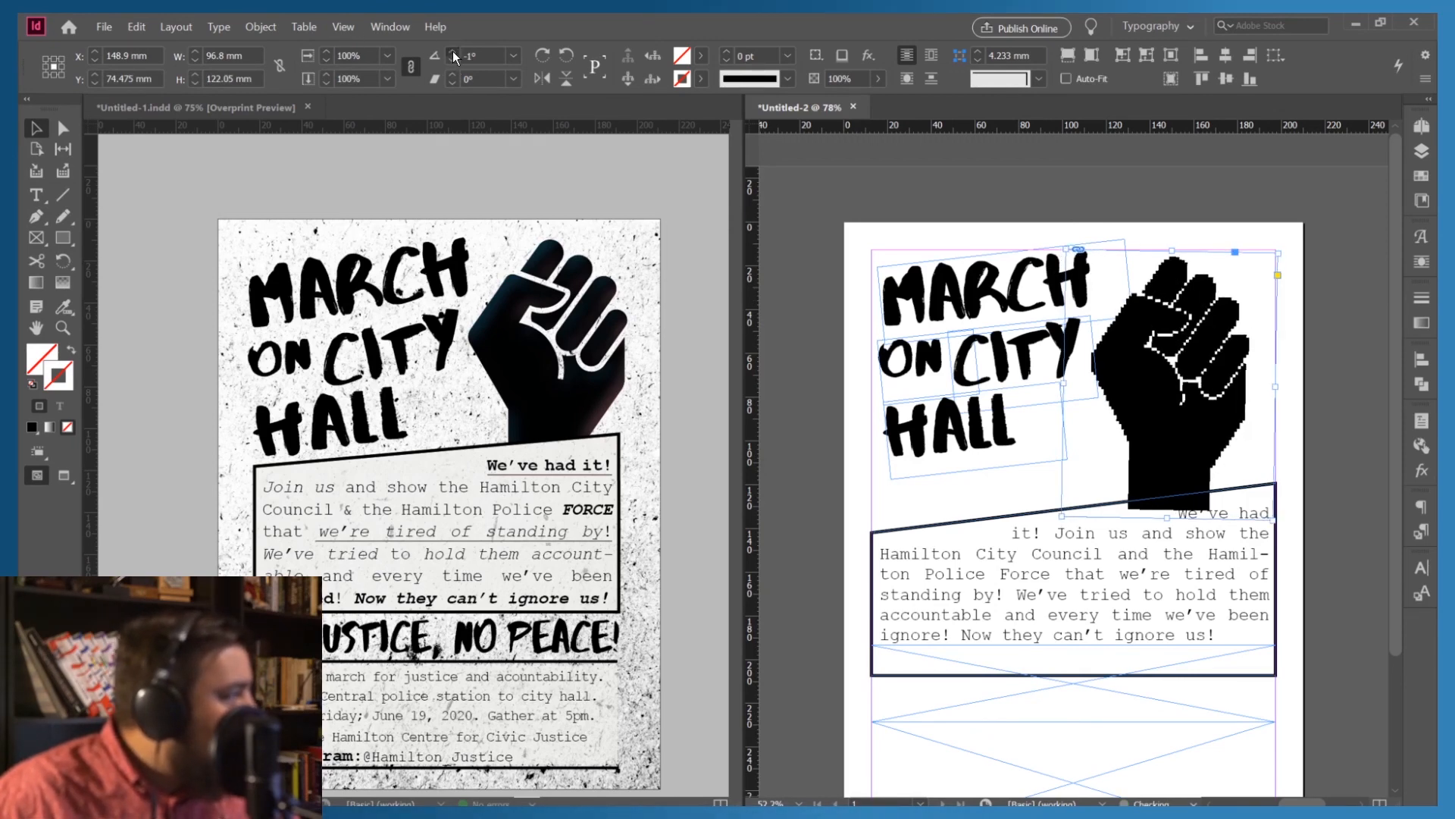
{"action": "left_click", "coordinate": [452, 52]}
{"action": "left_click", "coordinate": [453, 52]}
{"action": "left_click", "coordinate": [452, 51]}
{"action": "left_click", "coordinate": [452, 52]}
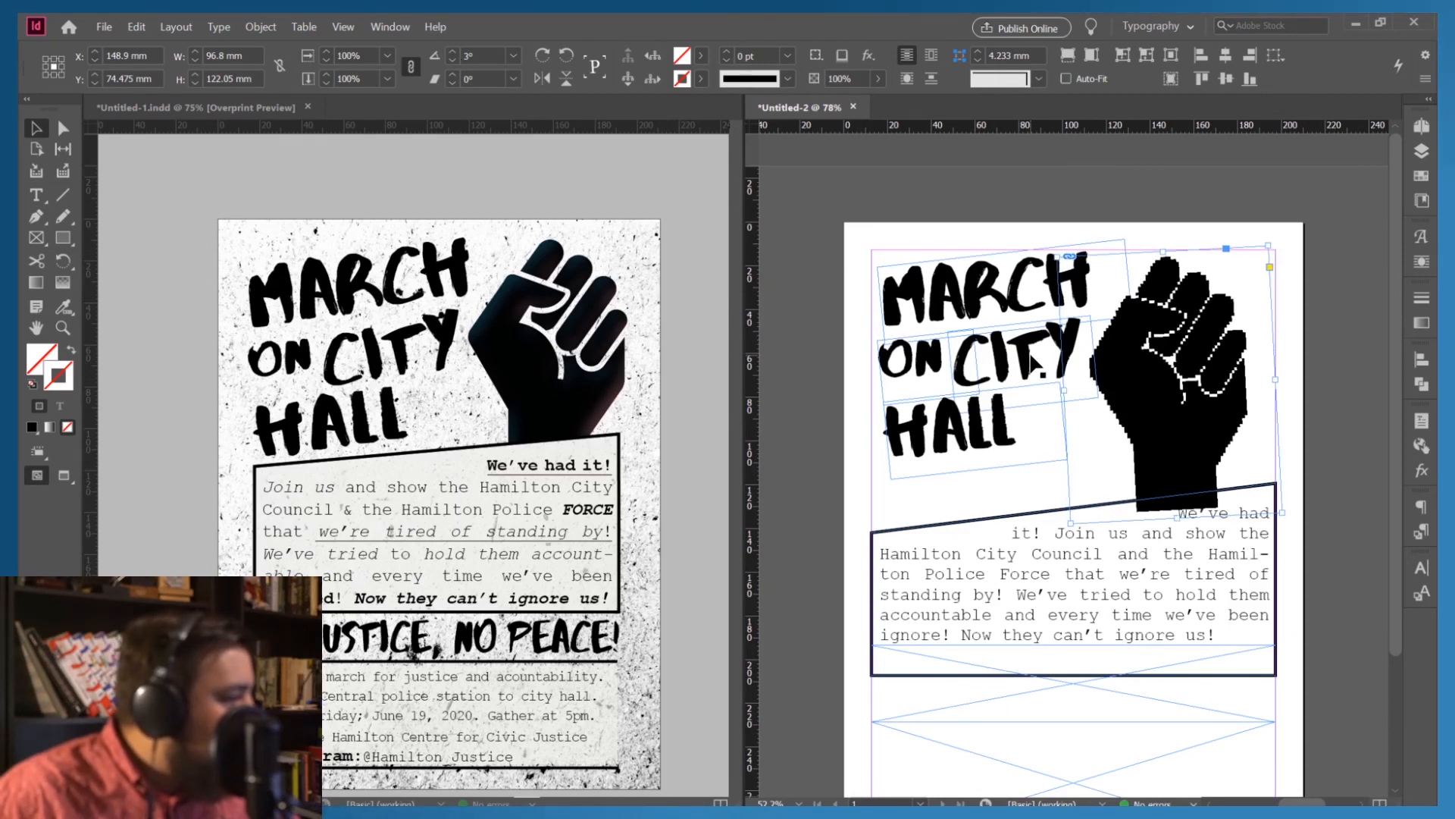
Nudge the rotated fist frame up and to the right to X 151.65 mm, Y 69.475 mm
{"action": "key", "text": "Up"}
{"action": "key", "text": "Up"}
{"action": "key", "text": "Up"}
{"action": "key", "text": "Up"}
{"action": "key", "text": "Up"}
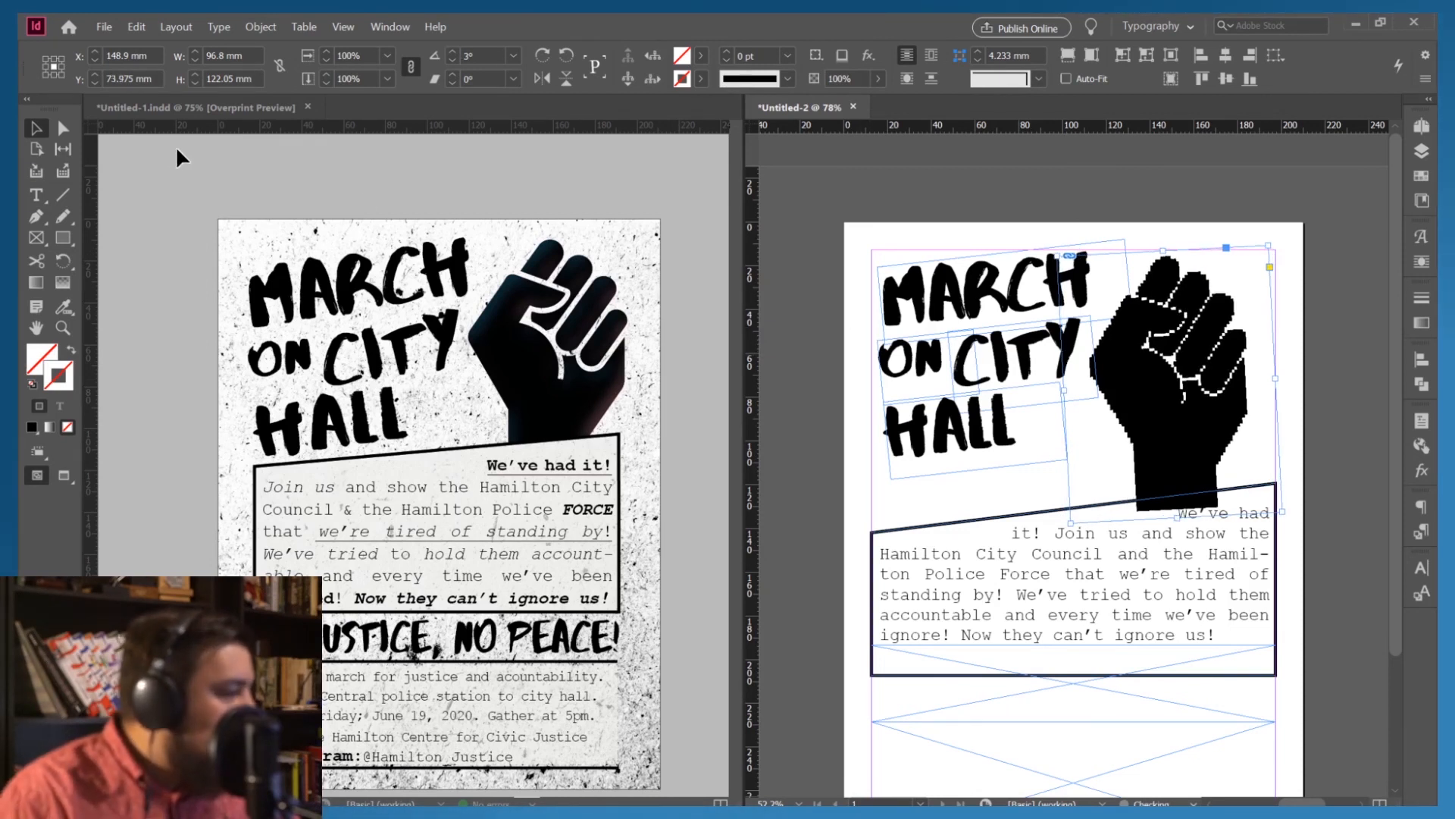
{"action": "key", "text": "Up"}
{"action": "key", "text": "Up"}
{"action": "key", "text": "Up"}
{"action": "key", "text": "Up"}
{"action": "key", "text": "Up"}
{"action": "key", "text": "Up"}
{"action": "key", "text": "Up"}
{"action": "key", "text": "Up"}
{"action": "key", "text": "Up"}
{"action": "key", "text": "Up"}
{"action": "key", "text": "Up"}
{"action": "key", "text": "Up"}
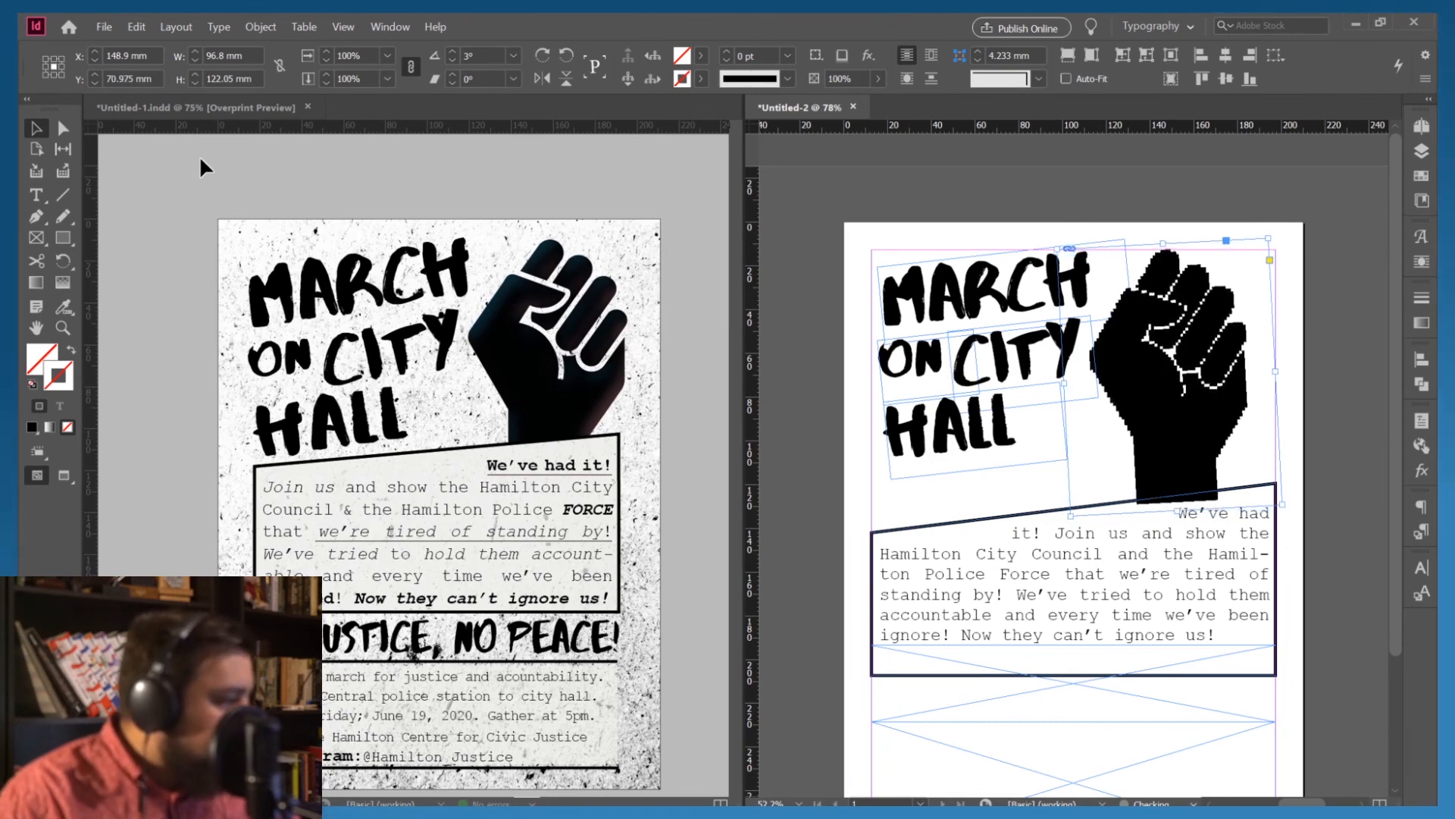
{"action": "key", "text": "Up"}
{"action": "key", "text": "Up"}
{"action": "key", "text": "Up"}
{"action": "key", "text": "Up"}
{"action": "key", "text": "Up"}
{"action": "key", "text": "Right"}
{"action": "key", "text": "Right"}
{"action": "key", "text": "Right"}
{"action": "key", "text": "Right"}
{"action": "key", "text": "Right"}
{"action": "key", "text": "Right"}
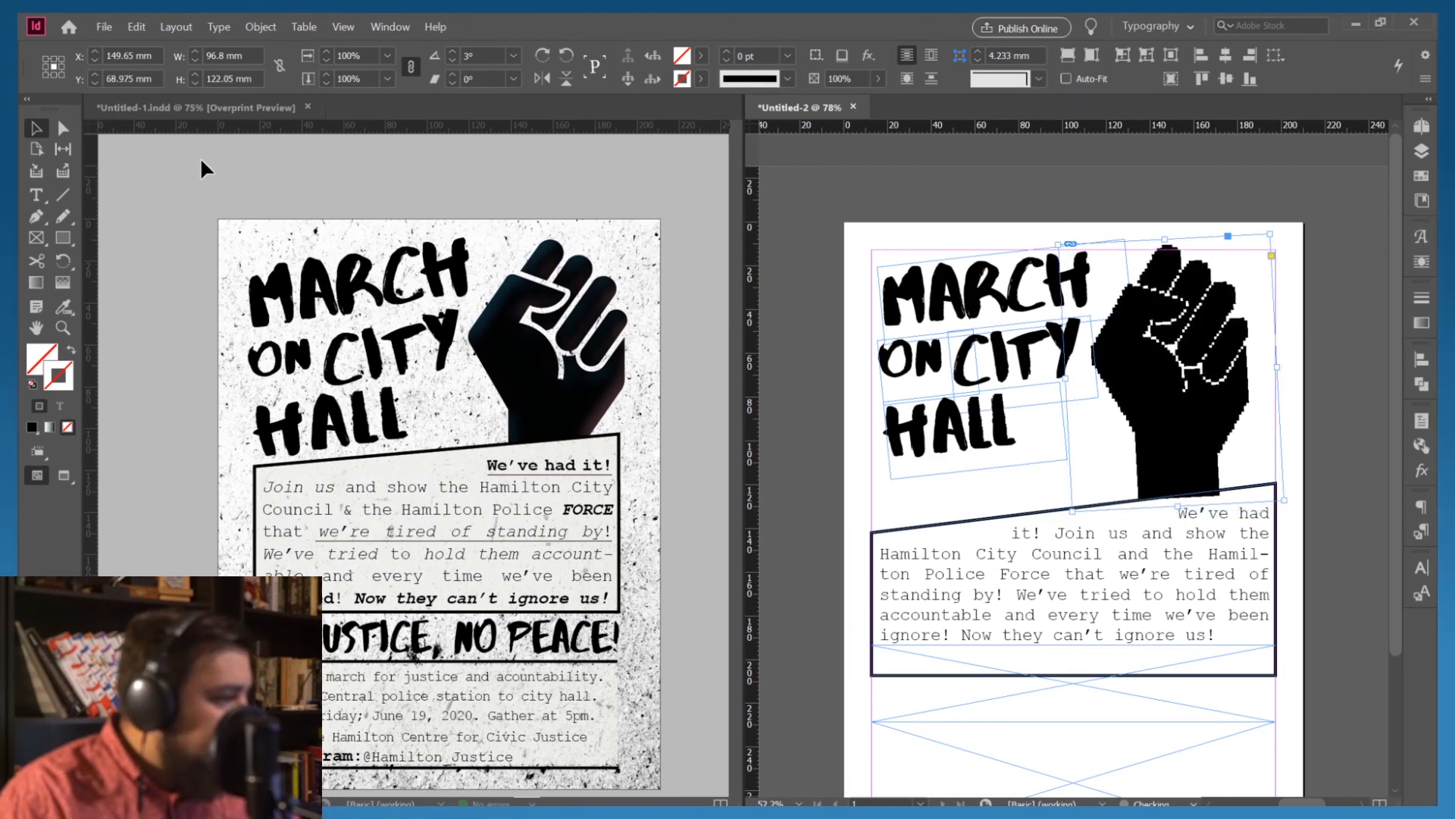
{"action": "key", "text": "Right"}
{"action": "key", "text": "Right"}
{"action": "key", "text": "Right"}
{"action": "key", "text": "Right"}
{"action": "key", "text": "Right"}
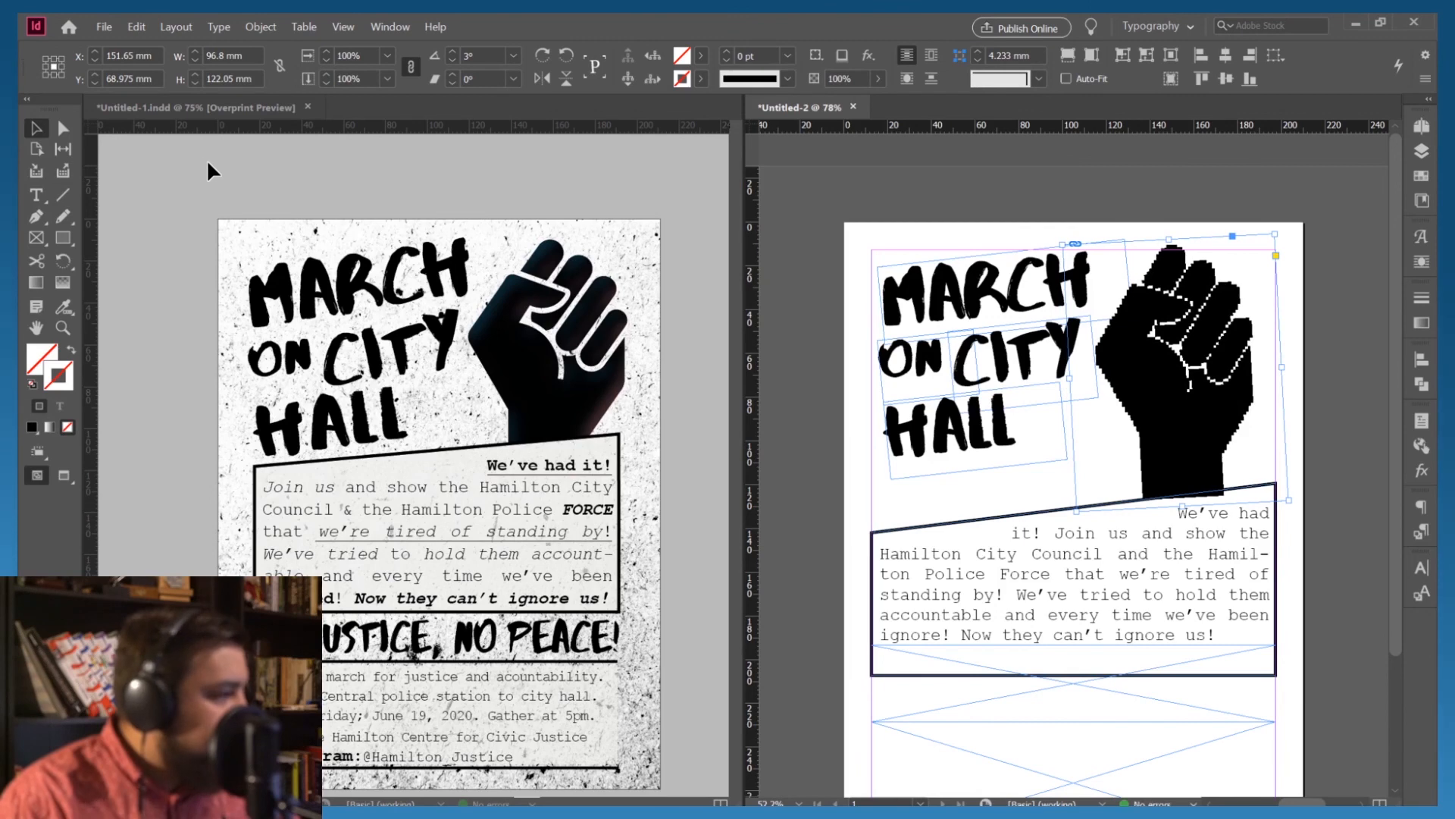
{"action": "key", "text": "Down"}
{"action": "key", "text": "Down"}
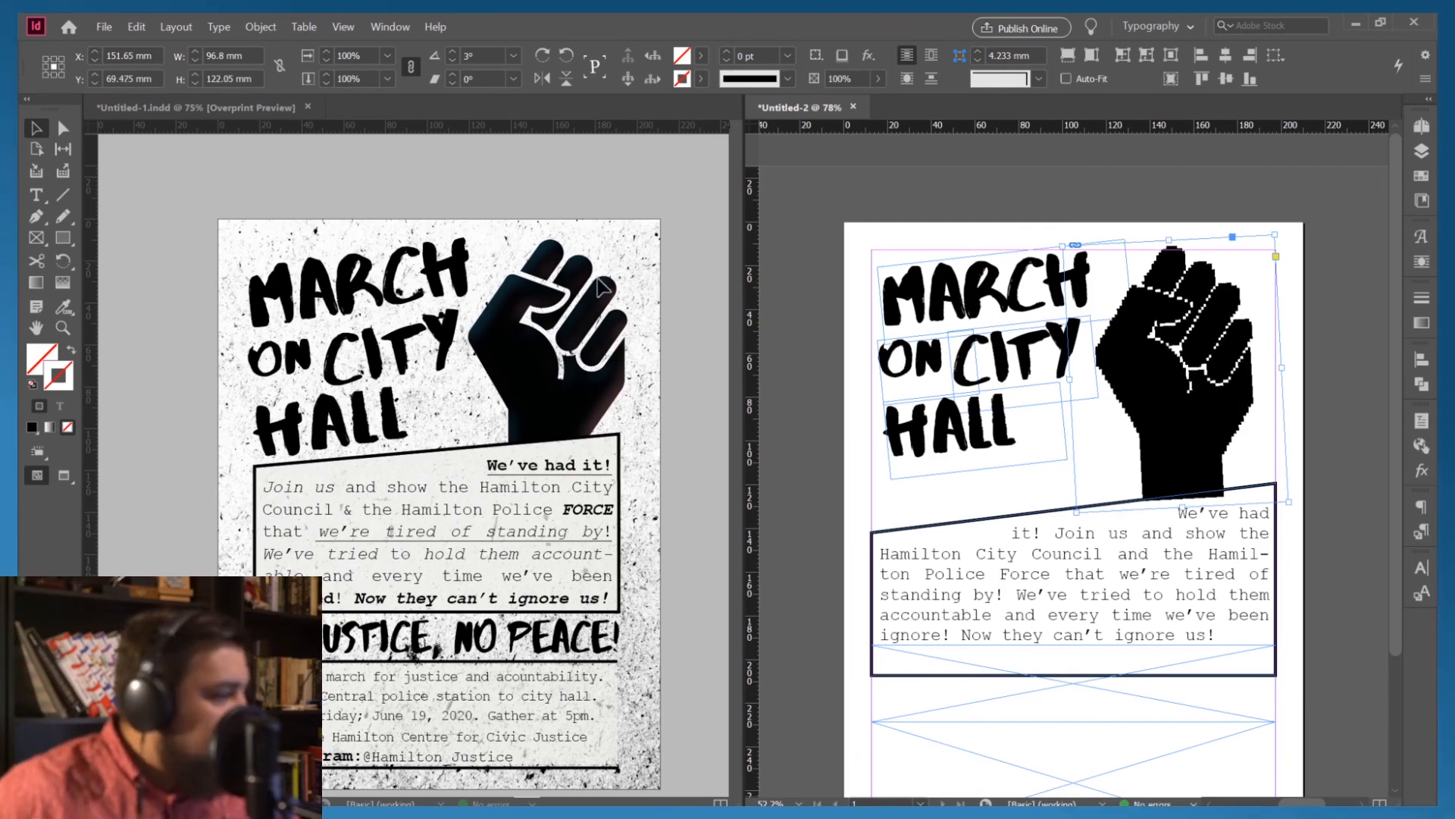
Move the slanted body text frame straight up to Y 145.841 mm so it sits under the title and fist
{"action": "left_click", "coordinate": [853, 344]}
{"action": "left_click", "coordinate": [902, 534]}
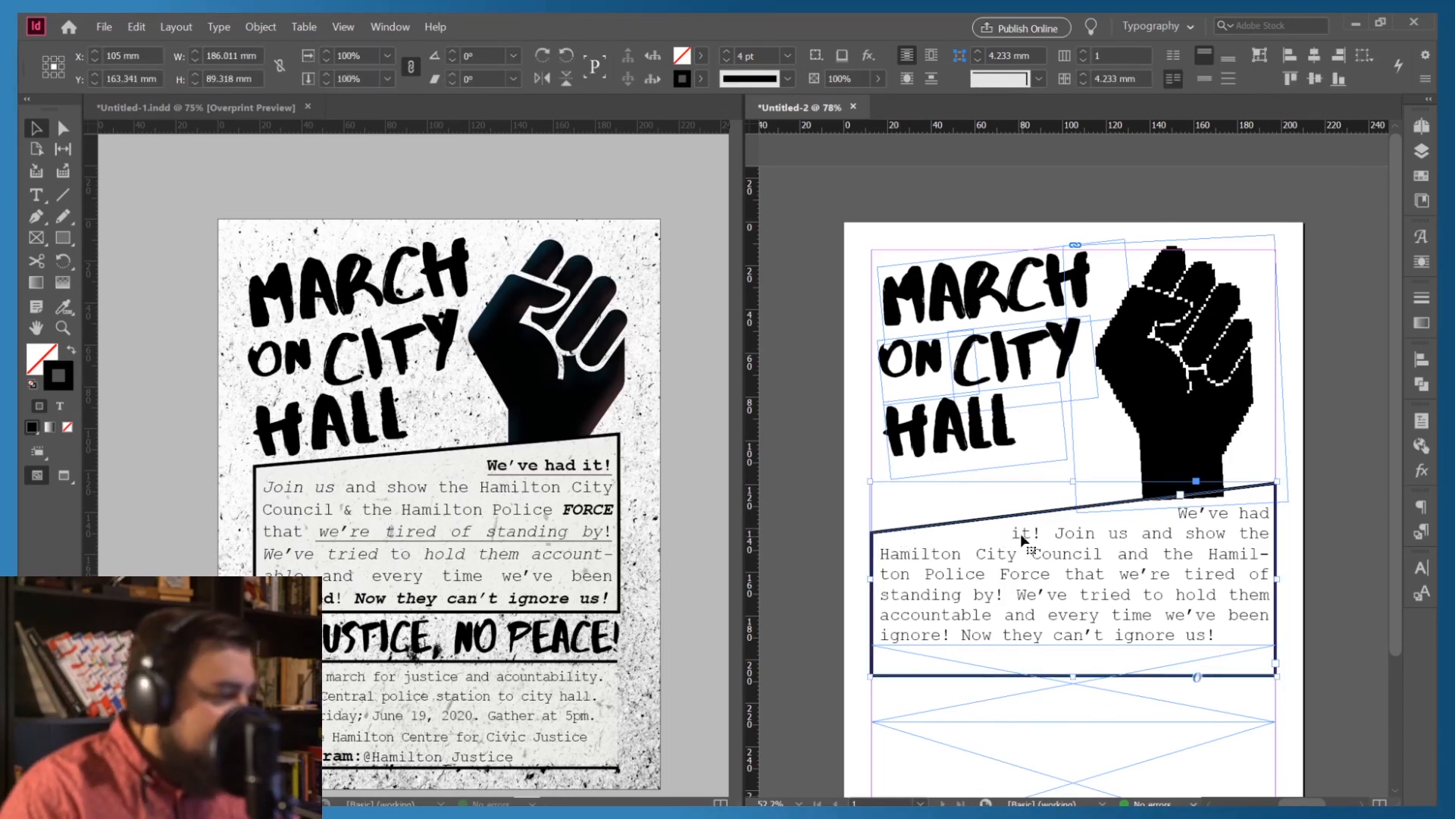
{"action": "left_click_drag", "start_coordinate": [1031, 535], "coordinate": [1020, 521]}
{"action": "key", "text": "shift+Up"}
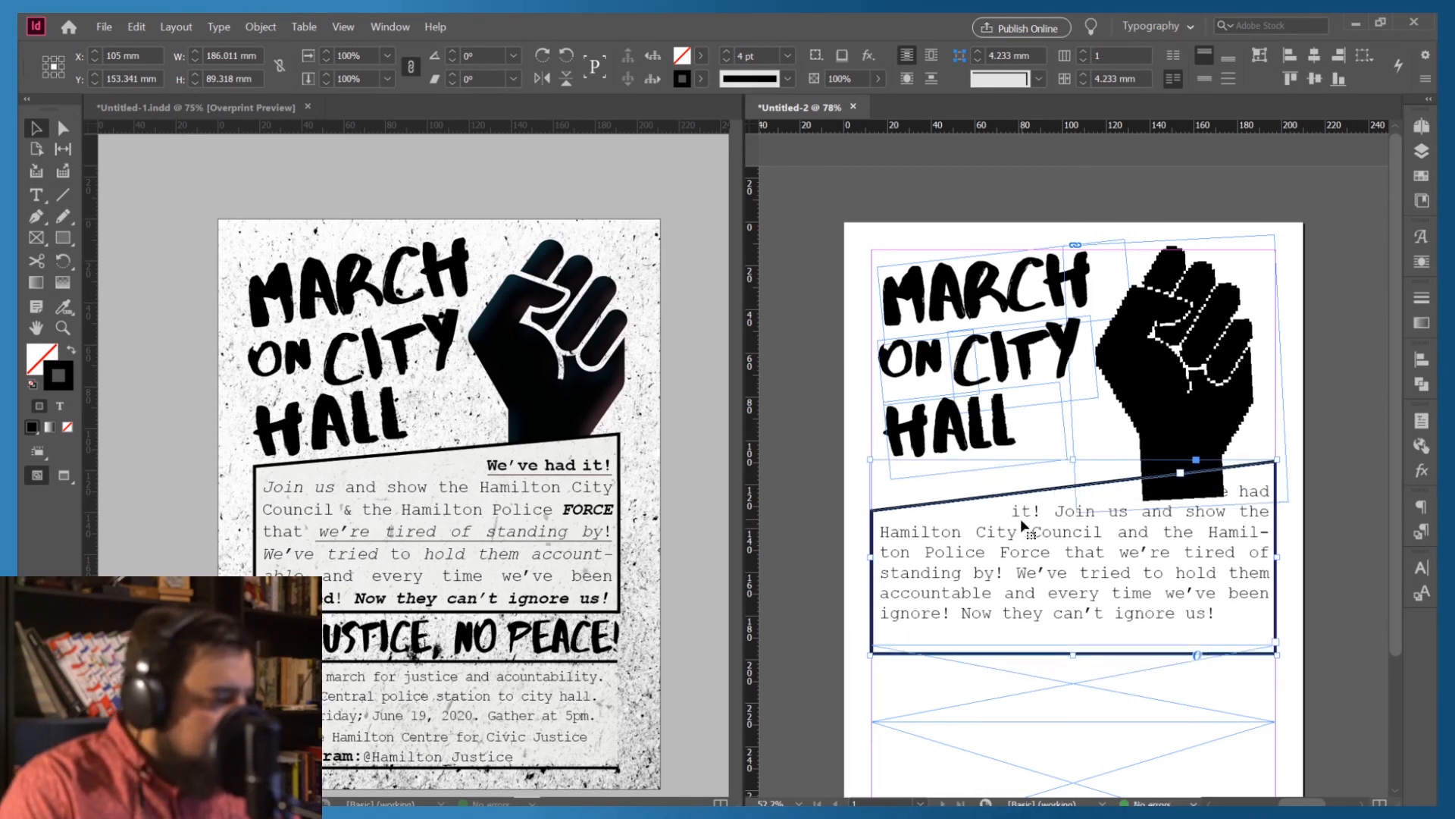
{"action": "key", "text": "shift+Up"}
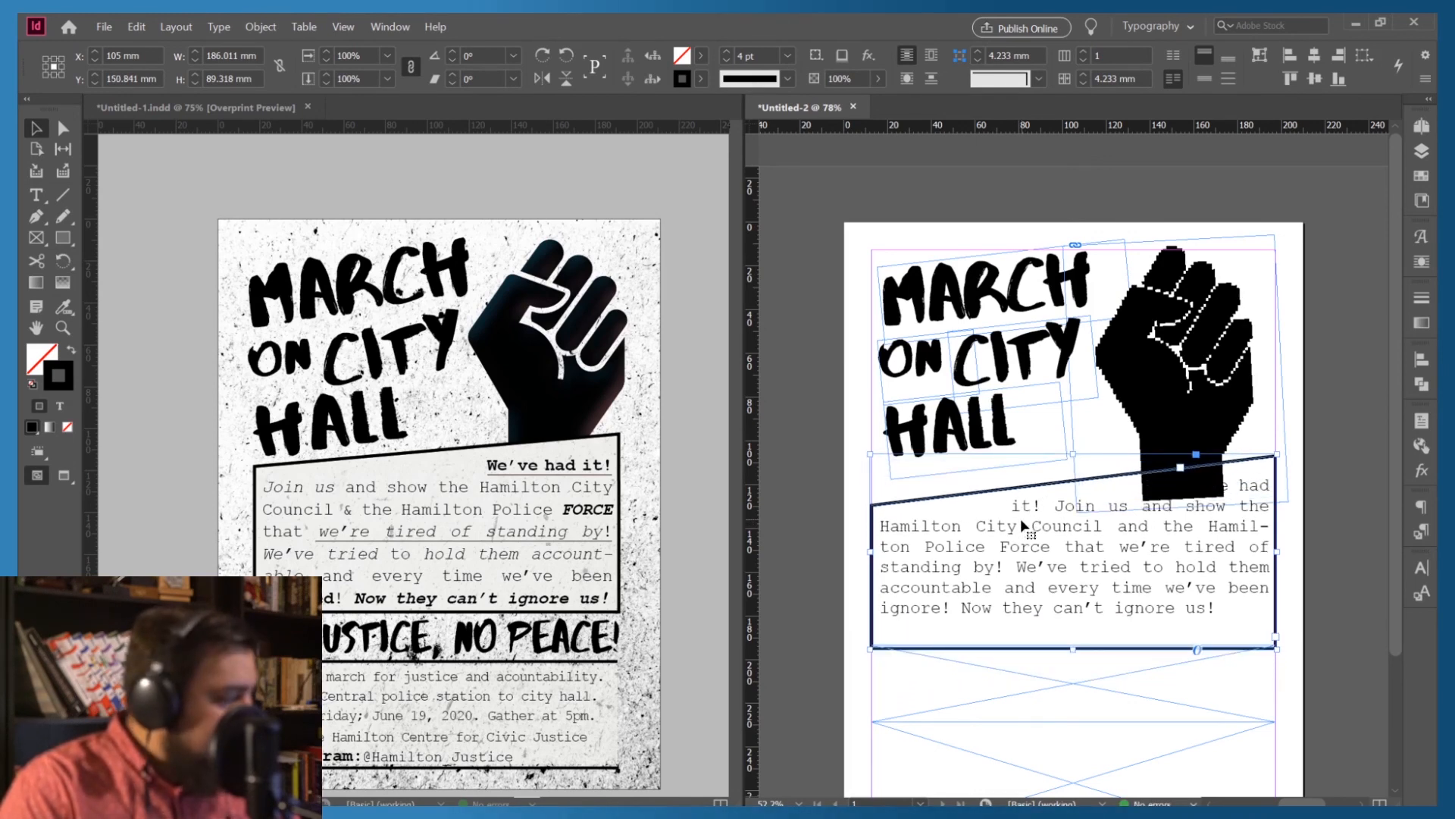
{"action": "key", "text": "shift+Up"}
{"action": "key", "text": "shift+Up"}
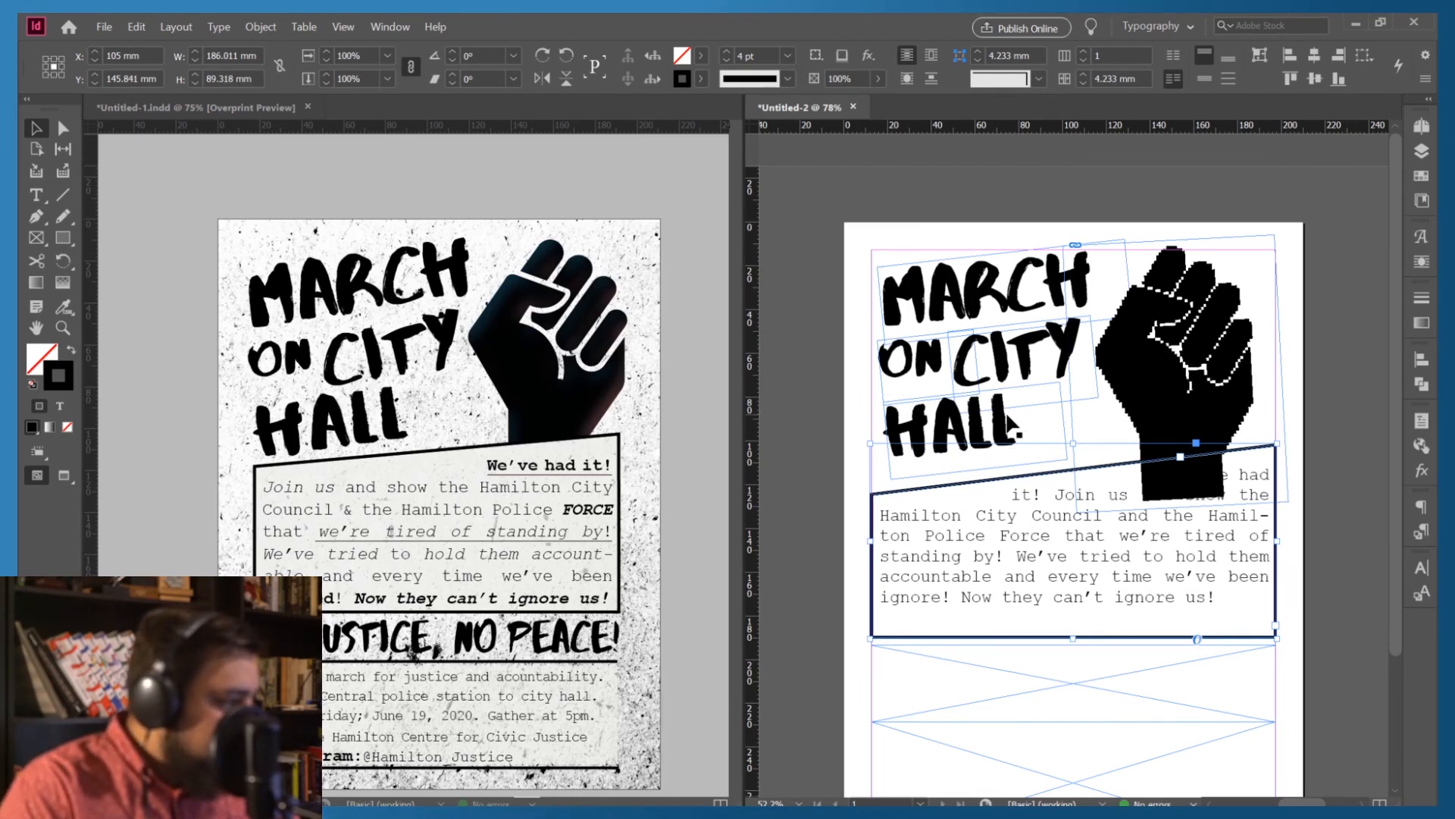
Nudge the "March On City Hall" title group down to Y 70.078 mm, closer to the slanted text frame
{"action": "left_click", "coordinate": [1030, 442]}
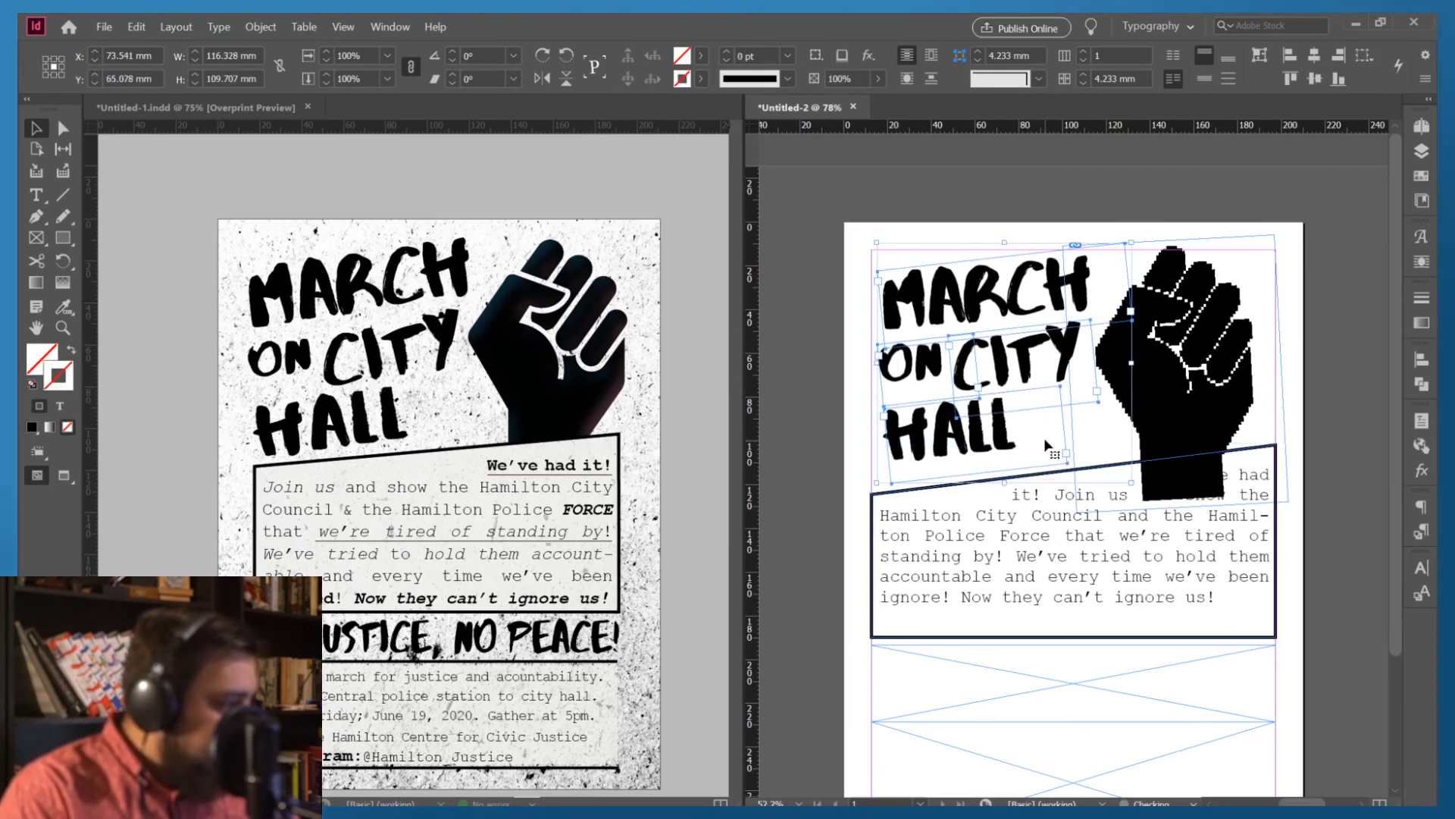
{"action": "key", "text": "Down"}
{"action": "key", "text": "Down"}
{"action": "key", "text": "Down"}
{"action": "key", "text": "Down"}
{"action": "key", "text": "Down"}
{"action": "key", "text": "Down"}
{"action": "key", "text": "Down"}
{"action": "key", "text": "Down"}
{"action": "key", "text": "Down"}
{"action": "key", "text": "Down"}
{"action": "key", "text": "Down"}
{"action": "key", "text": "Down"}
{"action": "key", "text": "Down"}
{"action": "key", "text": "Down"}
{"action": "key", "text": "Down"}
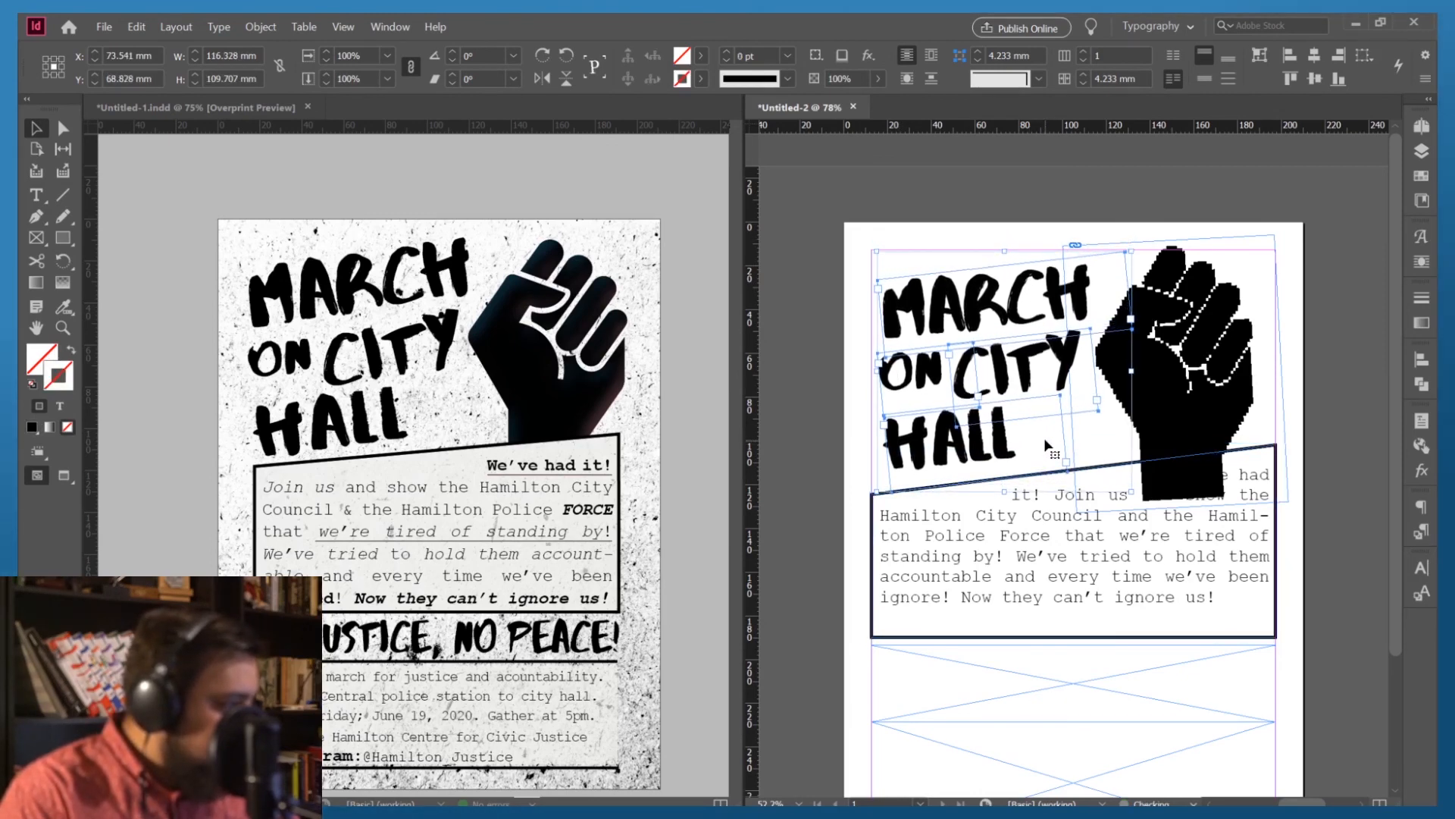
{"action": "key", "text": "Down"}
{"action": "key", "text": "Down"}
{"action": "key", "text": "Down"}
{"action": "key", "text": "Down"}
{"action": "key", "text": "Down"}
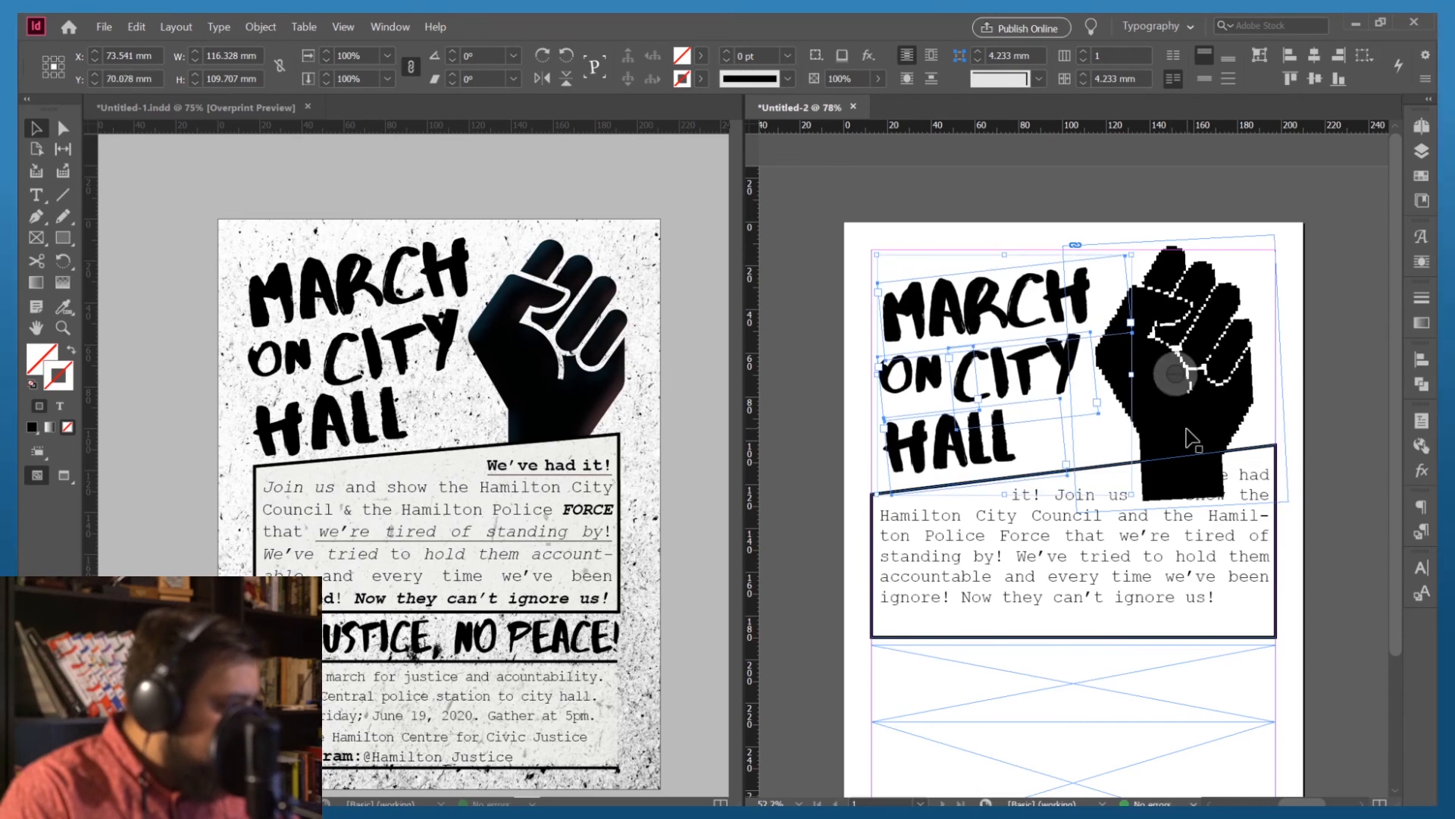
{"action": "left_click", "coordinate": [1322, 339]}
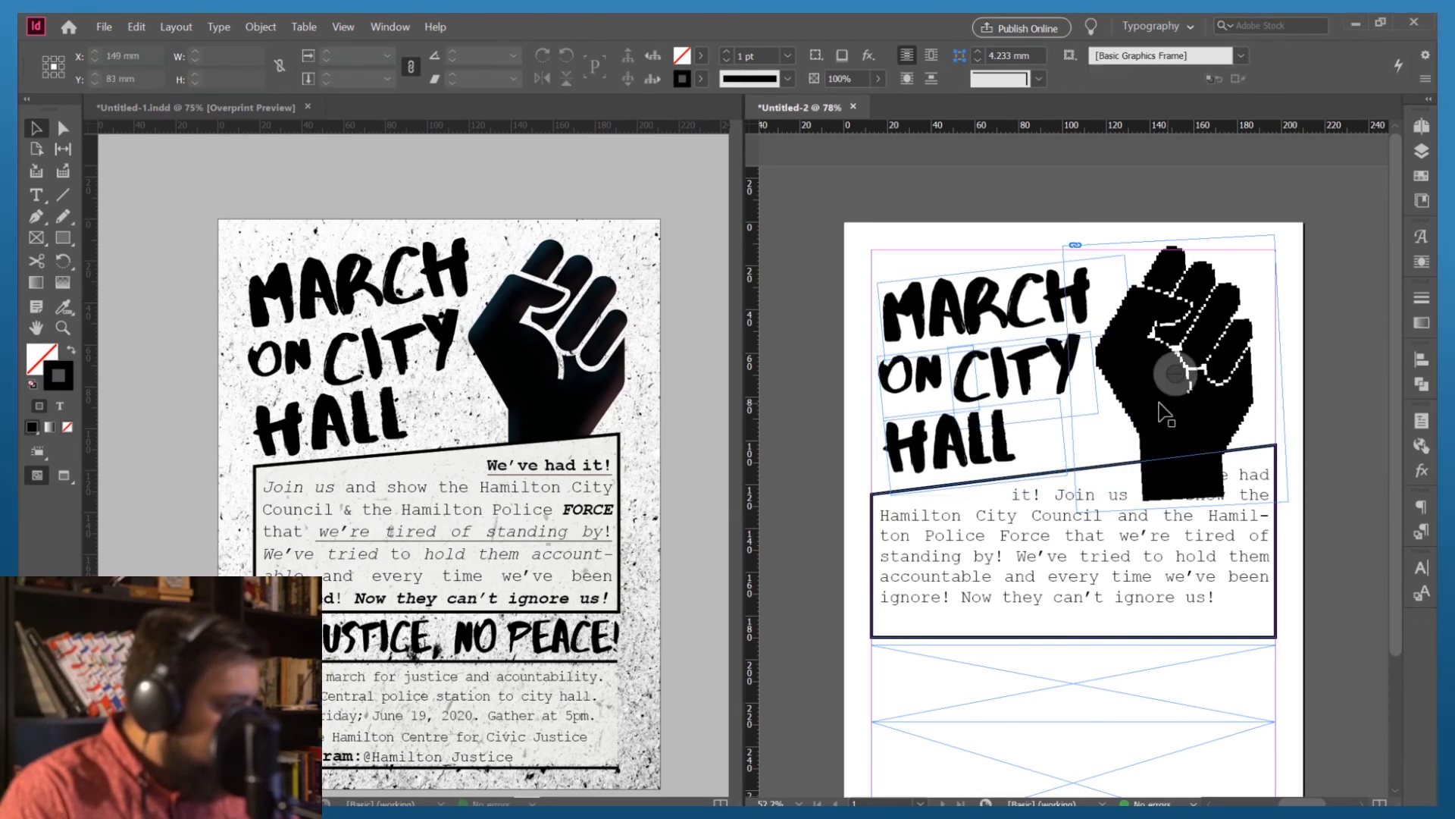
Turn on Overprint Preview for the new poster and inspect the fist artwork at full quality
{"action": "left_click", "coordinate": [304, 26]}
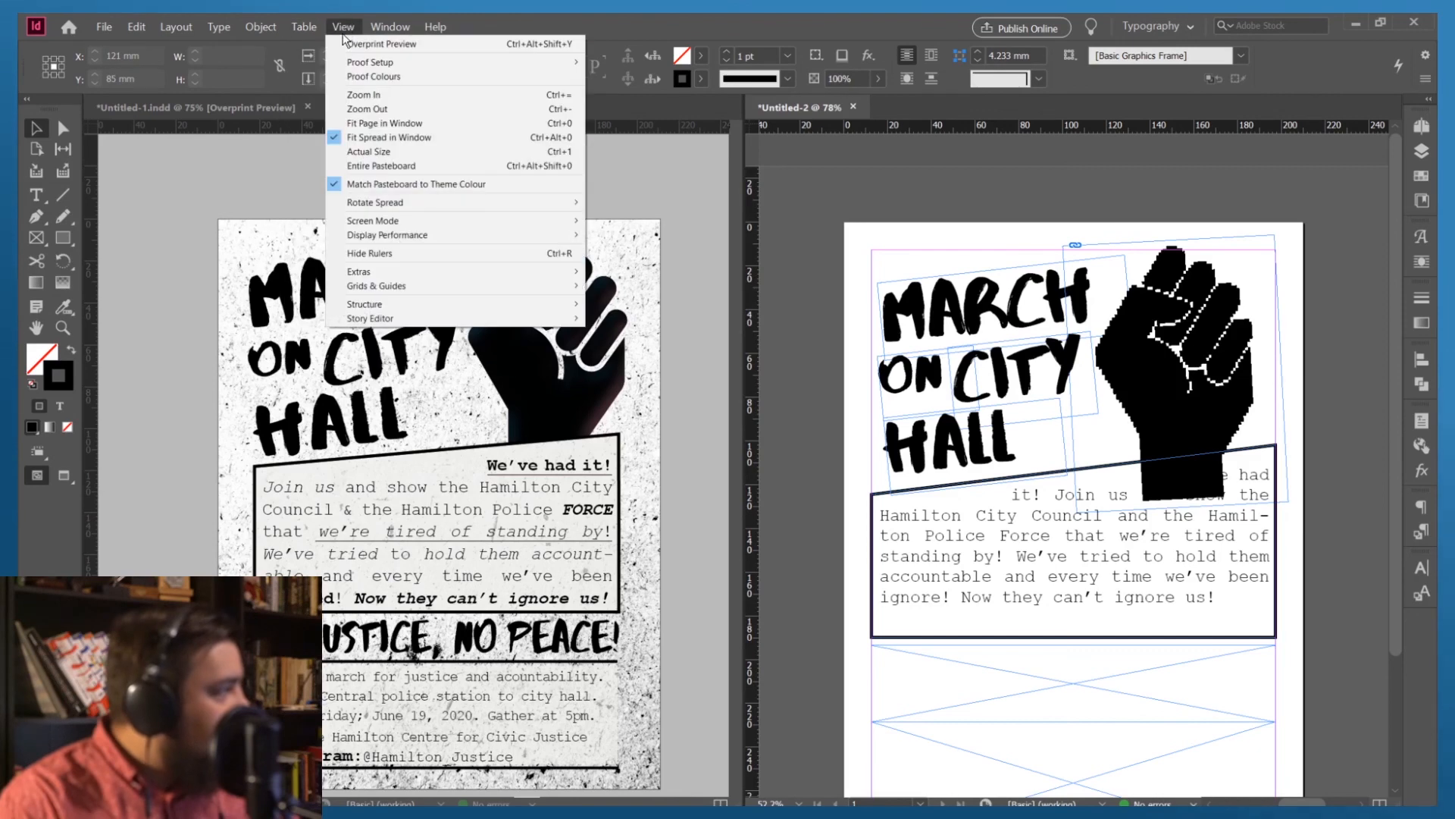
{"action": "left_click", "coordinate": [346, 42]}
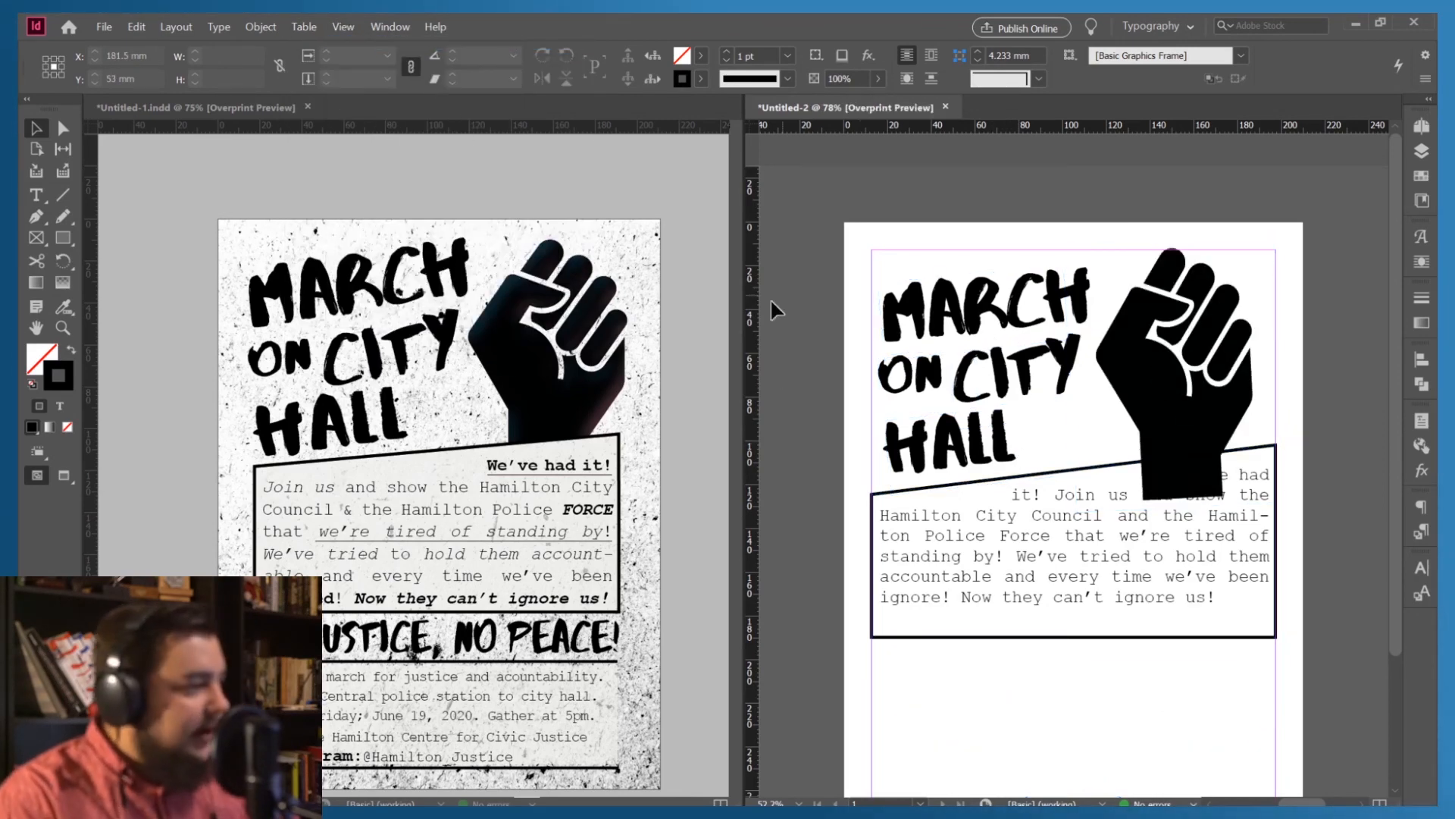
{"action": "left_click", "coordinate": [1175, 394]}
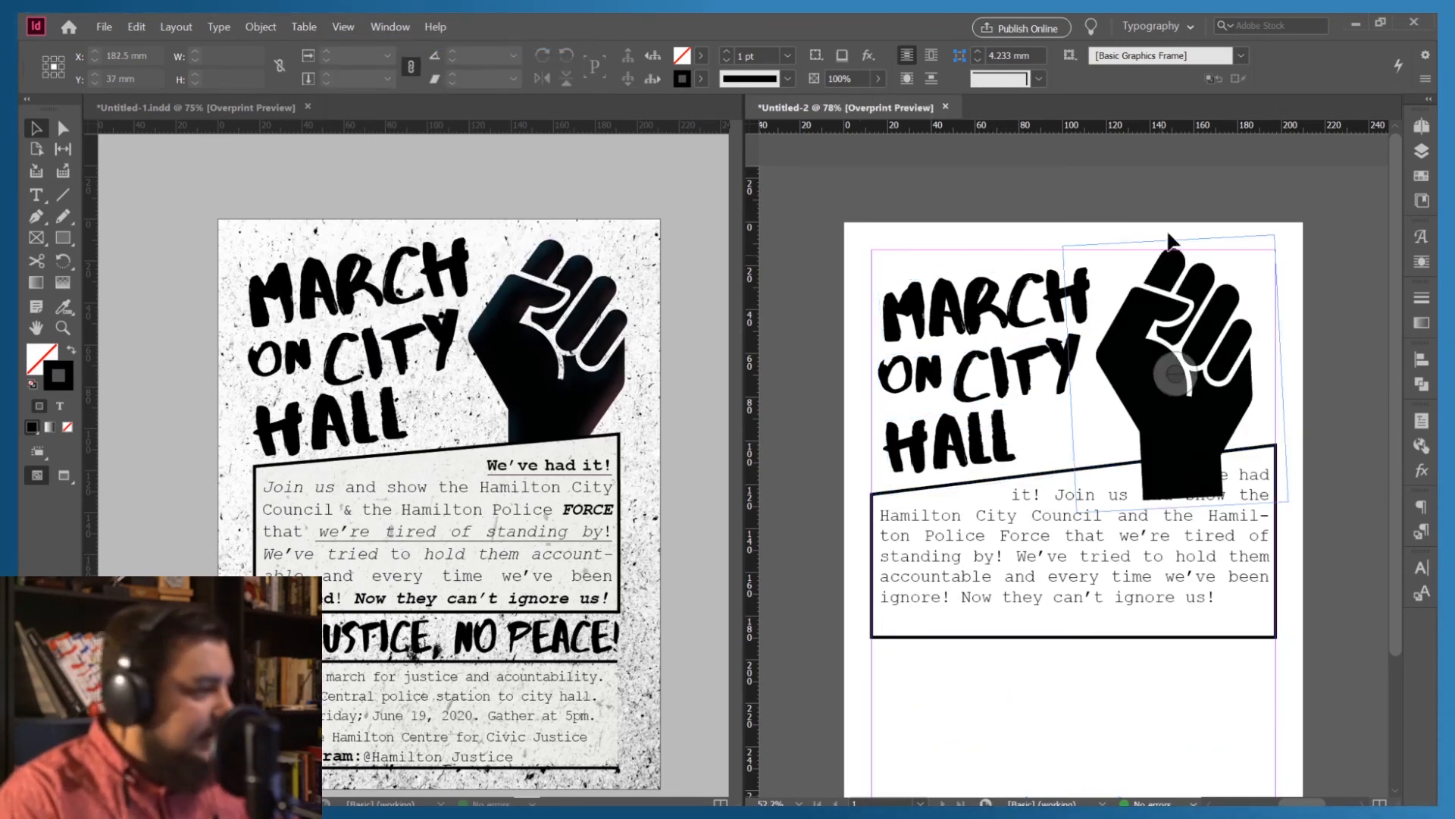
{"action": "left_click", "coordinate": [1282, 364]}
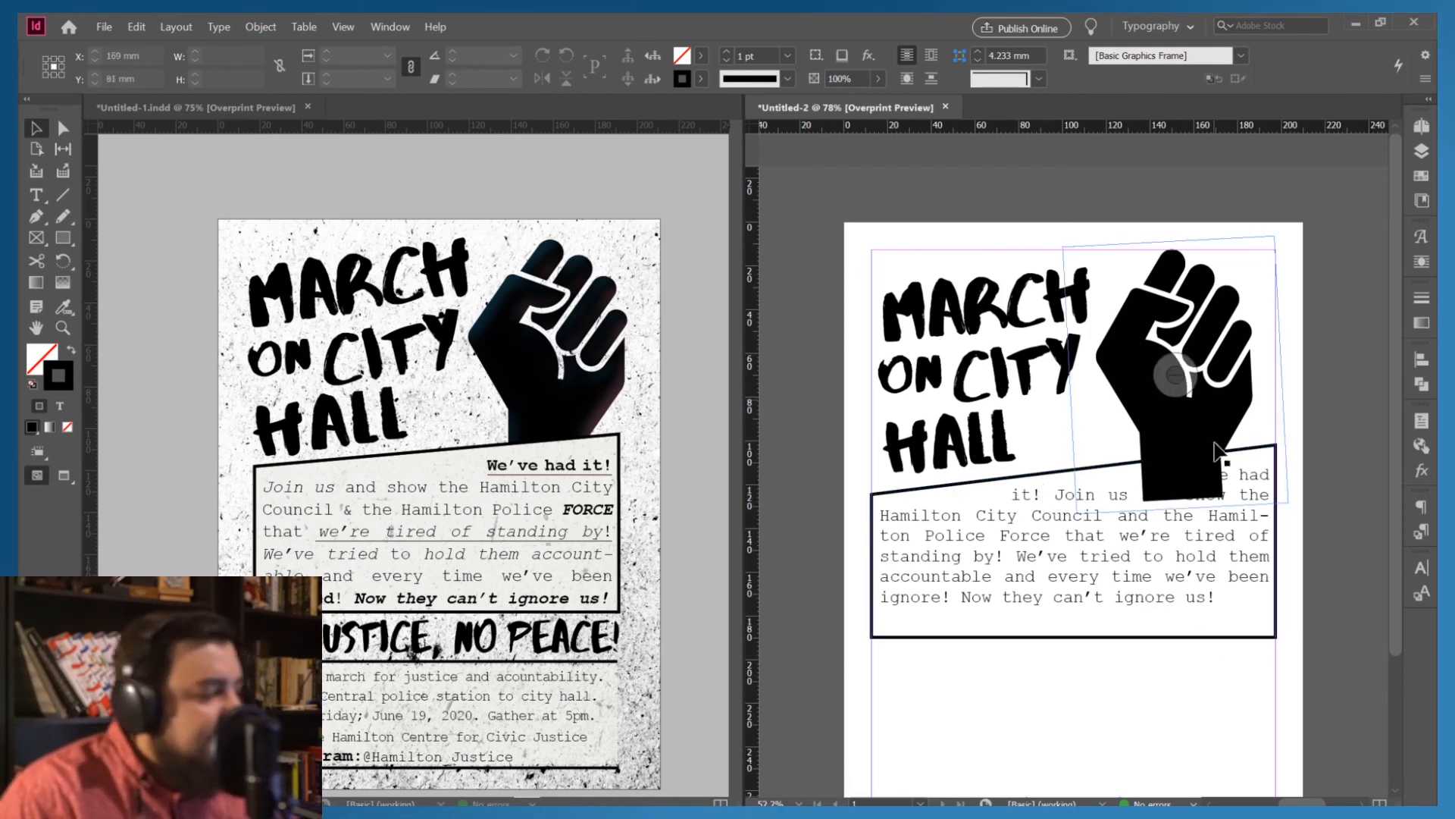
Subtract the slanted body text frame from the rotated fist frame with Pathfinder Subtract, trimming the wrist along the slanted edge
{"action": "left_click", "coordinate": [1176, 540]}
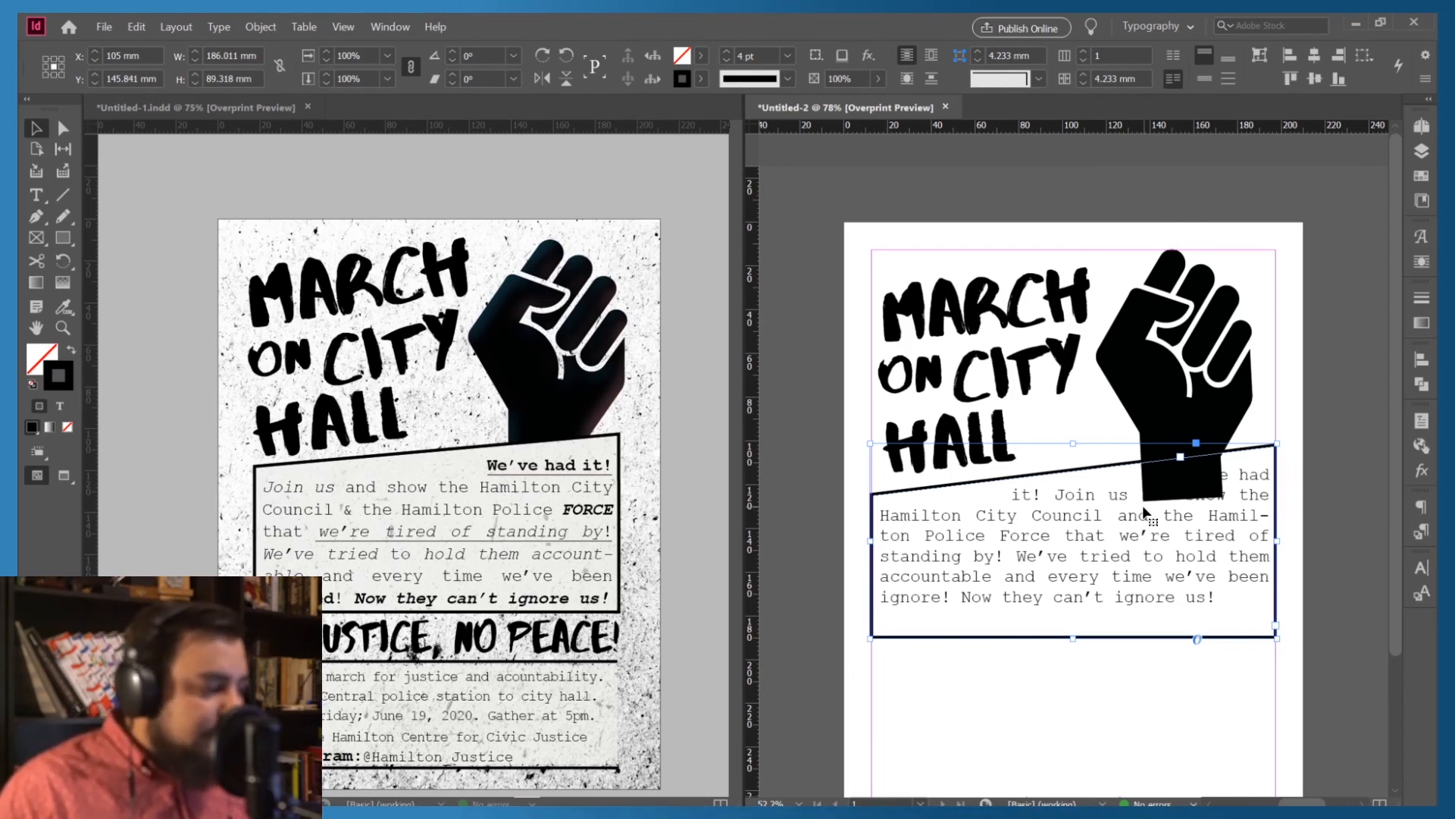
{"action": "left_click", "coordinate": [1287, 415]}
{"action": "left_click", "coordinate": [1089, 547]}
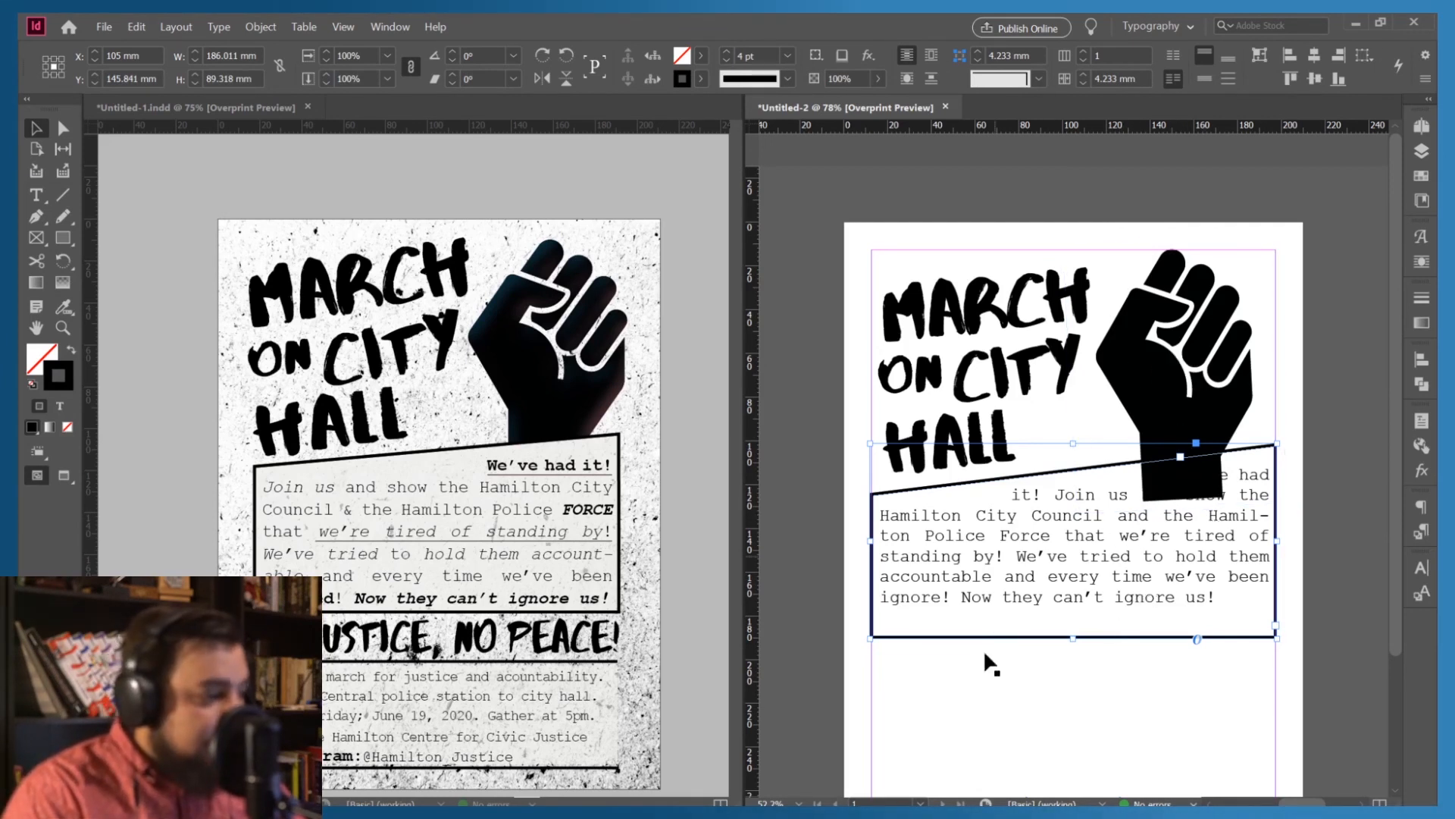
{"action": "left_click", "coordinate": [1134, 343], "text": "shift"}
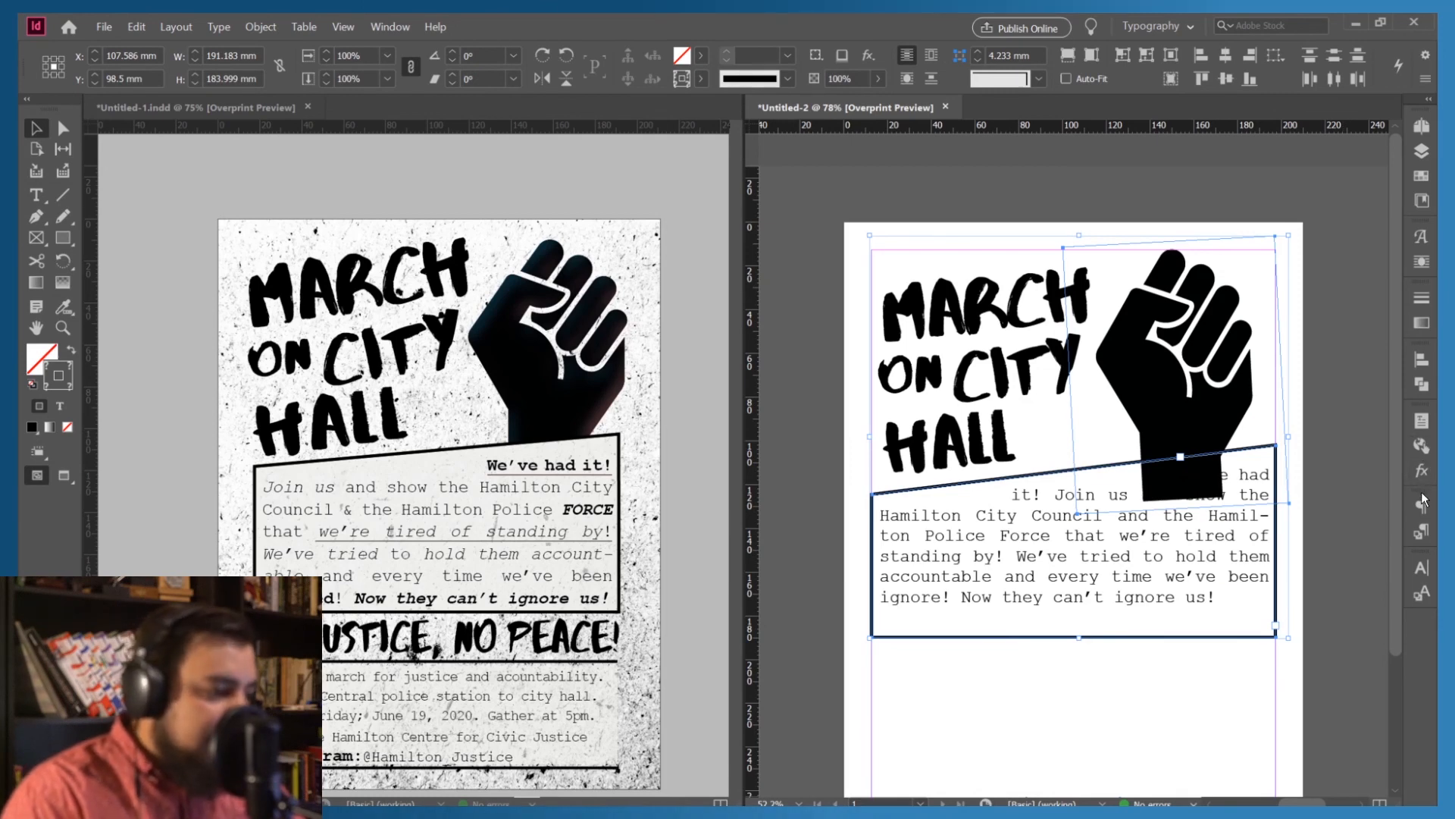
{"action": "left_click", "coordinate": [1419, 386]}
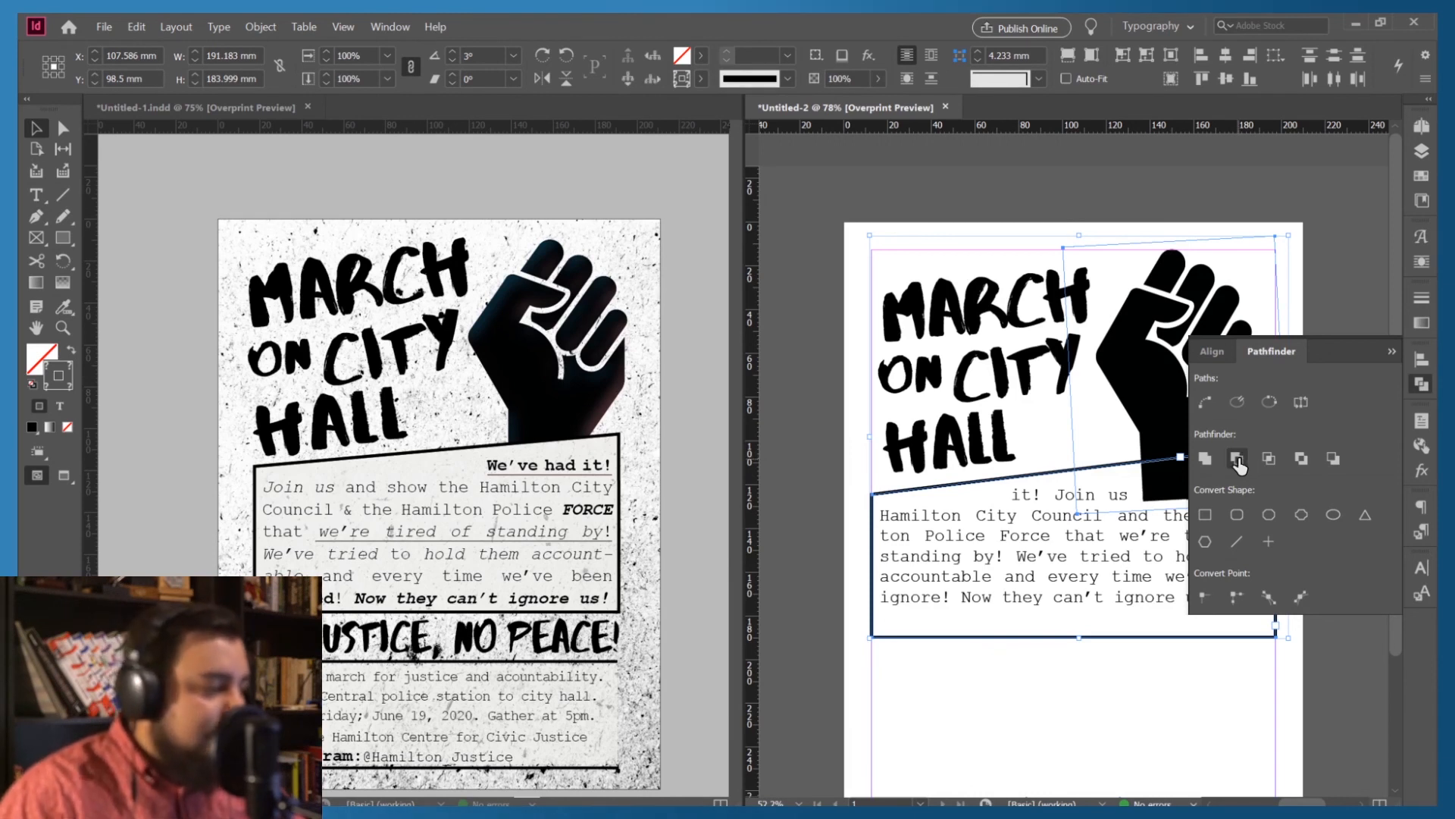
{"action": "left_click", "coordinate": [1238, 459]}
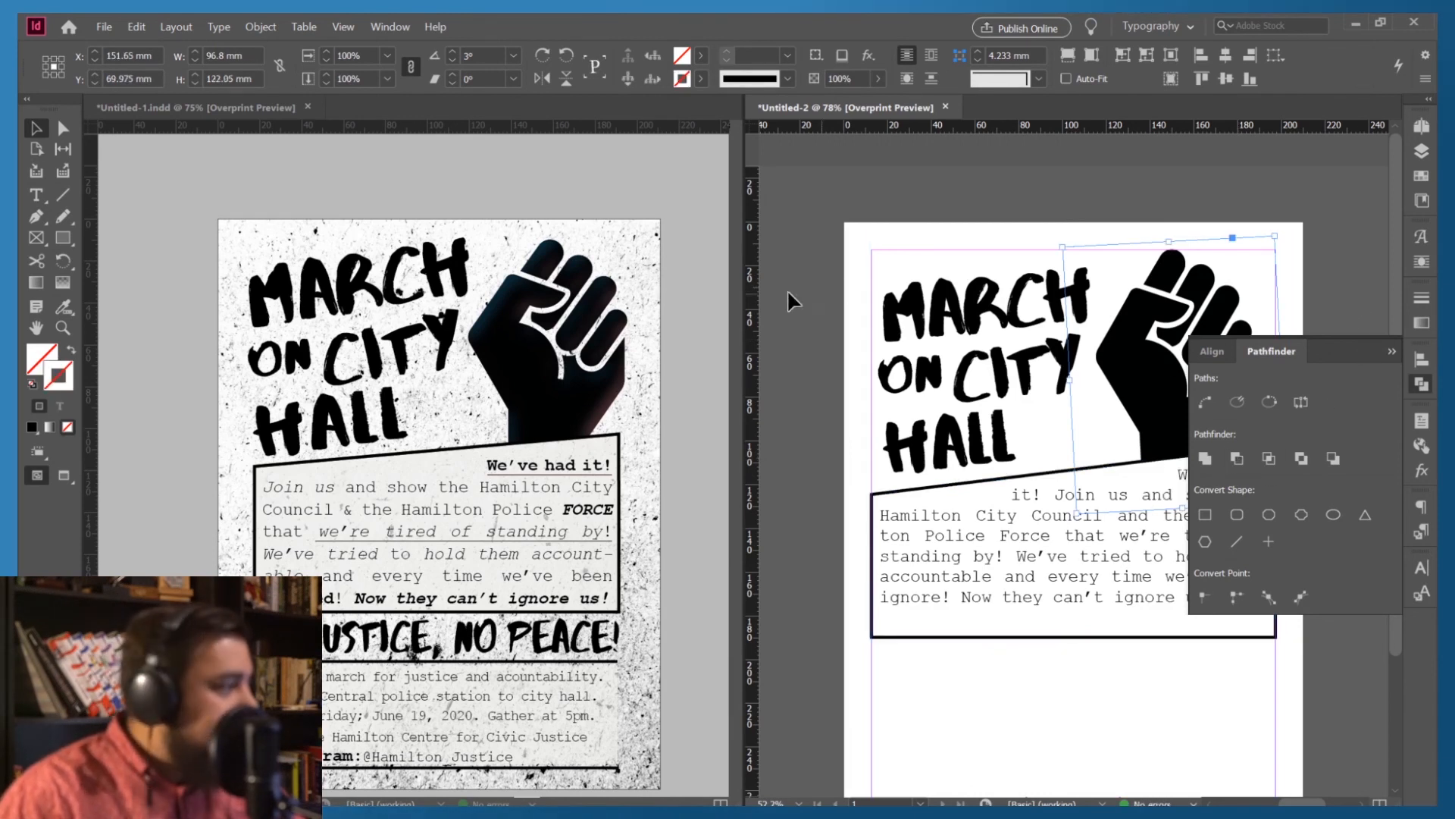
{"action": "left_click", "coordinate": [1392, 348]}
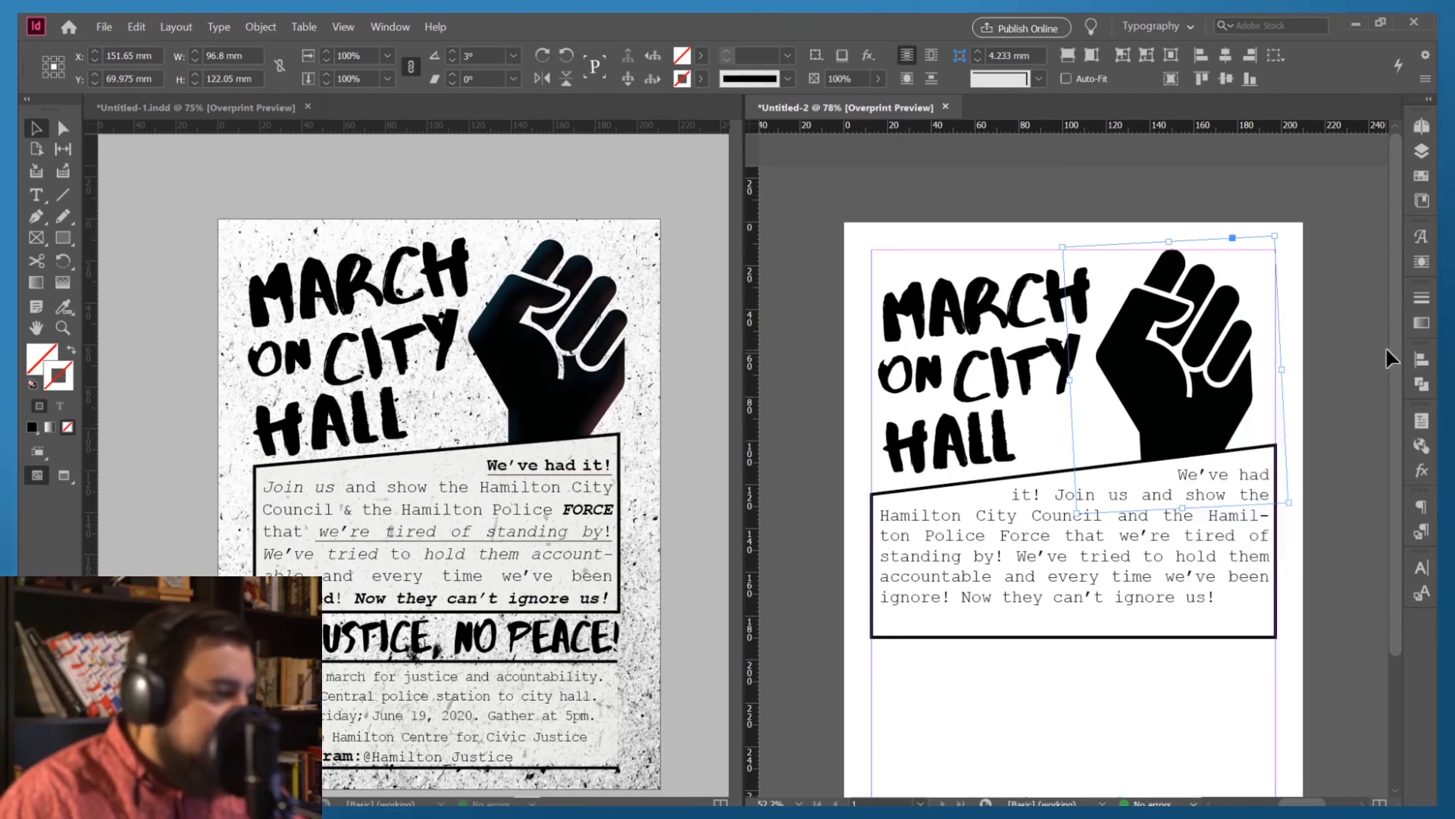
Try moving the slanted body text frame down, away from the trimmed fist, and undo the move
{"action": "left_click", "coordinate": [1163, 570]}
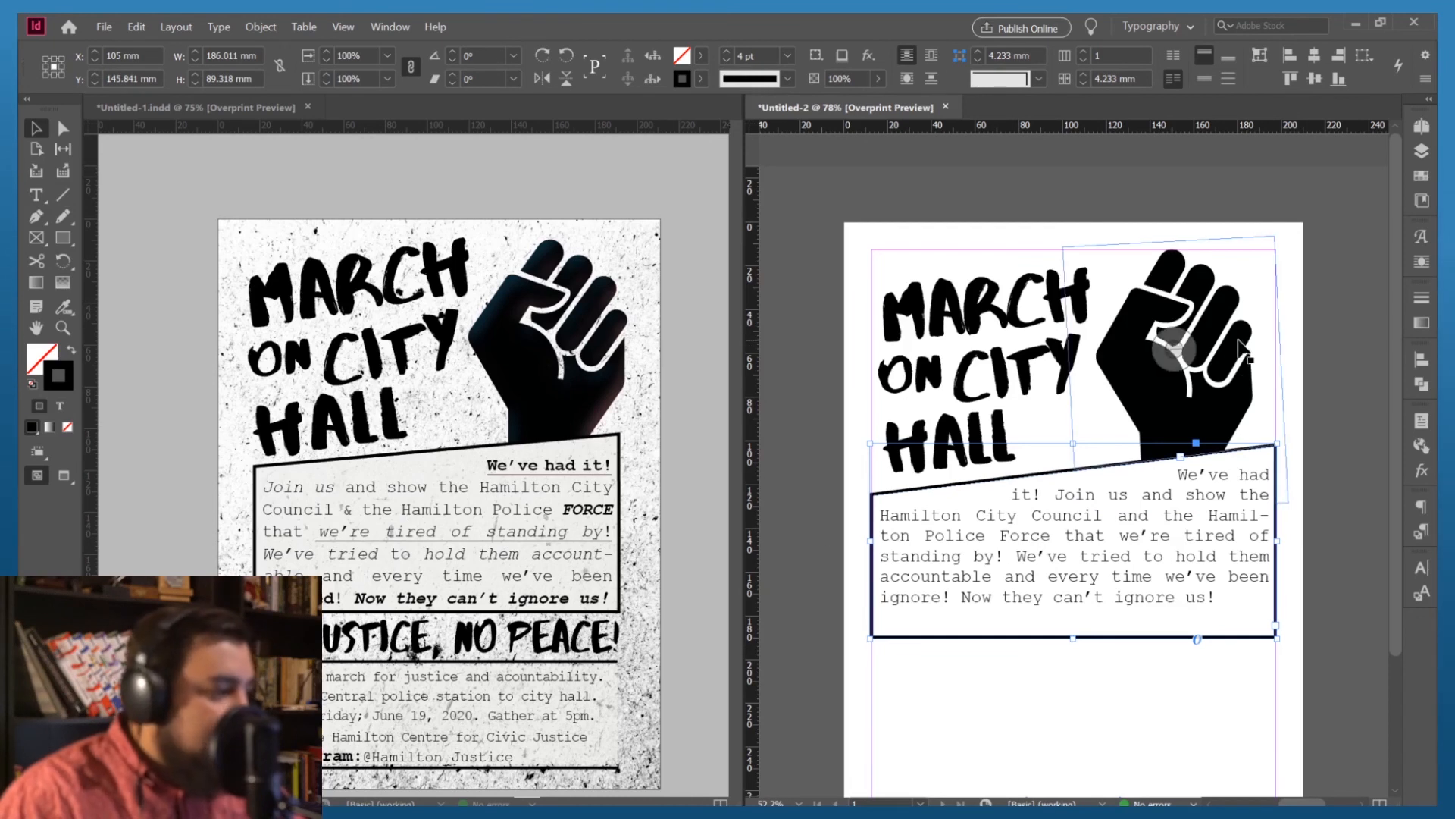
{"action": "left_click", "coordinate": [1232, 386]}
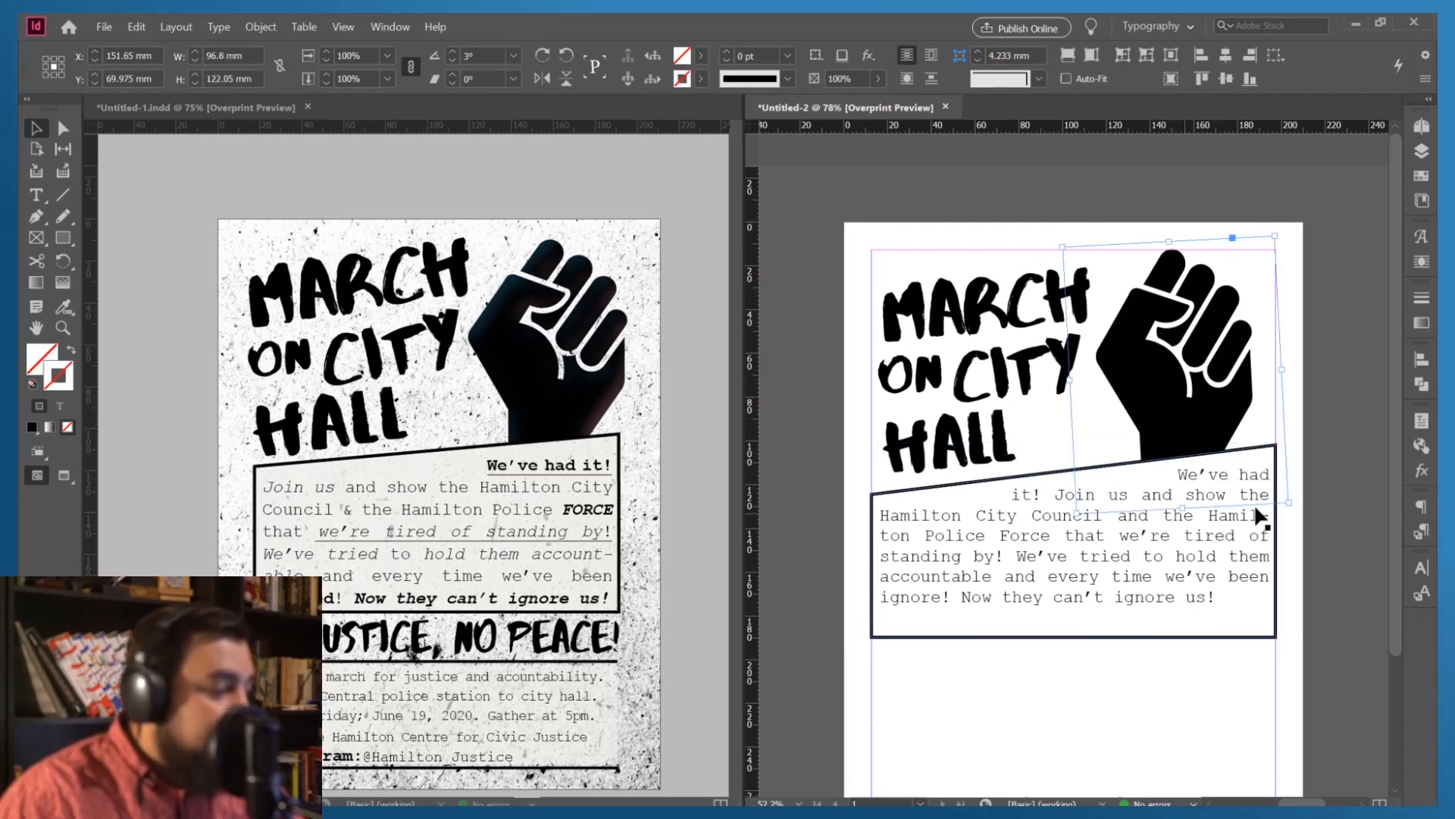
{"action": "left_click_drag", "start_coordinate": [1000, 544], "coordinate": [995, 623]}
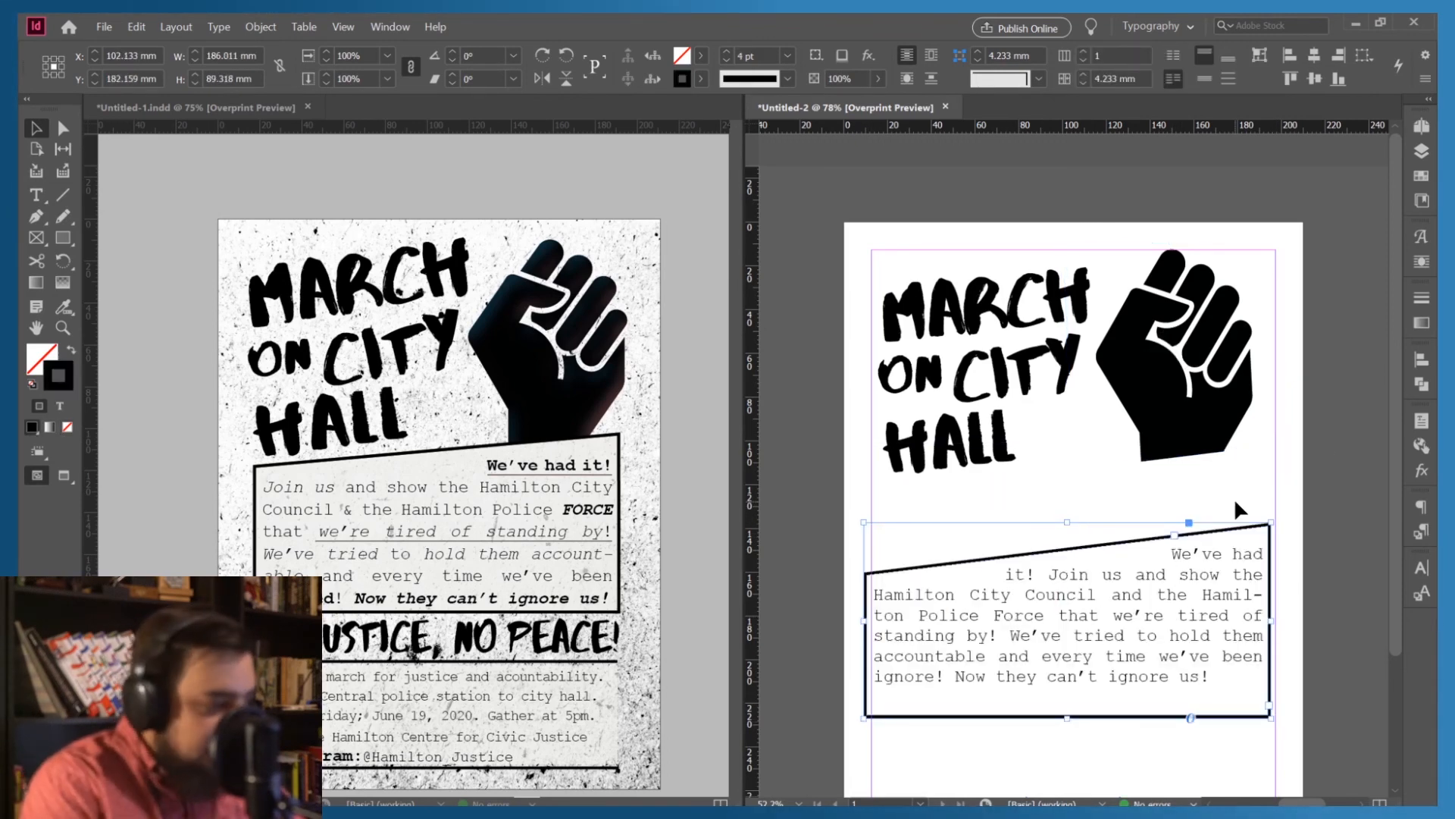
{"action": "key", "text": "ctrl+z"}
{"action": "left_click", "coordinate": [1360, 414]}
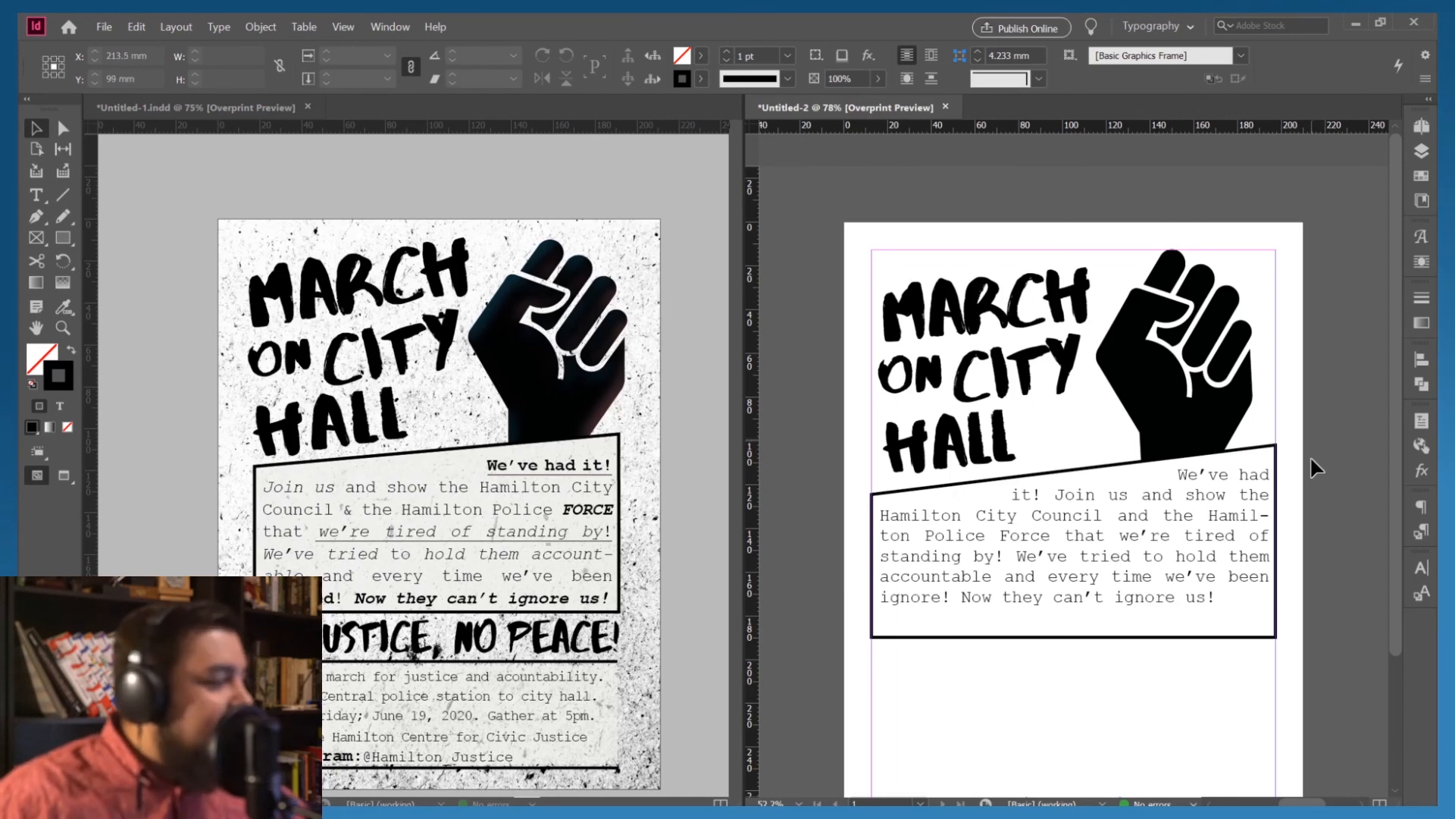
Add a text frame spanning the margins directly below the slanted body text box, containing "No Justice, No Peace!"
{"action": "scroll", "coordinate": [1175, 432], "scroll_direction": "down", "scroll_amount": 3}
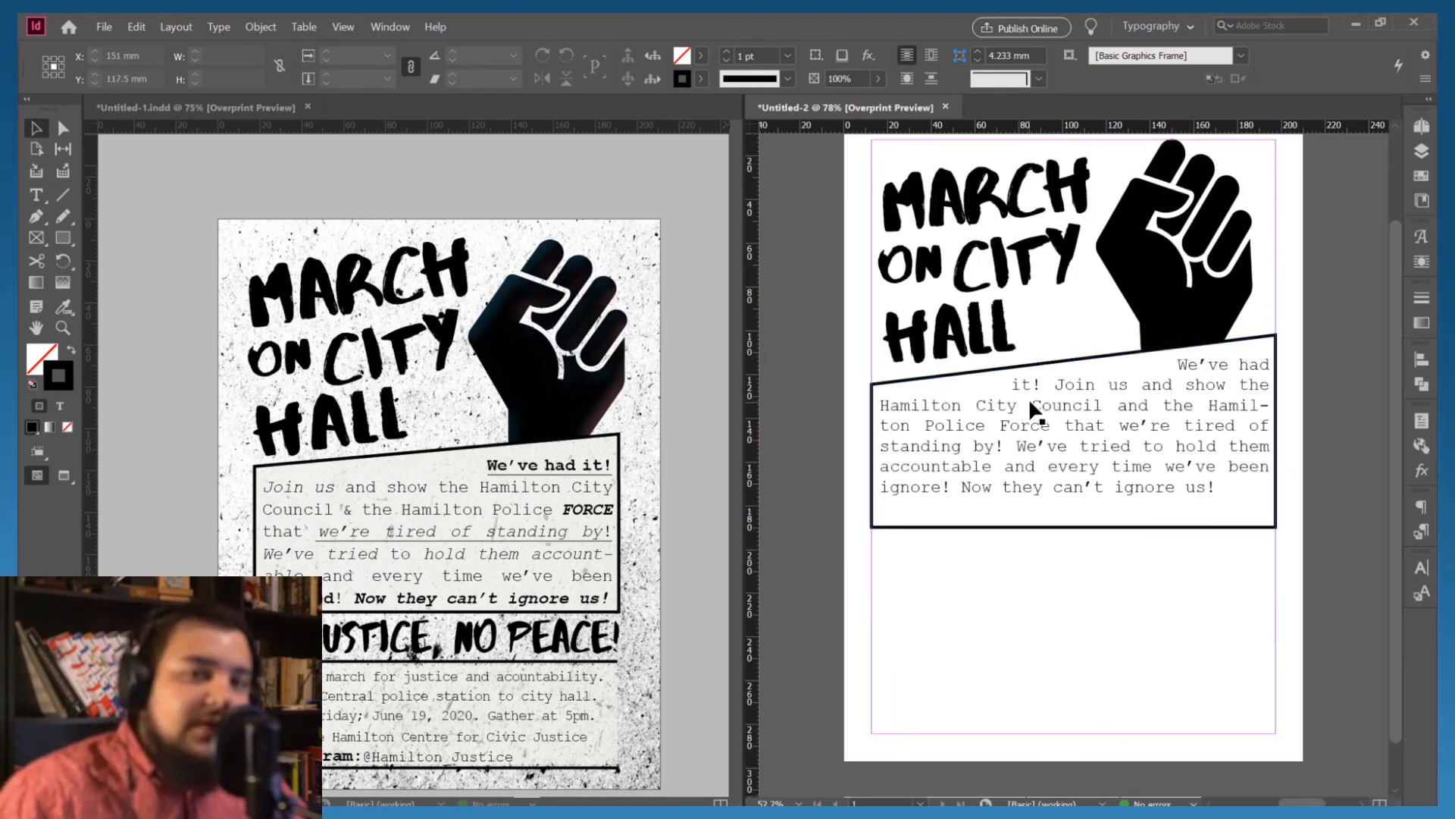
{"action": "scroll", "coordinate": [993, 432], "scroll_direction": "down", "scroll_amount": 1}
{"action": "scroll", "coordinate": [1011, 441], "scroll_direction": "up", "scroll_amount": 1}
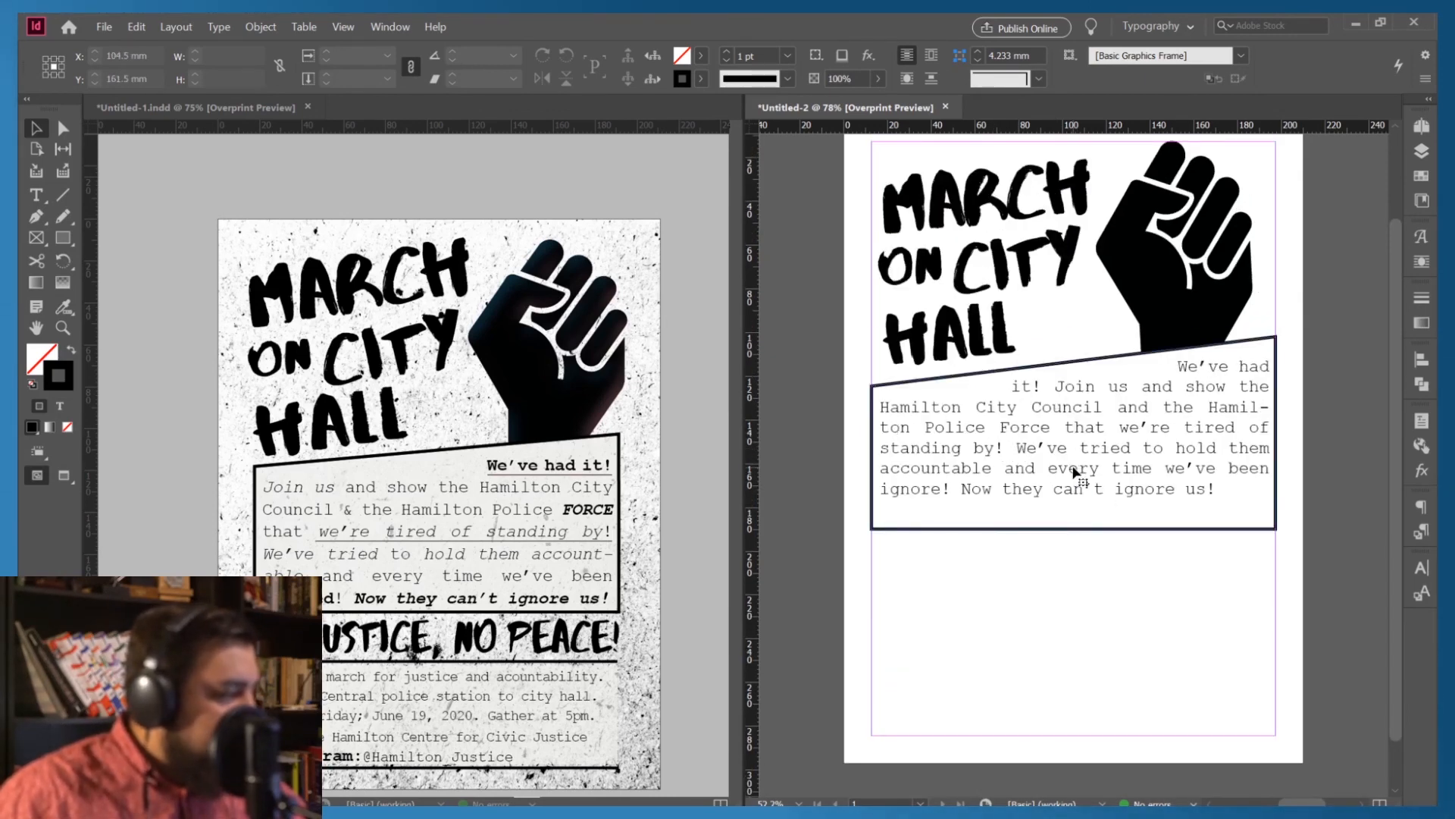
{"action": "triple_click", "coordinate": [1078, 478]}
{"action": "left_click", "coordinate": [1112, 588]}
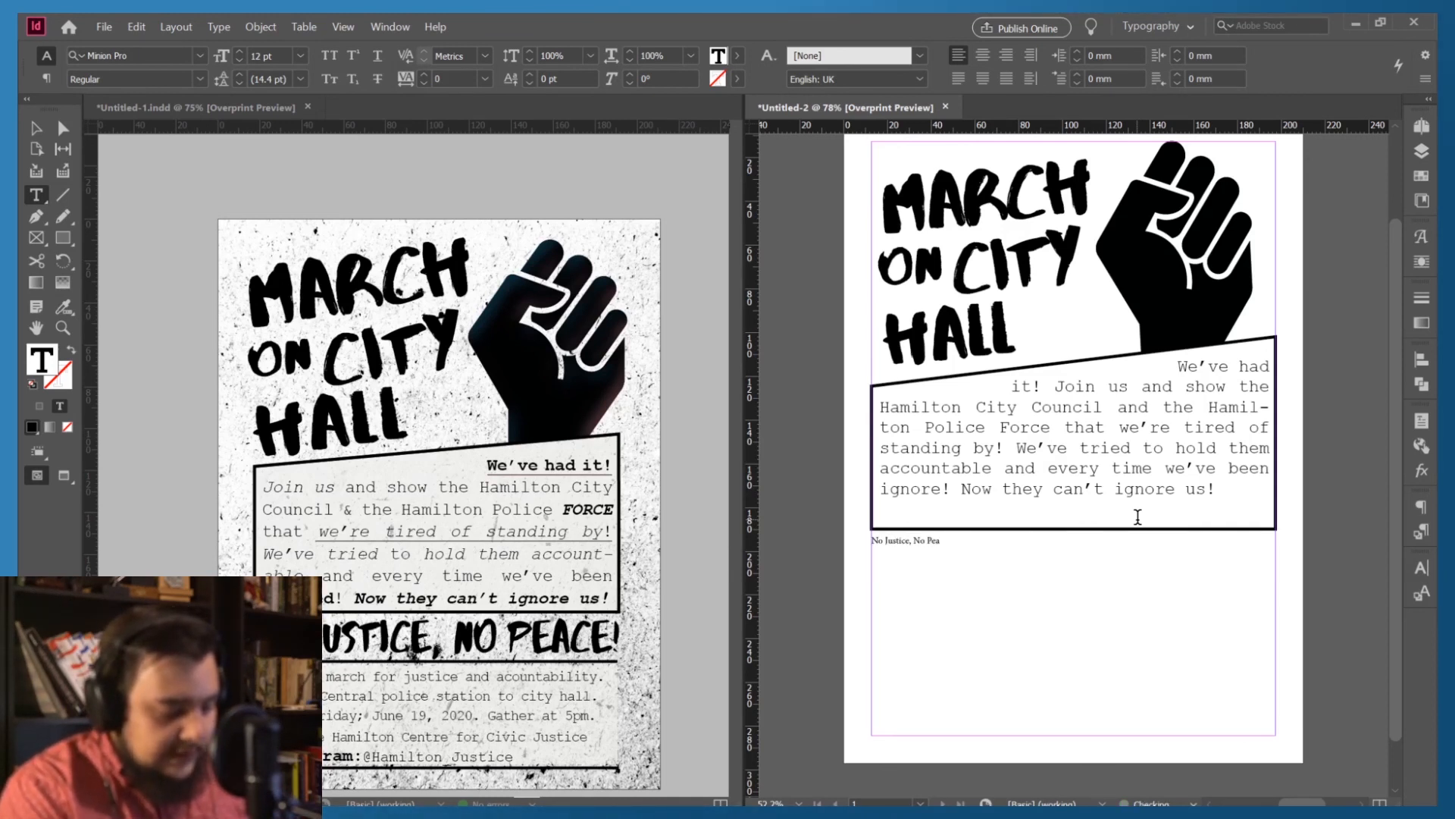
Apply the Title character style to the whole "No Justice, No Peace!" line
{"action": "key", "text": "ctrl+a"}
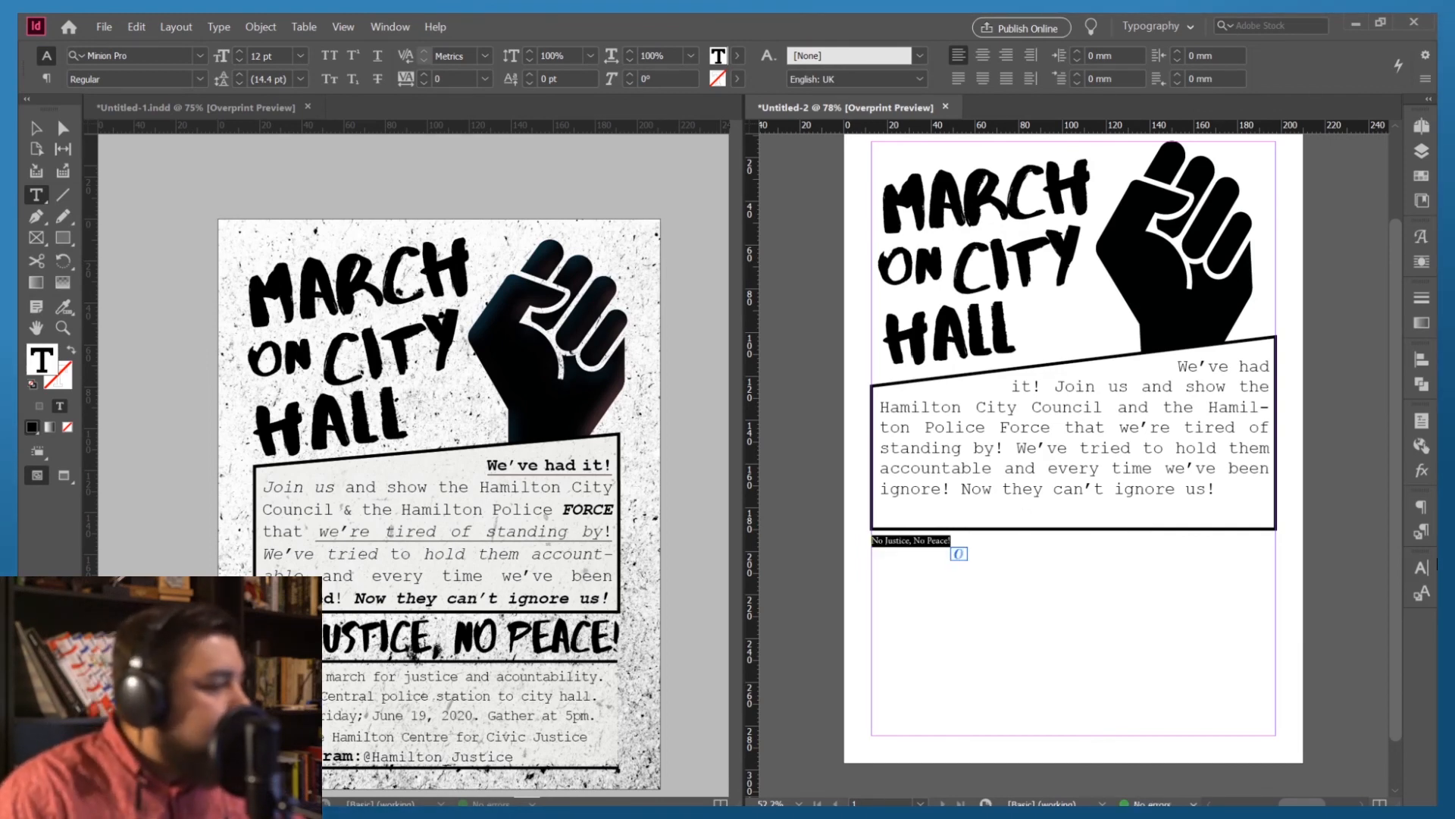
{"action": "left_click", "coordinate": [1424, 592]}
{"action": "left_click", "coordinate": [1228, 623]}
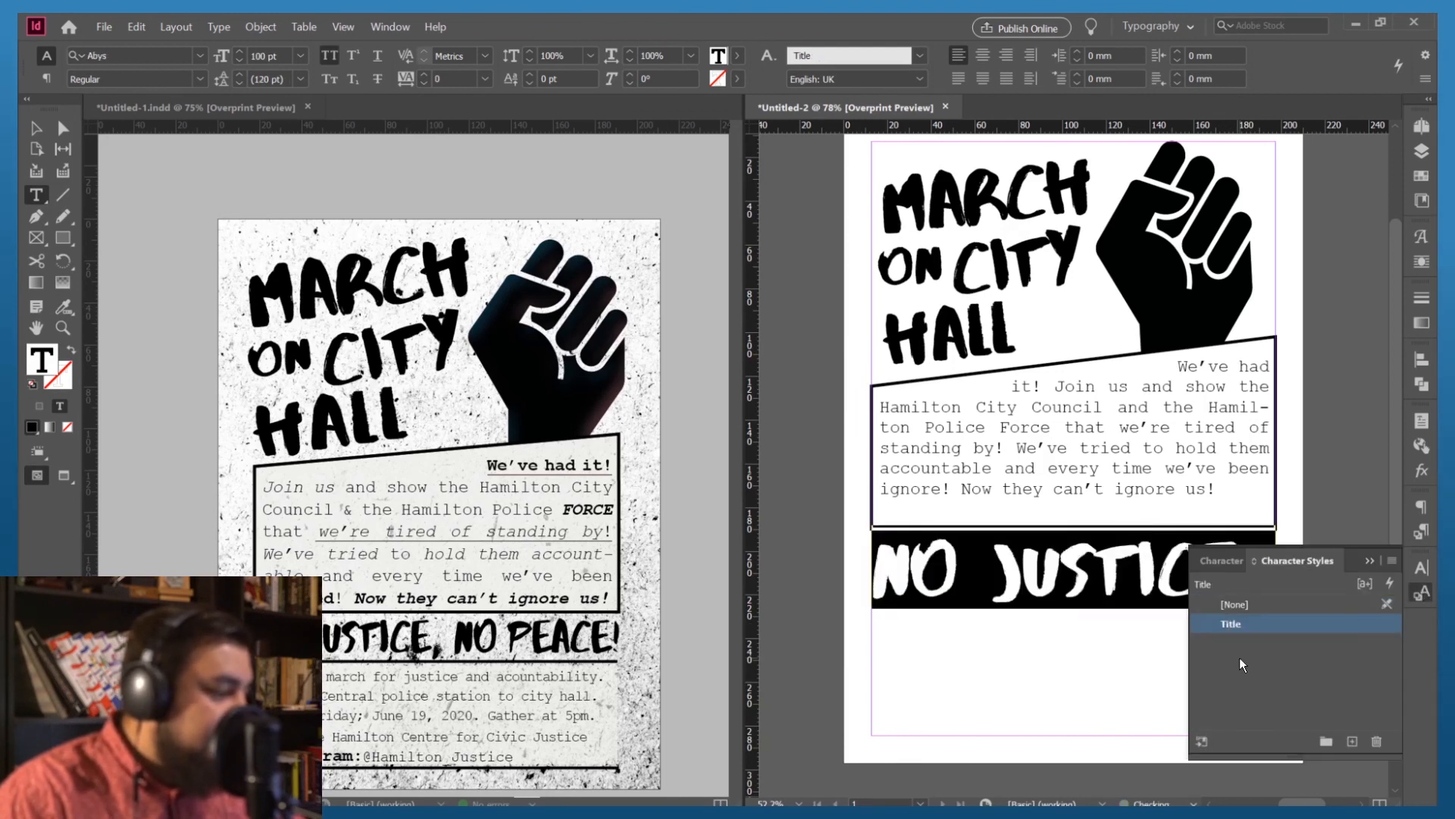
{"action": "left_click", "coordinate": [1369, 560]}
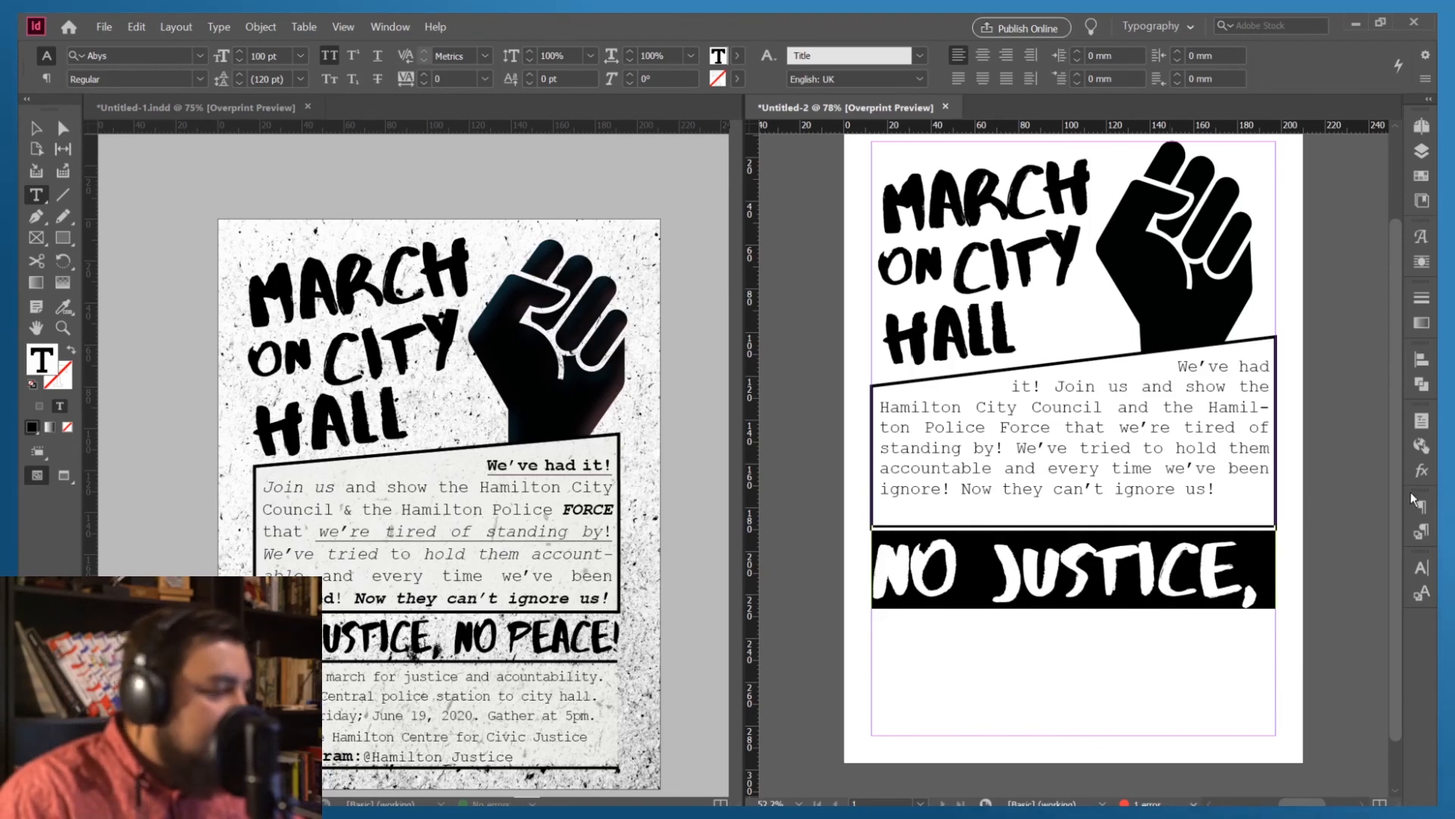
Open the character formatting settings for the selected "No Justice, No Peace!" text
{"action": "left_click", "coordinate": [1422, 567]}
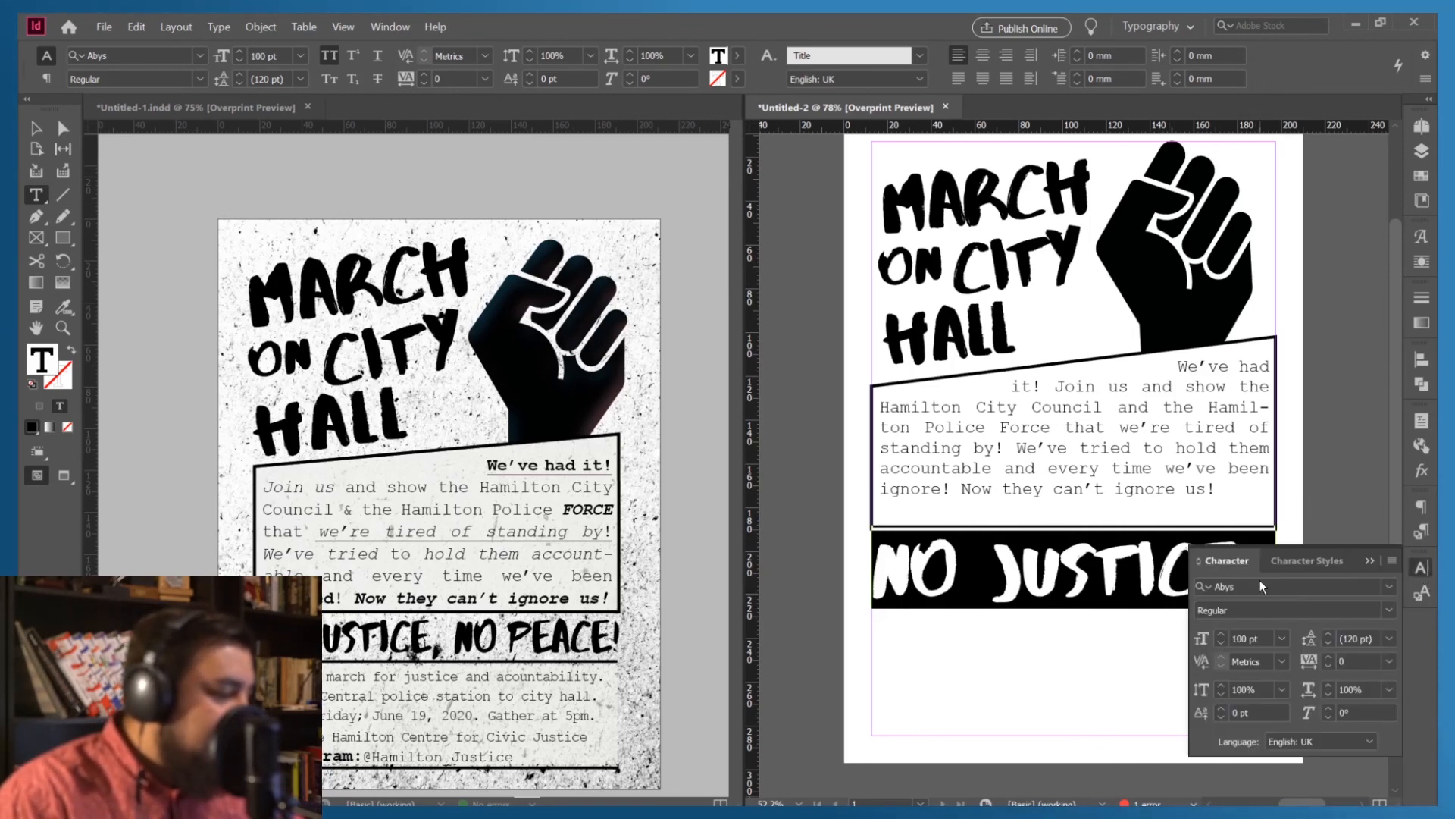
Reduce the font size of the "NO JUSTICE, NO PEACE!" text to 51 pt so it fits on one line
{"action": "scroll", "coordinate": [1262, 534], "scroll_direction": "down", "scroll_amount": 2}
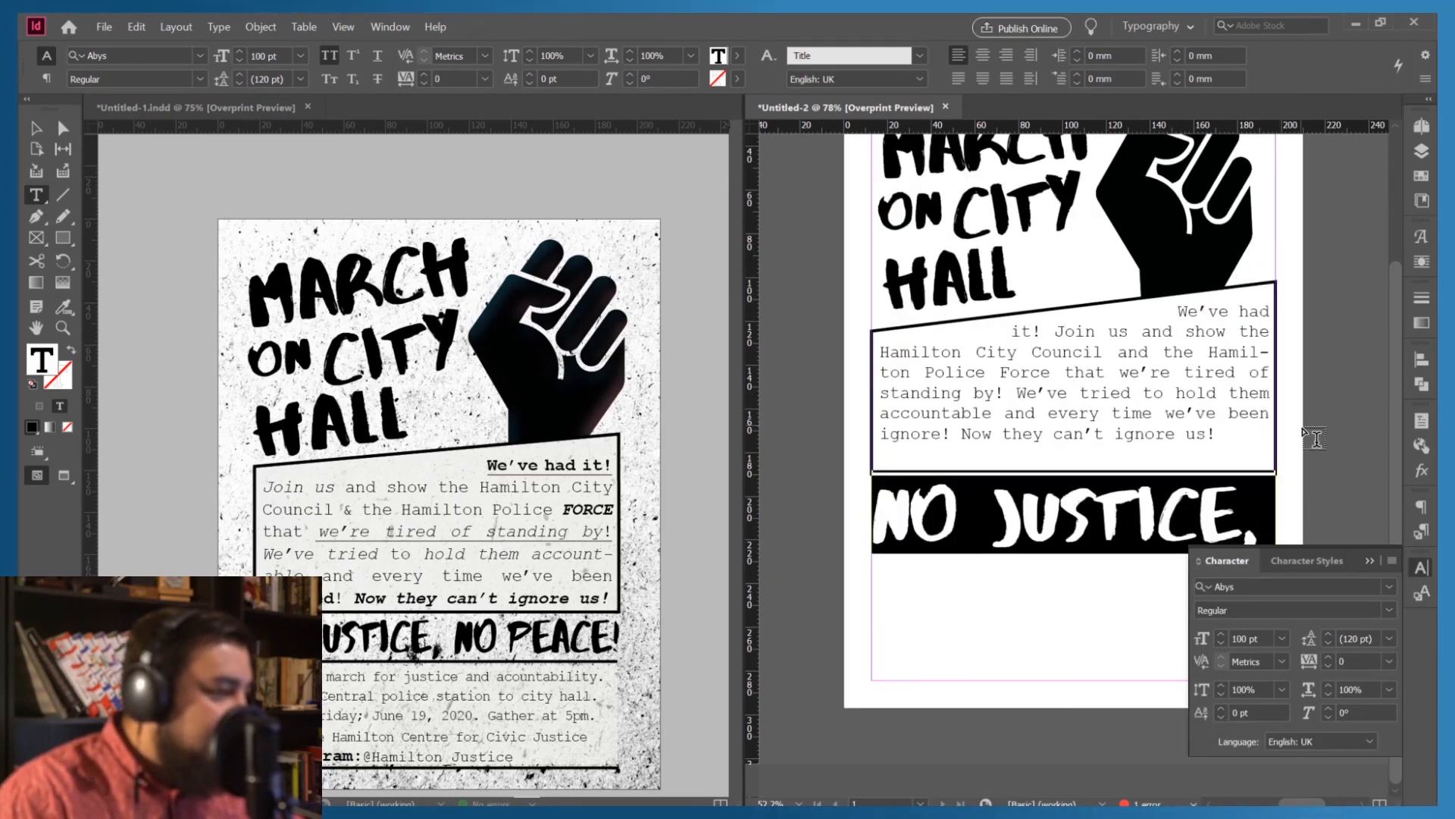
{"action": "left_click", "coordinate": [1219, 642]}
{"action": "left_click", "coordinate": [1220, 643]}
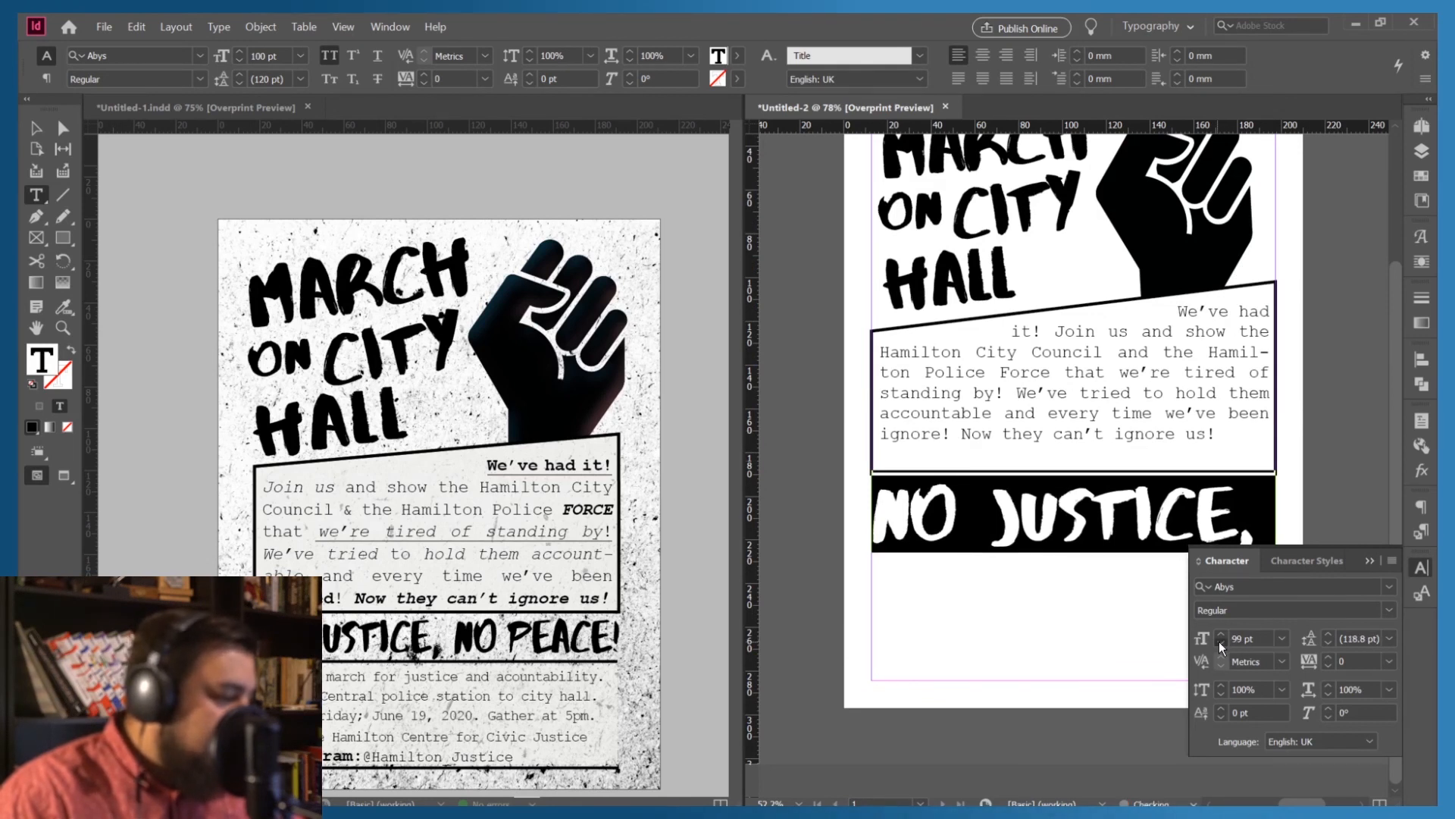
{"action": "left_click", "coordinate": [1219, 643]}
{"action": "left_click", "coordinate": [1220, 642]}
{"action": "left_click", "coordinate": [1220, 643]}
{"action": "left_click", "coordinate": [1220, 643]}
{"action": "left_click", "coordinate": [1220, 643]}
{"action": "left_click", "coordinate": [1219, 642]}
{"action": "left_click", "coordinate": [1219, 642]}
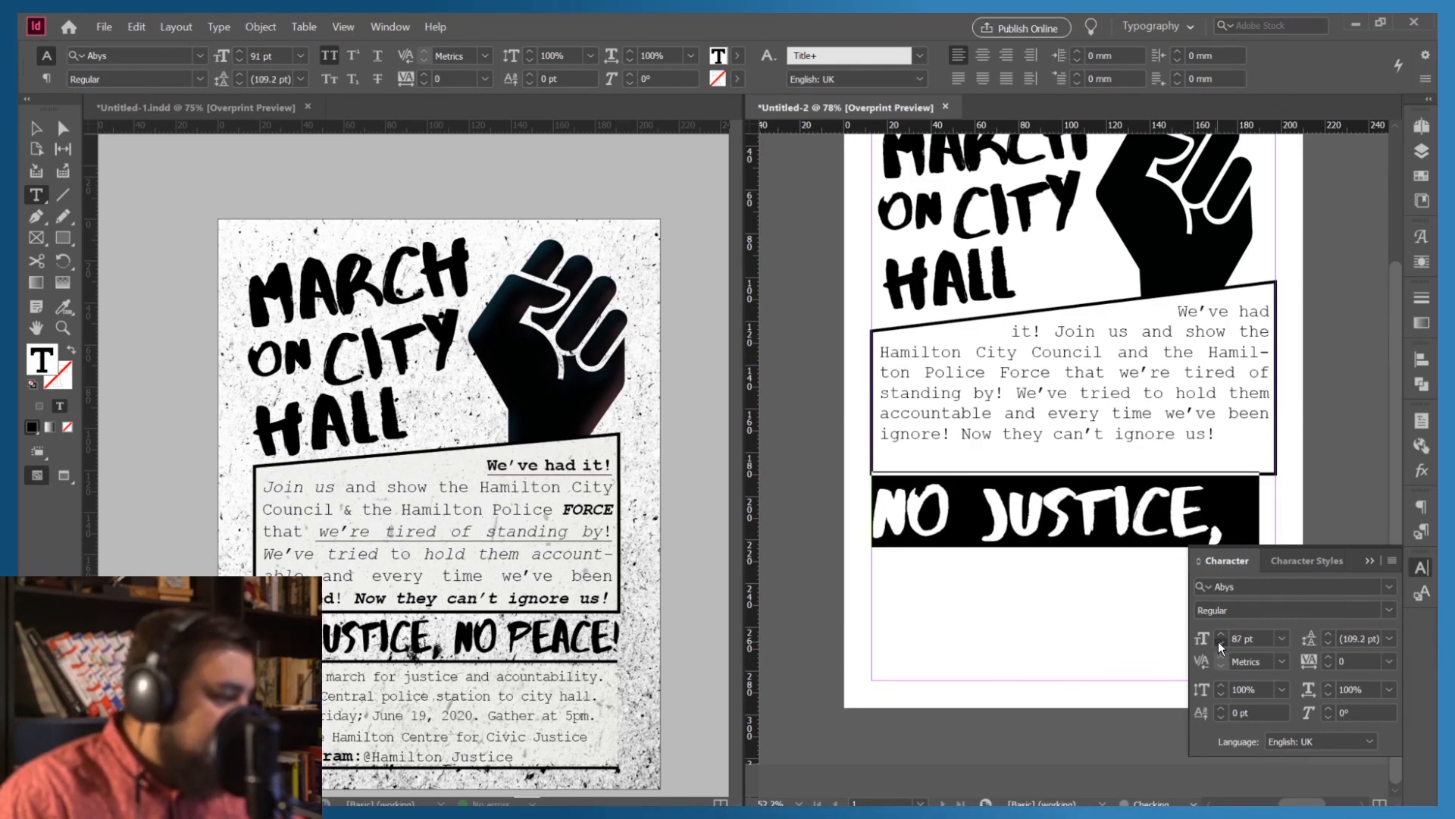
{"action": "left_click", "coordinate": [1220, 642]}
{"action": "left_click", "coordinate": [1219, 642]}
{"action": "left_click", "coordinate": [1219, 642]}
{"action": "left_click", "coordinate": [1219, 642]}
{"action": "left_click", "coordinate": [1220, 642]}
{"action": "left_click", "coordinate": [1220, 642]}
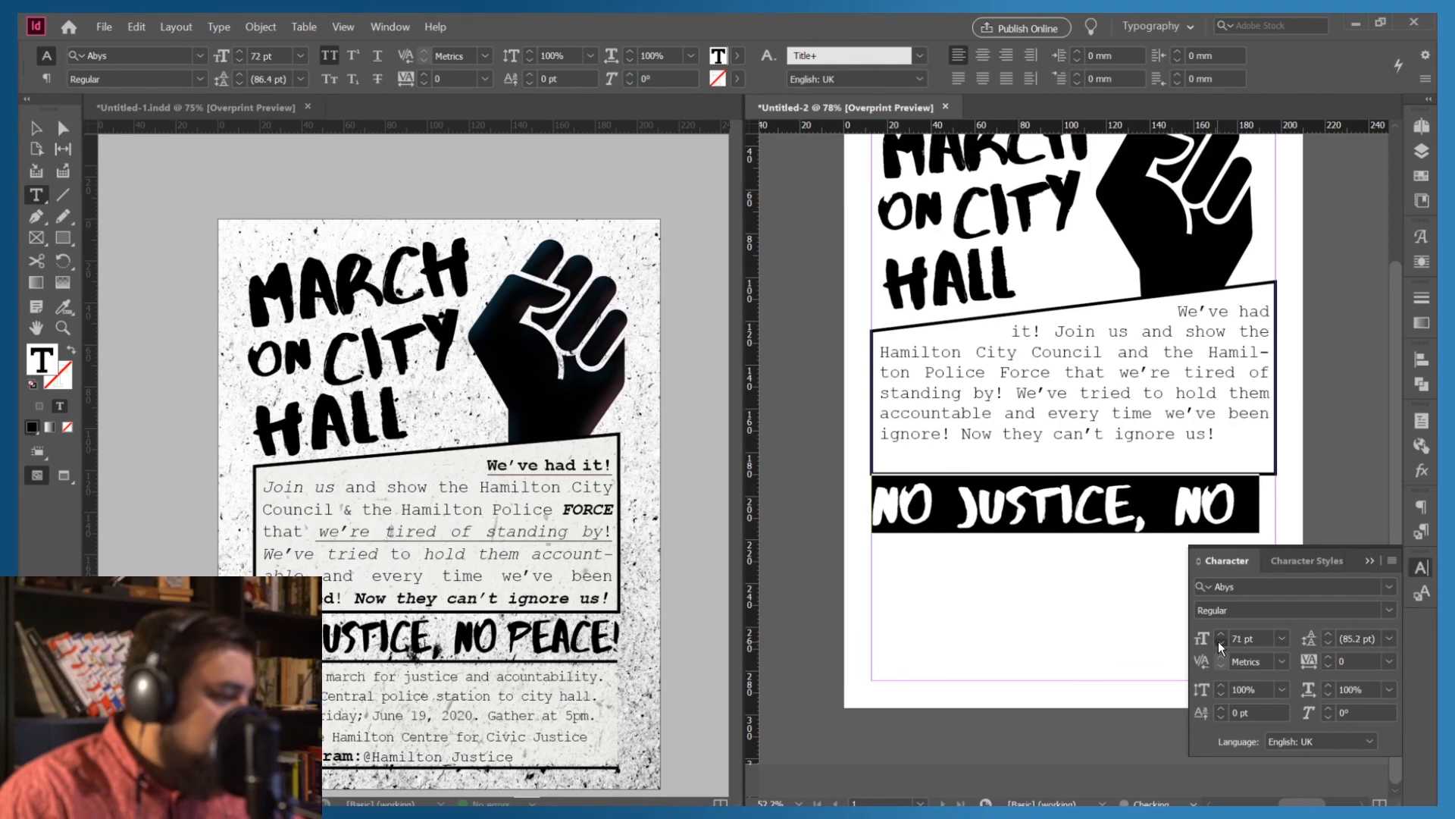
{"action": "left_click", "coordinate": [1219, 642]}
{"action": "left_click", "coordinate": [1219, 642]}
{"action": "left_click", "coordinate": [1219, 642]}
{"action": "left_click", "coordinate": [1219, 642]}
{"action": "left_click", "coordinate": [1219, 642]}
{"action": "left_click", "coordinate": [1219, 642]}
{"action": "left_click", "coordinate": [1219, 642]}
{"action": "left_click", "coordinate": [1219, 642]}
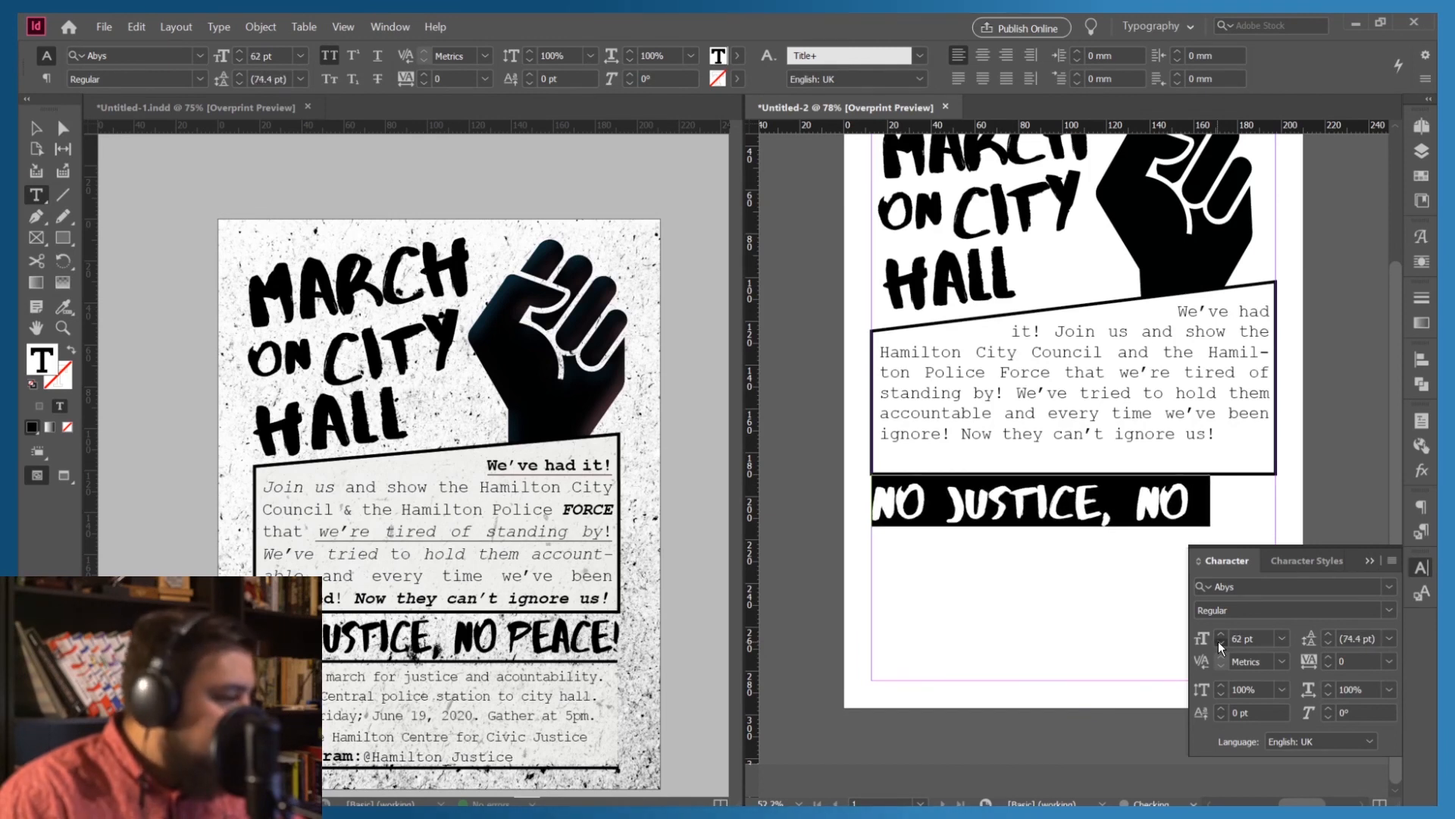
{"action": "left_click", "coordinate": [1219, 642]}
{"action": "left_click", "coordinate": [1219, 642]}
{"action": "left_click", "coordinate": [1219, 642]}
{"action": "left_click", "coordinate": [1219, 642]}
{"action": "left_click", "coordinate": [1219, 642]}
{"action": "left_click", "coordinate": [1219, 642]}
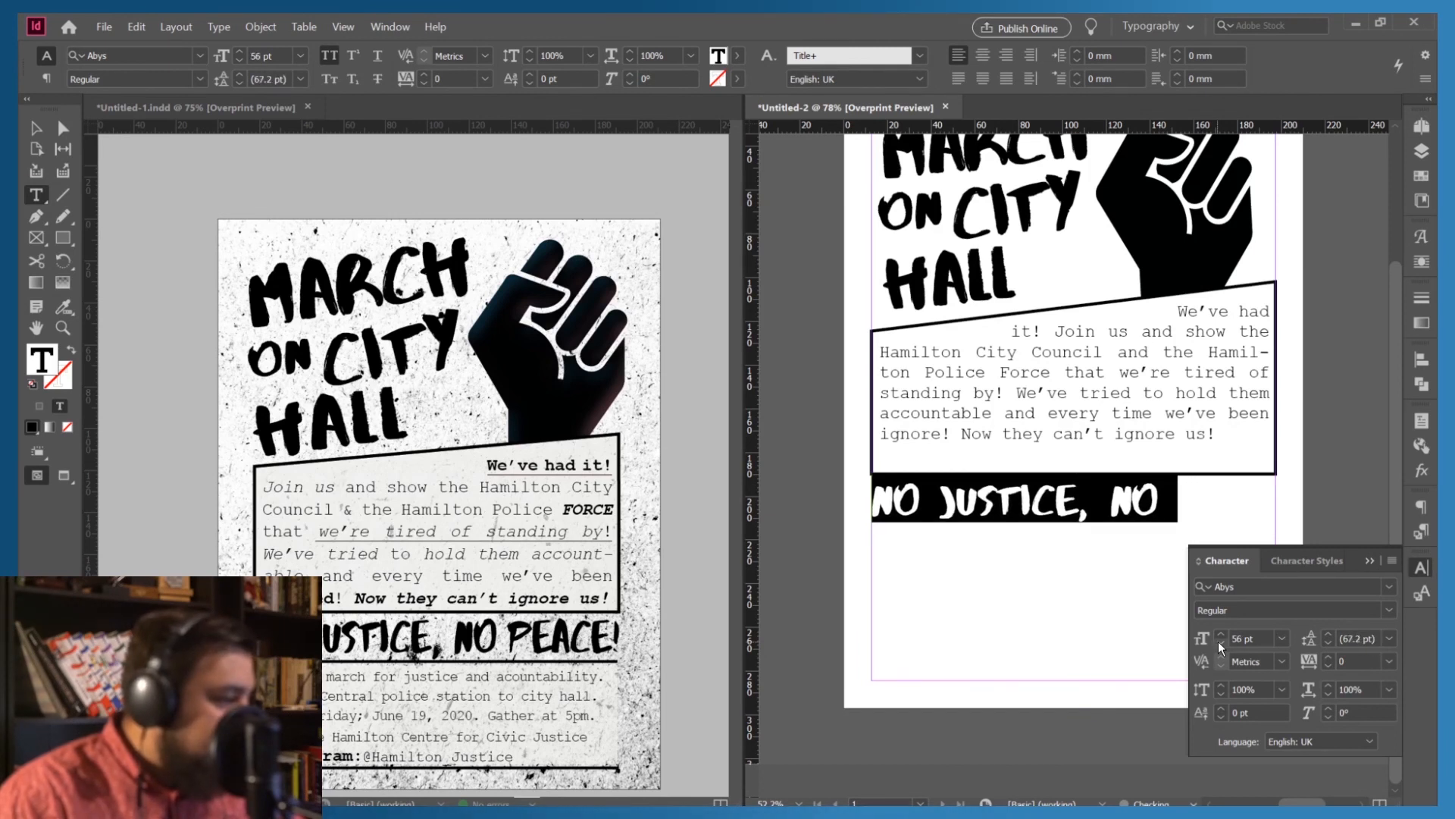
{"action": "left_click", "coordinate": [1219, 643]}
{"action": "left_click", "coordinate": [1219, 643]}
{"action": "left_click", "coordinate": [1219, 643]}
{"action": "left_click", "coordinate": [1219, 643]}
{"action": "left_click", "coordinate": [1218, 643]}
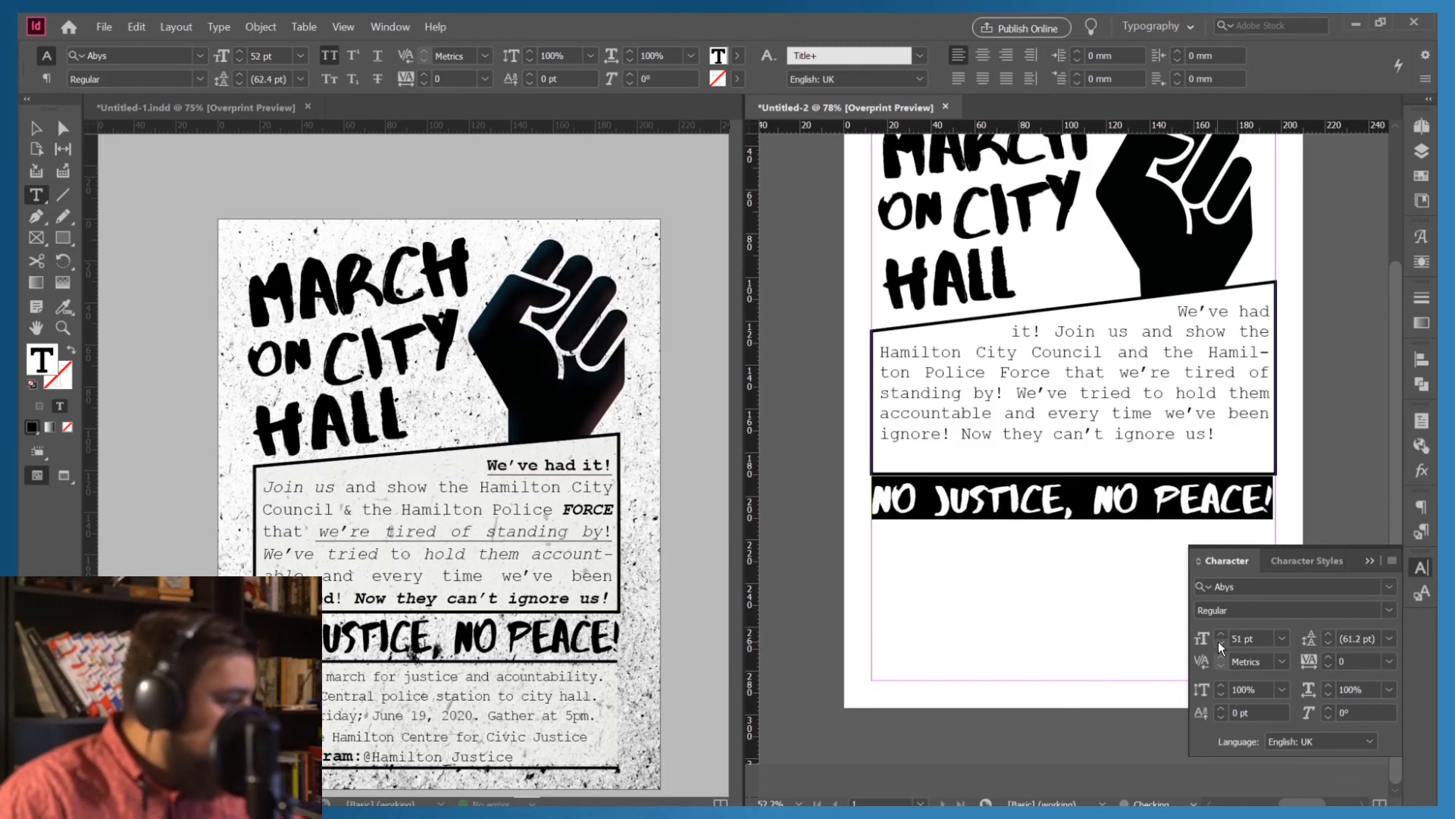
{"action": "left_click", "coordinate": [1219, 642]}
{"action": "left_click", "coordinate": [1220, 635]}
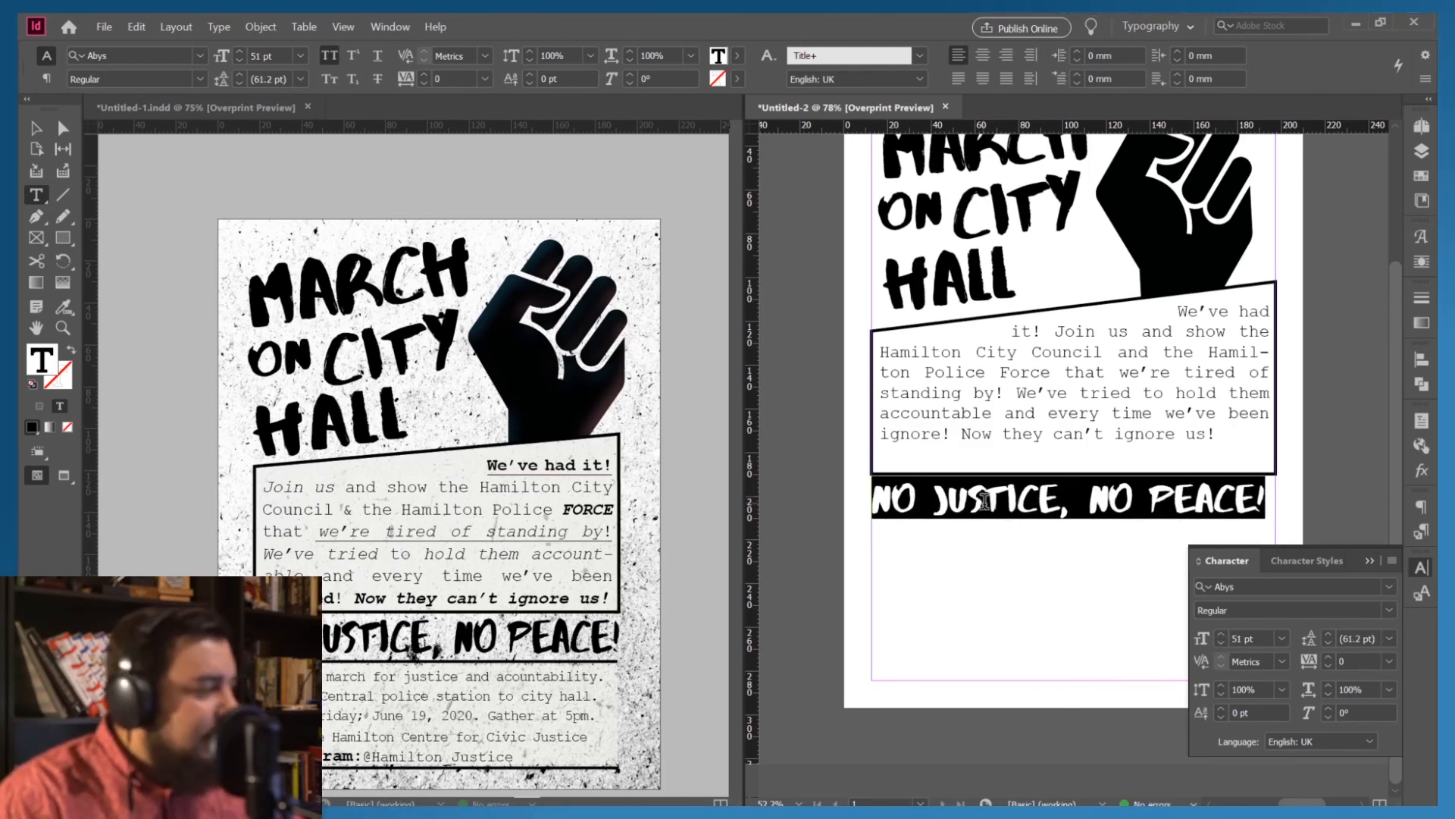
Centre-align the "NO JUSTICE, NO PEACE!" line and set its vertical scale to 125%
{"action": "key", "text": "ctrl+alt+t"}
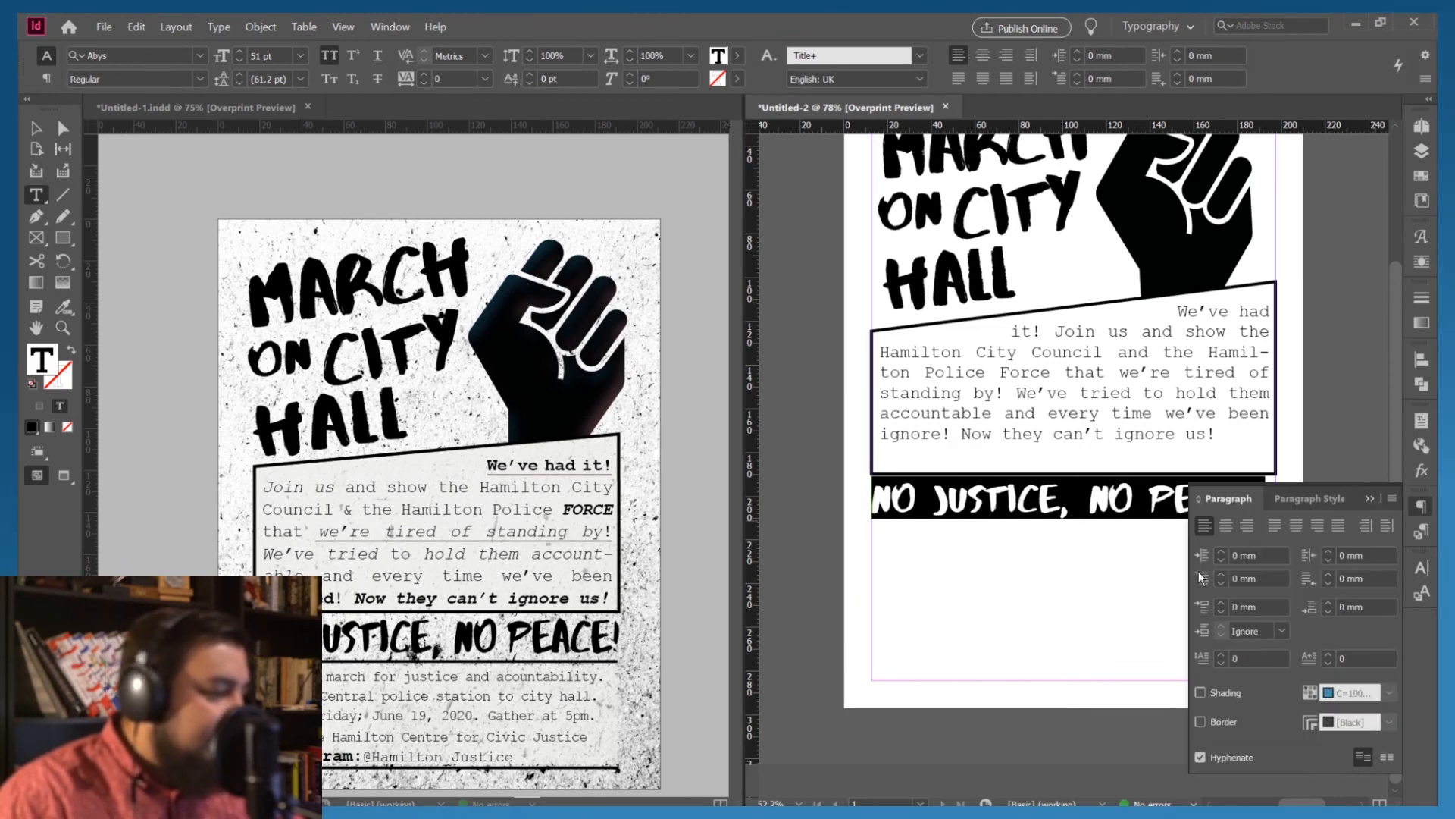
{"action": "left_click", "coordinate": [1226, 526]}
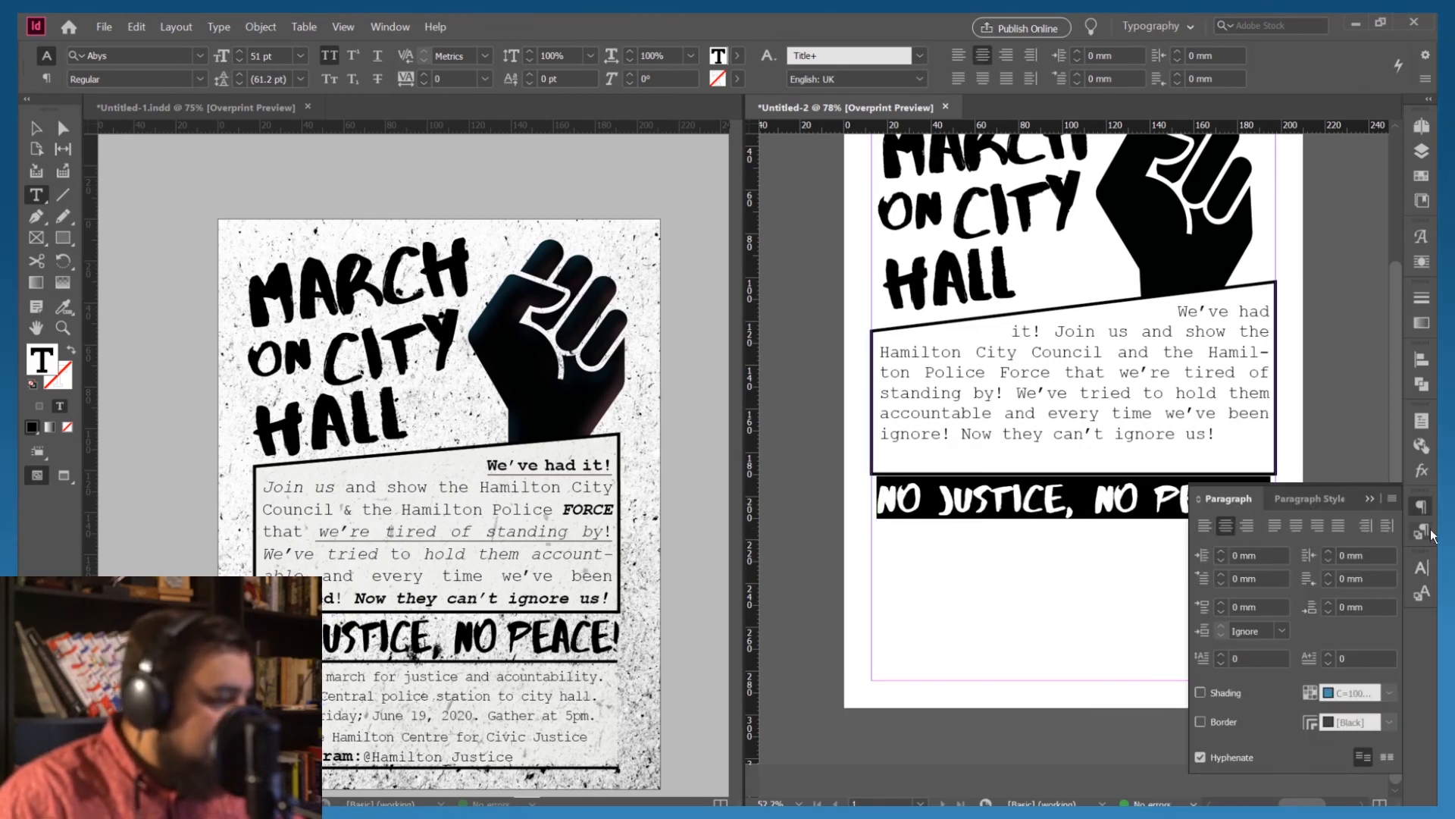
{"action": "left_click", "coordinate": [1419, 568]}
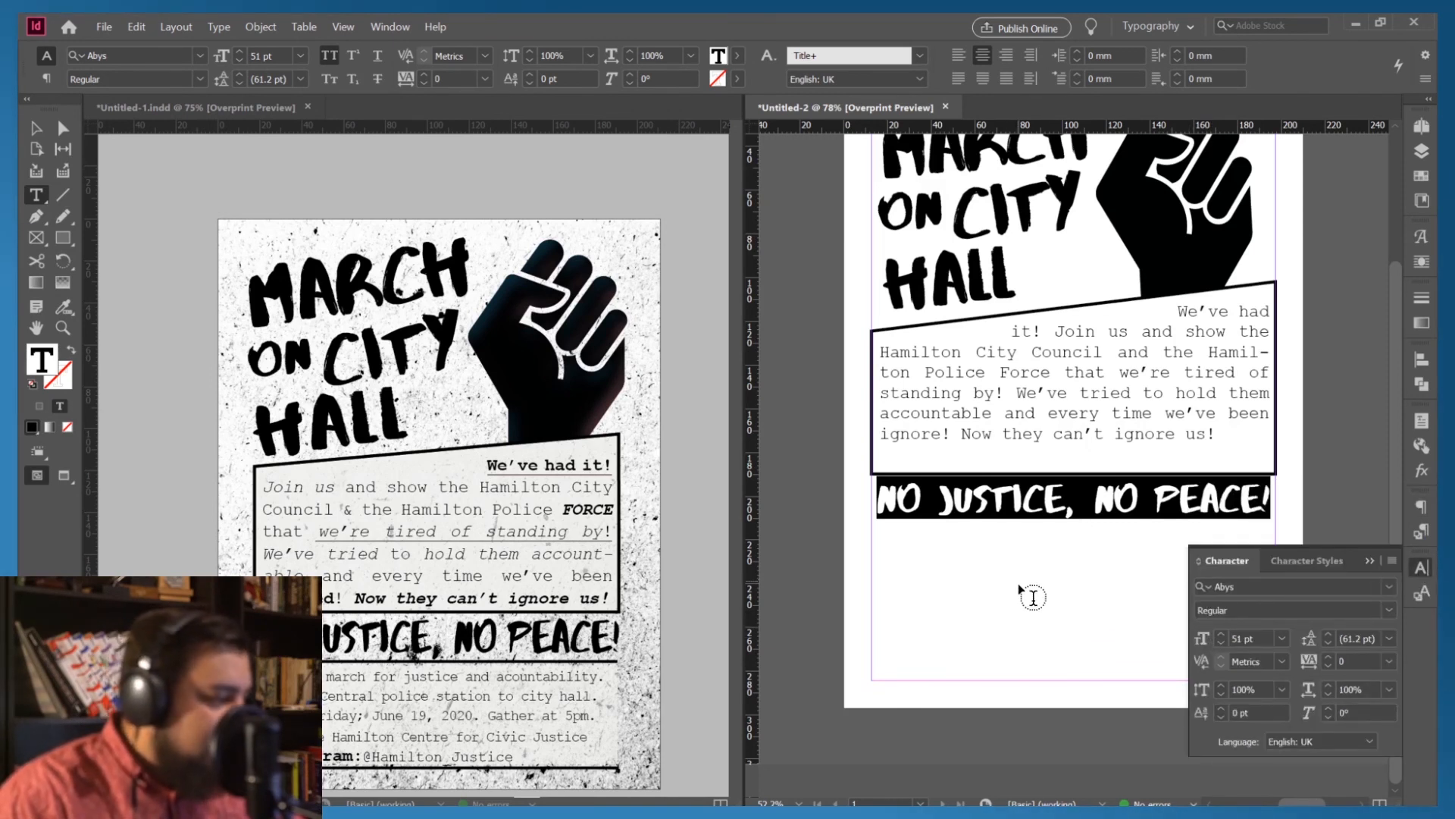
{"action": "left_click", "coordinate": [1221, 684]}
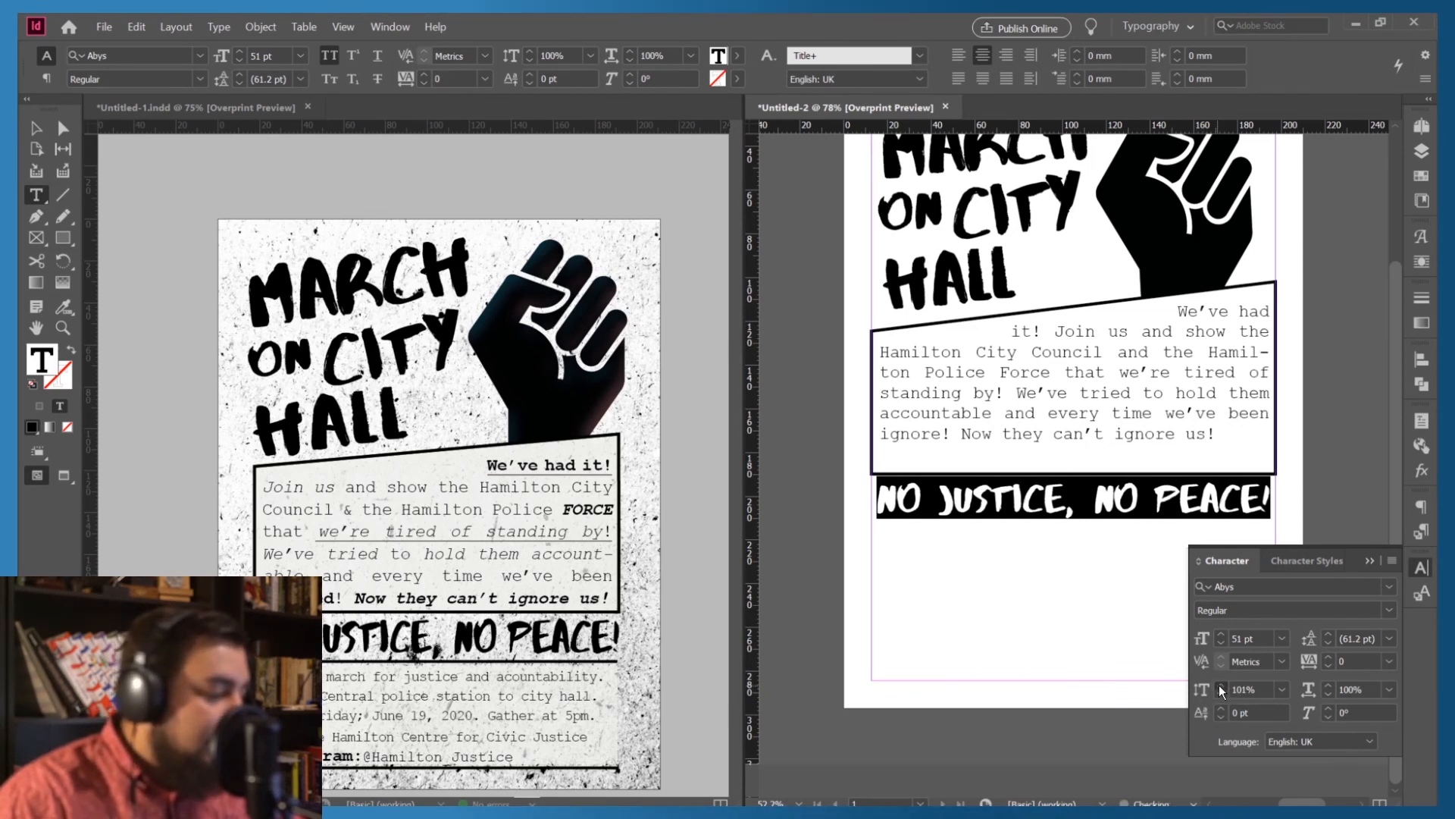
{"action": "left_click", "coordinate": [1221, 685]}
{"action": "left_click", "coordinate": [1220, 685]}
{"action": "left_click", "coordinate": [1221, 684]}
{"action": "left_click", "coordinate": [1220, 684]}
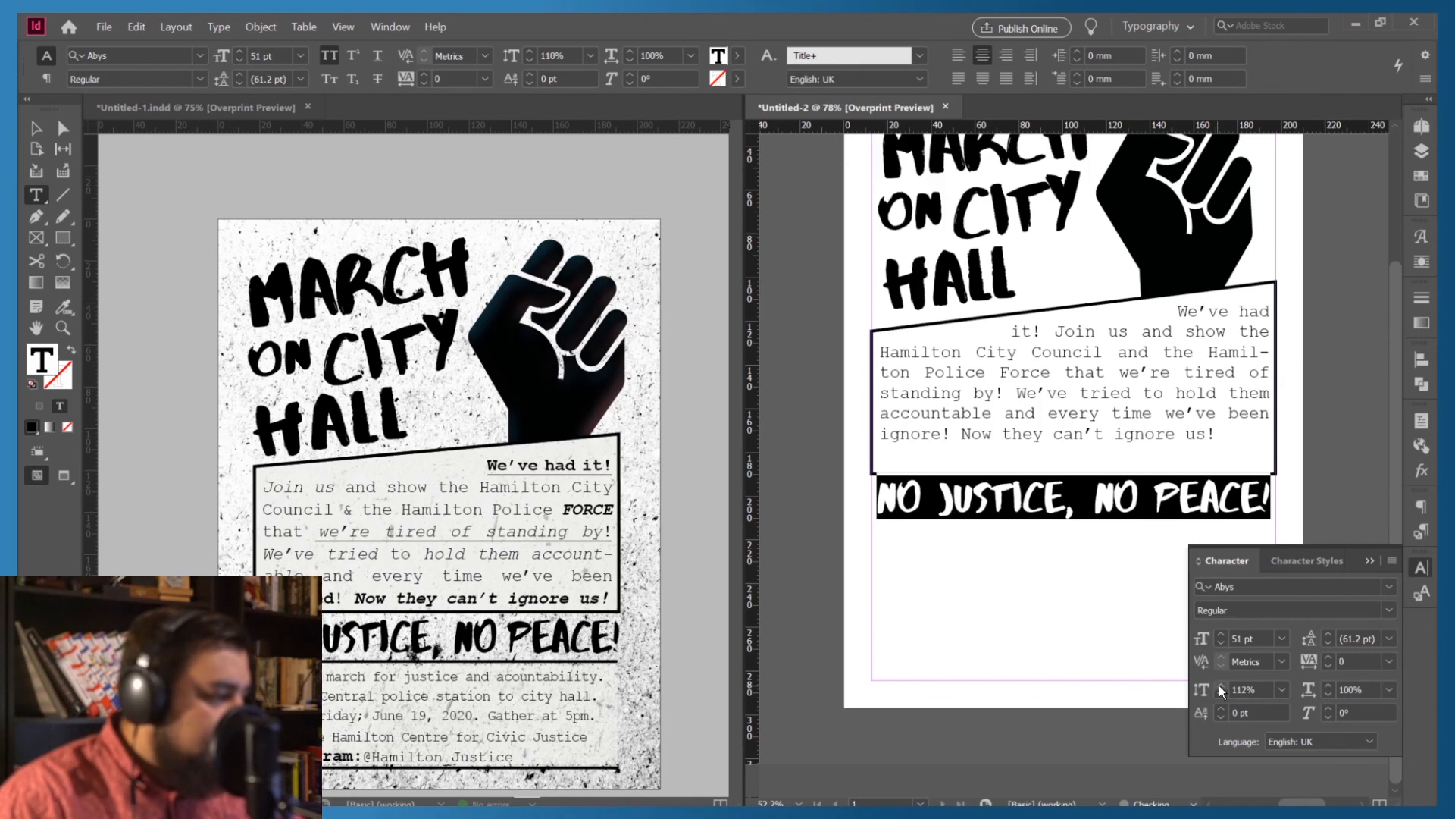
{"action": "left_click", "coordinate": [1221, 684]}
{"action": "left_click", "coordinate": [1220, 685]}
{"action": "left_click", "coordinate": [1220, 684]}
{"action": "left_click", "coordinate": [1221, 684]}
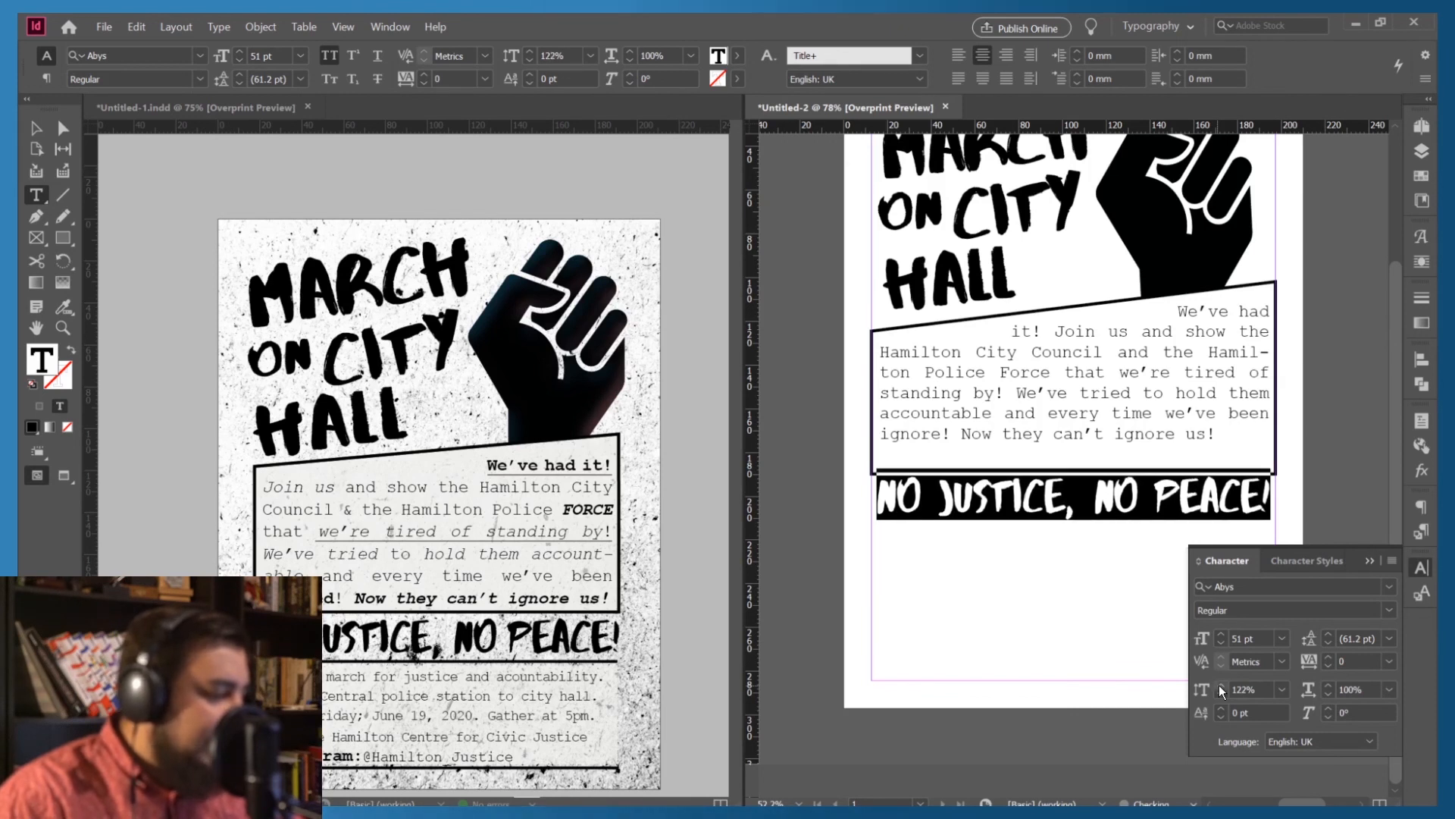
{"action": "left_click", "coordinate": [1220, 685]}
{"action": "left_click", "coordinate": [1221, 685]}
{"action": "left_click", "coordinate": [1221, 685]}
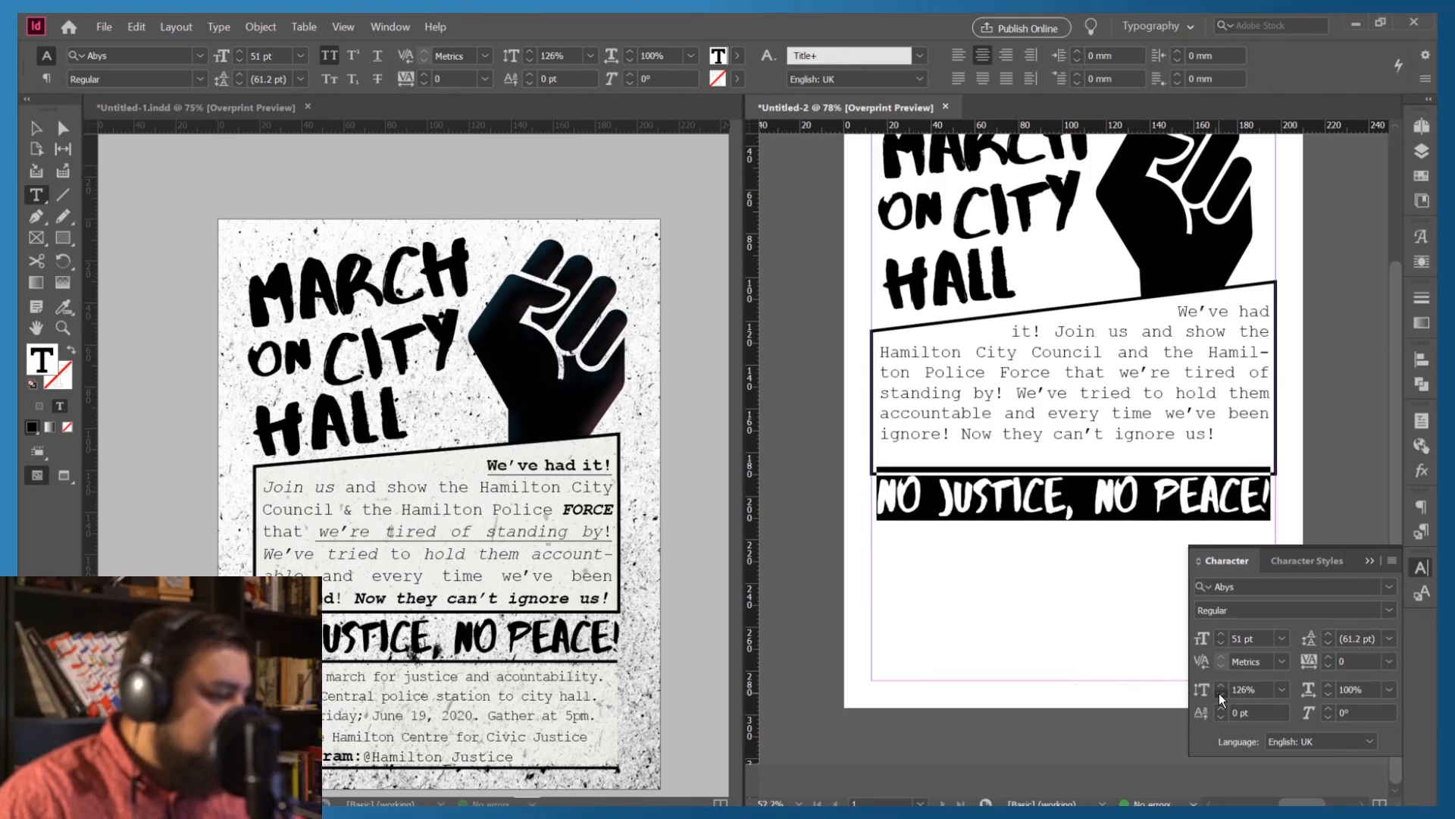
{"action": "left_click", "coordinate": [1219, 693]}
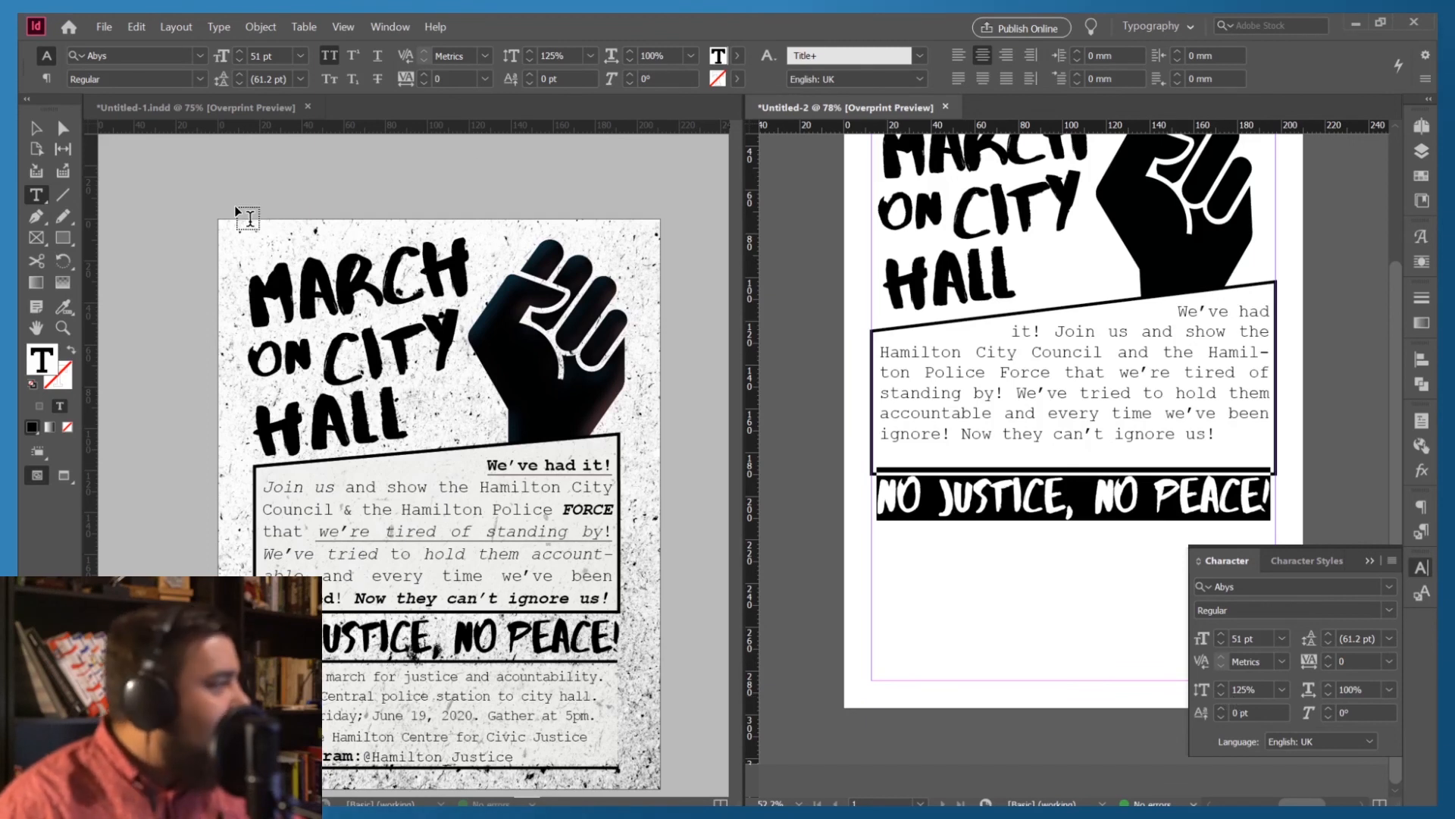
Nudge the "NO JUSTICE, NO PEACE!" text frame down to Y 212.75 mm, and check the layout in preview
{"action": "left_click", "coordinate": [35, 129]}
{"action": "key", "text": "Down"}
{"action": "key", "text": "Down"}
{"action": "key", "text": "Down"}
{"action": "key", "text": "Down"}
{"action": "key", "text": "Down"}
{"action": "key", "text": "Down"}
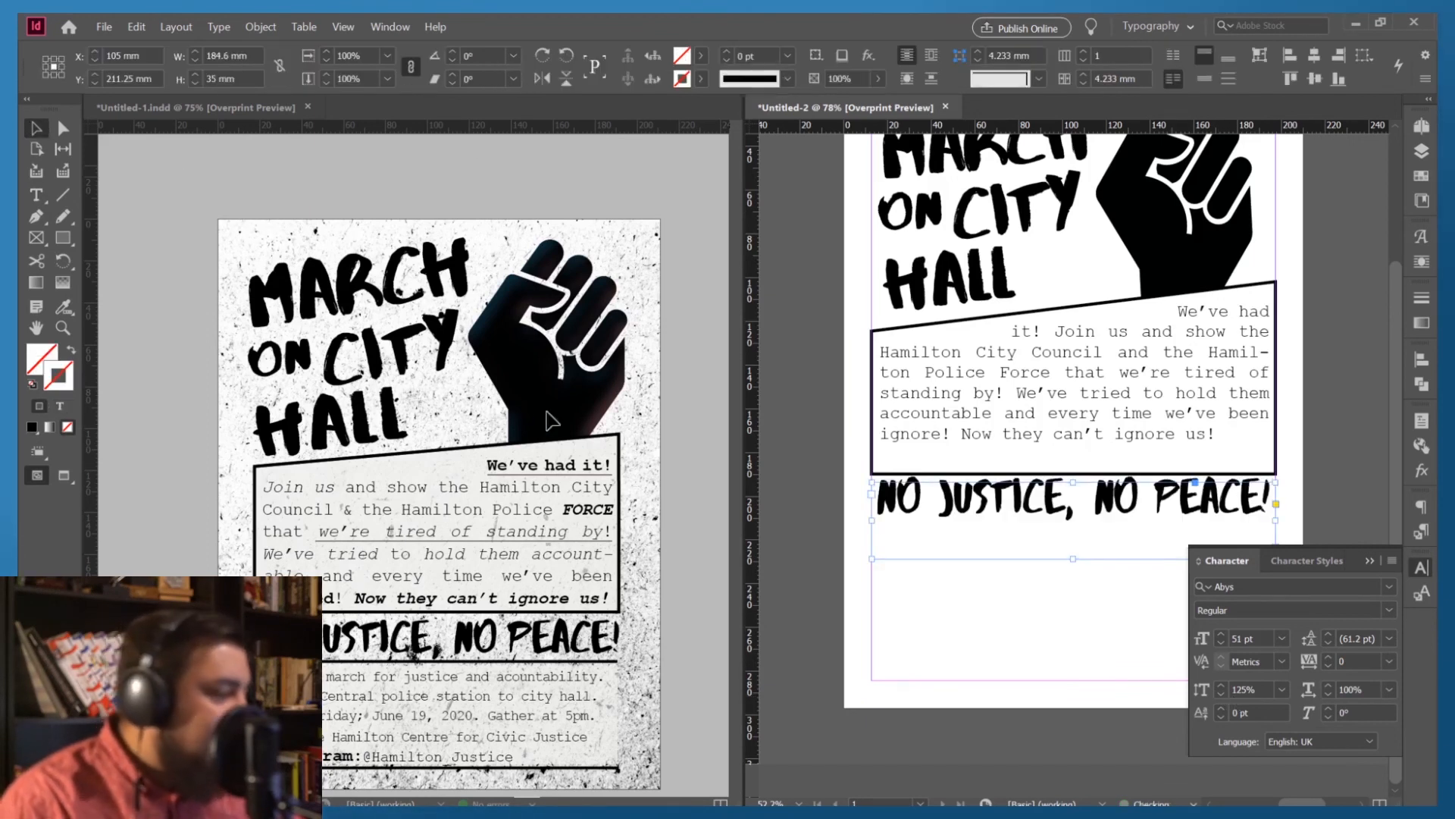
{"action": "key", "text": "Down"}
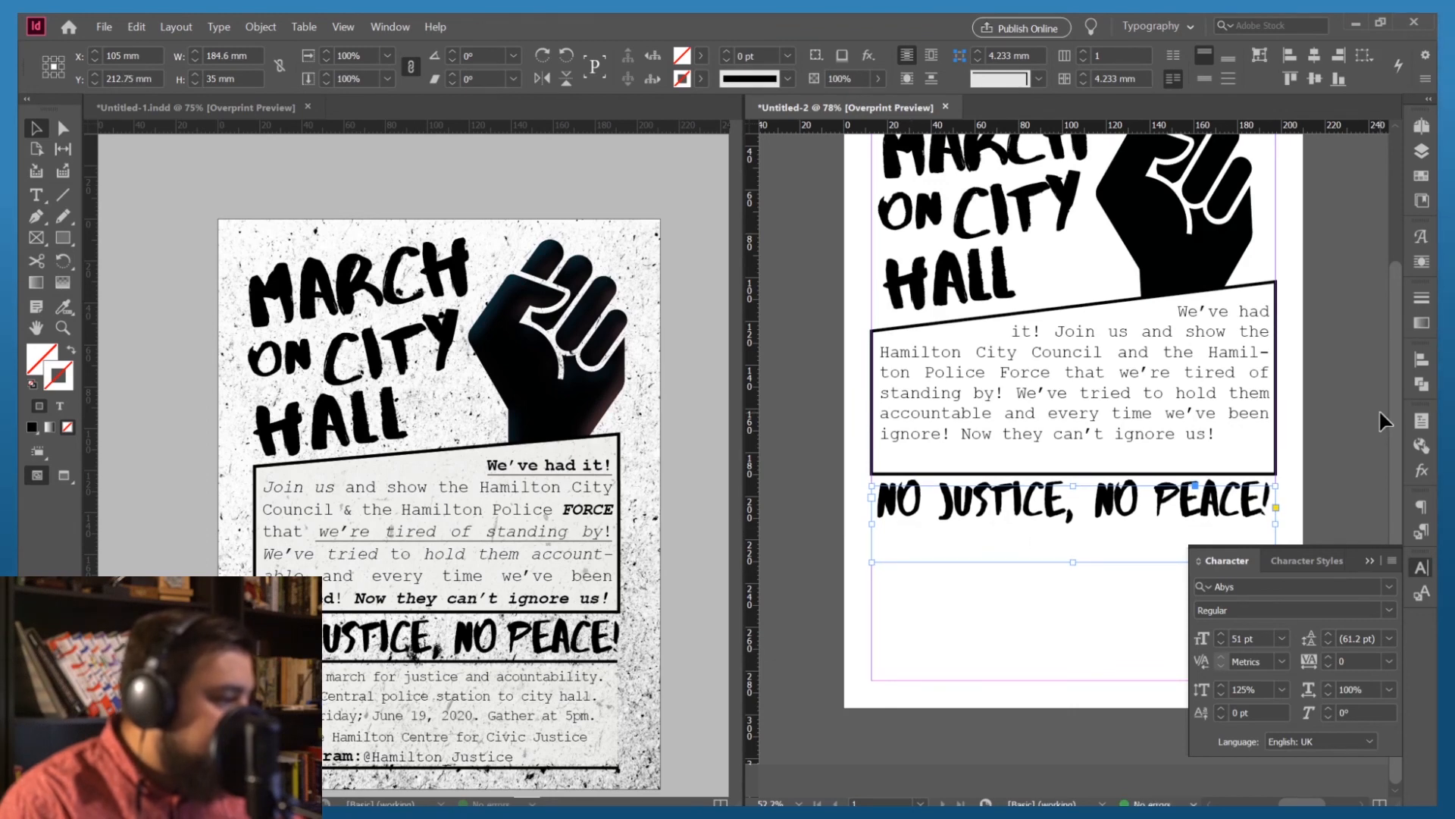
{"action": "left_click", "coordinate": [1356, 397]}
{"action": "scroll", "coordinate": [1123, 467], "scroll_direction": "up", "scroll_amount": 4}
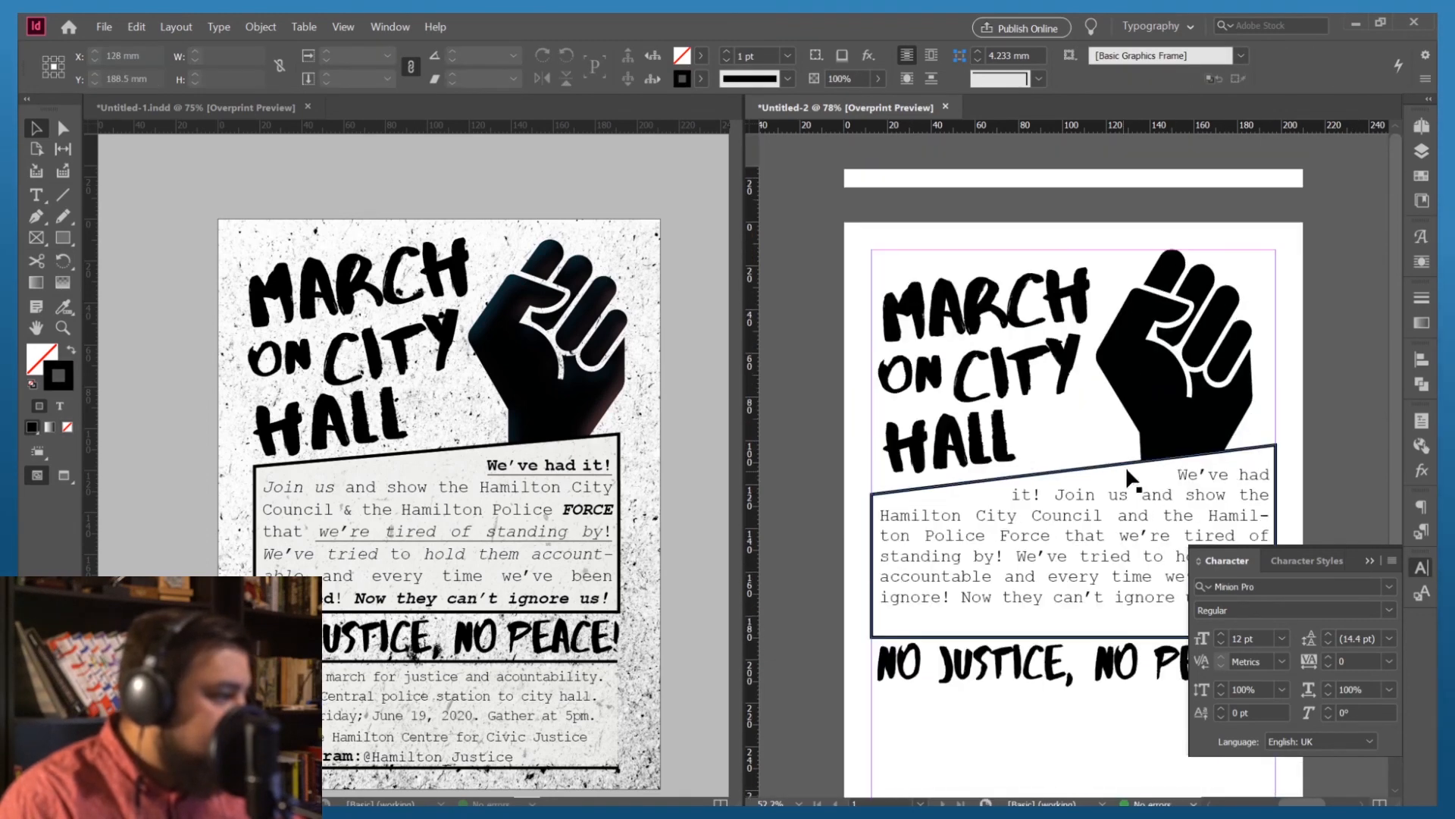
{"action": "scroll", "coordinate": [1126, 464], "scroll_direction": "down", "scroll_amount": 4}
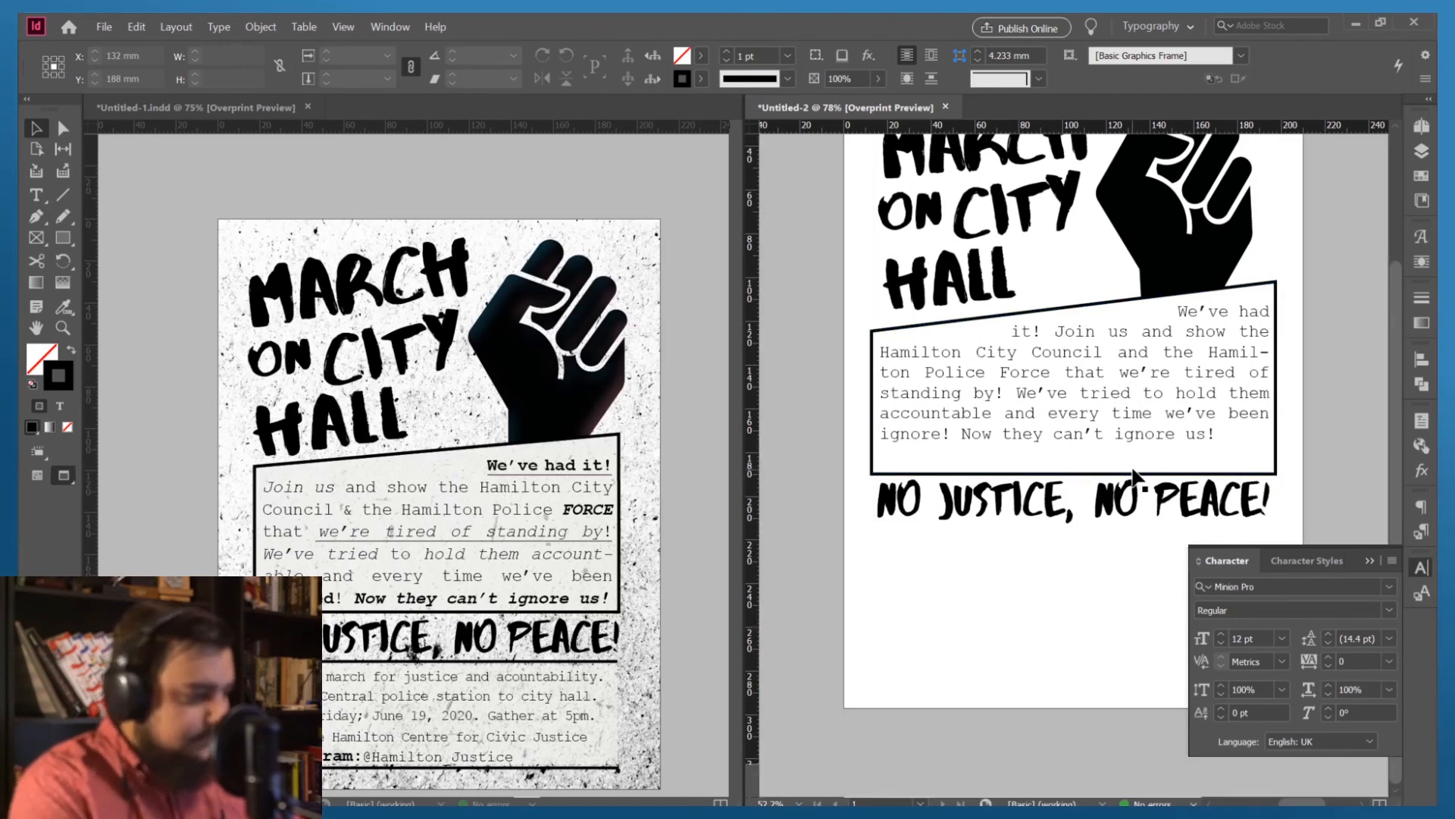
{"action": "key", "text": "w"}
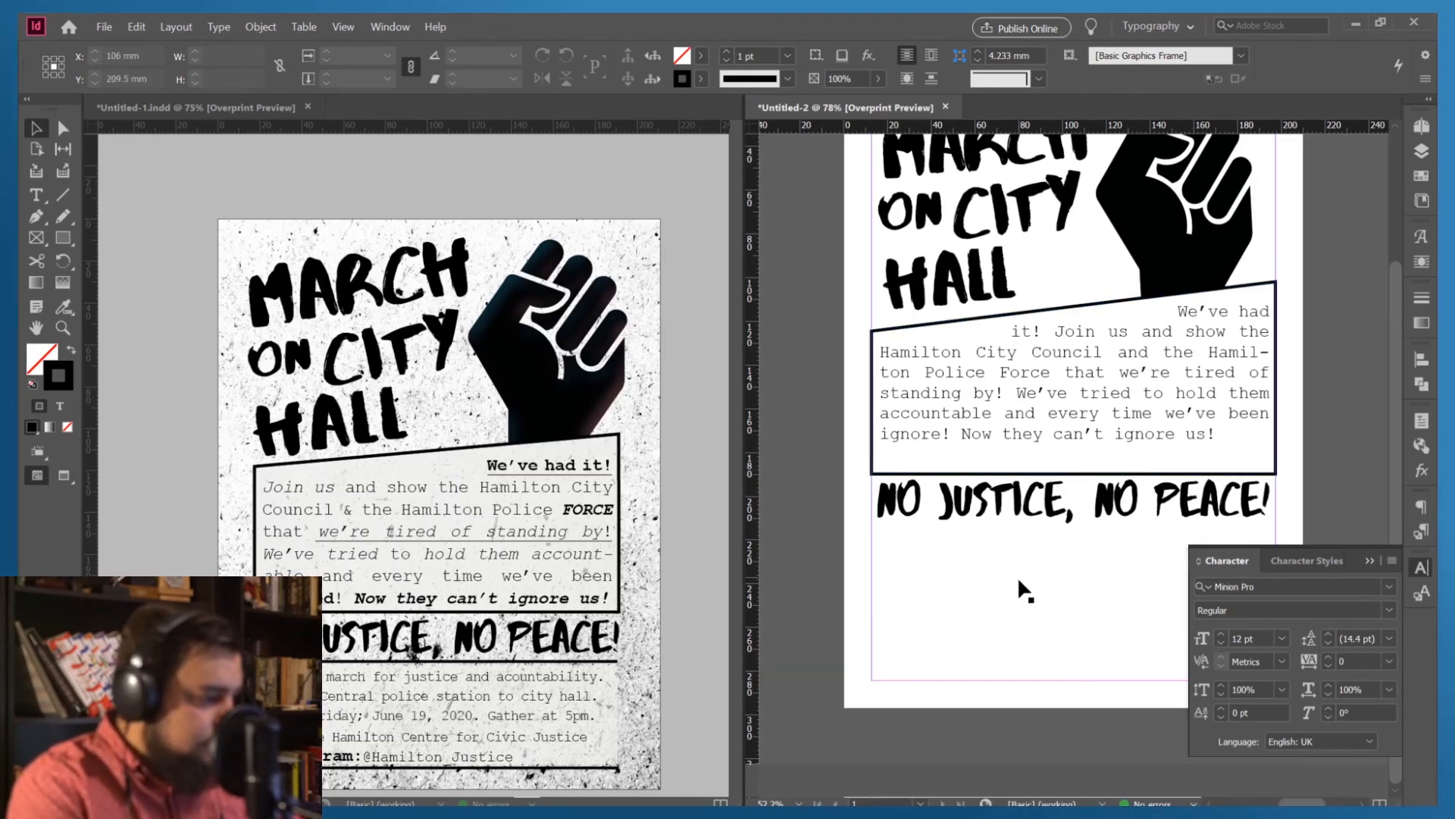
Draw a horizontal line just below the "NO JUSTICE, NO PEACE!" text and extend it to the page margins, 184.6 mm long
{"action": "left_click", "coordinate": [1001, 623]}
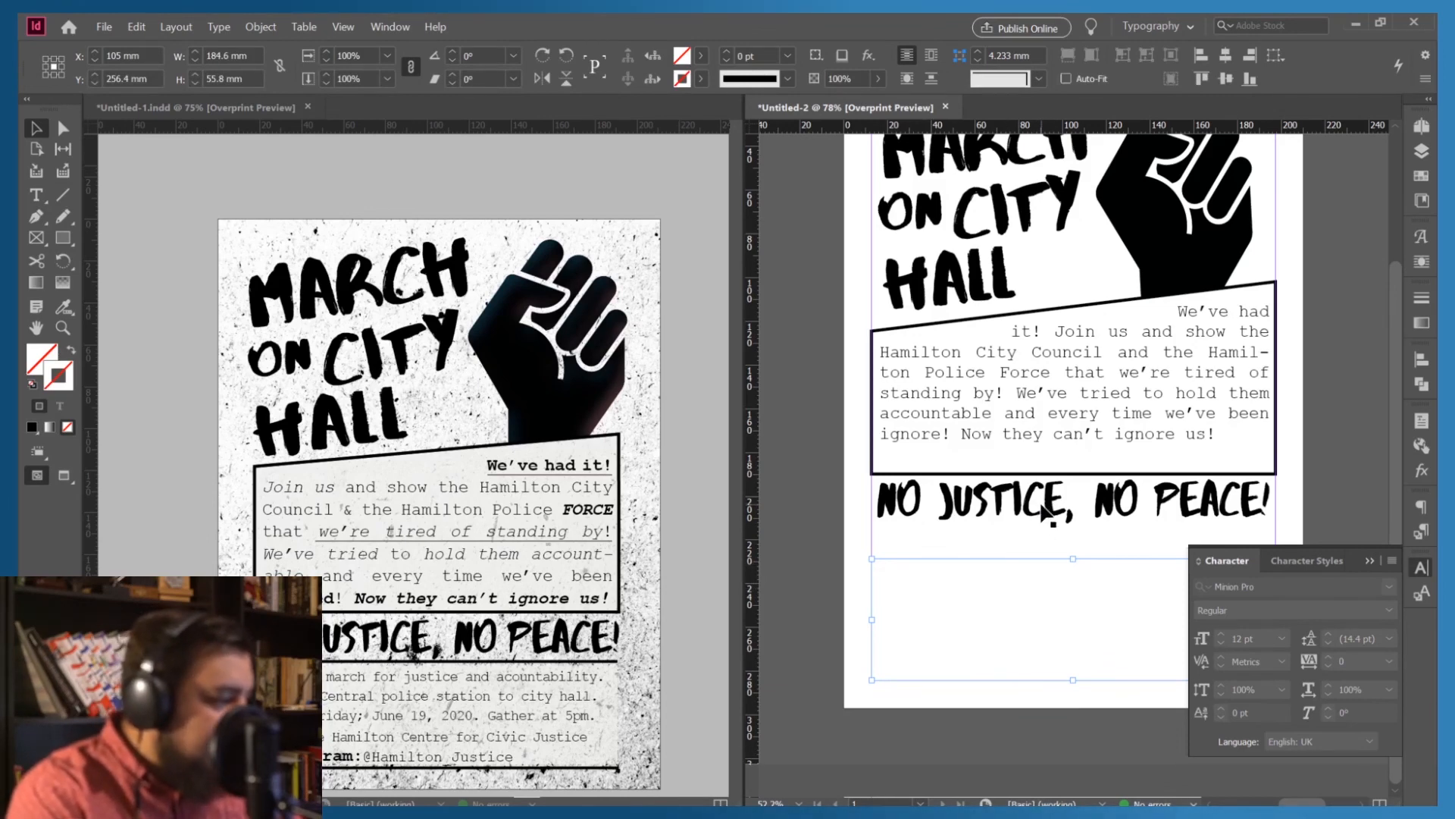
{"action": "scroll", "coordinate": [385, 618], "scroll_direction": "down", "scroll_amount": 2}
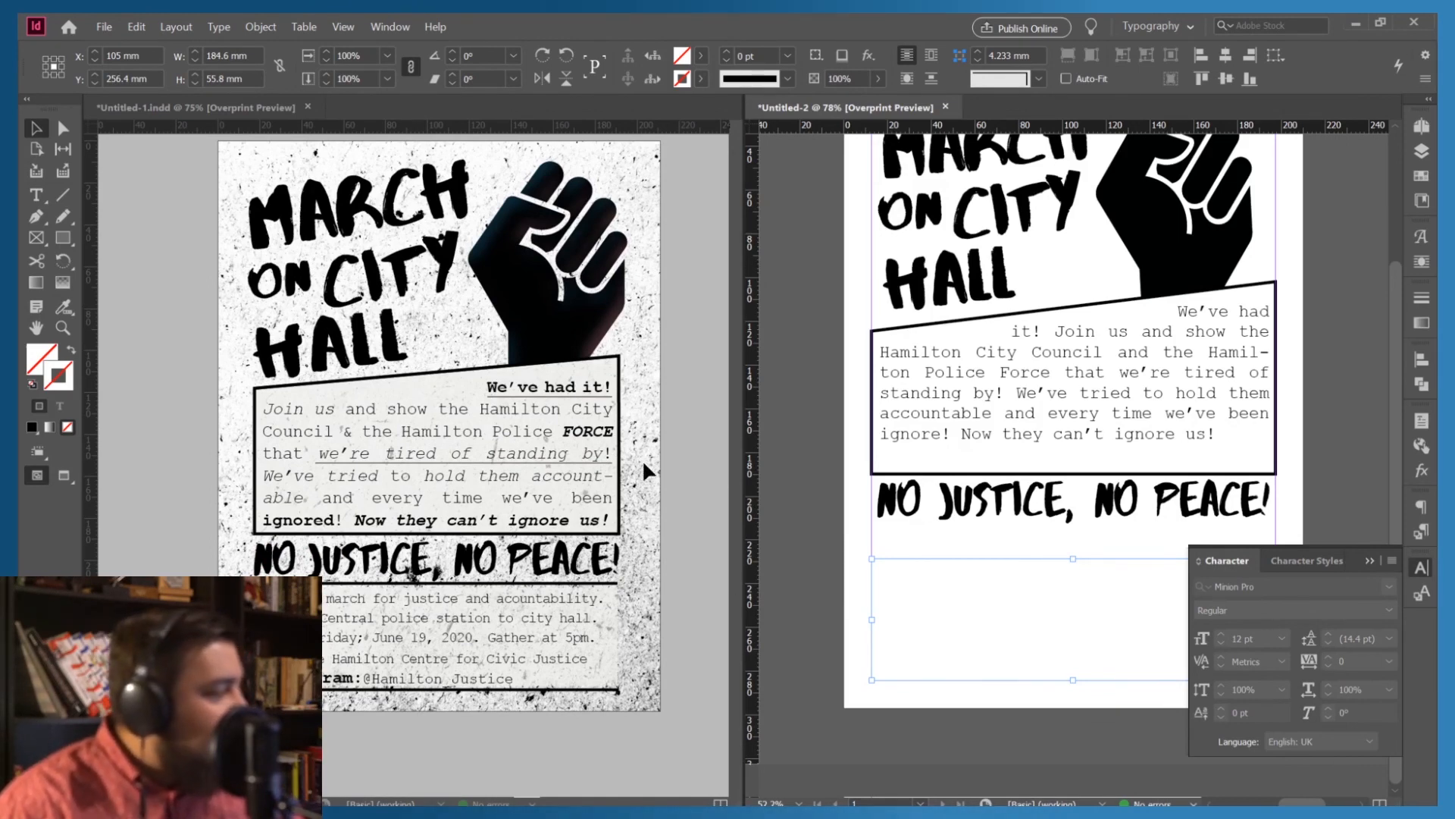
{"action": "left_click", "coordinate": [69, 196]}
{"action": "left_click", "coordinate": [1369, 561]}
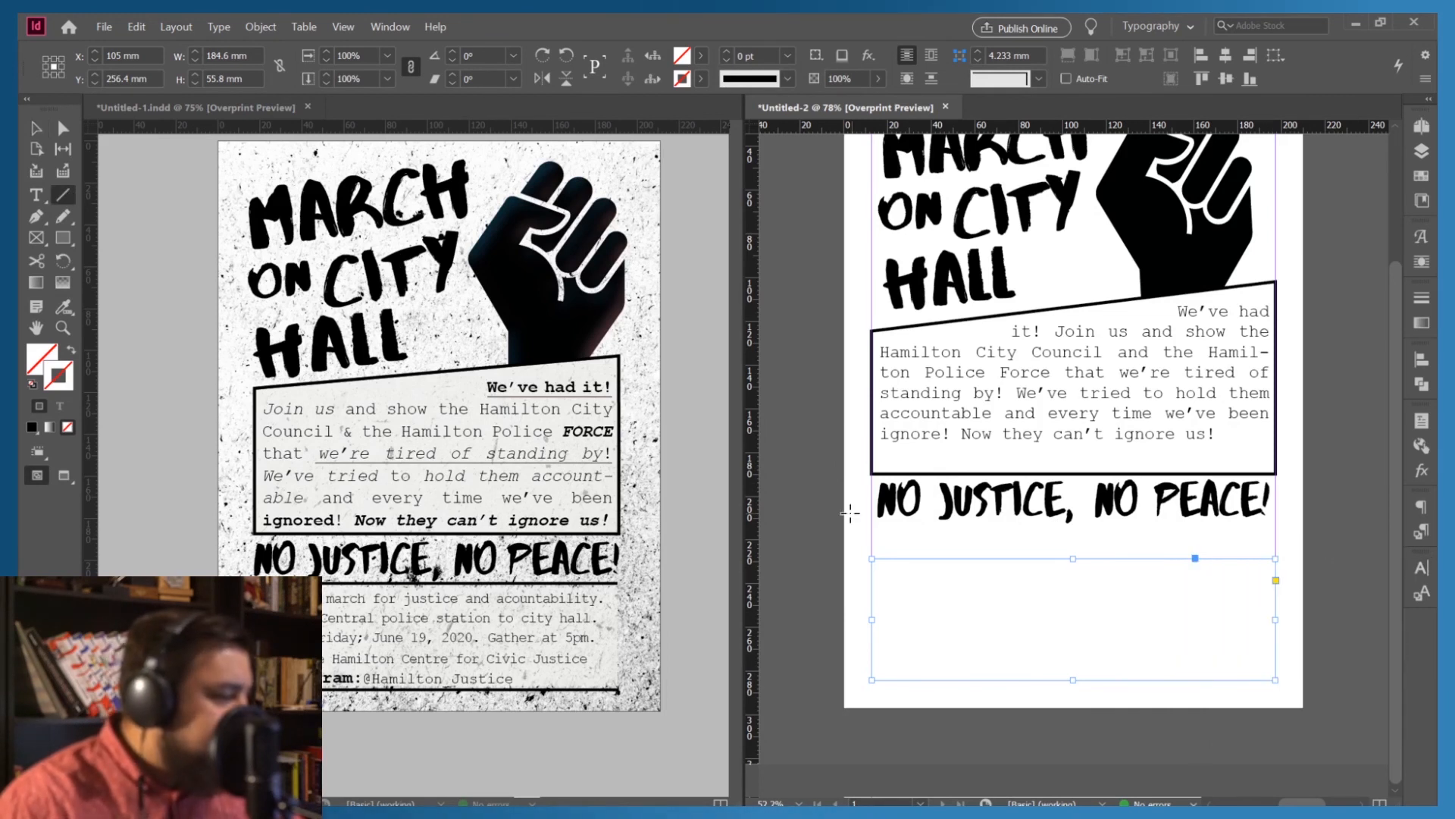
{"action": "left_click_drag", "start_coordinate": [878, 526], "coordinate": [1276, 524]}
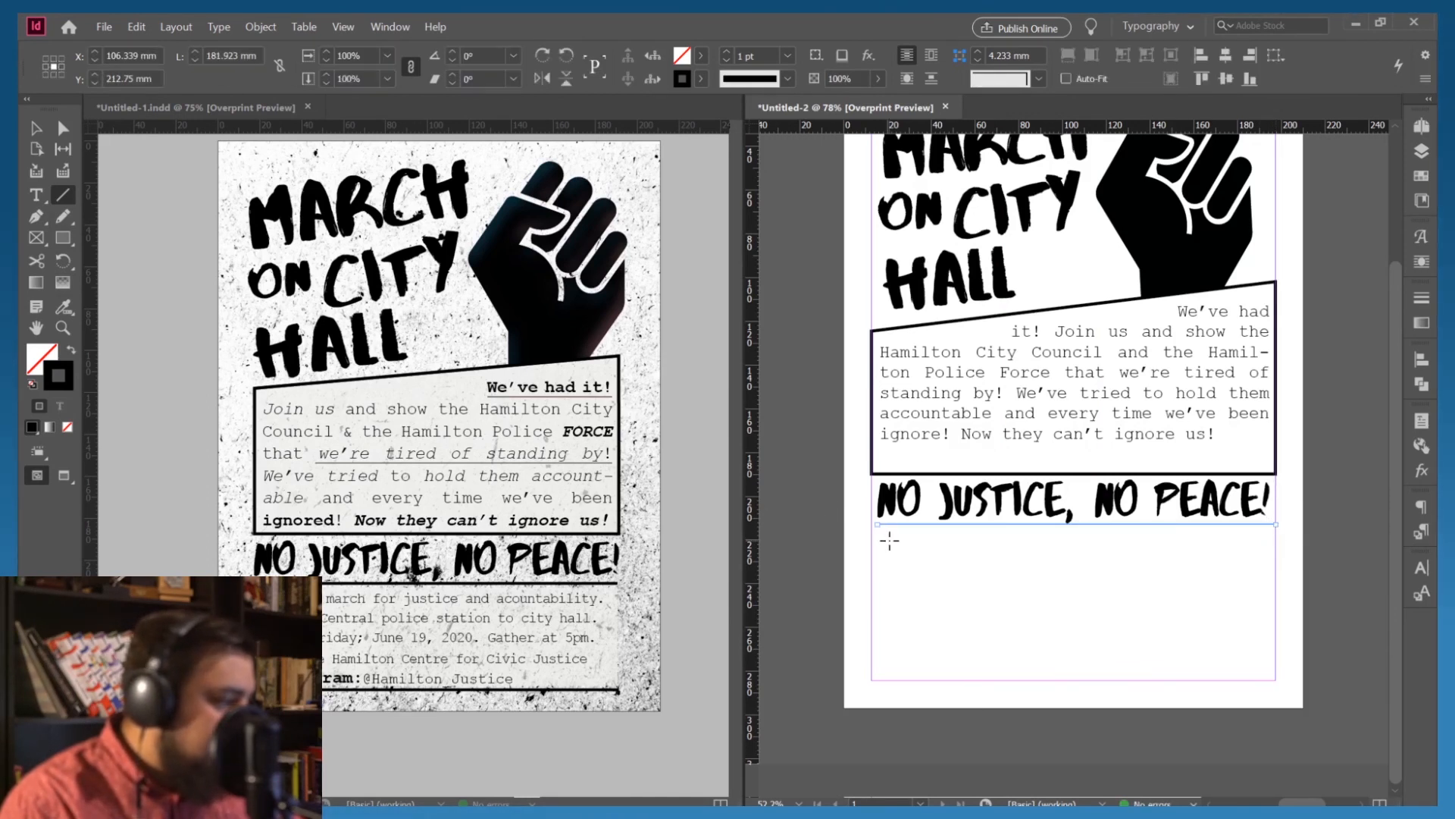
{"action": "left_click", "coordinate": [39, 135]}
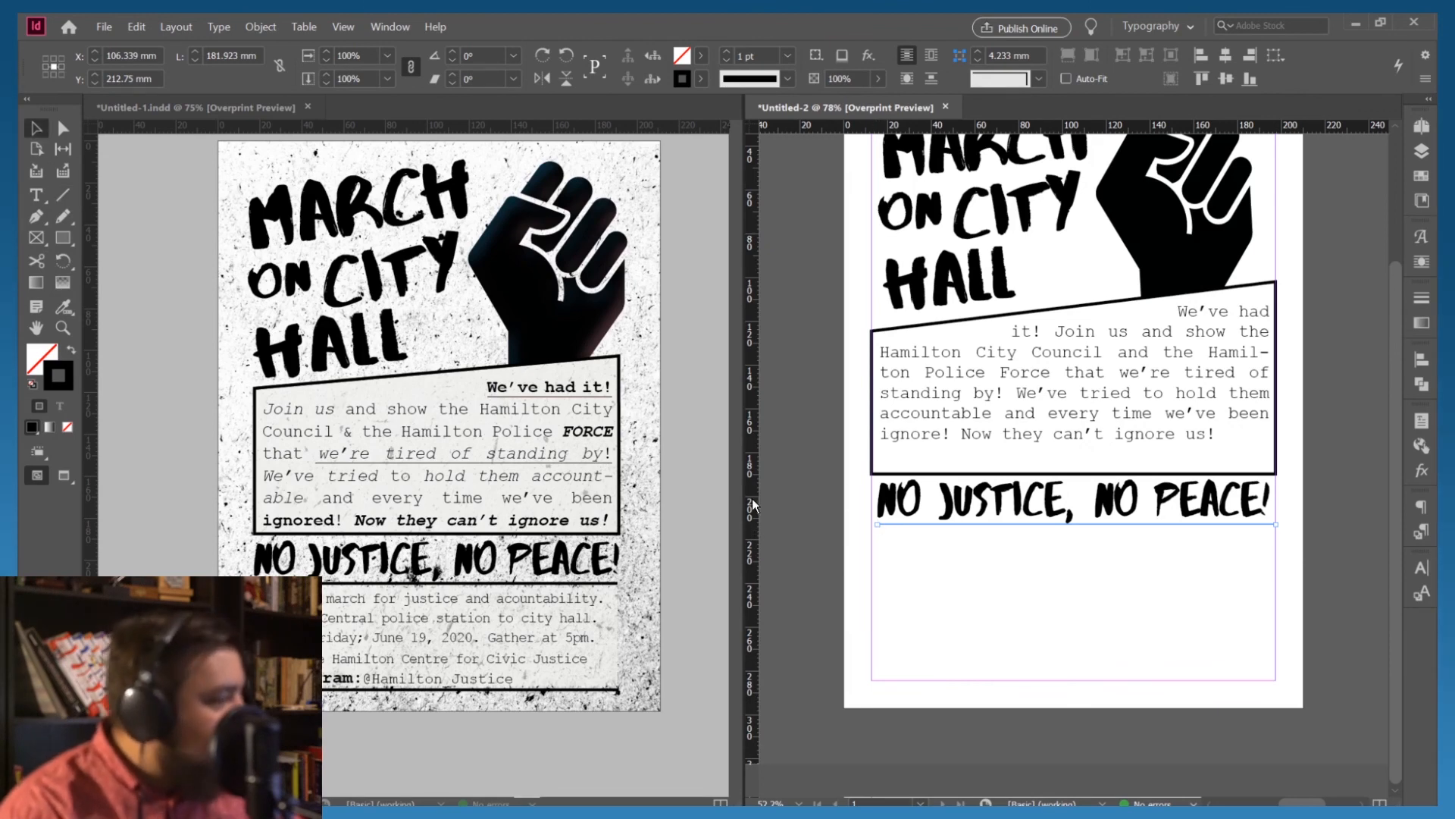
{"action": "left_click_drag", "start_coordinate": [877, 524], "coordinate": [870, 528]}
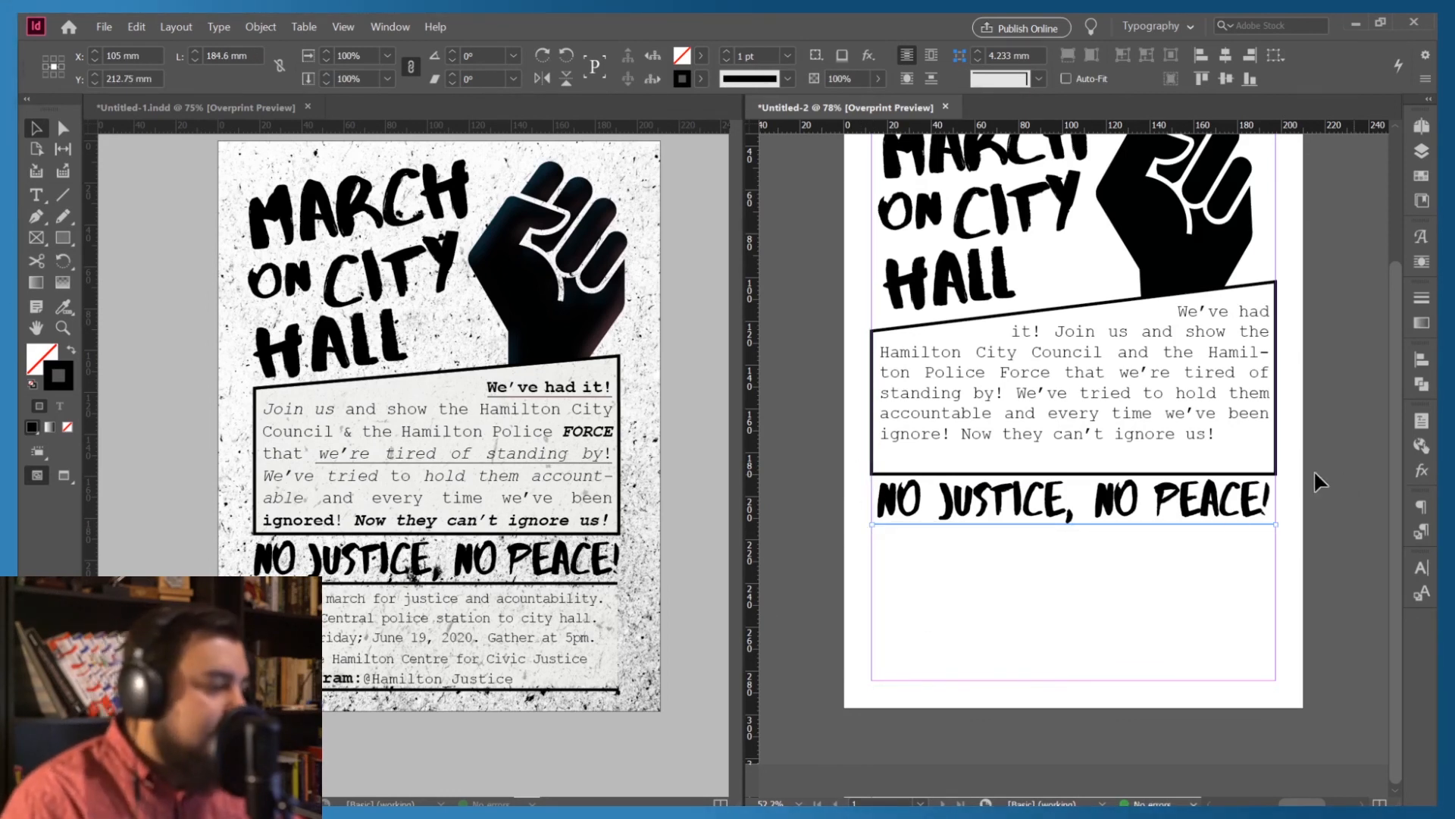
Set the stroke weight of the line under the slogan to 4 pt
{"action": "left_click", "coordinate": [725, 52]}
{"action": "left_click", "coordinate": [725, 50]}
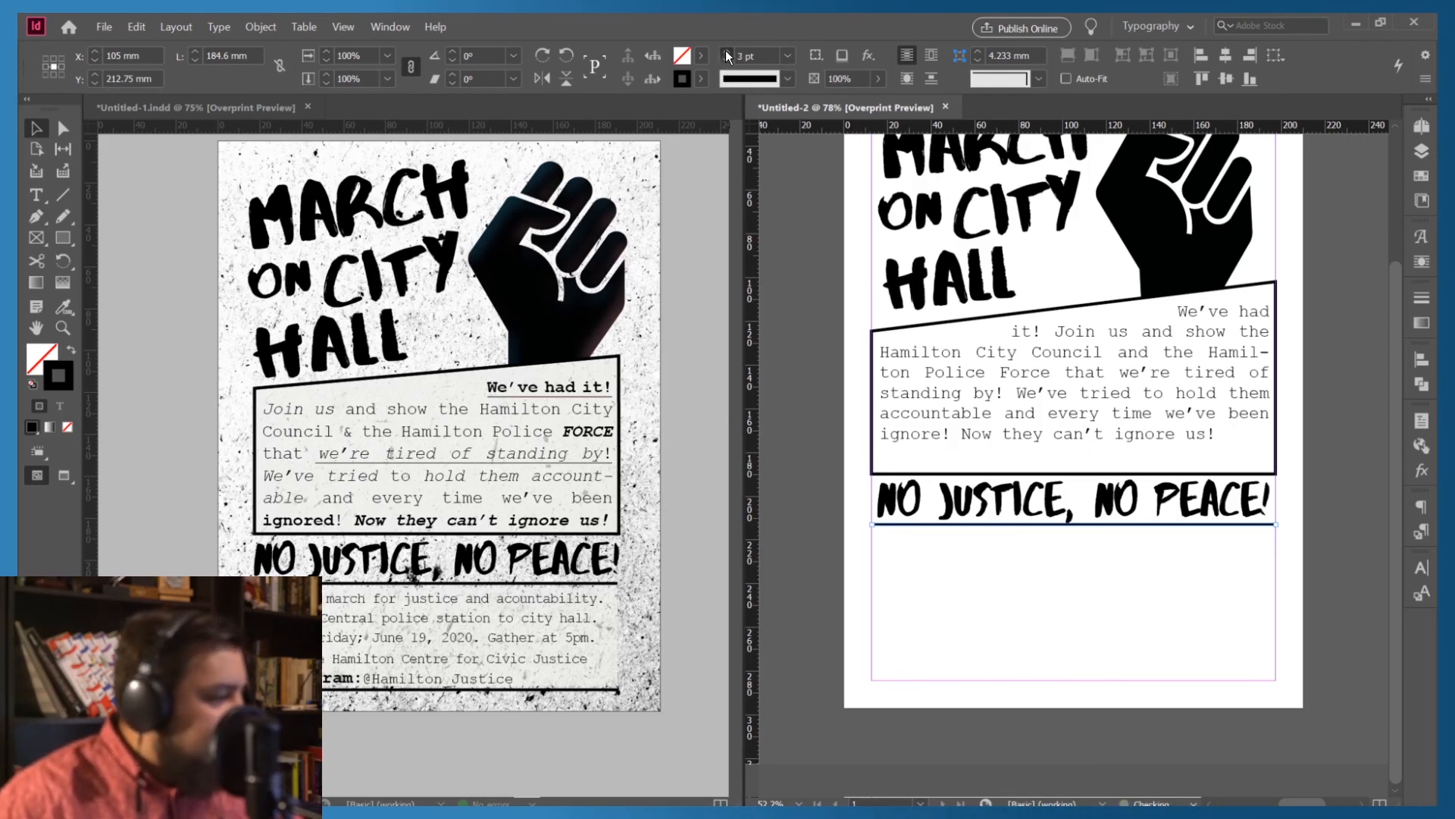
{"action": "left_click", "coordinate": [725, 50]}
{"action": "left_click", "coordinate": [725, 51]}
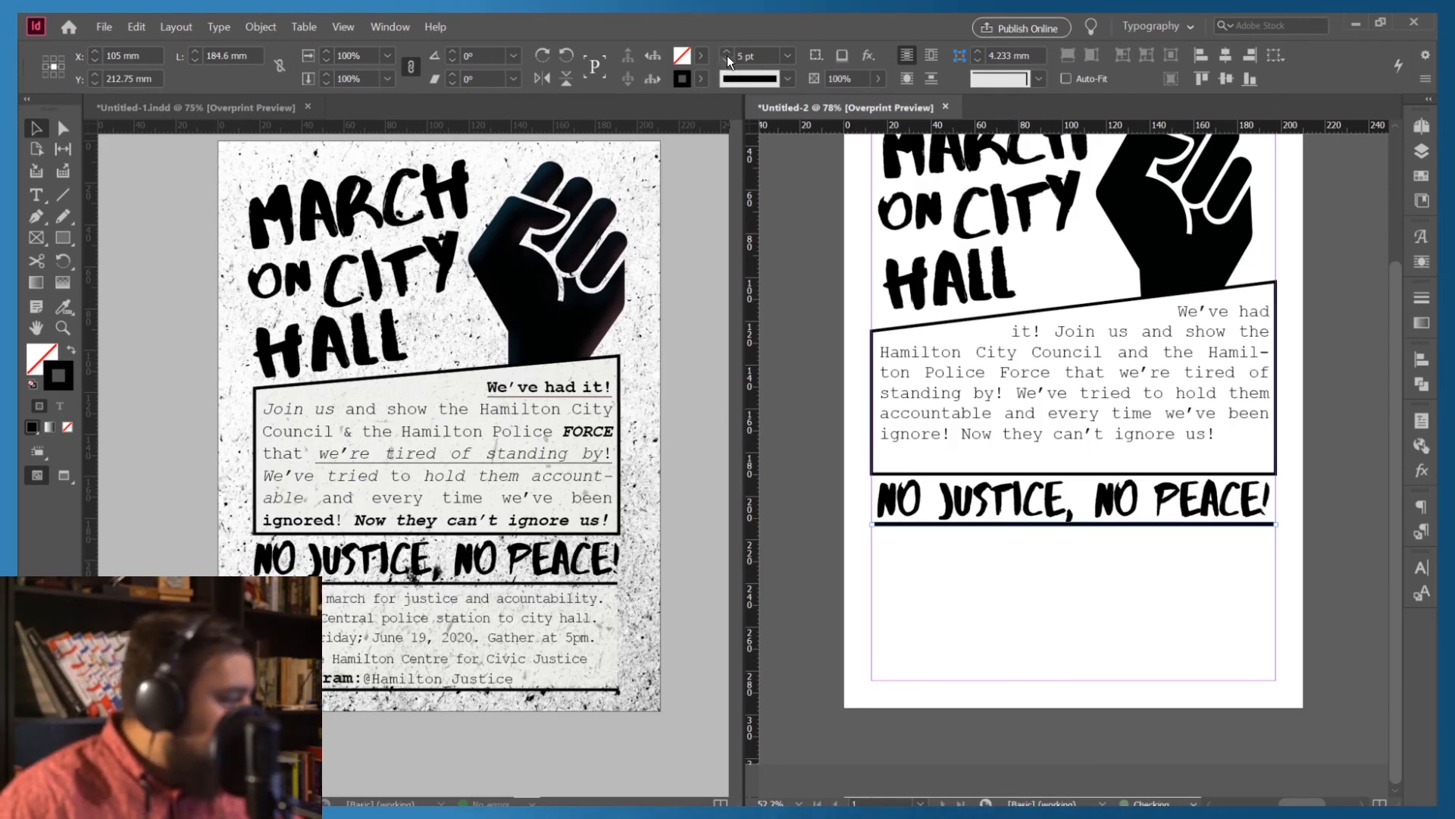
{"action": "left_click", "coordinate": [726, 61]}
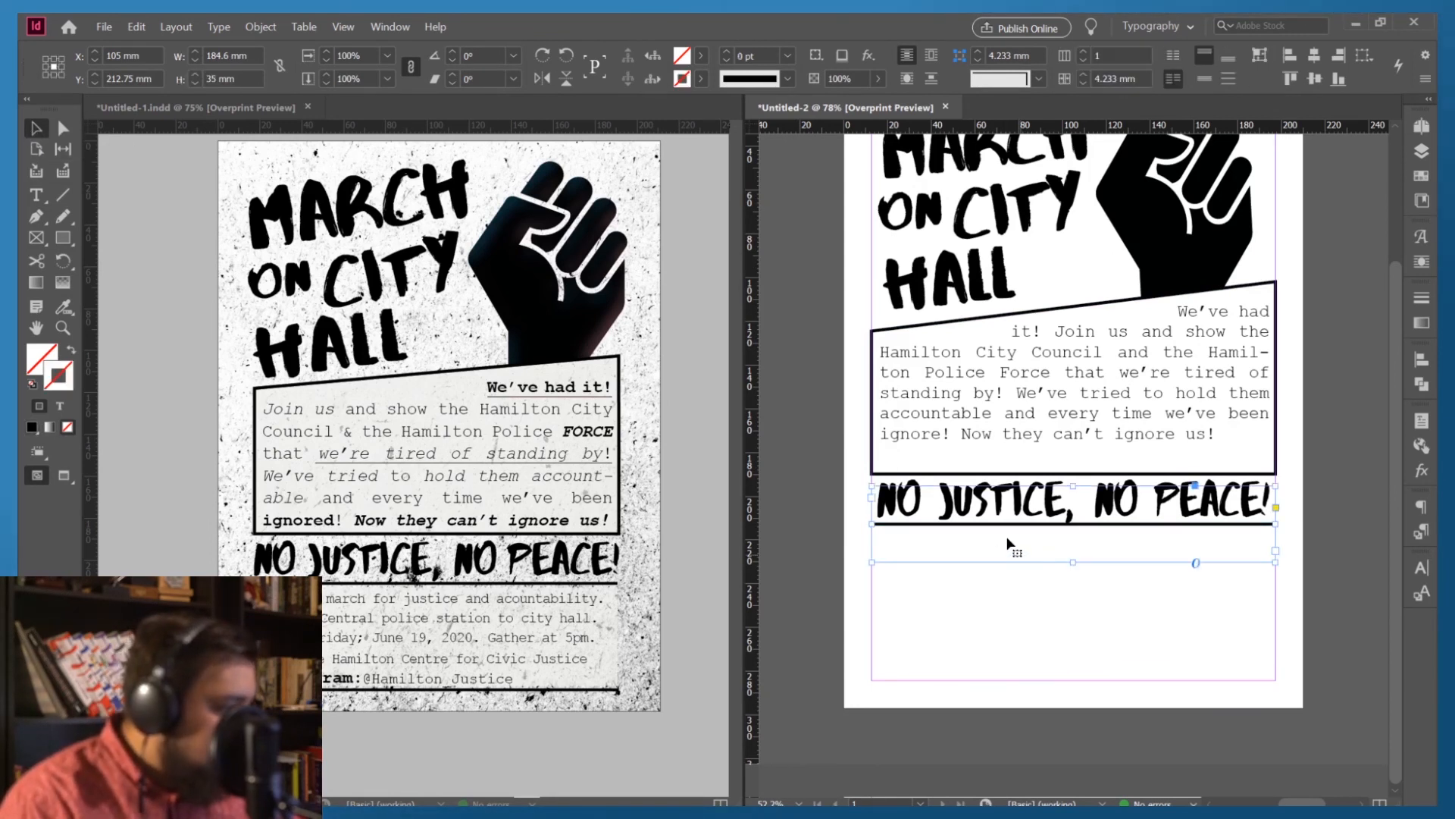
{"action": "left_click", "coordinate": [827, 480]}
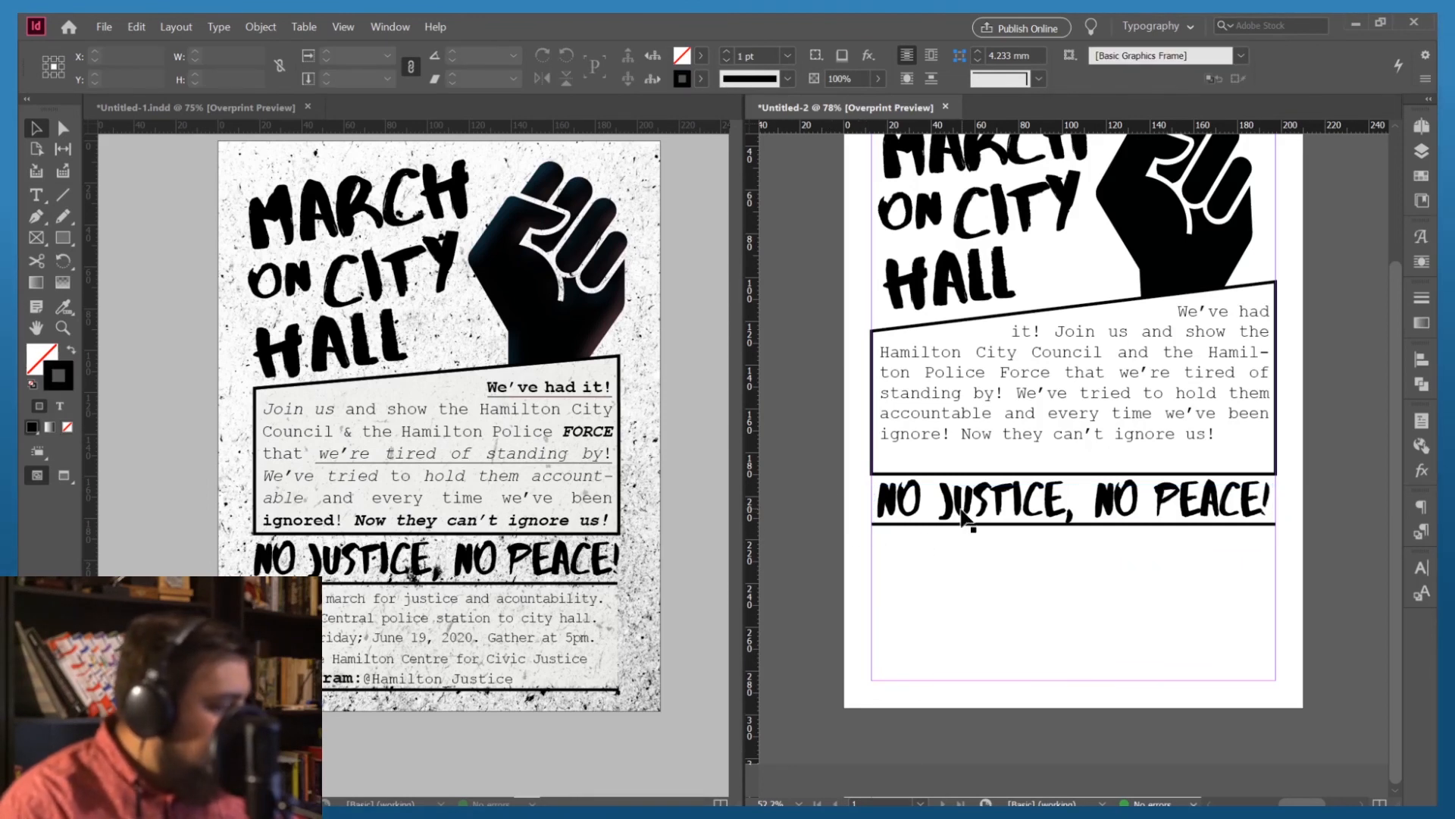
Nudge the line below the slogan down to Y 214 mm and leave it selected
{"action": "left_click", "coordinate": [984, 531]}
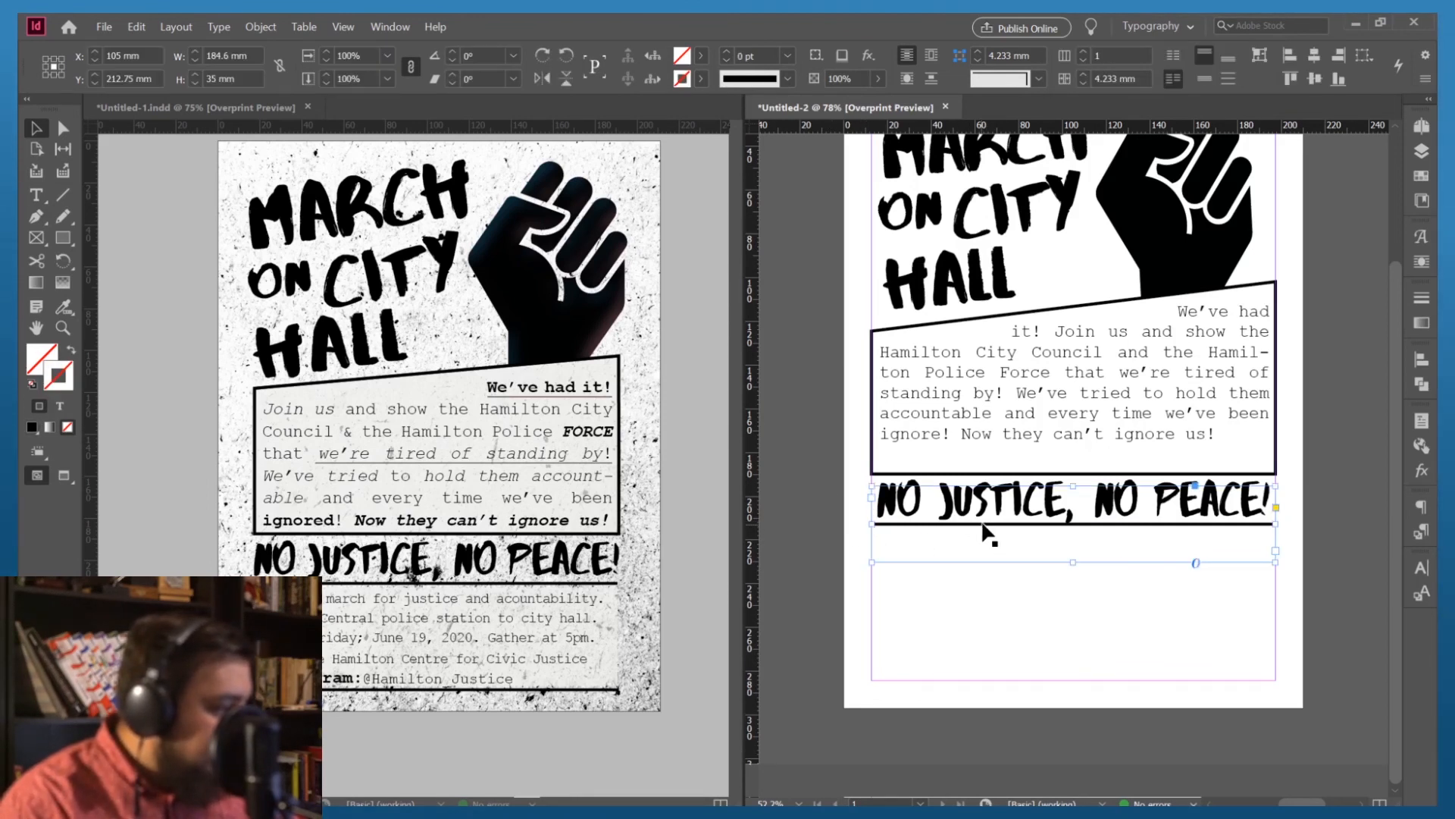
{"action": "key", "text": "Down"}
{"action": "key", "text": "Down"}
{"action": "key", "text": "Down"}
{"action": "key", "text": "Down"}
{"action": "key", "text": "Down"}
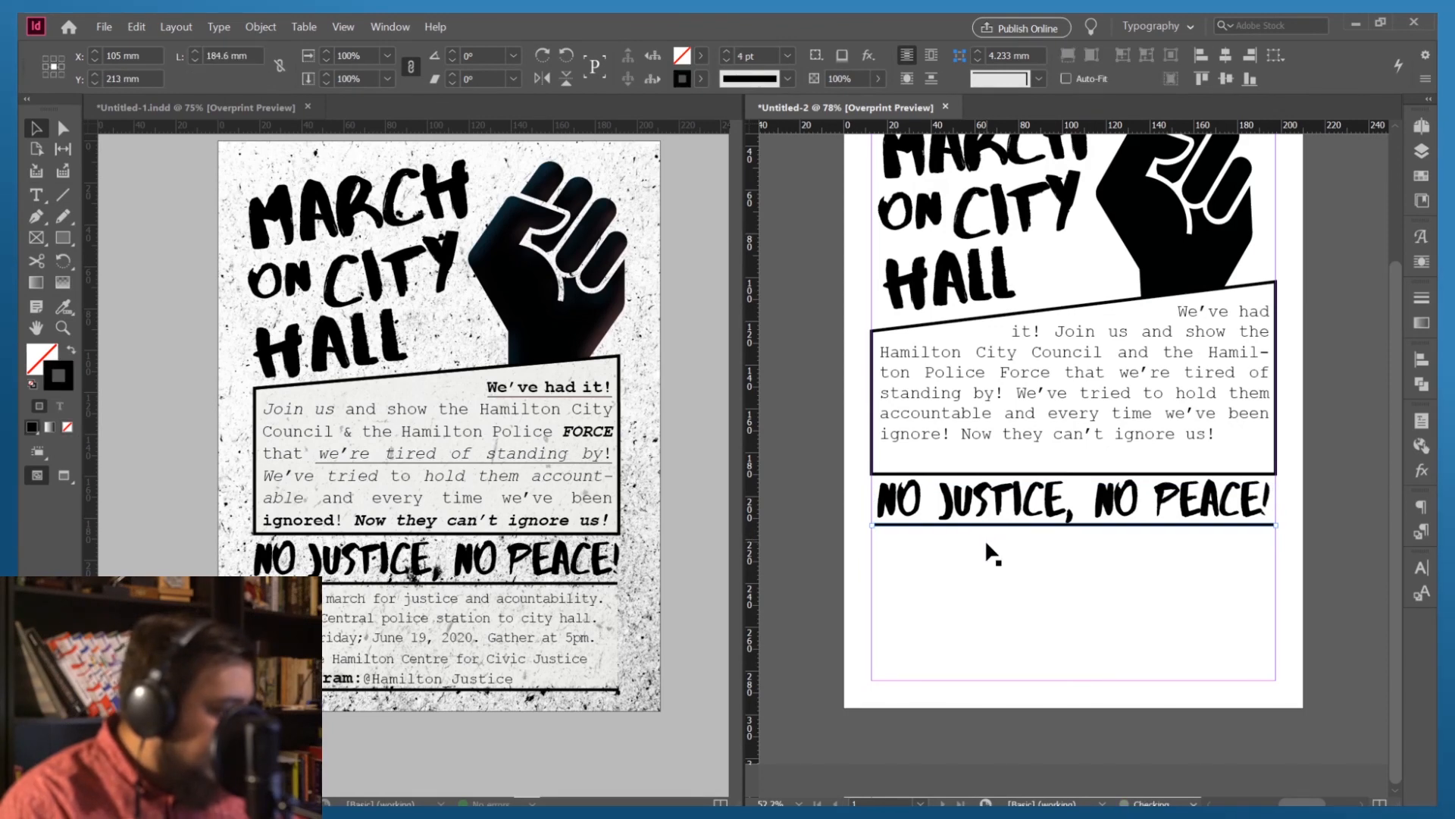
{"action": "left_click", "coordinate": [836, 462]}
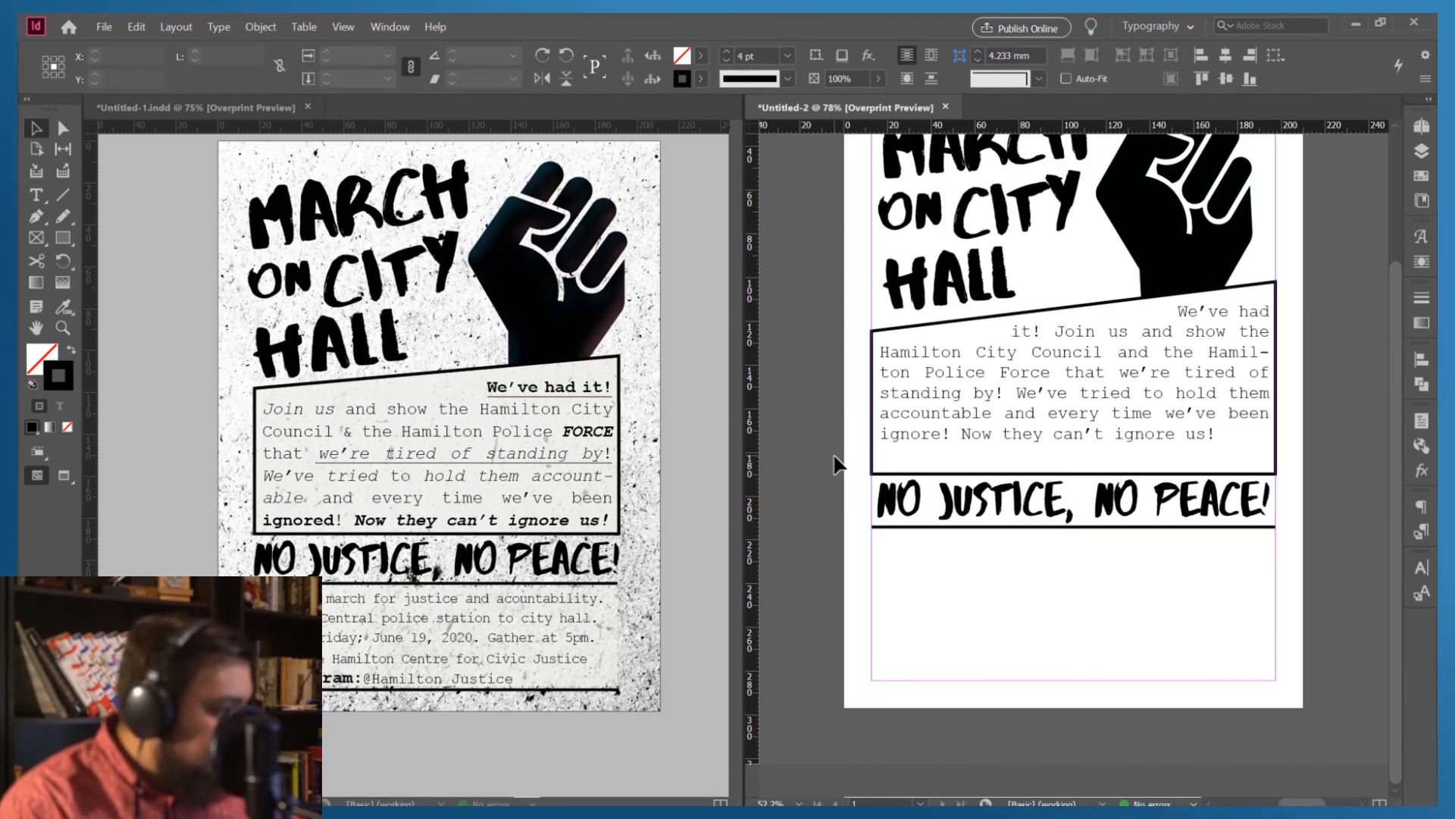
{"action": "left_click", "coordinate": [937, 530]}
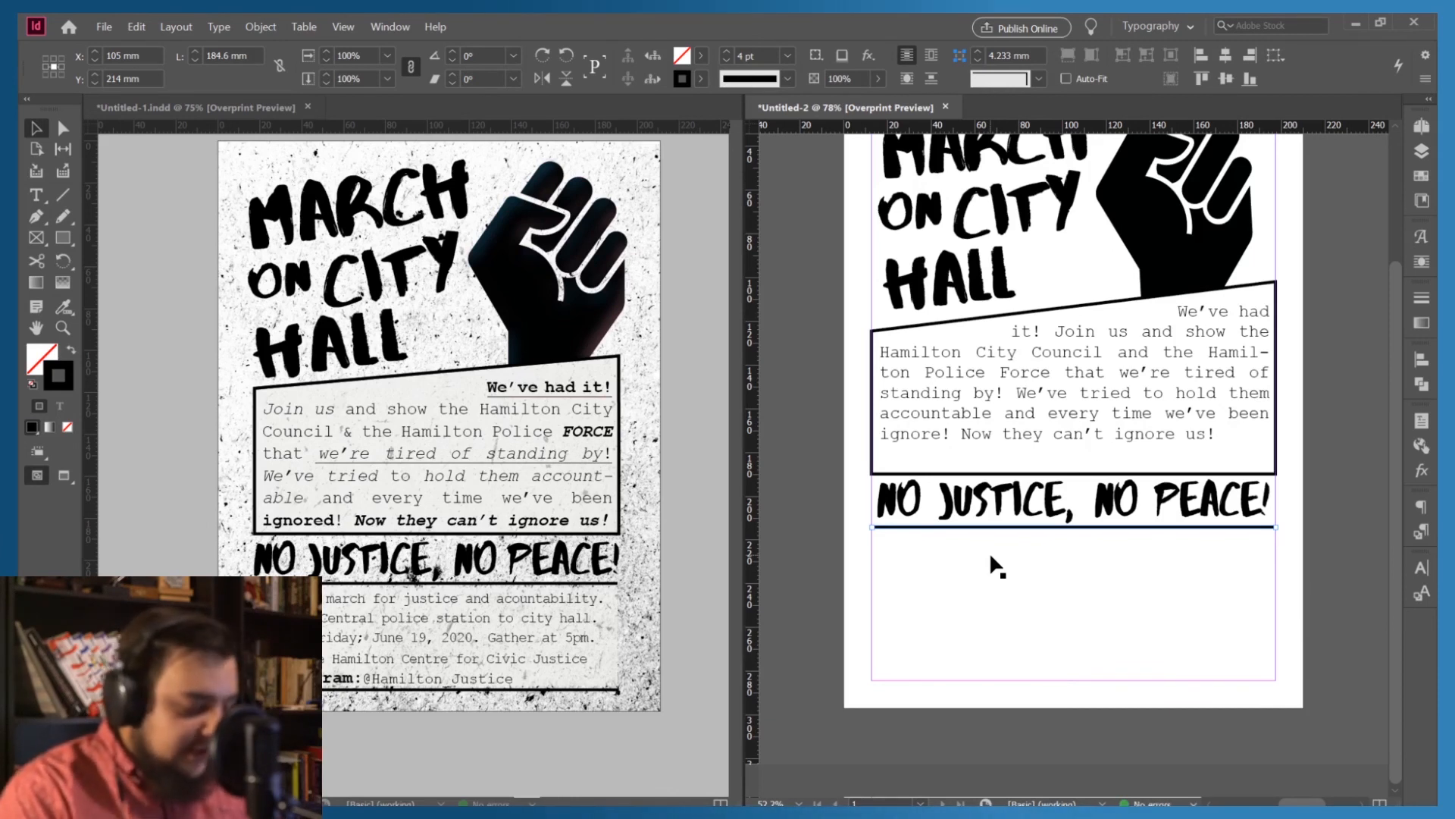
Duplicate the line below the slogan in place, move the copy down to Y 276.5 mm, and deselect it
{"action": "key", "text": "ctrl+alt+shift+v"}
{"action": "key", "text": "shift+Down"}
{"action": "key", "text": "shift+Down"}
{"action": "key", "text": "shift+Down"}
{"action": "key", "text": "shift+Down"}
{"action": "key", "text": "shift+Down"}
{"action": "key", "text": "shift+Down"}
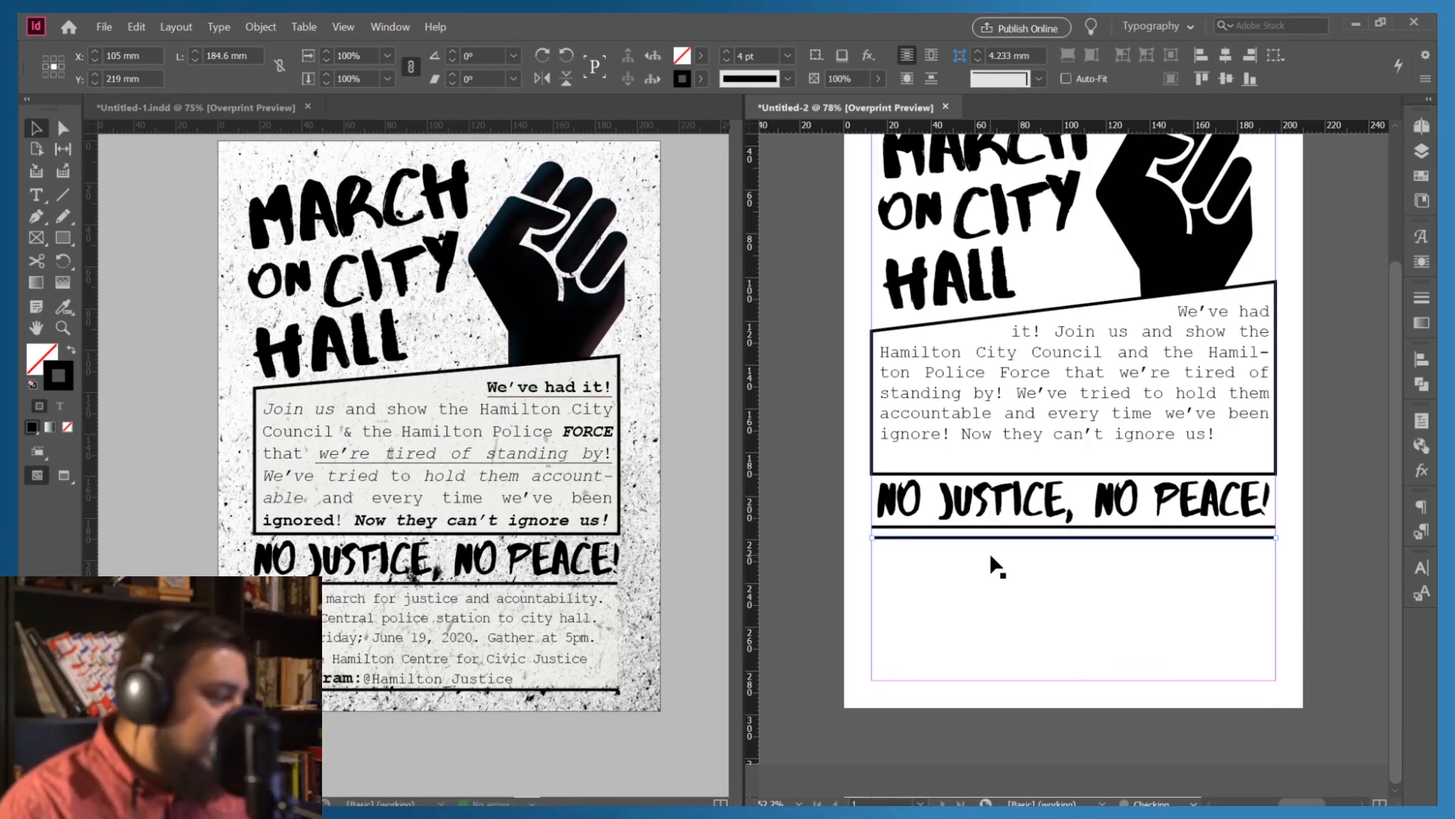
{"action": "key", "text": "shift+Down"}
{"action": "key", "text": "shift+Down"}
{"action": "key", "text": "shift+Down"}
{"action": "key", "text": "shift+Down"}
{"action": "key", "text": "shift+Down"}
{"action": "key", "text": "shift+Down"}
{"action": "key", "text": "shift+Down"}
{"action": "key", "text": "shift+Down"}
{"action": "key", "text": "shift+Down"}
{"action": "key", "text": "shift+Down"}
{"action": "key", "text": "shift+Down"}
{"action": "key", "text": "shift+Down"}
{"action": "key", "text": "shift+Down"}
{"action": "key", "text": "shift+Down"}
{"action": "key", "text": "shift+Down"}
{"action": "key", "text": "shift+Down"}
{"action": "key", "text": "shift+Down"}
{"action": "key", "text": "shift+Down"}
{"action": "key", "text": "shift+Down"}
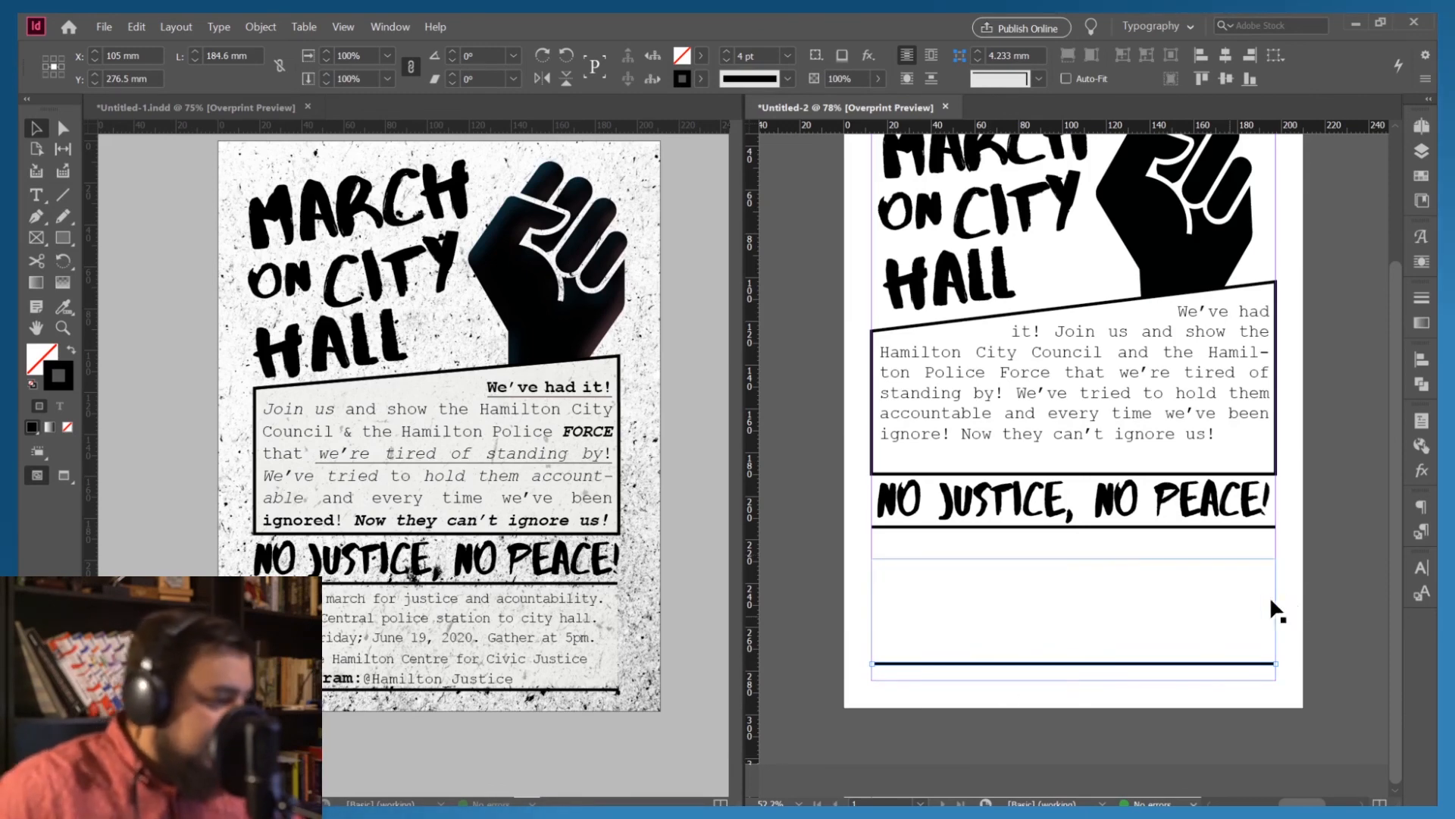
{"action": "left_click", "coordinate": [1307, 588]}
Select all the body text in the angled frame that starts with "We've had it!"
{"action": "scroll", "coordinate": [1129, 618], "scroll_direction": "up", "scroll_amount": 3}
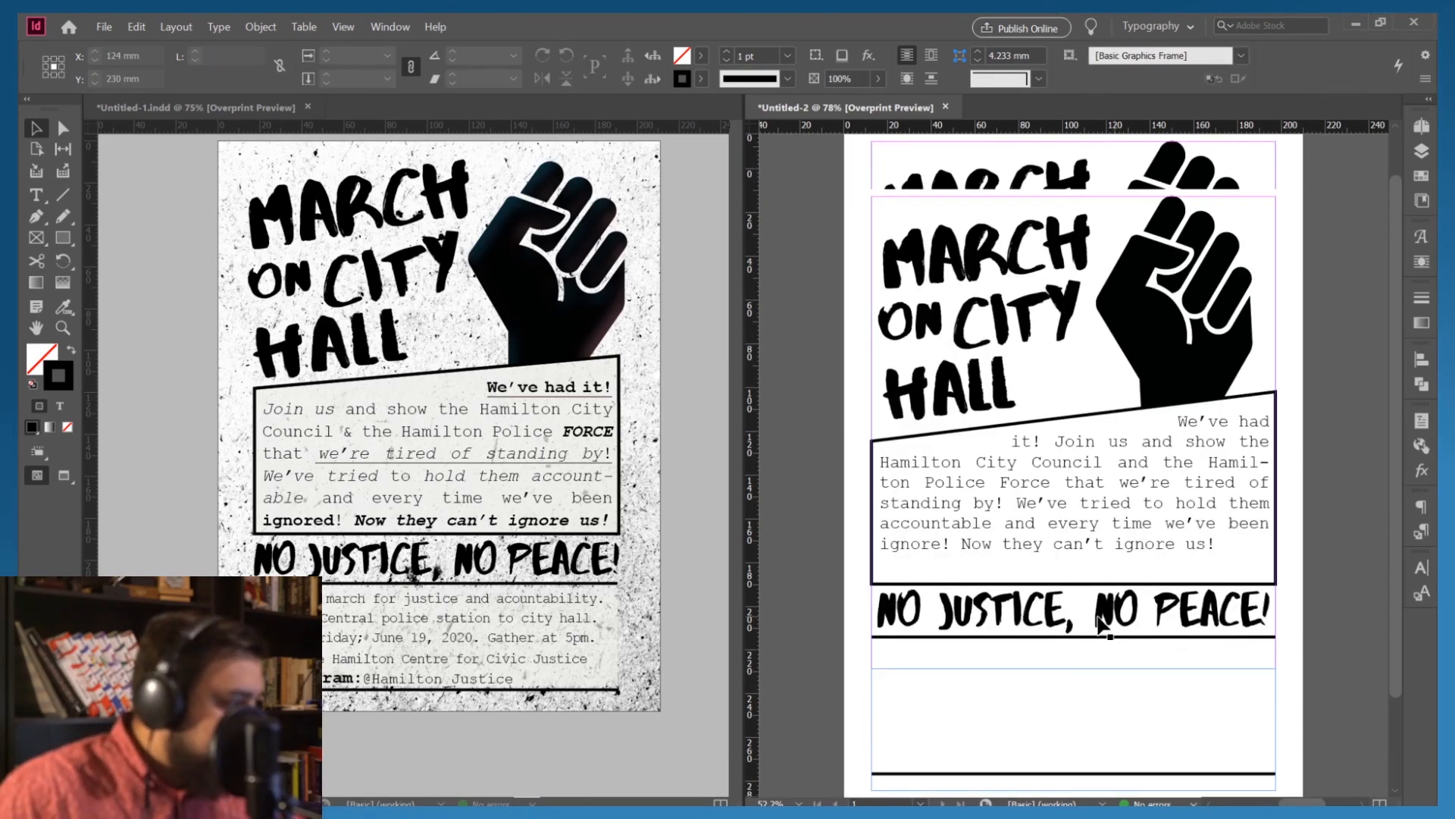
{"action": "scroll", "coordinate": [1105, 622], "scroll_direction": "down", "scroll_amount": 3}
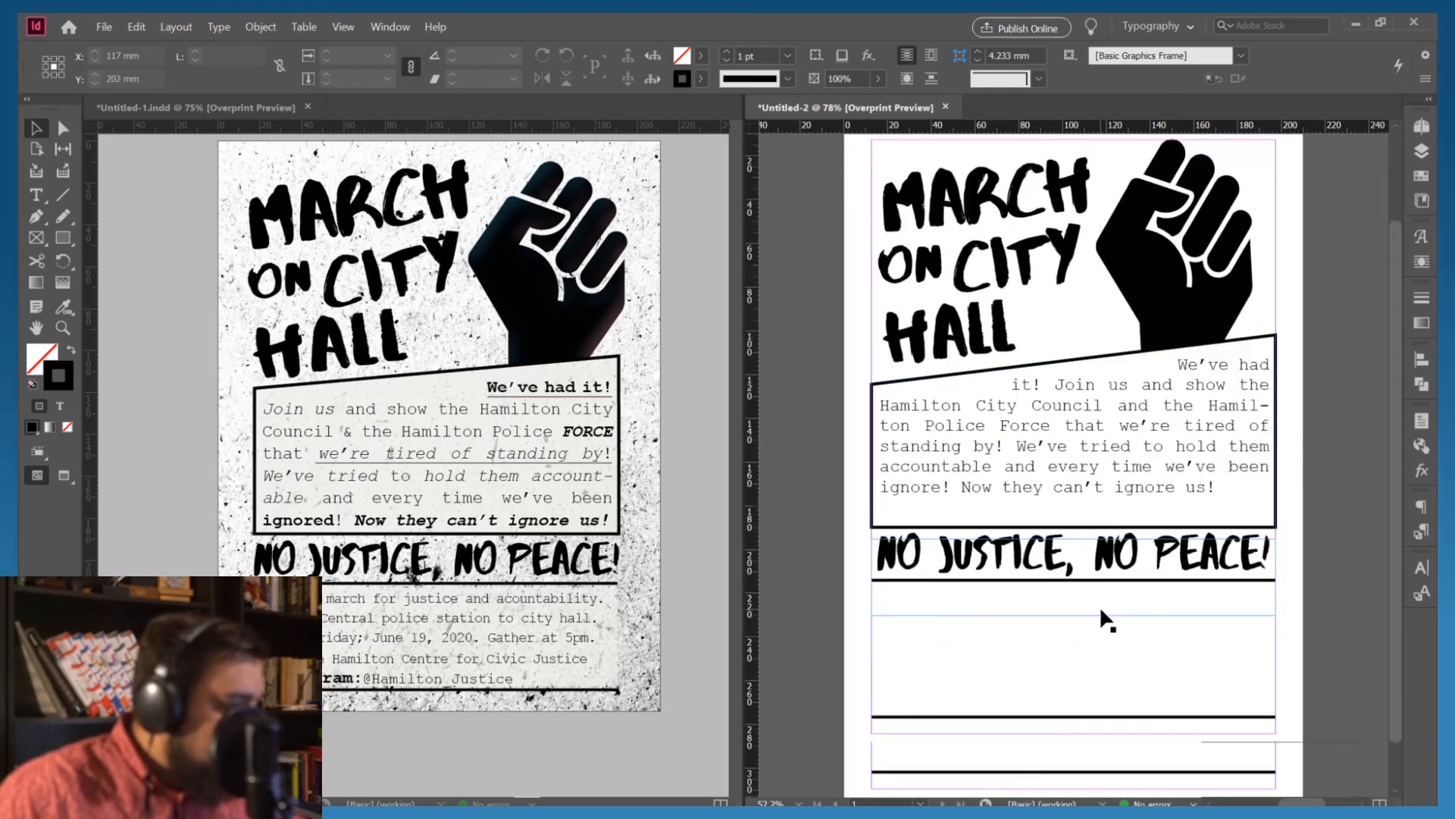
{"action": "double_click", "coordinate": [1146, 428]}
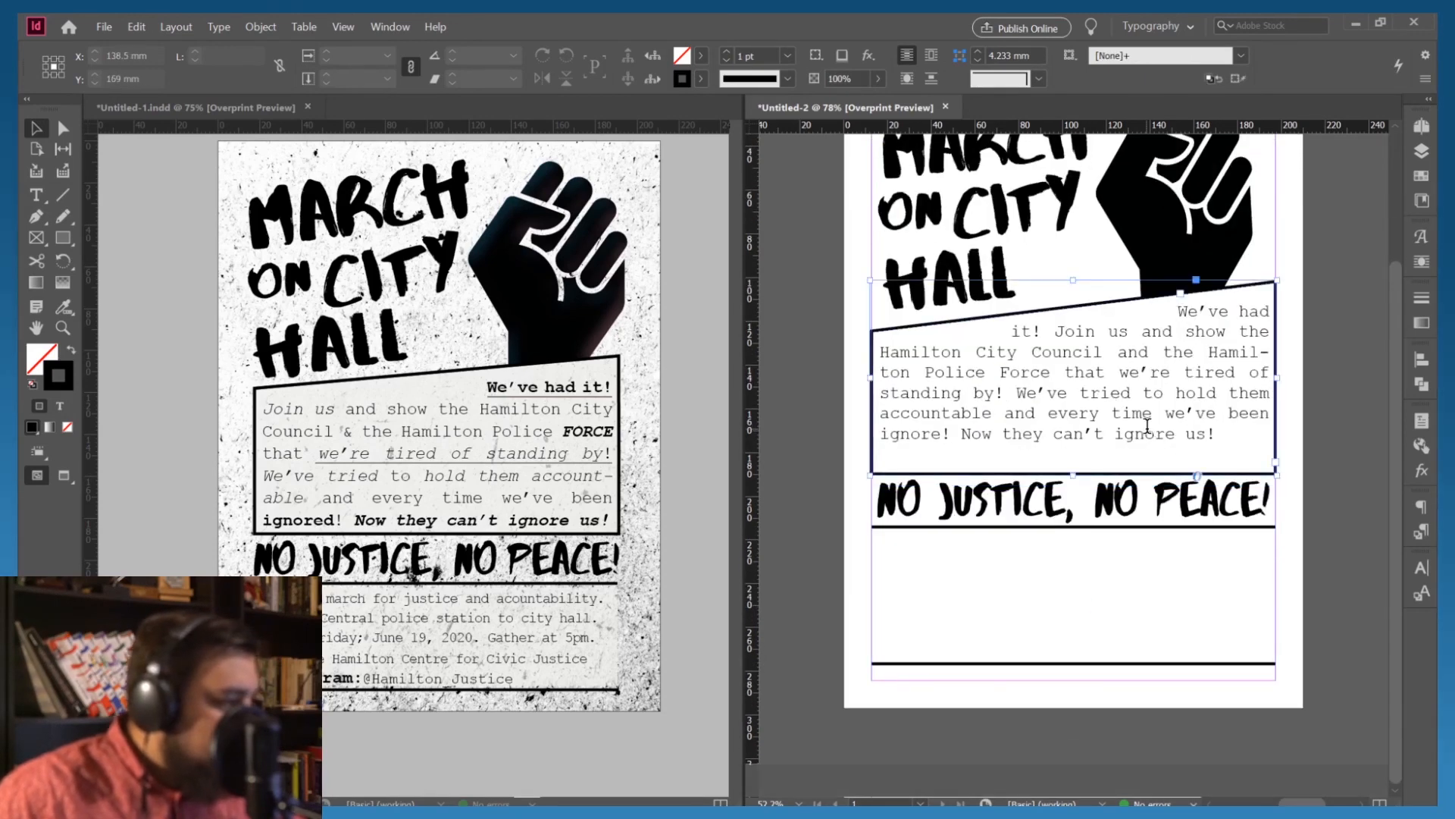
{"action": "triple_click", "coordinate": [1091, 434]}
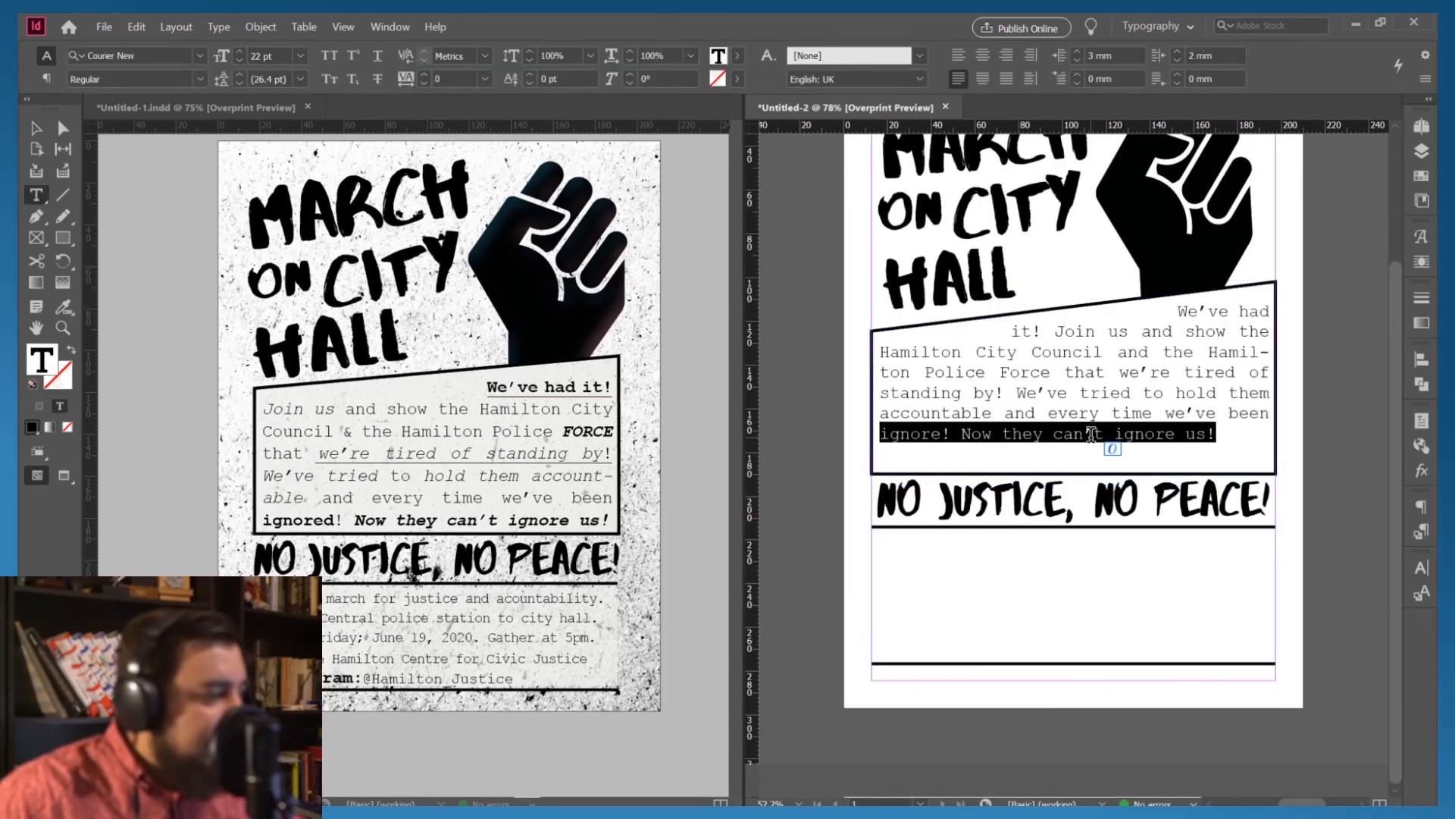
{"action": "left_click", "coordinate": [1092, 433]}
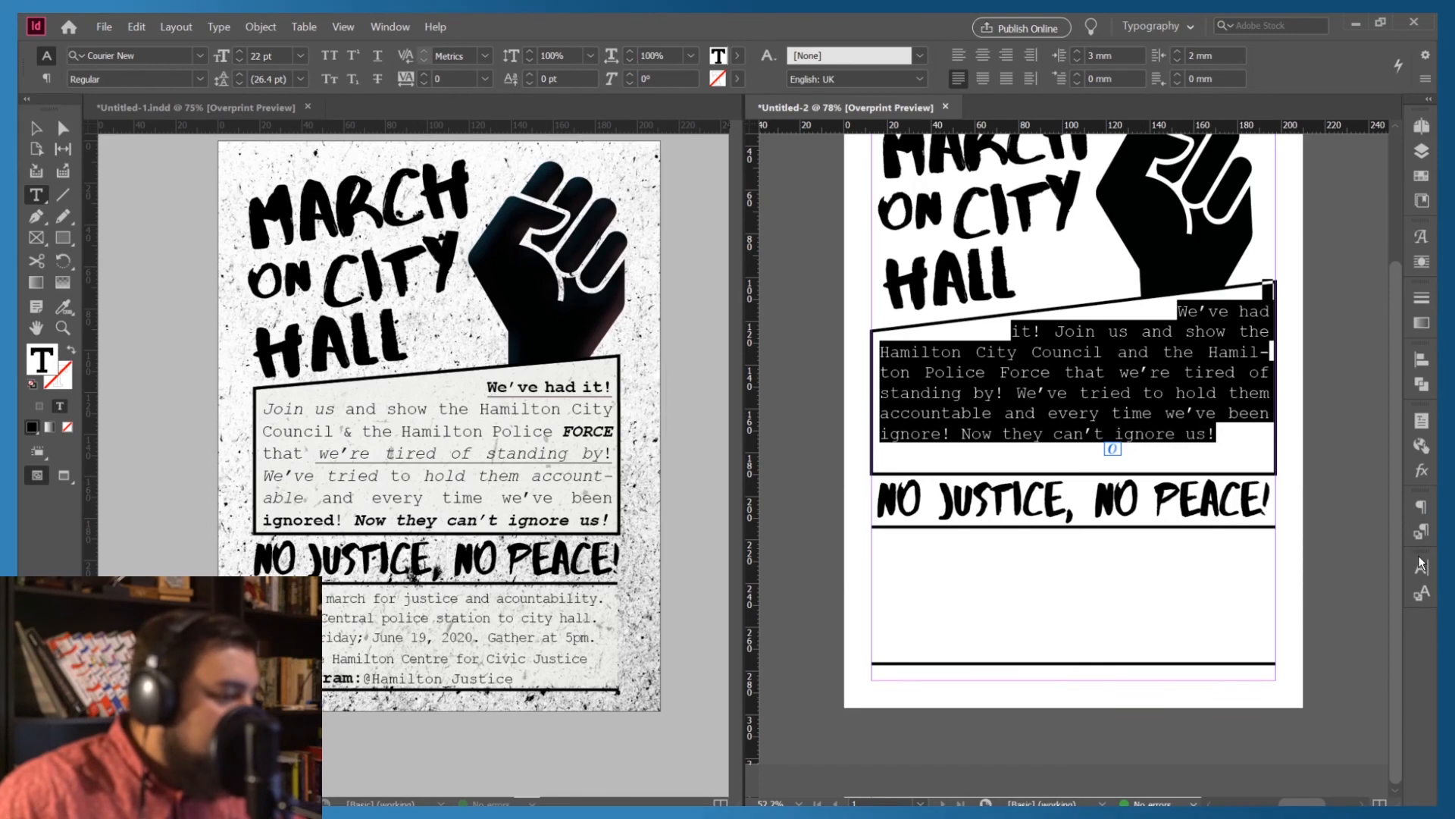
Try aligning the selected body text to the baseline grid, and revert it
{"action": "left_click", "coordinate": [1420, 509]}
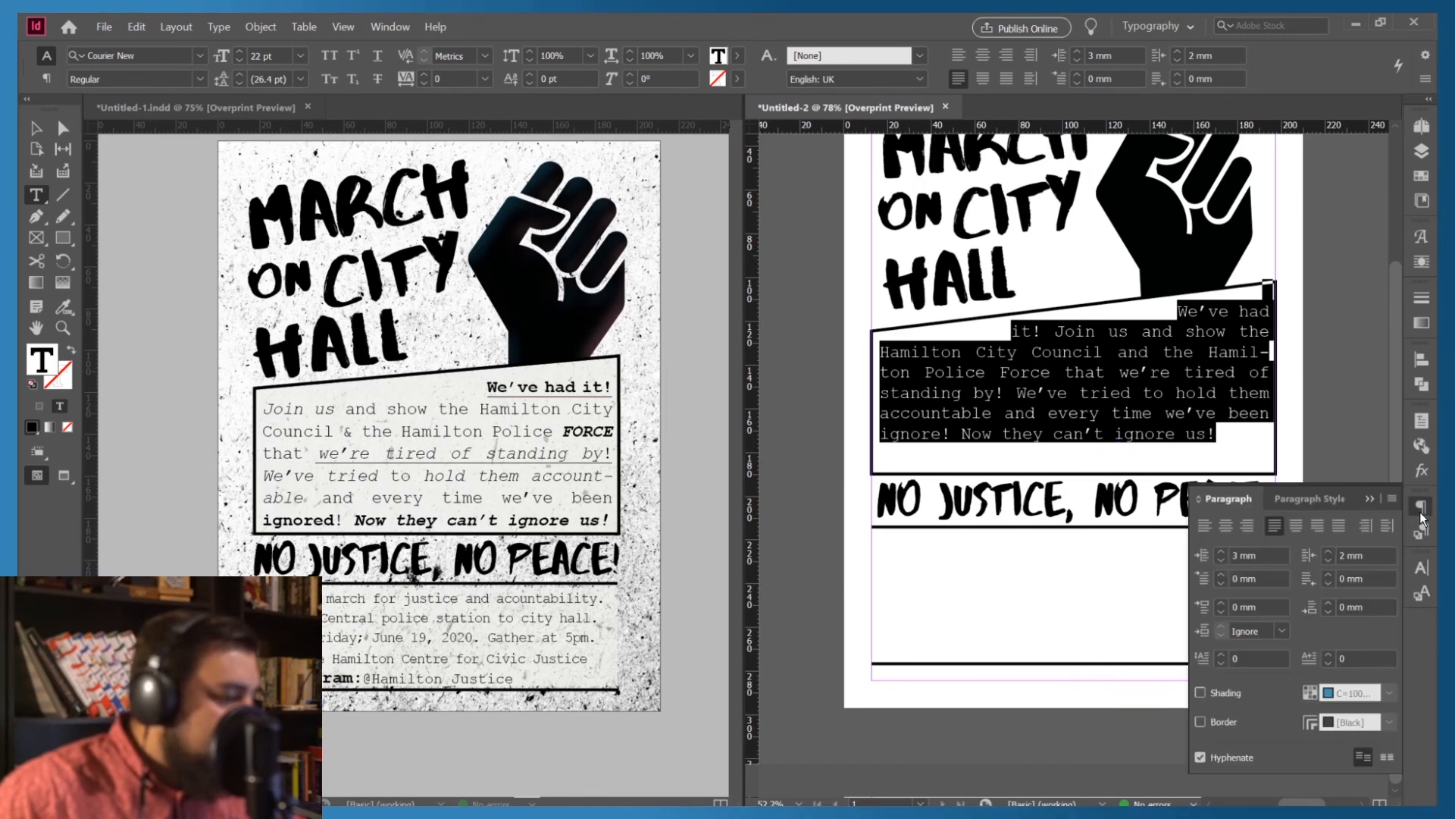
{"action": "left_click", "coordinate": [1387, 758]}
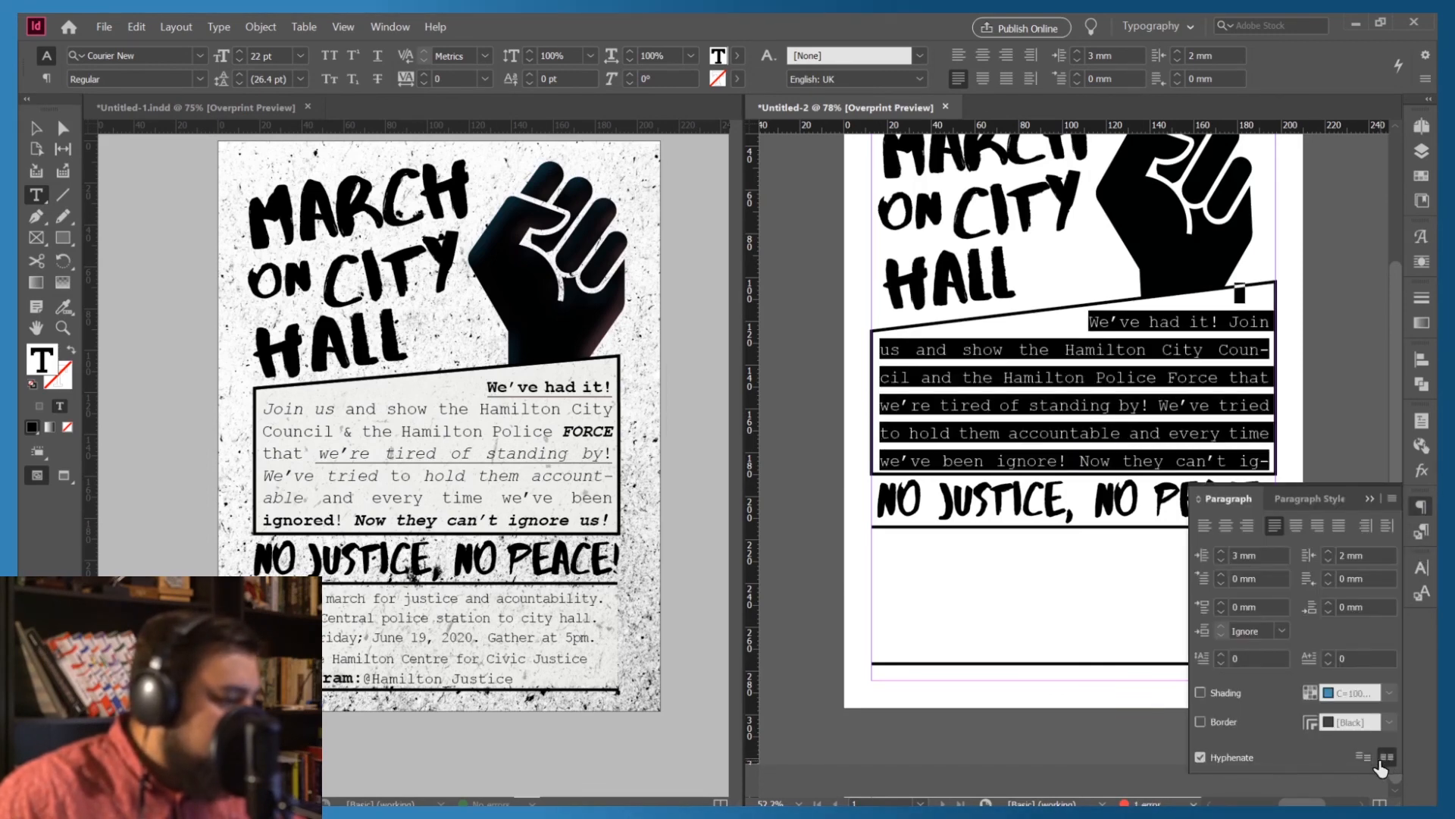
{"action": "left_click", "coordinate": [1368, 760]}
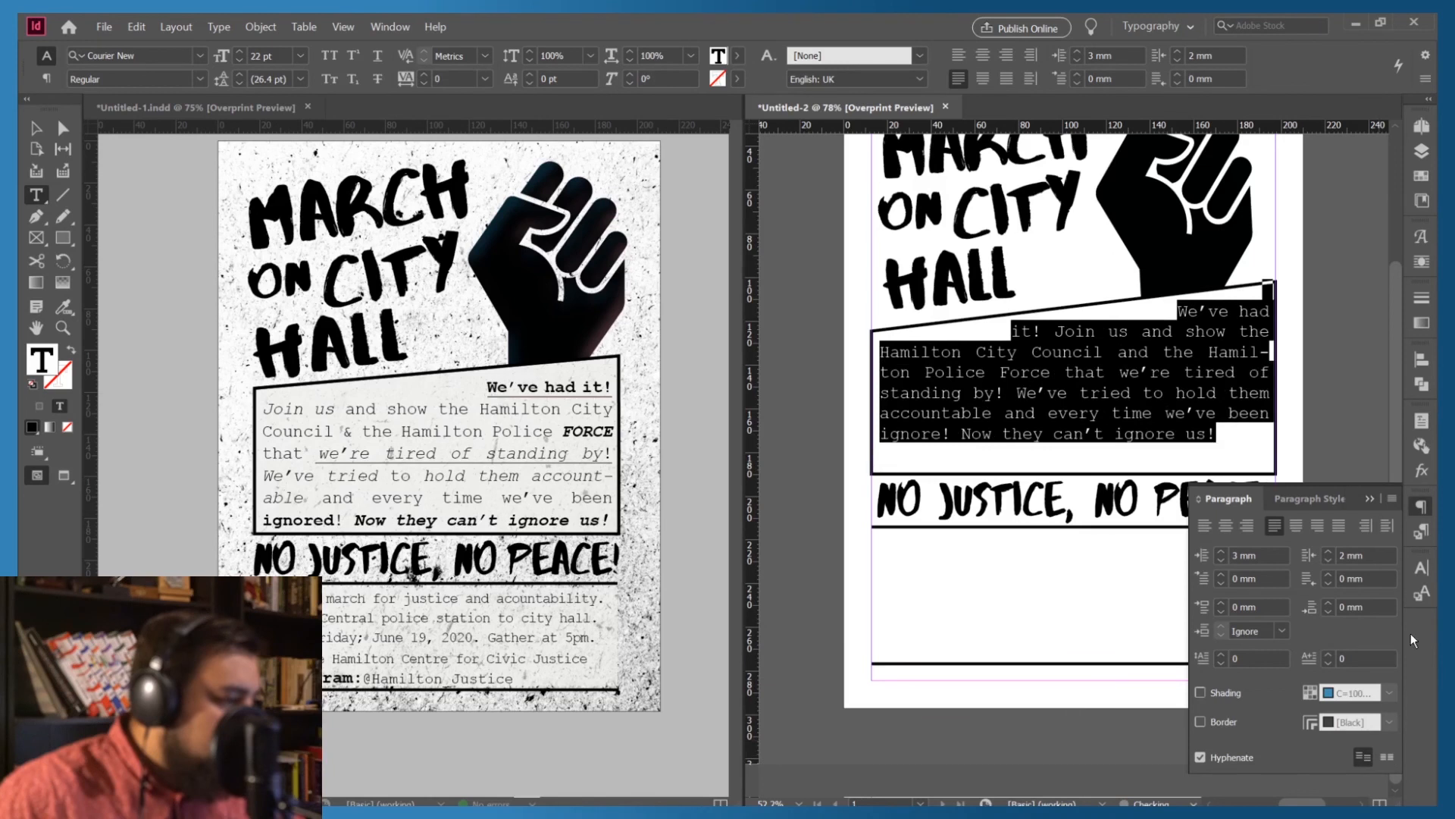
Set the leading of the selected body text to 31 pt
{"action": "left_click", "coordinate": [1417, 574]}
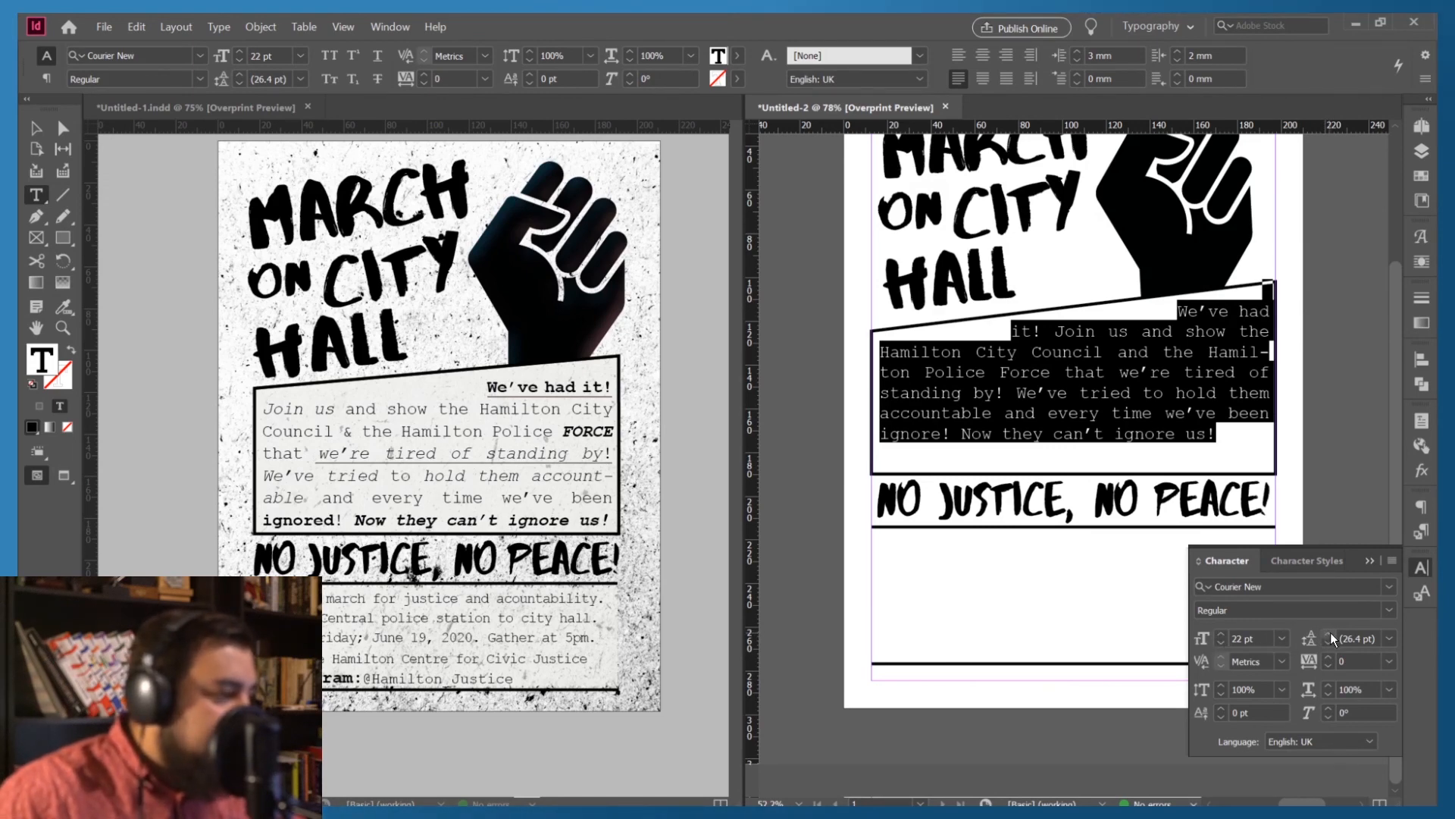
{"action": "left_click", "coordinate": [1330, 634]}
{"action": "left_click", "coordinate": [1331, 634]}
{"action": "left_click", "coordinate": [1331, 634]}
{"action": "left_click", "coordinate": [1331, 634]}
{"action": "left_click", "coordinate": [1331, 634]}
{"action": "left_click", "coordinate": [1330, 634]}
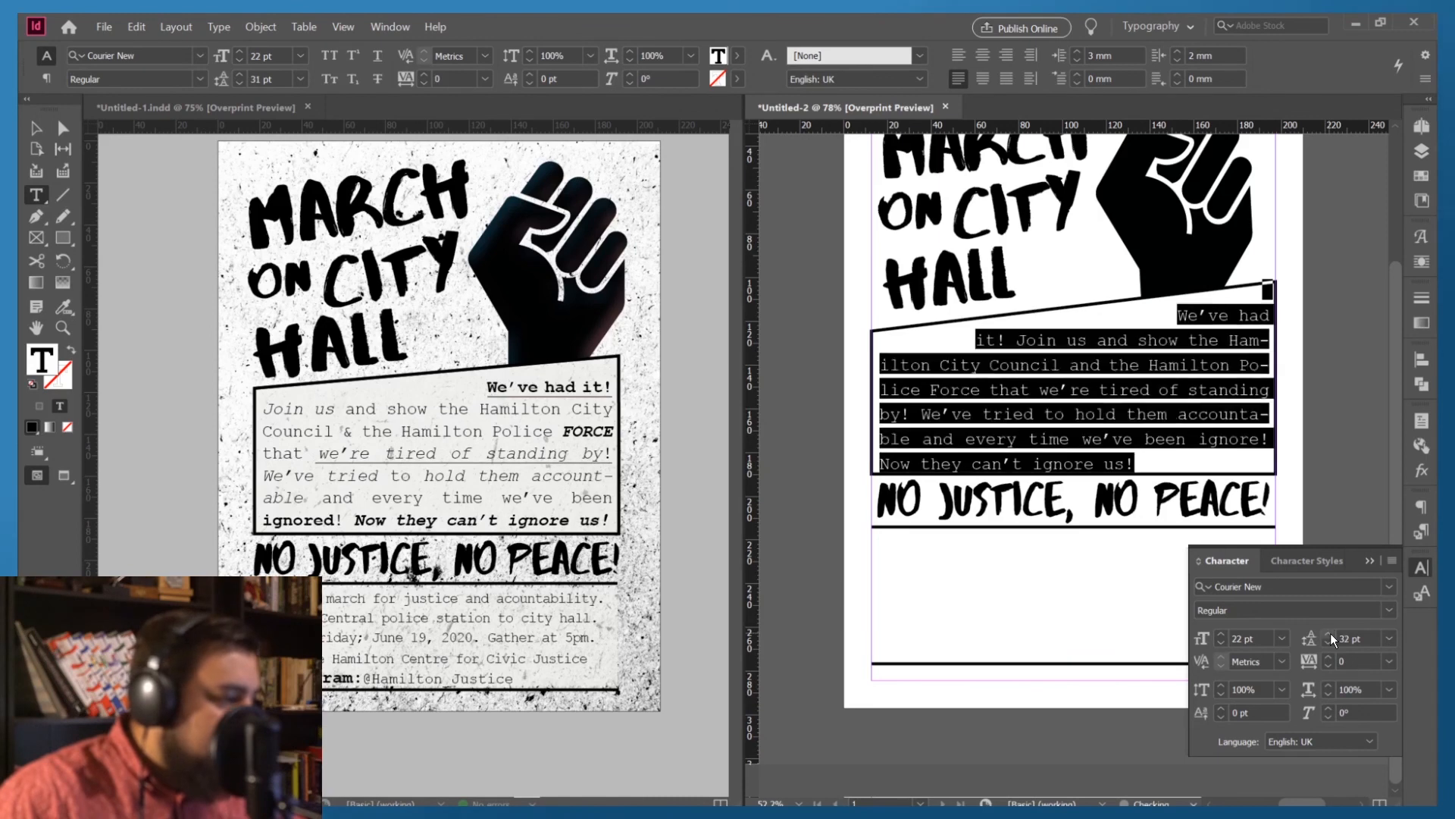
{"action": "left_click", "coordinate": [1329, 643]}
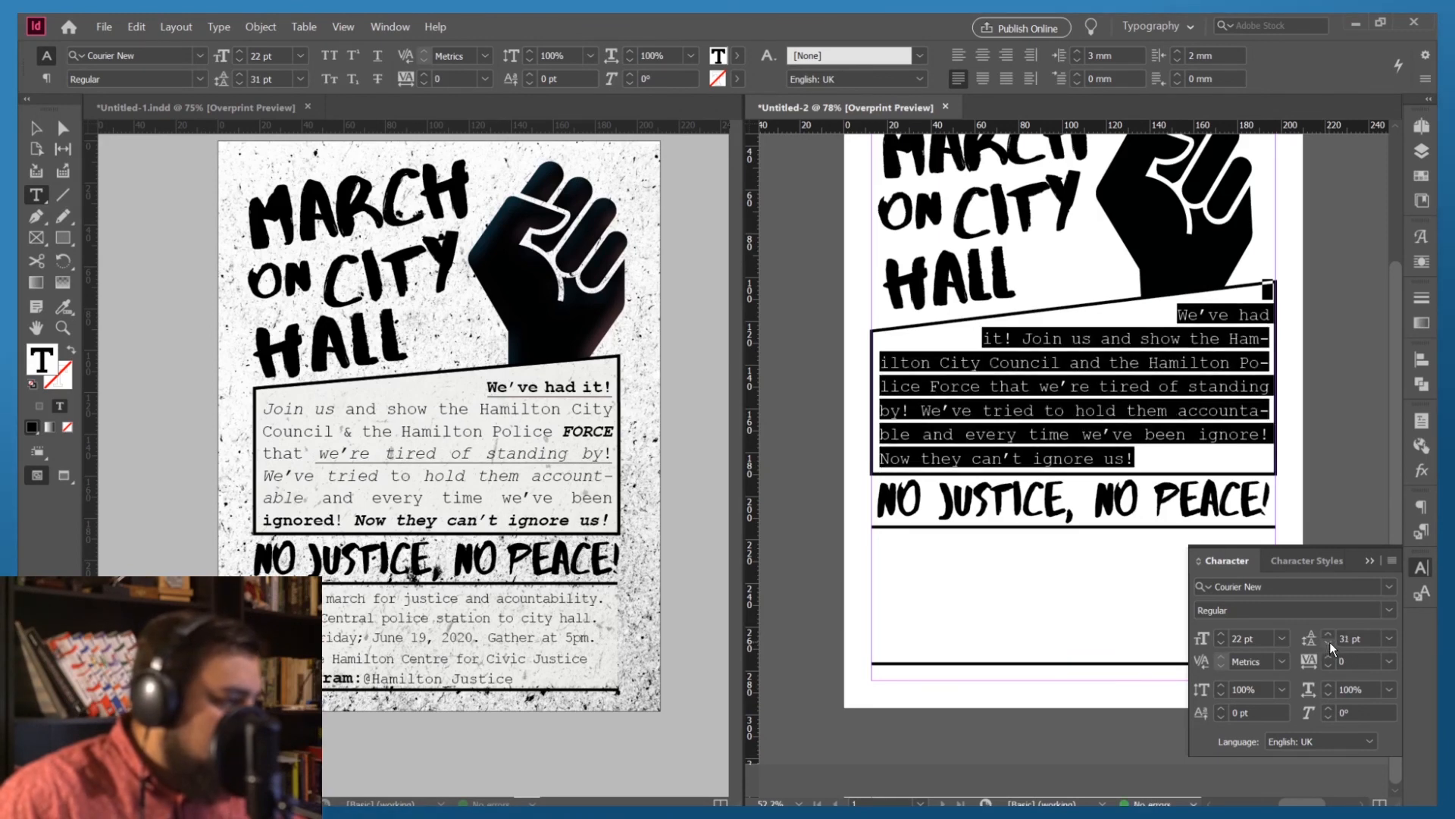
Try widening the body text with a horizontal scale of 106%
{"action": "left_click", "coordinate": [1325, 684]}
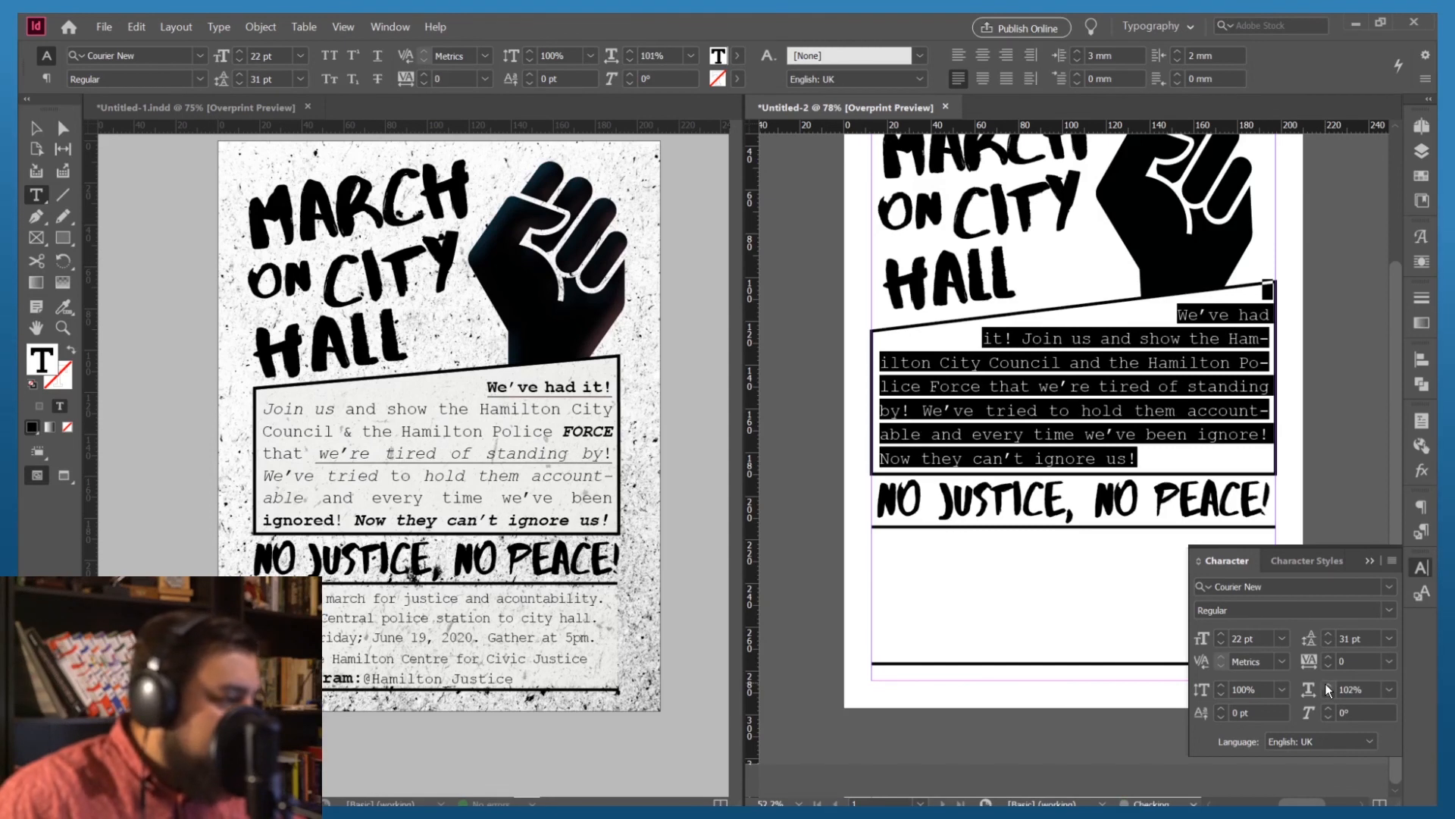
{"action": "left_click", "coordinate": [1325, 684]}
{"action": "left_click", "coordinate": [1325, 685]}
{"action": "left_click", "coordinate": [1325, 684]}
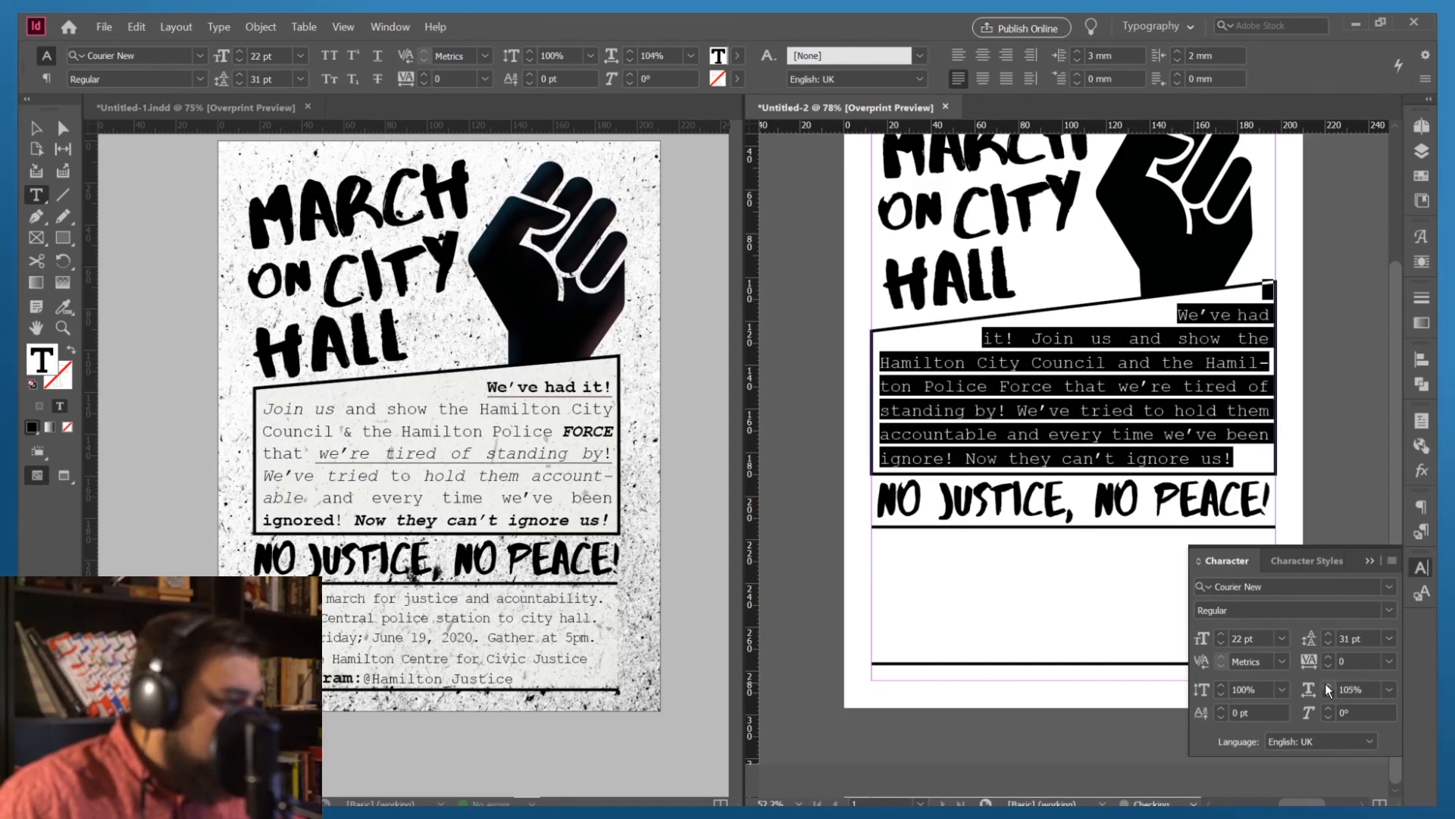
{"action": "left_click", "coordinate": [1325, 684]}
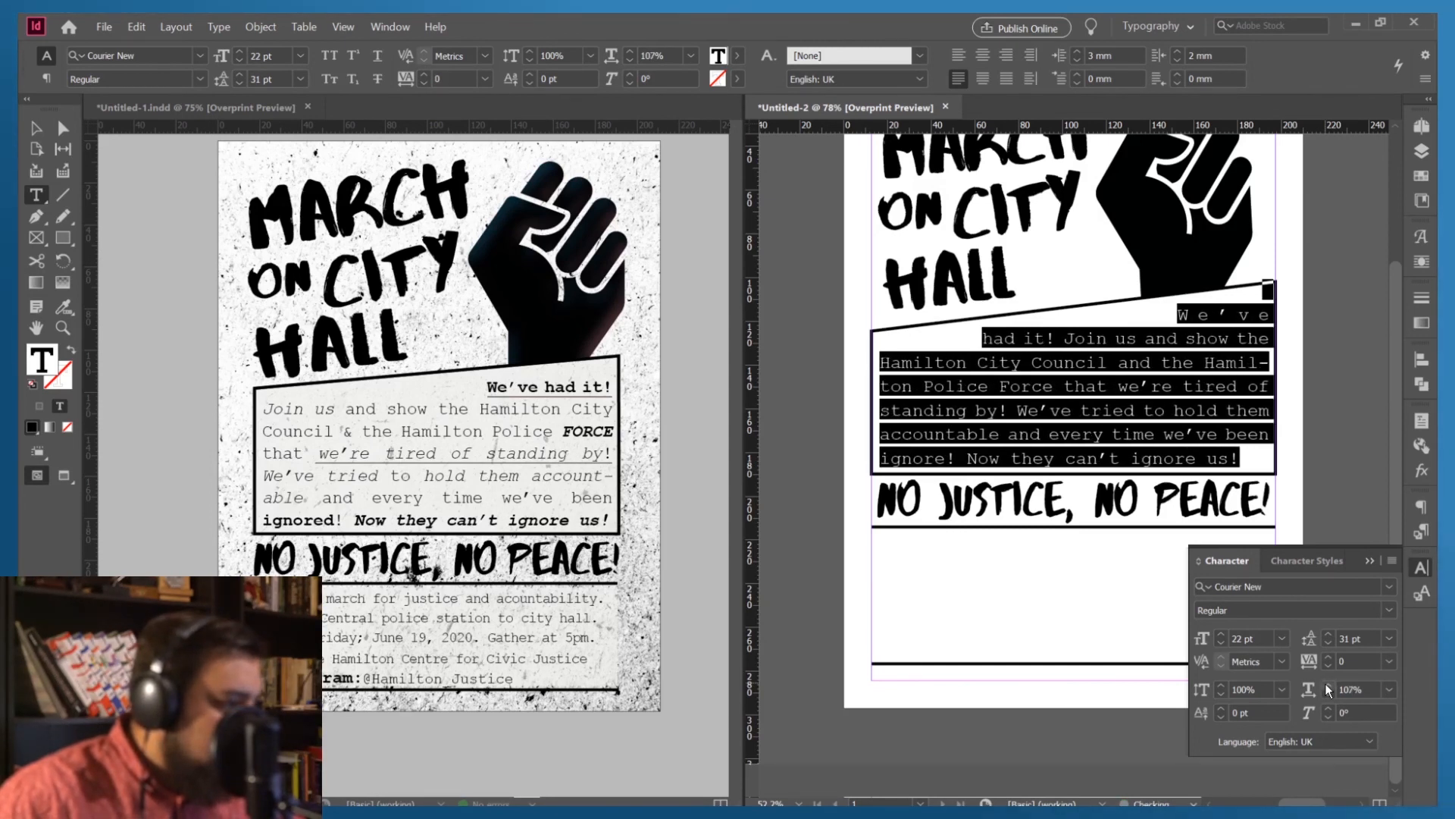
{"action": "left_click", "coordinate": [1329, 691]}
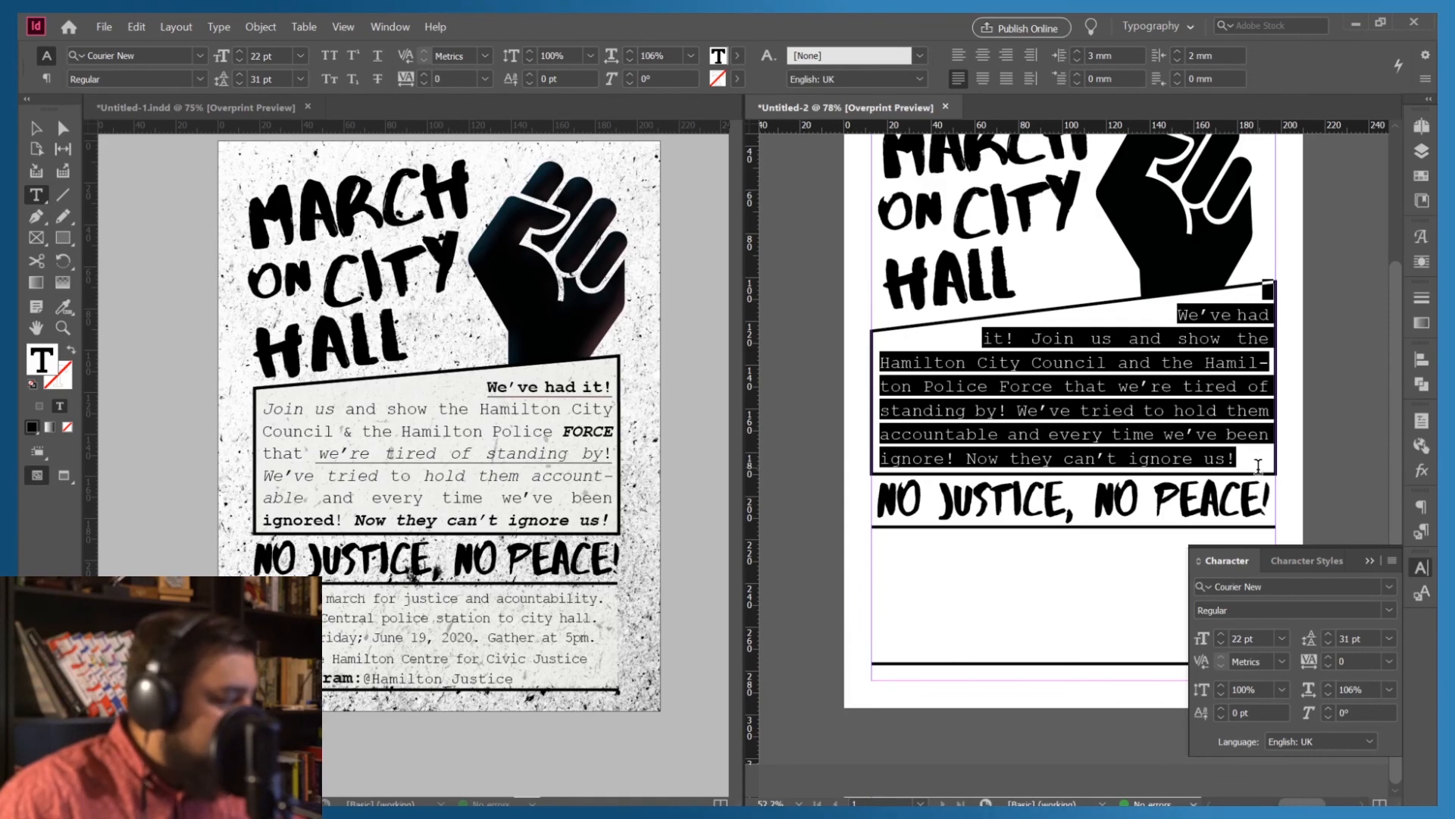
Return the body text's horizontal scale to 100% and set its tracking to 40
{"action": "left_click", "coordinate": [1327, 655]}
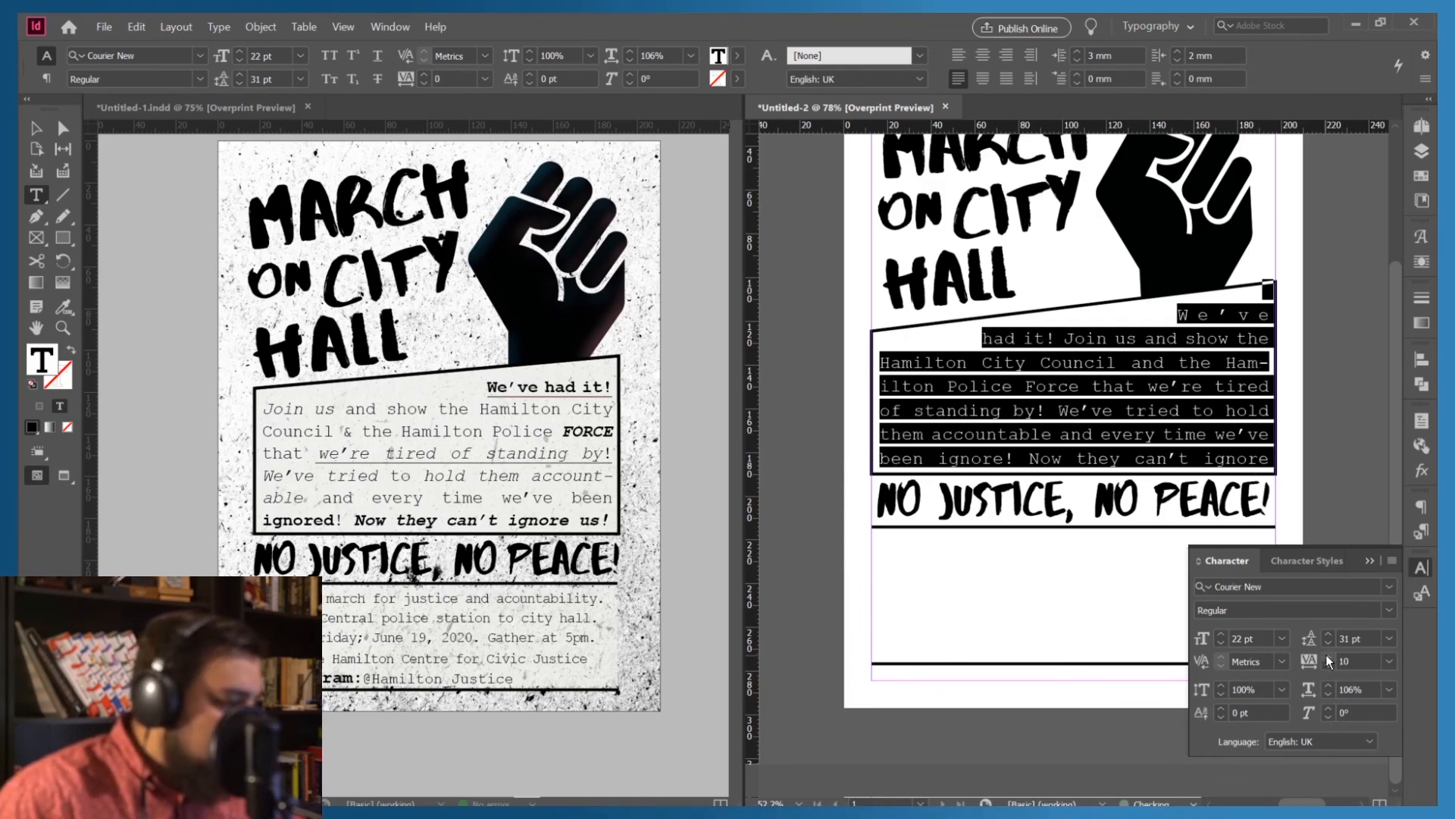
{"action": "left_click", "coordinate": [1326, 694]}
{"action": "left_click", "coordinate": [1327, 694]}
{"action": "left_click", "coordinate": [1326, 694]}
{"action": "left_click", "coordinate": [1326, 694]}
{"action": "left_click", "coordinate": [1326, 695]}
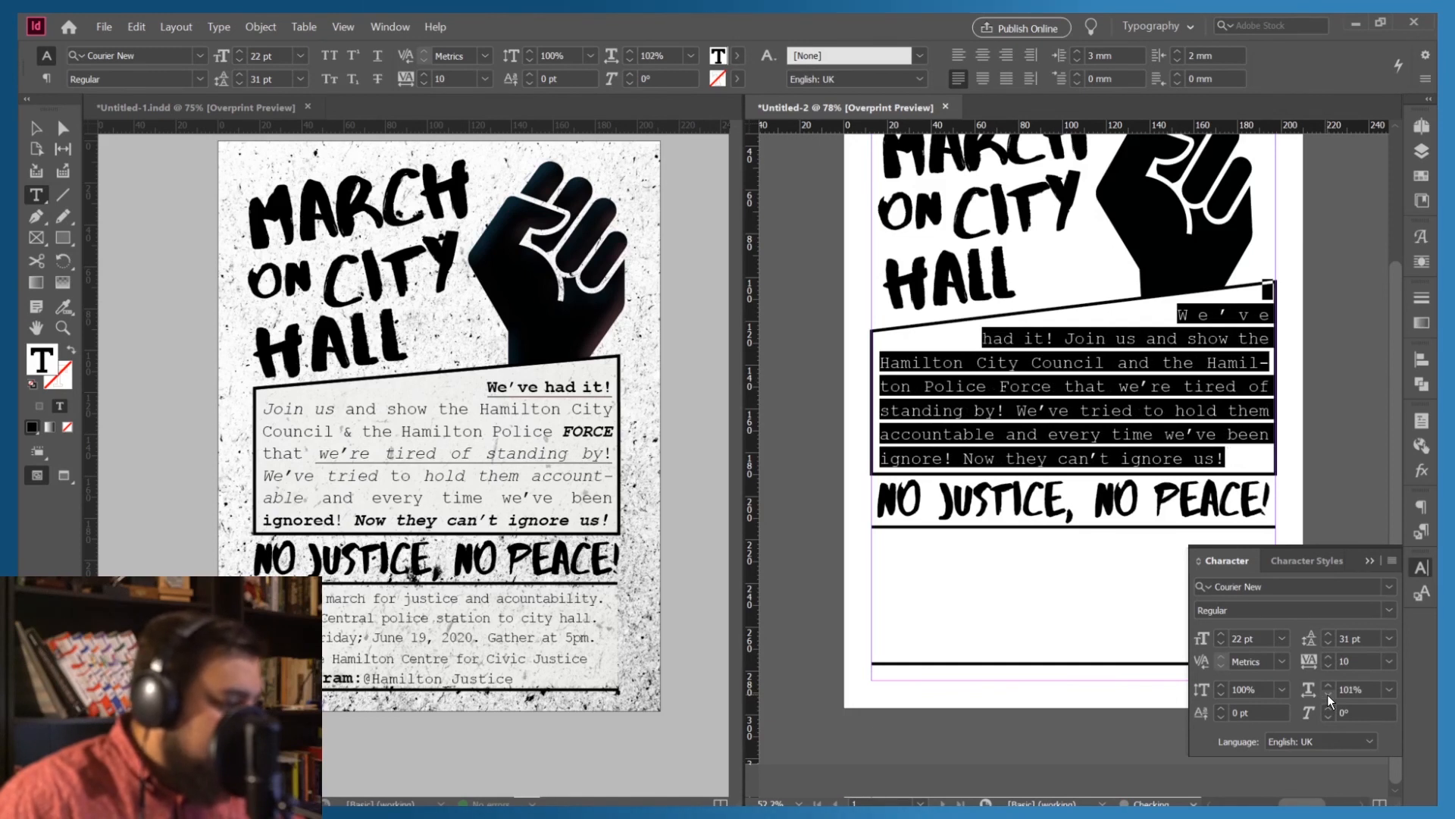
{"action": "left_click", "coordinate": [1327, 655]}
{"action": "left_click", "coordinate": [1326, 655]}
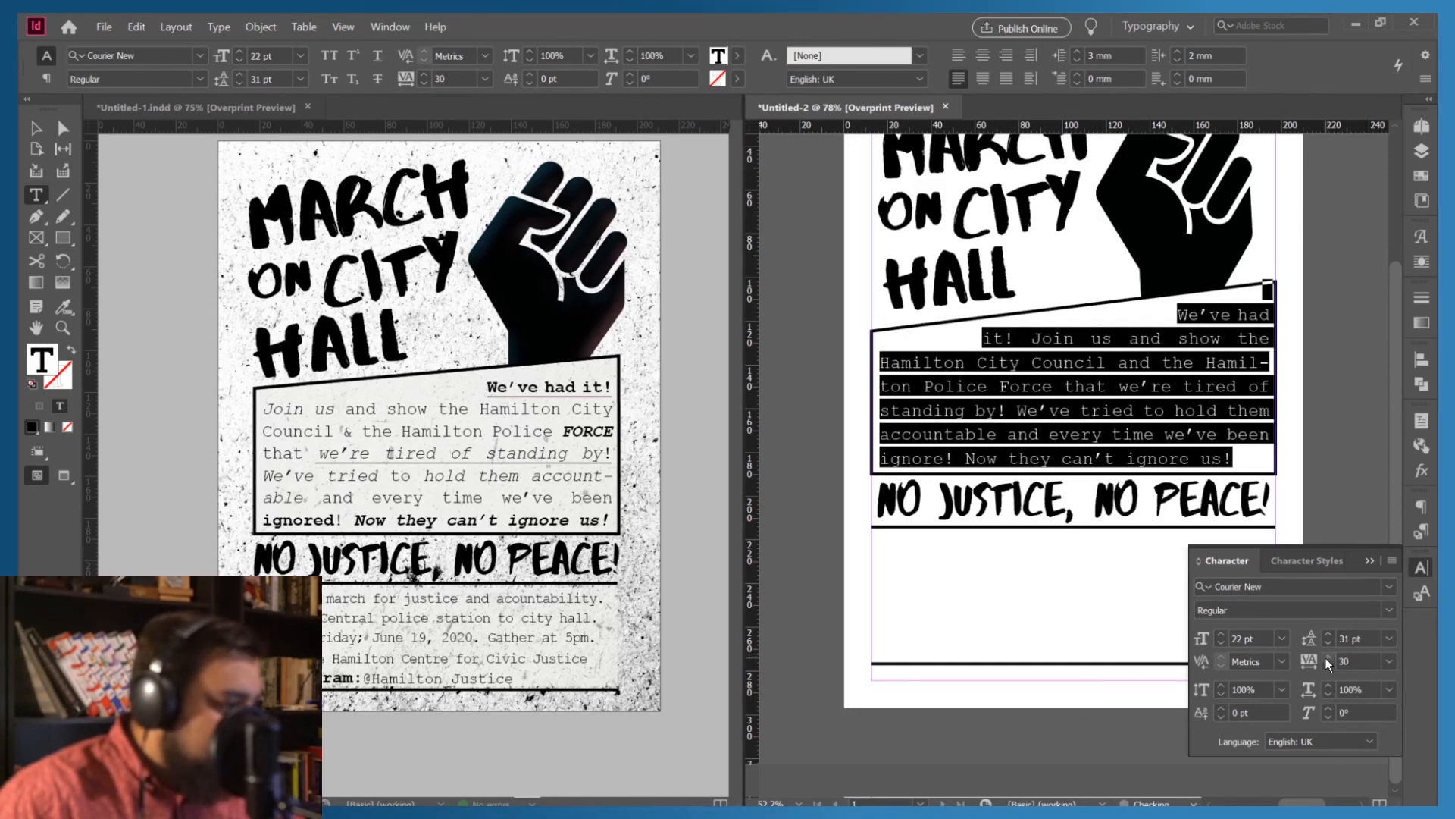
{"action": "left_click", "coordinate": [1326, 656]}
{"action": "left_click", "coordinate": [1327, 657]}
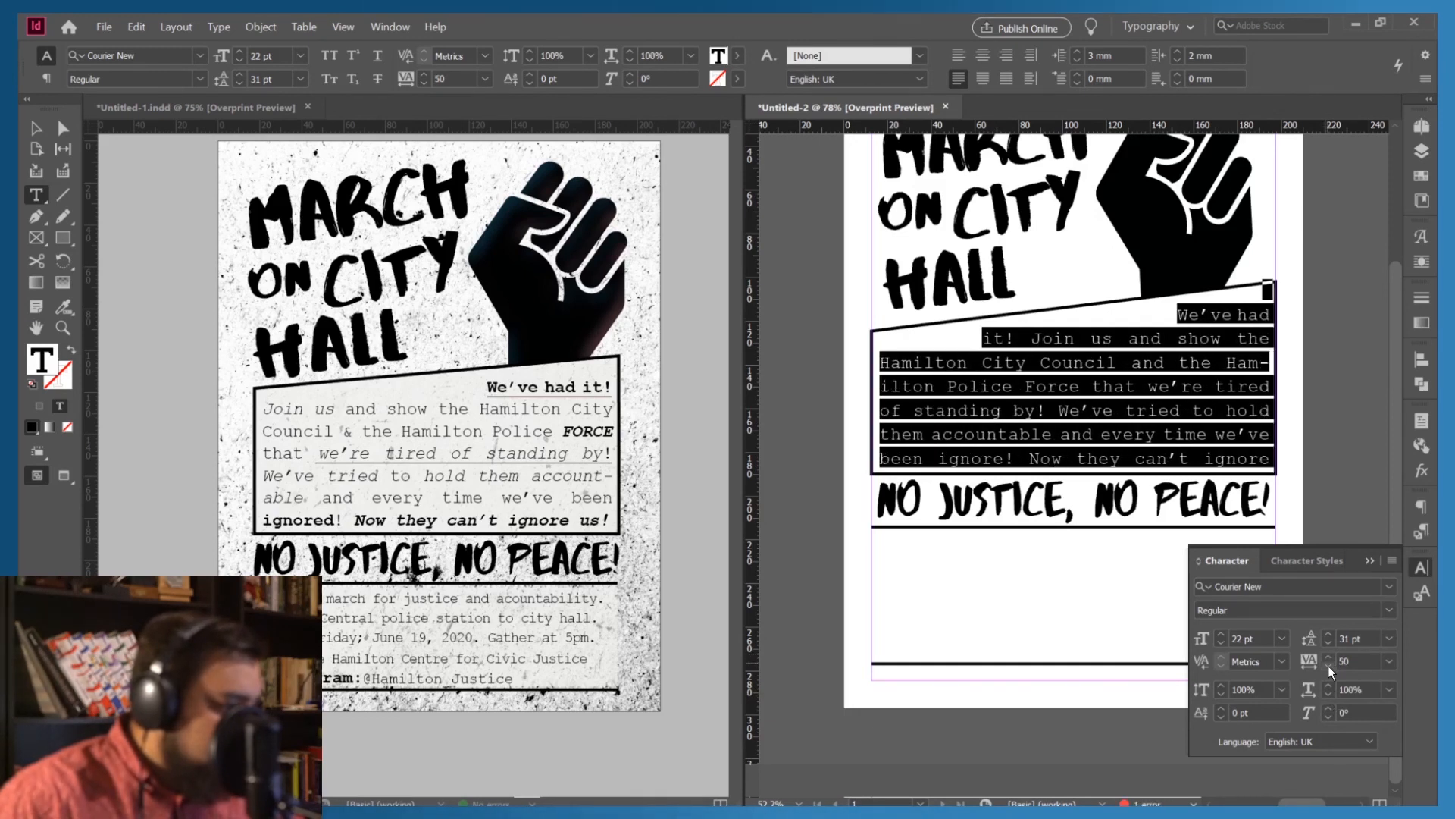
{"action": "left_click", "coordinate": [1328, 666]}
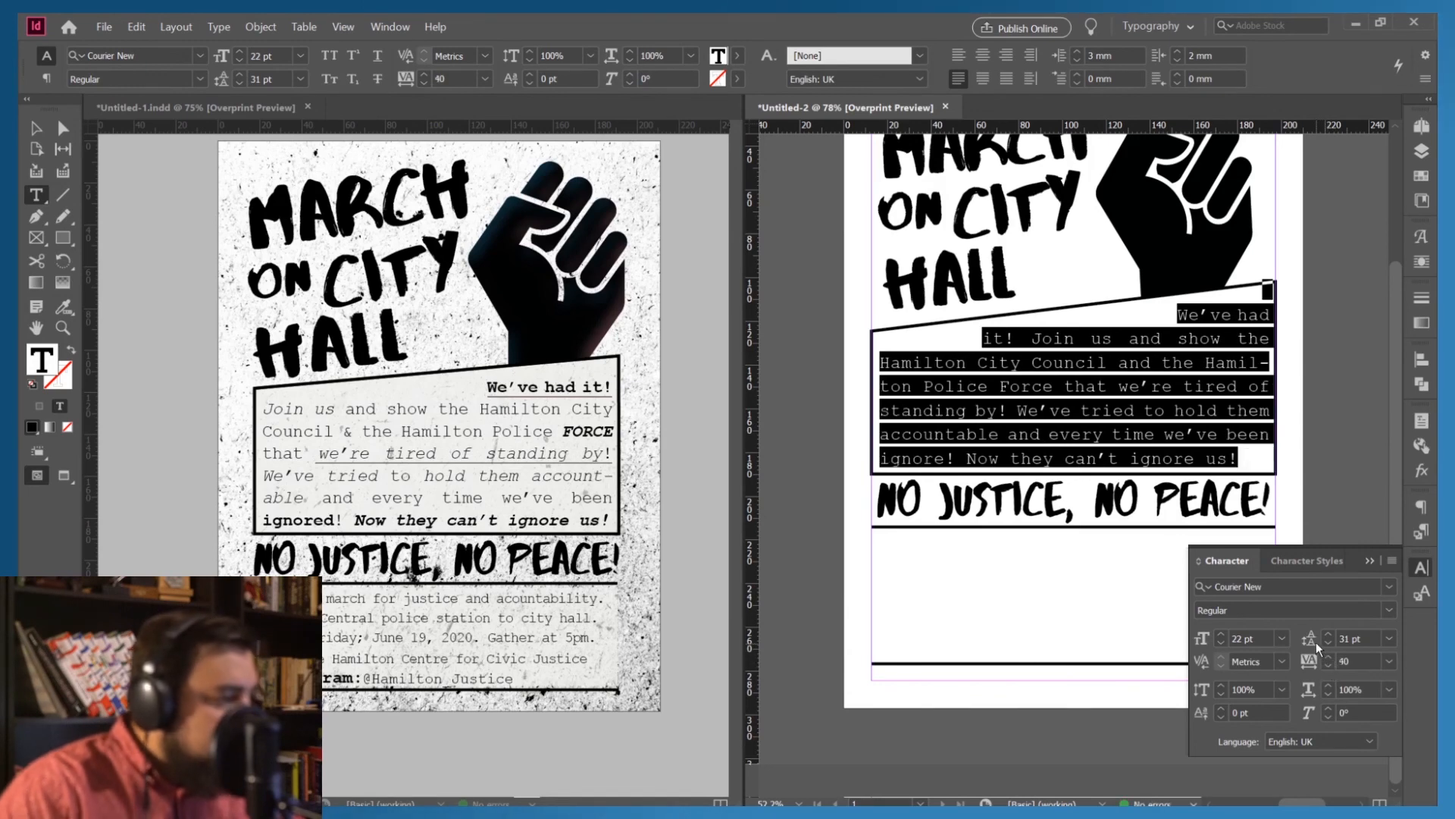
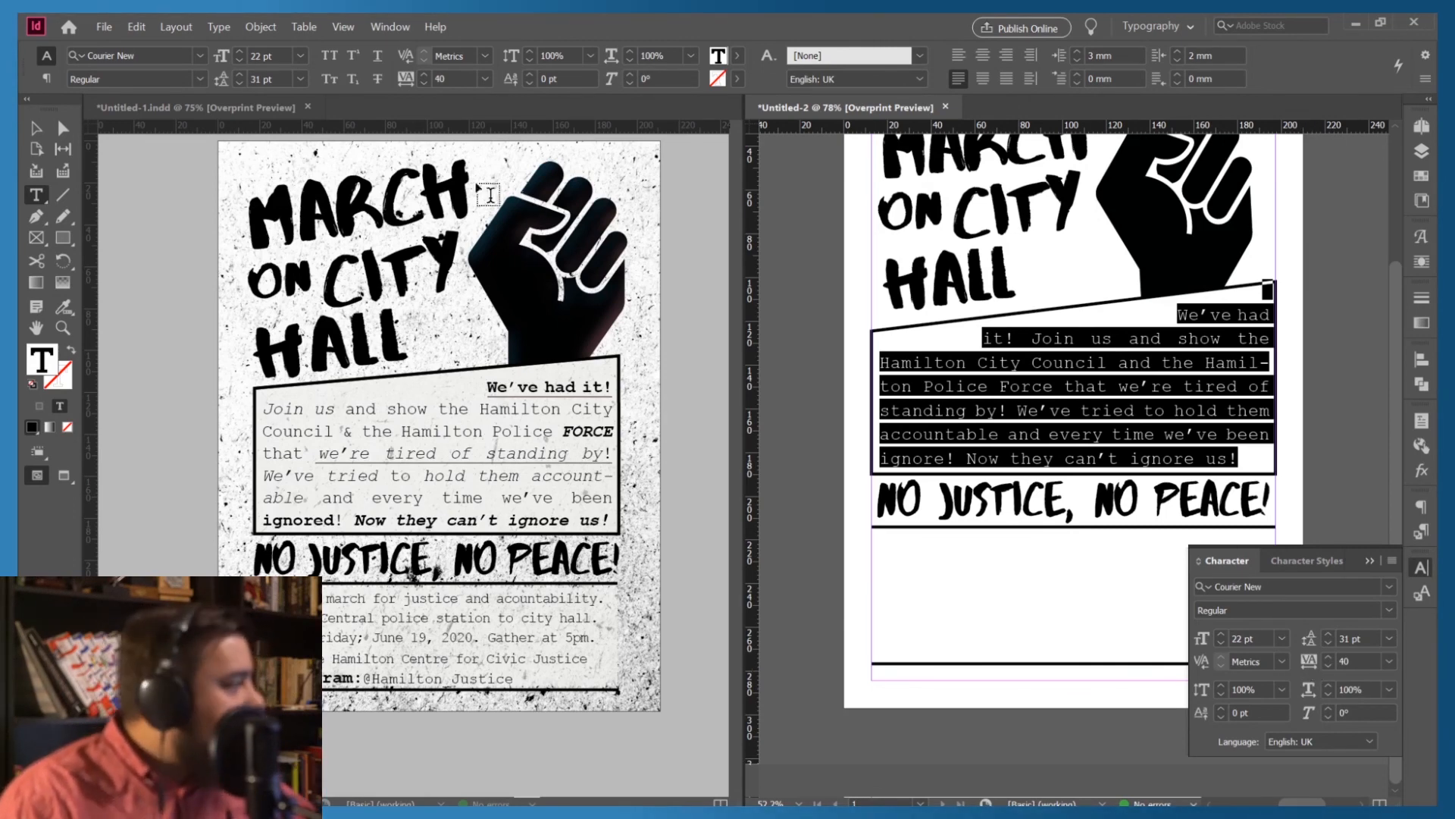
Break the body text after "We've had it!" so "Join us" starts a new paragraph, and remove the leading space
{"action": "left_click", "coordinate": [35, 128]}
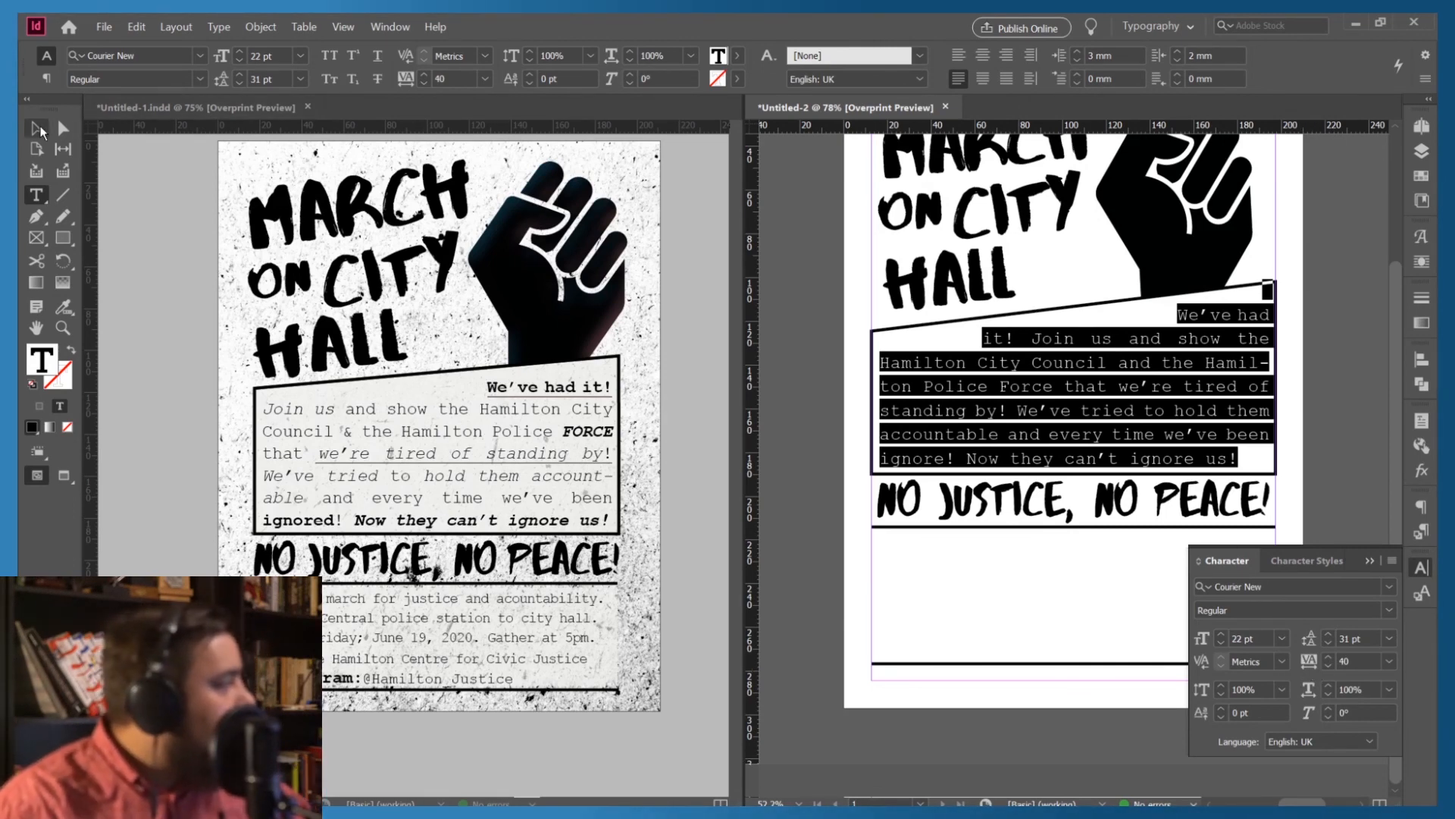
{"action": "double_click", "coordinate": [1014, 339]}
{"action": "key", "text": "Return"}
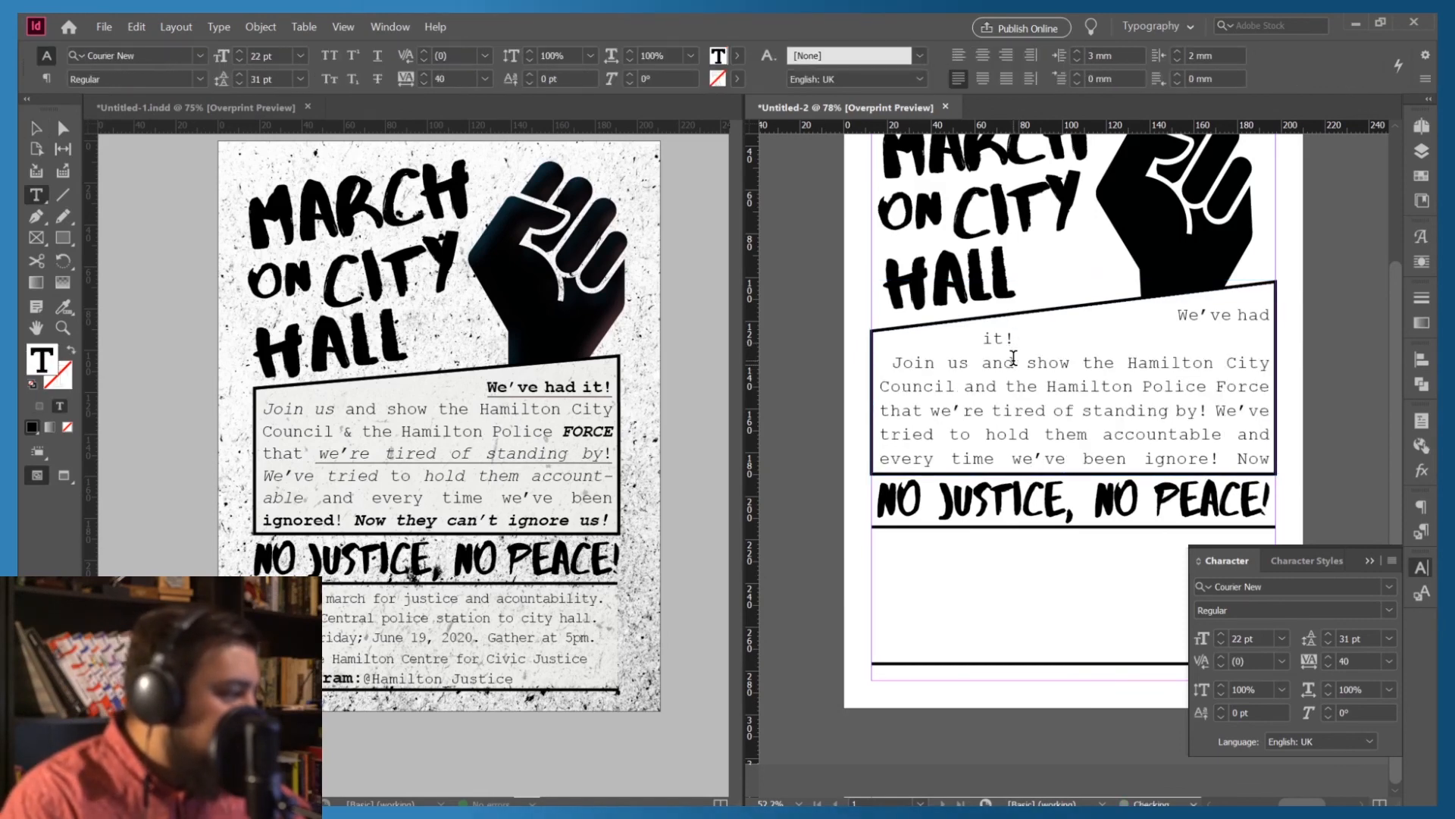
{"action": "key", "text": "BackSpace"}
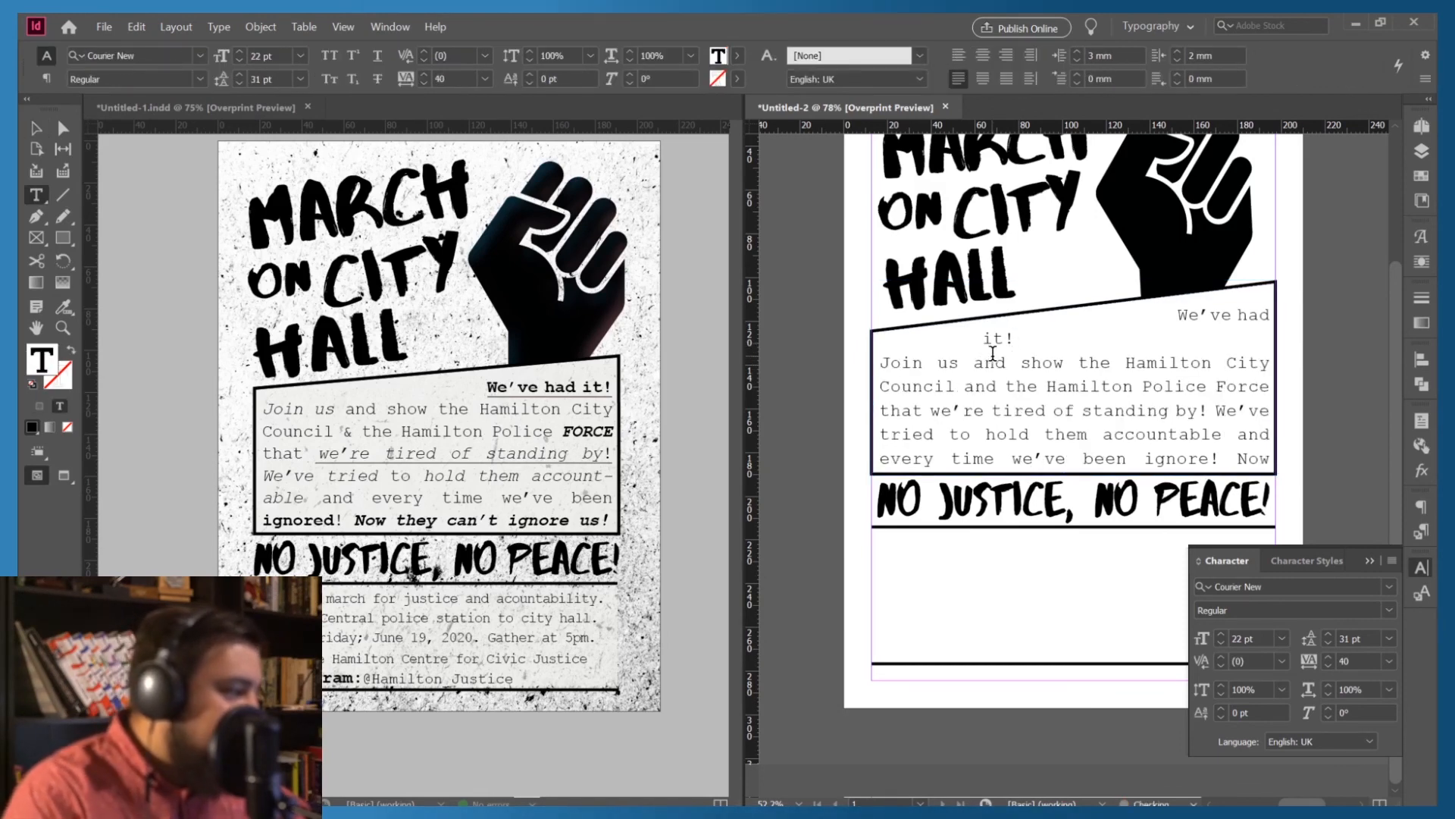
{"action": "left_click", "coordinate": [1177, 315]}
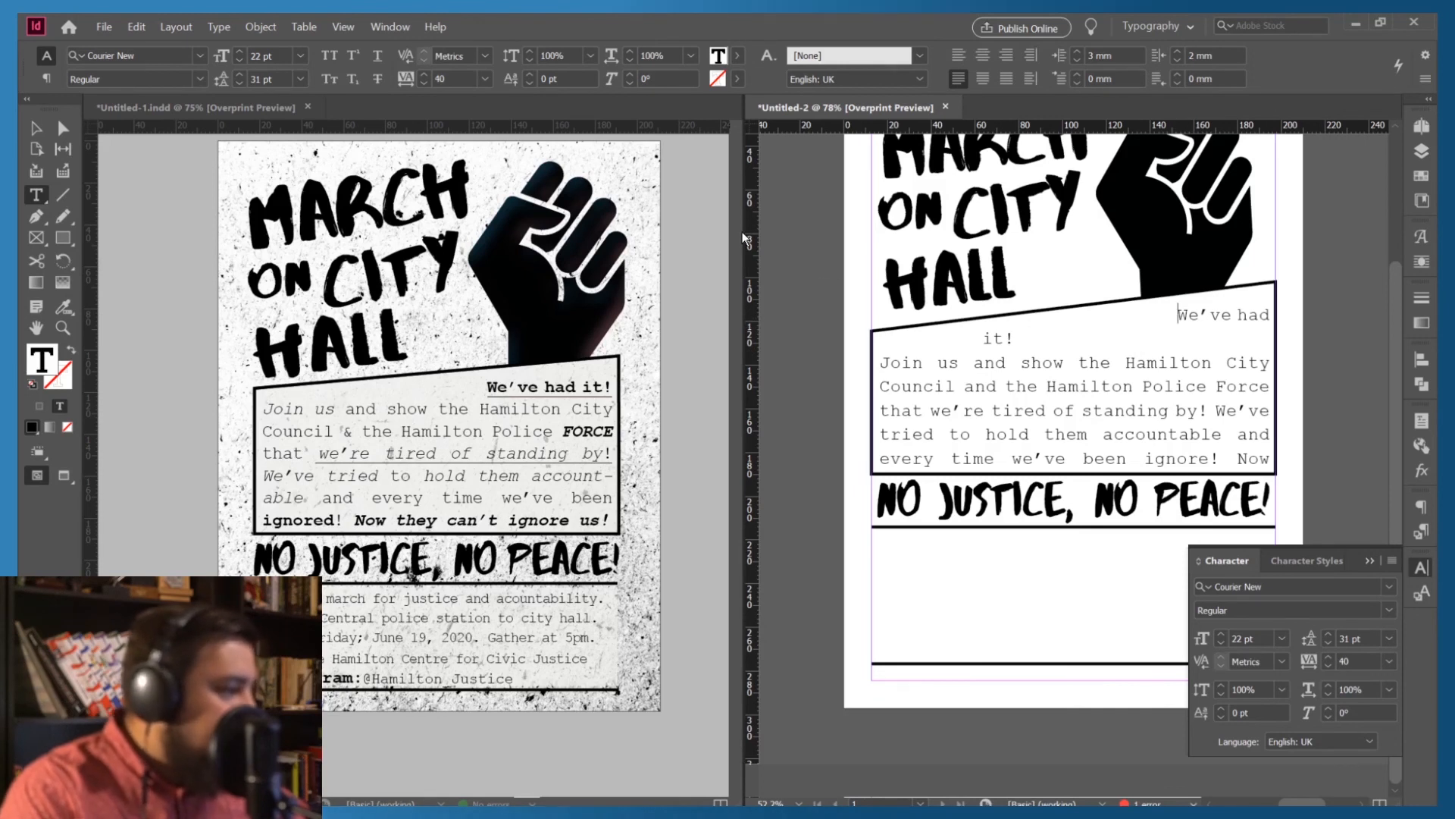
Raise the upper-left corner point of the angled text frame to Y 117.048 mm so "We've had it!" fits on one line
{"action": "left_click", "coordinate": [63, 128]}
{"action": "left_click", "coordinate": [517, 329]}
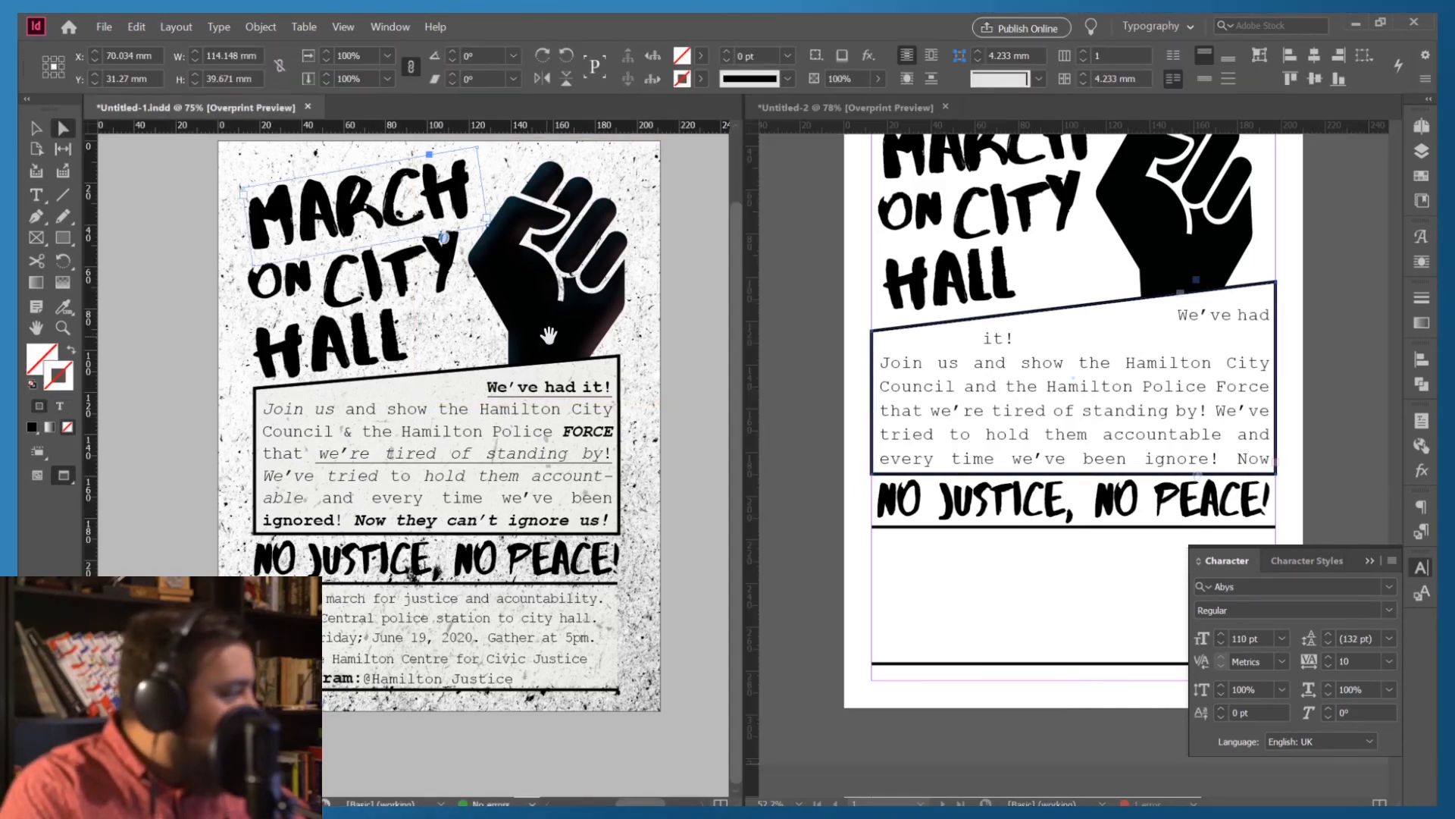
{"action": "left_click", "coordinate": [817, 299]}
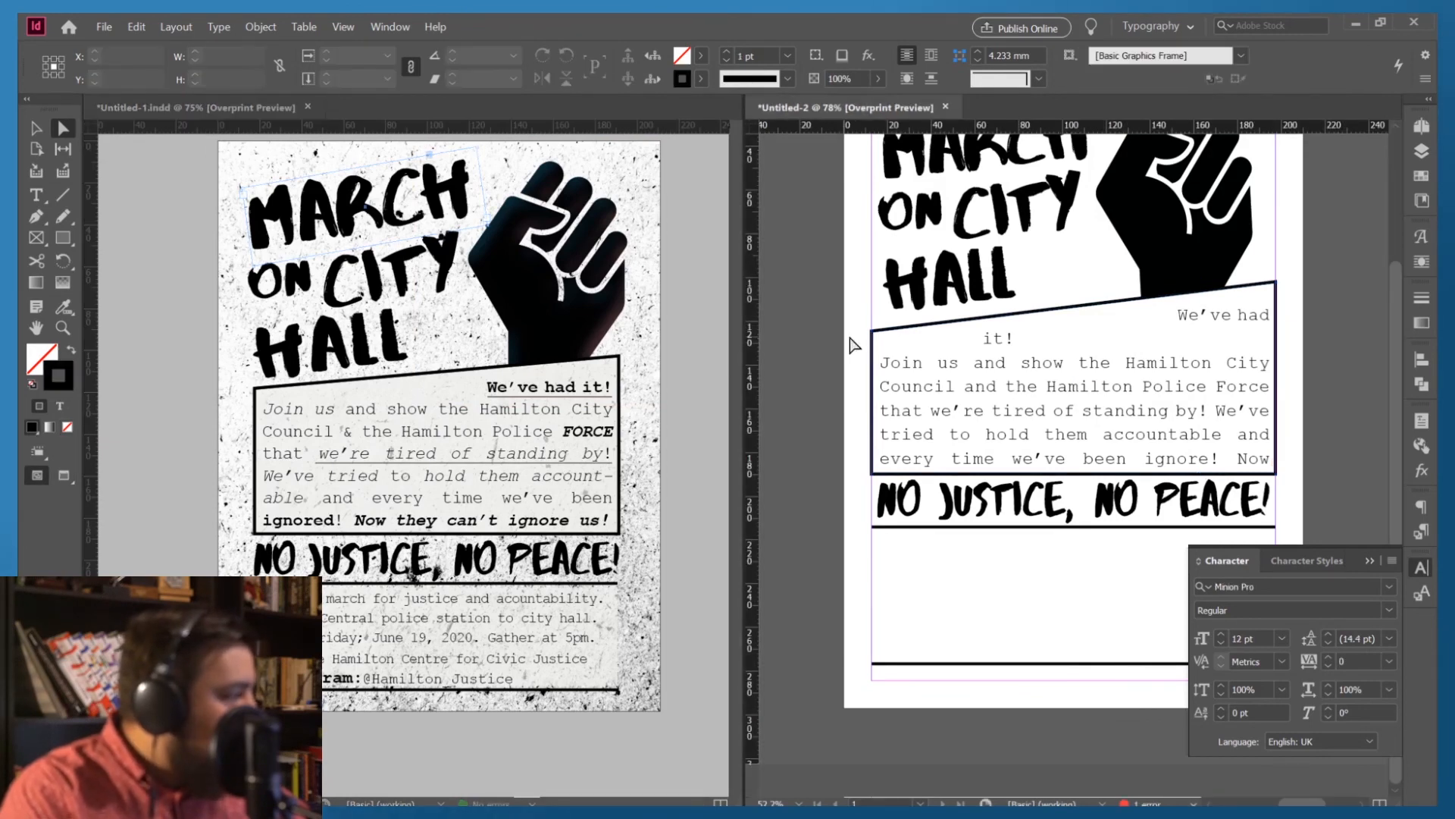
{"action": "left_click", "coordinate": [874, 339]}
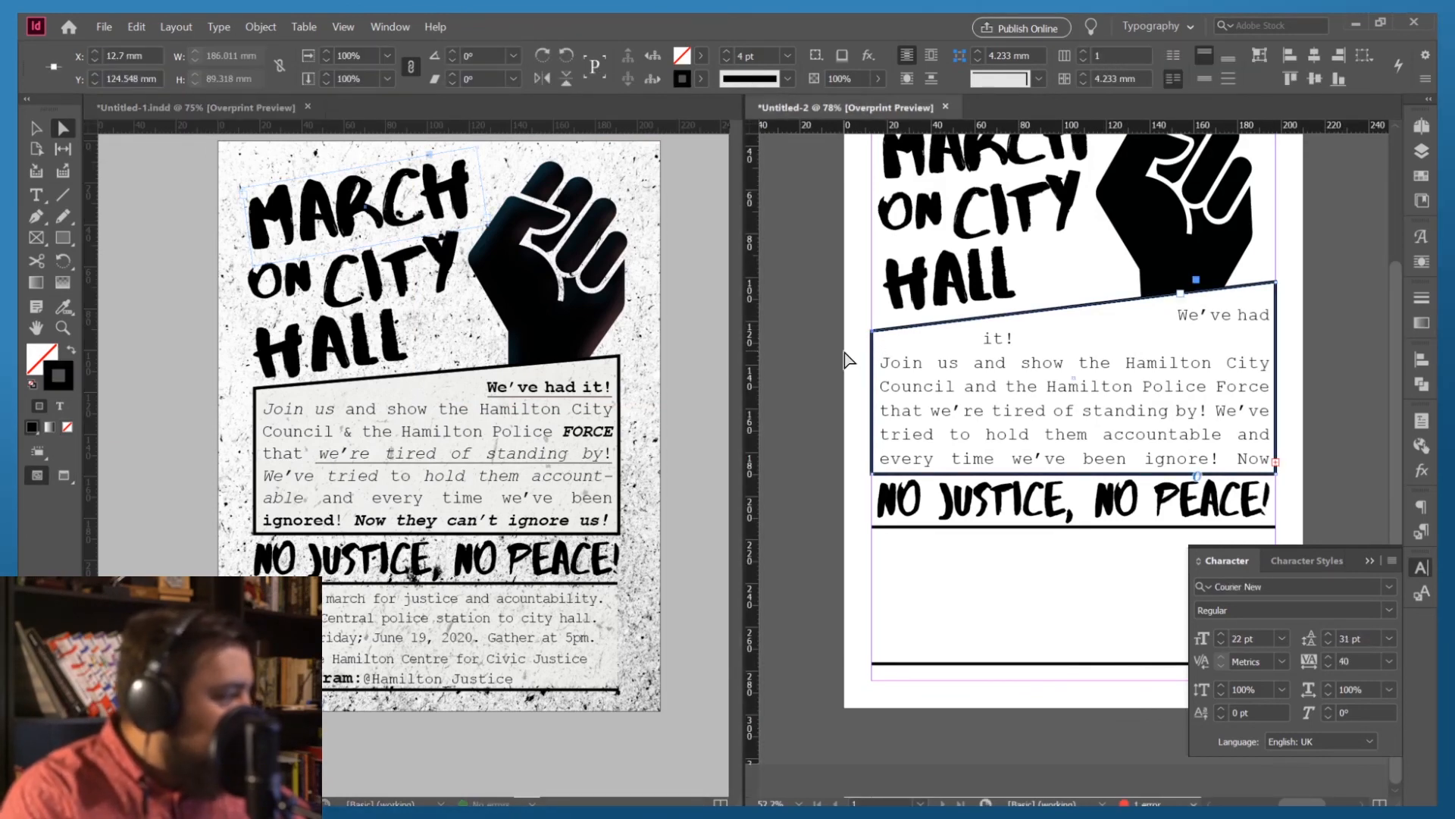
{"action": "key", "text": "Up"}
{"action": "key", "text": "Up"}
{"action": "key", "text": "Up"}
{"action": "key", "text": "Up"}
{"action": "key", "text": "Up"}
{"action": "key", "text": "Up"}
{"action": "key", "text": "Up"}
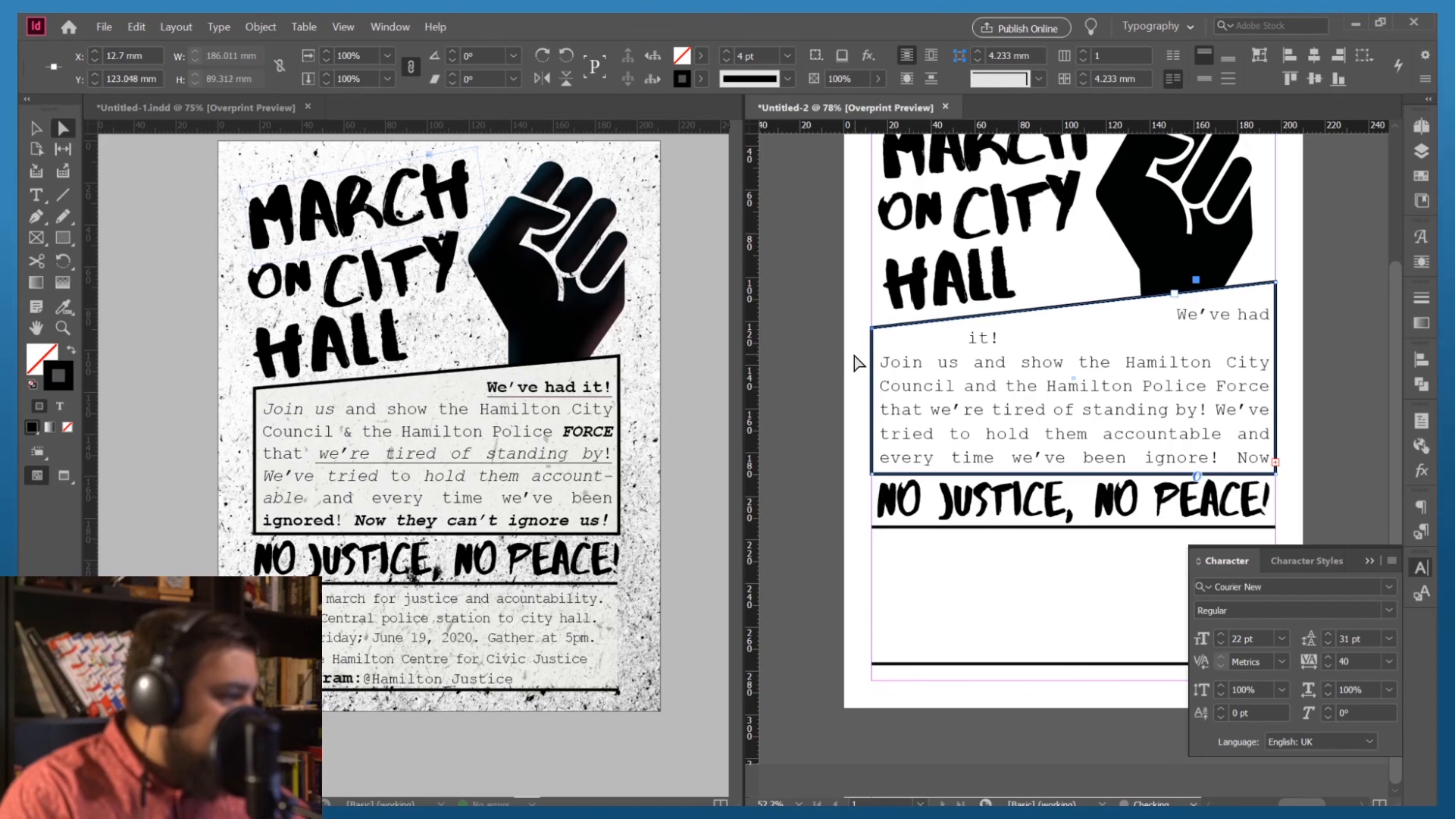
{"action": "key", "text": "Up"}
{"action": "key", "text": "Up"}
{"action": "key", "text": "Up"}
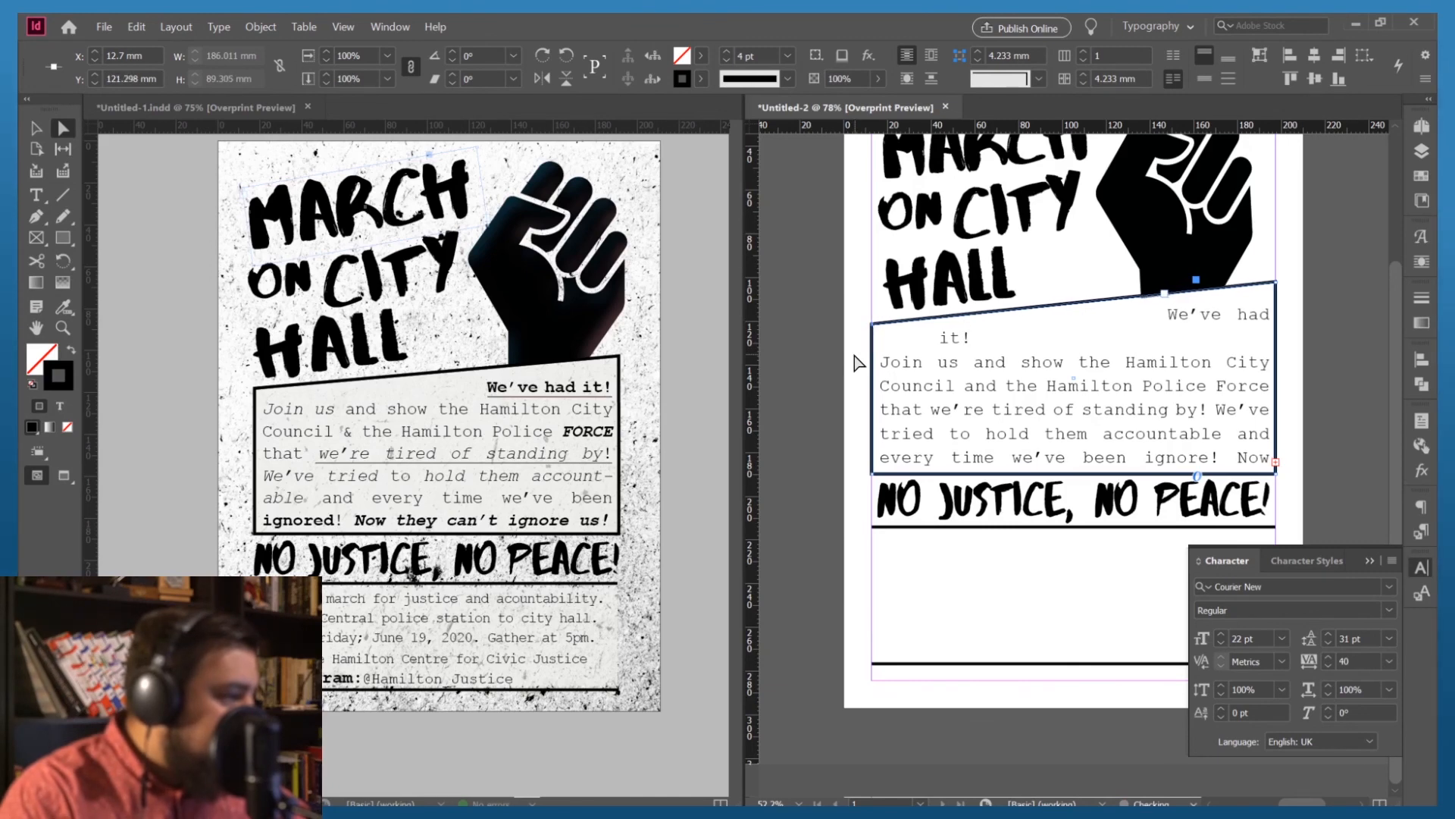
{"action": "key", "text": "Up"}
{"action": "key", "text": "Up"}
{"action": "key", "text": "Up"}
{"action": "key", "text": "Up"}
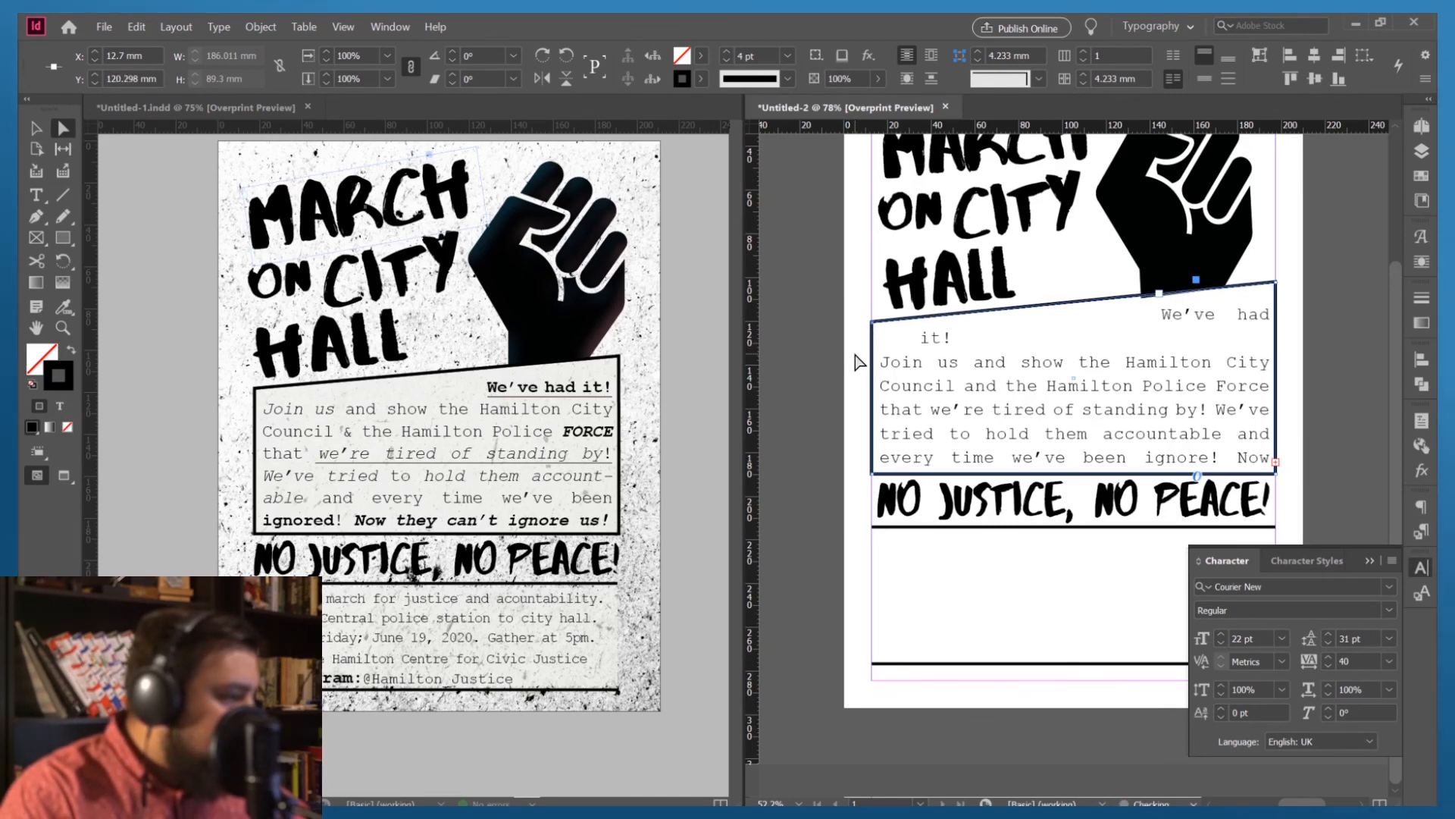
{"action": "key", "text": "Up"}
{"action": "key", "text": "Up"}
{"action": "key", "text": "Up"}
{"action": "key", "text": "Up"}
{"action": "key", "text": "Up"}
{"action": "key", "text": "Up"}
{"action": "key", "text": "Up"}
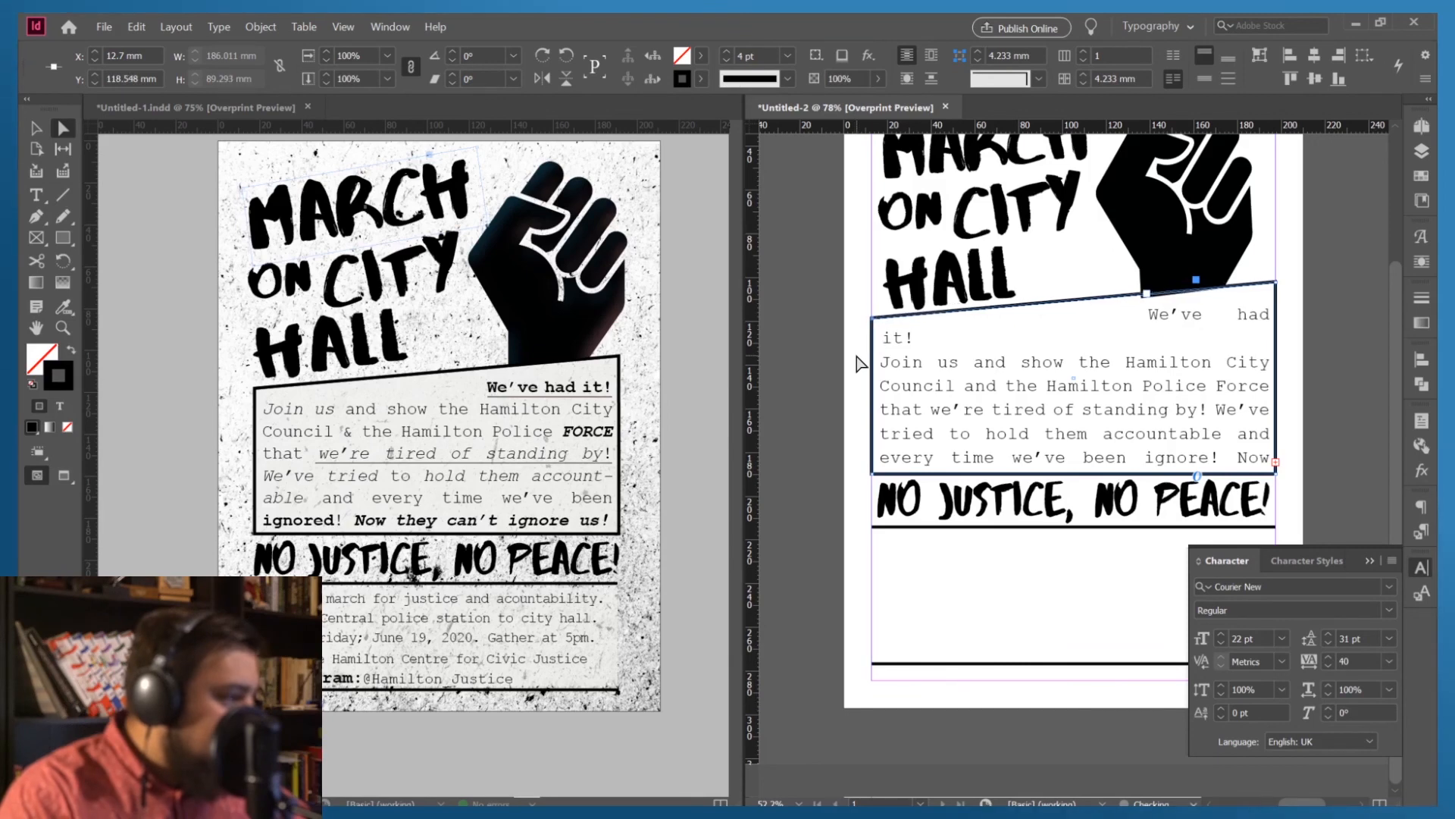
{"action": "key", "text": "Up"}
{"action": "key", "text": "Up"}
{"action": "key", "text": "Up"}
{"action": "key", "text": "Up"}
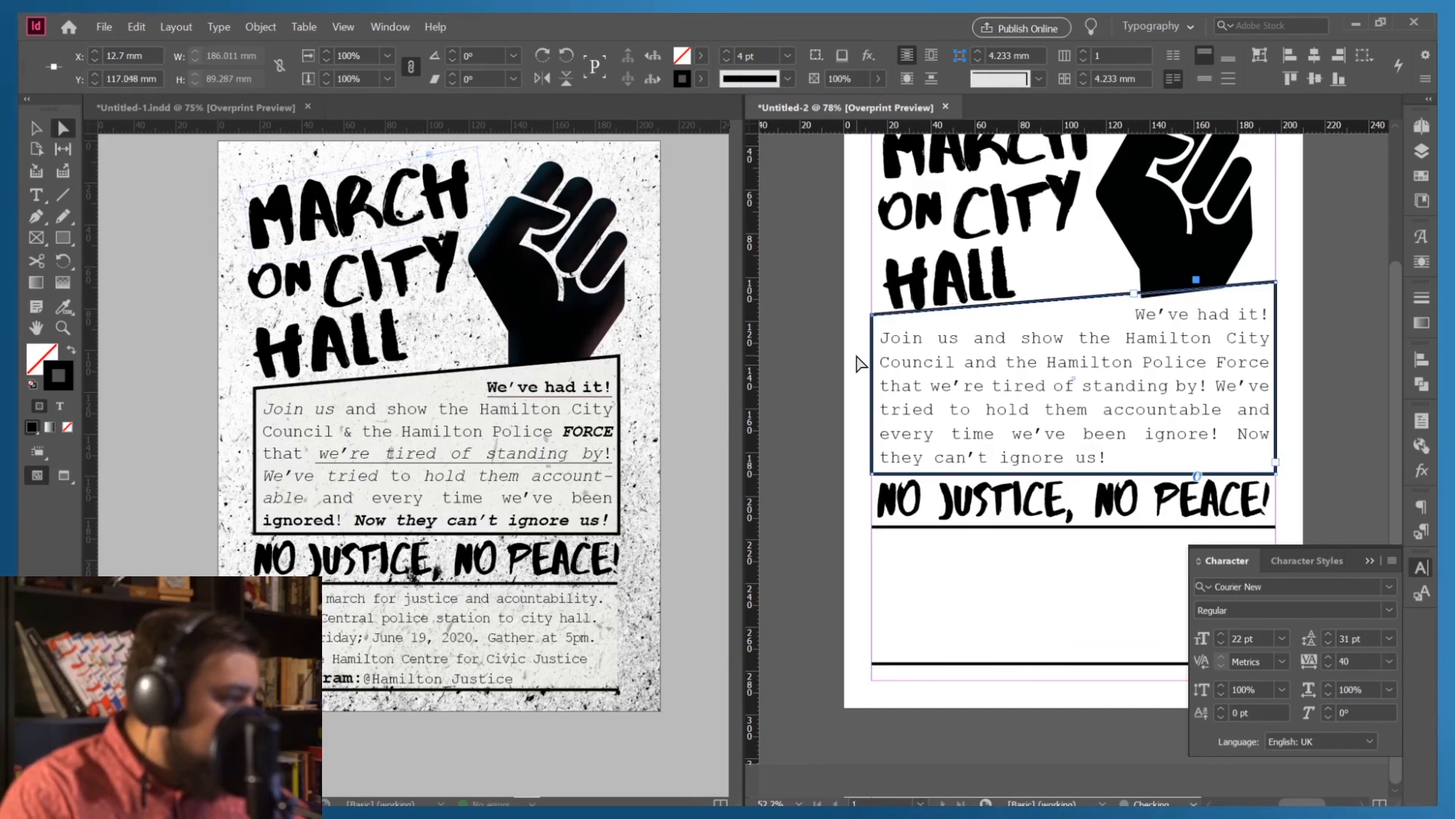
Lower the upper-left corner point of the angled text frame to Y 121.298 mm
{"action": "key", "text": "Down"}
{"action": "key", "text": "Down"}
{"action": "key", "text": "Down"}
{"action": "key", "text": "Down"}
{"action": "key", "text": "Down"}
{"action": "key", "text": "Down"}
{"action": "key", "text": "Down"}
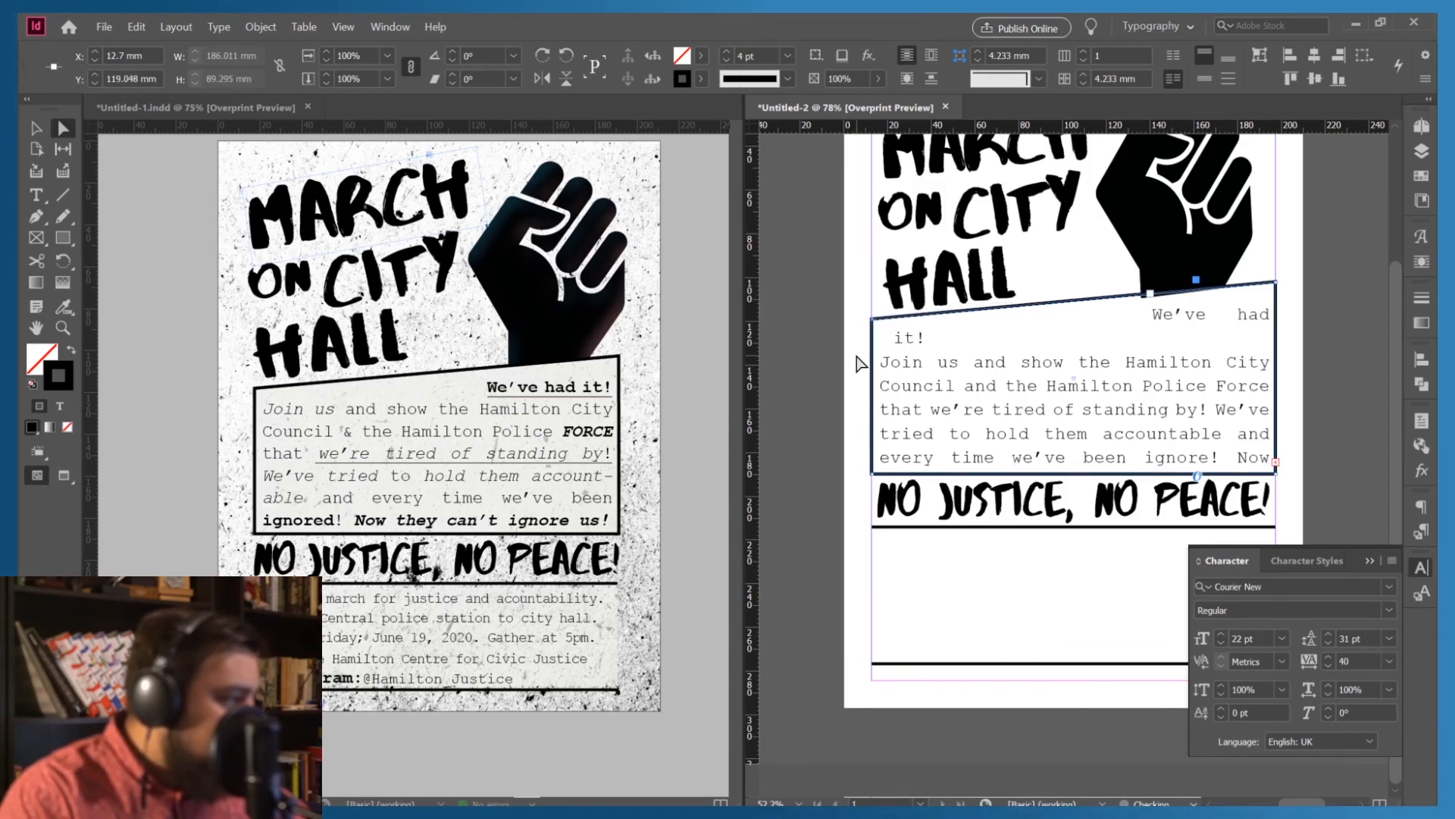
{"action": "key", "text": "Down"}
{"action": "key", "text": "Down"}
{"action": "key", "text": "Down"}
{"action": "key", "text": "Down"}
{"action": "key", "text": "Down"}
{"action": "key", "text": "Down"}
{"action": "key", "text": "Down"}
{"action": "key", "text": "Down"}
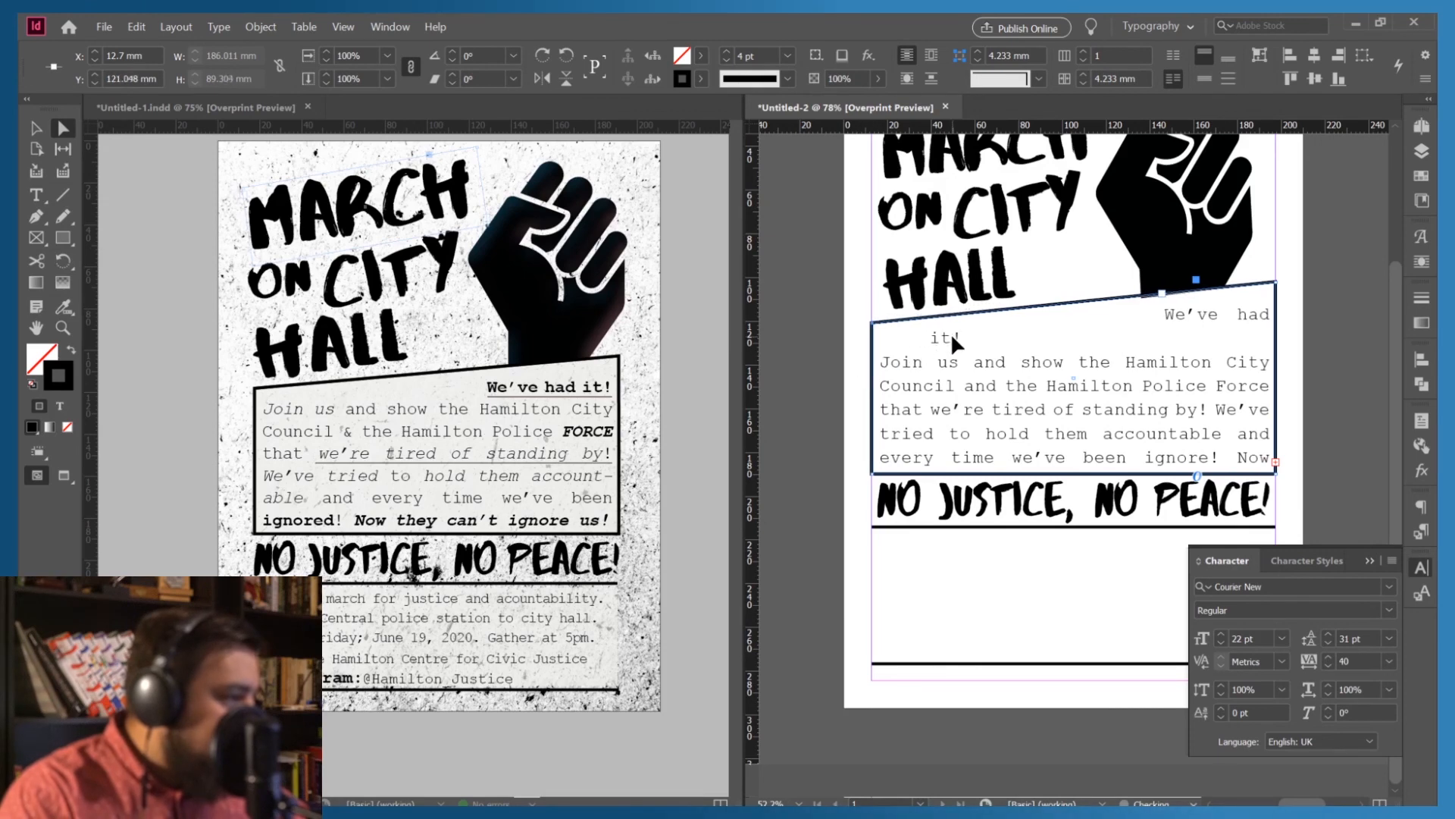
{"action": "key", "text": "Down"}
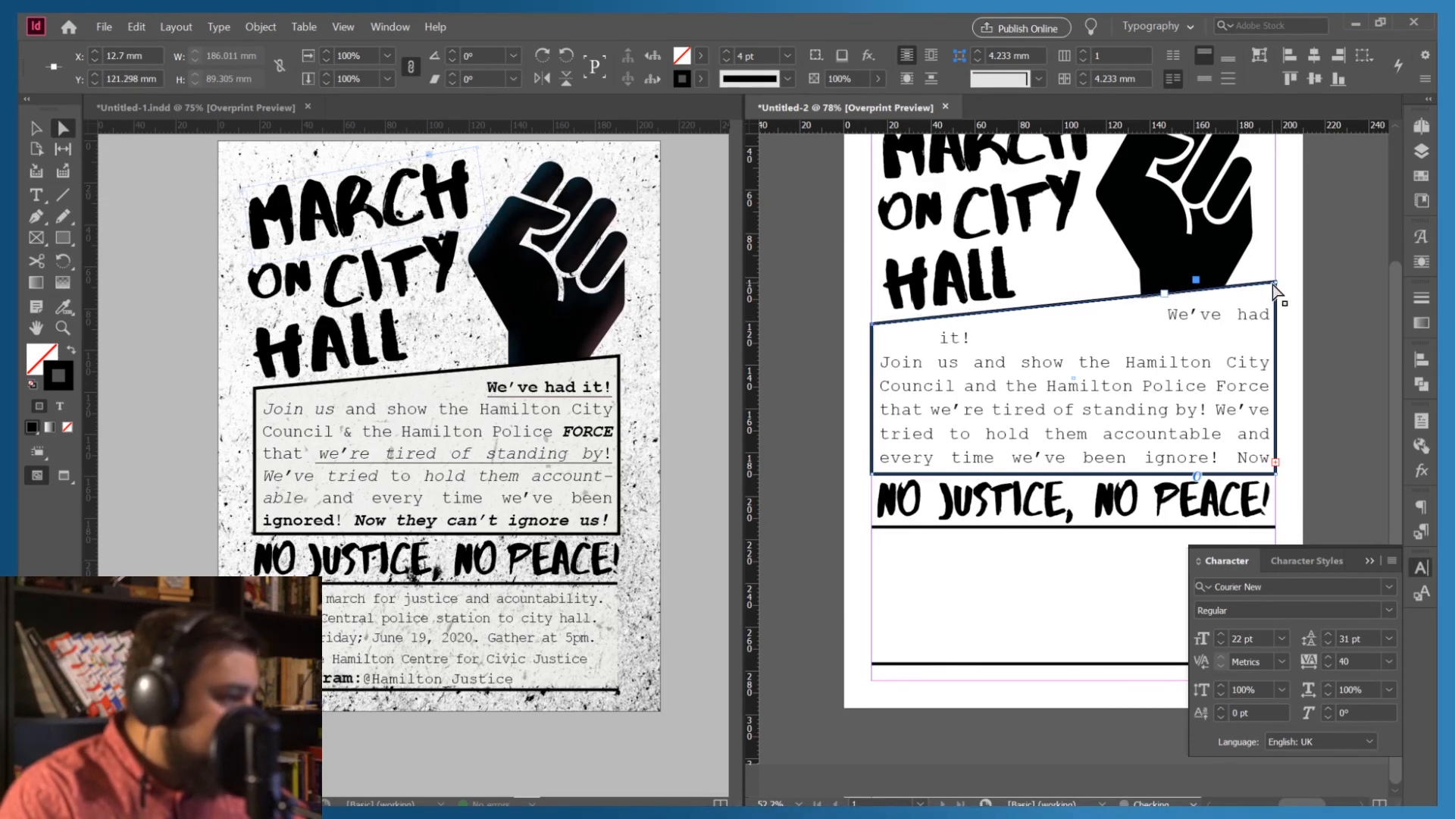
Try raising the upper-right corner point of the angled text frame to about Y 96 mm
{"action": "left_click", "coordinate": [1277, 283]}
{"action": "key", "text": "Up"}
{"action": "key", "text": "Up"}
{"action": "key", "text": "Up"}
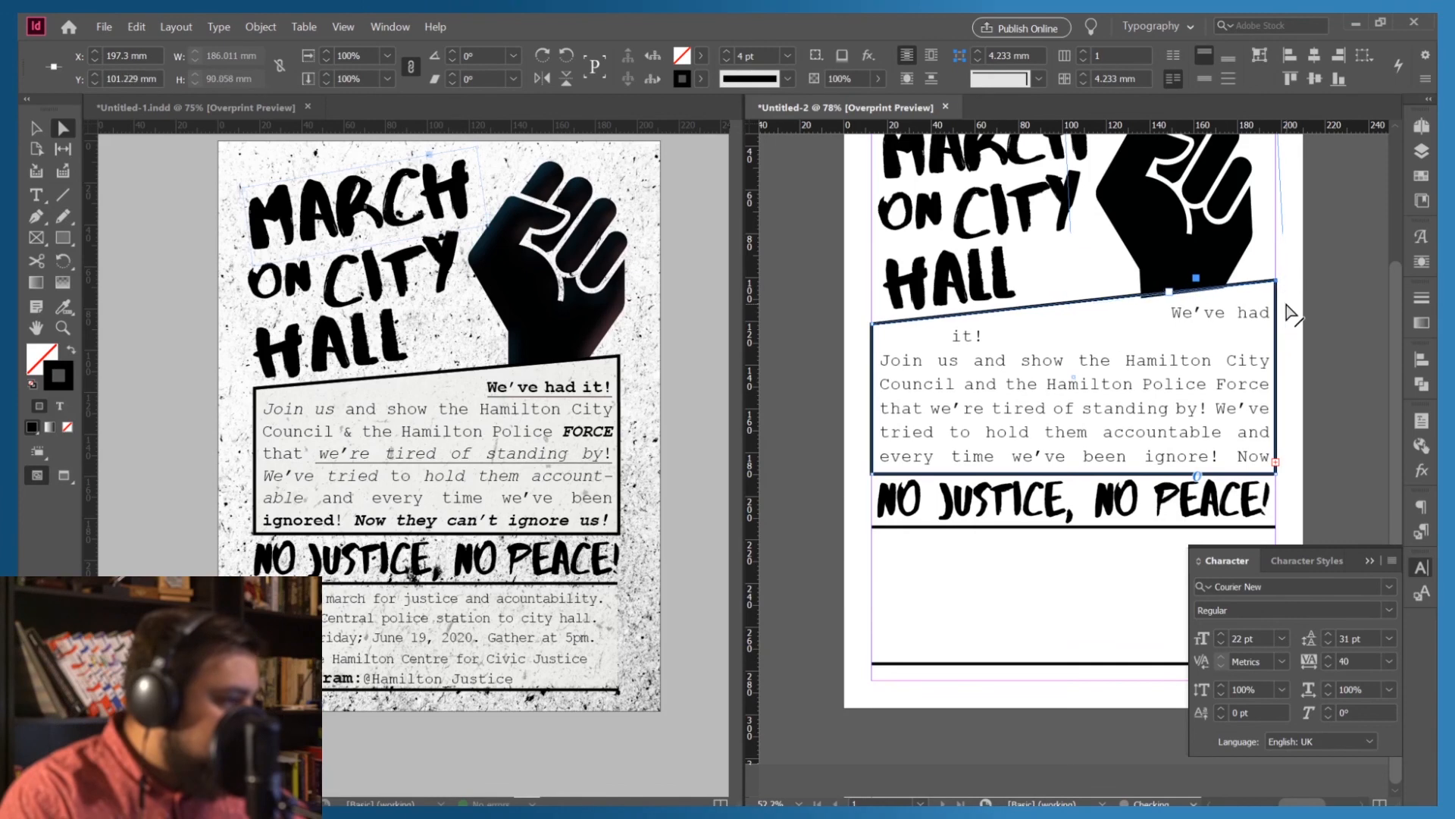
{"action": "key", "text": "Up"}
{"action": "key", "text": "Up"}
{"action": "key", "text": "Up"}
{"action": "key", "text": "Up"}
{"action": "key", "text": "Up"}
{"action": "key", "text": "Up"}
{"action": "key", "text": "Up"}
{"action": "key", "text": "Up"}
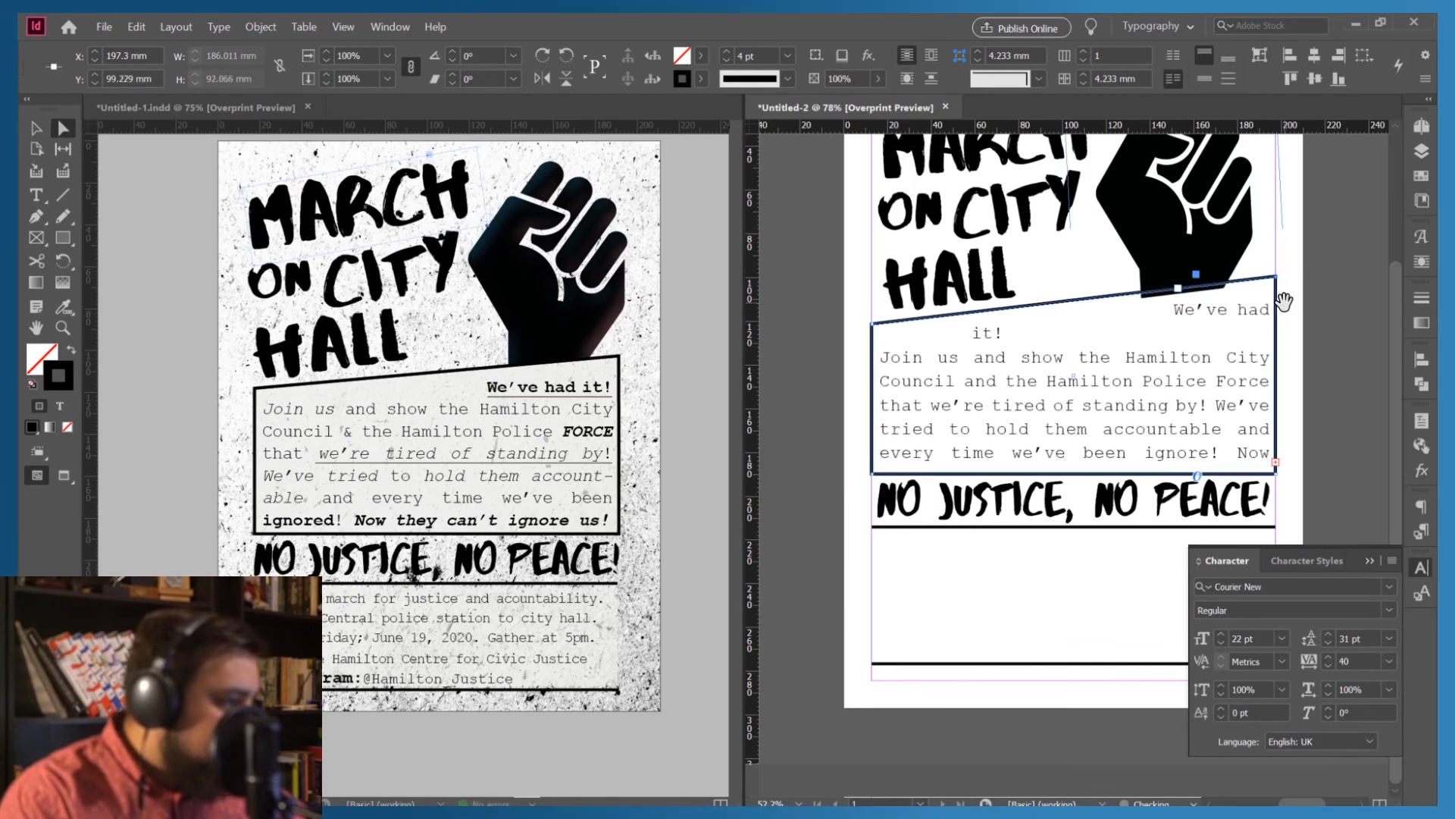
{"action": "key", "text": "Up"}
{"action": "key", "text": "Up"}
{"action": "key", "text": "Up"}
{"action": "key", "text": "Up"}
{"action": "key", "text": "Up"}
{"action": "key", "text": "Up"}
{"action": "key", "text": "Up"}
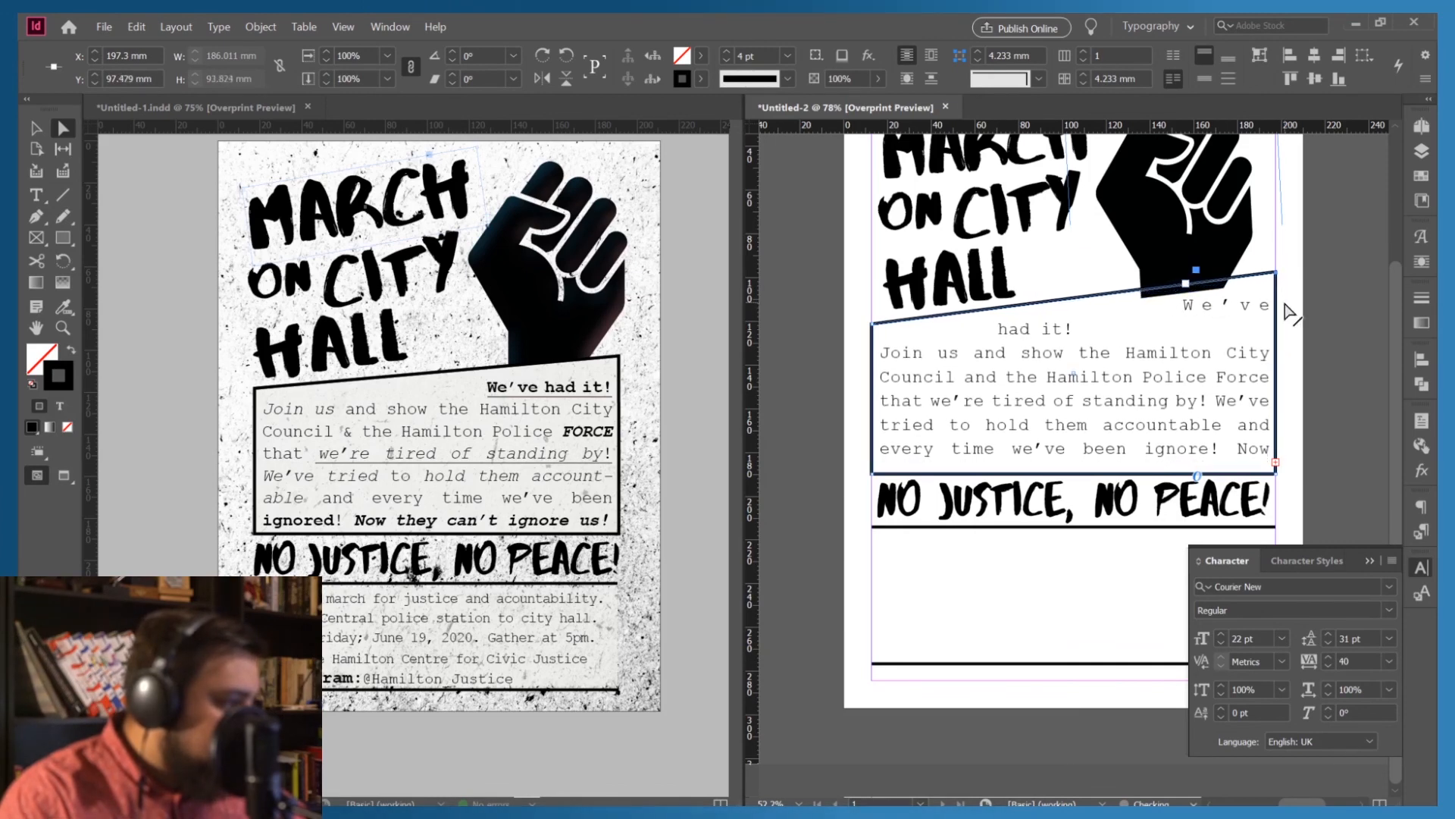
{"action": "key", "text": "Up"}
{"action": "key", "text": "Up"}
{"action": "key", "text": "Up"}
{"action": "key", "text": "Up"}
{"action": "key", "text": "Up"}
{"action": "key", "text": "Up"}
{"action": "key", "text": "Up"}
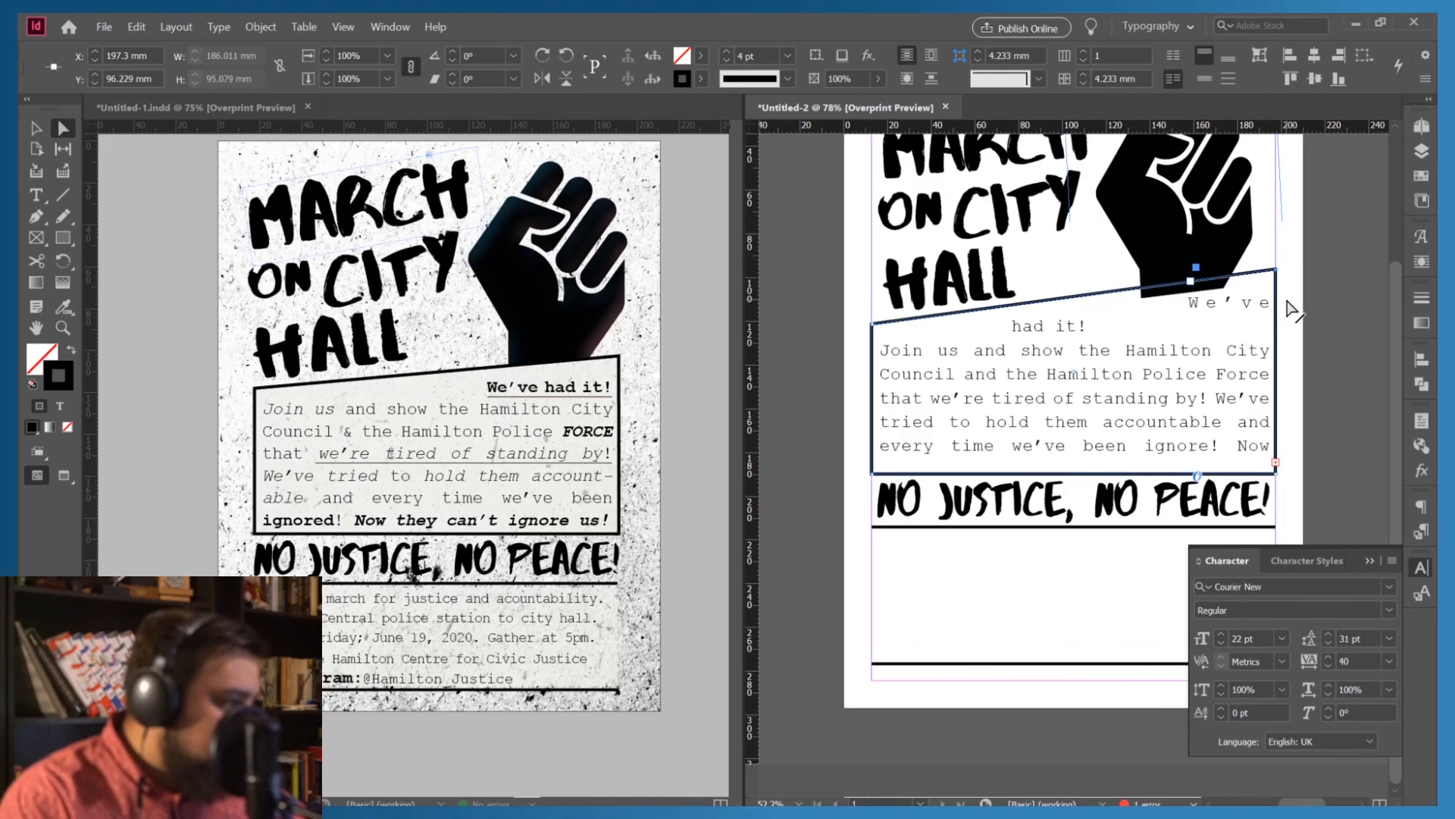
Lower the upper-right corner point of the angled text frame to Y 106.229 mm so "We've had it!" fits on one line
{"action": "key", "text": "Down"}
{"action": "key", "text": "Down"}
{"action": "key", "text": "Down"}
{"action": "key", "text": "Down"}
{"action": "key", "text": "Down"}
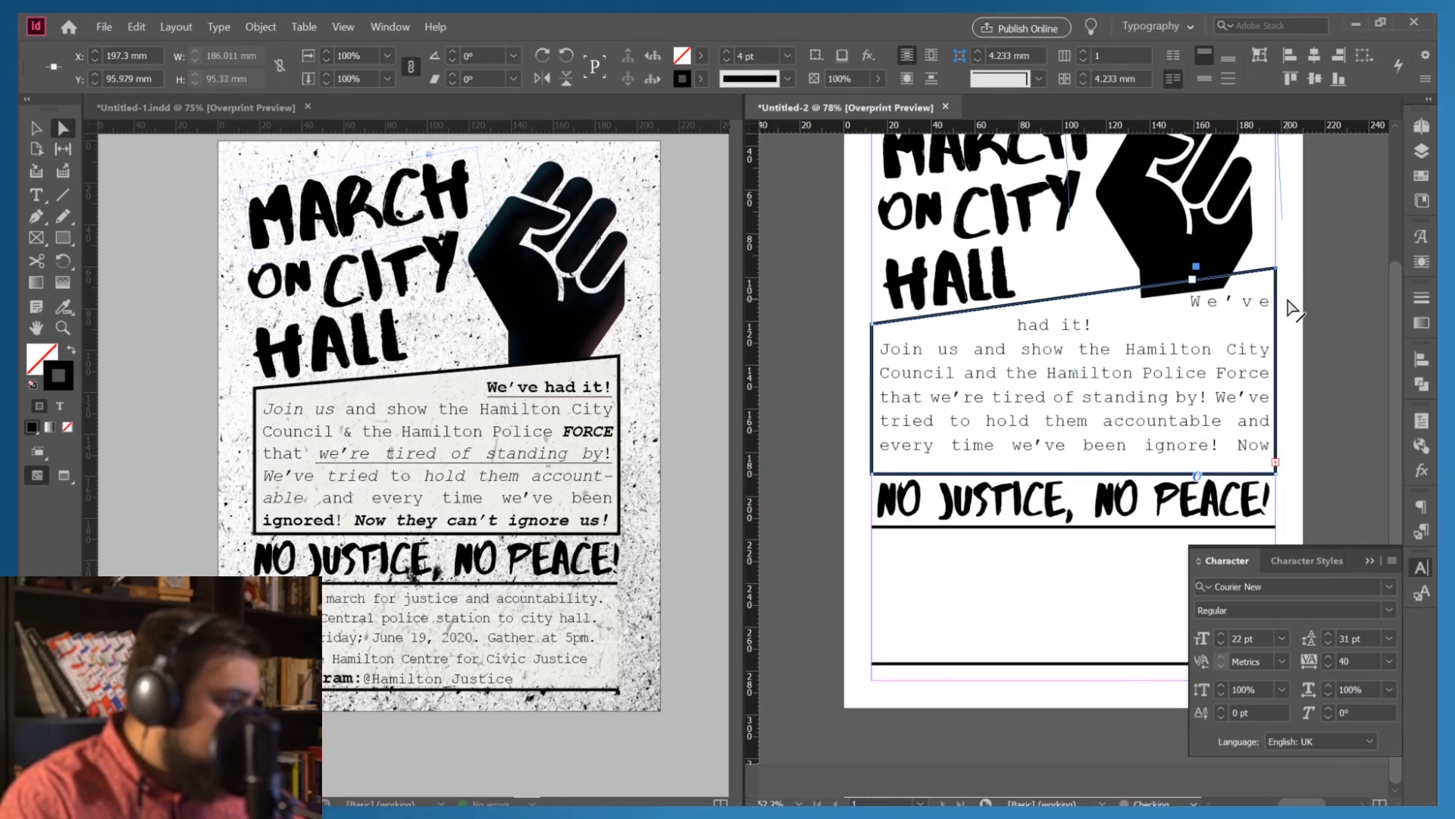
{"action": "key", "text": "Down"}
{"action": "key", "text": "Down"}
{"action": "key", "text": "Down"}
{"action": "key", "text": "Down"}
{"action": "key", "text": "Down"}
{"action": "key", "text": "Down"}
{"action": "key", "text": "Down"}
{"action": "key", "text": "Down"}
{"action": "key", "text": "Down"}
{"action": "key", "text": "Down"}
{"action": "key", "text": "Down"}
{"action": "key", "text": "Down"}
{"action": "key", "text": "Down"}
{"action": "key", "text": "Down"}
{"action": "key", "text": "Down"}
{"action": "key", "text": "Down"}
{"action": "key", "text": "Down"}
{"action": "key", "text": "Down"}
{"action": "key", "text": "Down"}
{"action": "key", "text": "Down"}
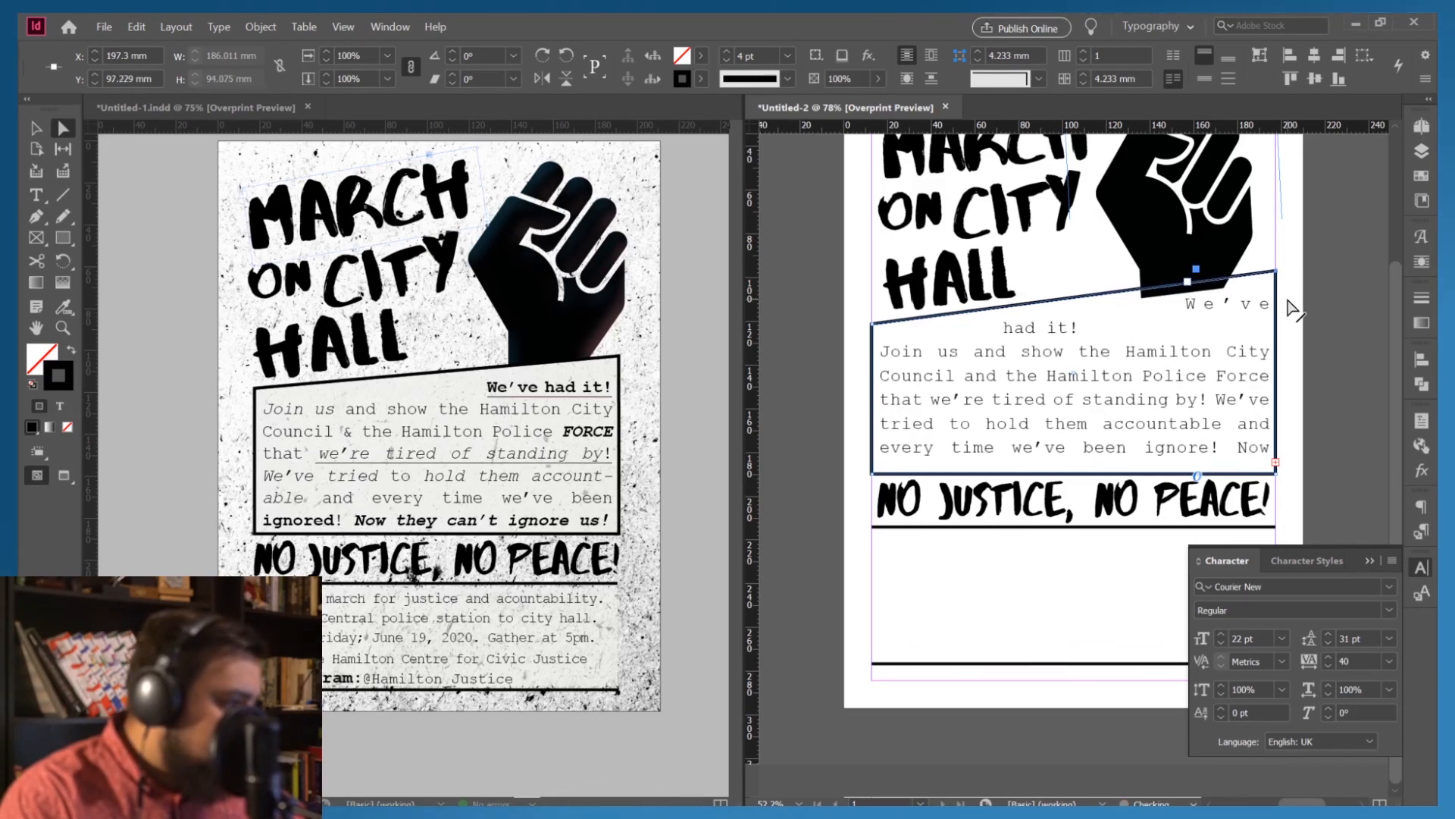
{"action": "key", "text": "Down"}
{"action": "key", "text": "Down"}
{"action": "key", "text": "Down"}
{"action": "key", "text": "Down"}
{"action": "key", "text": "Down"}
{"action": "key", "text": "Down"}
{"action": "key", "text": "Down"}
{"action": "key", "text": "Down"}
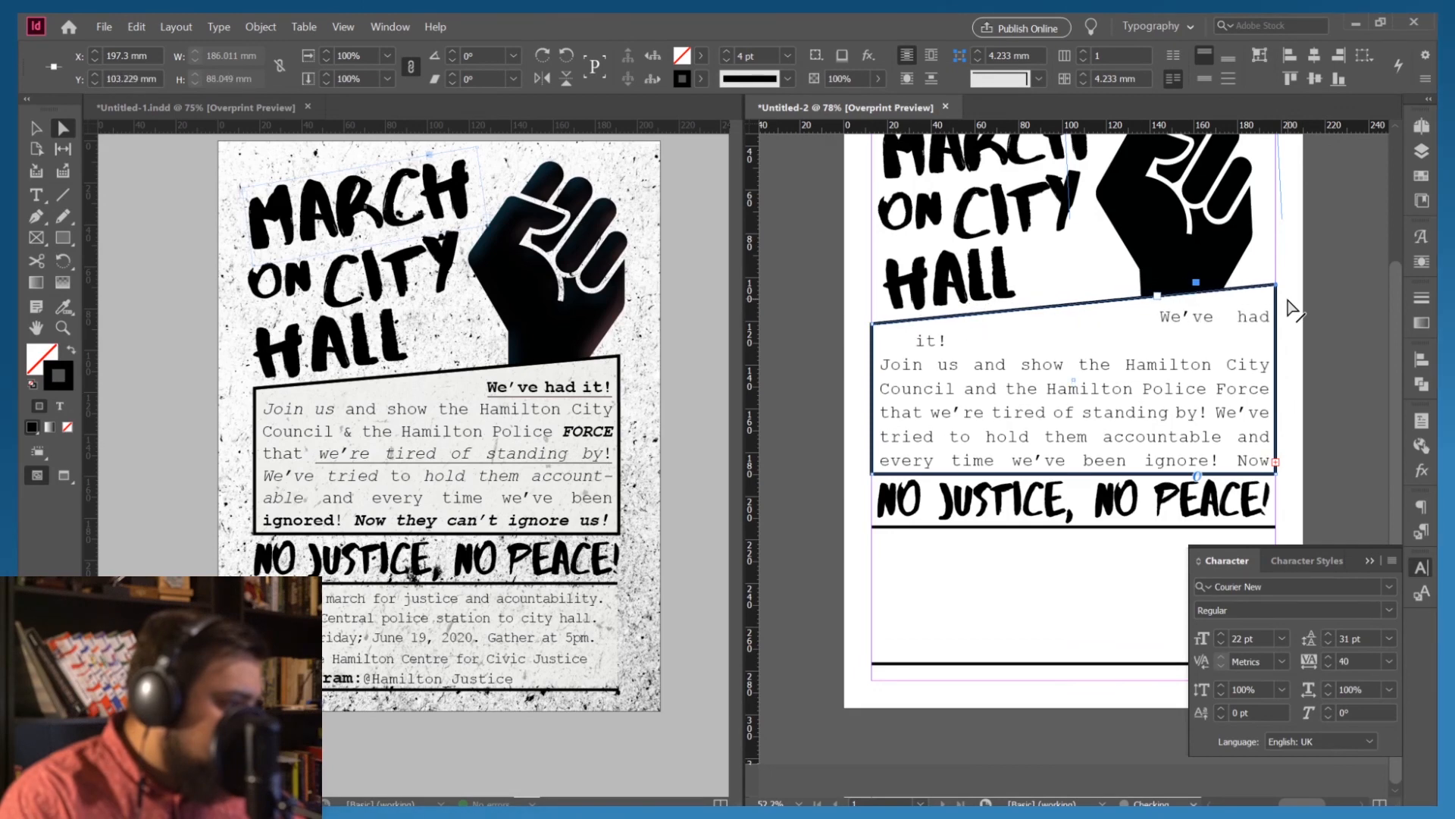
{"action": "key", "text": "Down"}
{"action": "key", "text": "Down"}
{"action": "key", "text": "Down"}
{"action": "key", "text": "Down"}
{"action": "key", "text": "Down"}
{"action": "key", "text": "Down"}
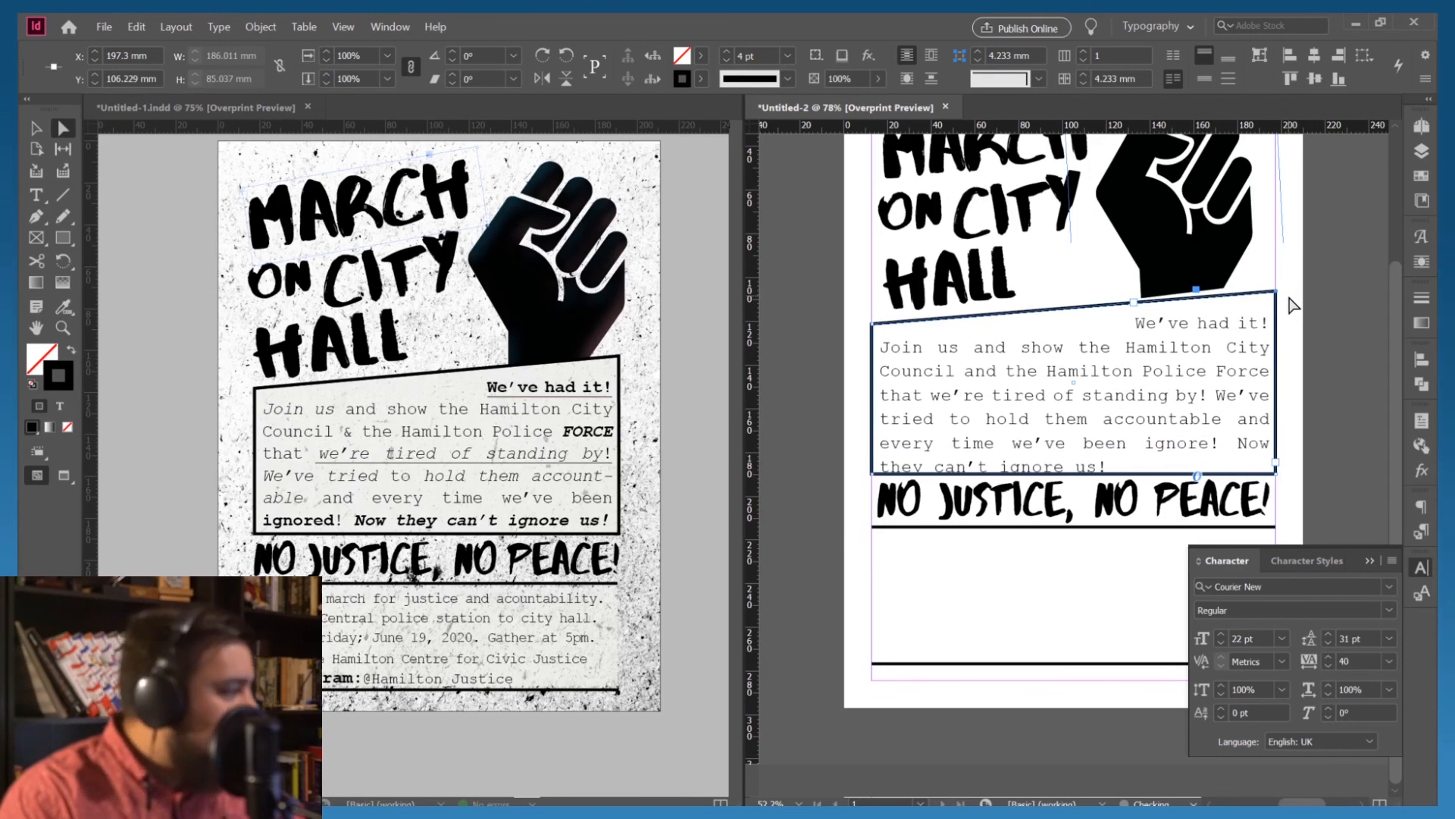
{"action": "key", "text": "Down"}
{"action": "key", "text": "Down"}
{"action": "key", "text": "Up"}
{"action": "key", "text": "Up"}
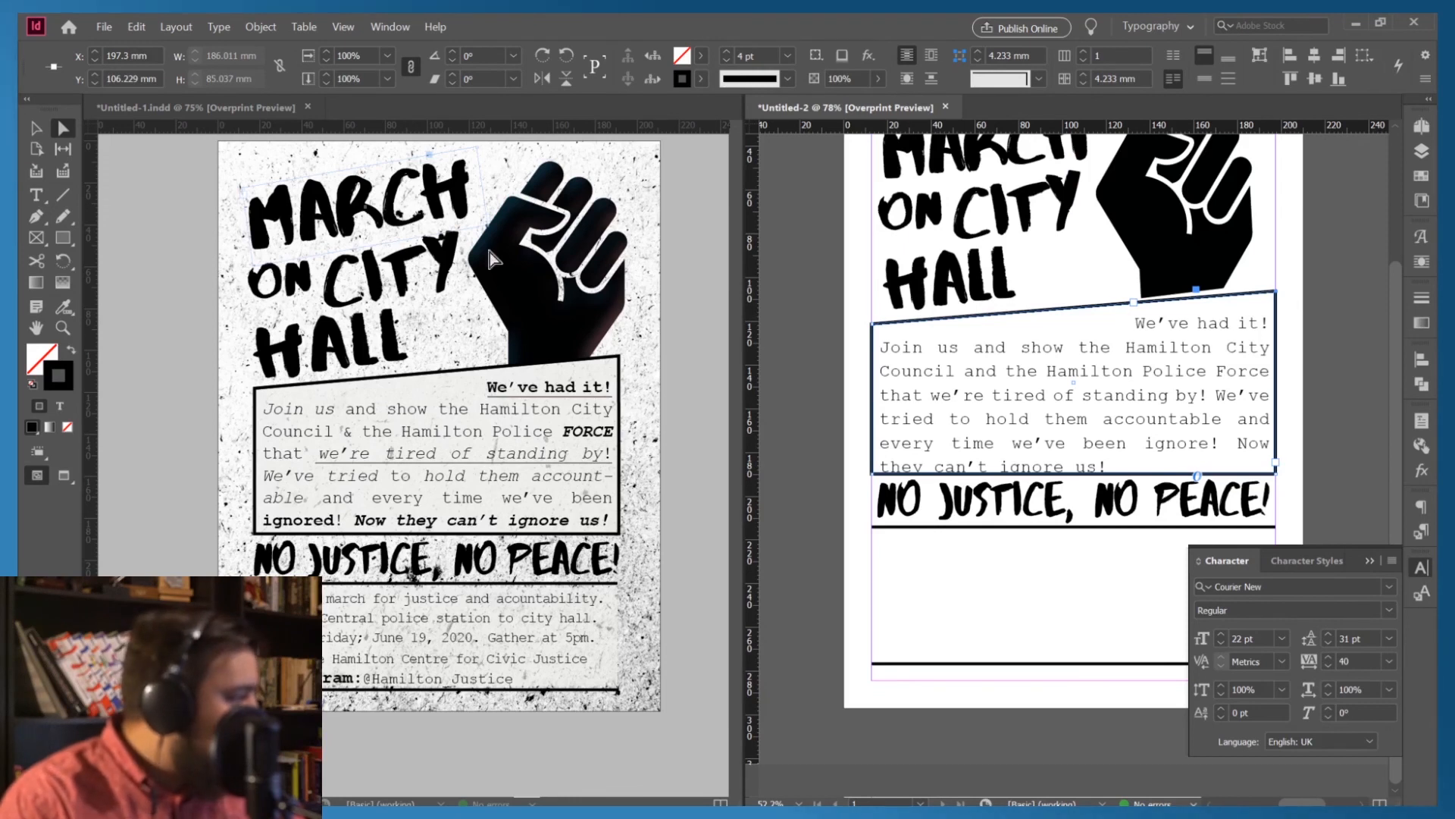
Extend the bottom edge of the body text frame downward to a height of 86.537 mm so the last text line clears the border
{"action": "left_click", "coordinate": [35, 128]}
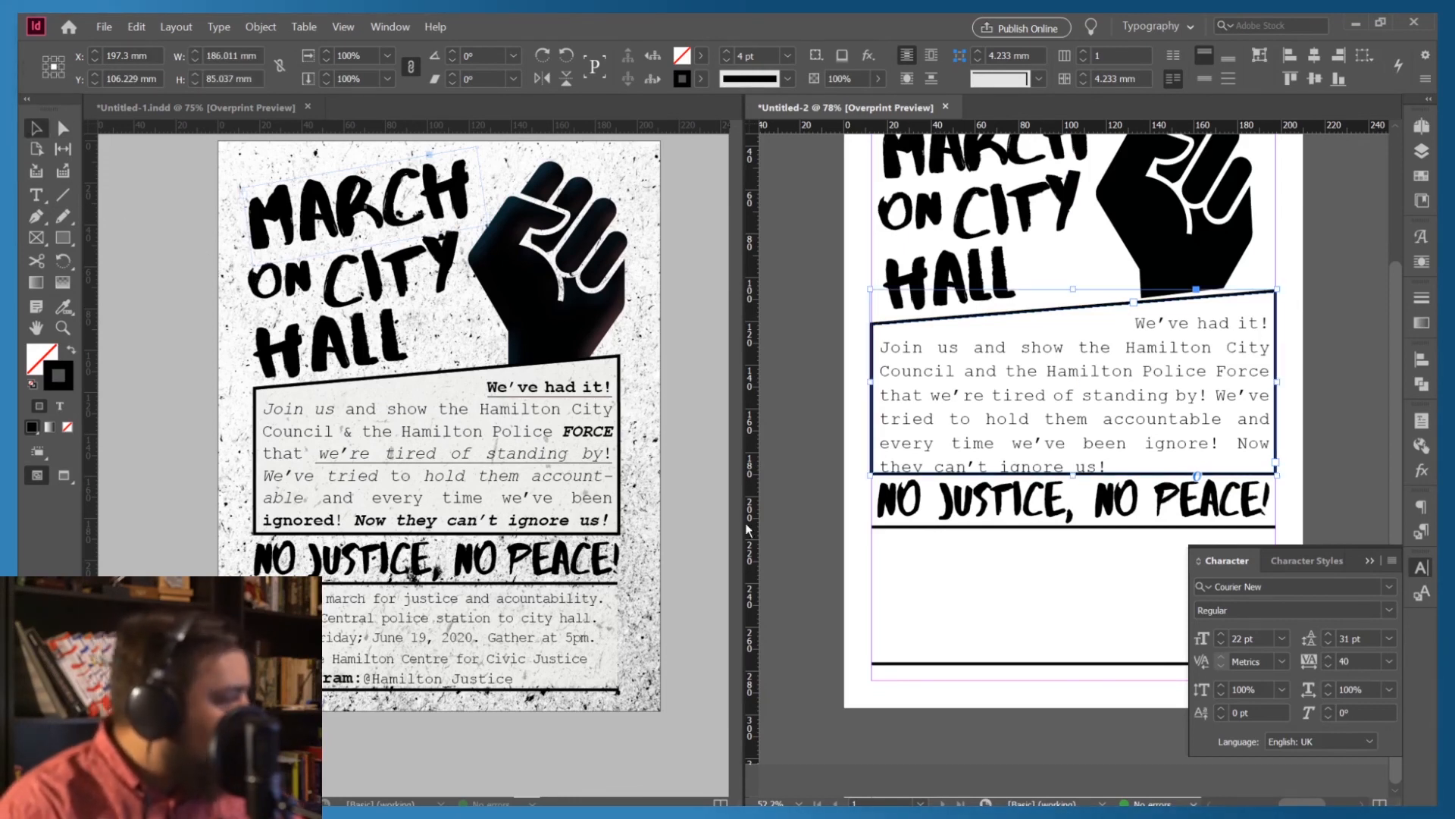
{"action": "left_click", "coordinate": [835, 410]}
{"action": "left_click", "coordinate": [1041, 444]}
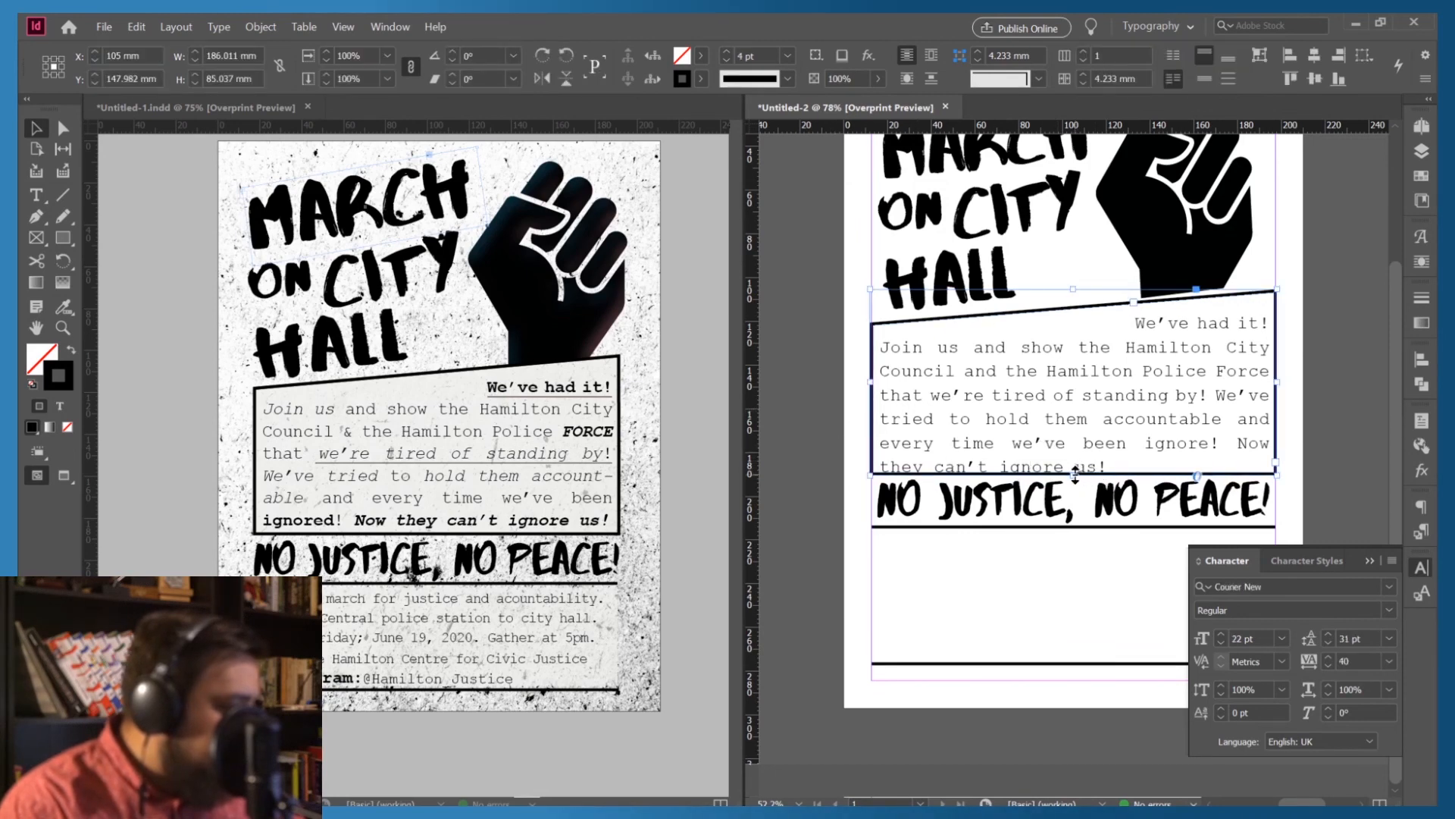
{"action": "left_click_drag", "start_coordinate": [1075, 474], "coordinate": [1075, 478]}
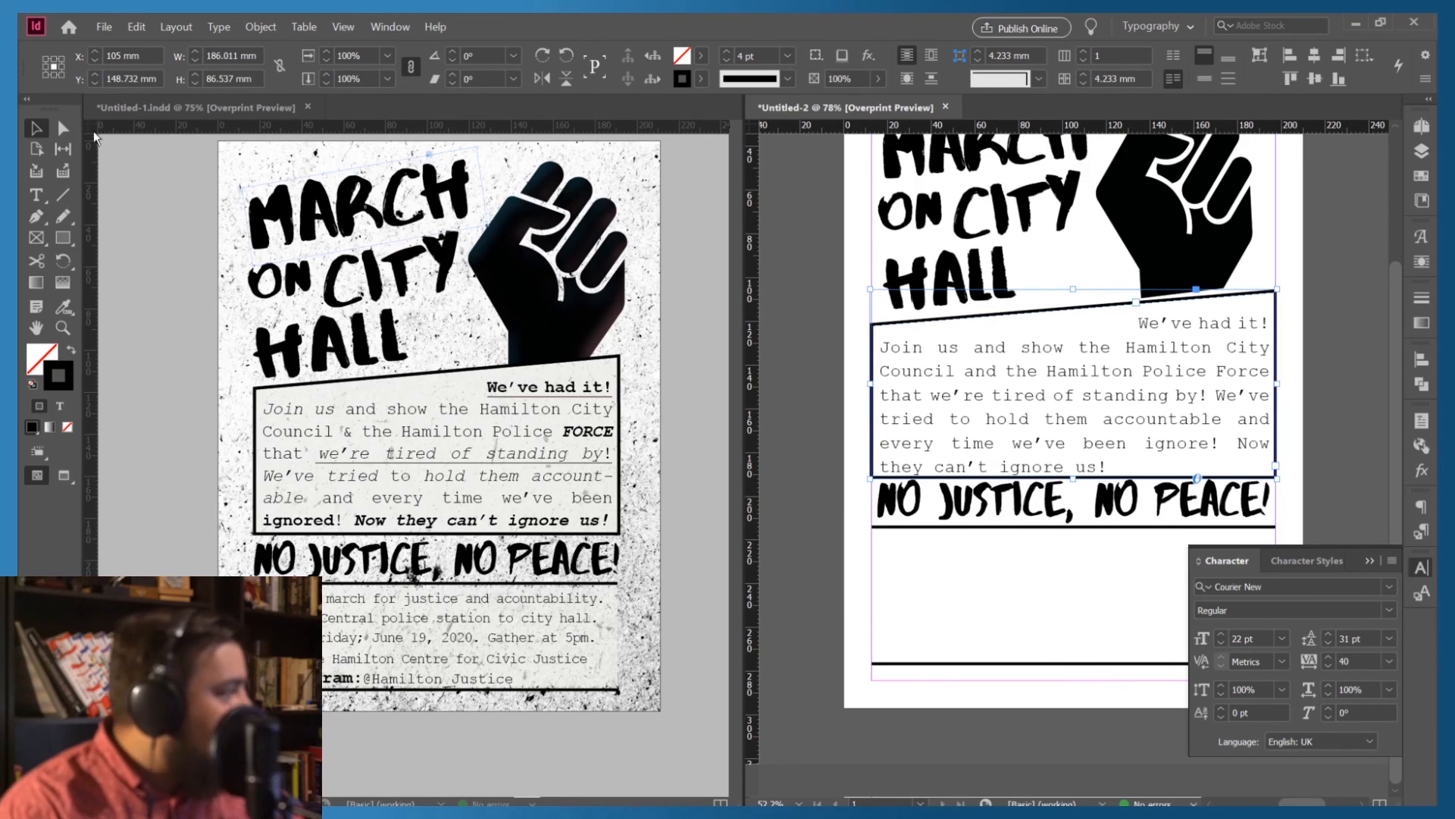
Nudge the "No justice, no peace!" slogan slightly down and move the divider line below it to Y 215 mm
{"action": "left_click", "coordinate": [840, 503]}
{"action": "left_click", "coordinate": [1007, 522]}
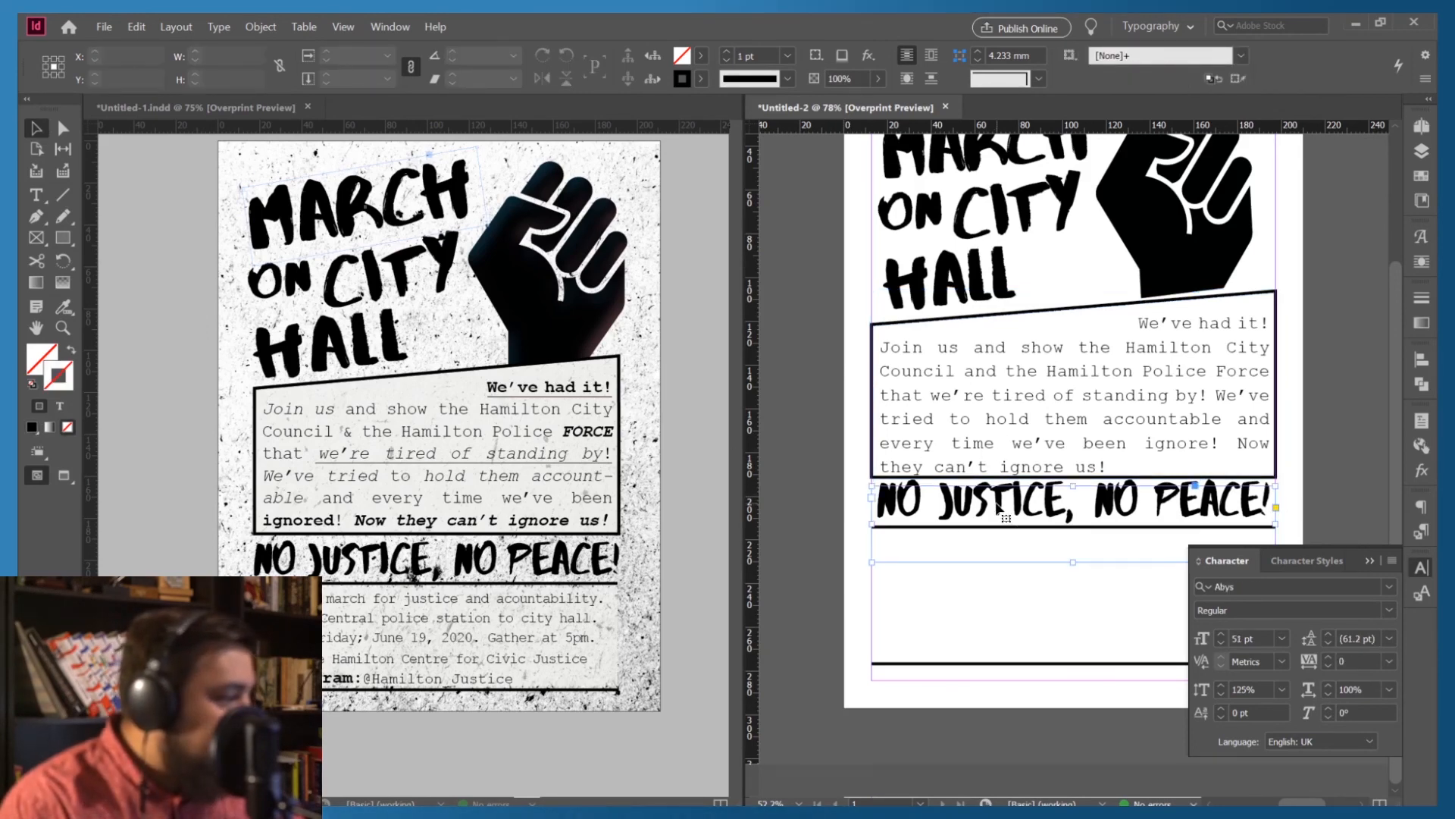
{"action": "left_click", "coordinate": [1011, 528]}
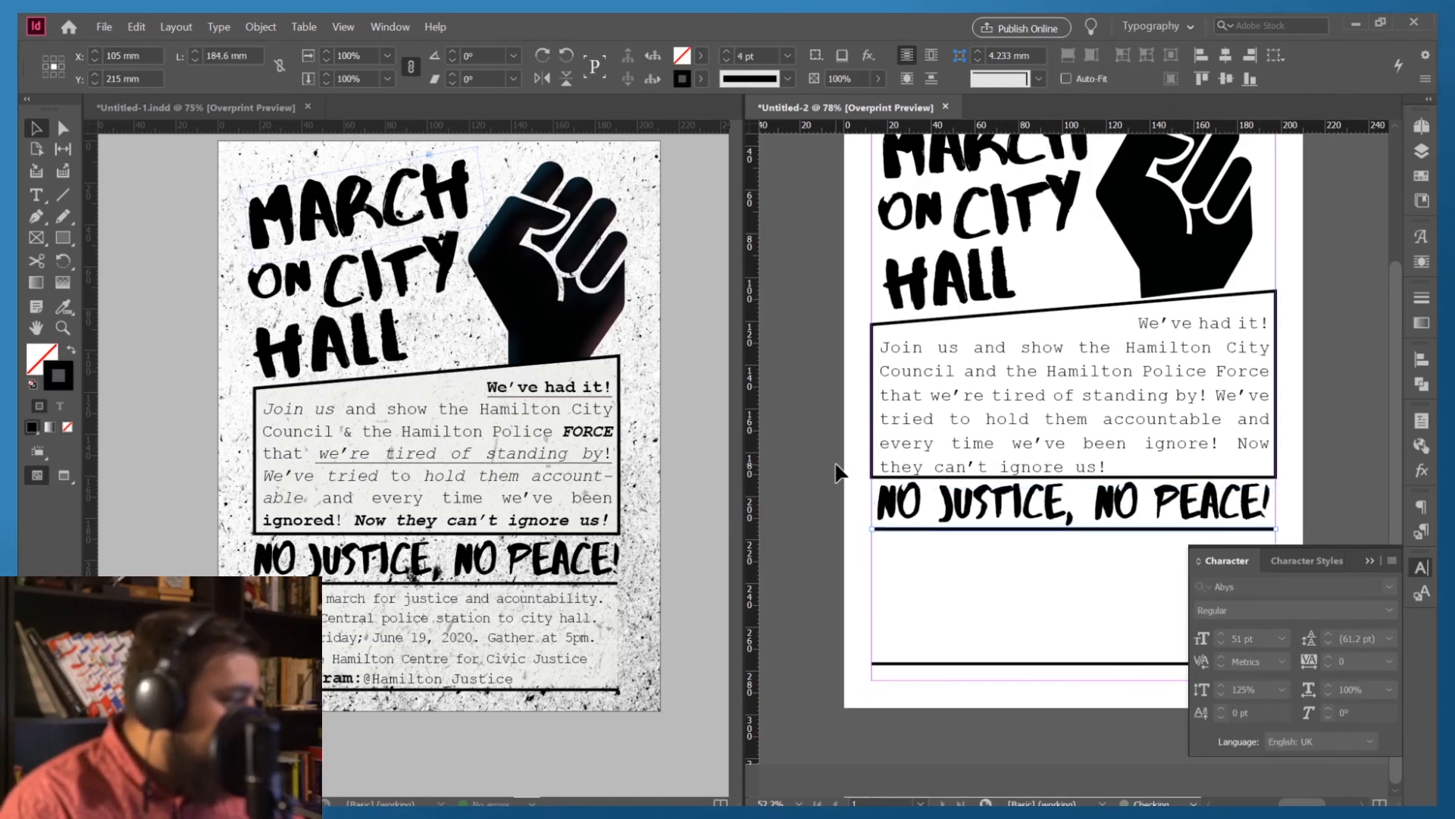
Move the lowest divider line on the poster down to Y 277.75 mm and deselect it
{"action": "left_click", "coordinate": [952, 670]}
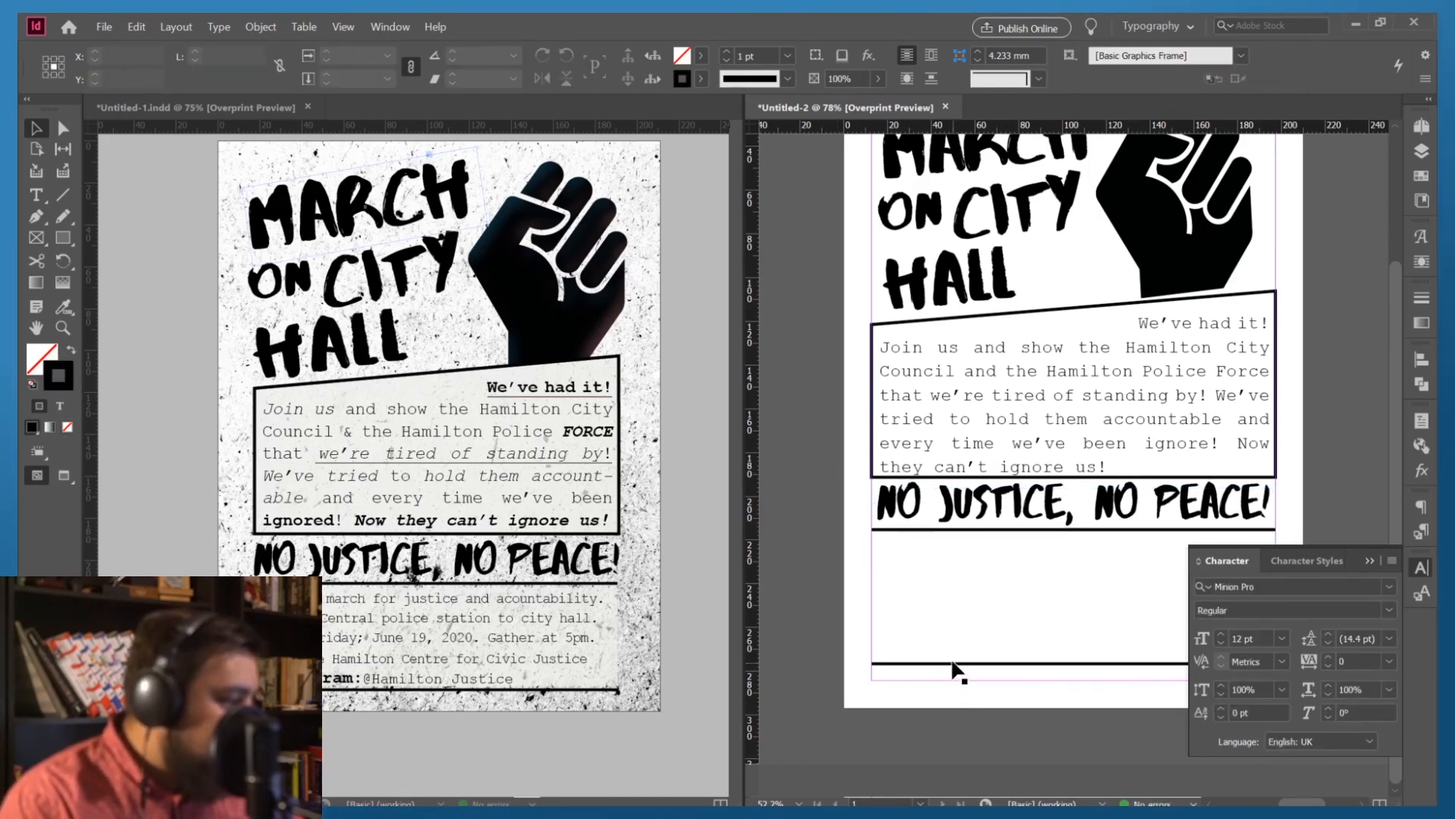
{"action": "left_click", "coordinate": [959, 667]}
{"action": "key", "text": "Down"}
{"action": "key", "text": "Down"}
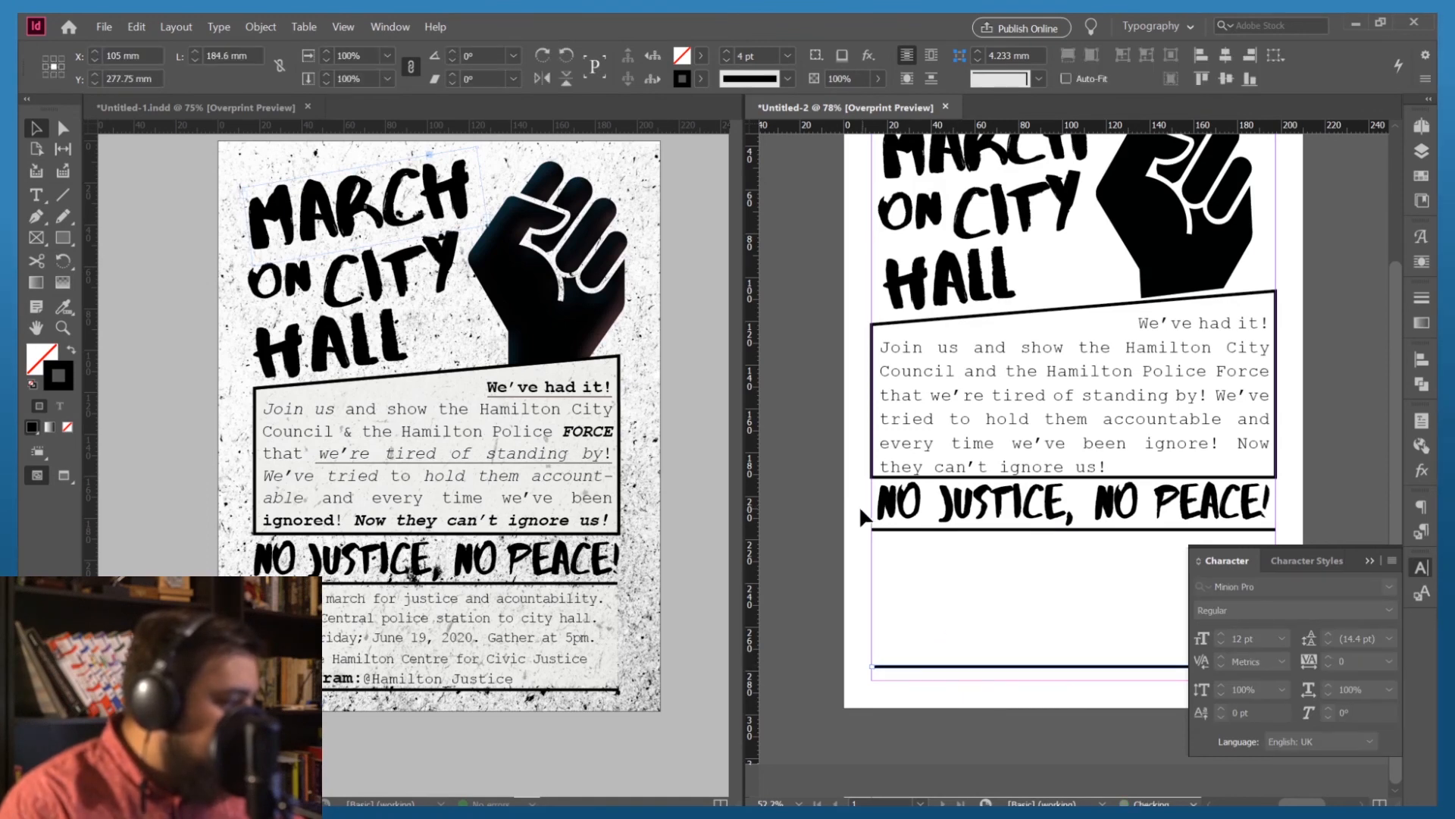
{"action": "left_click", "coordinate": [858, 504]}
Move the fist image down to Y 72.225 mm and set its rotation angle to 2°
{"action": "scroll", "coordinate": [891, 563], "scroll_direction": "up", "scroll_amount": 3}
{"action": "scroll", "coordinate": [895, 576], "scroll_direction": "down", "scroll_amount": 4}
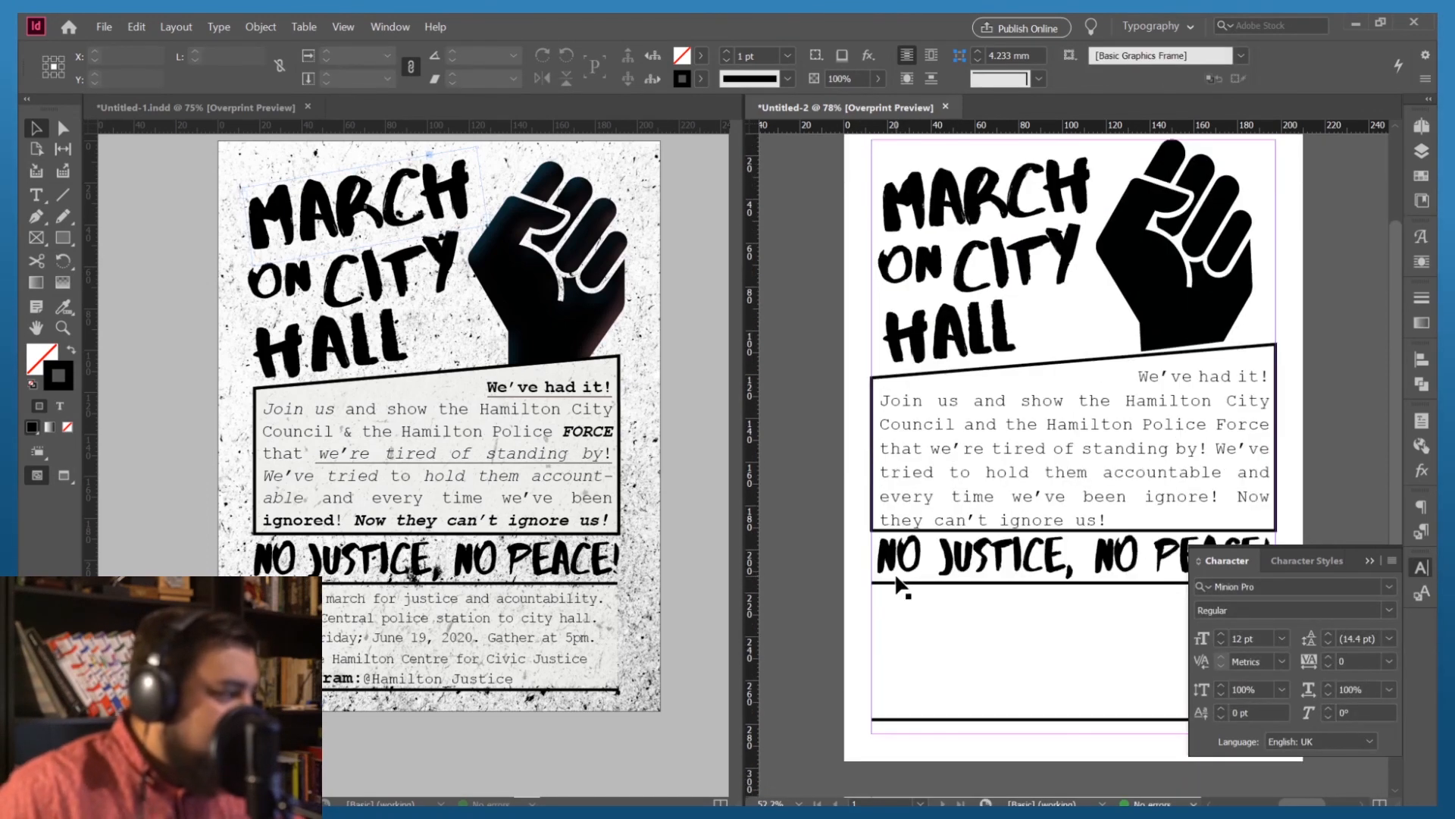
{"action": "scroll", "coordinate": [896, 576], "scroll_direction": "up", "scroll_amount": 1}
{"action": "scroll", "coordinate": [909, 589], "scroll_direction": "up", "scroll_amount": 2}
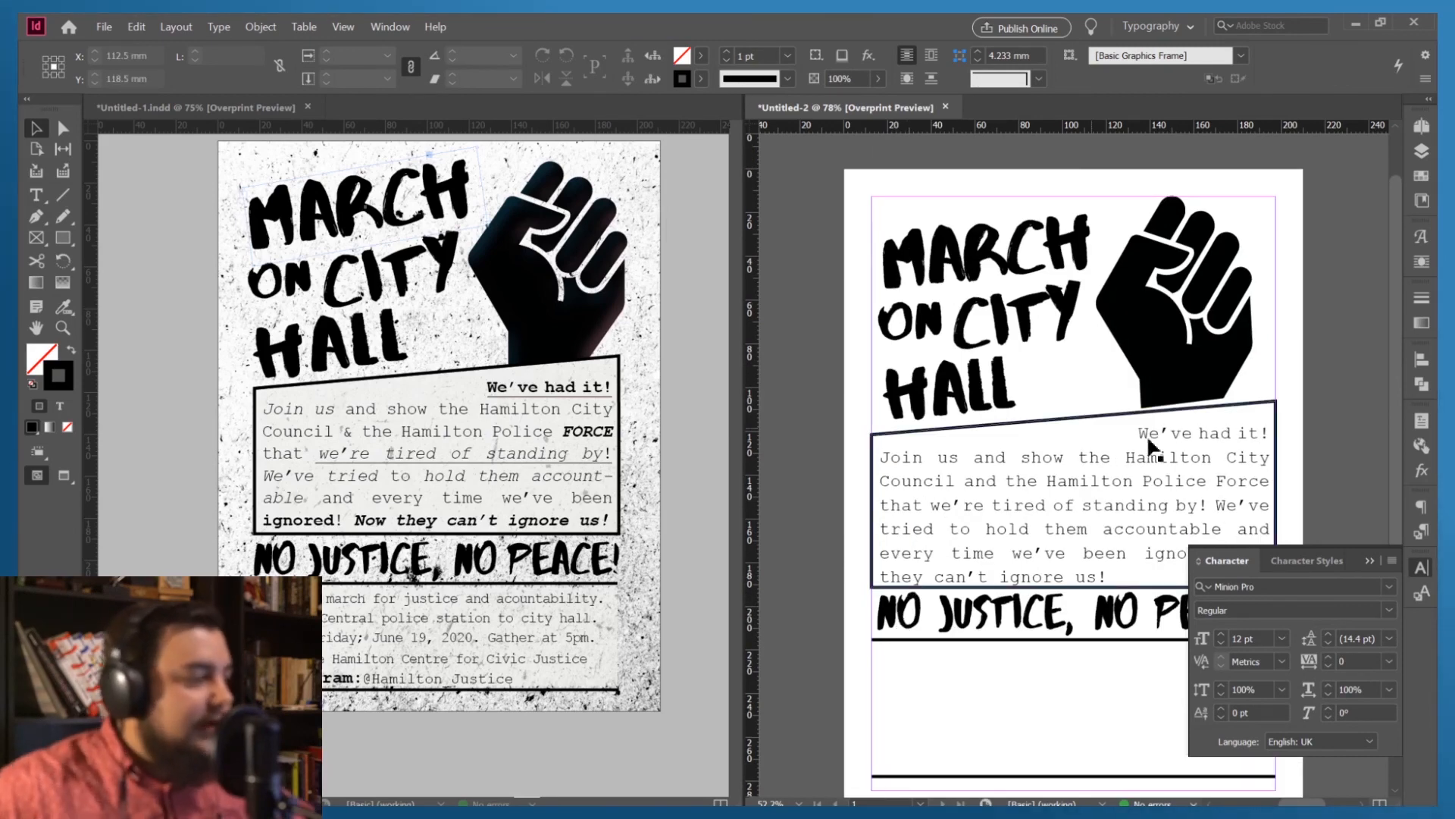
{"action": "left_click", "coordinate": [1156, 357]}
{"action": "left_click", "coordinate": [1176, 349]}
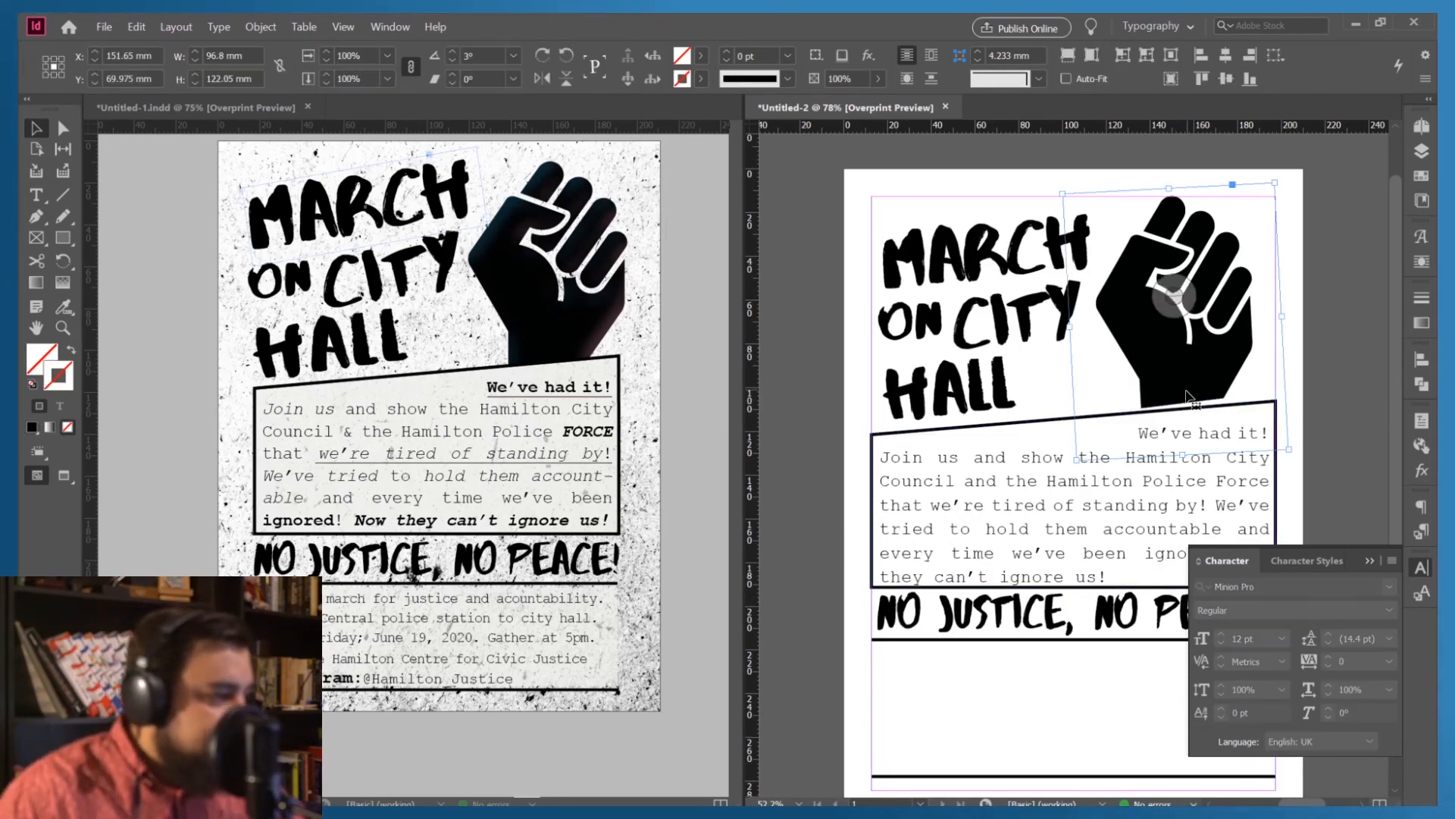
{"action": "key", "text": "Down"}
{"action": "key", "text": "Down"}
{"action": "key", "text": "Down"}
{"action": "key", "text": "Down"}
{"action": "key", "text": "Down"}
{"action": "key", "text": "Down"}
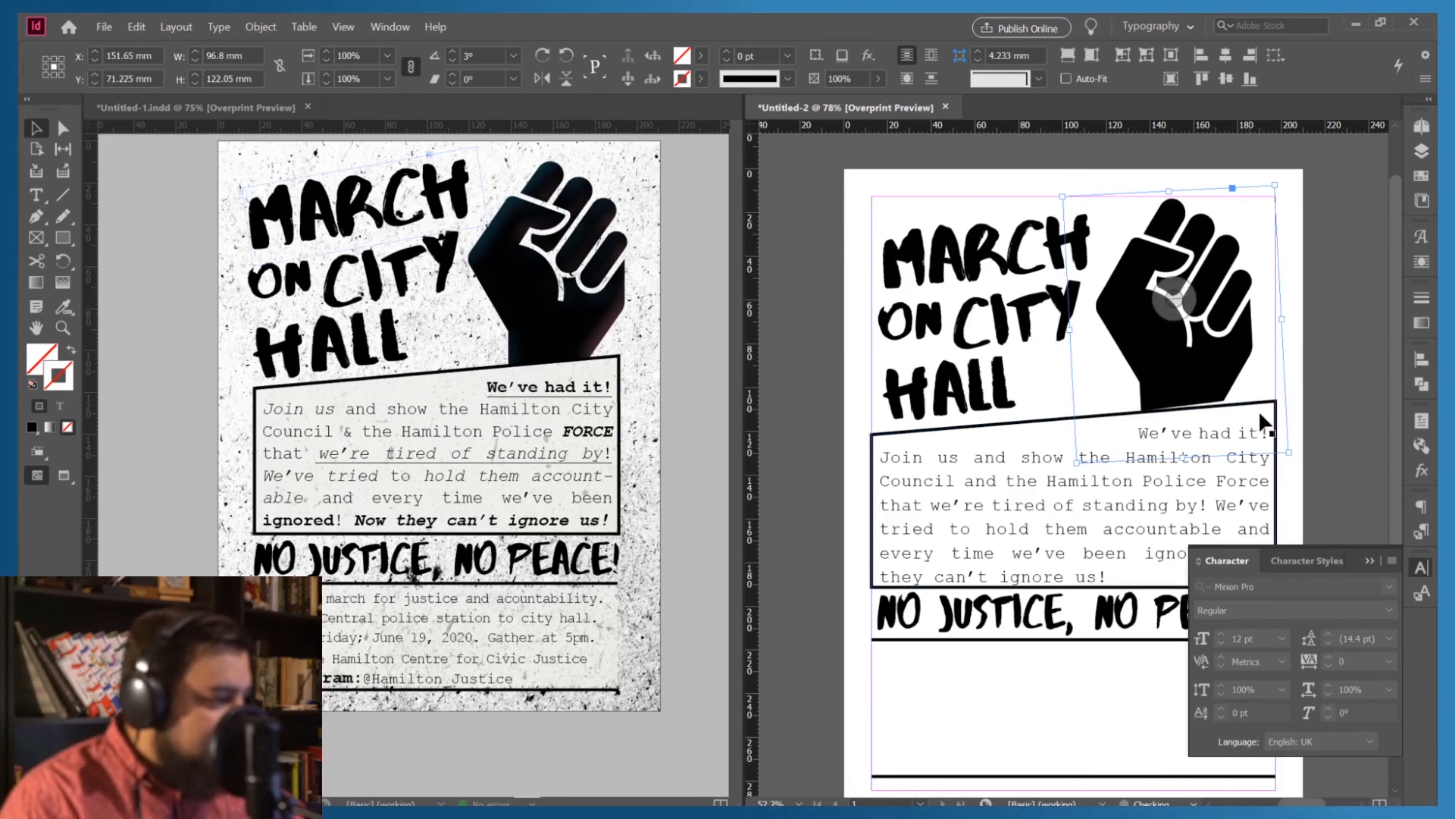
{"action": "key", "text": "Up"}
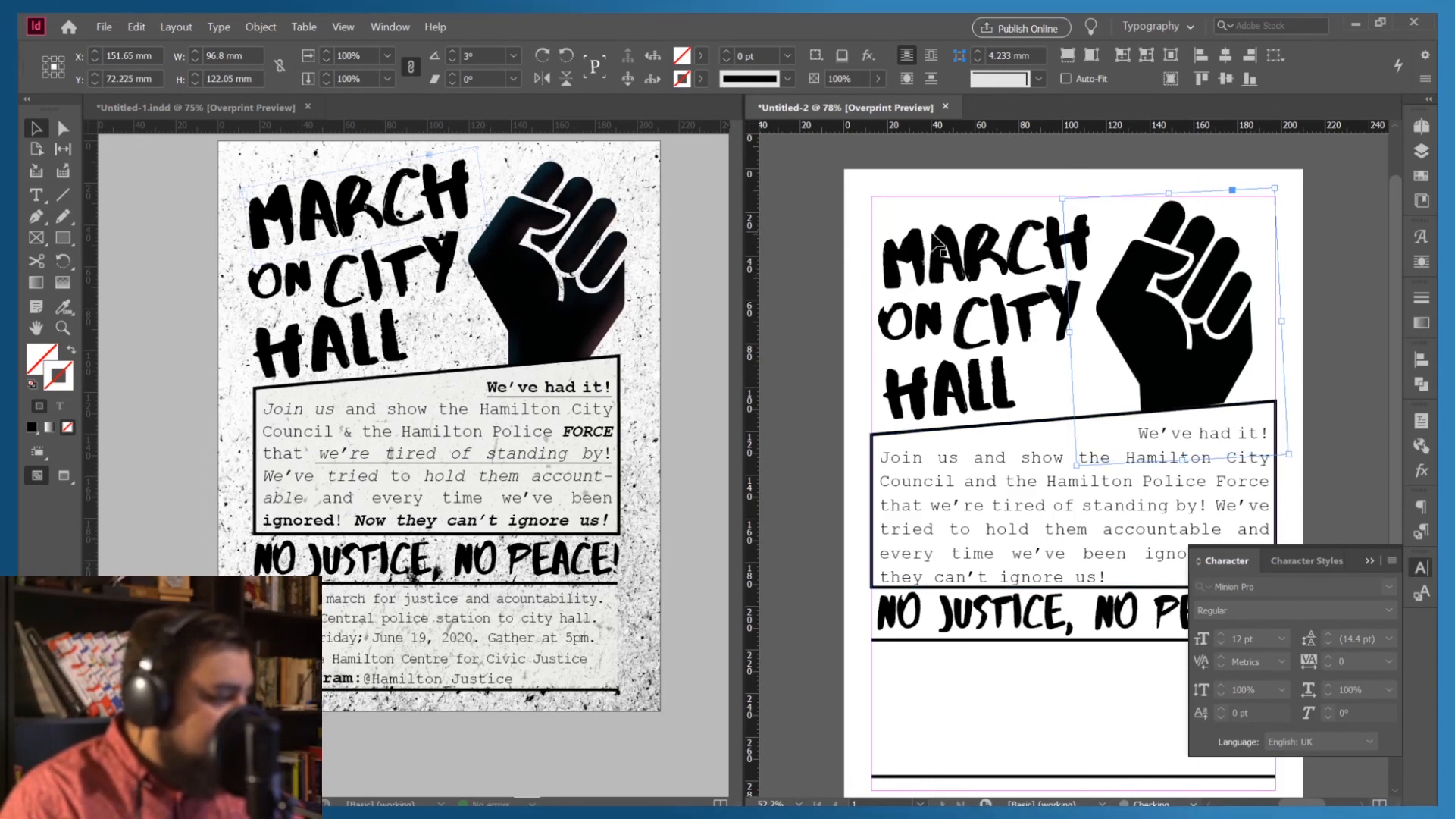
{"action": "left_click", "coordinate": [451, 62]}
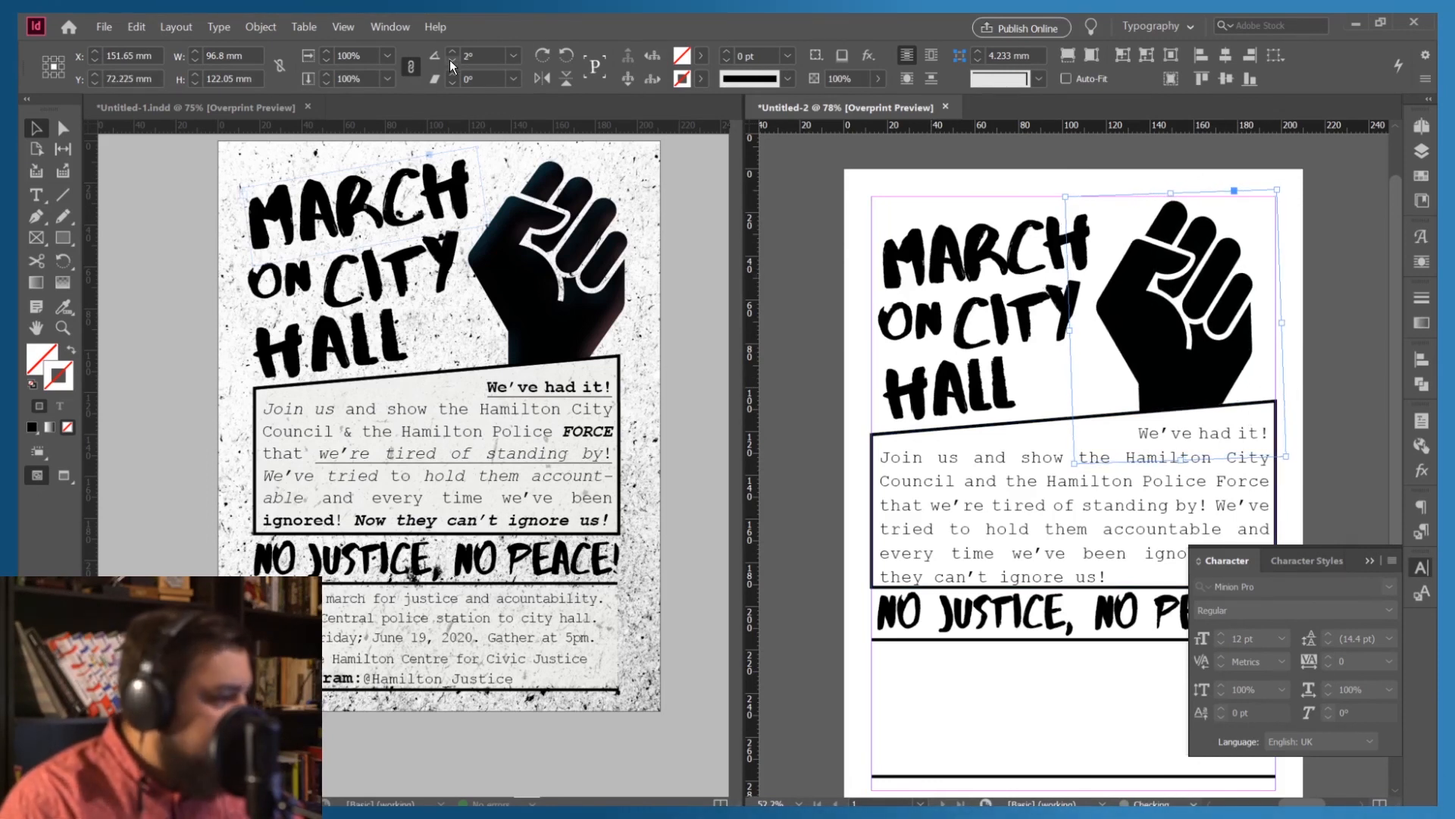
{"action": "left_click", "coordinate": [811, 234]}
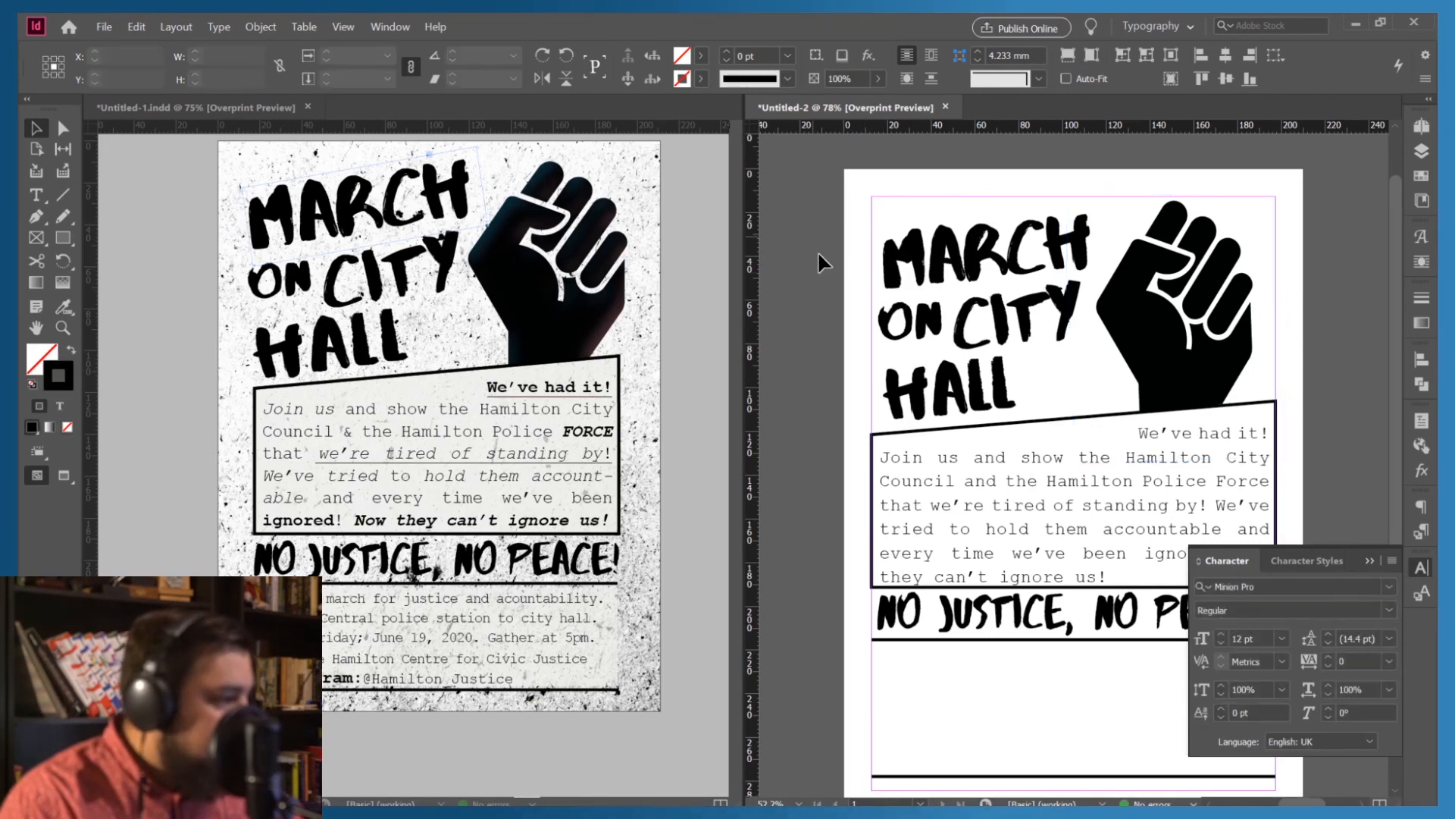
Nudge the fist image left to about X 151 mm and slightly down to Y 72.475 mm
{"action": "left_click", "coordinate": [1245, 351]}
{"action": "key", "text": "Left"}
{"action": "key", "text": "Left"}
{"action": "key", "text": "Left"}
{"action": "key", "text": "Left"}
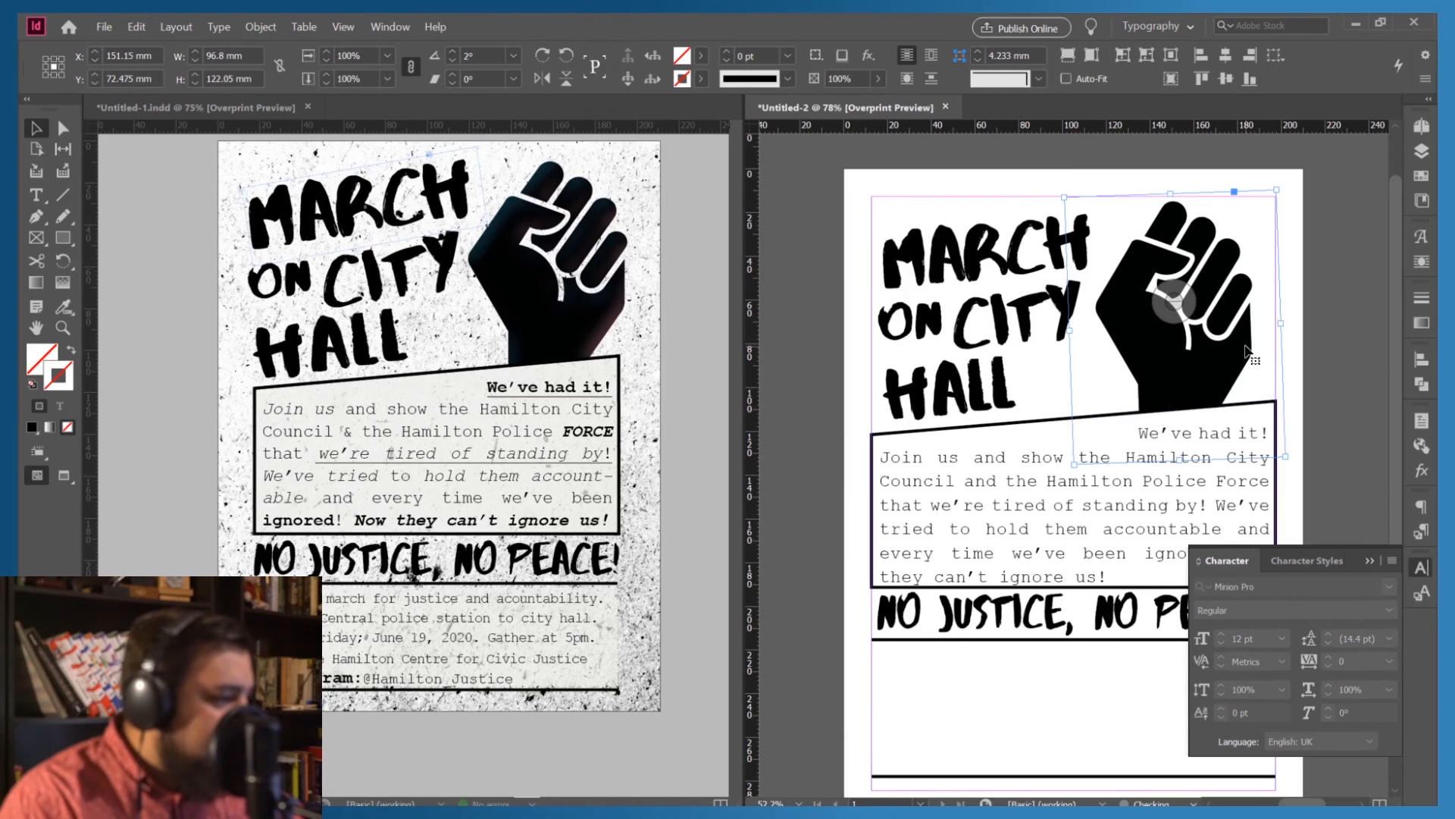
{"action": "left_click", "coordinate": [1296, 297]}
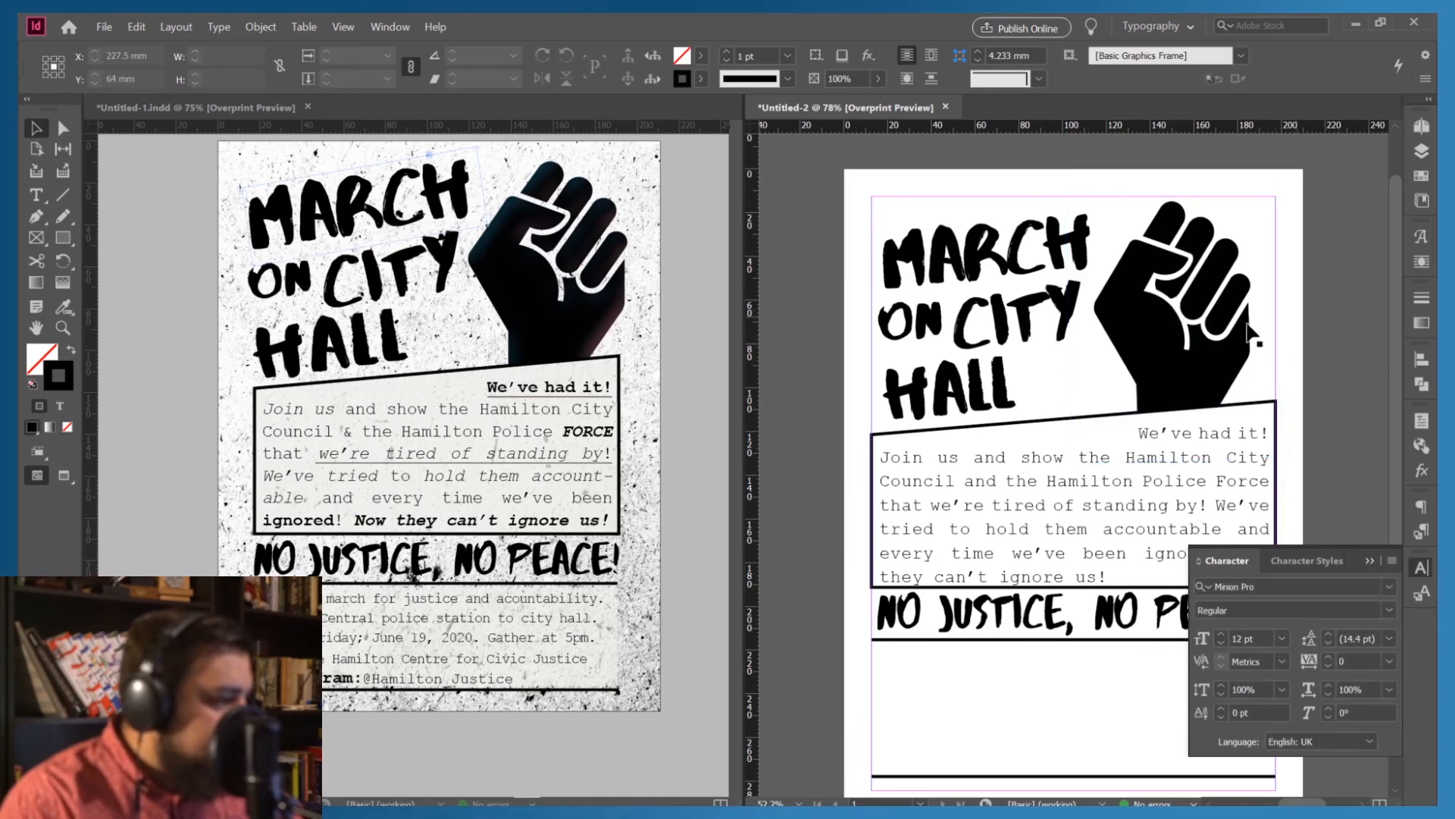
Nudge the title words "HALL" and "ON" slightly right, and move "MARCH" right to X 74.041 mm
{"action": "left_click", "coordinate": [988, 400]}
{"action": "left_click", "coordinate": [1029, 294]}
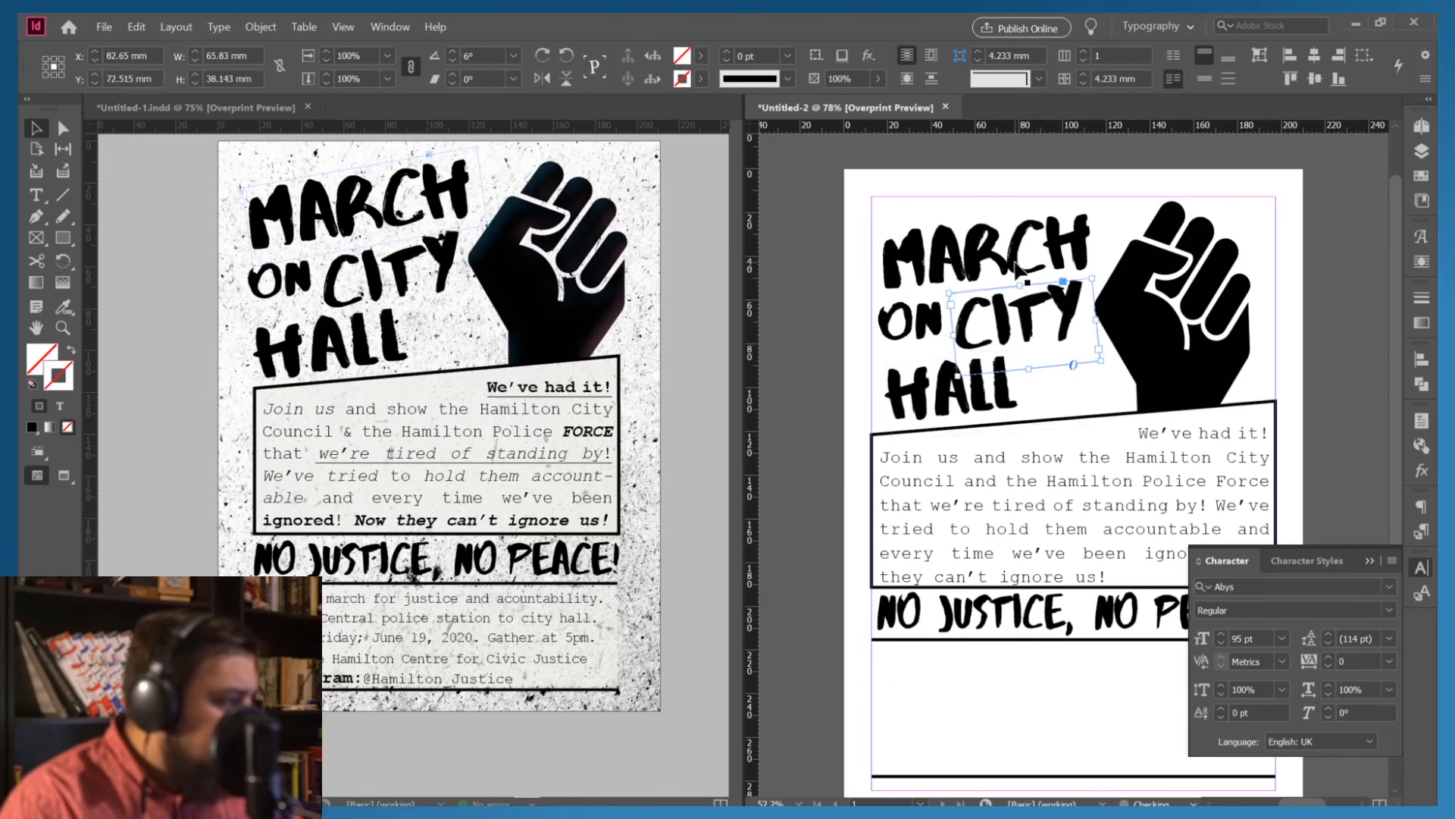
{"action": "left_click", "coordinate": [1009, 270]}
{"action": "left_click", "coordinate": [911, 313]}
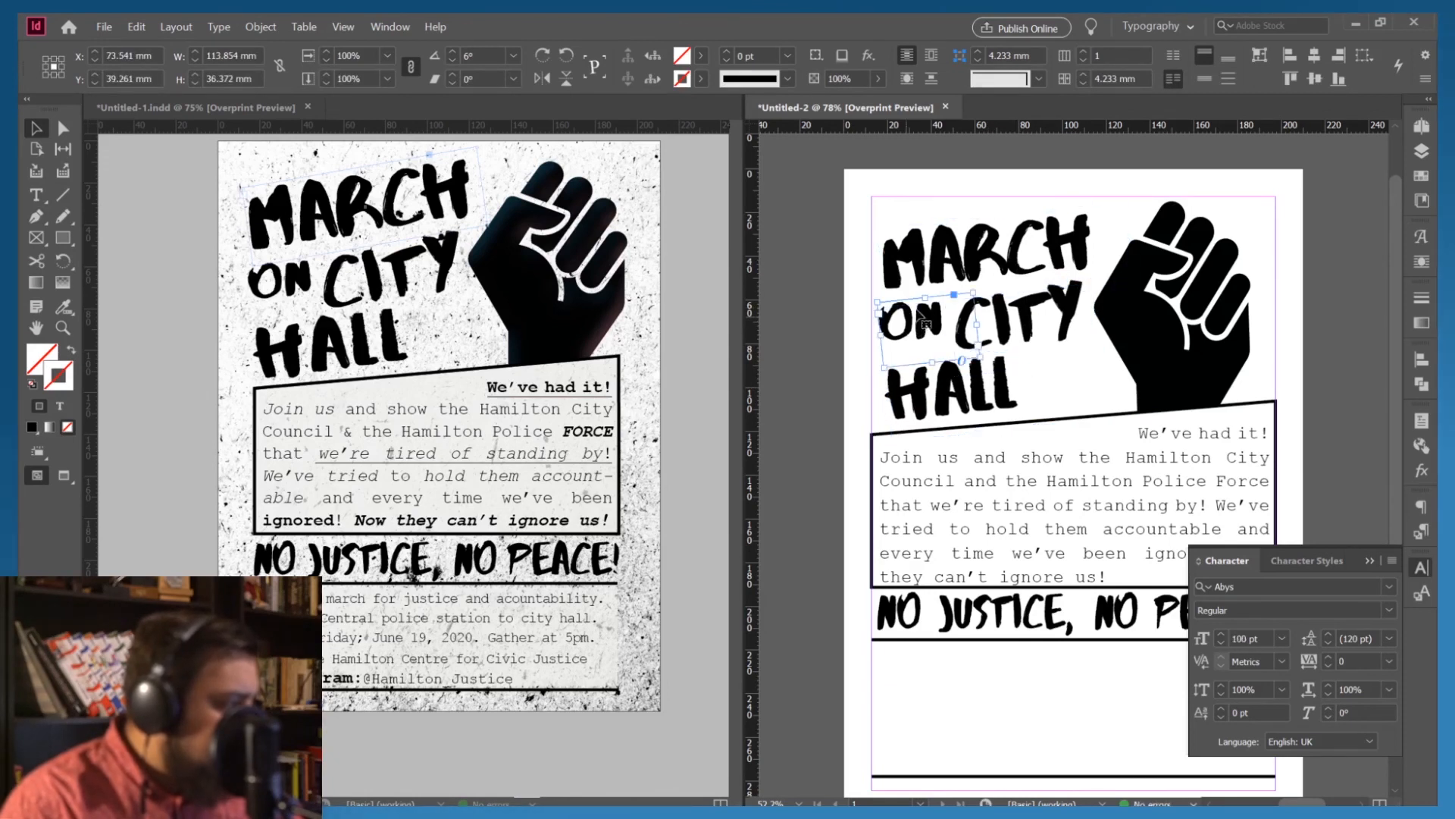
{"action": "key", "text": "Right"}
{"action": "key", "text": "Right"}
{"action": "key", "text": "Right"}
{"action": "left_click", "coordinate": [974, 245]}
{"action": "key", "text": "Right"}
{"action": "key", "text": "Right"}
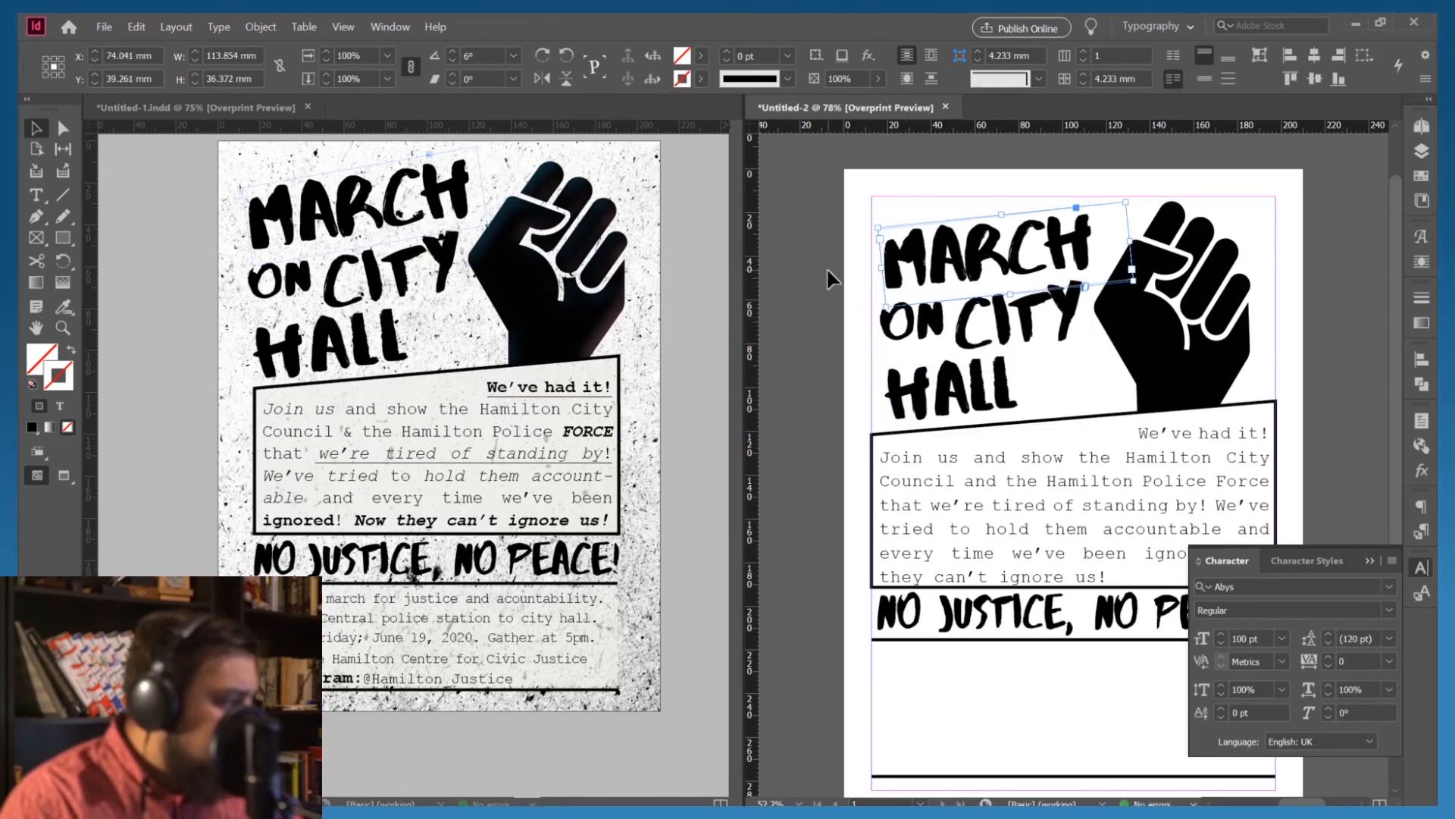
{"action": "left_click", "coordinate": [826, 267]}
Collapse the floating character settings and review the whole poster layout against the reference
{"action": "scroll", "coordinate": [930, 390], "scroll_direction": "down", "scroll_amount": 3}
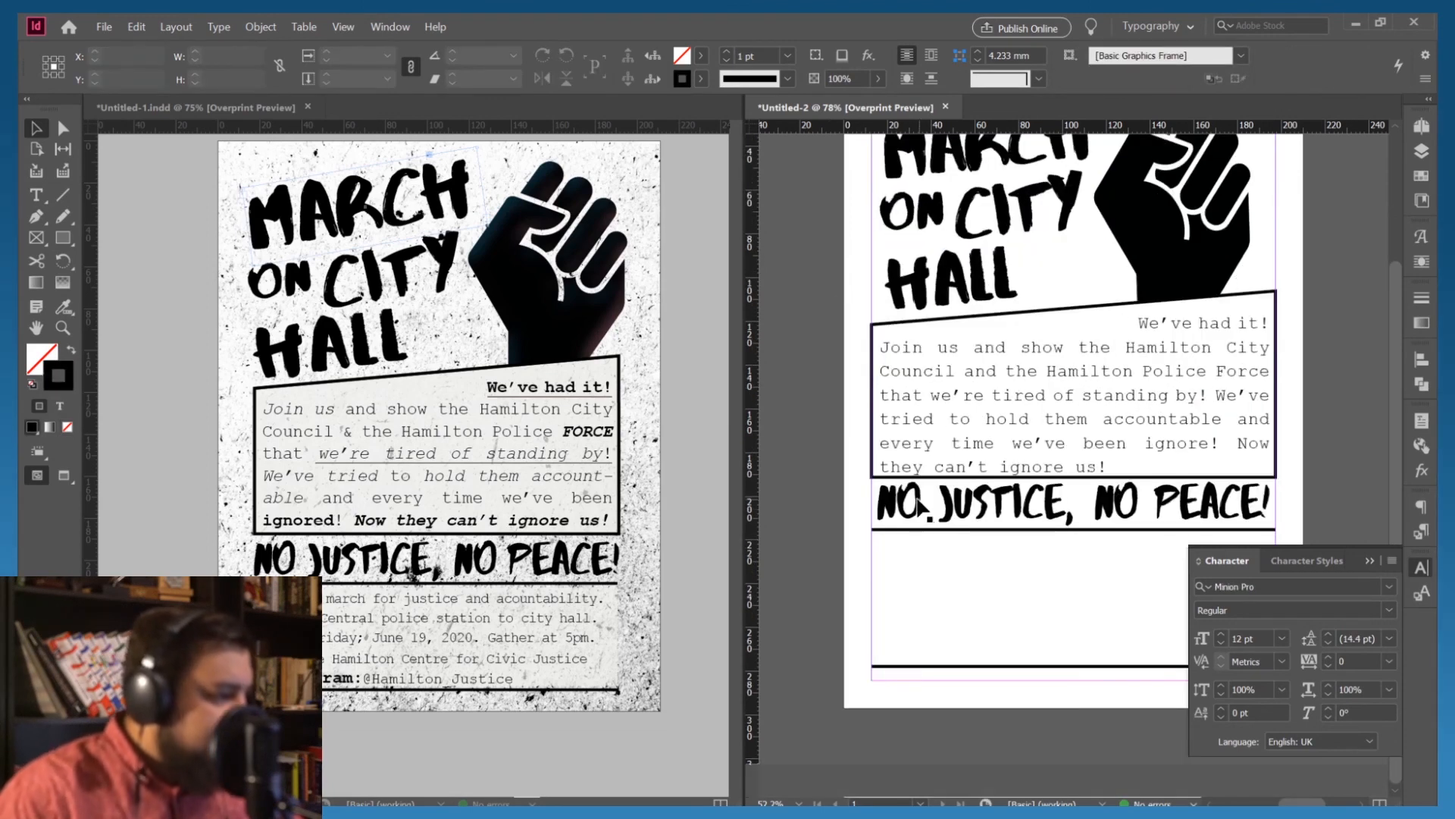
{"action": "left_click", "coordinate": [1369, 560]}
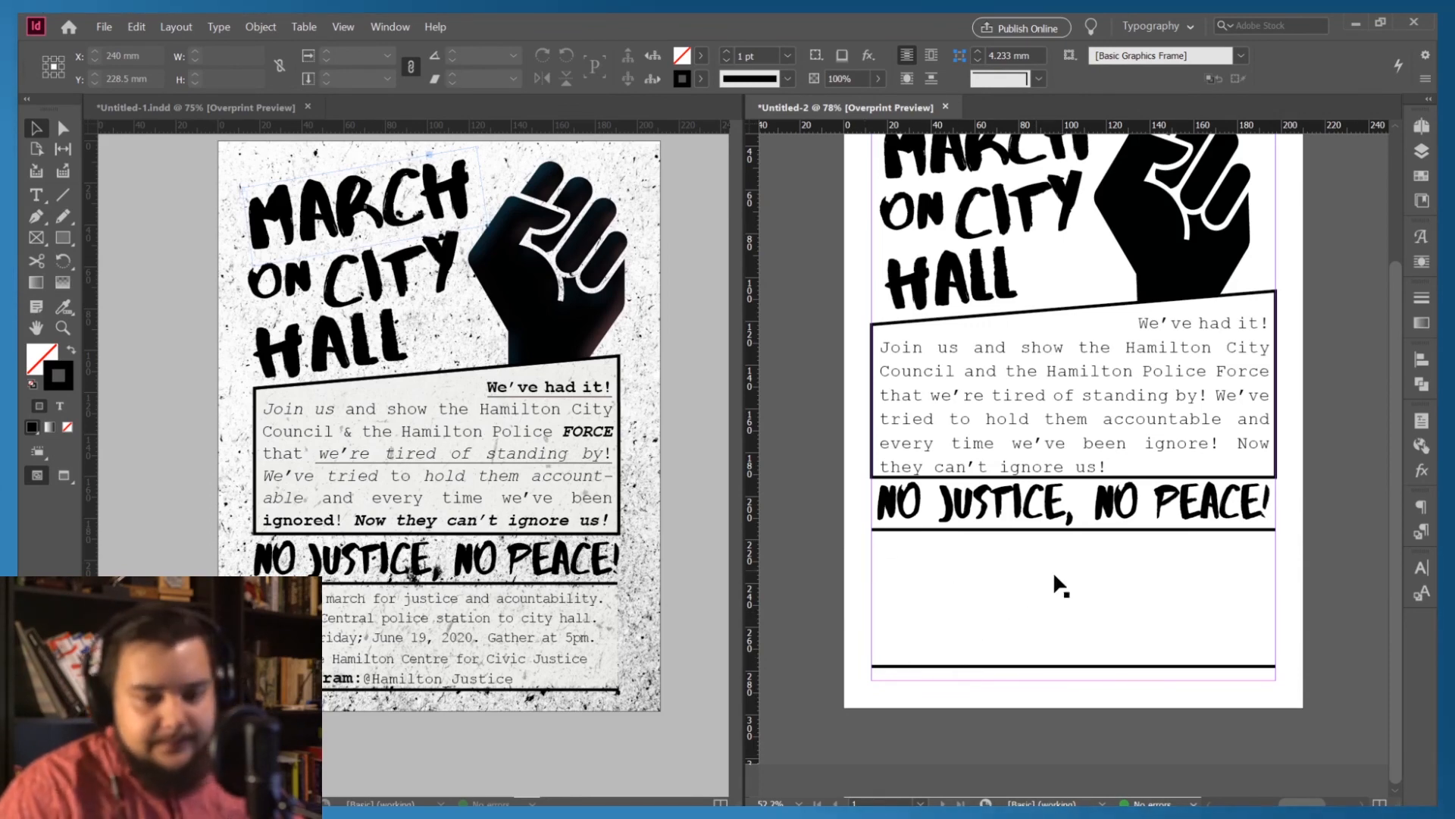
{"action": "scroll", "coordinate": [1045, 599], "scroll_direction": "up", "scroll_amount": 3}
{"action": "scroll", "coordinate": [1049, 602], "scroll_direction": "up", "scroll_amount": 1}
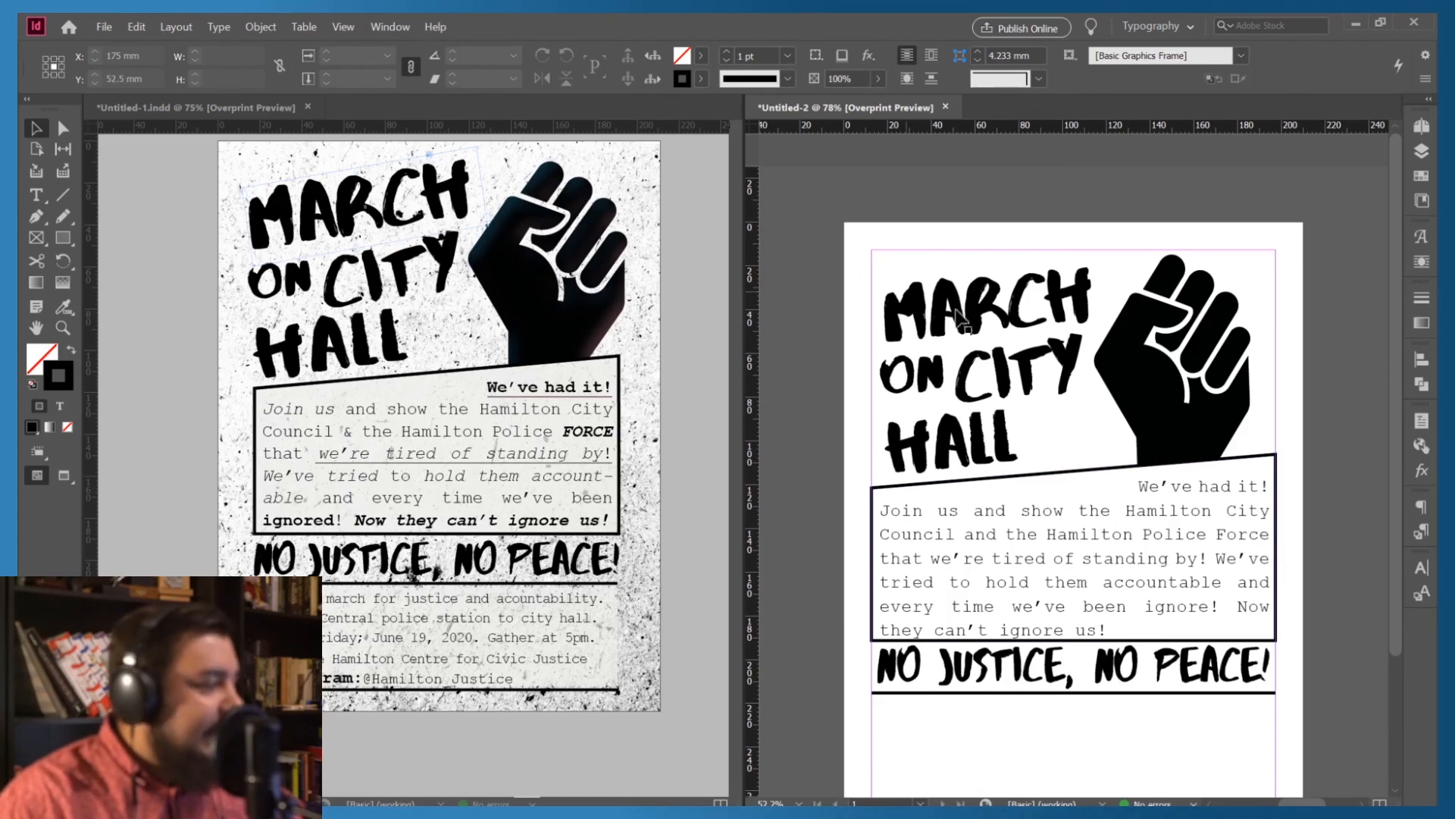
{"action": "scroll", "coordinate": [1040, 564], "scroll_direction": "down", "scroll_amount": 1}
{"action": "scroll", "coordinate": [1038, 552], "scroll_direction": "down", "scroll_amount": 1}
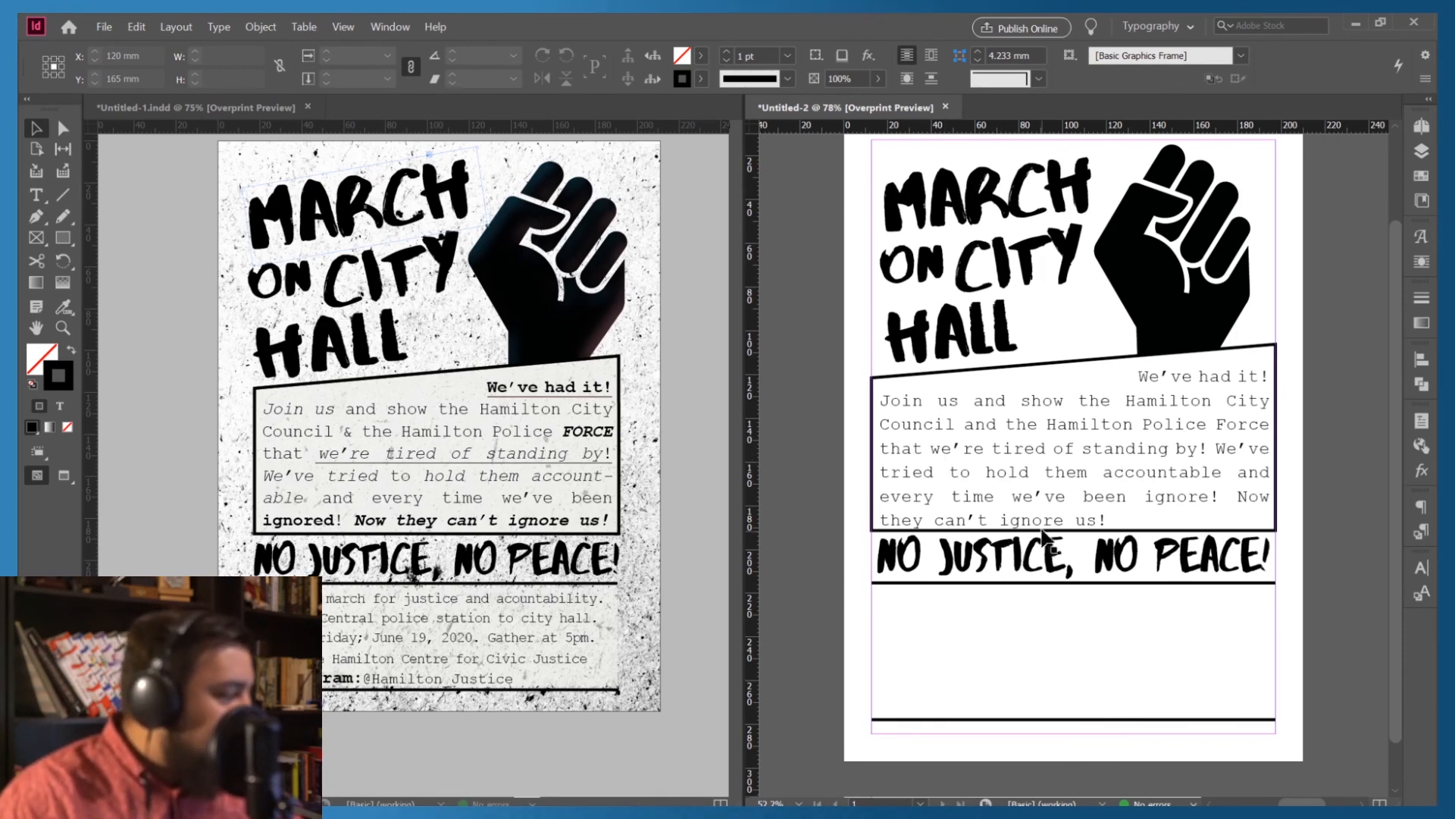
Draw a frame about 183 × 56 mm between the two lower divider lines and make it ready for text entry
{"action": "scroll", "coordinate": [1042, 540], "scroll_direction": "down", "scroll_amount": 1}
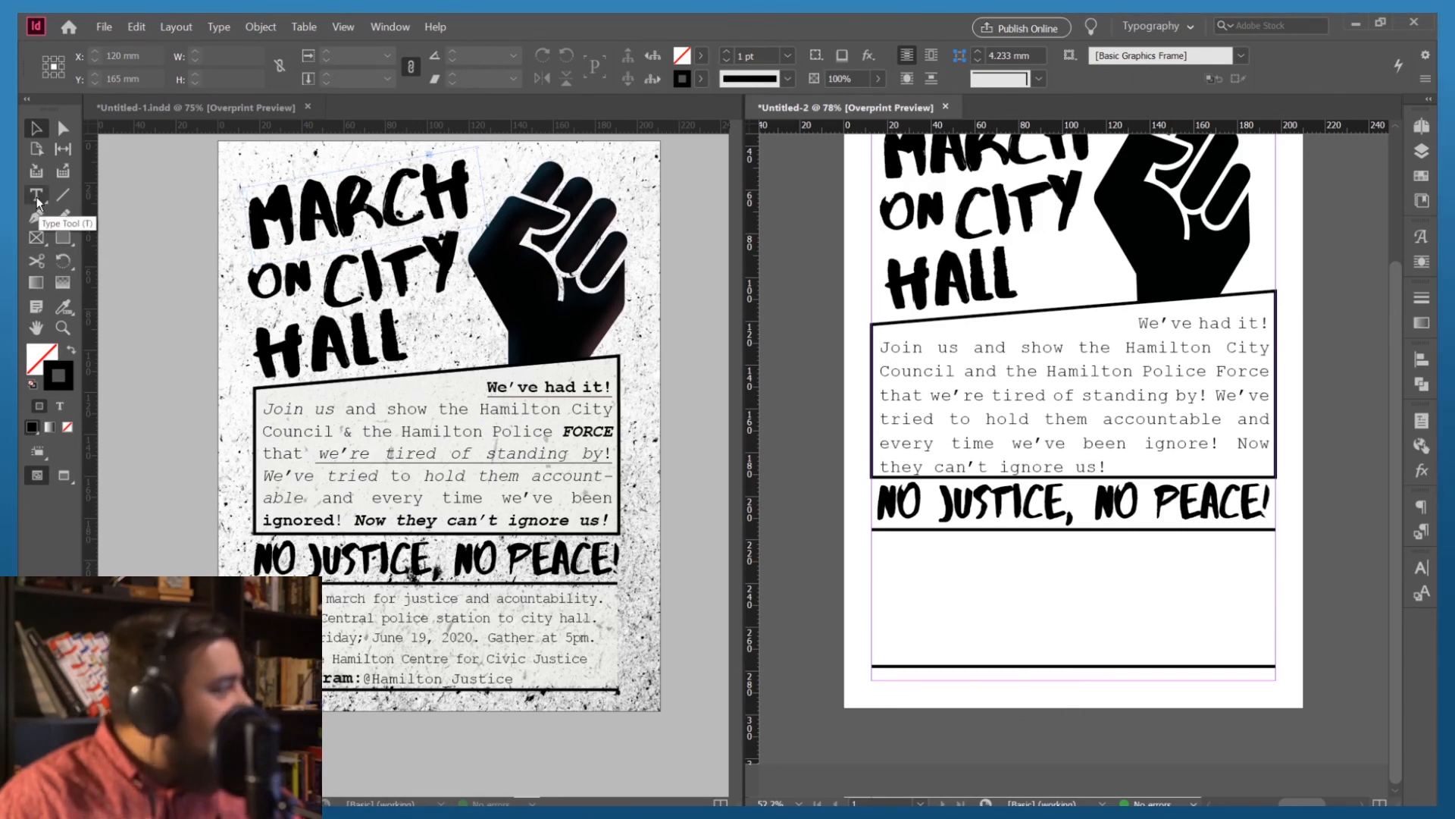
{"action": "left_click", "coordinate": [36, 237]}
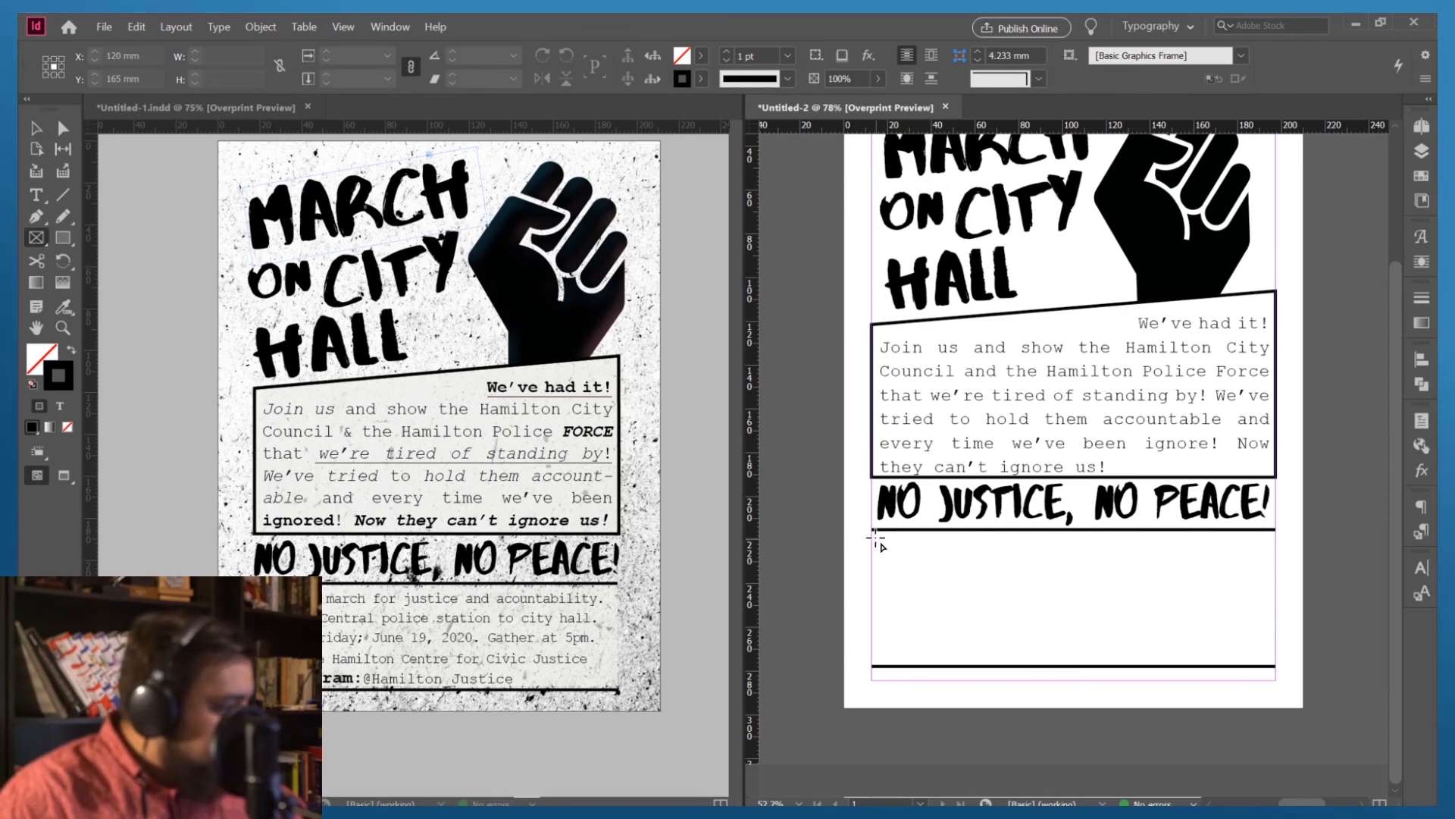
{"action": "left_click_drag", "start_coordinate": [874, 535], "coordinate": [1274, 658]}
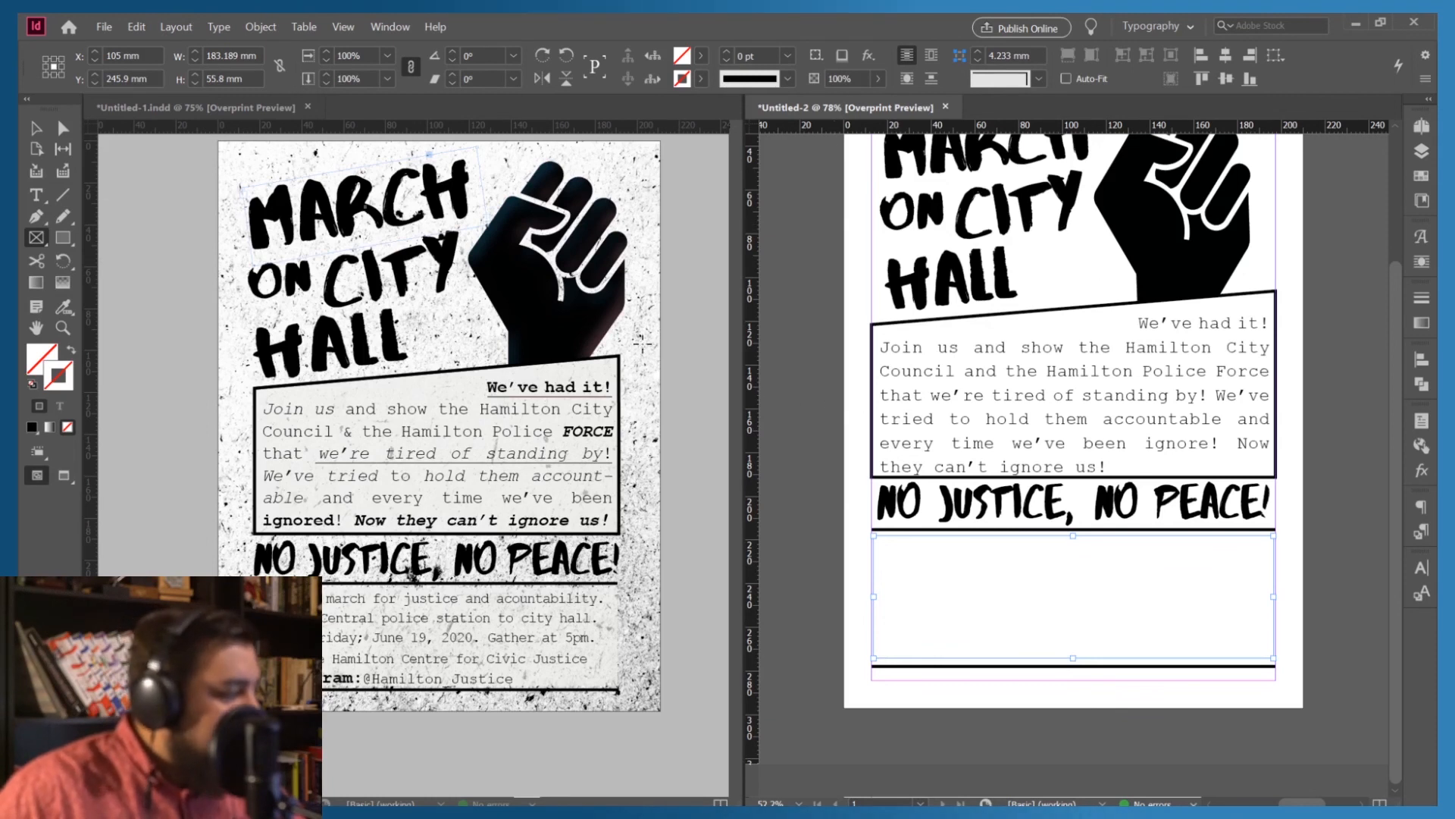
{"action": "left_click", "coordinate": [28, 196]}
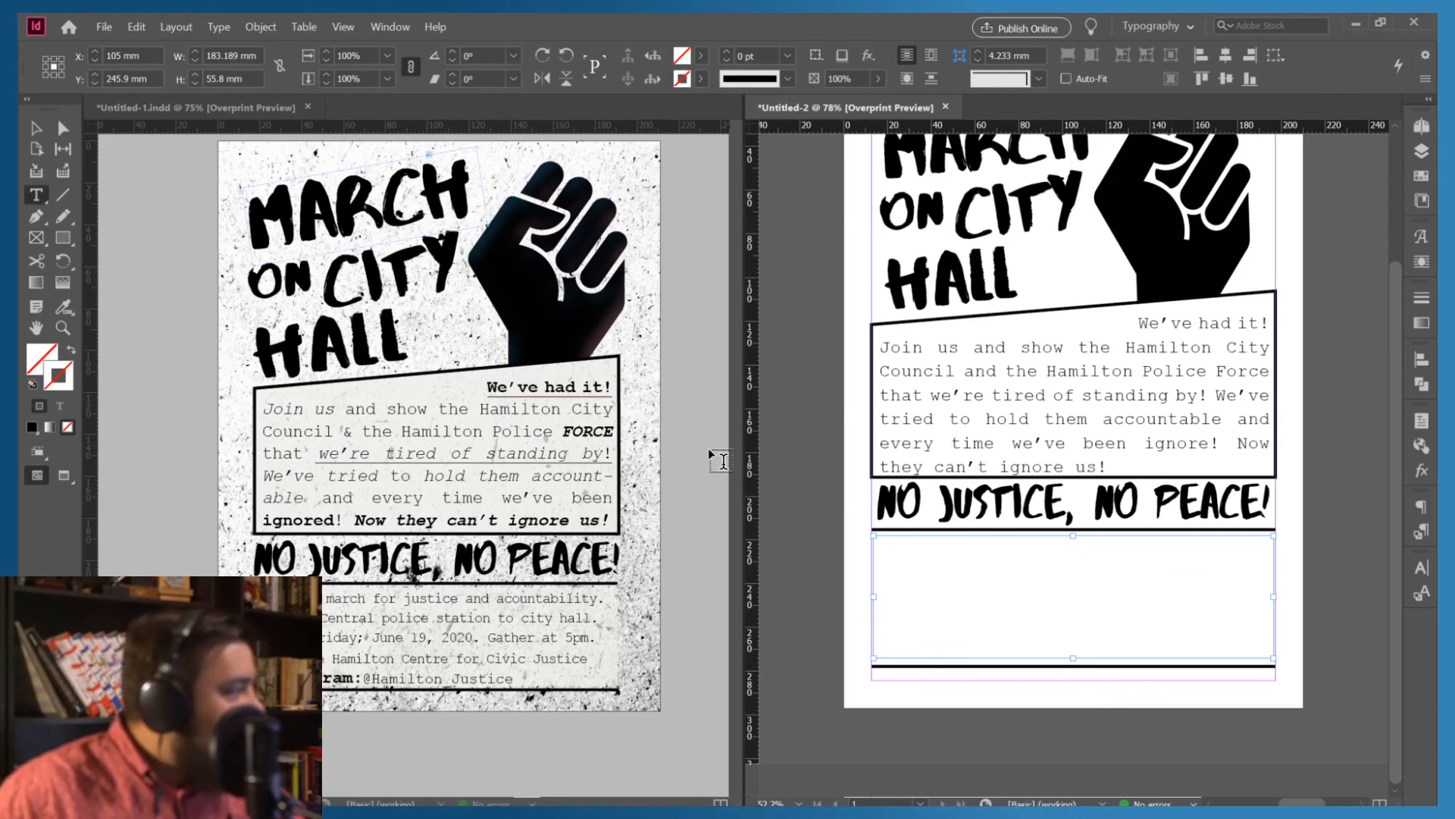
{"action": "left_click", "coordinate": [921, 589]}
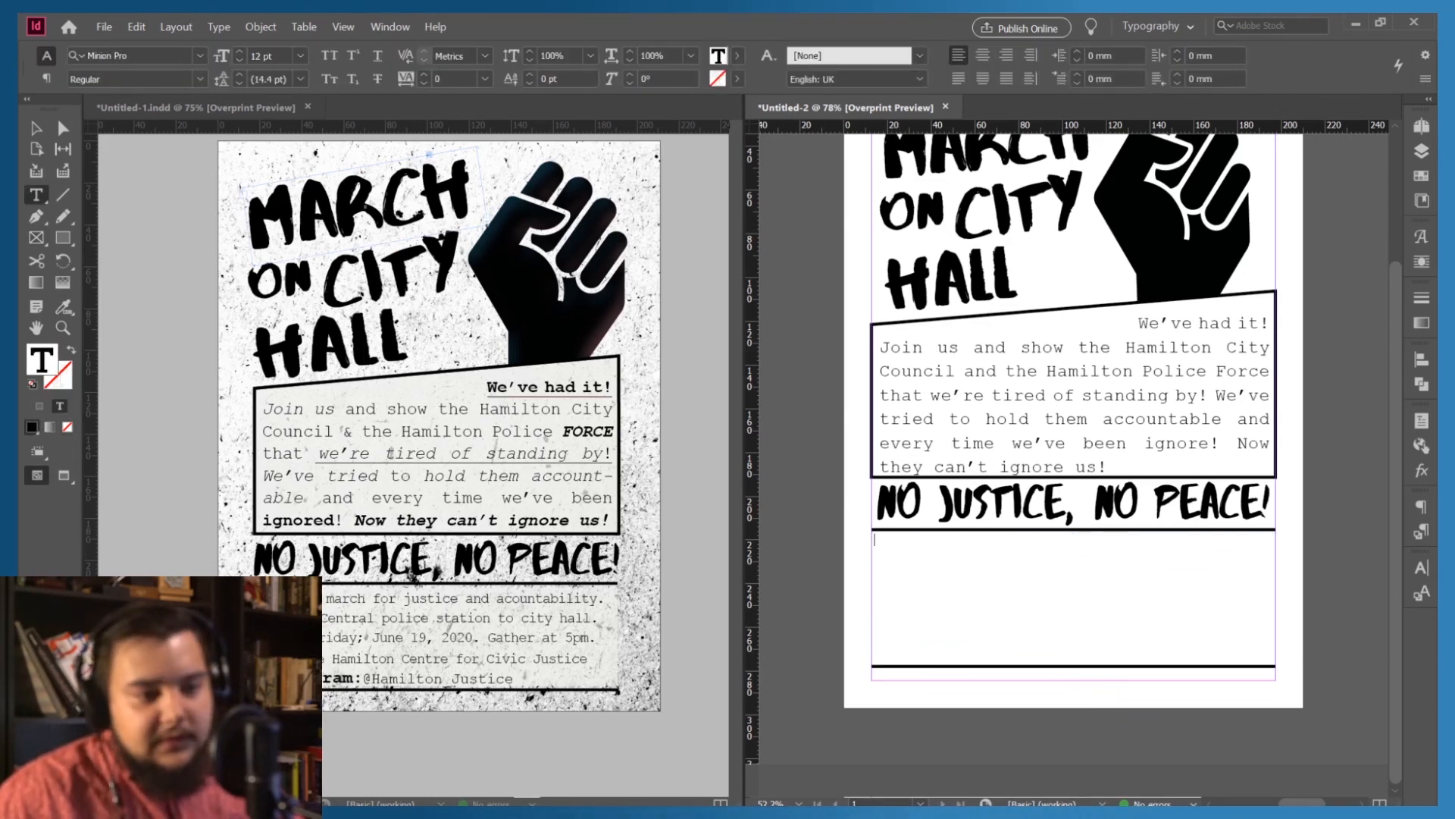
Copy the What, Where, When, Who and Instagram lines from Poster Text.docx in Word and paste them into the new InDesign frame
{"action": "key", "text": "alt+Tab"}
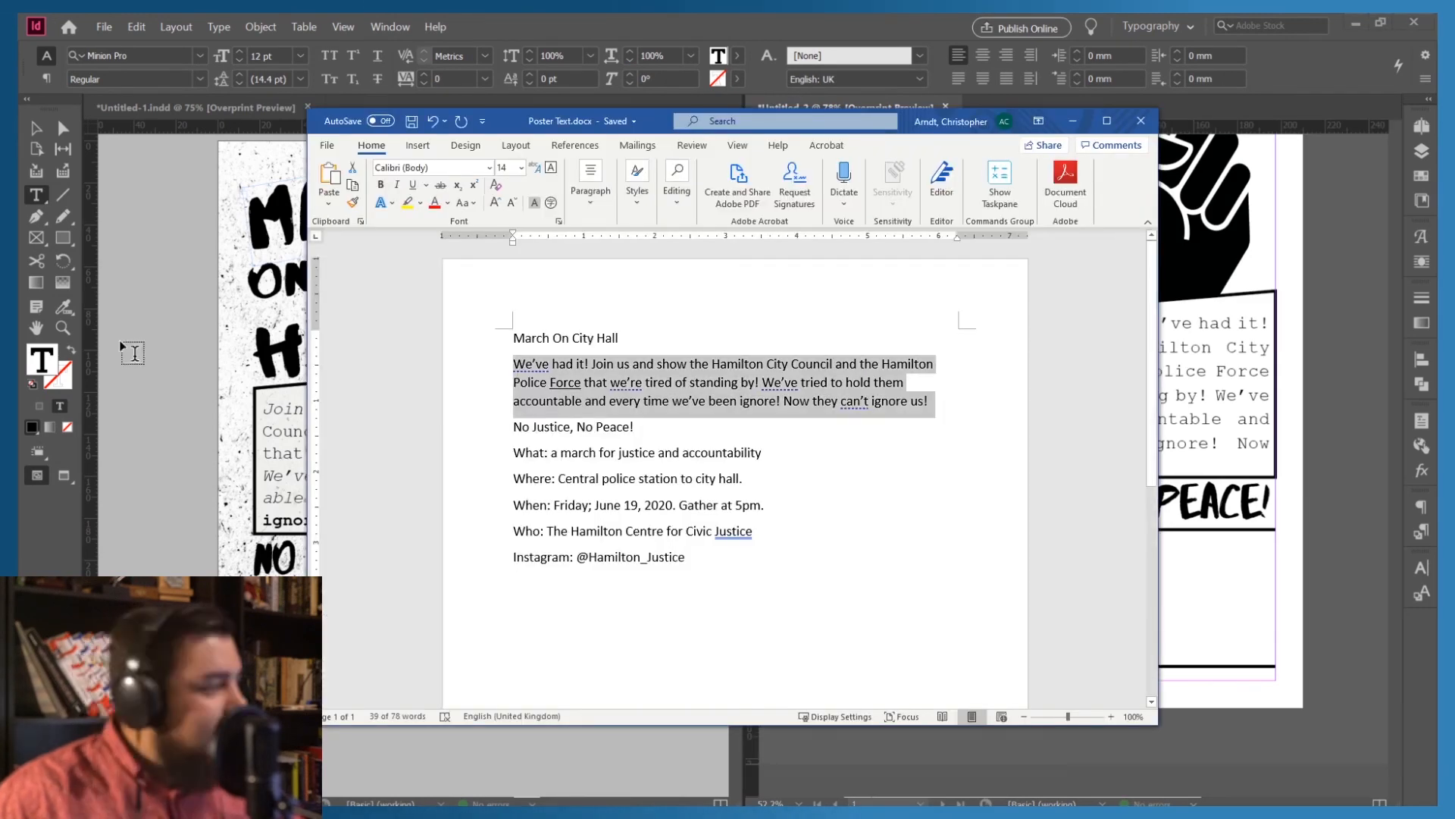
{"action": "left_click", "coordinate": [684, 475]}
{"action": "left_click_drag", "start_coordinate": [712, 563], "coordinate": [494, 460]}
{"action": "key", "text": "ctrl+c"}
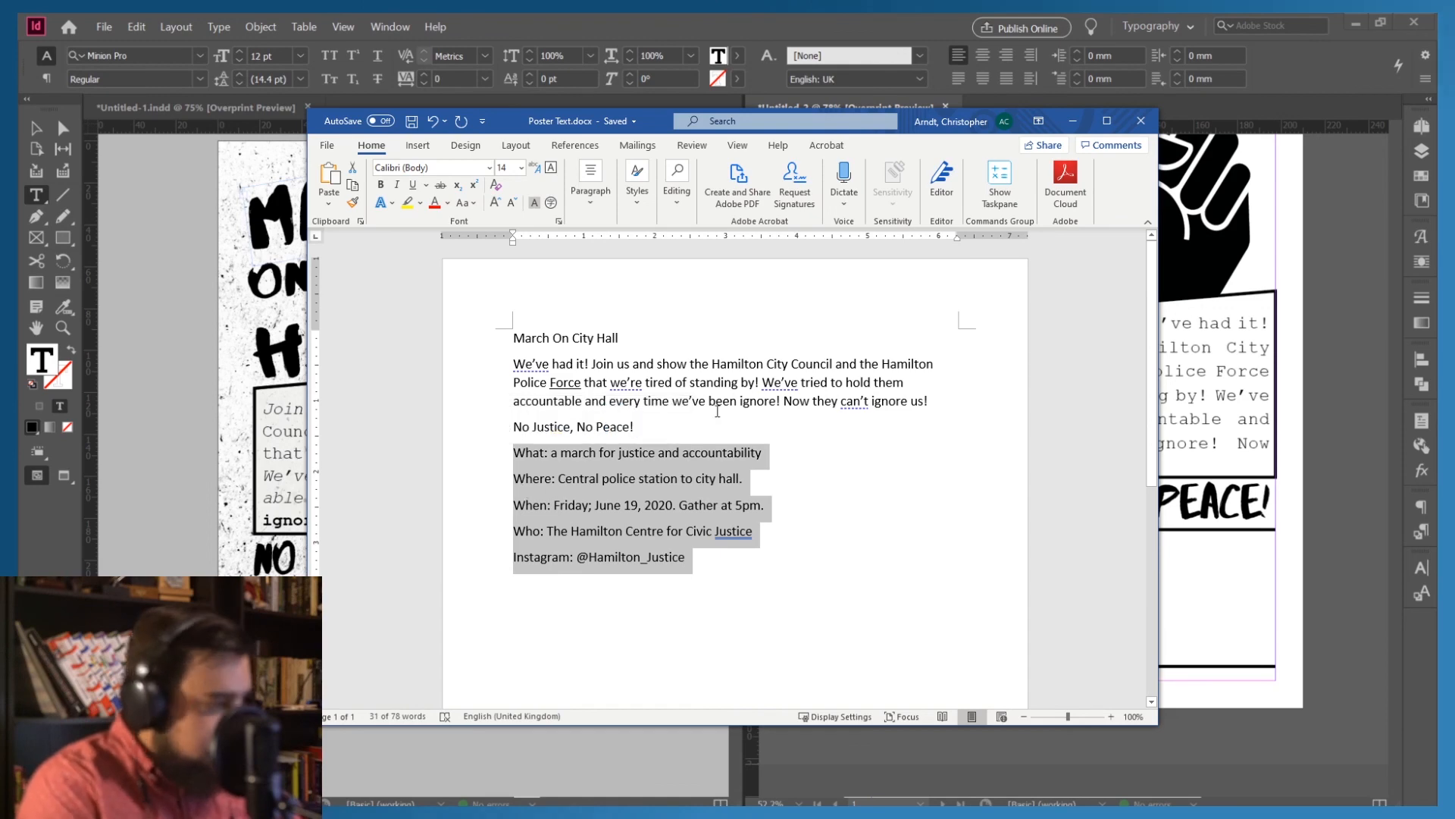
{"action": "left_click", "coordinate": [1072, 121]}
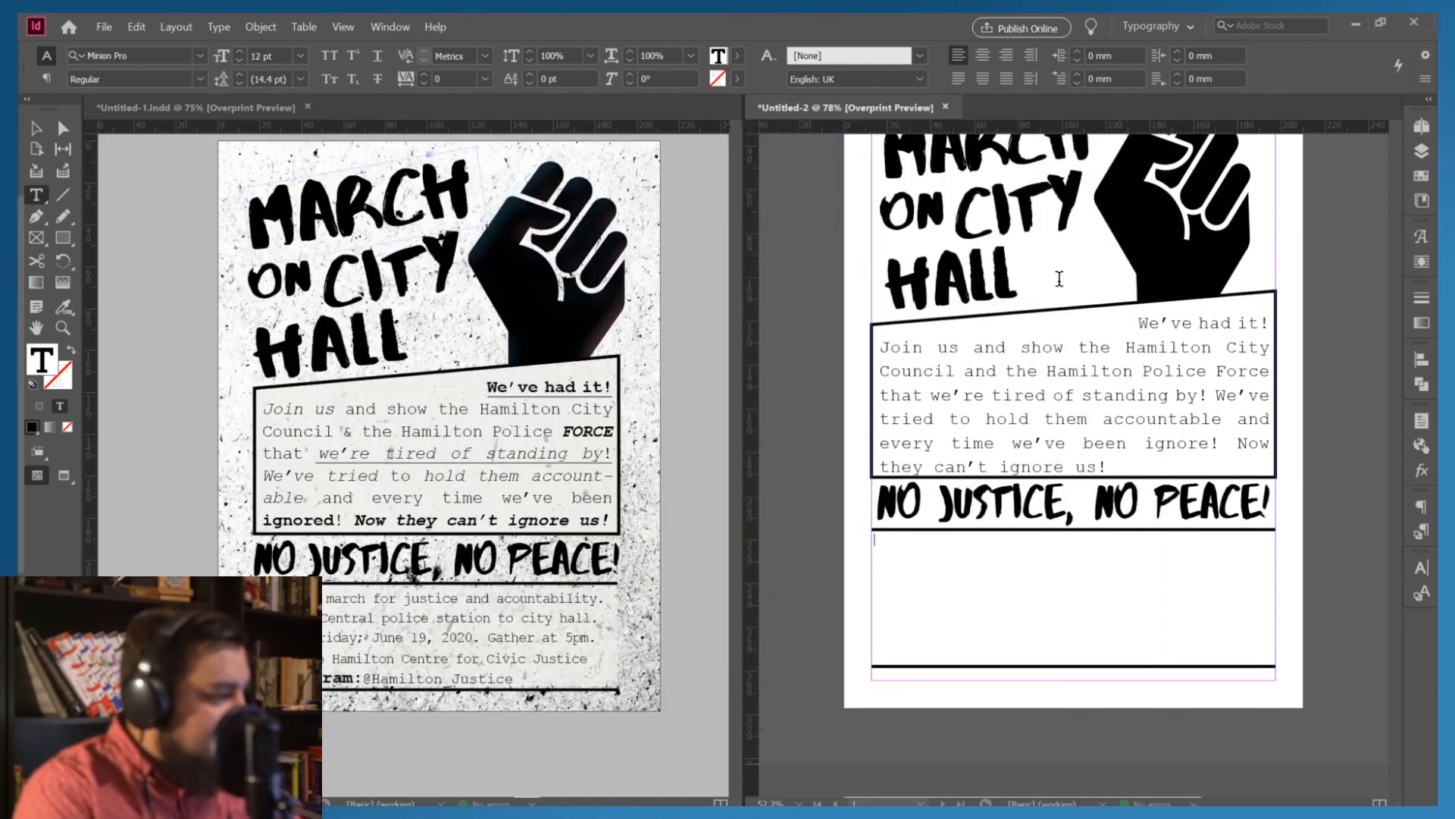
{"action": "left_click", "coordinate": [979, 564]}
{"action": "key", "text": "ctrl+v"}
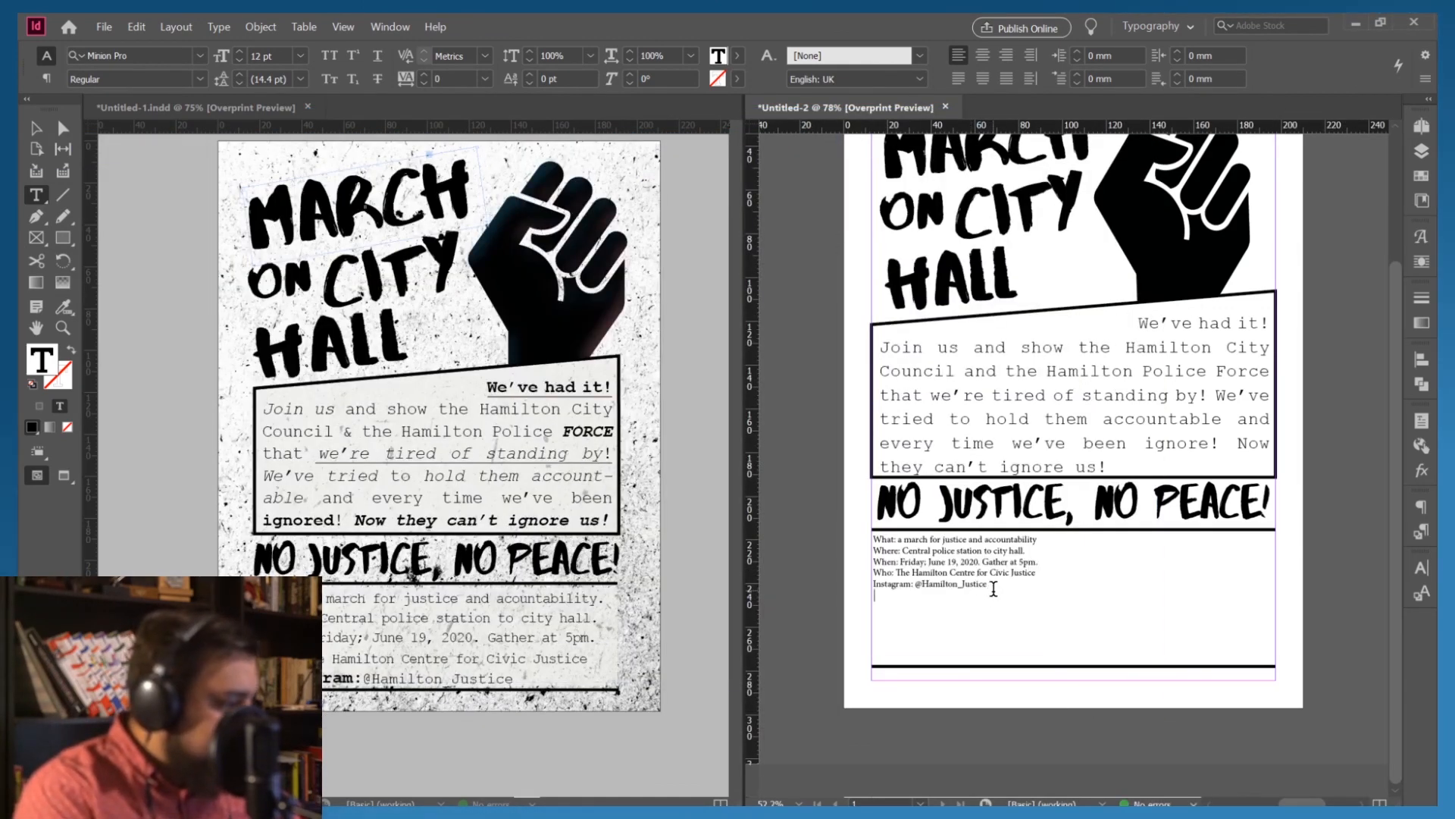
Create a paragraph style named "Text" from the formatting of the "We've had it!" body text
{"action": "left_click_drag", "start_coordinate": [989, 588], "coordinate": [831, 544]}
{"action": "left_click", "coordinate": [1040, 442]}
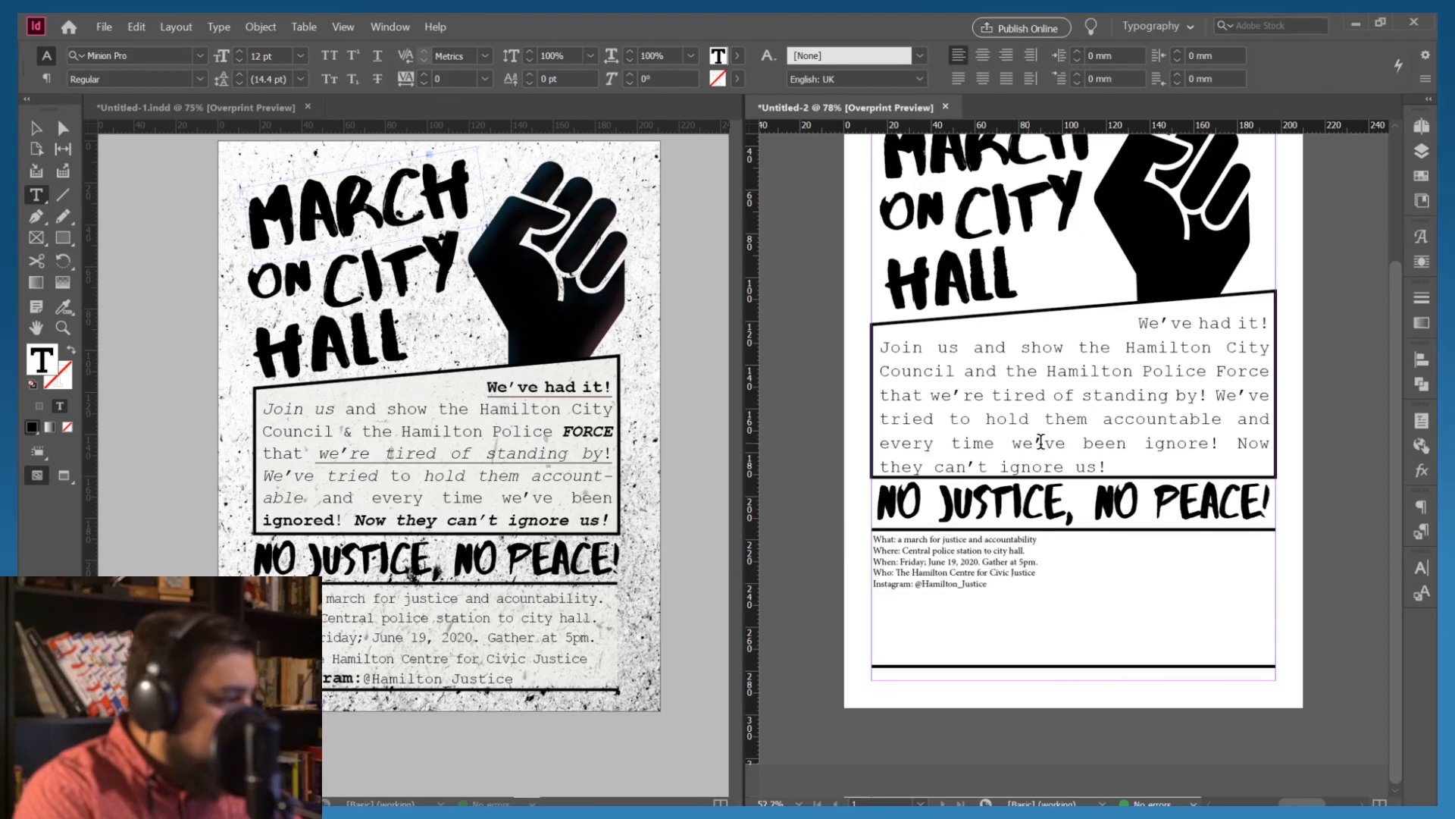
{"action": "double_click", "coordinate": [1099, 417]}
{"action": "key", "text": "ctrl+a"}
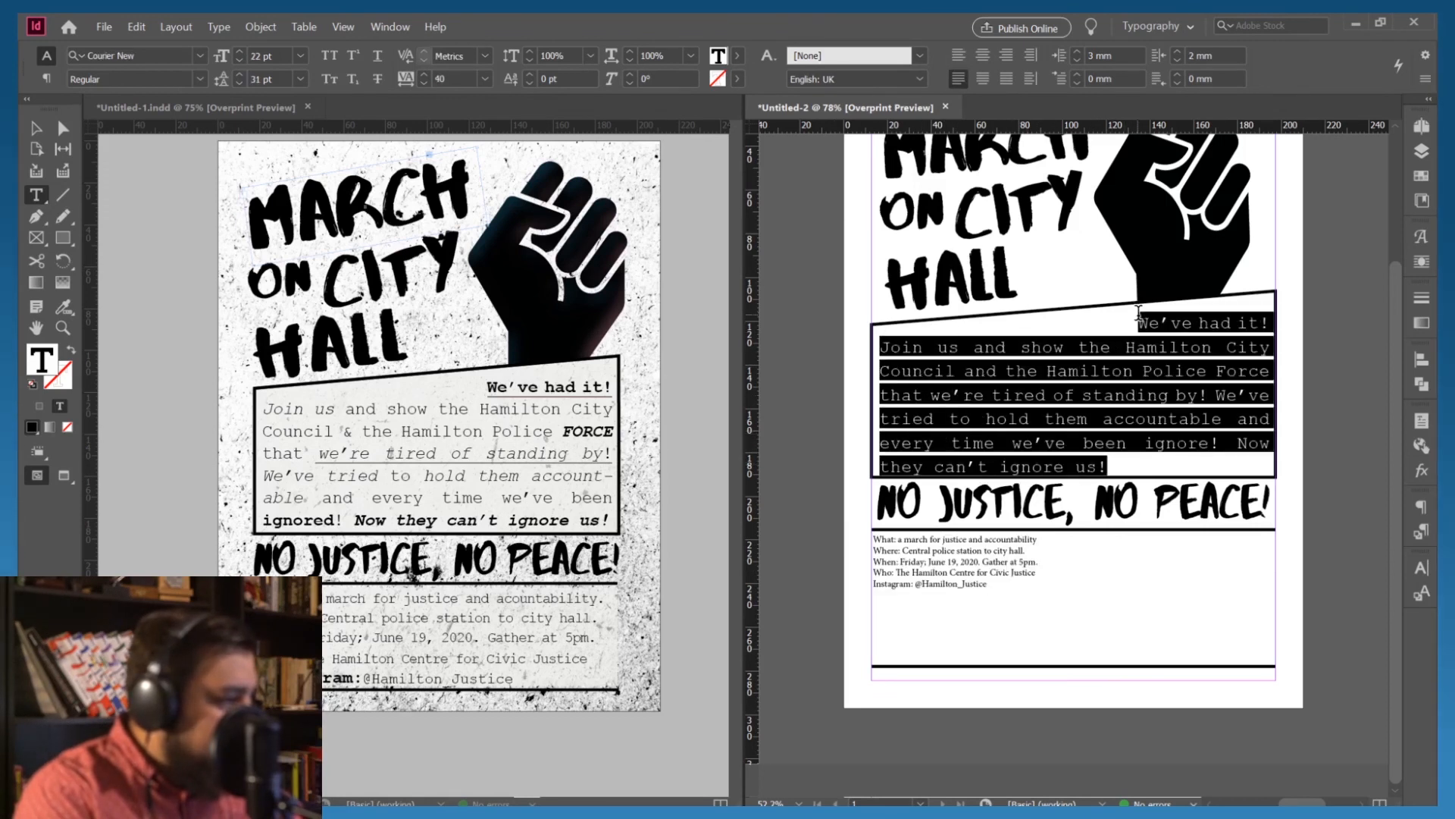
{"action": "left_click", "coordinate": [1422, 530]}
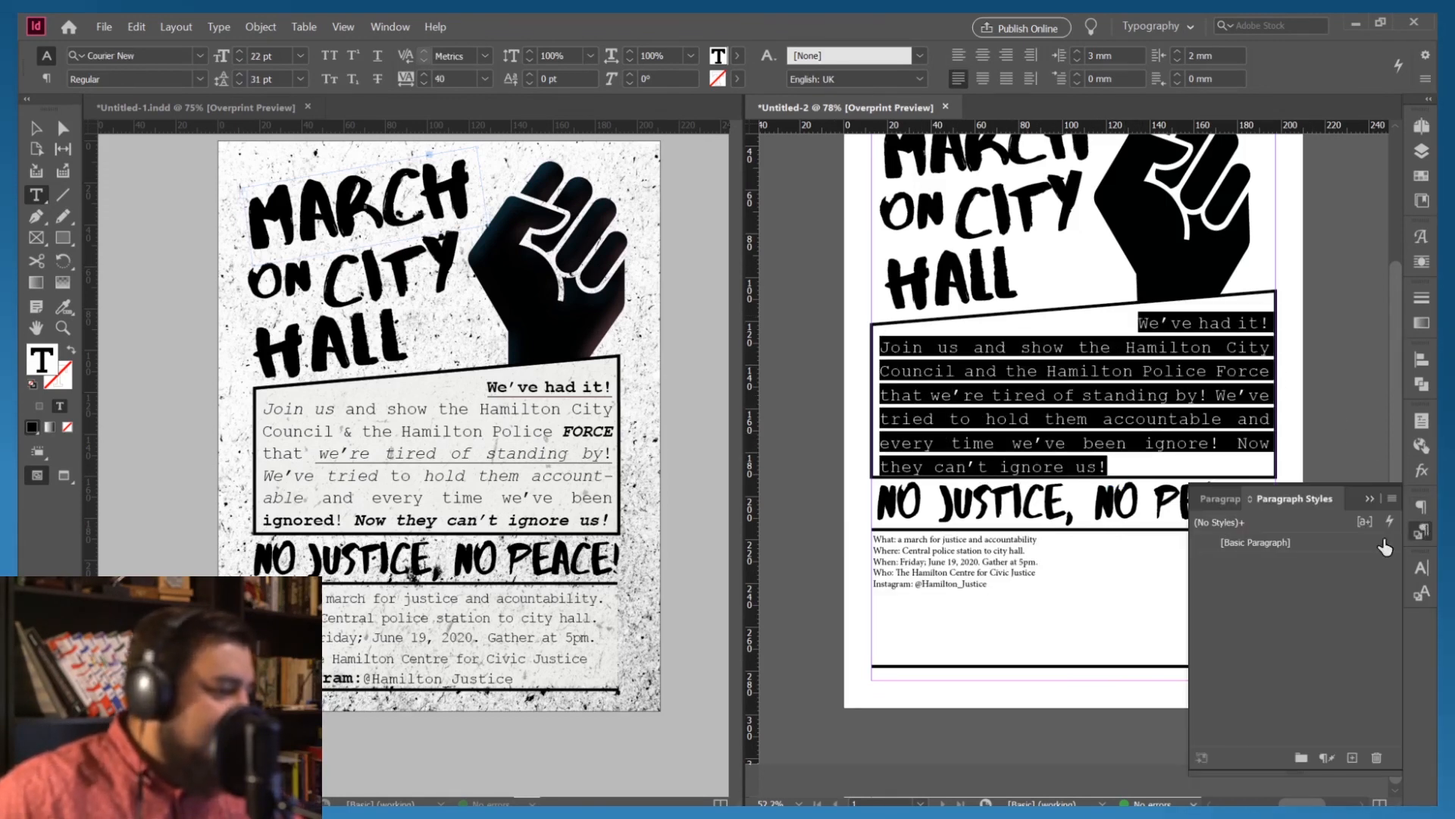
{"action": "left_click", "coordinate": [1351, 758]}
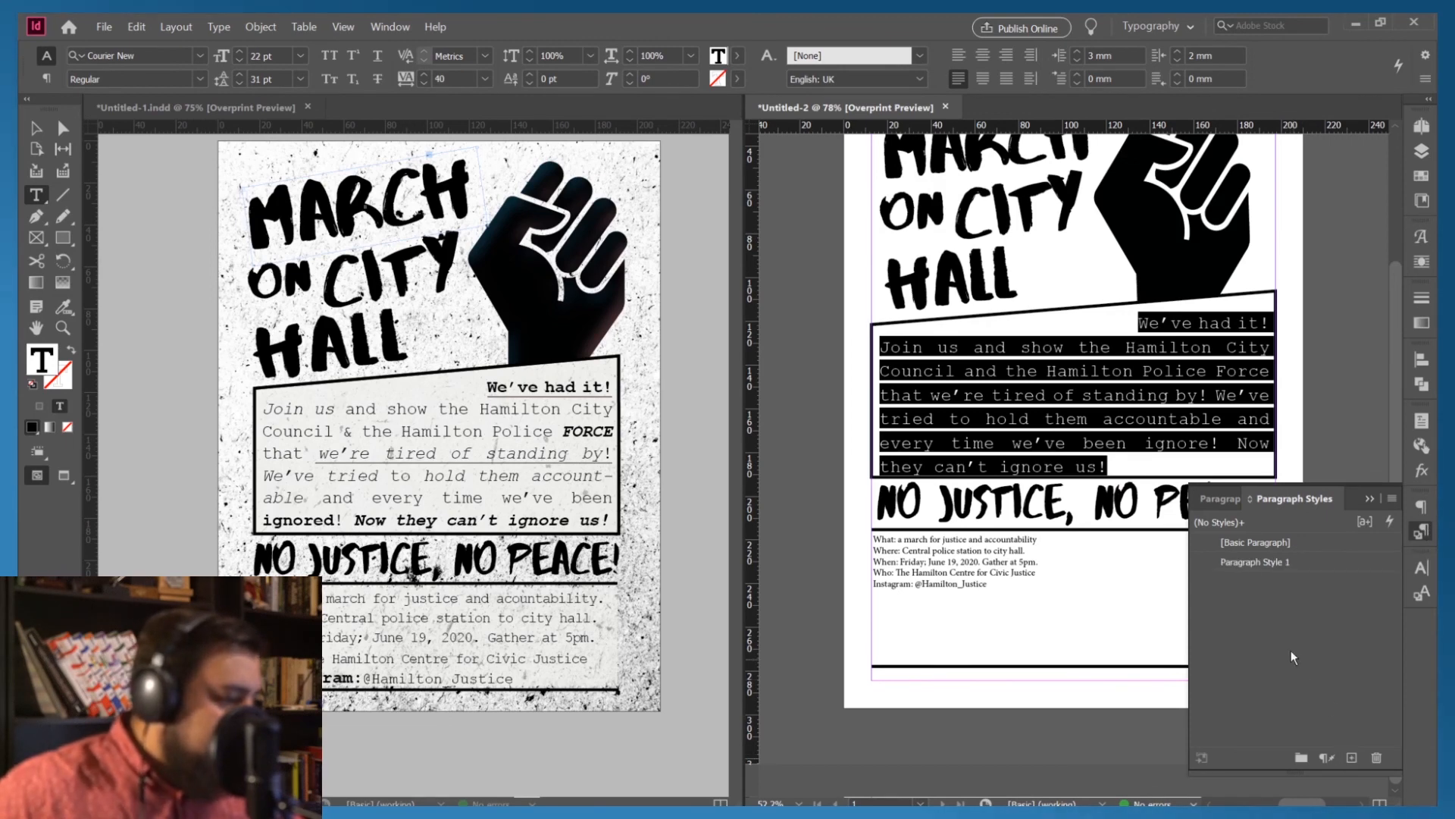
{"action": "double_click", "coordinate": [1259, 561]}
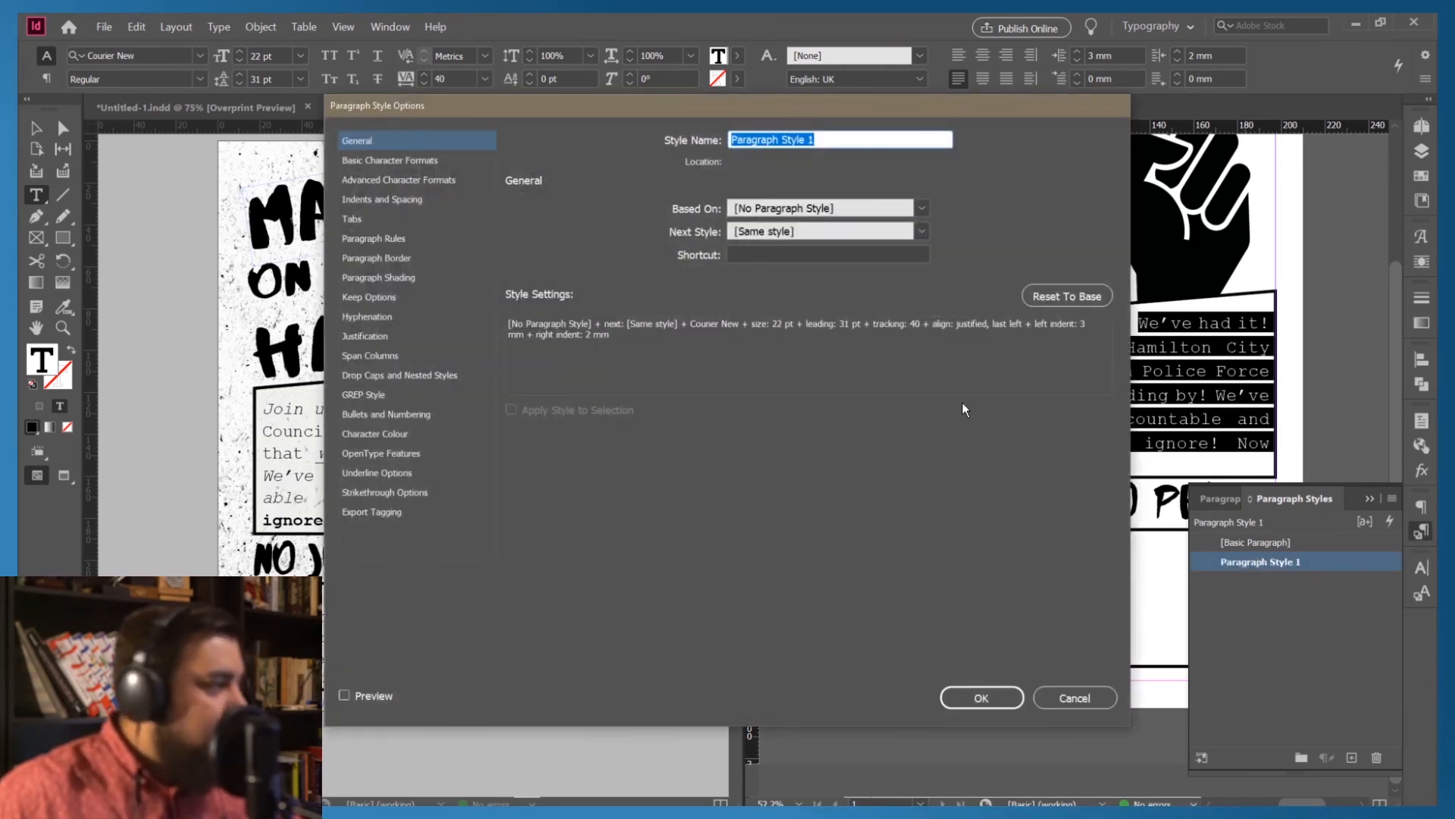
{"action": "type", "text": "Text"}
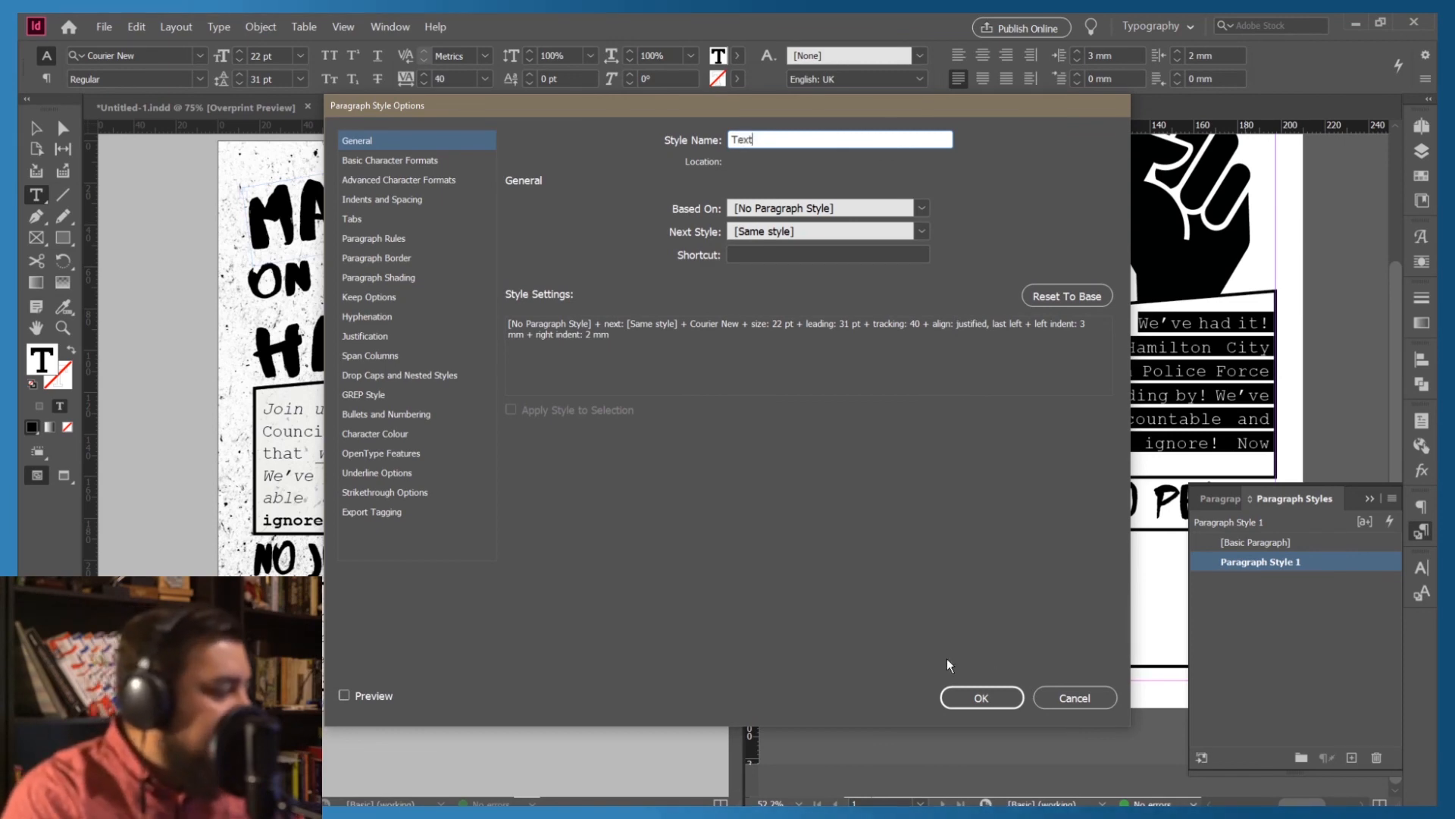
{"action": "left_click", "coordinate": [966, 698]}
Apply the "Text" paragraph style to all the event detail lines in the lower frame
{"action": "key", "text": "ctrl+a"}
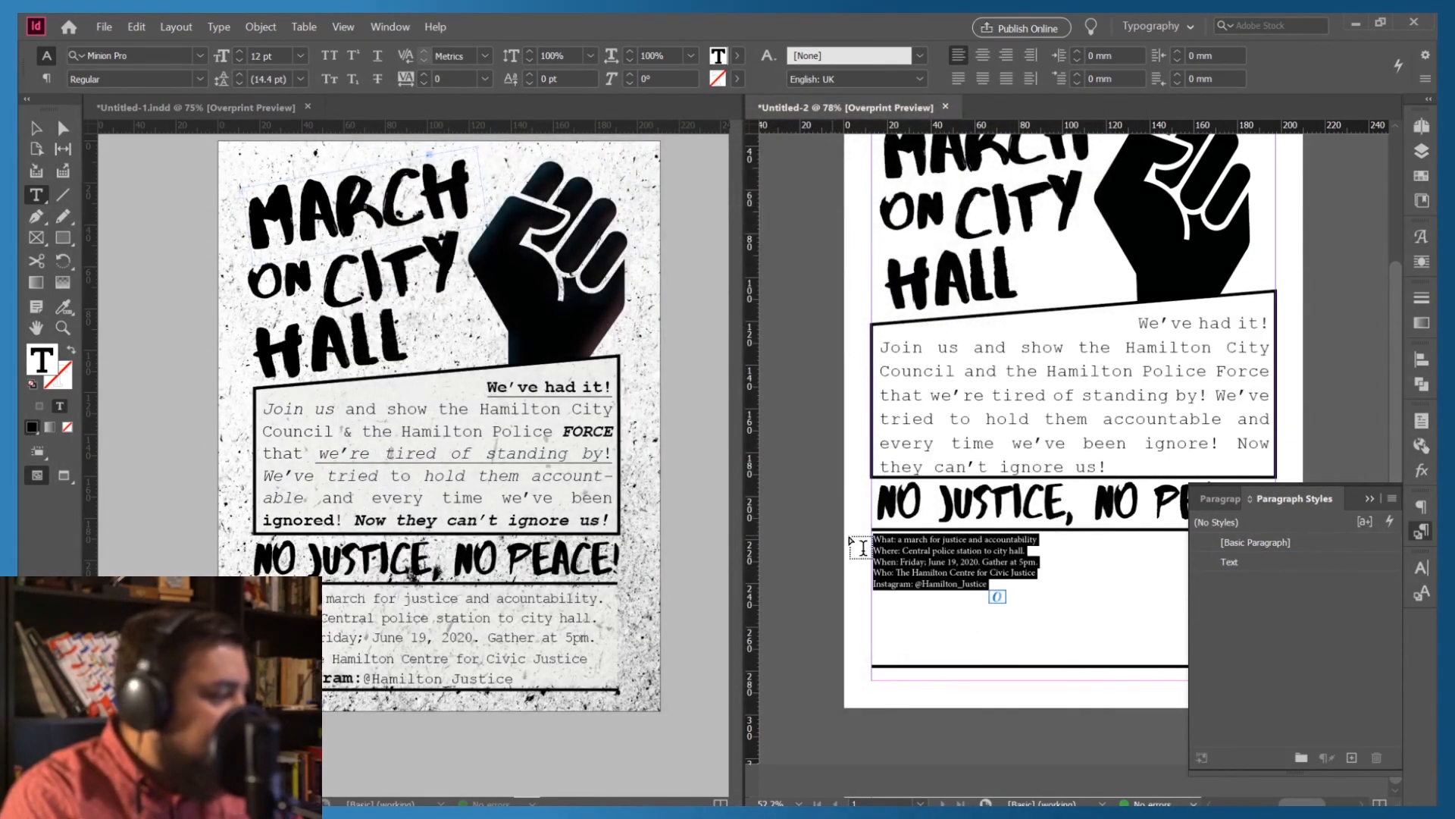
{"action": "left_click", "coordinate": [1249, 561]}
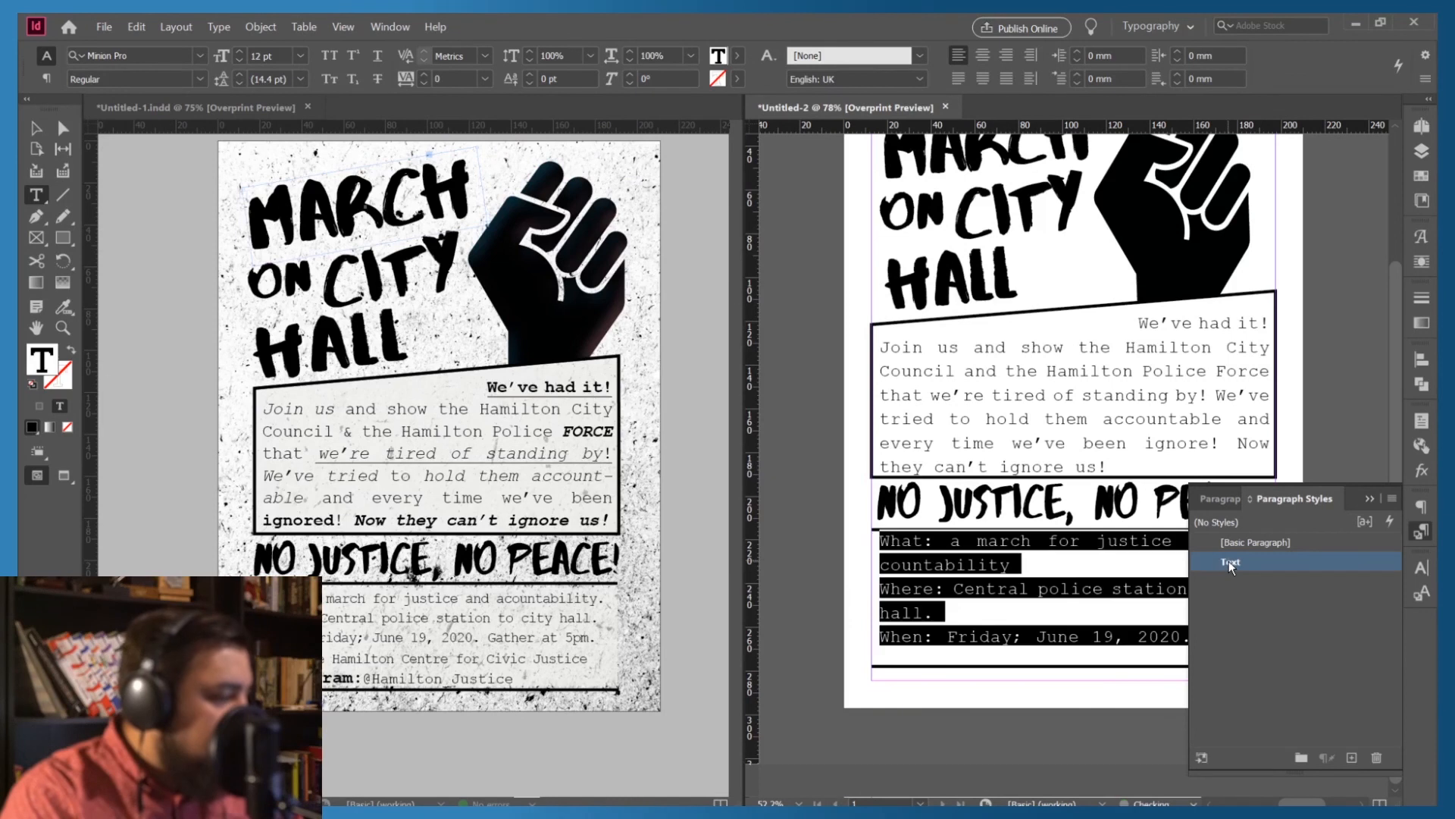
{"action": "left_click", "coordinate": [1369, 497]}
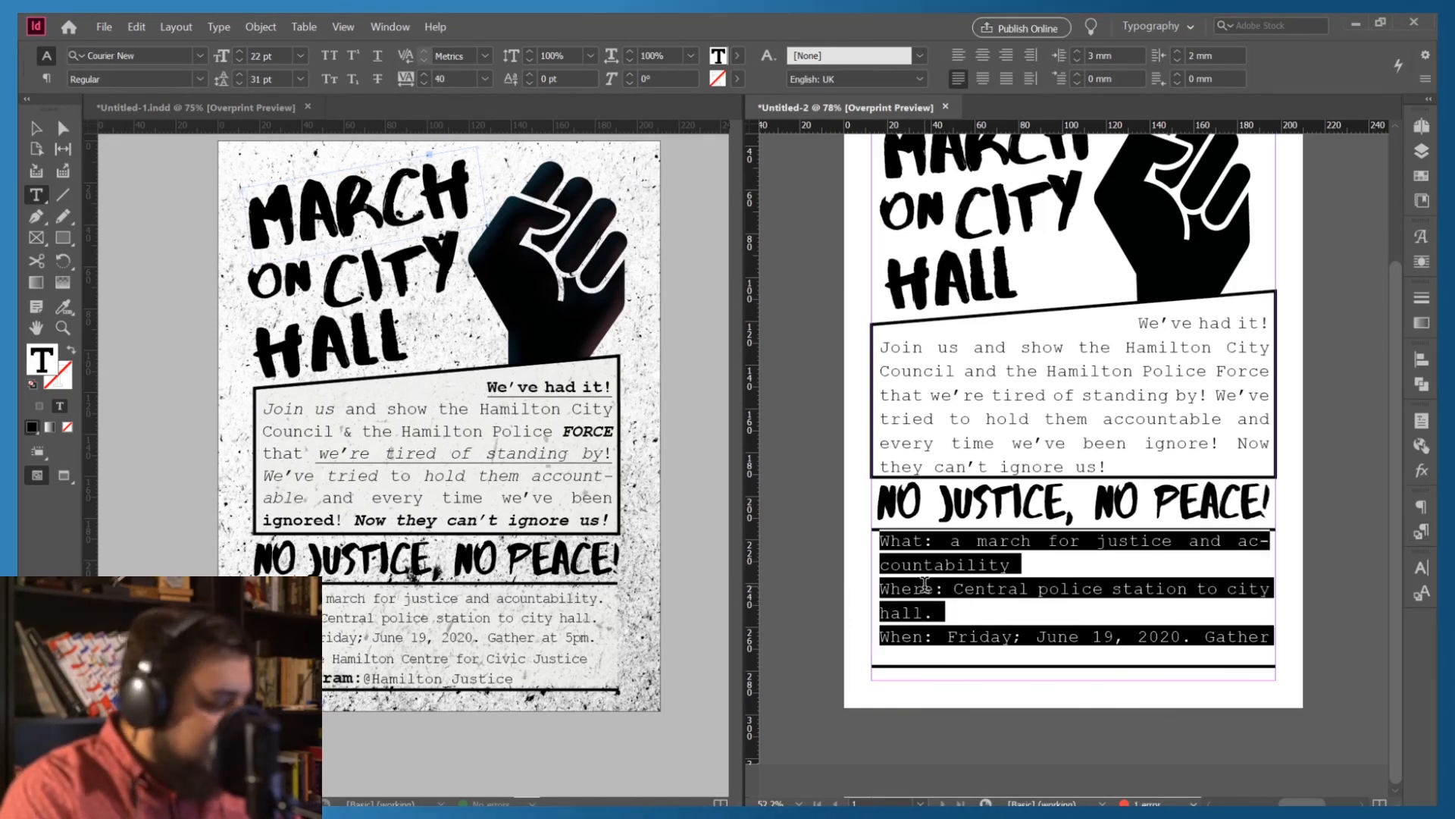
Set the font size of all the event detail text to 20 pt
{"action": "left_click", "coordinate": [943, 626]}
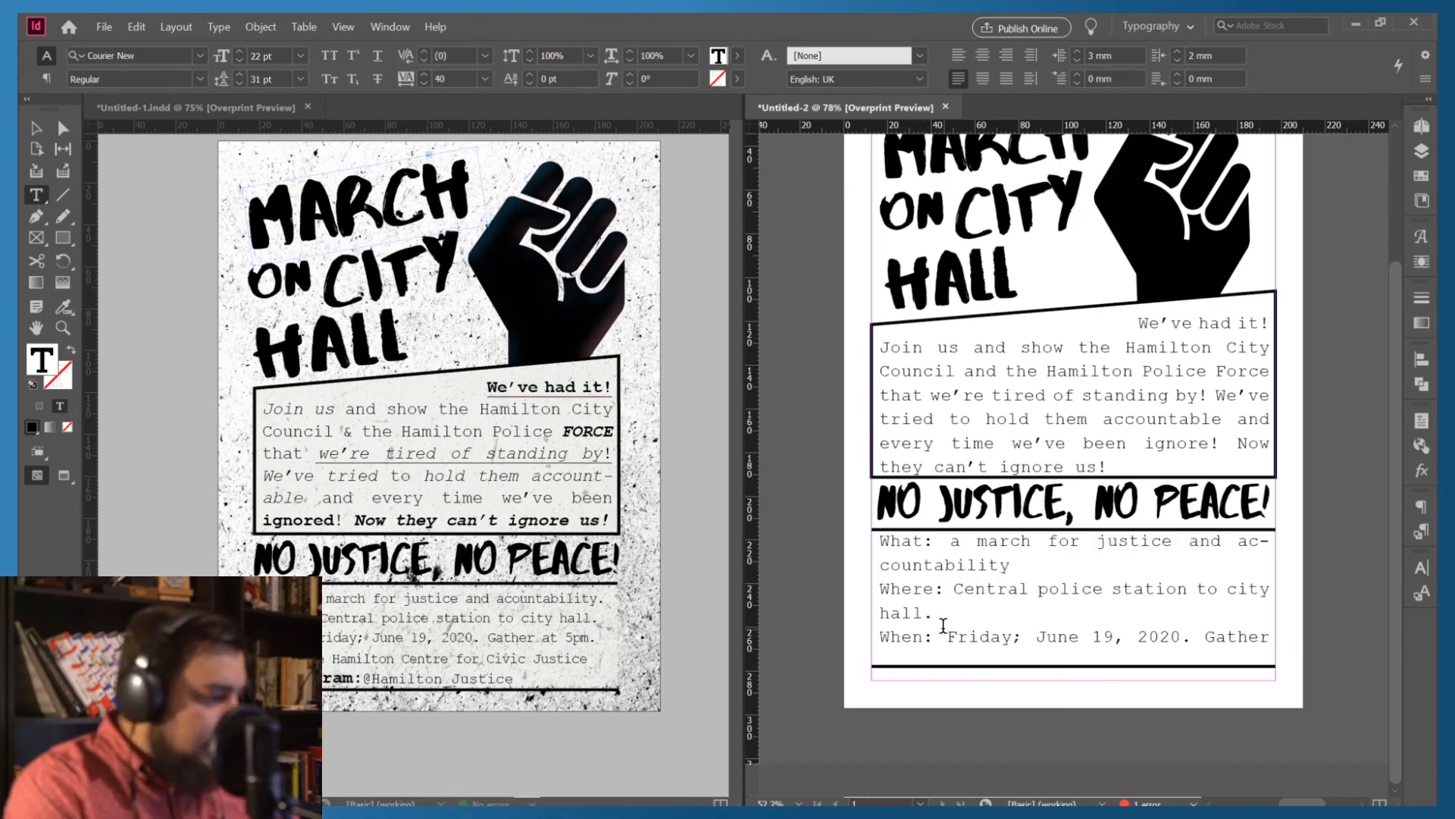
{"action": "key", "text": "ctrl+a"}
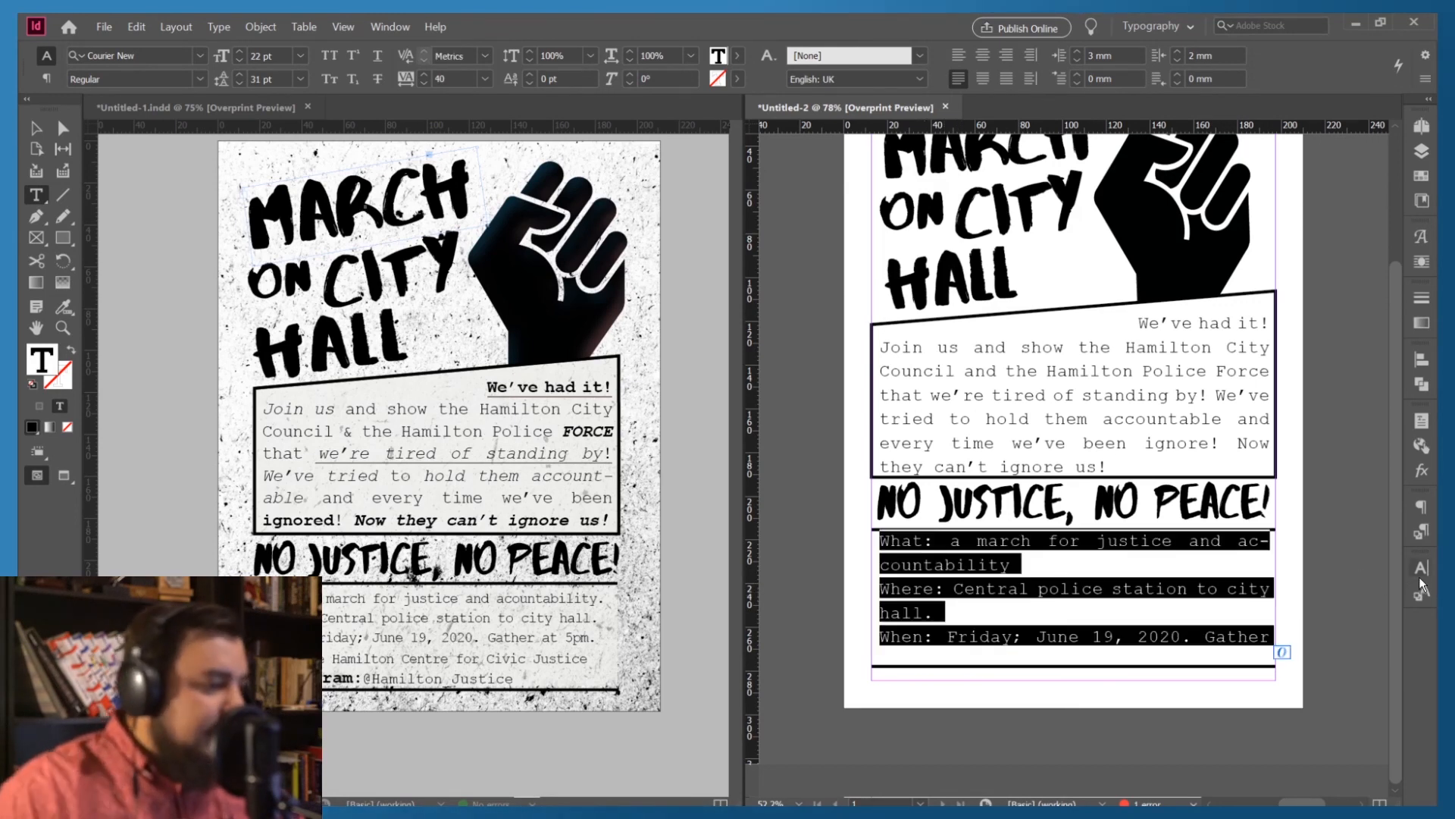
{"action": "left_click", "coordinate": [1420, 570]}
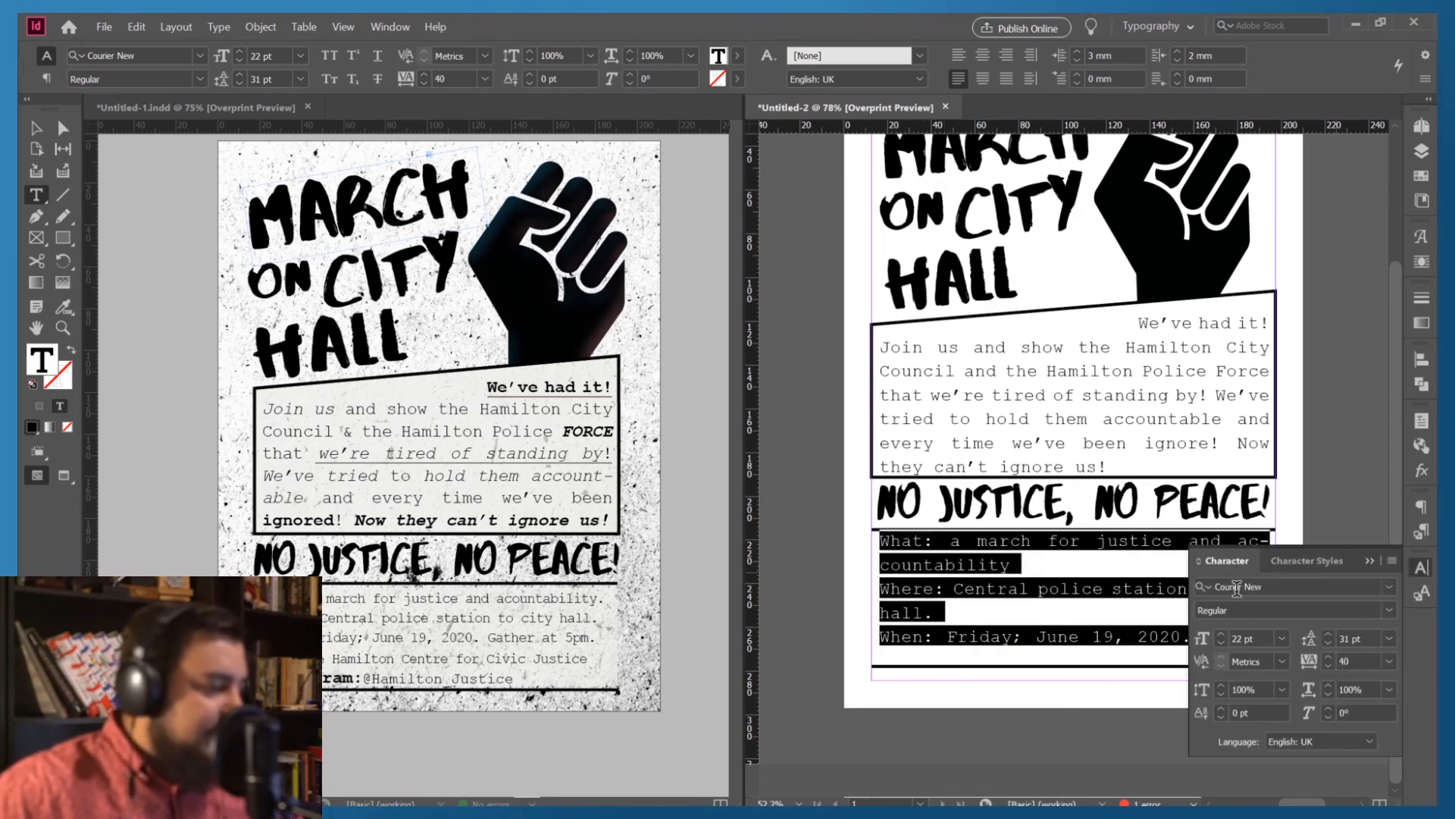
{"action": "left_click", "coordinate": [1218, 643]}
{"action": "left_click", "coordinate": [1219, 642]}
{"action": "left_click", "coordinate": [1221, 640]}
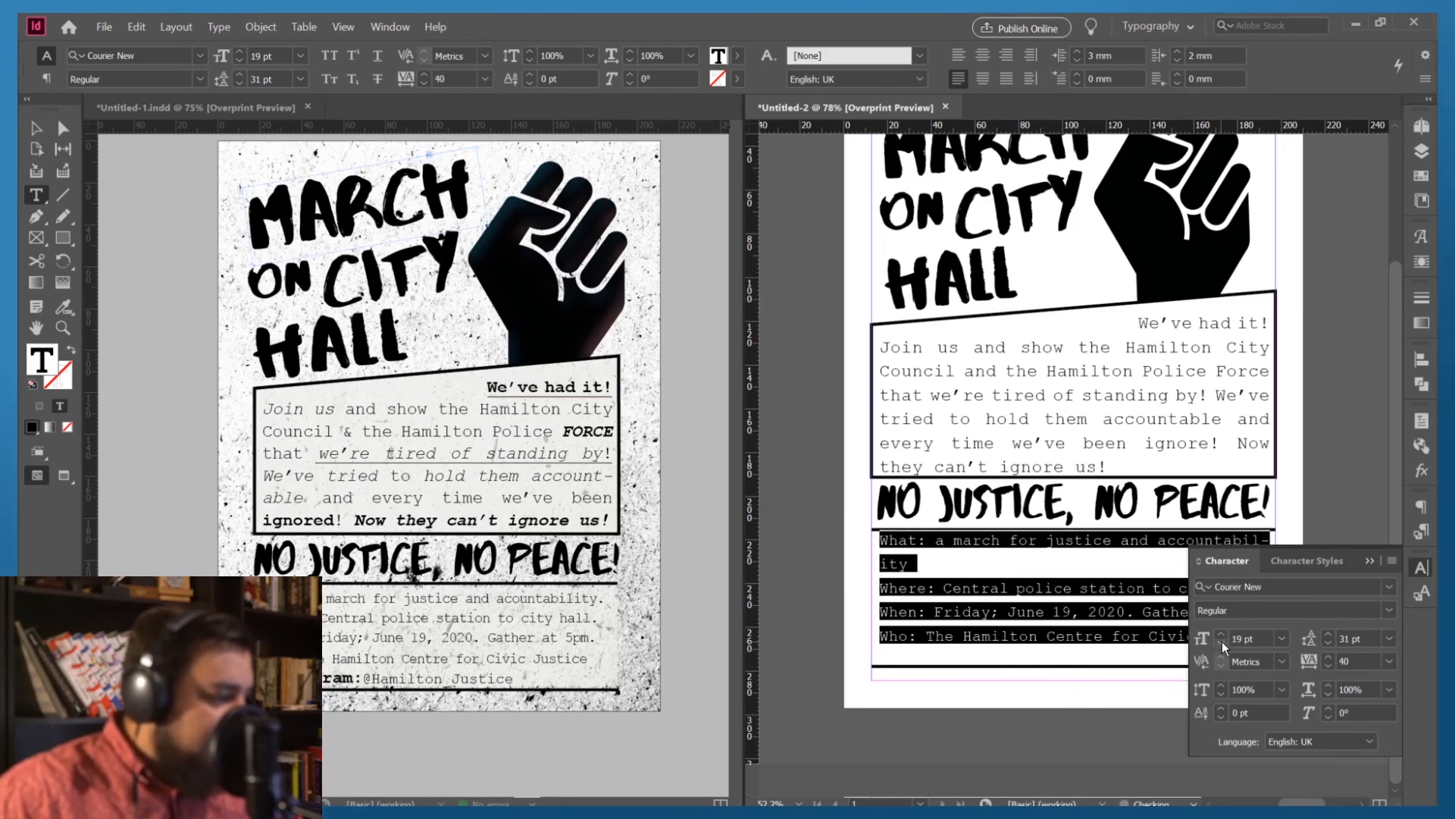
{"action": "left_click", "coordinate": [1221, 633]}
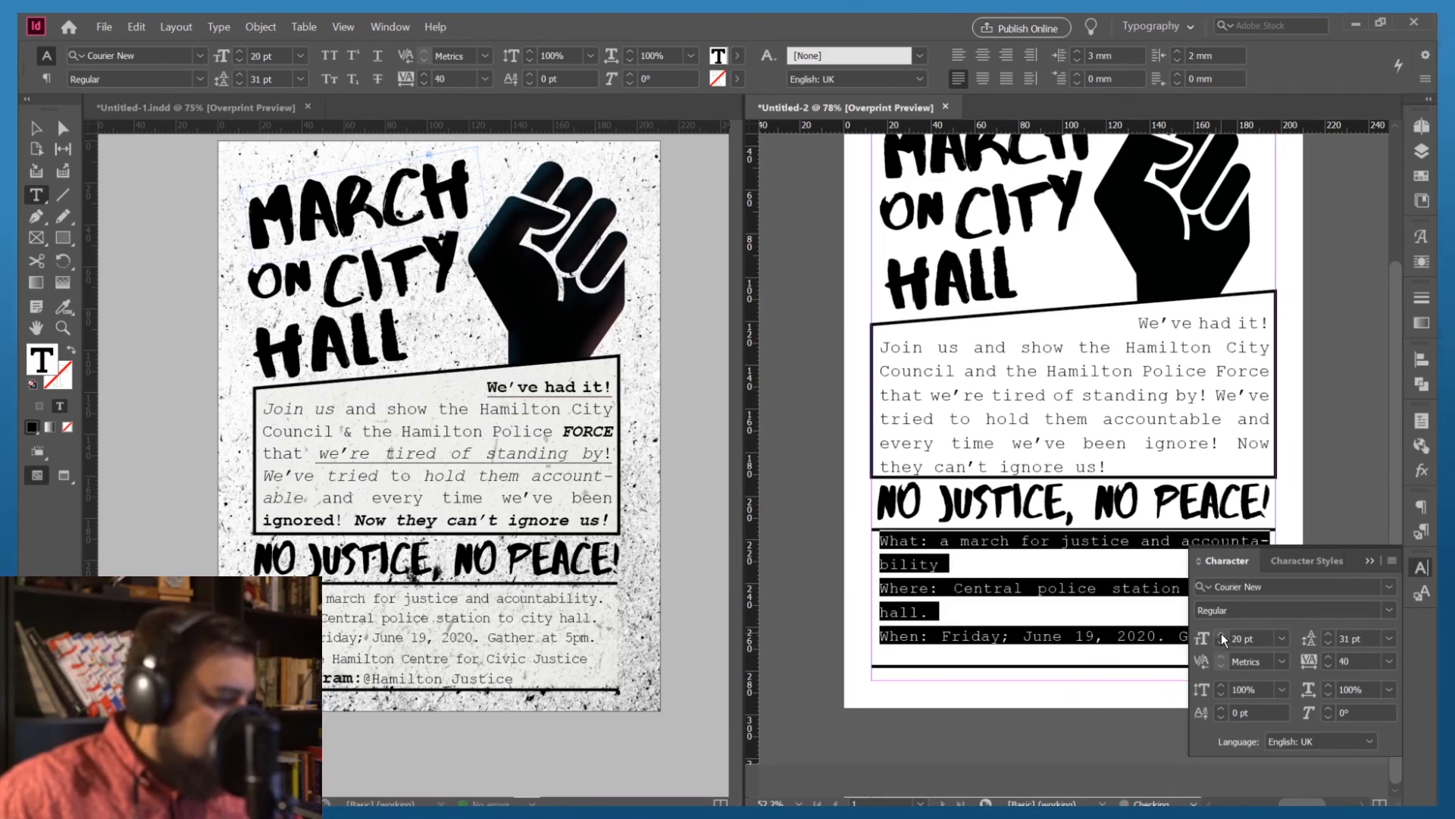
Set the event detail text's tracking to 0 and its horizontal scale to 97%
{"action": "left_click", "coordinate": [1328, 665]}
{"action": "left_click", "coordinate": [1328, 665]}
{"action": "left_click", "coordinate": [1328, 665]}
{"action": "left_click", "coordinate": [1328, 666]}
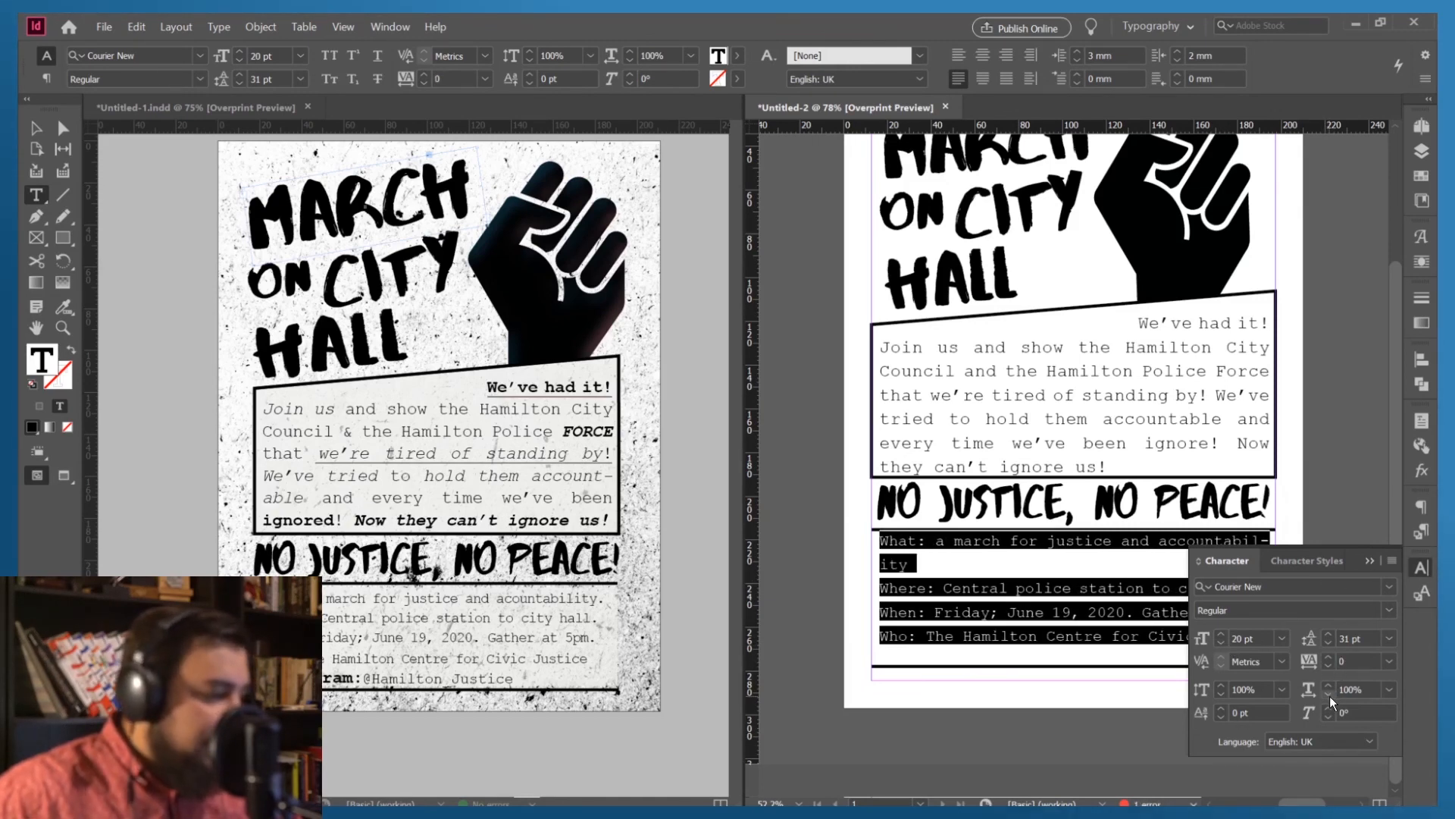
{"action": "left_click", "coordinate": [1329, 696]}
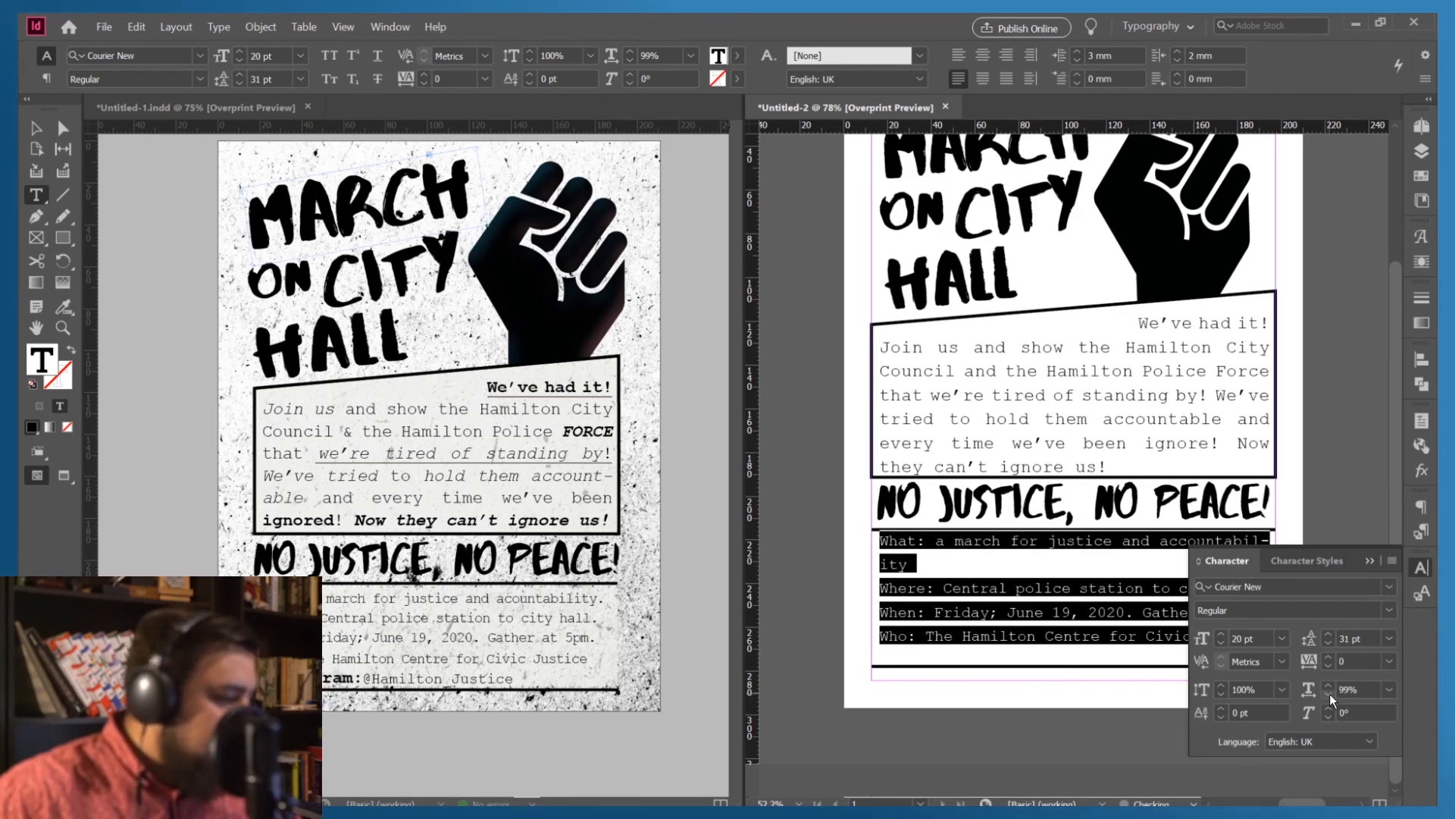
{"action": "left_click", "coordinate": [1329, 695]}
{"action": "left_click", "coordinate": [1328, 696]}
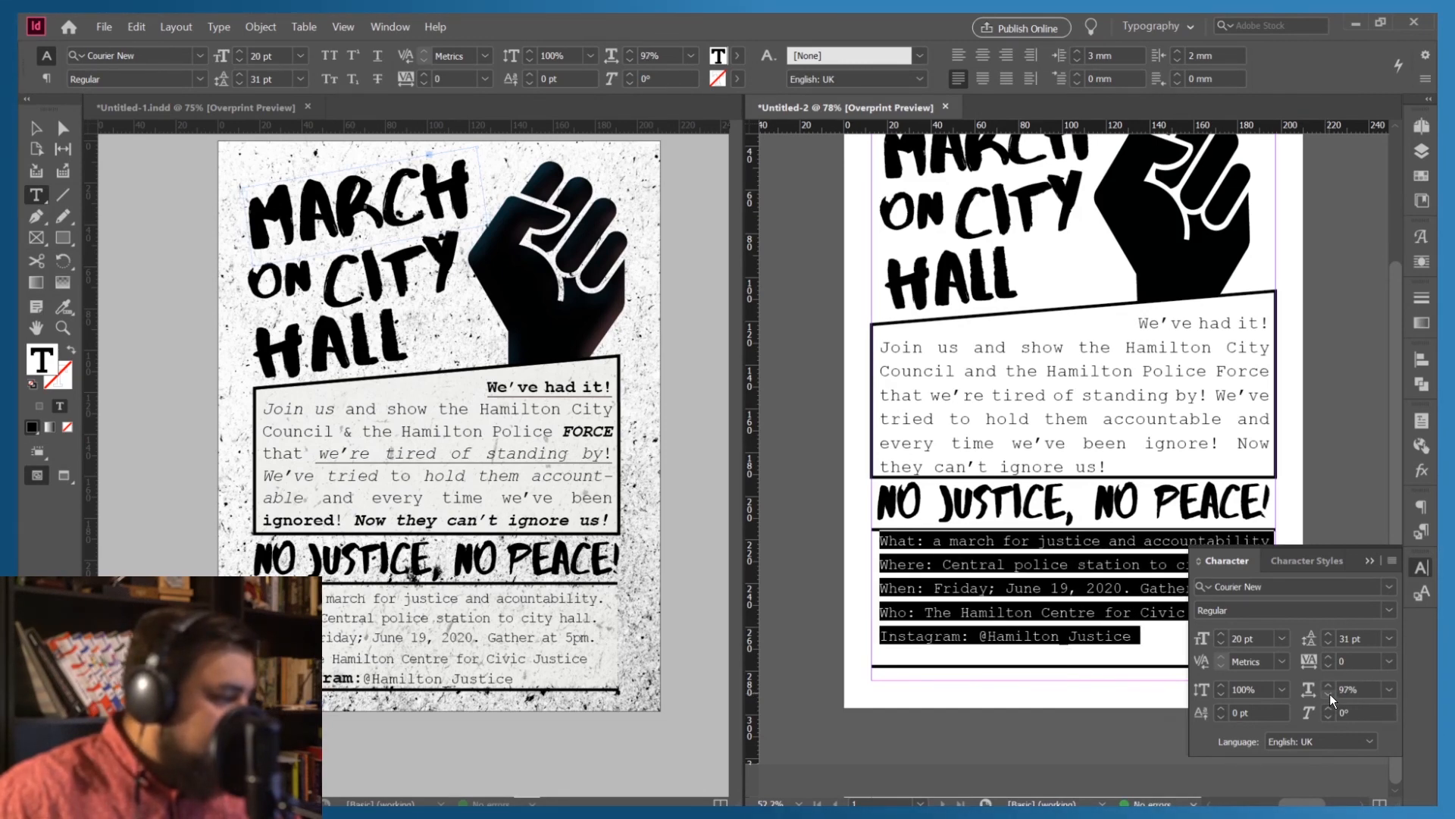
{"action": "left_click", "coordinate": [1369, 559]}
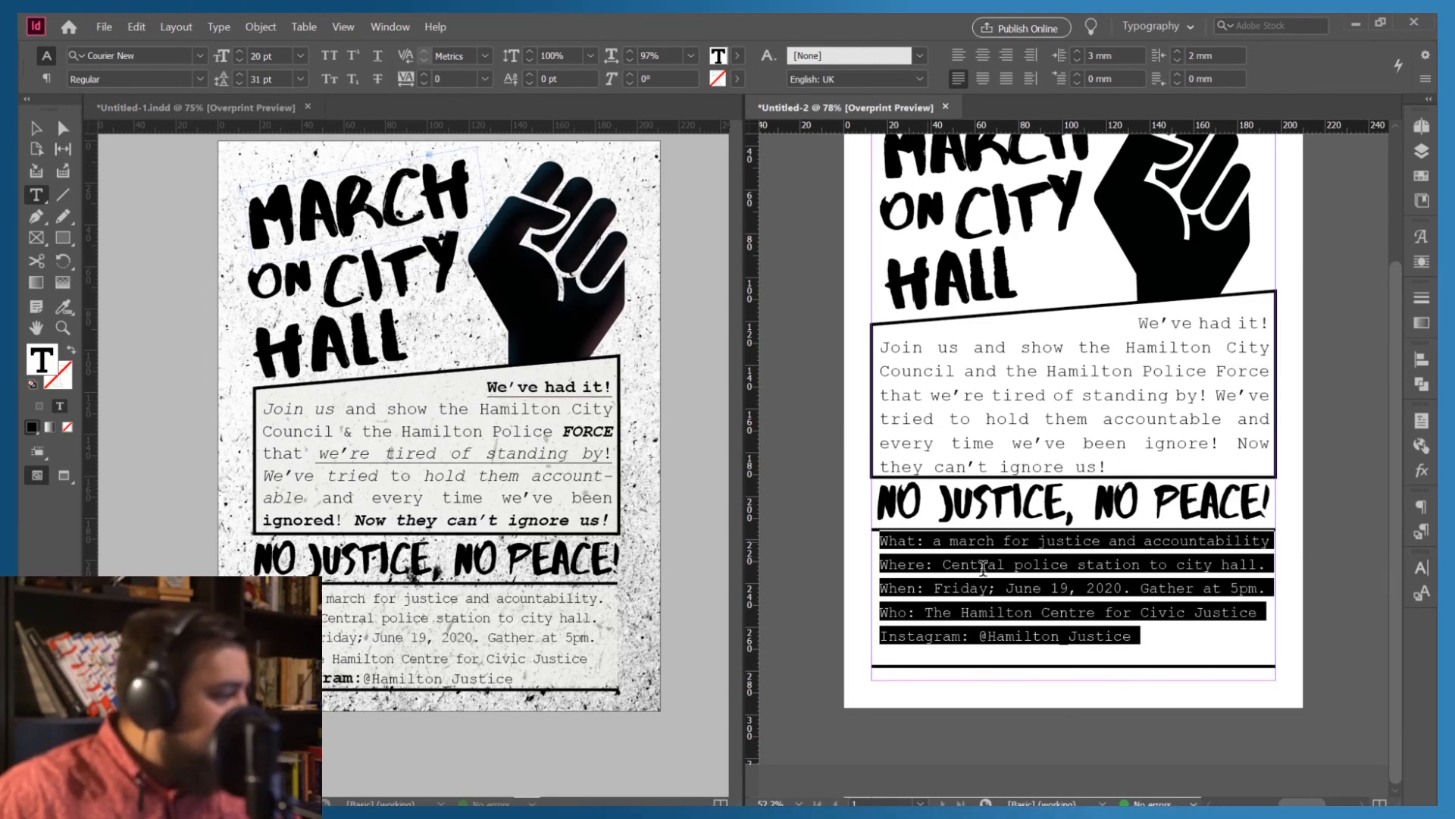
Set the left and right indents of the event detail paragraphs to 0 mm
{"action": "left_click", "coordinate": [1422, 508]}
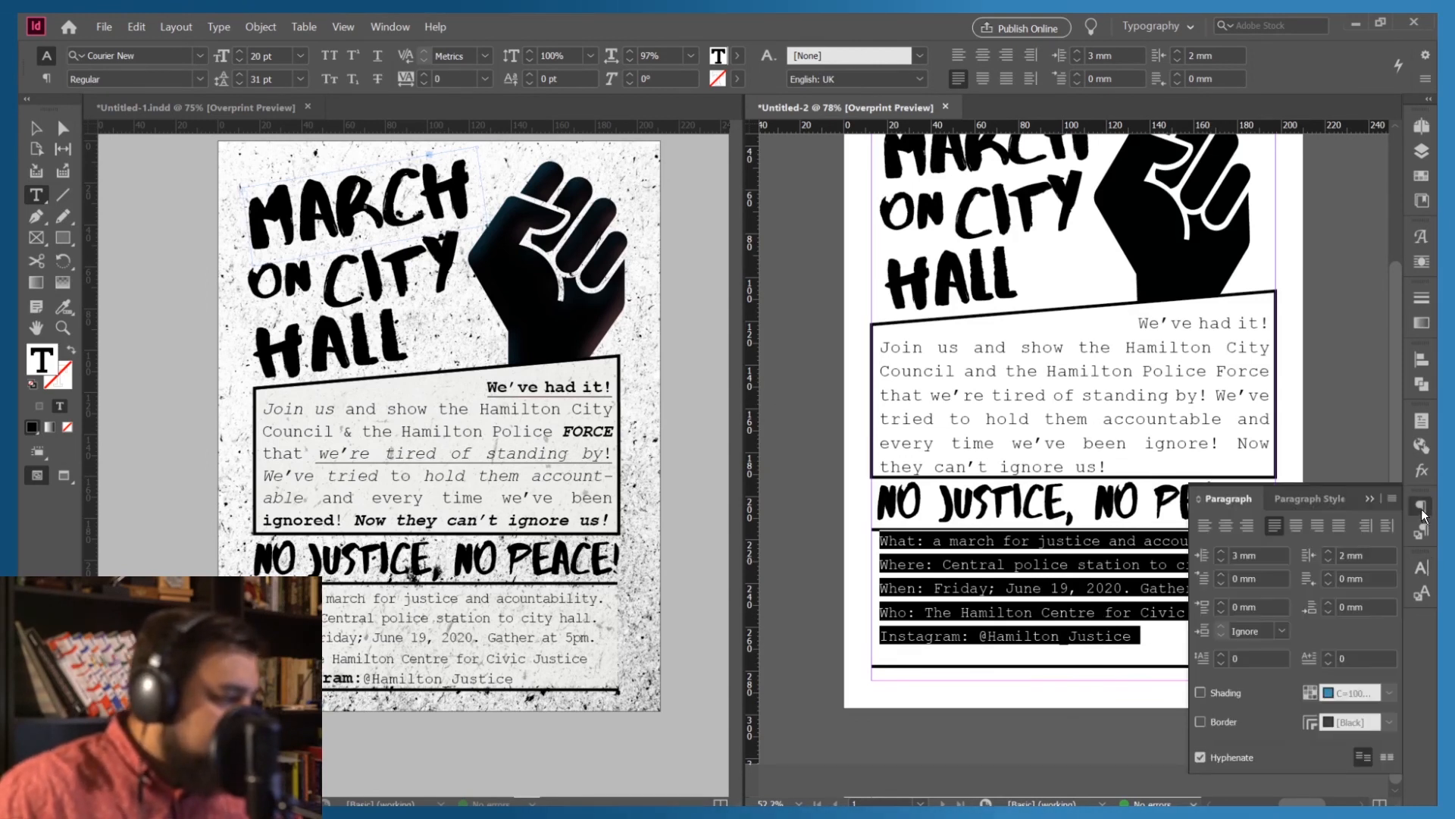
{"action": "left_click", "coordinate": [1221, 561]}
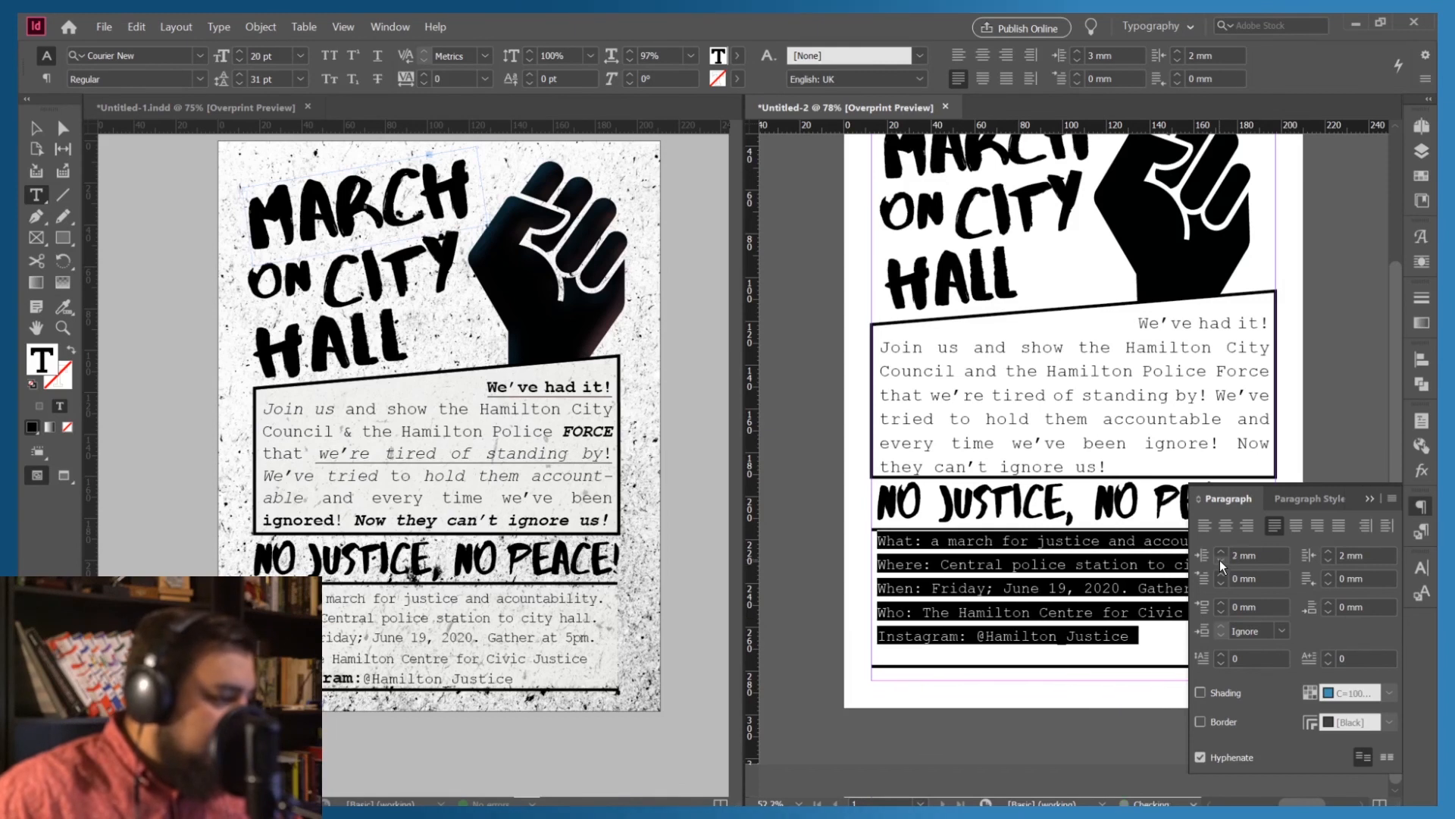
{"action": "left_click", "coordinate": [1221, 560]}
{"action": "left_click", "coordinate": [1220, 559]}
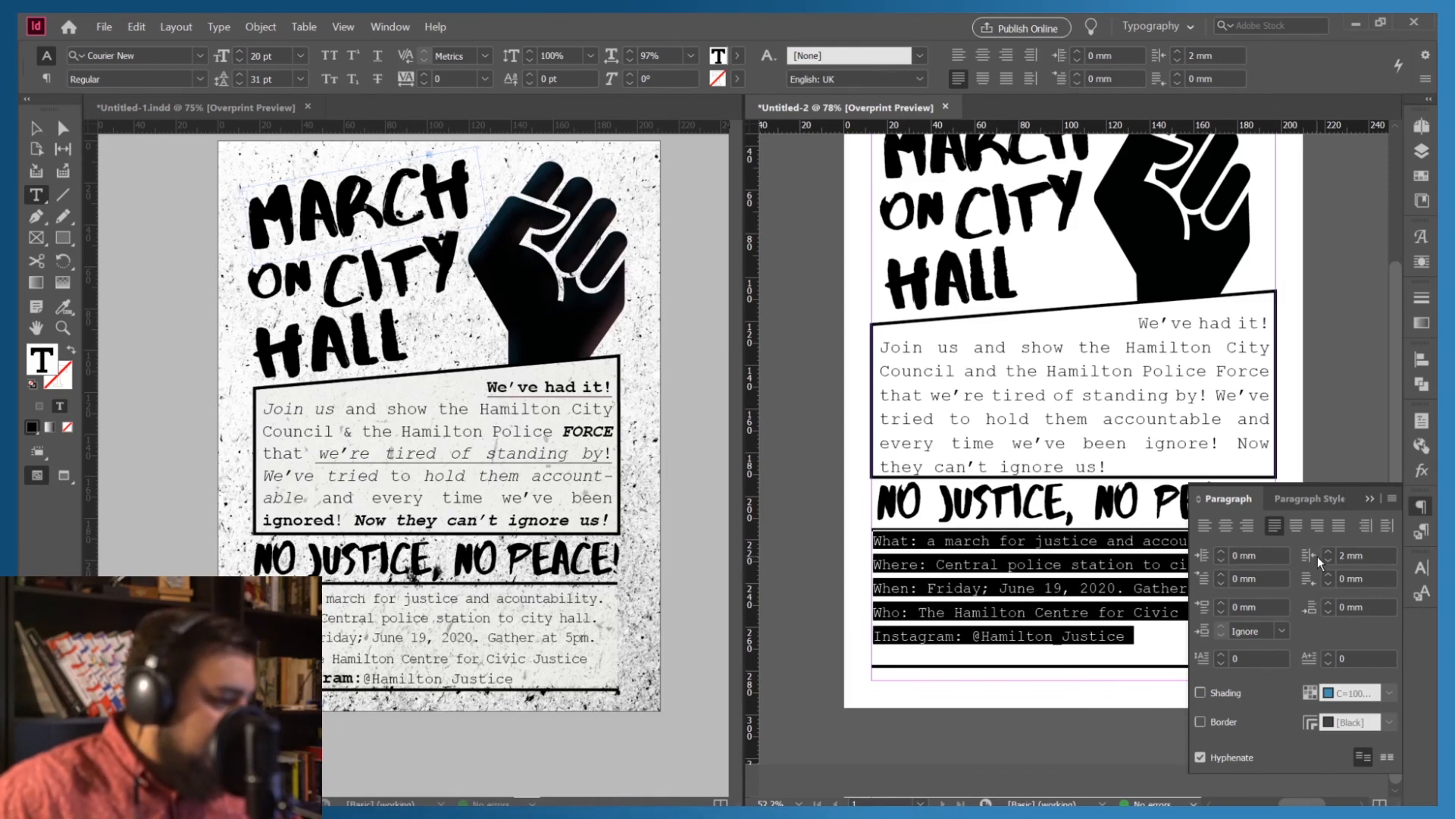
{"action": "left_click", "coordinate": [1371, 498]}
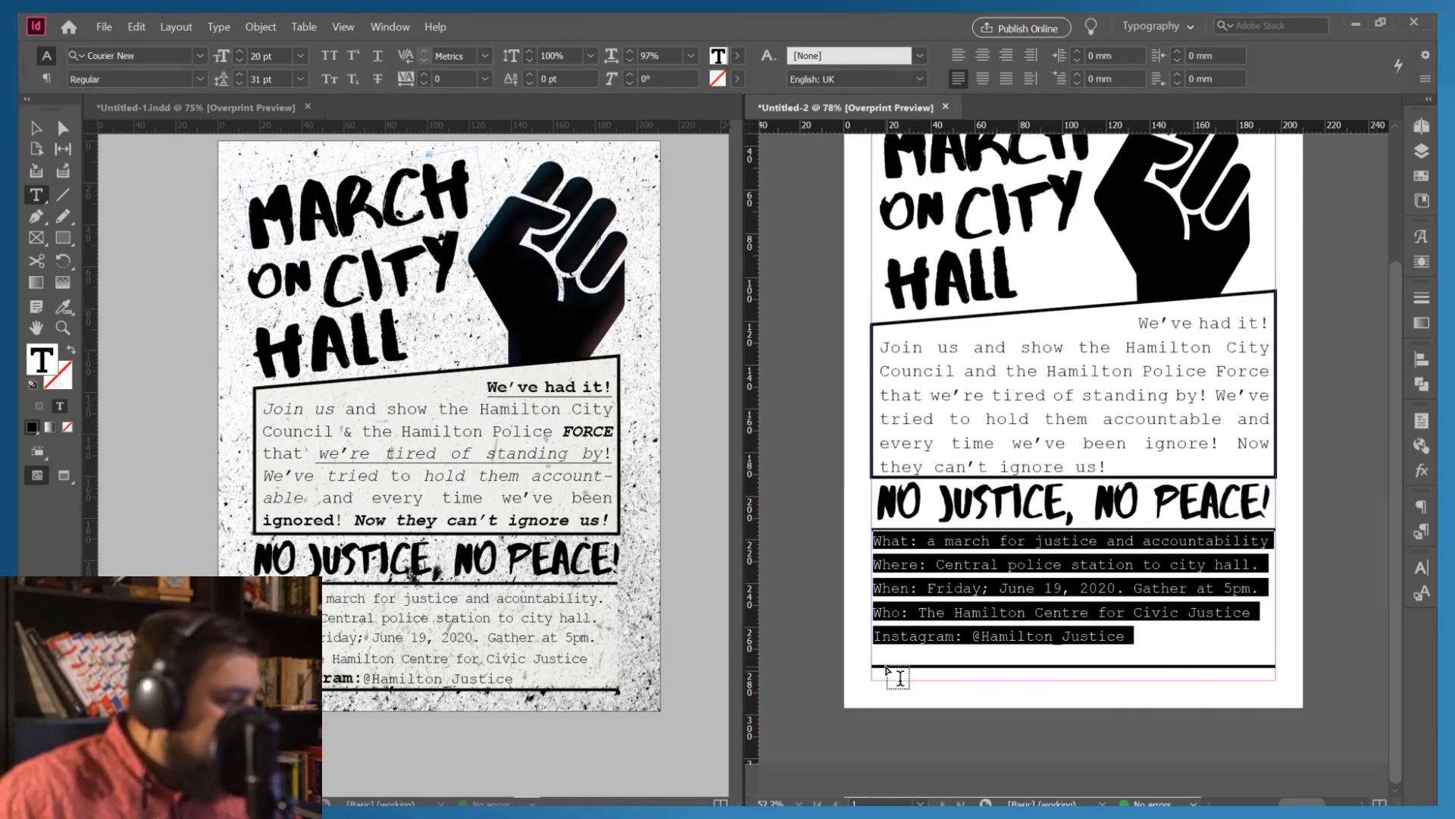
Nudge the event details frame slightly down and move the bottom divider line up to Y 273 mm
{"action": "left_click", "coordinate": [36, 129]}
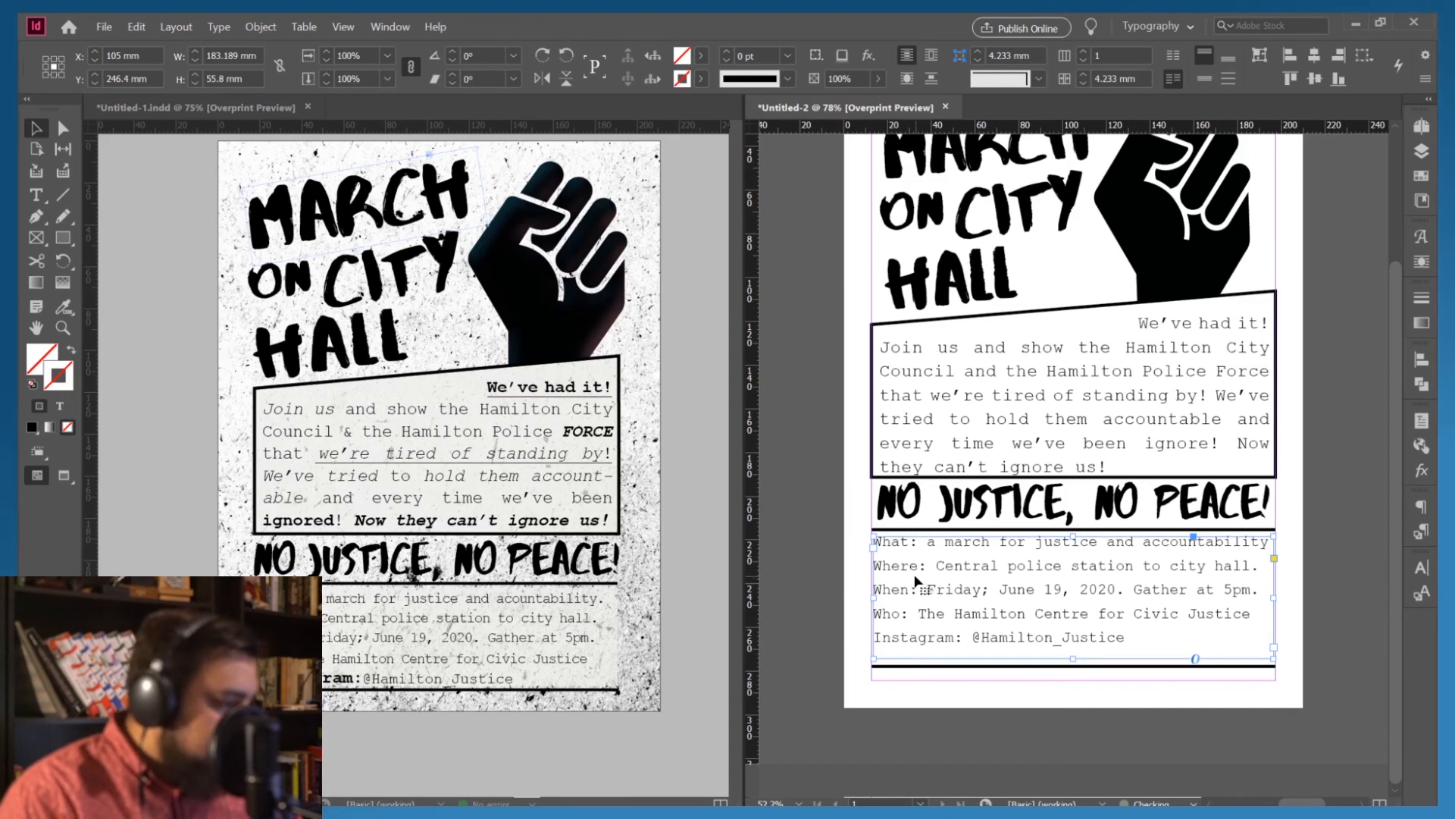
{"action": "left_click", "coordinate": [973, 668]}
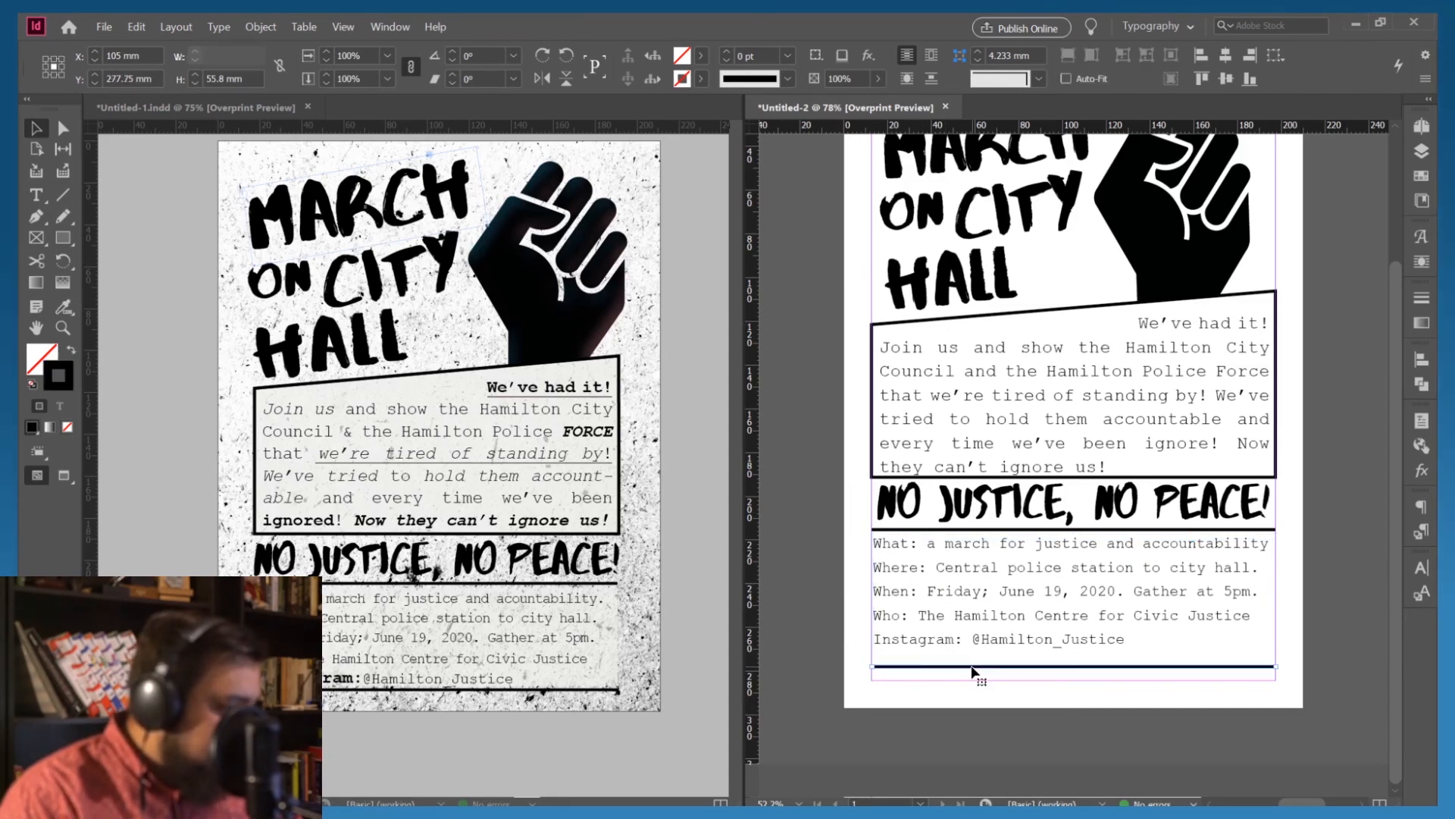
{"action": "key", "text": "Up"}
{"action": "key", "text": "Up"}
{"action": "key", "text": "Up"}
{"action": "key", "text": "Up"}
{"action": "key", "text": "Up"}
{"action": "key", "text": "Up"}
{"action": "key", "text": "Up"}
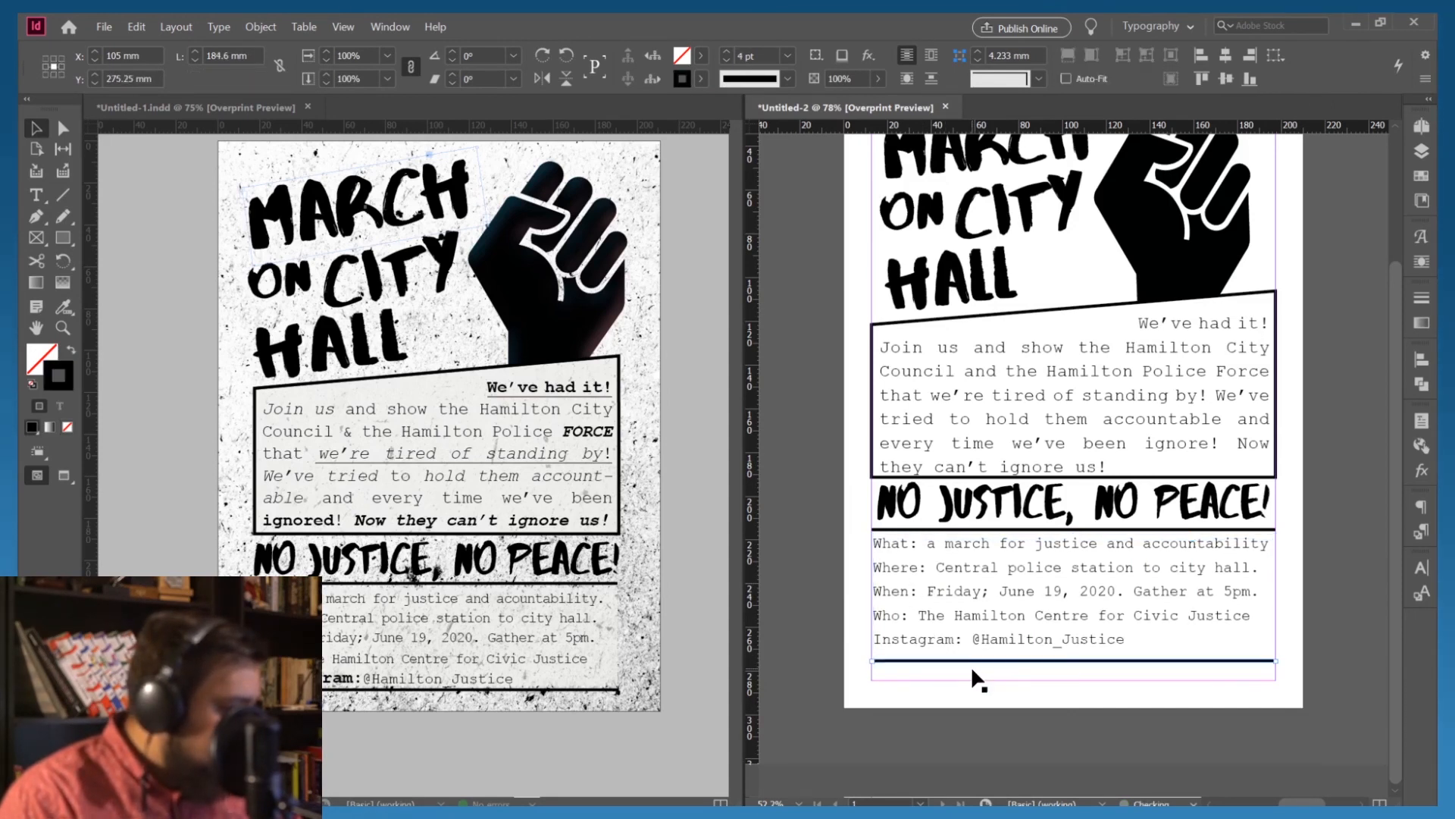
{"action": "key", "text": "Up"}
{"action": "key", "text": "Up"}
{"action": "key", "text": "Up"}
{"action": "key", "text": "Up"}
{"action": "key", "text": "Up"}
{"action": "key", "text": "Up"}
{"action": "key", "text": "Up"}
{"action": "key", "text": "Up"}
{"action": "key", "text": "Up"}
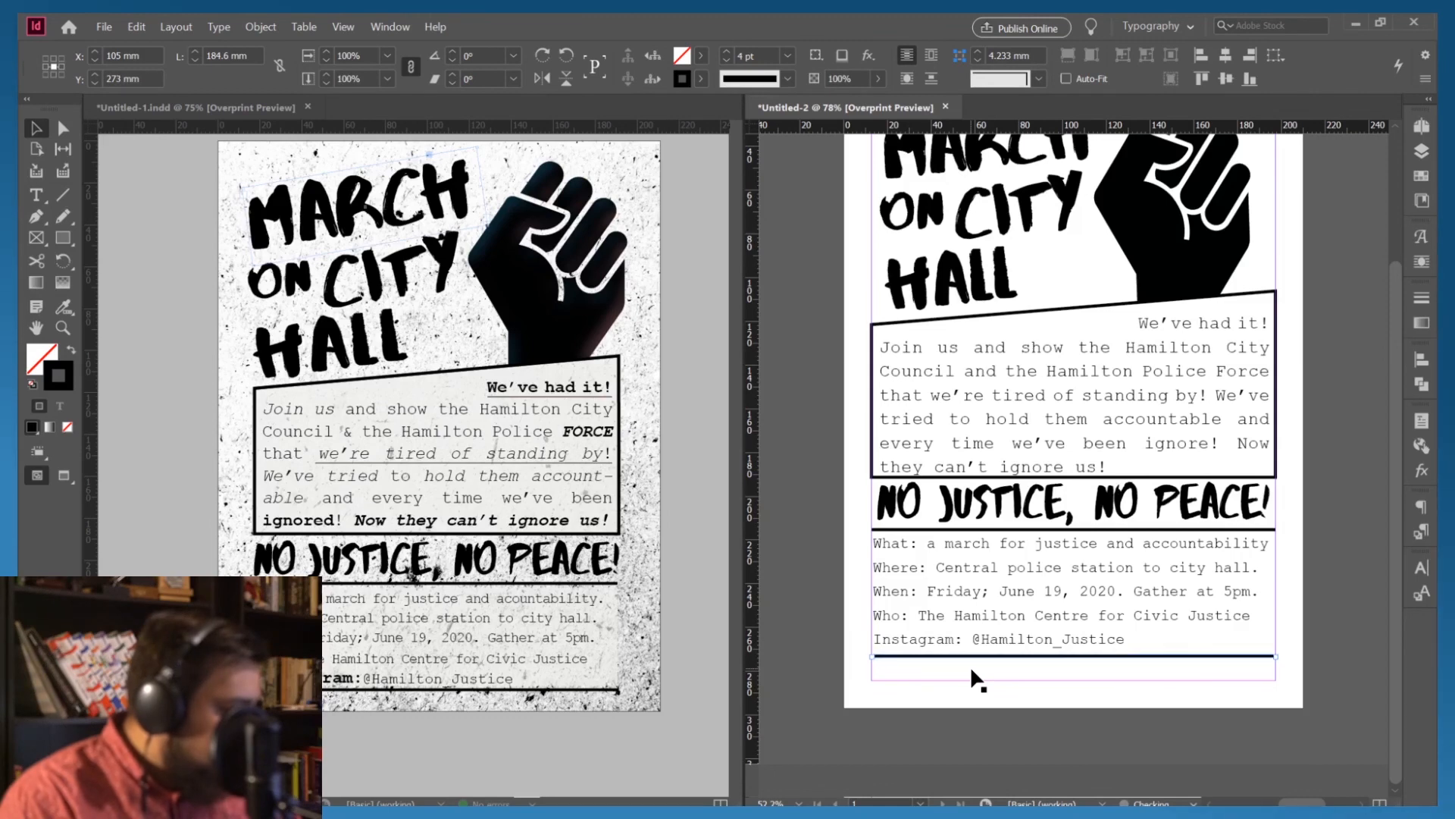
Nudge the bottom divider line up to Y 272.75 mm and deselect everything
{"action": "key", "text": "Up"}
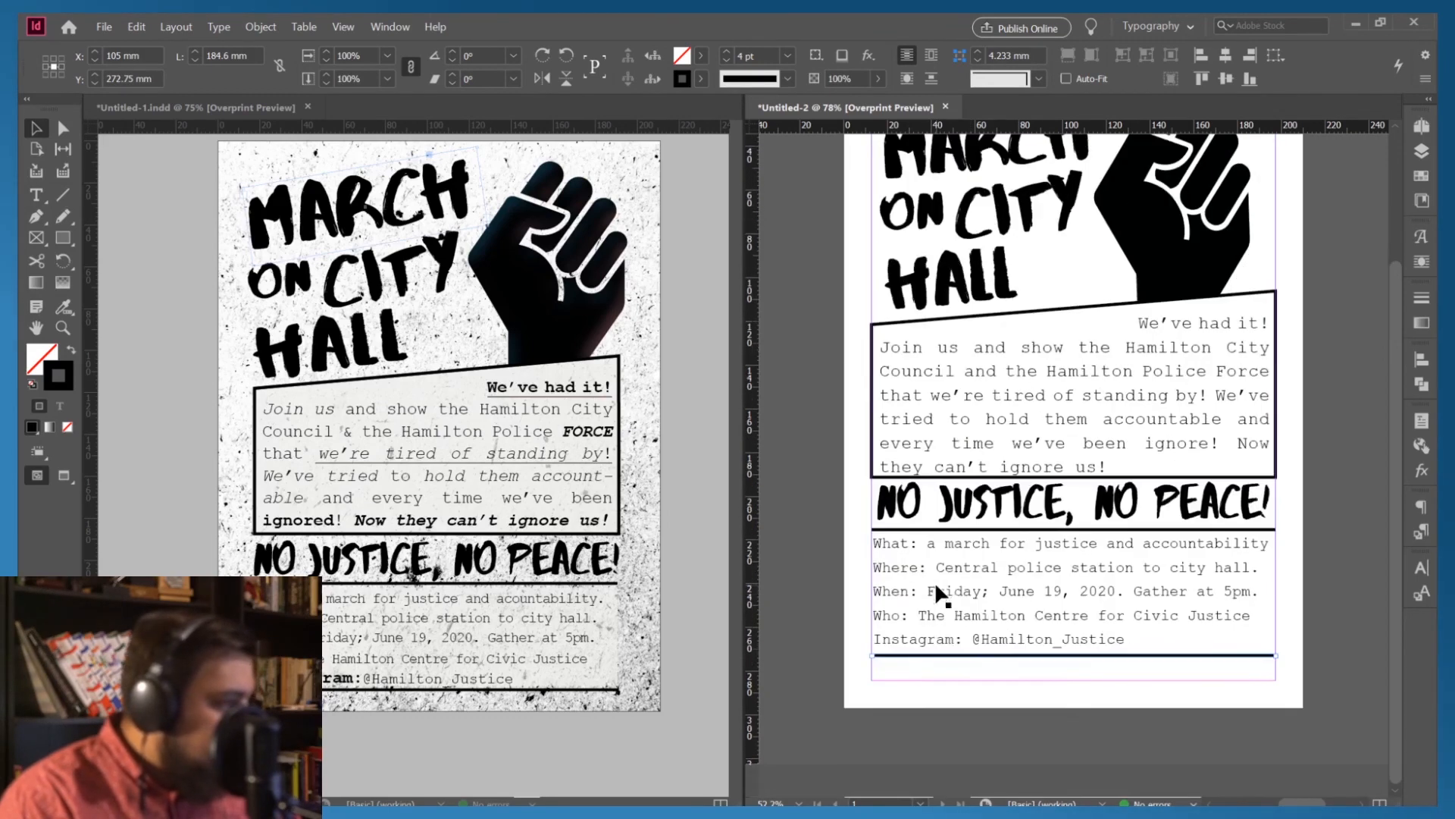
{"action": "scroll", "coordinate": [935, 579], "scroll_direction": "up", "scroll_amount": 3}
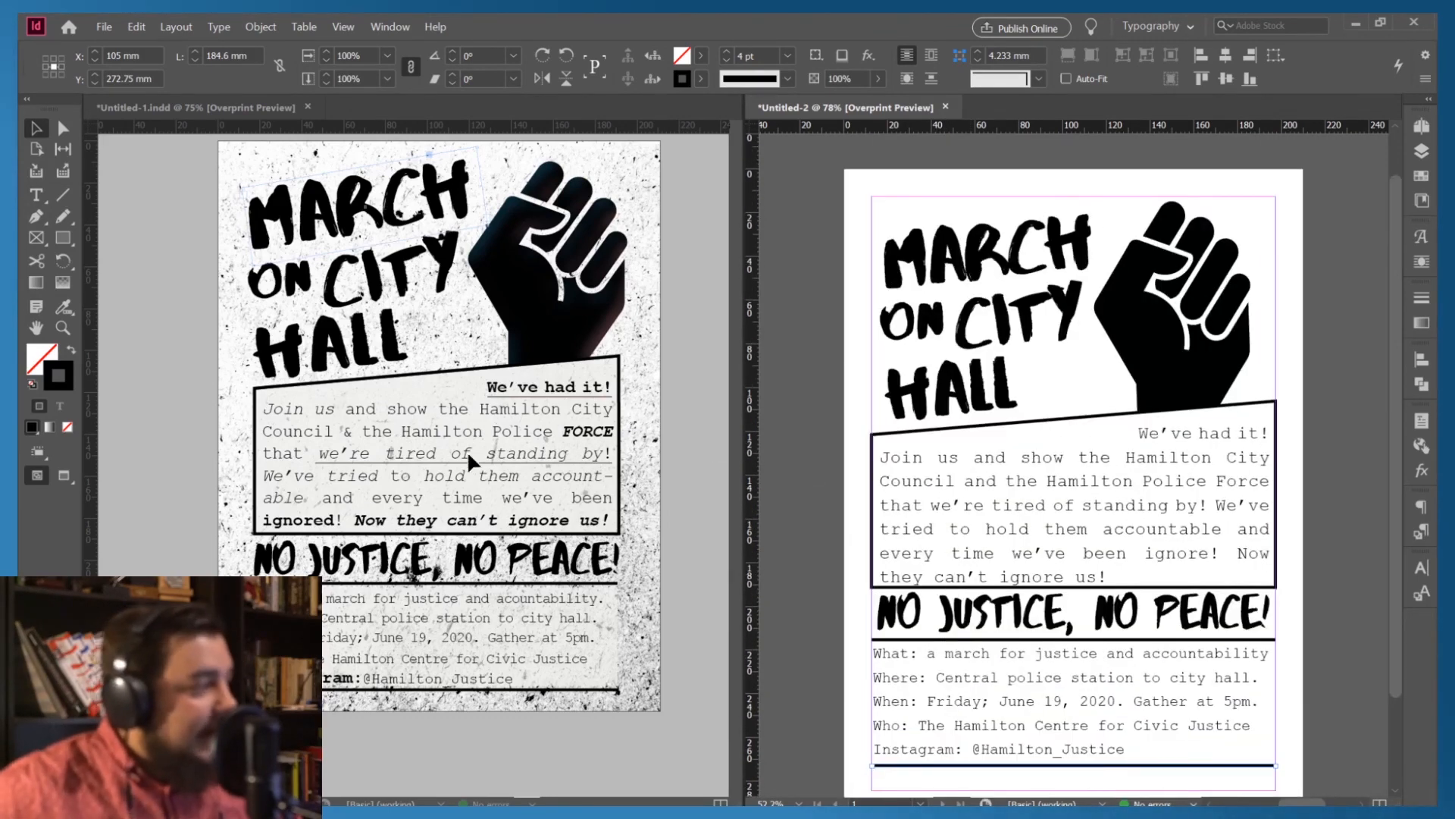
{"action": "scroll", "coordinate": [966, 425], "scroll_direction": "down", "scroll_amount": 3}
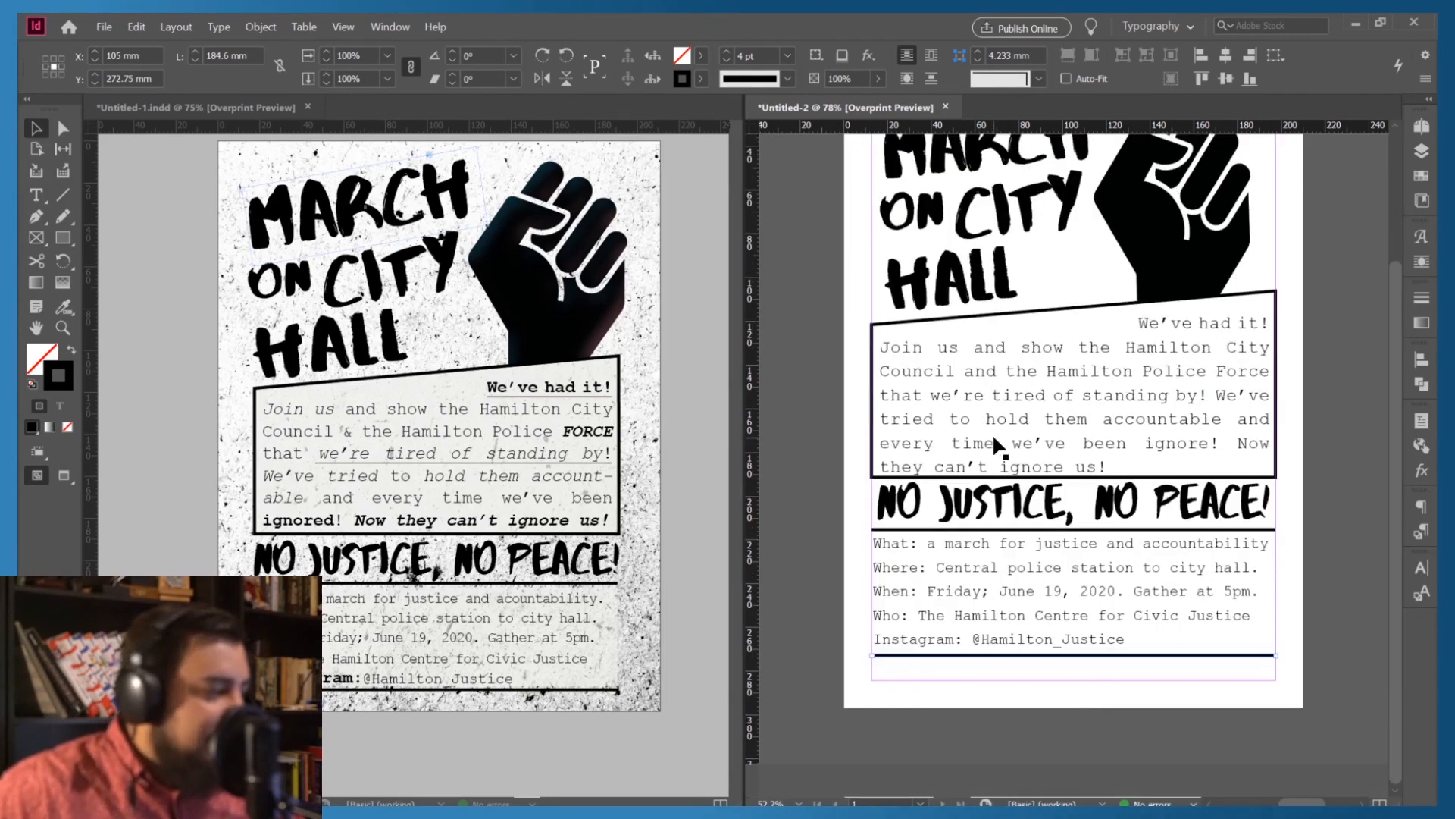
{"action": "left_click", "coordinate": [938, 609]}
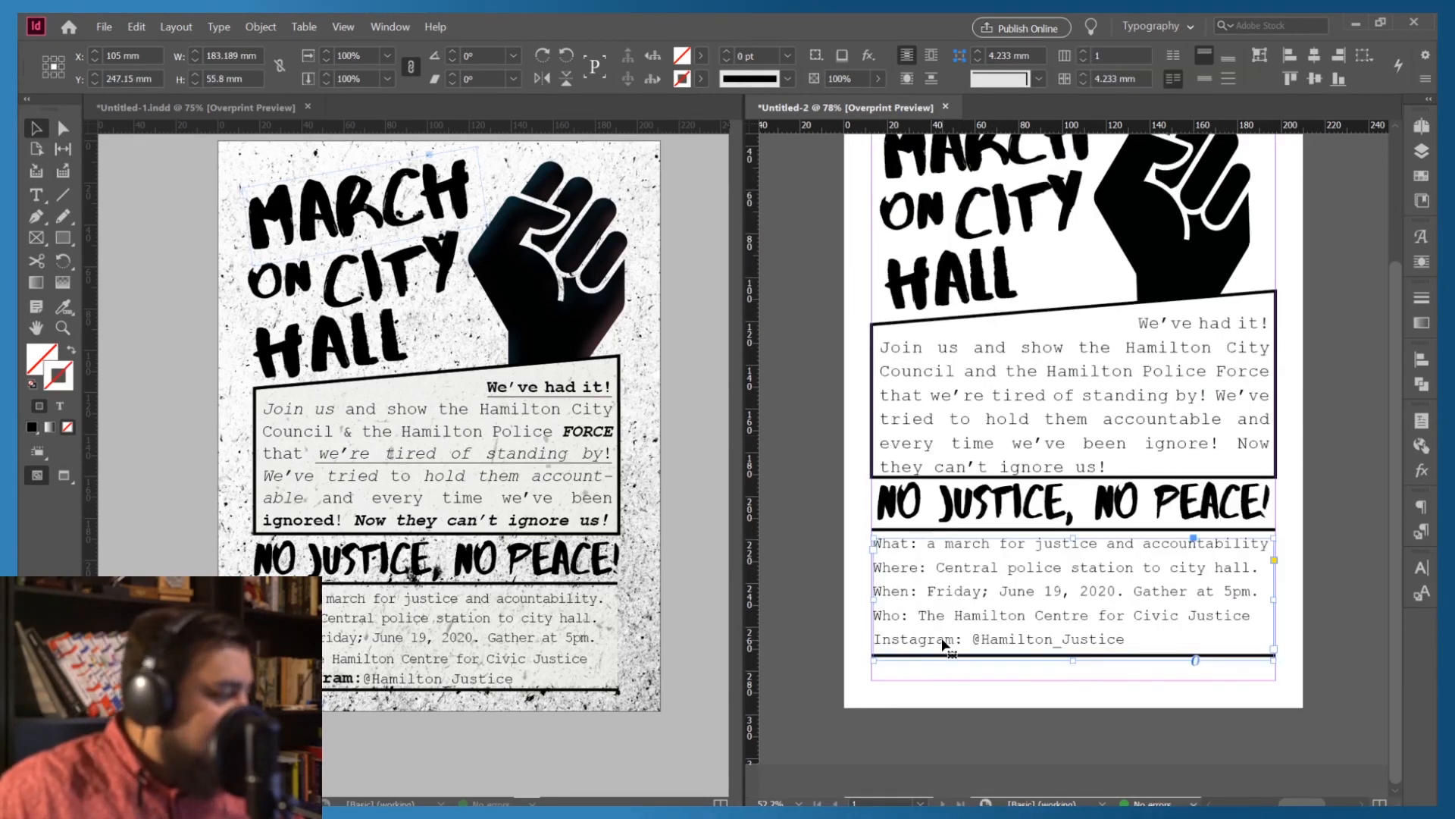
{"action": "left_click", "coordinate": [848, 614]}
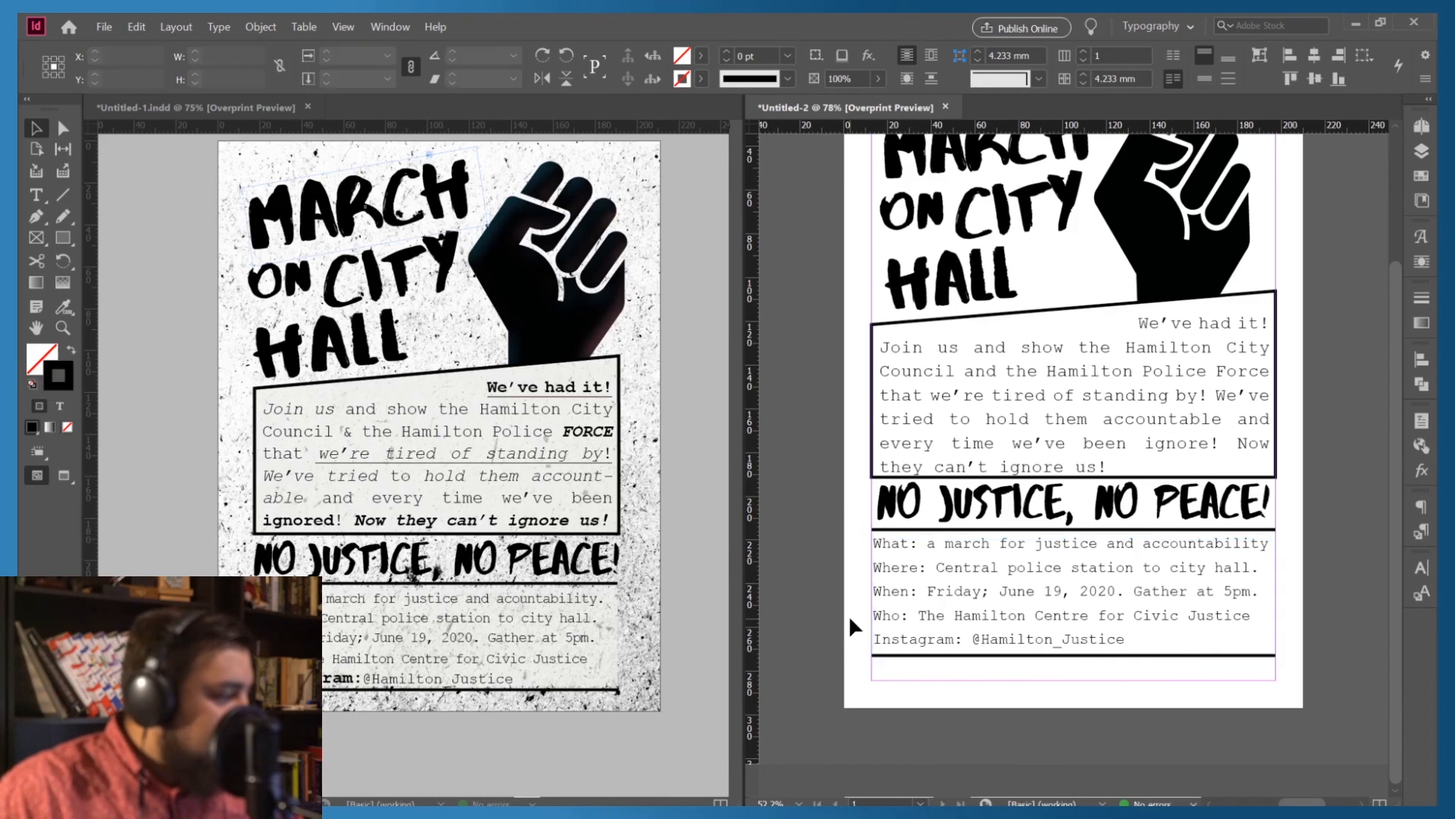
Draw an empty rectangular graphic frame covering the whole 210 × 297 mm poster page
{"action": "scroll", "coordinate": [852, 620], "scroll_direction": "up", "scroll_amount": 3}
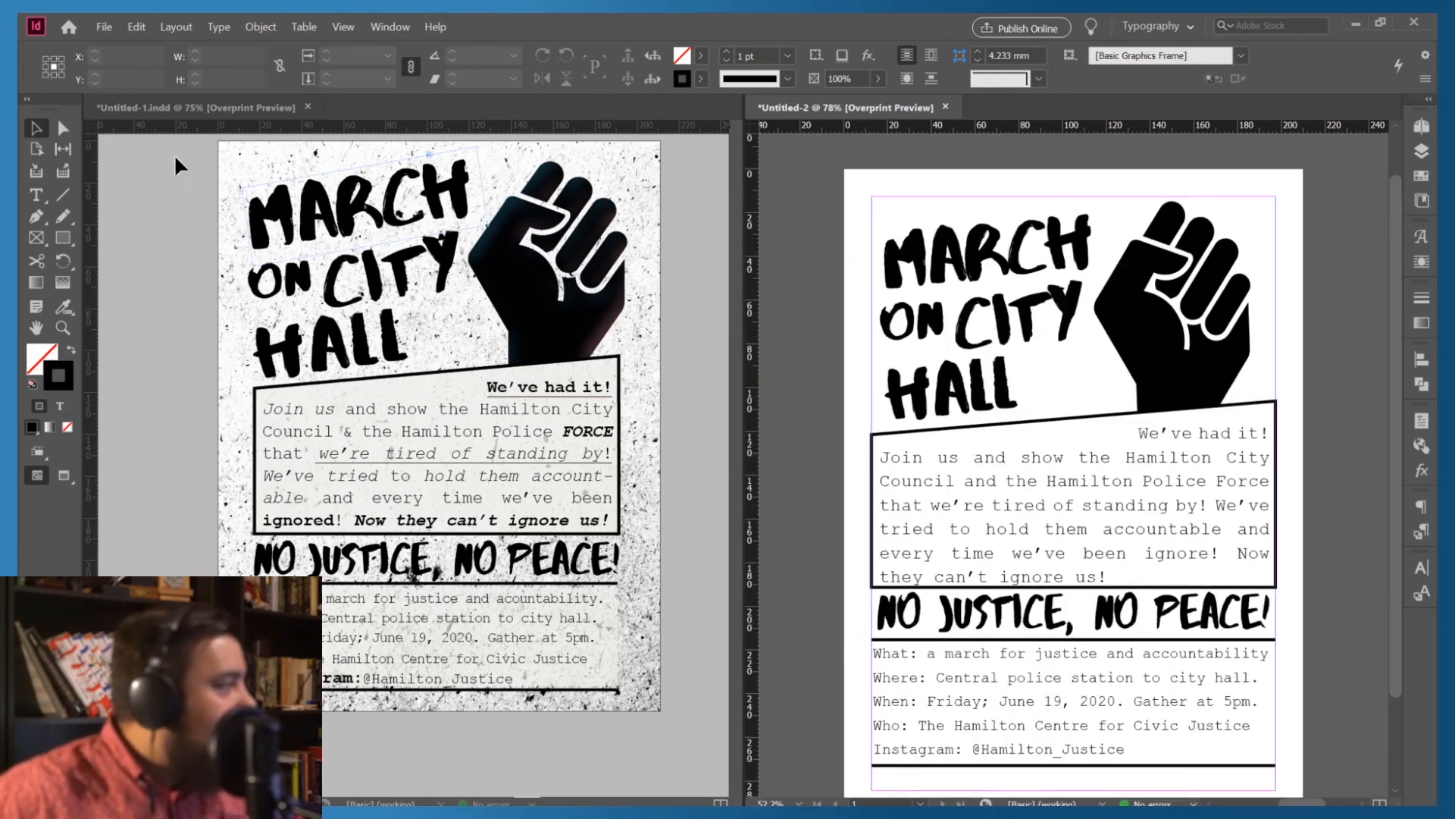
{"action": "left_click", "coordinate": [35, 239]}
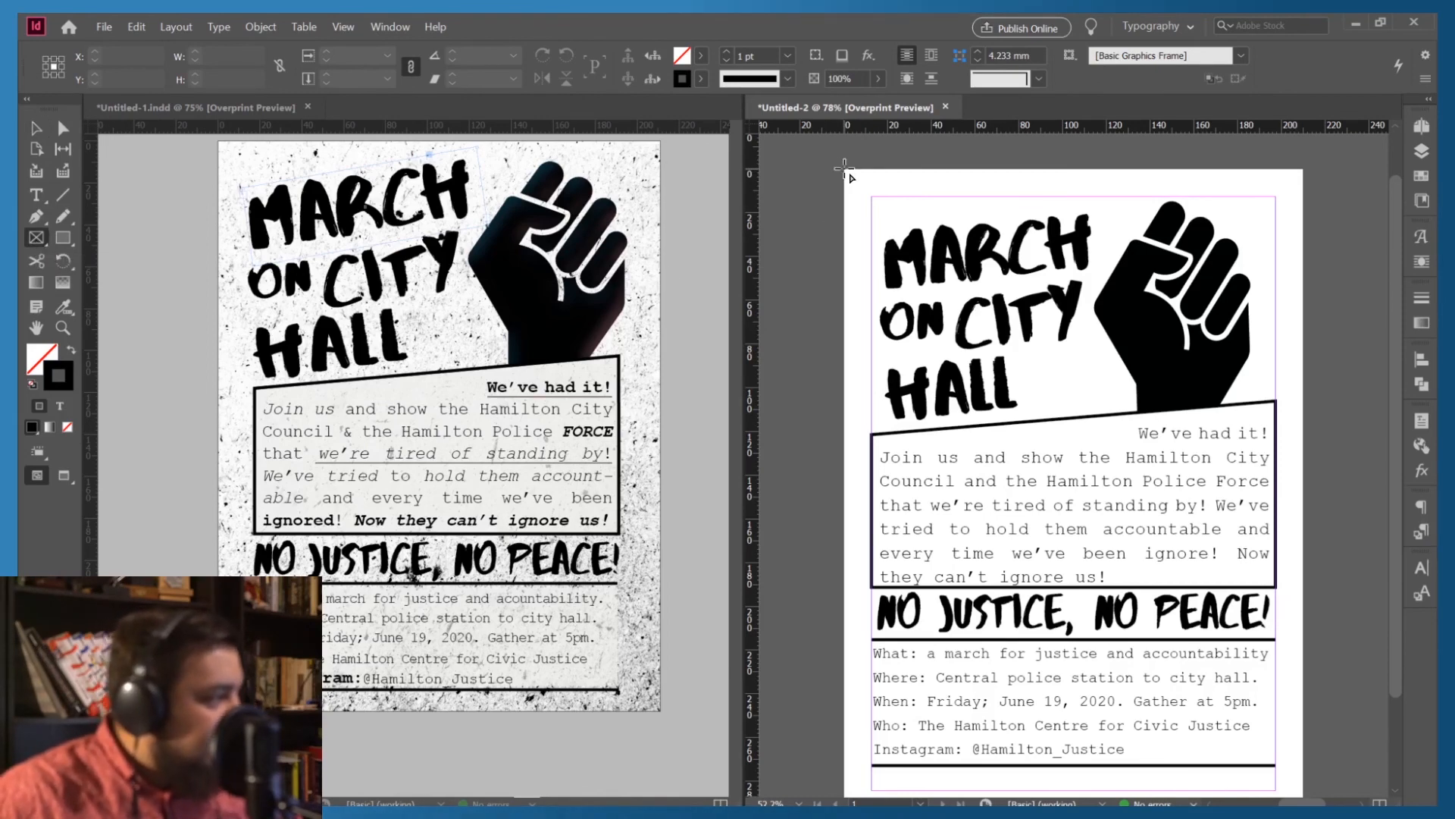
{"action": "mouse_move", "coordinate": [845, 169]}
{"action": "left_mouse_down"}
{"action": "mouse_move", "coordinate": [1076, 537]}
{"action": "mouse_move", "coordinate": [1187, 780]}
{"action": "mouse_move", "coordinate": [1303, 796]}
{"action": "mouse_move", "coordinate": [1303, 710]}
{"action": "left_mouse_up"}
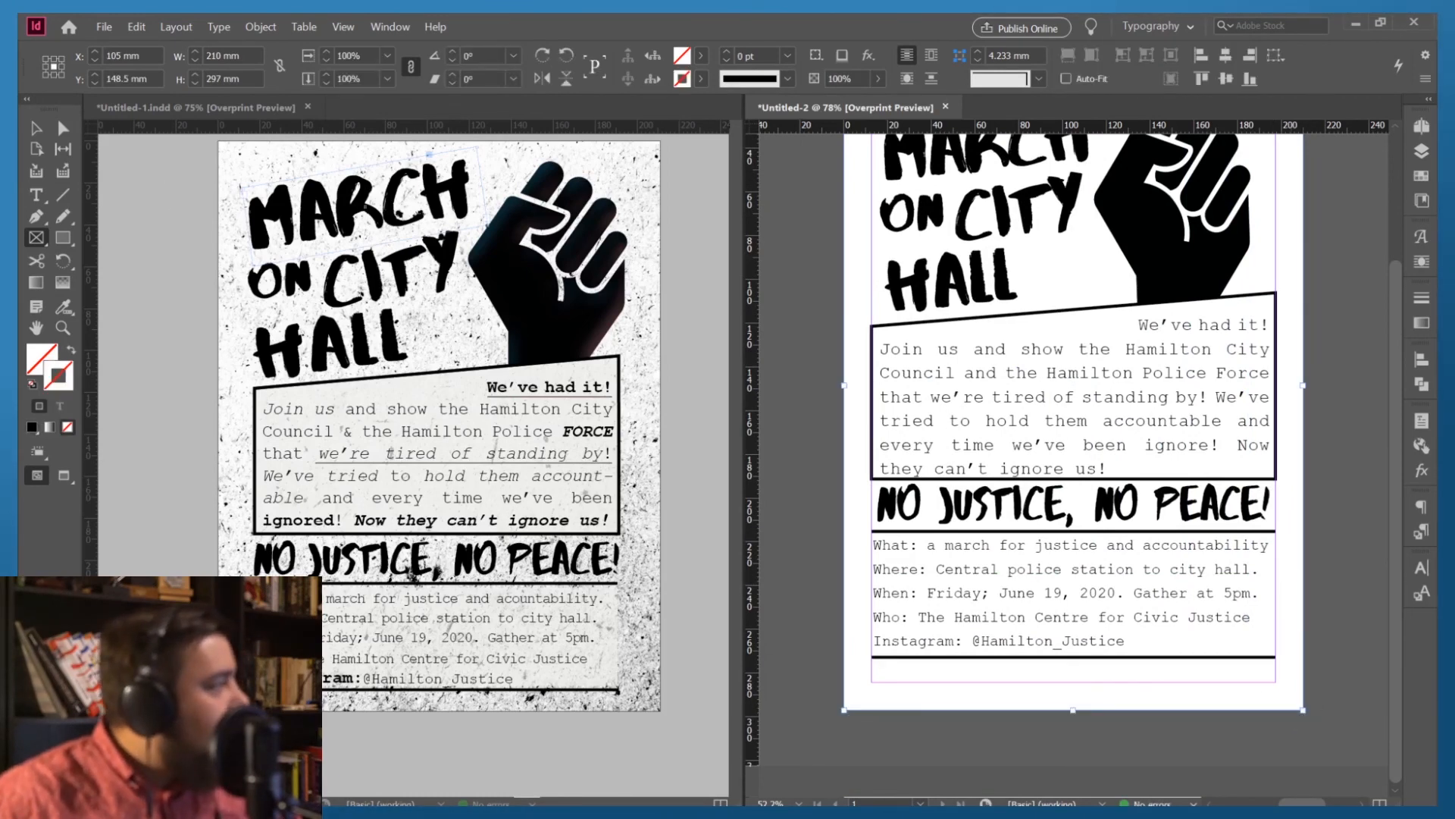
Place dust-texture-8-by-PhotoshopSupply.jpg from the Print Layout folder into the full-page frame
{"action": "left_click", "coordinate": [104, 27]}
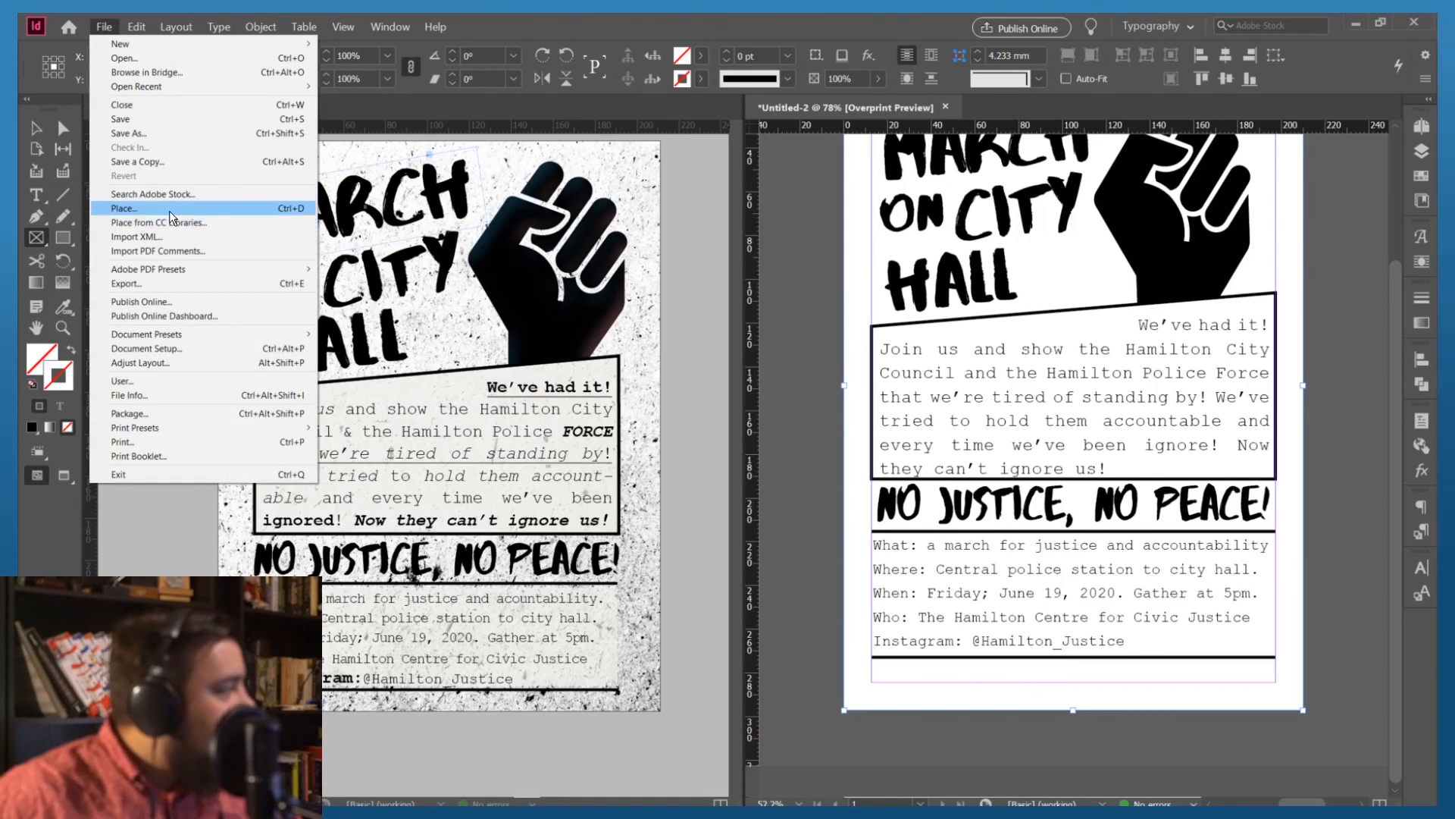
{"action": "left_click", "coordinate": [247, 212]}
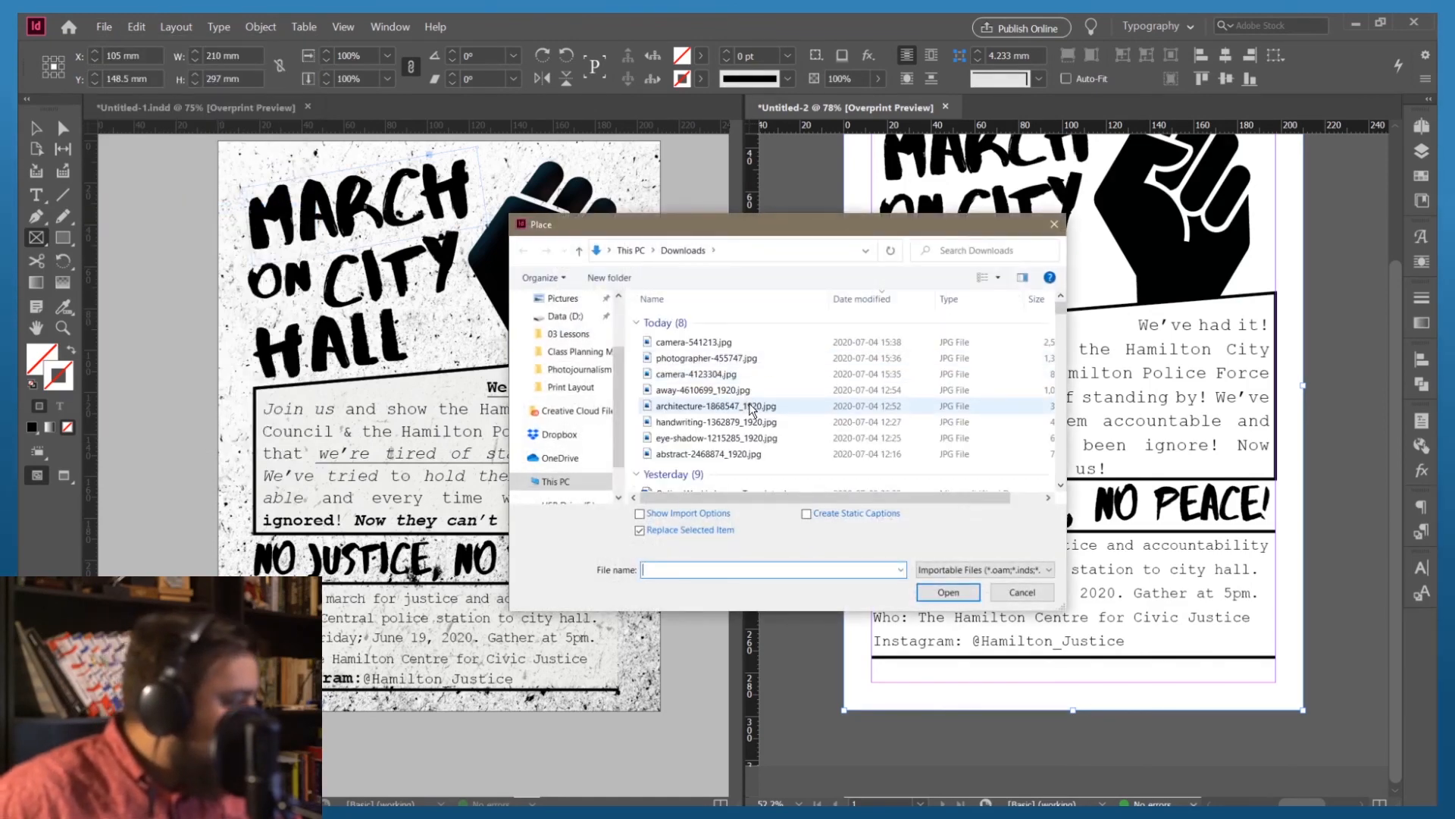
{"action": "scroll", "coordinate": [769, 409], "scroll_direction": "down", "scroll_amount": 1}
{"action": "scroll", "coordinate": [769, 408], "scroll_direction": "down", "scroll_amount": 2}
{"action": "scroll", "coordinate": [782, 407], "scroll_direction": "down", "scroll_amount": 2}
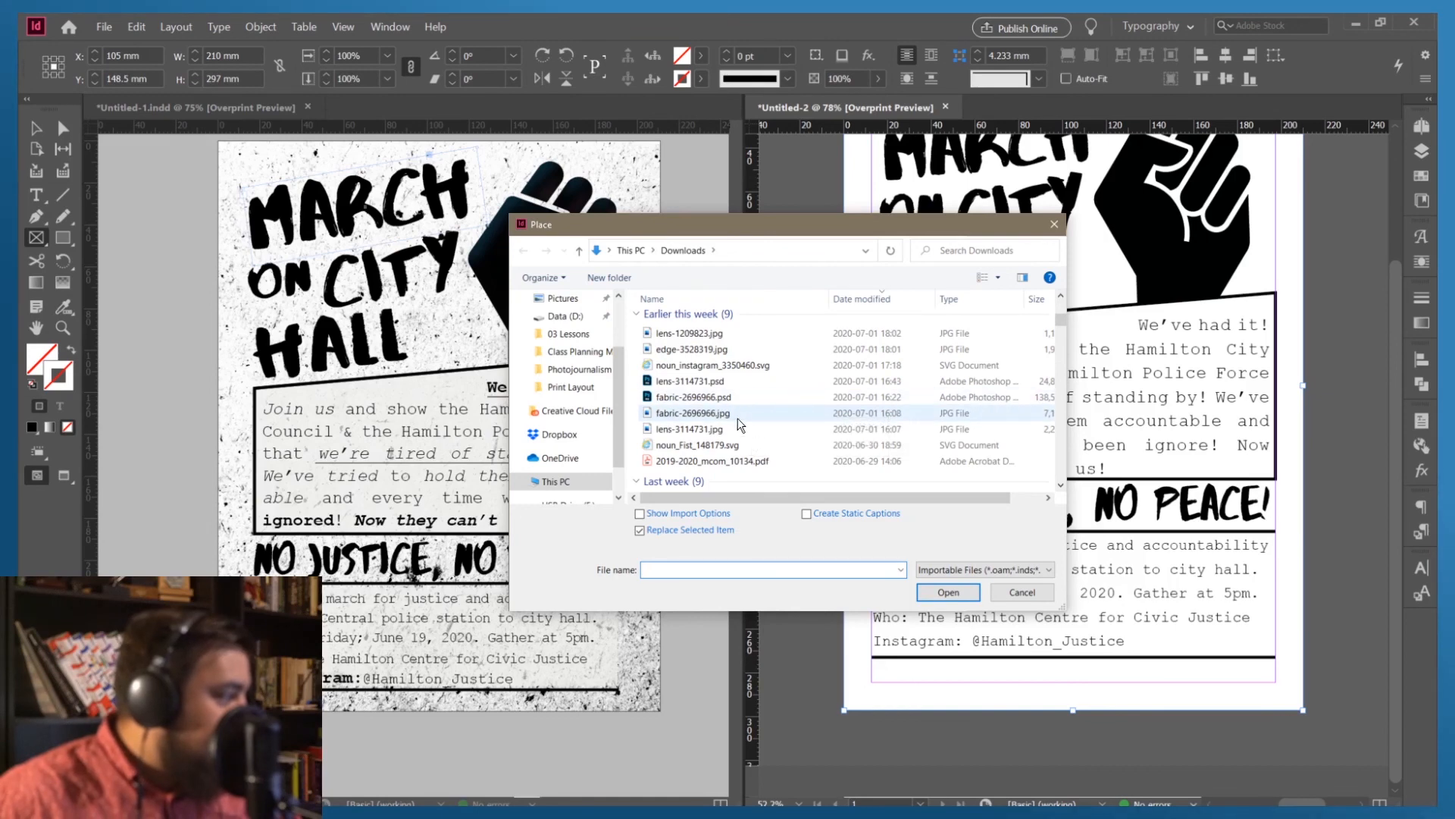
{"action": "scroll", "coordinate": [739, 419], "scroll_direction": "down", "scroll_amount": 3}
{"action": "scroll", "coordinate": [792, 407], "scroll_direction": "up", "scroll_amount": 3}
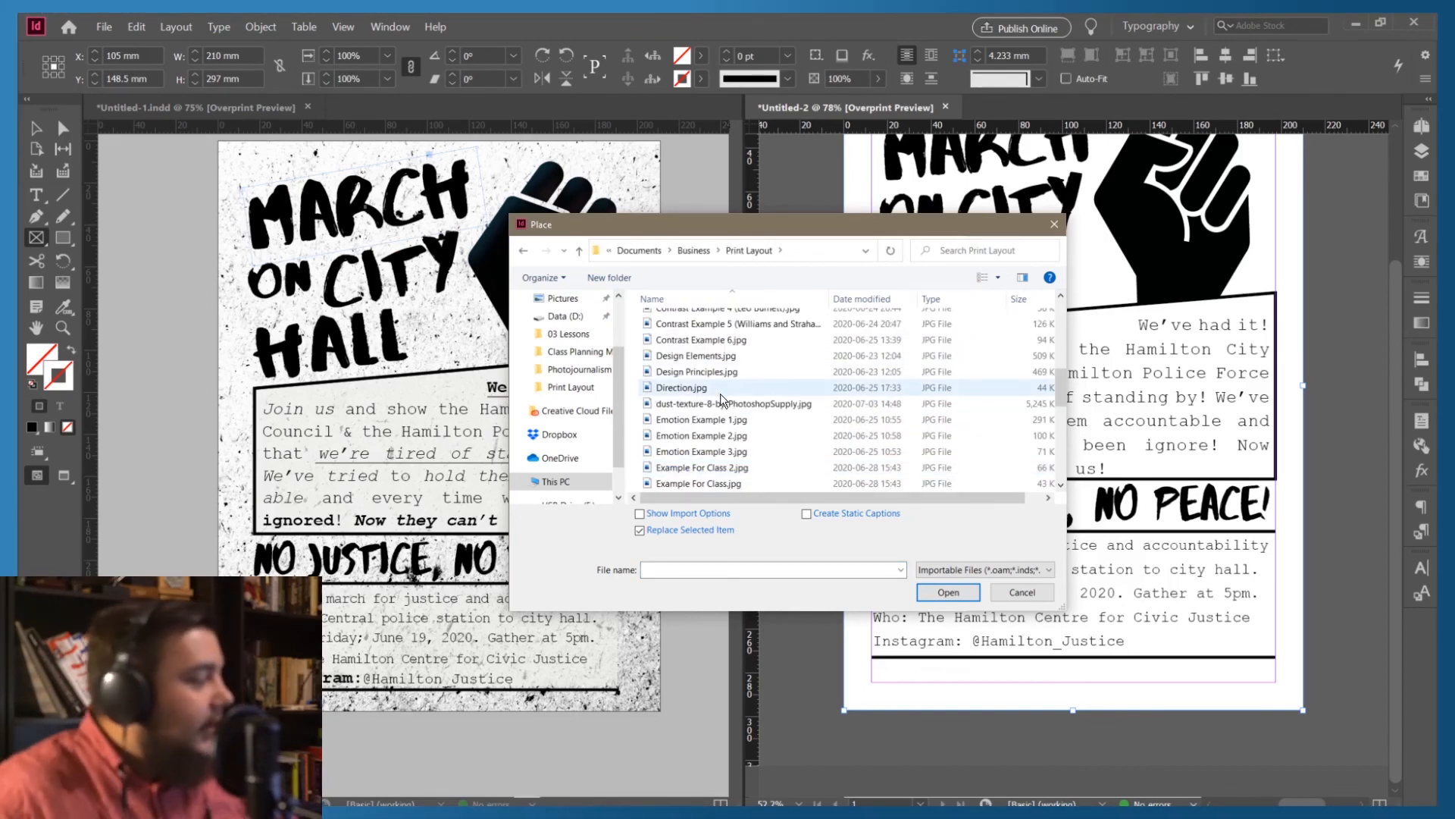
{"action": "left_click", "coordinate": [721, 407]}
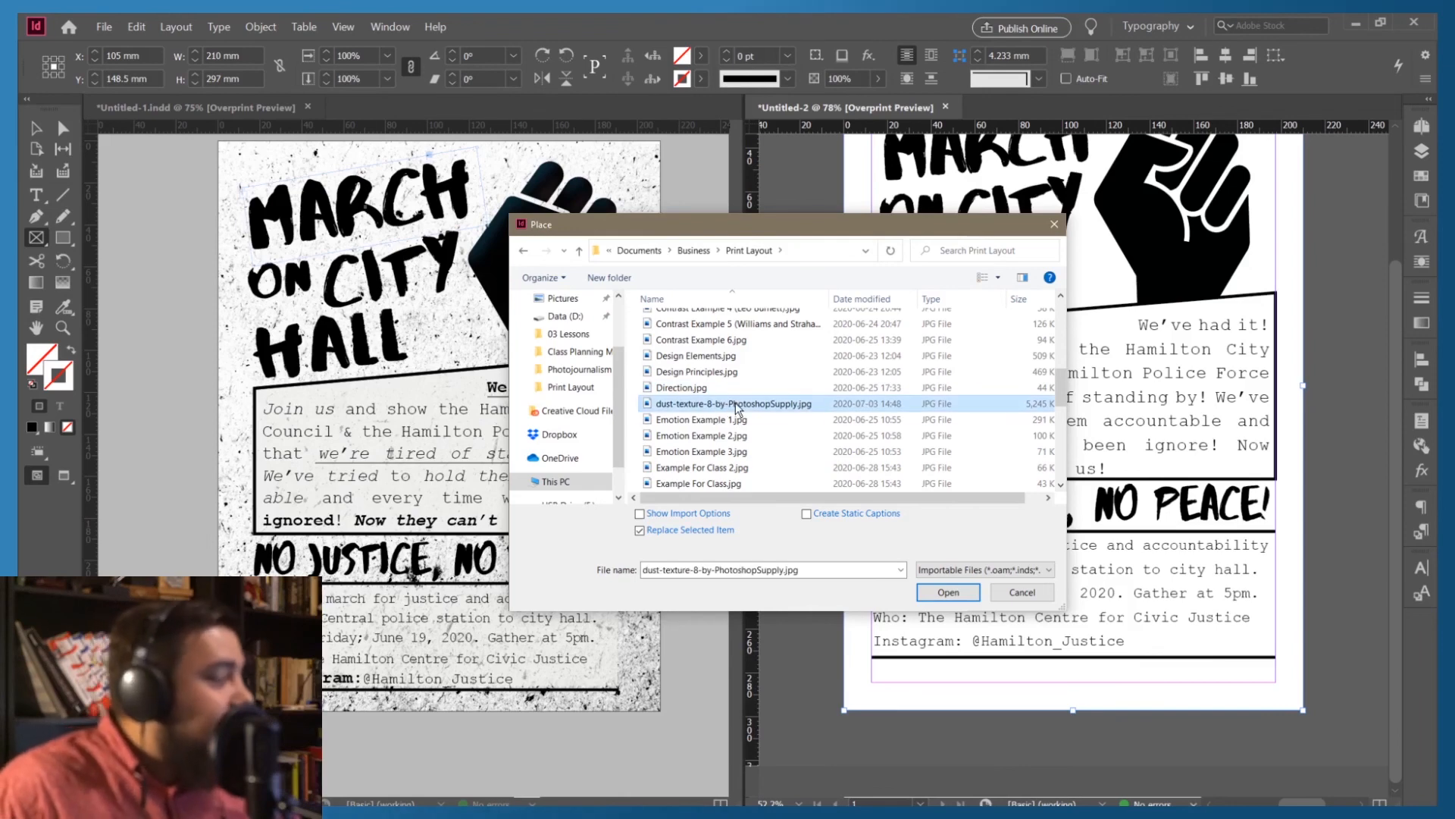
{"action": "left_click", "coordinate": [935, 592]}
{"action": "scroll", "coordinate": [934, 584], "scroll_direction": "up", "scroll_amount": 3}
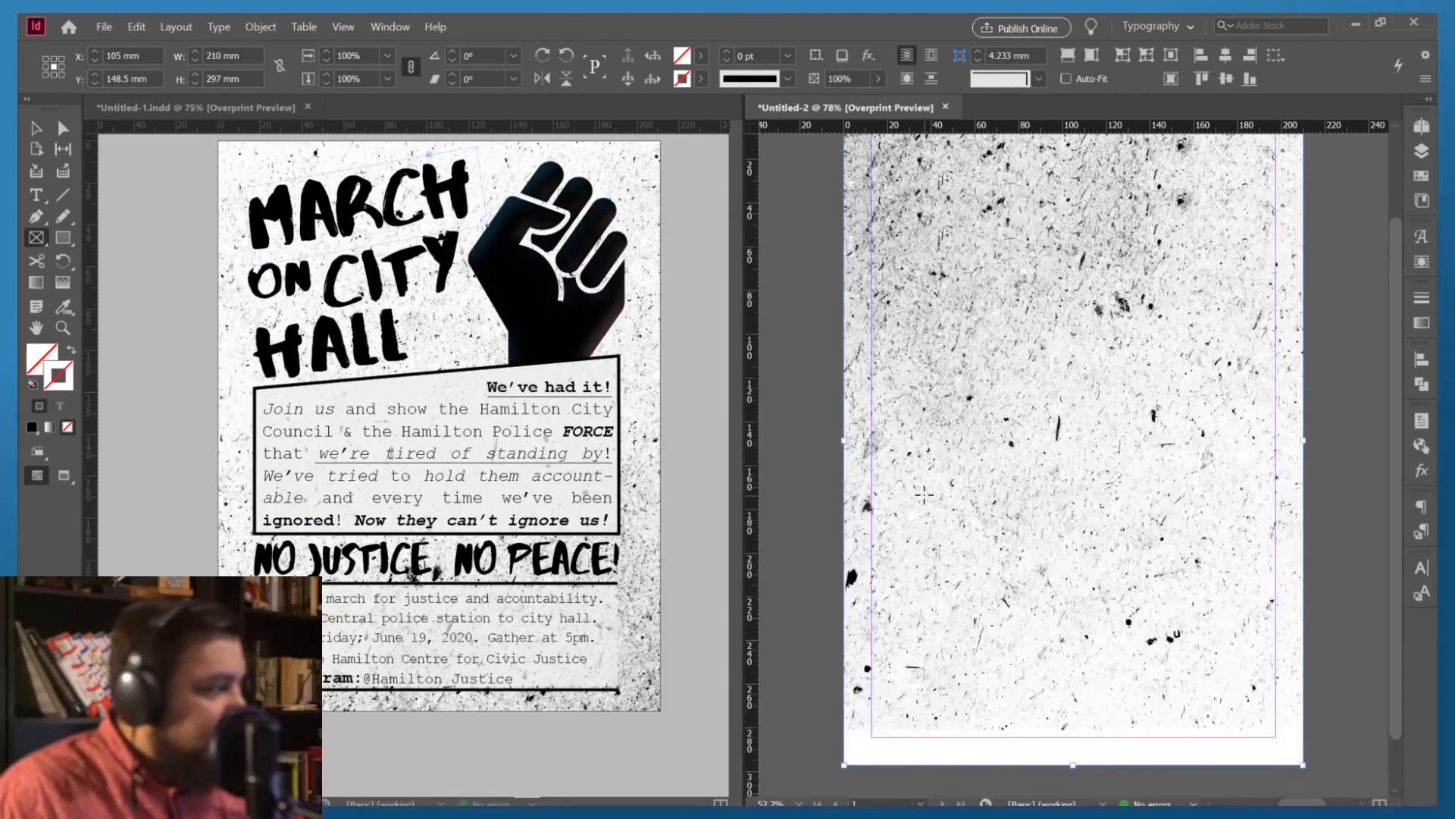
{"action": "scroll", "coordinate": [938, 352], "scroll_direction": "down", "scroll_amount": 3}
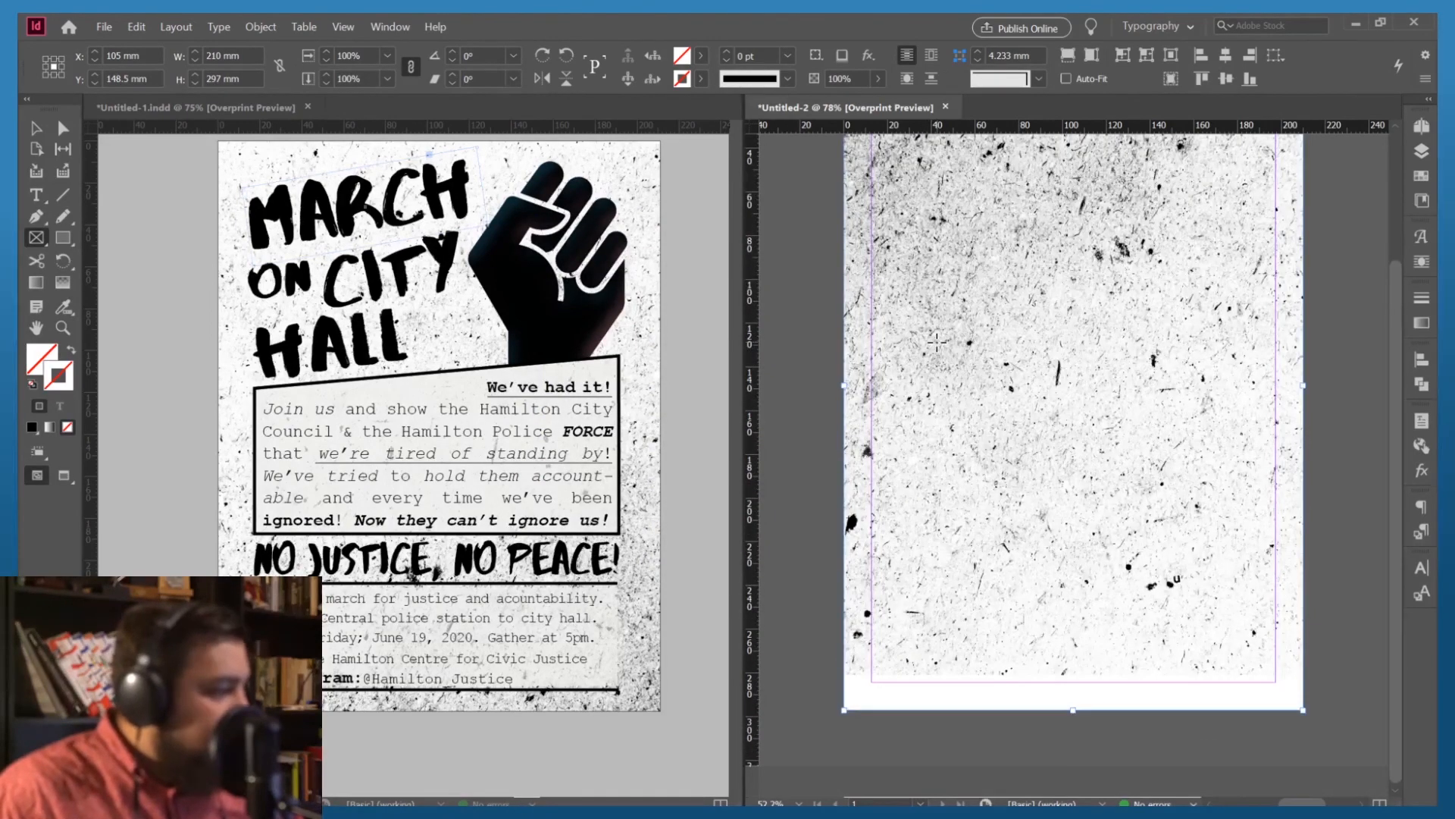
Rotate the full-page dust texture frame by 180°
{"action": "scroll", "coordinate": [936, 341], "scroll_direction": "up", "scroll_amount": 4}
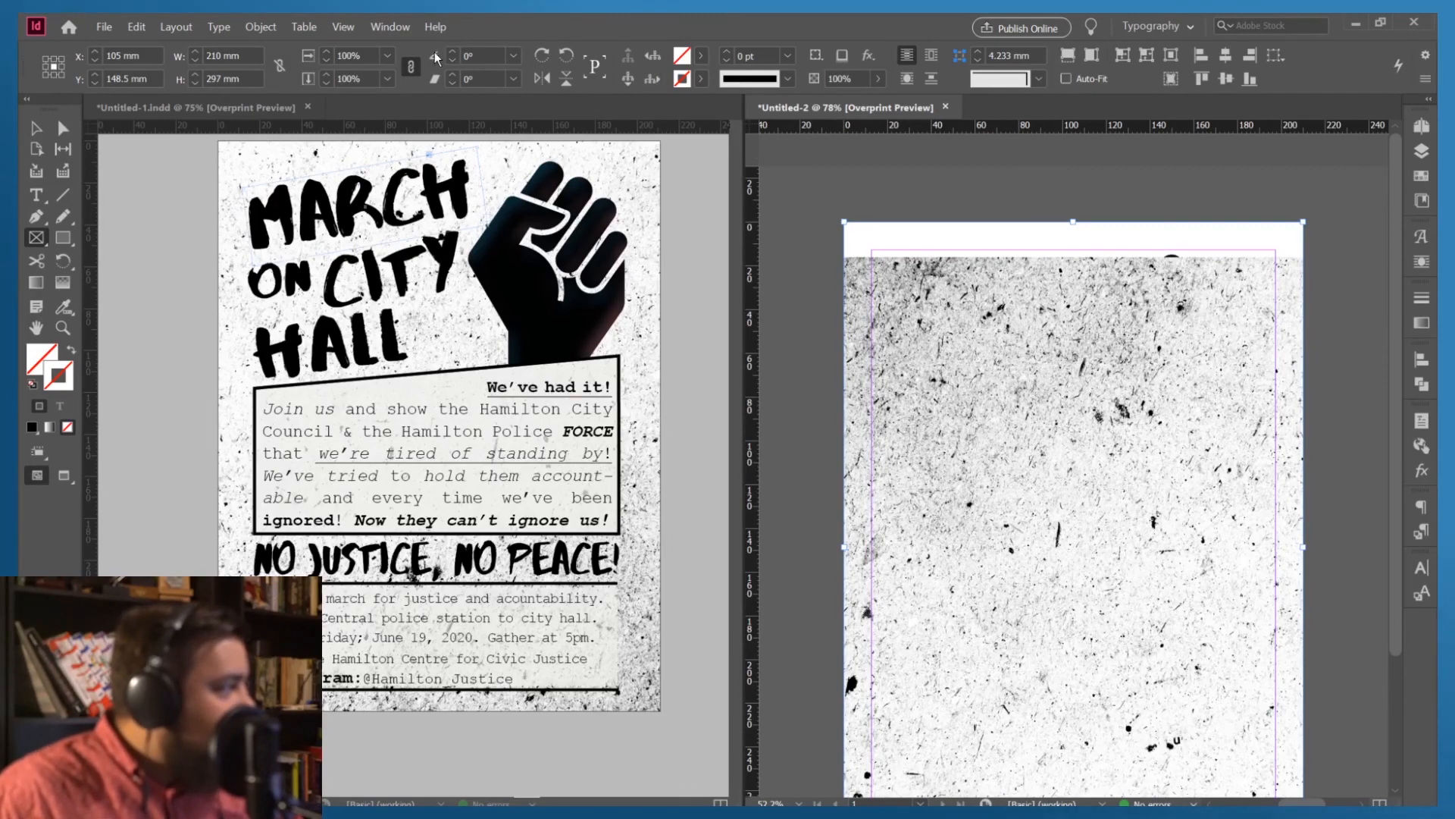
{"action": "left_click", "coordinate": [469, 53]}
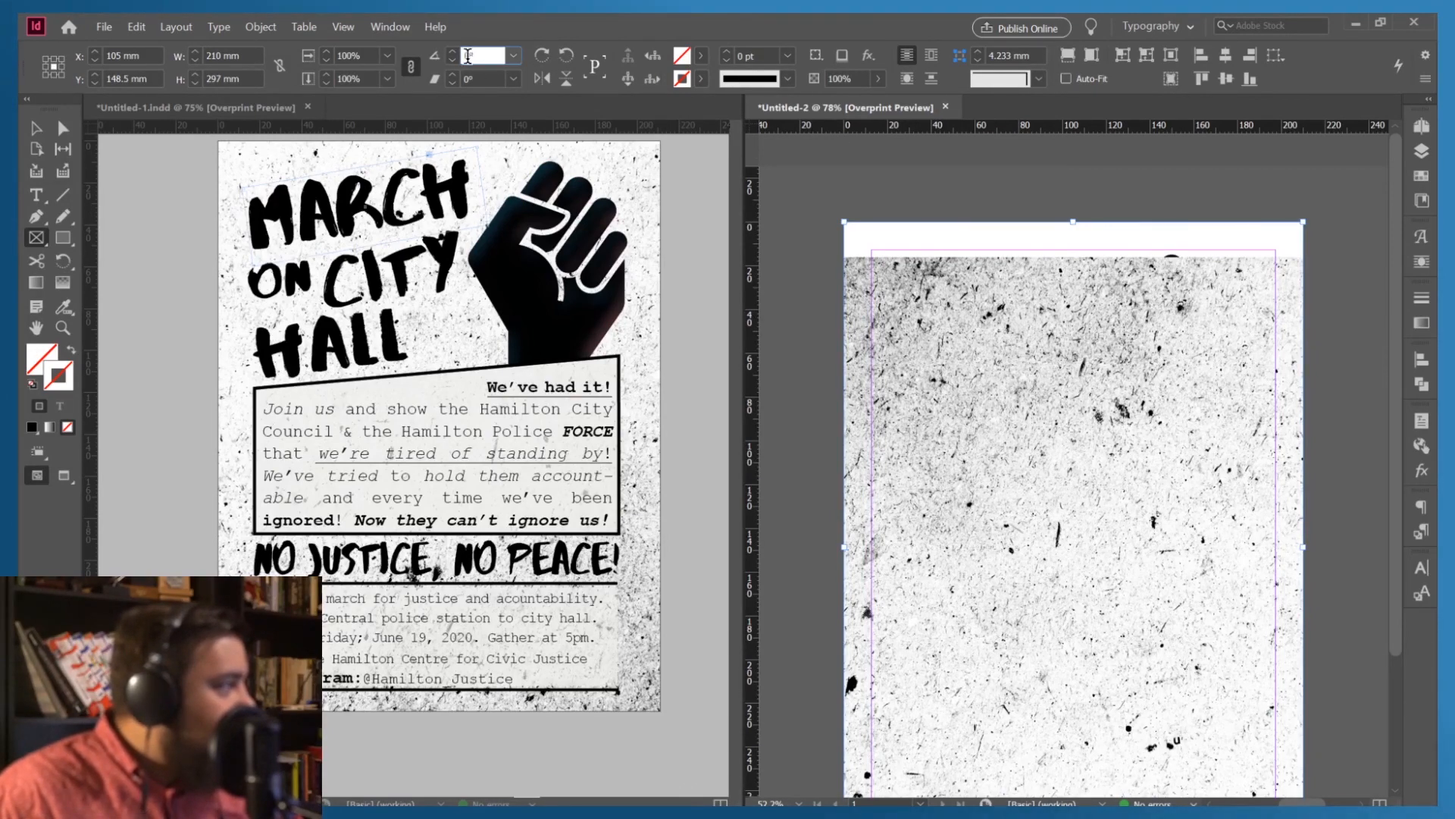
{"action": "type", "text": "1"}
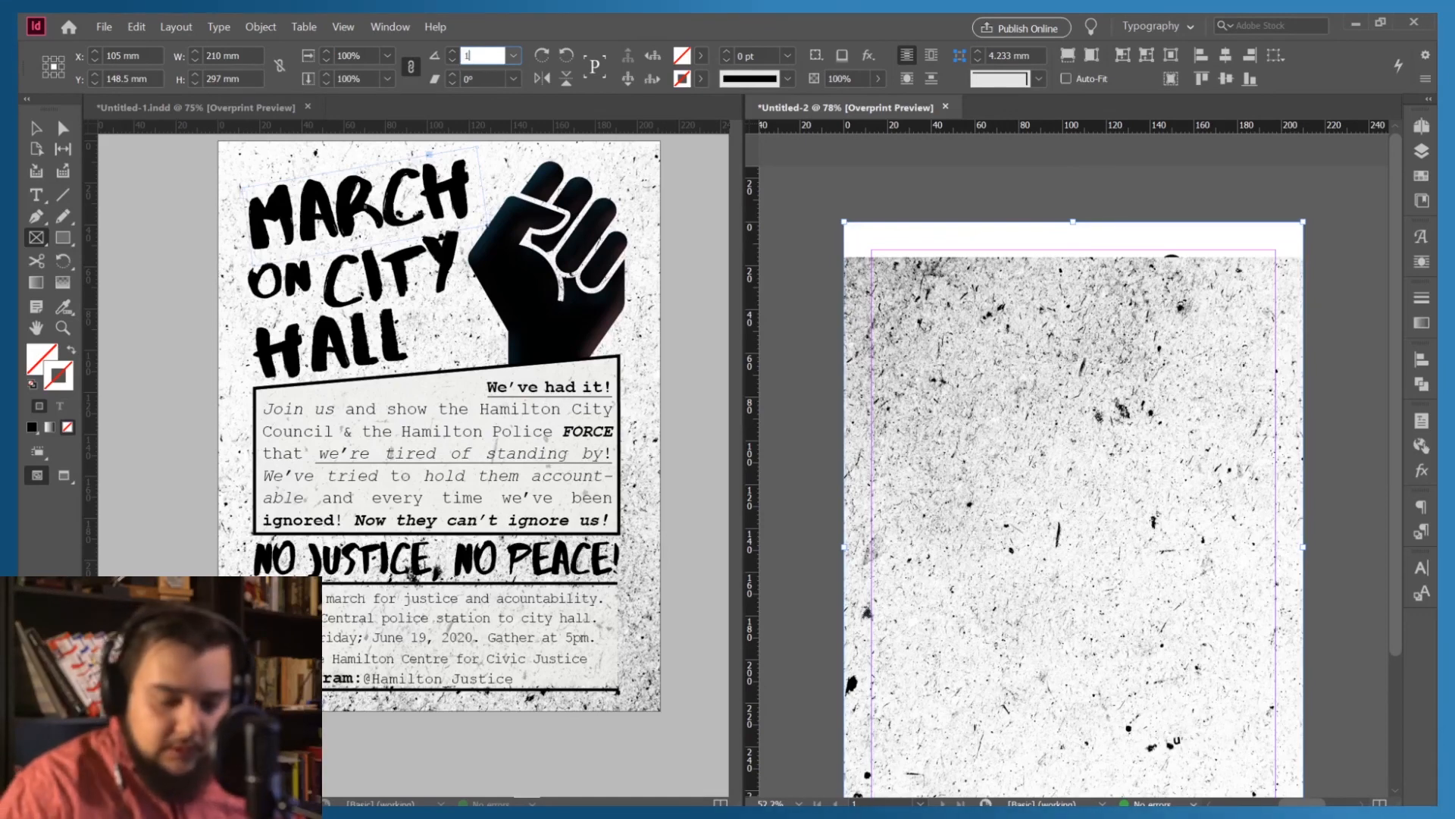
{"action": "type", "text": "80"}
{"action": "key", "text": "Return"}
{"action": "scroll", "coordinate": [891, 326], "scroll_direction": "down", "scroll_amount": 3}
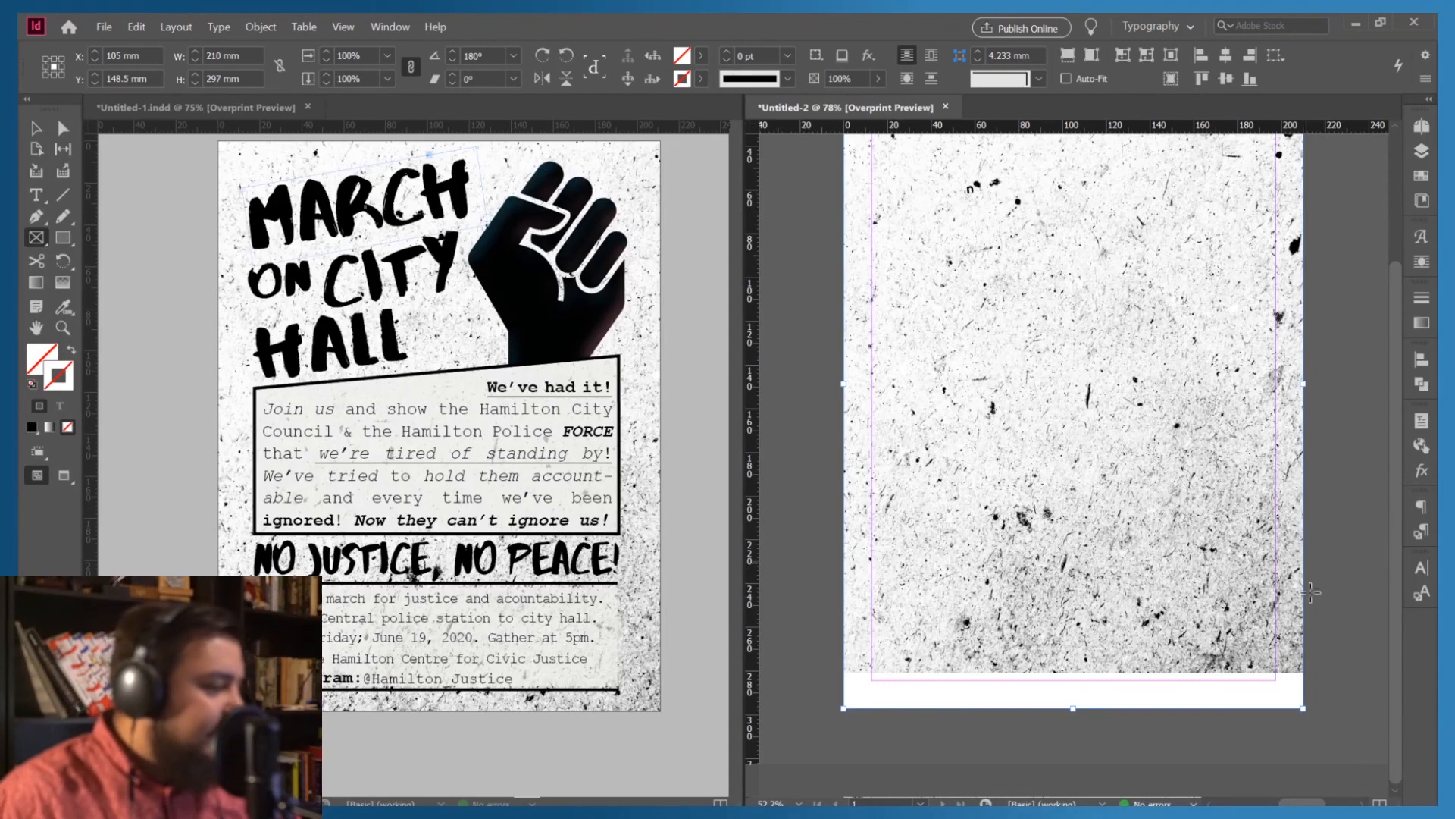
{"action": "scroll", "coordinate": [1334, 583], "scroll_direction": "up", "scroll_amount": 3}
{"action": "scroll", "coordinate": [1143, 433], "scroll_direction": "down", "scroll_amount": 1}
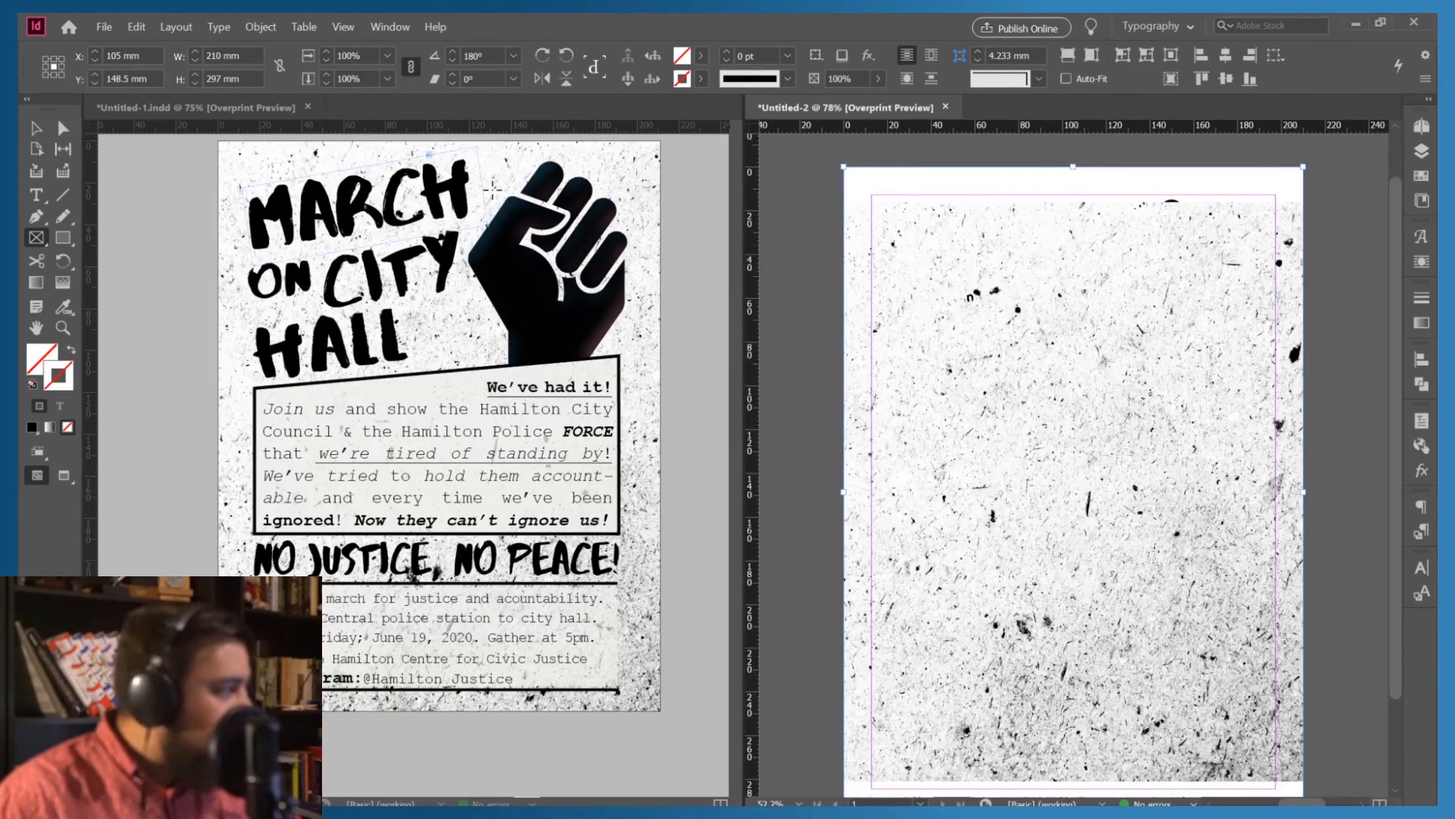
Select the texture image inside its frame and examine how its extent compares with the page
{"action": "left_click", "coordinate": [36, 128]}
{"action": "left_click", "coordinate": [810, 240]}
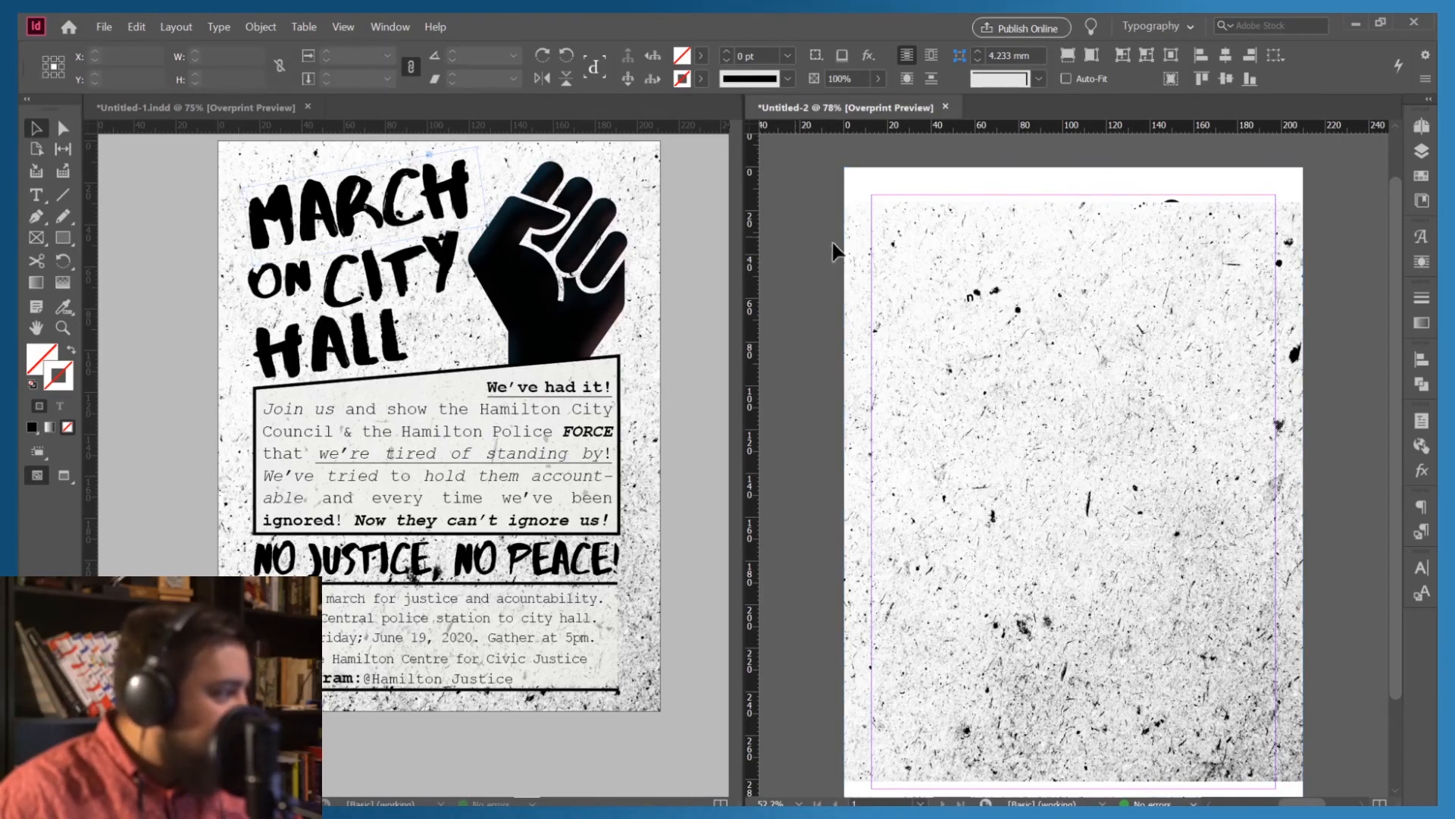
{"action": "left_click", "coordinate": [1075, 482]}
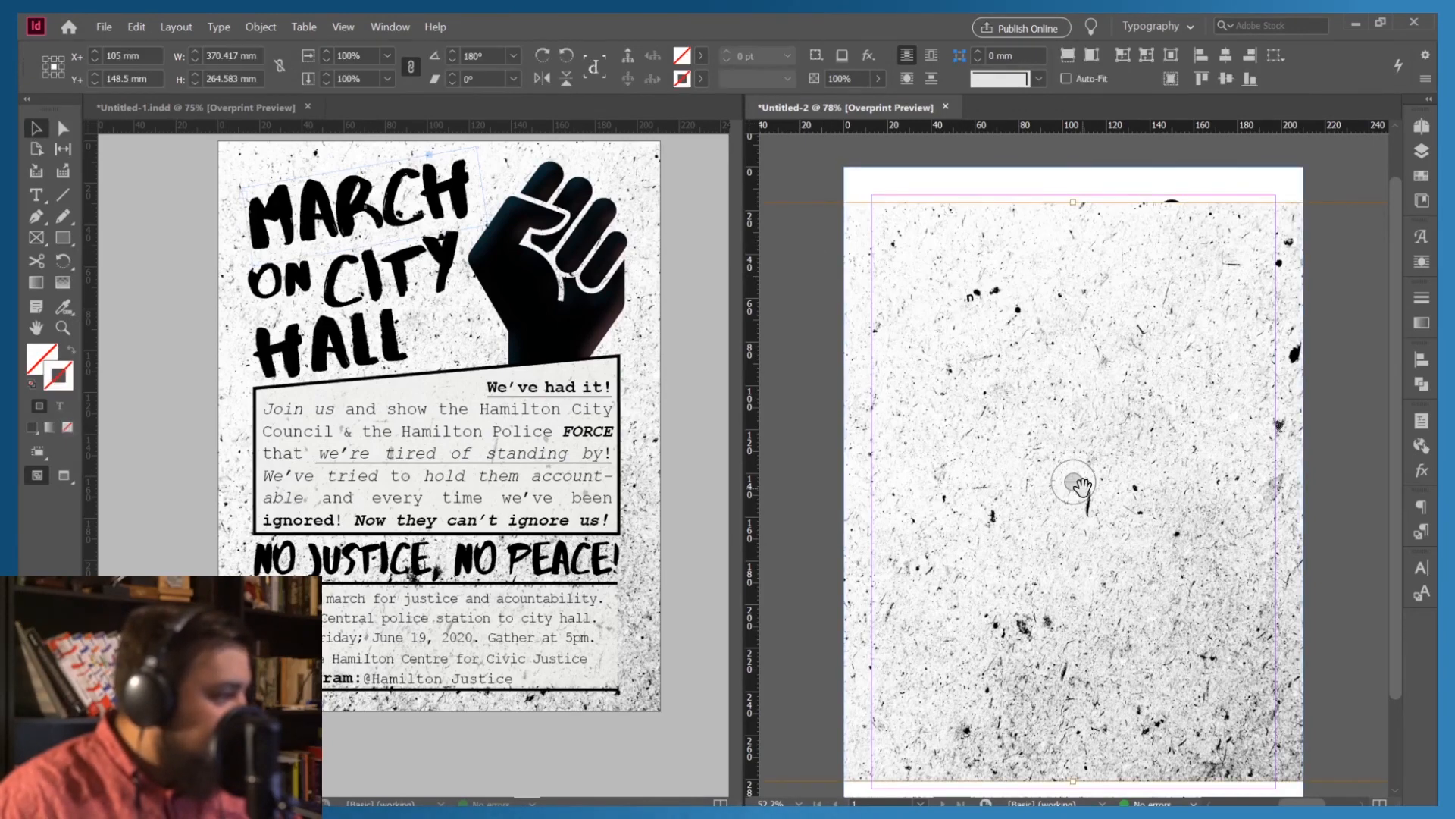
{"action": "scroll", "coordinate": [1084, 482], "scroll_direction": "down", "scroll_amount": 2}
{"action": "scroll", "coordinate": [1089, 476], "scroll_direction": "up", "scroll_amount": 3}
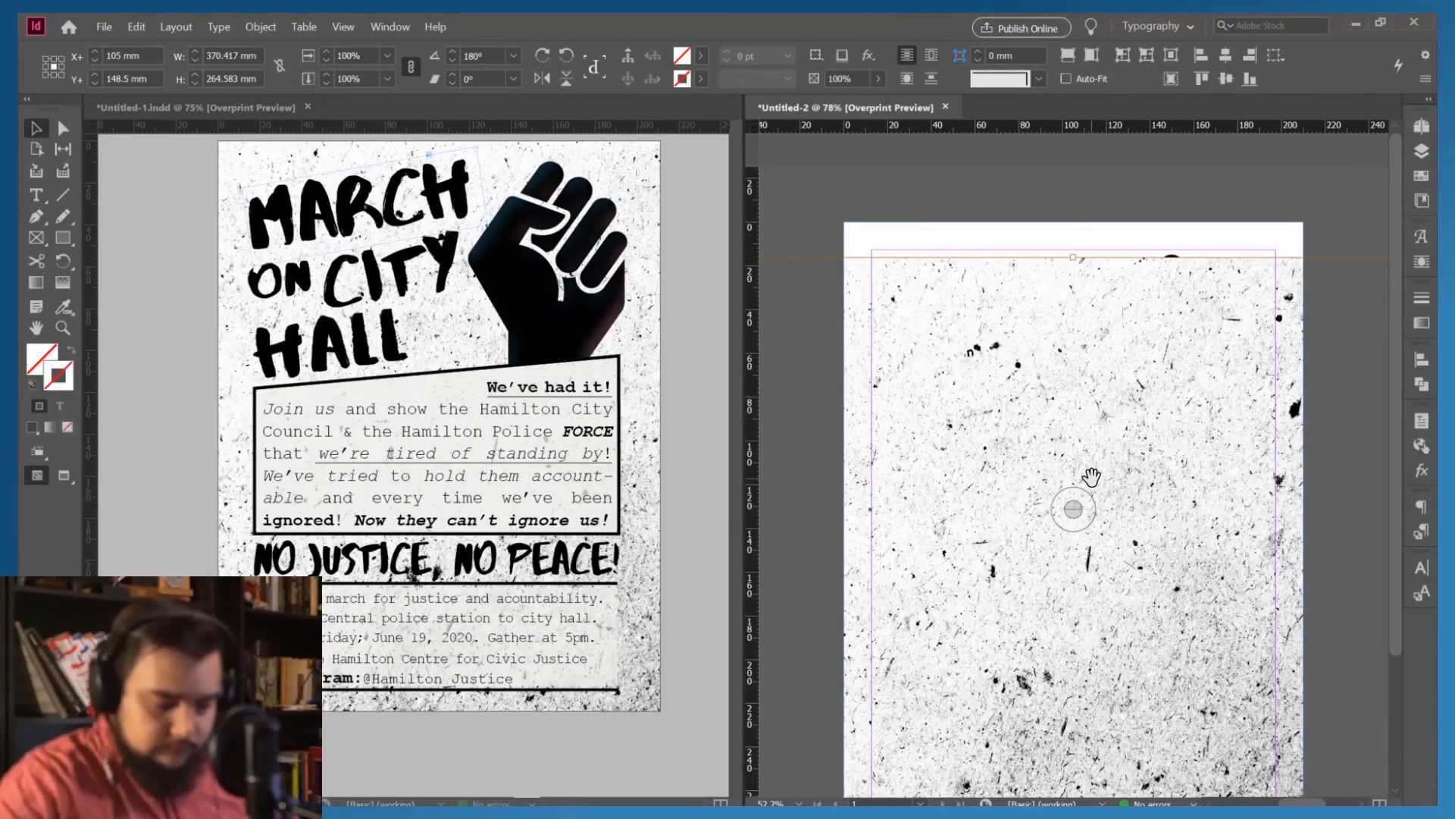
{"action": "key", "text": "ctrl+0"}
{"action": "key", "text": "ctrl+minus"}
{"action": "key", "text": "ctrl+minus"}
{"action": "key", "text": "ctrl+minus"}
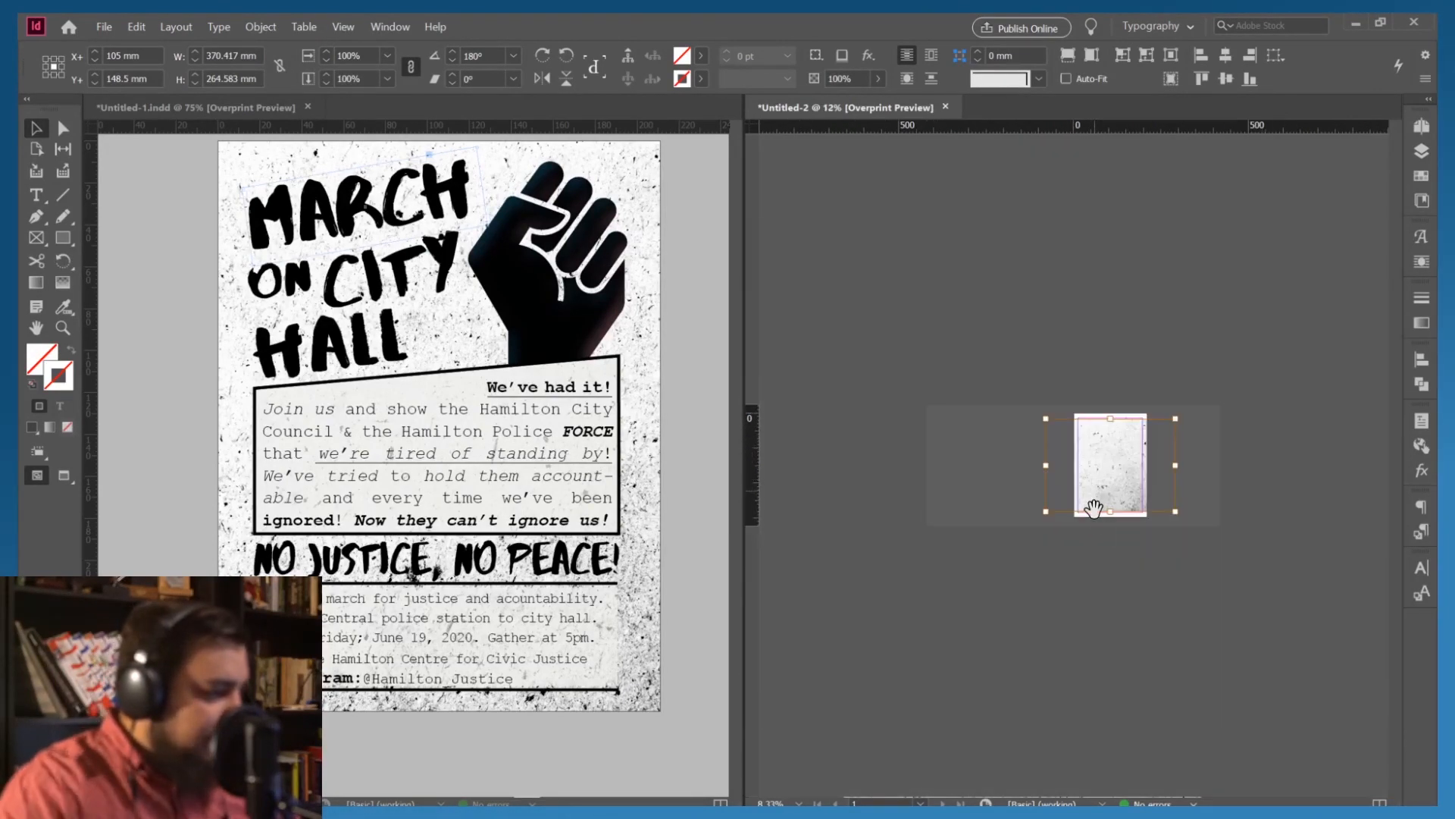
{"action": "key", "text": "ctrl+equal"}
{"action": "key", "text": "ctrl+equal"}
{"action": "key", "text": "ctrl+equal"}
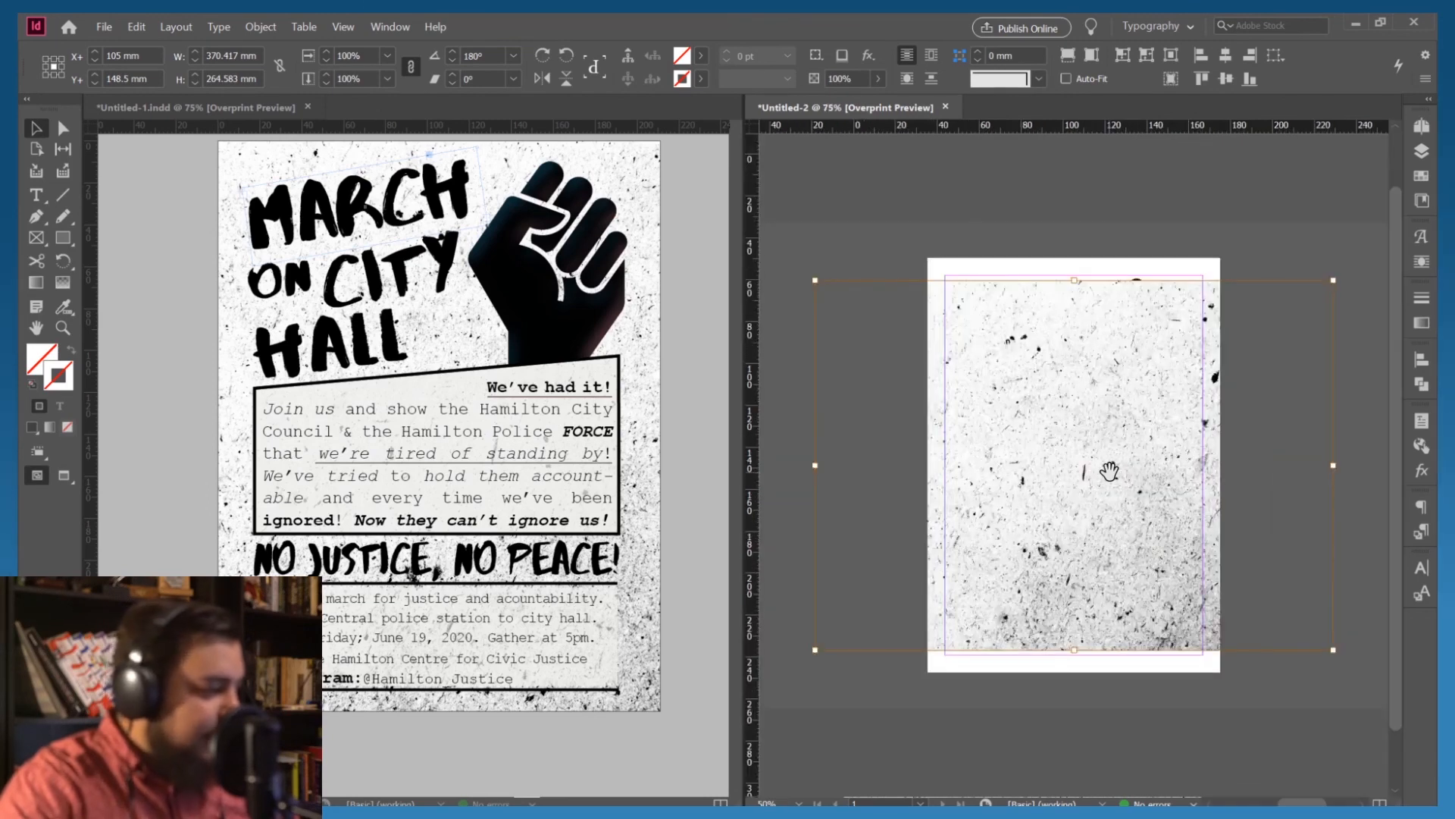
{"action": "key", "text": "ctrl+minus"}
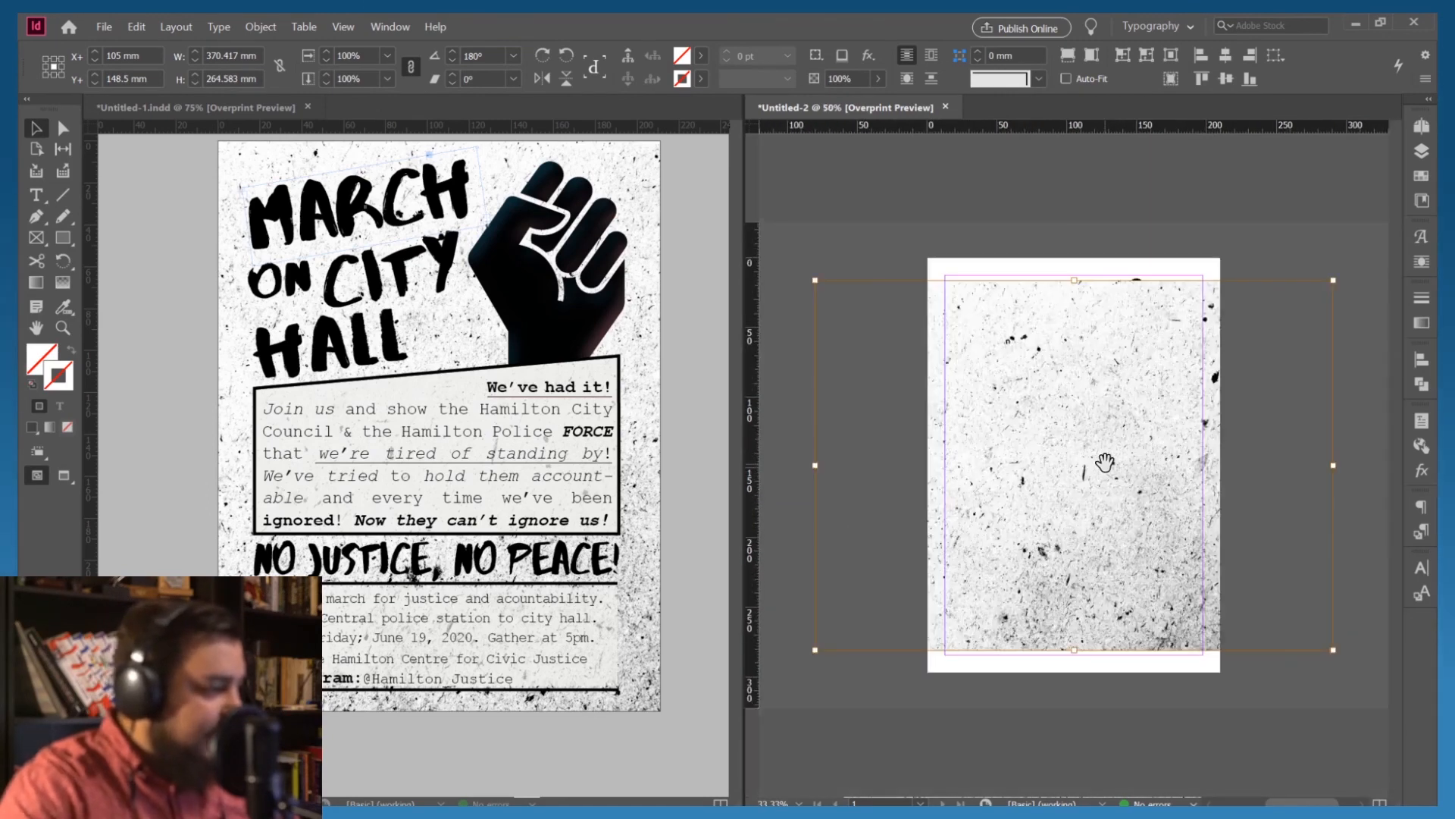
Fit the dust texture so it fills its full-page frame proportionally, then deselect it
{"action": "left_click", "coordinate": [874, 242]}
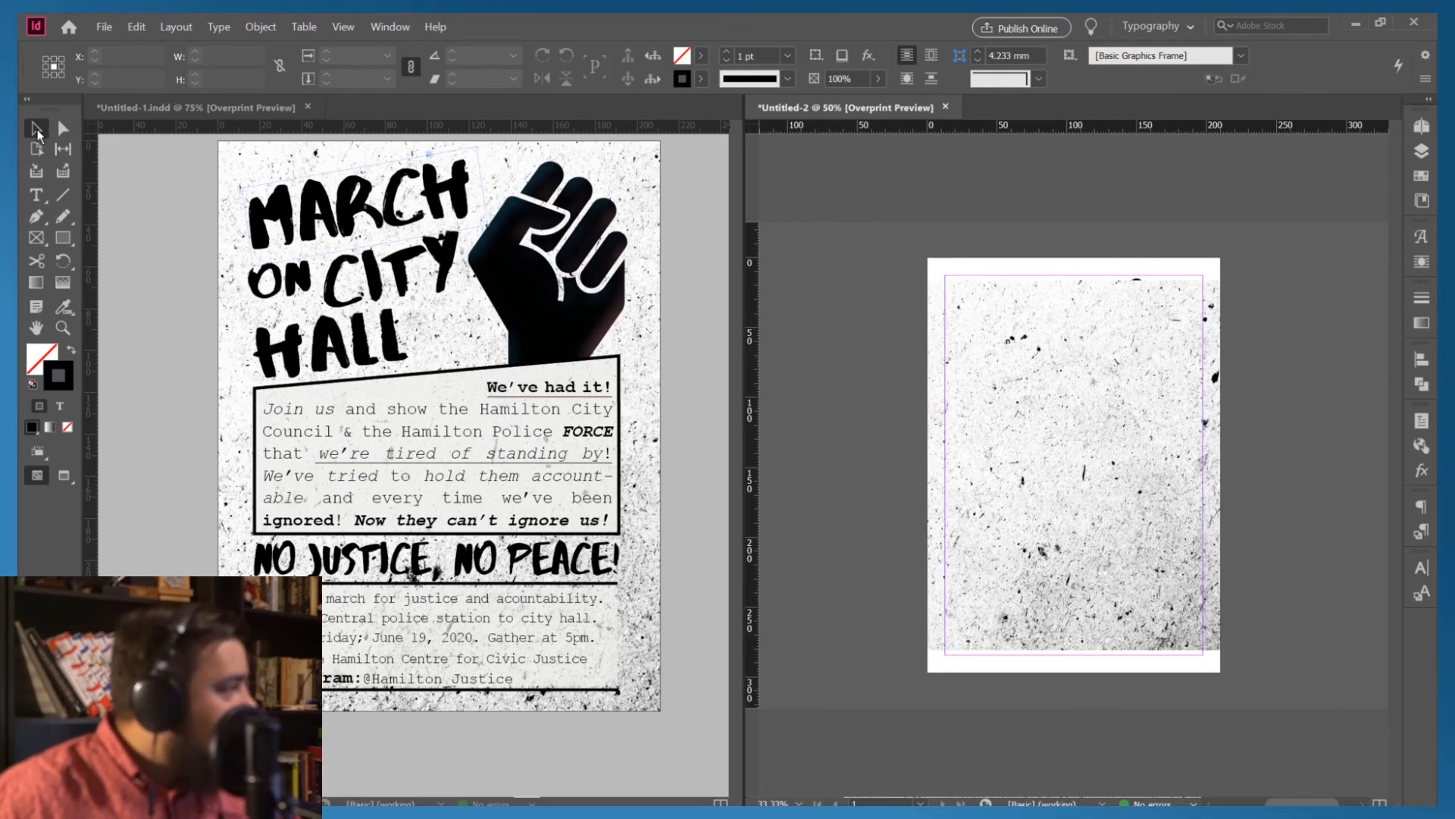
{"action": "left_click", "coordinate": [934, 262]}
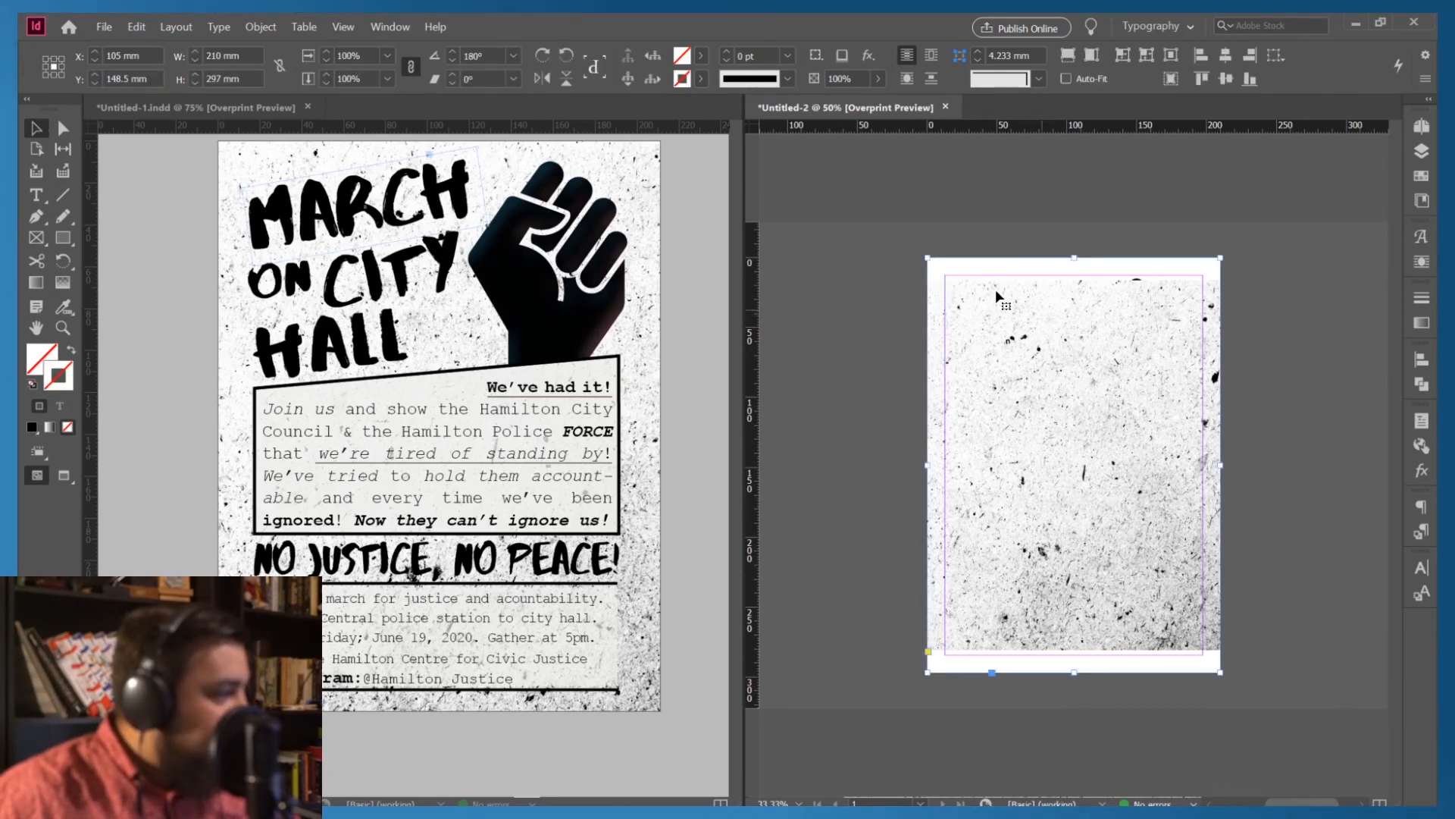
{"action": "right_click", "coordinate": [938, 265]}
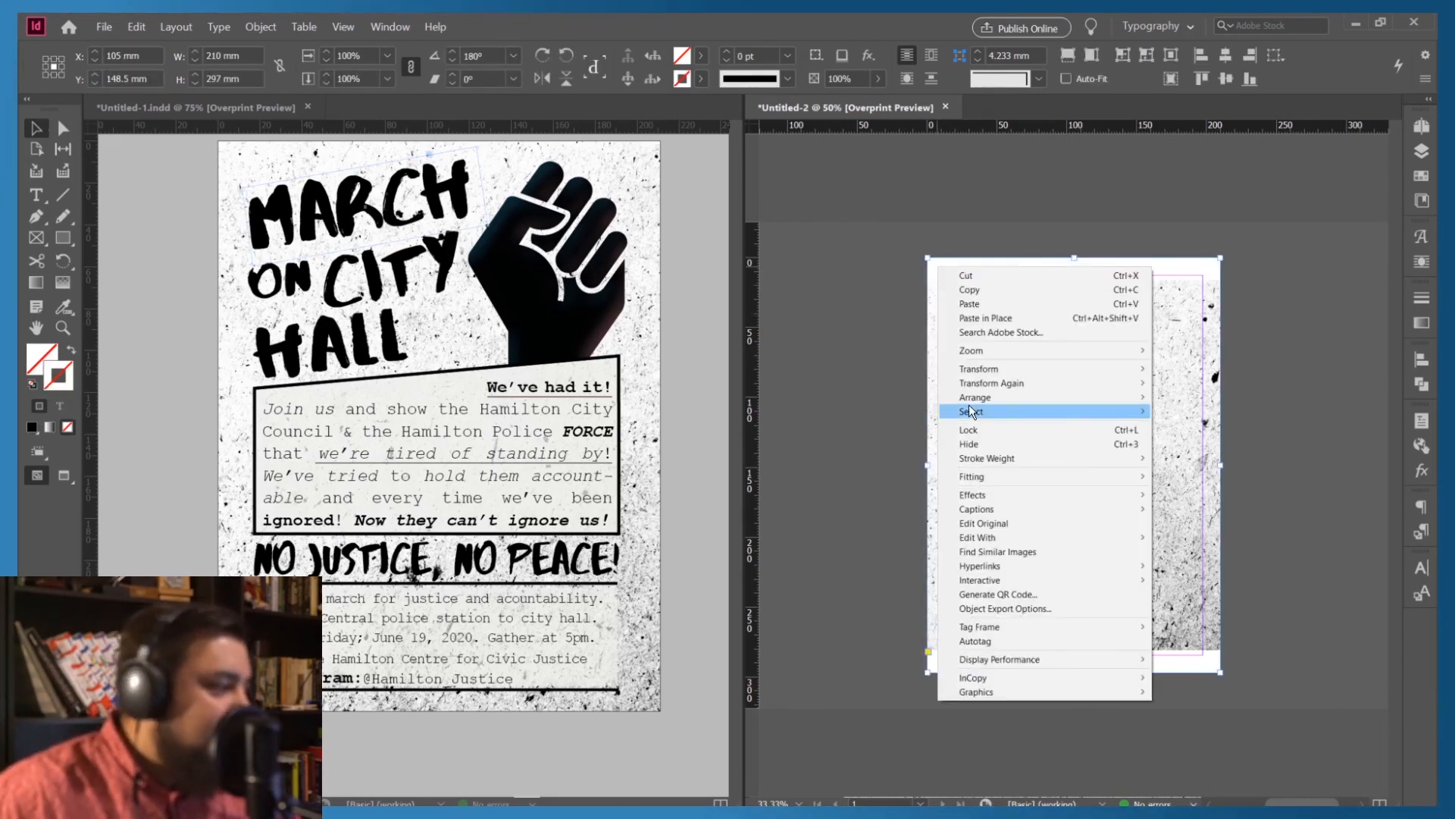
{"action": "mouse_move", "coordinate": [993, 476]}
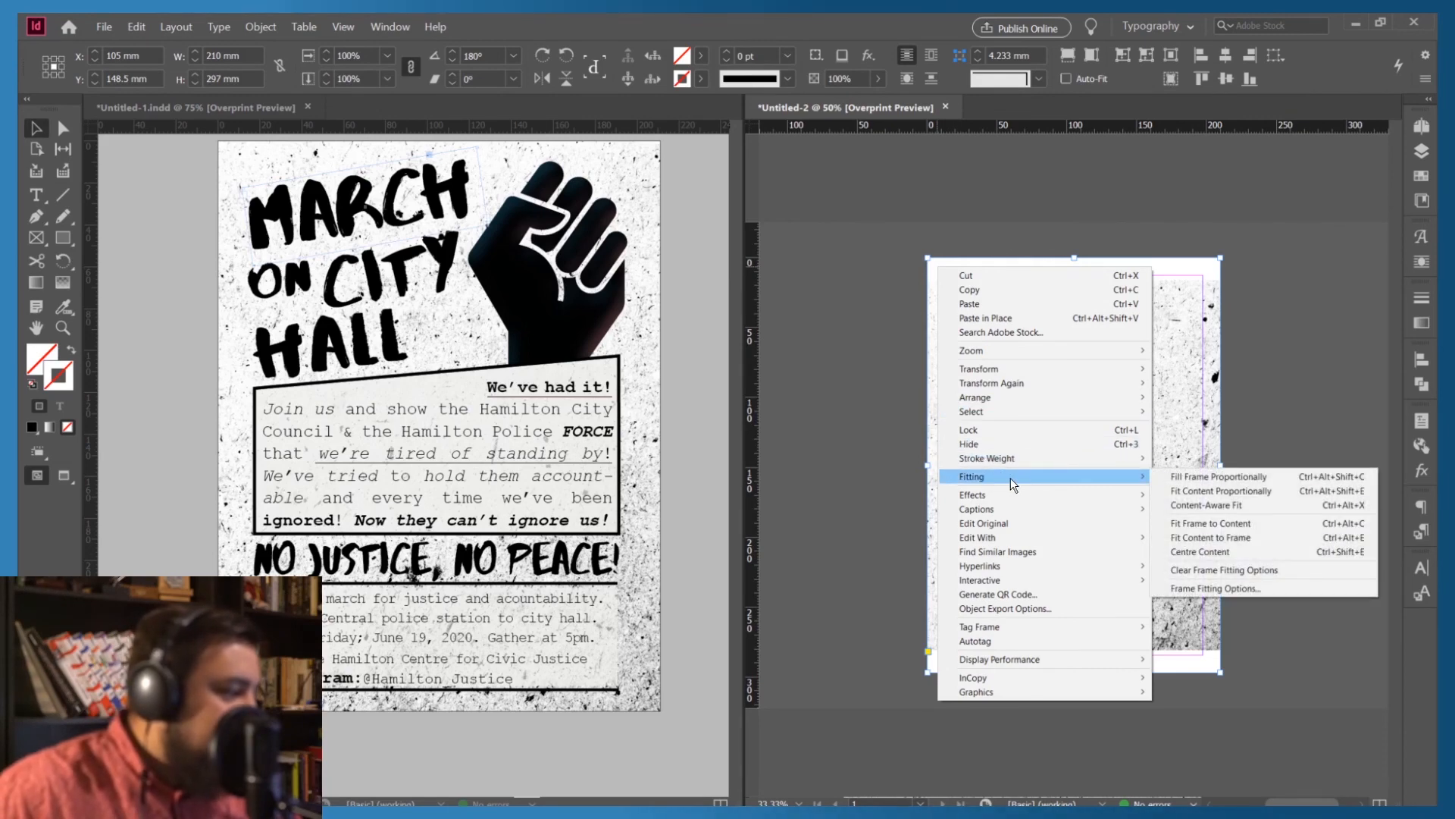
{"action": "left_click", "coordinate": [1207, 478]}
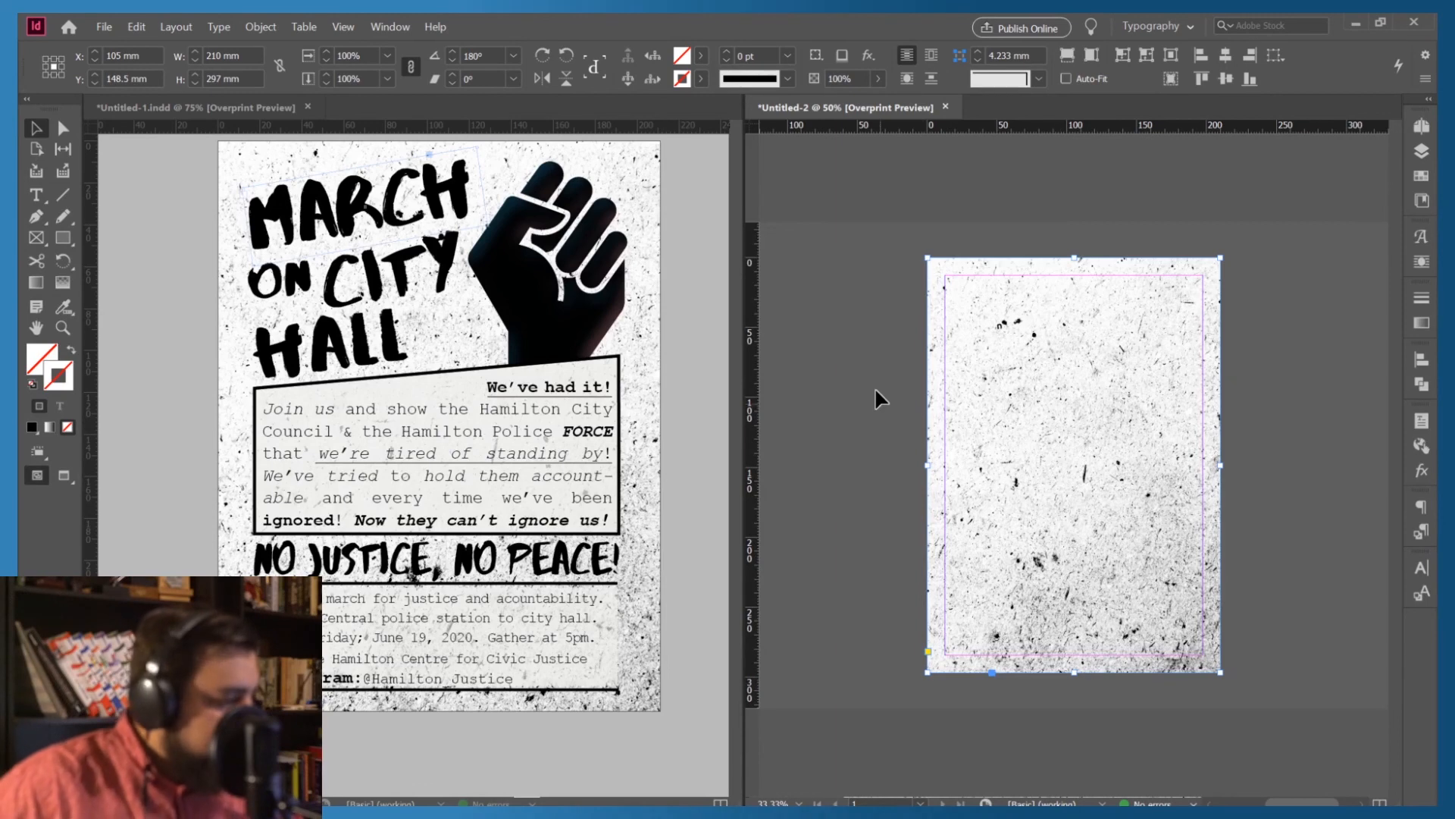
{"action": "left_click", "coordinate": [866, 361]}
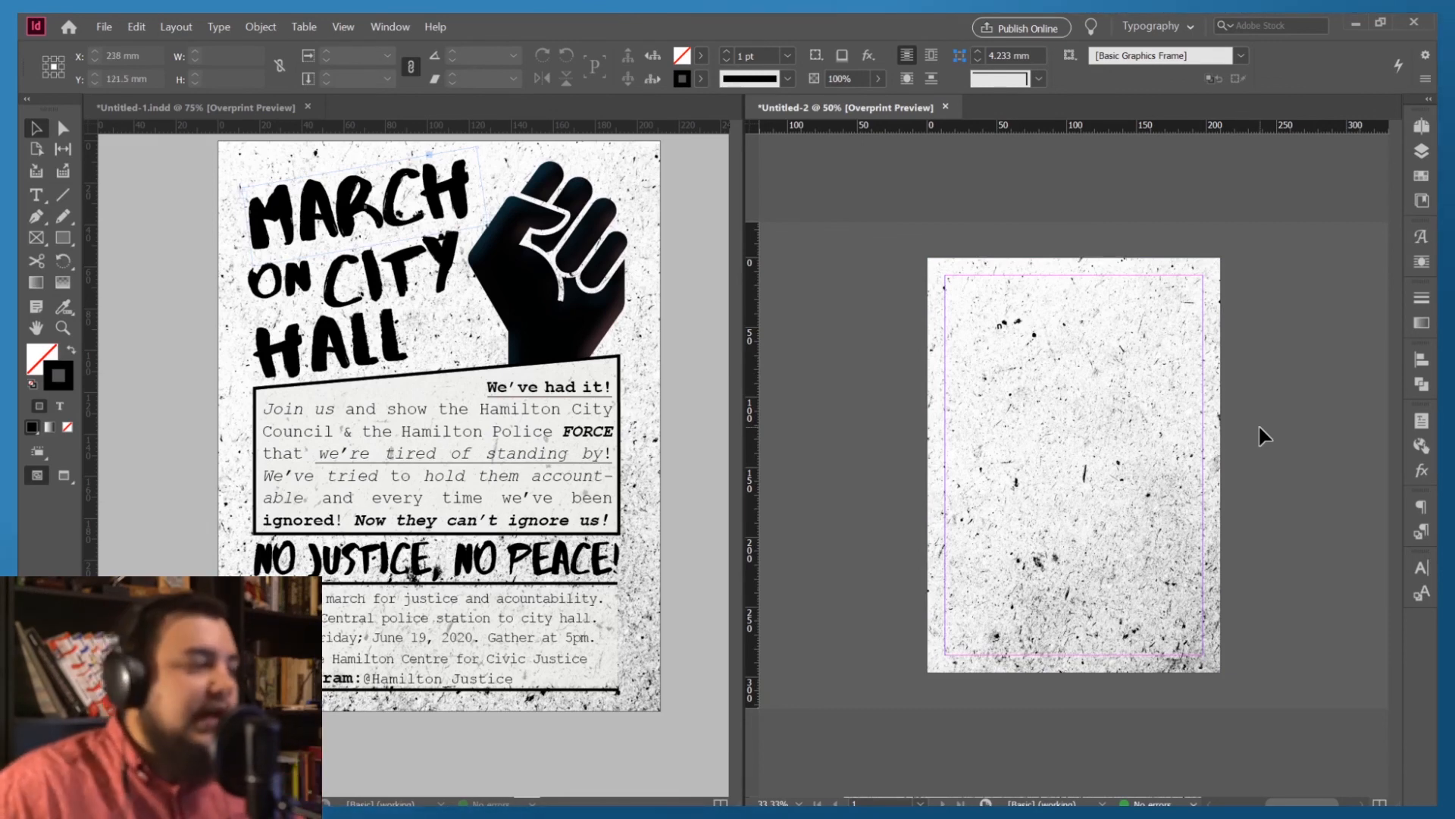
Move the dust texture image to the bottom of the Layer 1 stacking order, beneath the March text
{"action": "left_click", "coordinate": [1420, 153]}
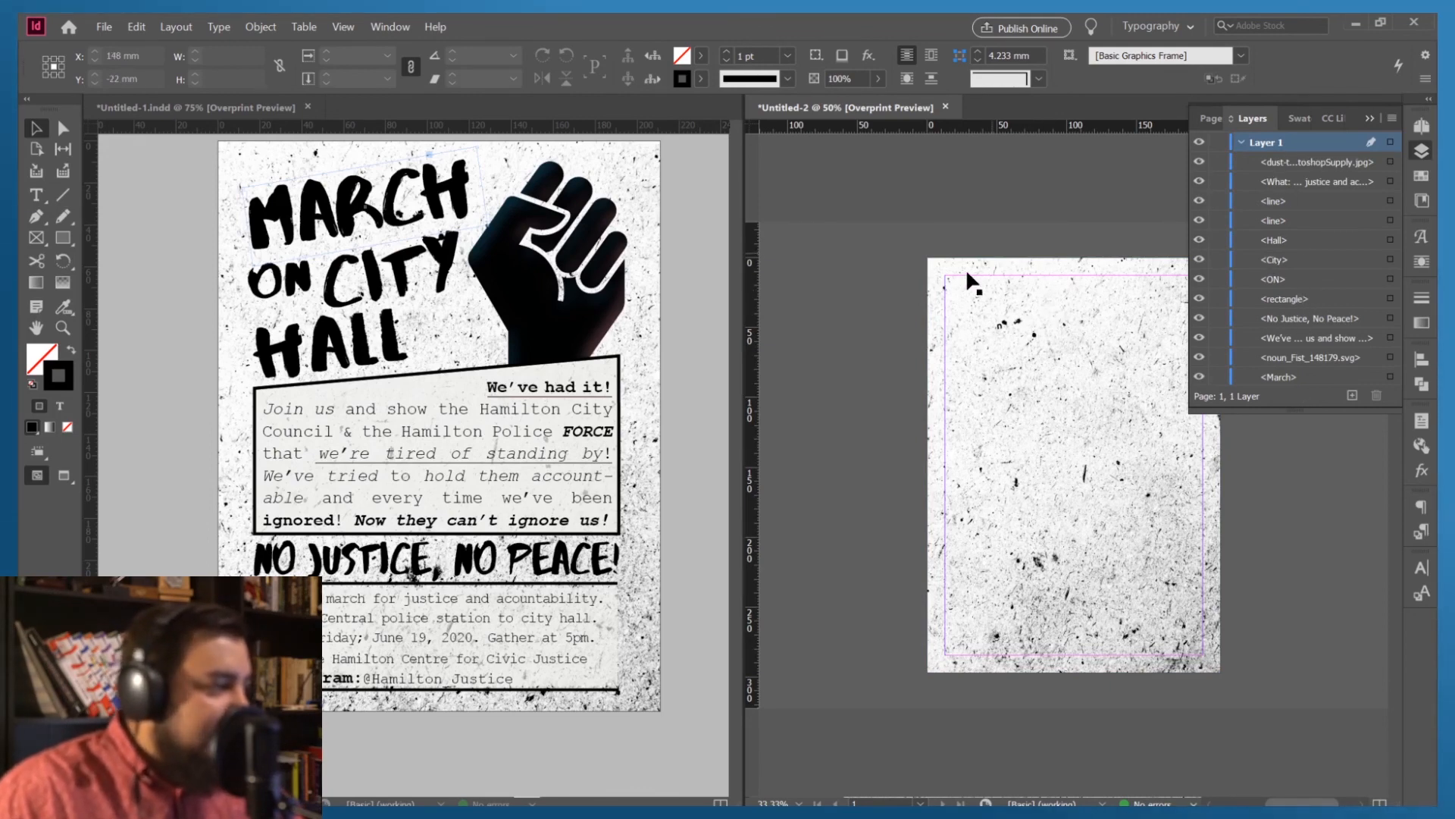
{"action": "left_click", "coordinate": [945, 266]}
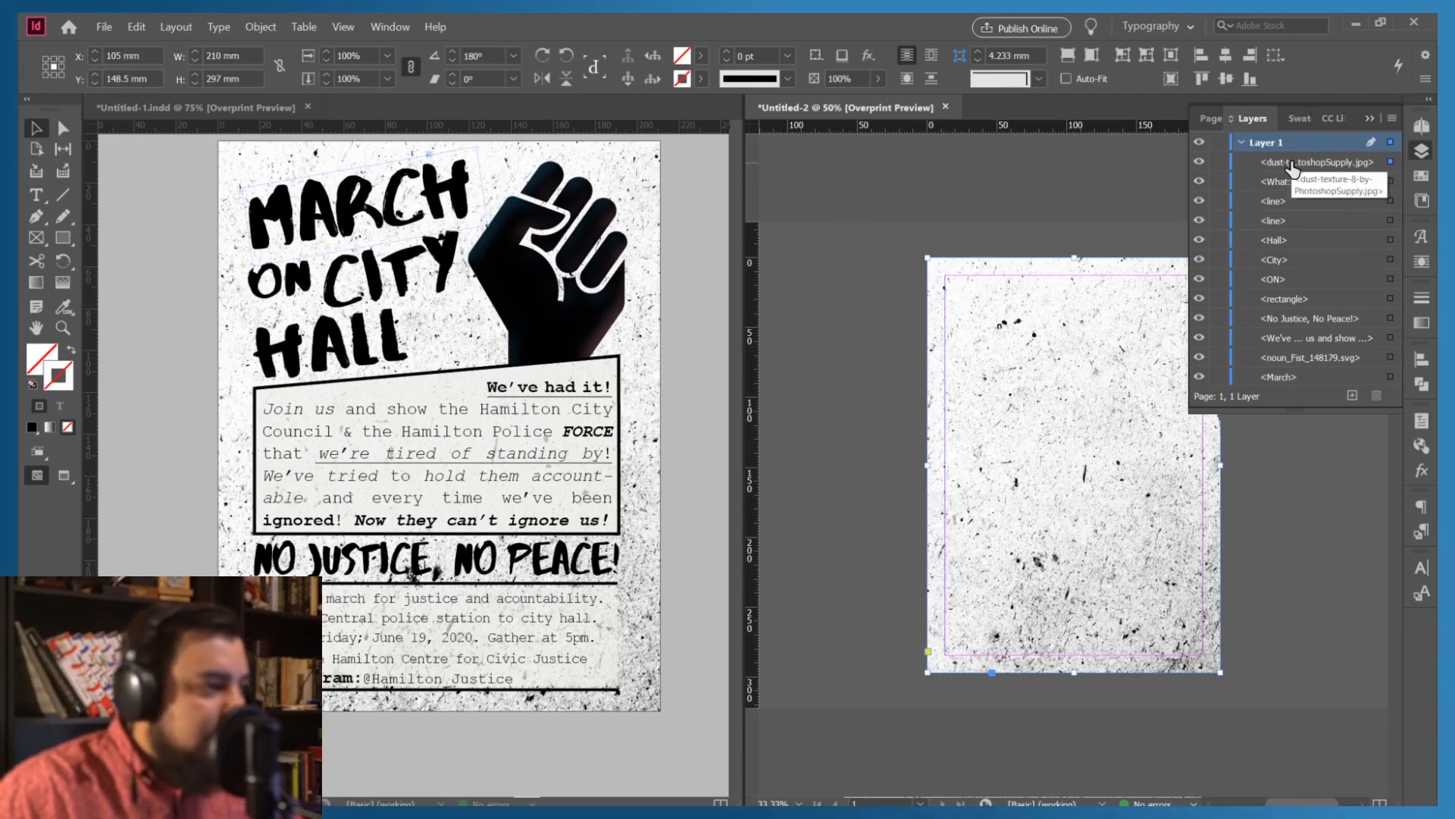
{"action": "left_click_drag", "start_coordinate": [1291, 168], "coordinate": [1298, 381]}
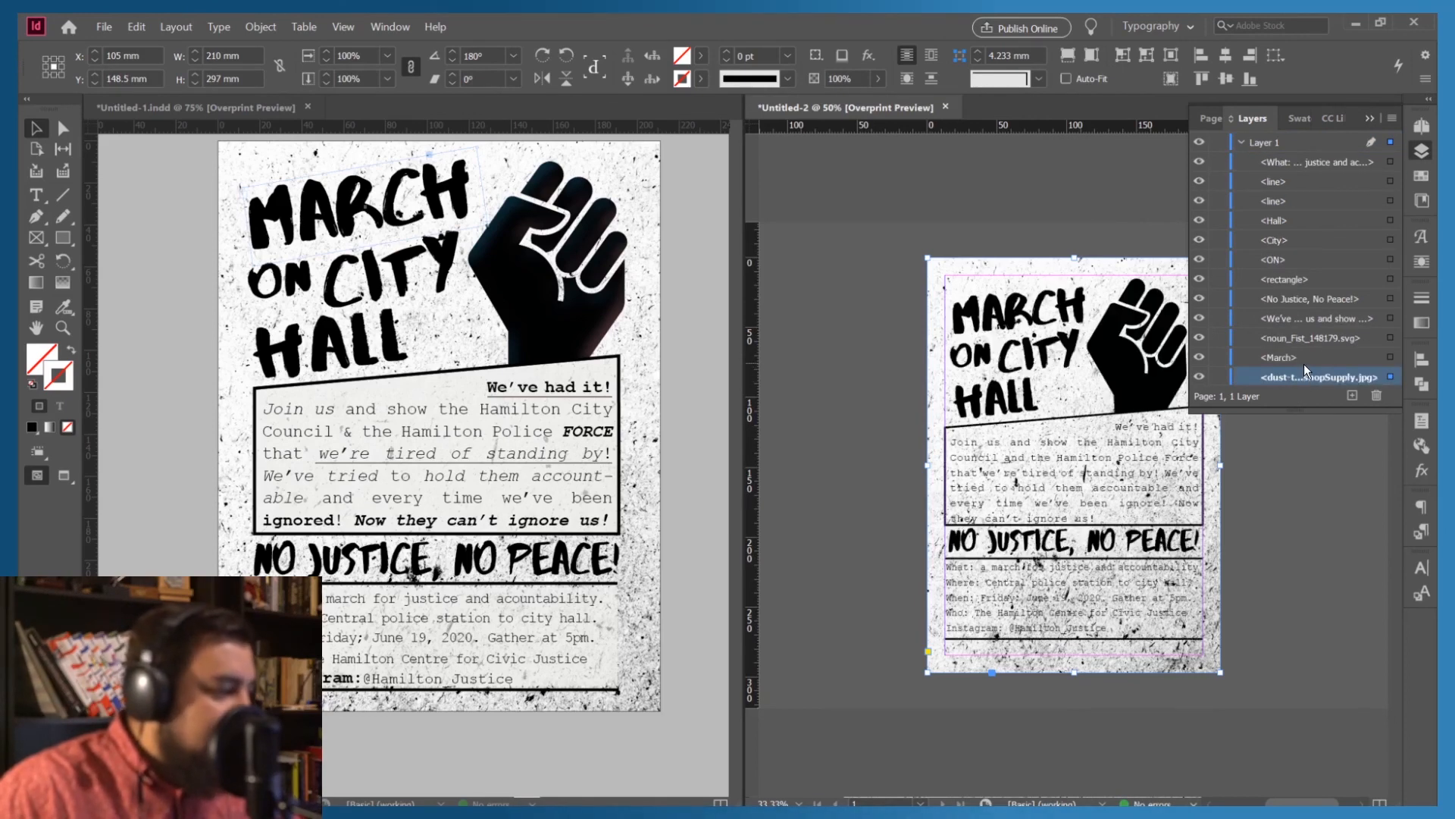
Deselect the dust texture image and collapse the layer list
{"action": "left_click", "coordinate": [1303, 483]}
{"action": "left_click", "coordinate": [1389, 181]}
{"action": "left_click", "coordinate": [1368, 118]}
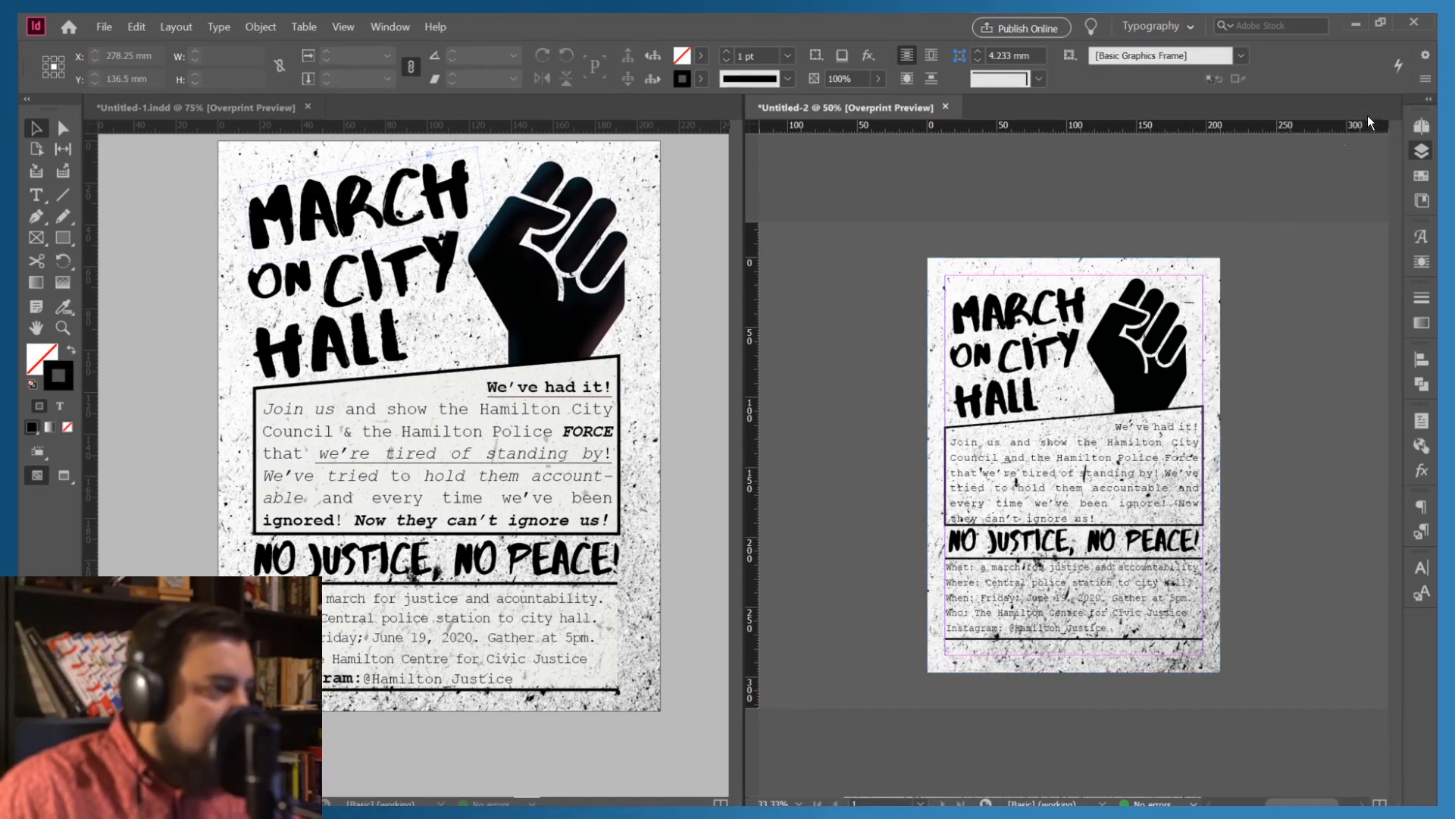
Select the sloped "We've had it!" text frame beneath HALL and fill it with Paper
{"action": "left_click", "coordinate": [1094, 439]}
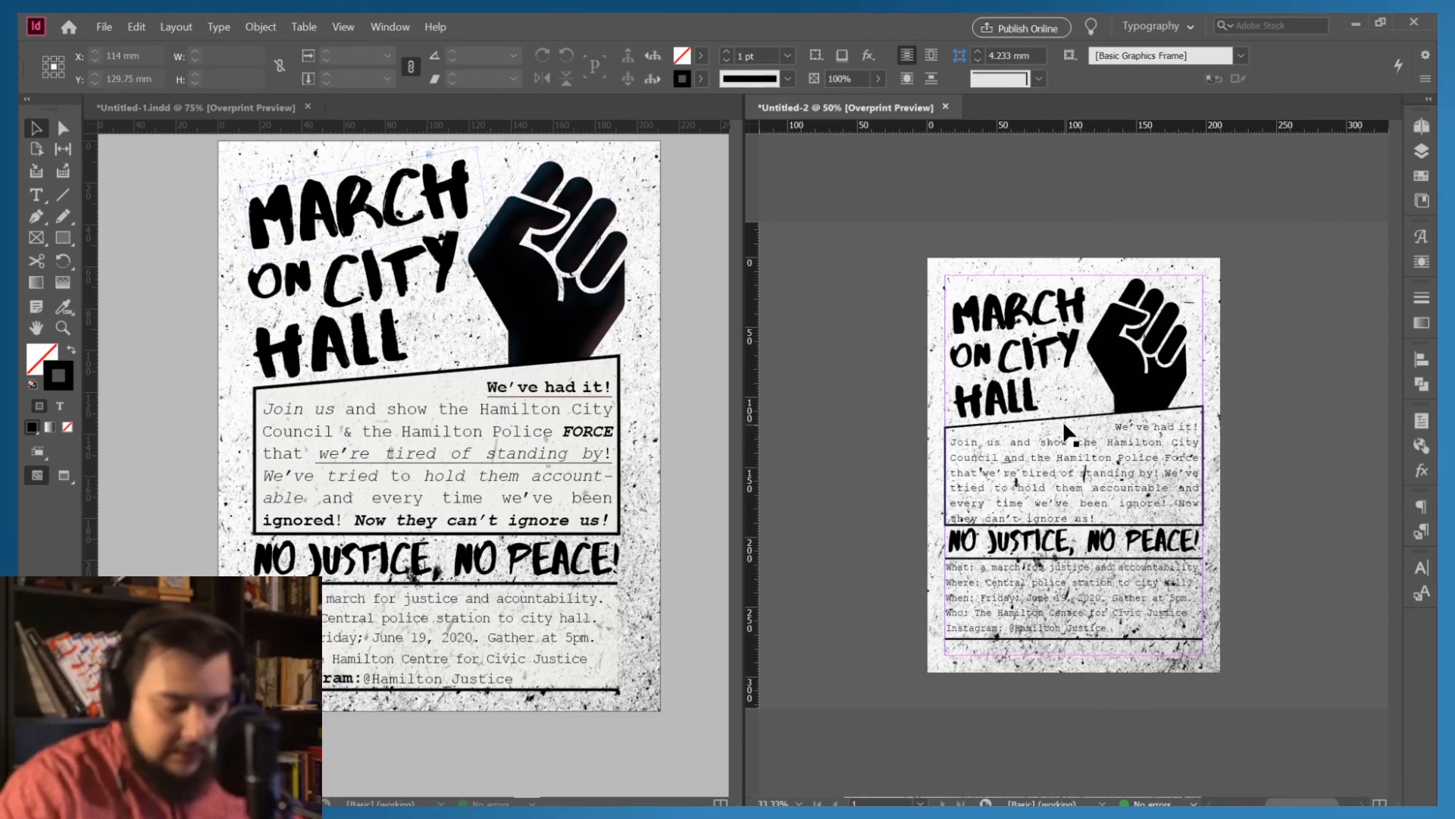
{"action": "scroll", "coordinate": [1063, 420], "scroll_direction": "up", "scroll_amount": 5}
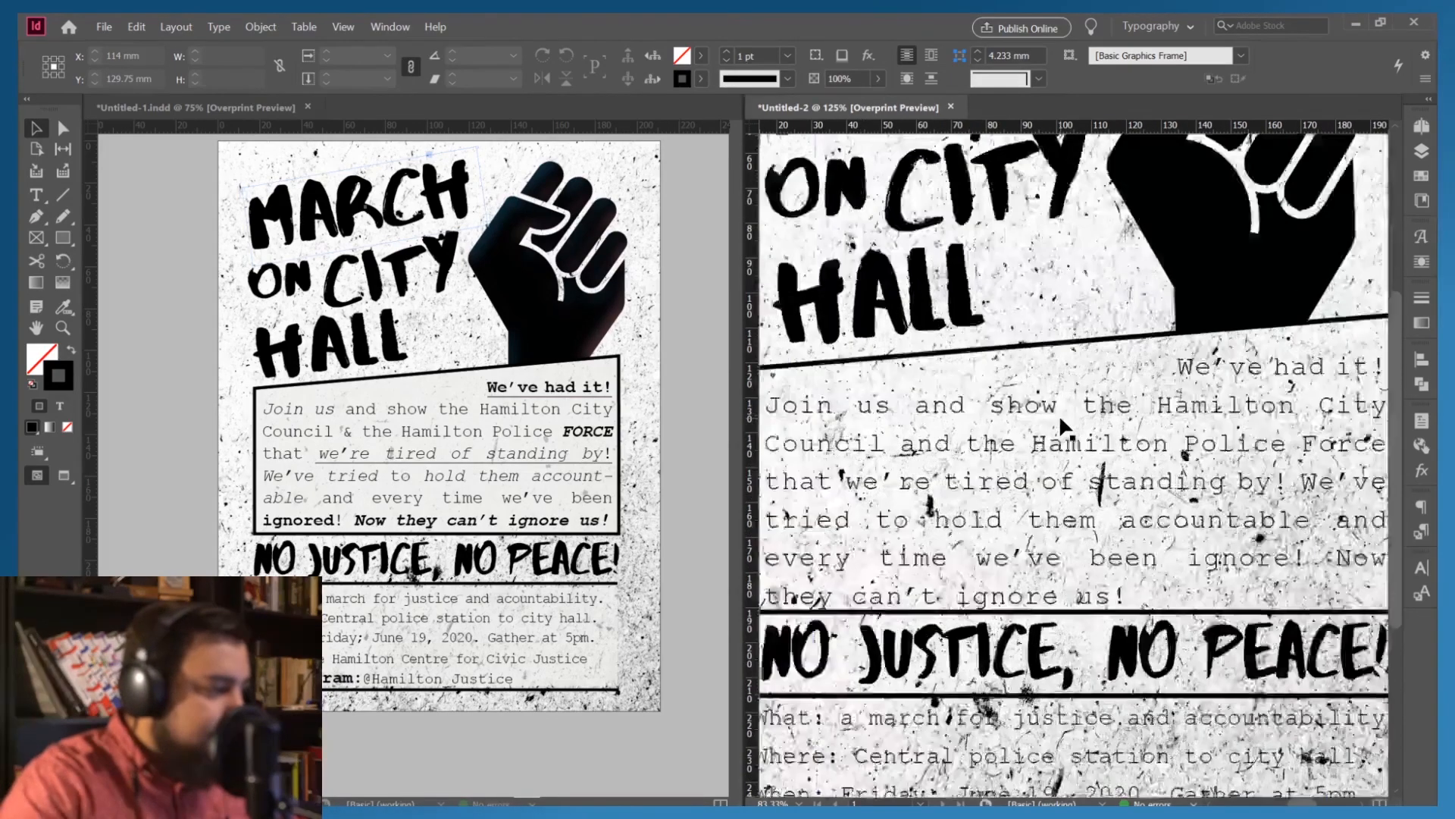
{"action": "scroll", "coordinate": [1036, 416], "scroll_direction": "down", "scroll_amount": 2}
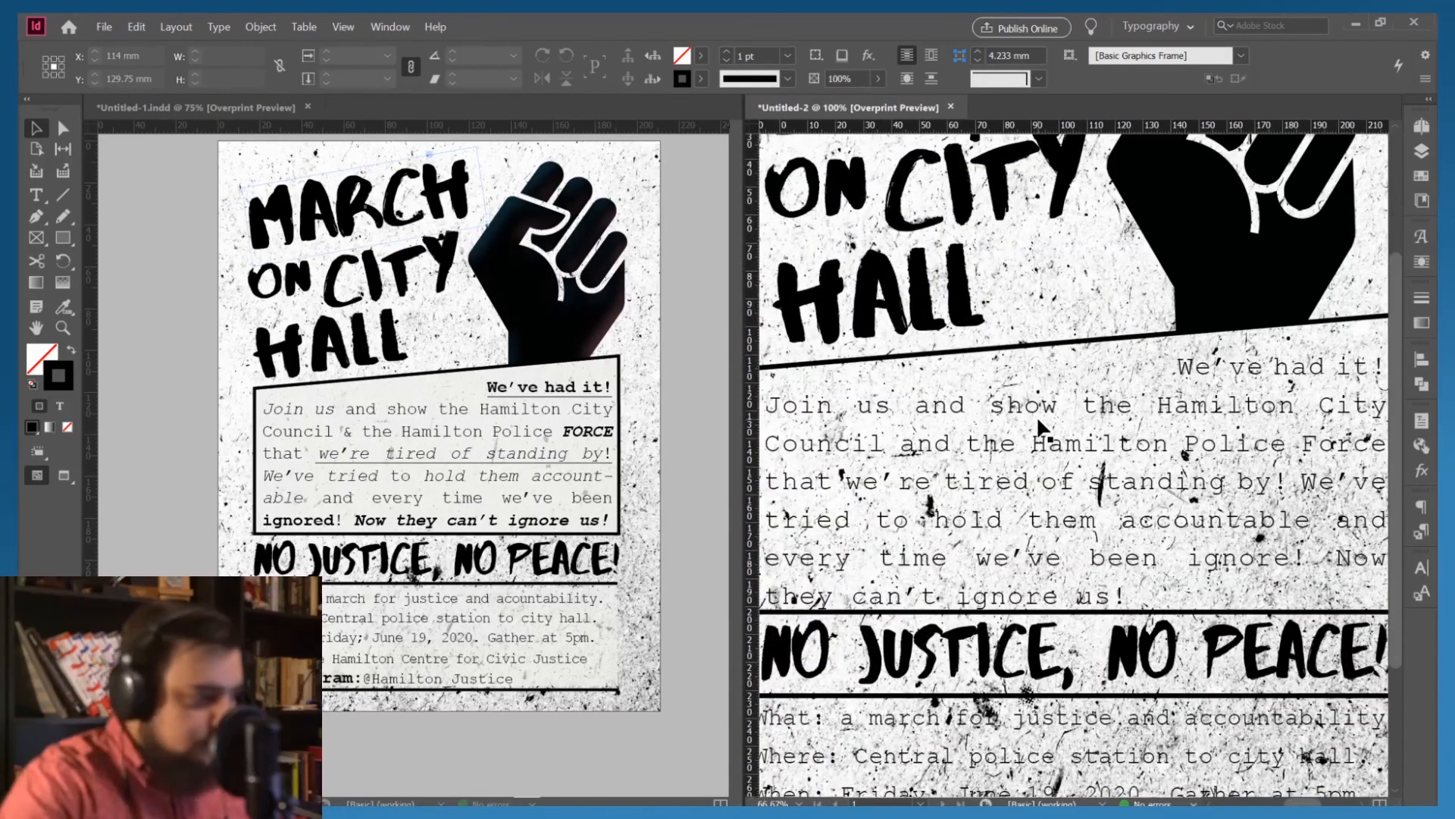
{"action": "left_click", "coordinate": [1021, 377]}
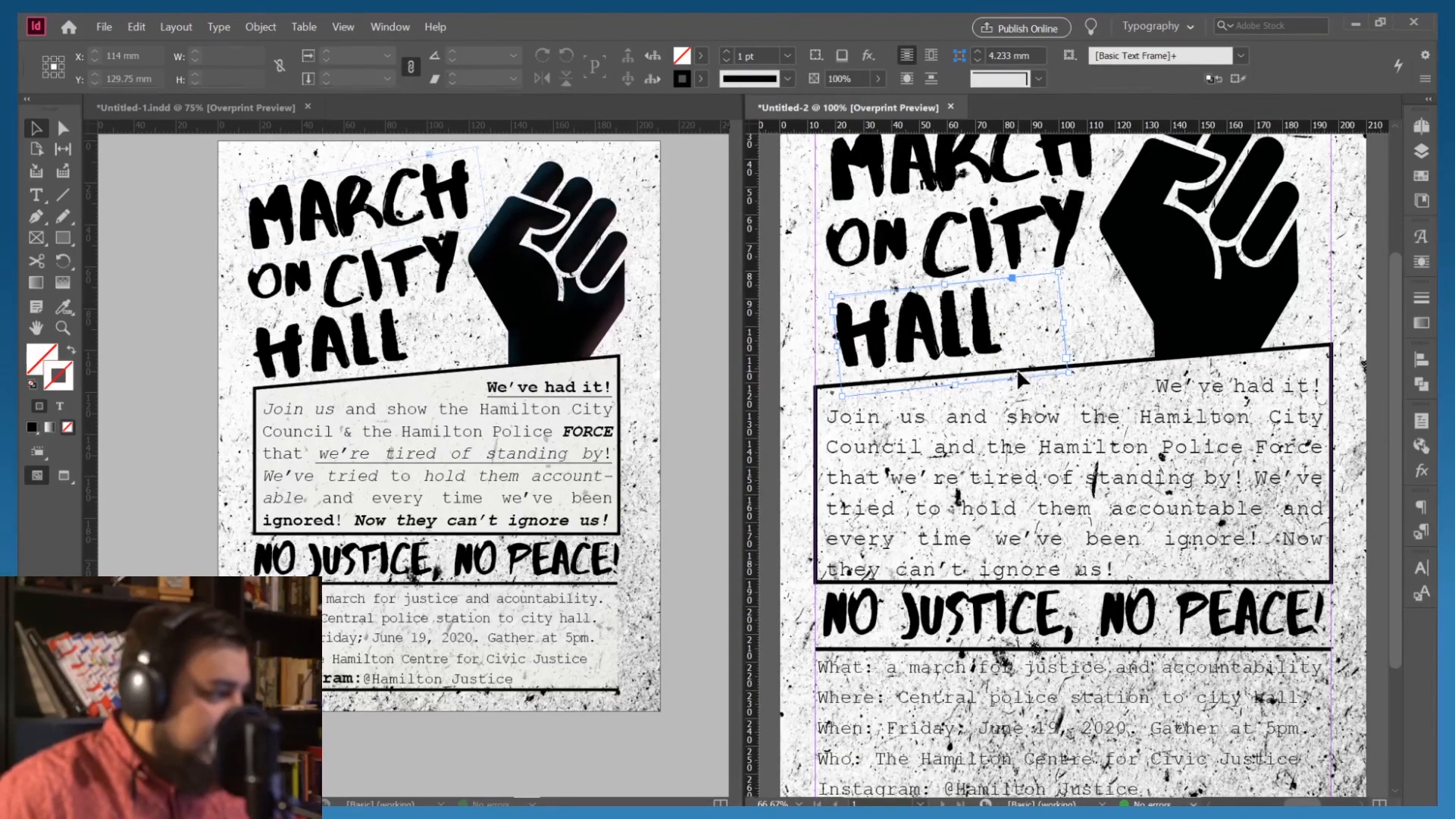
{"action": "left_click", "coordinate": [816, 413]}
{"action": "left_click", "coordinate": [821, 412]}
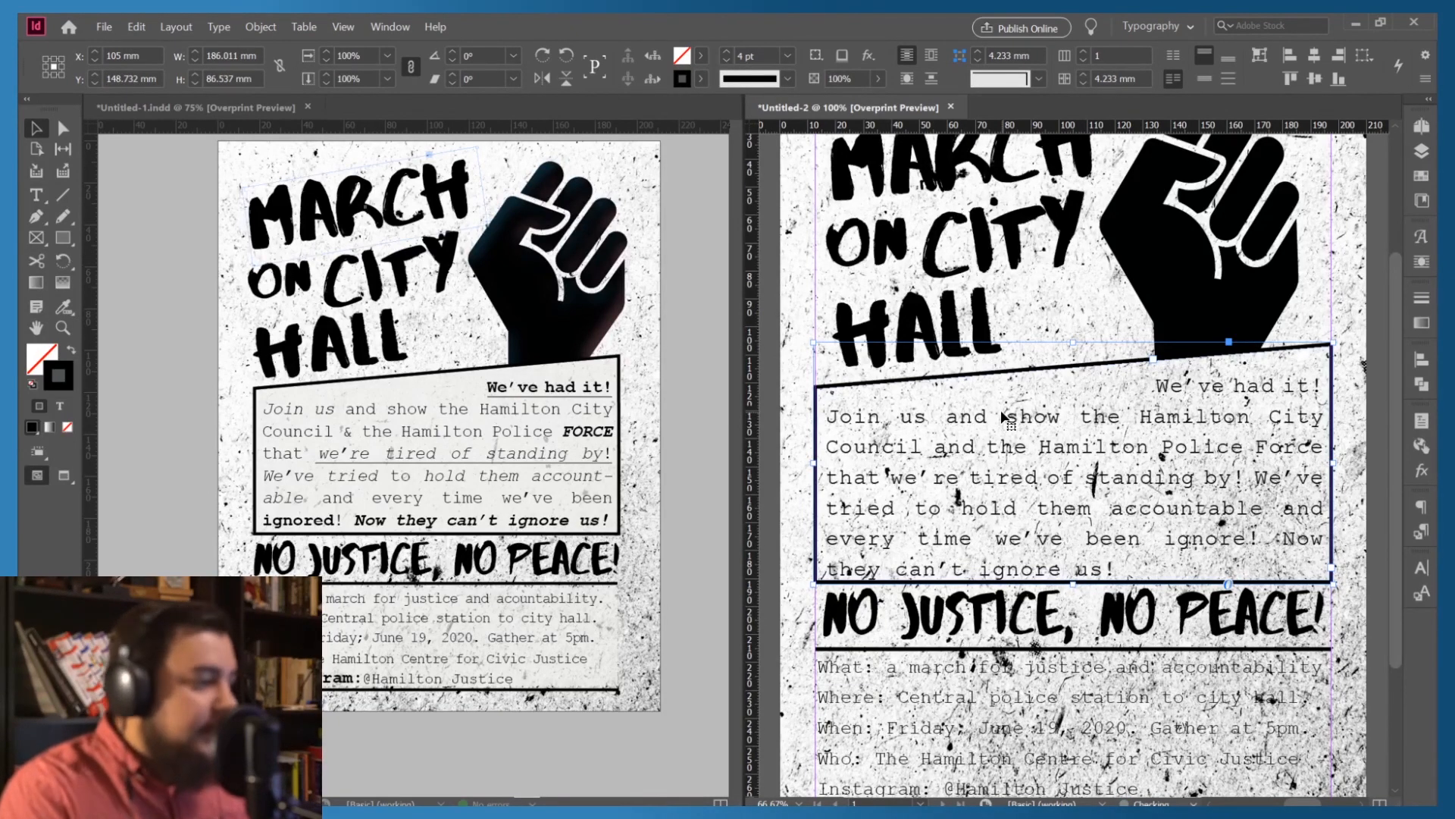
{"action": "left_click", "coordinate": [699, 59]}
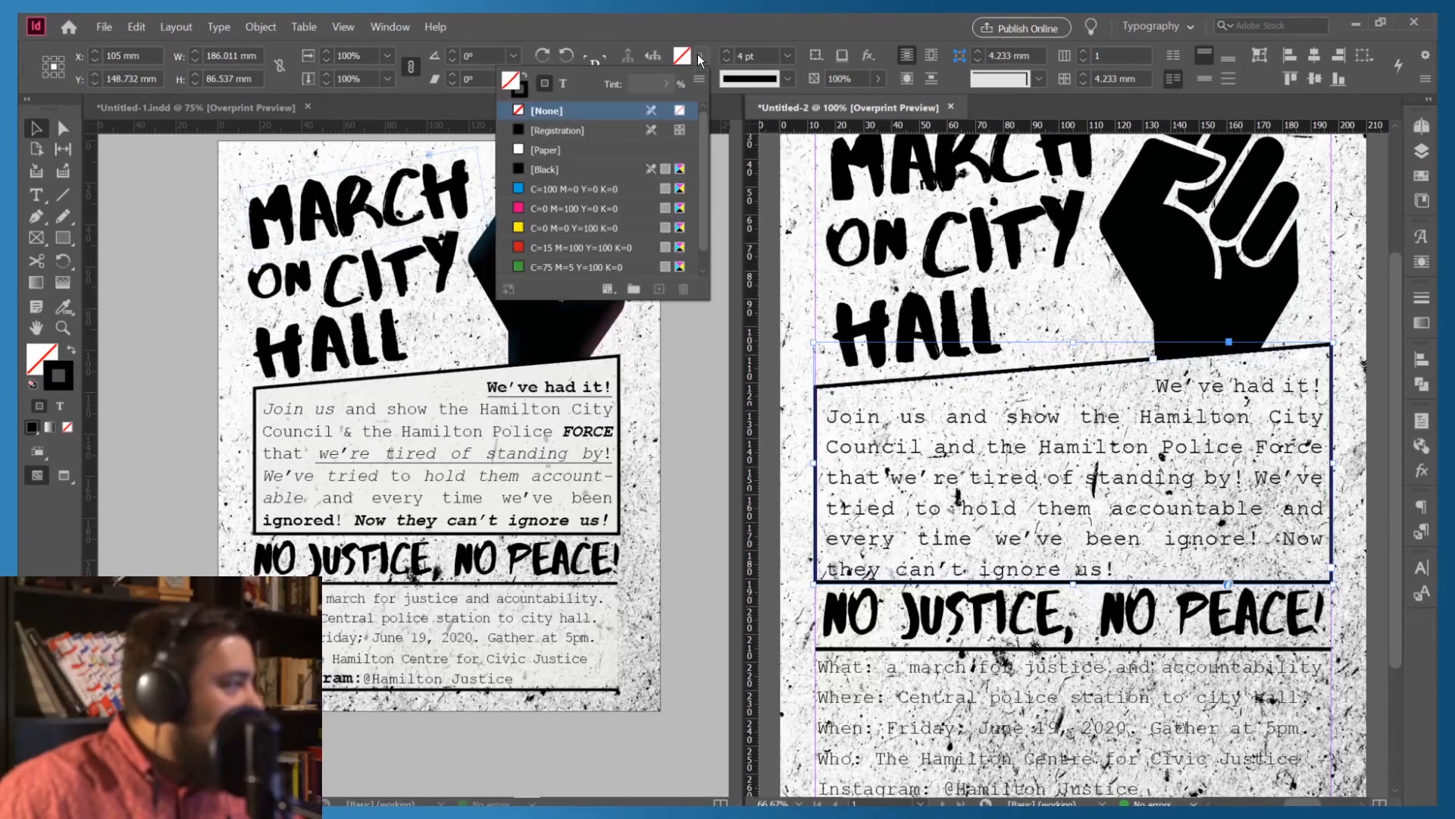
{"action": "left_click", "coordinate": [561, 151]}
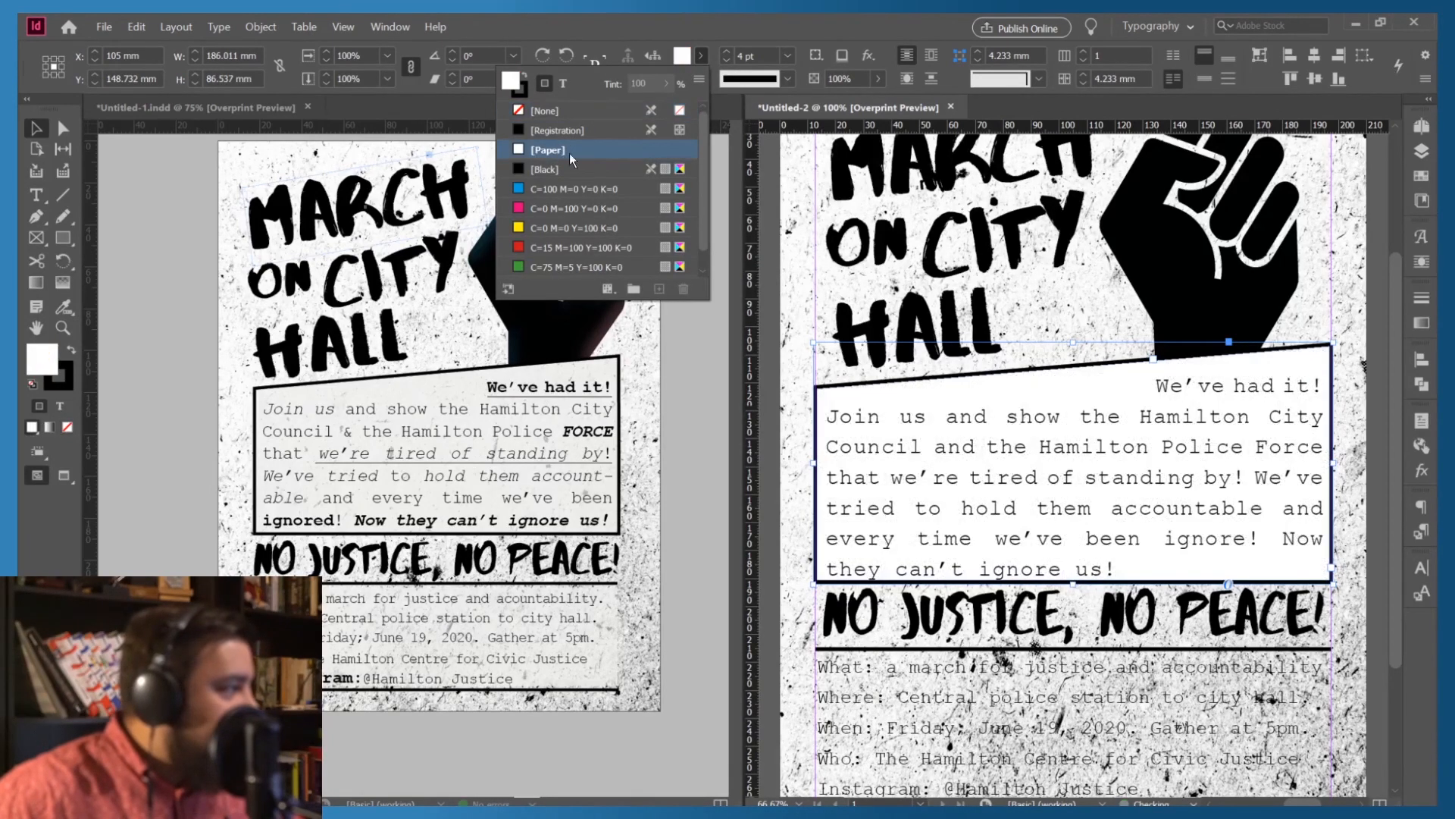
Set the opacity of the Paper-filled "We've had it!" frame to 70%
{"action": "left_click", "coordinate": [845, 76]}
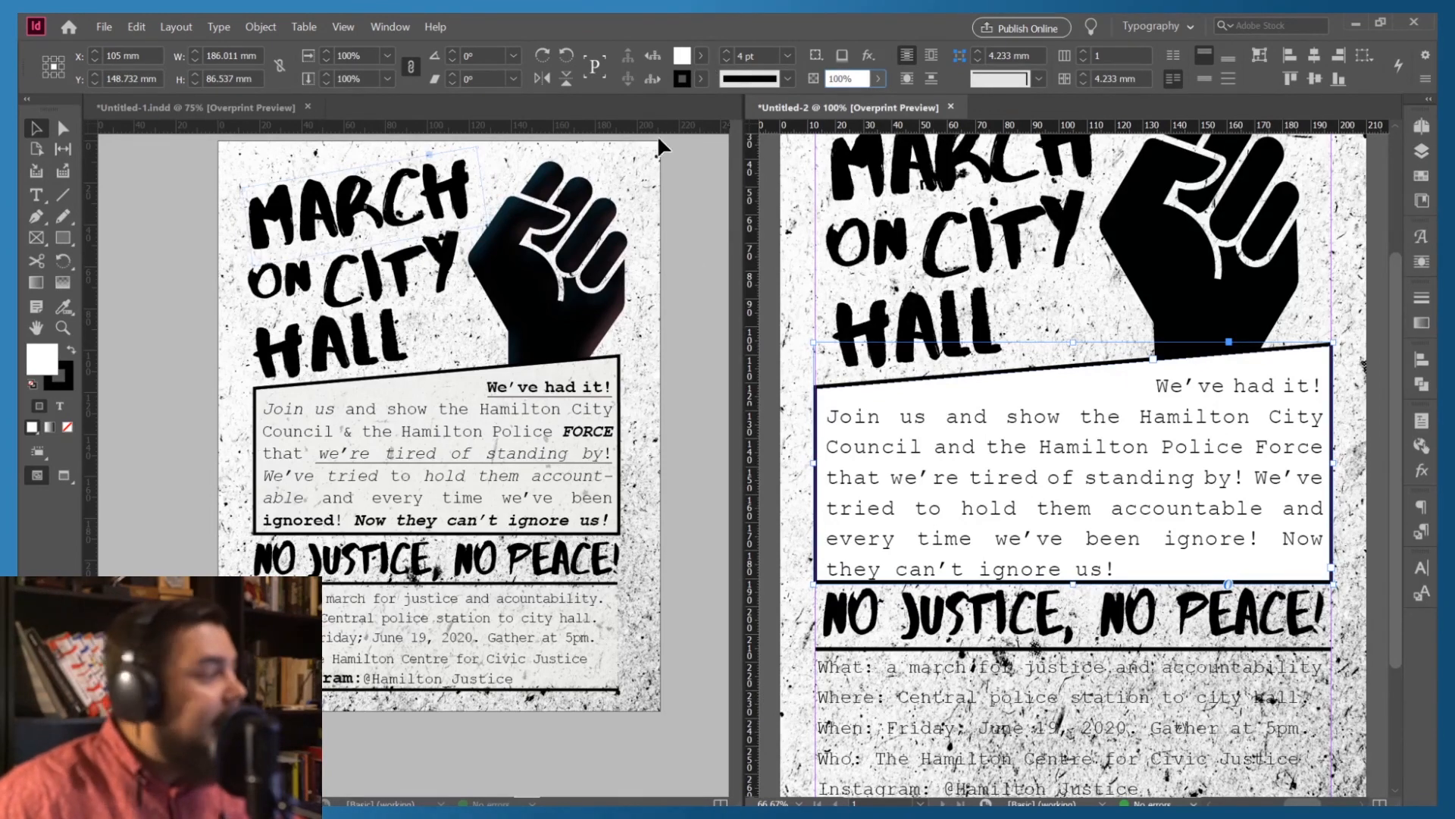
{"action": "left_click", "coordinate": [701, 56]}
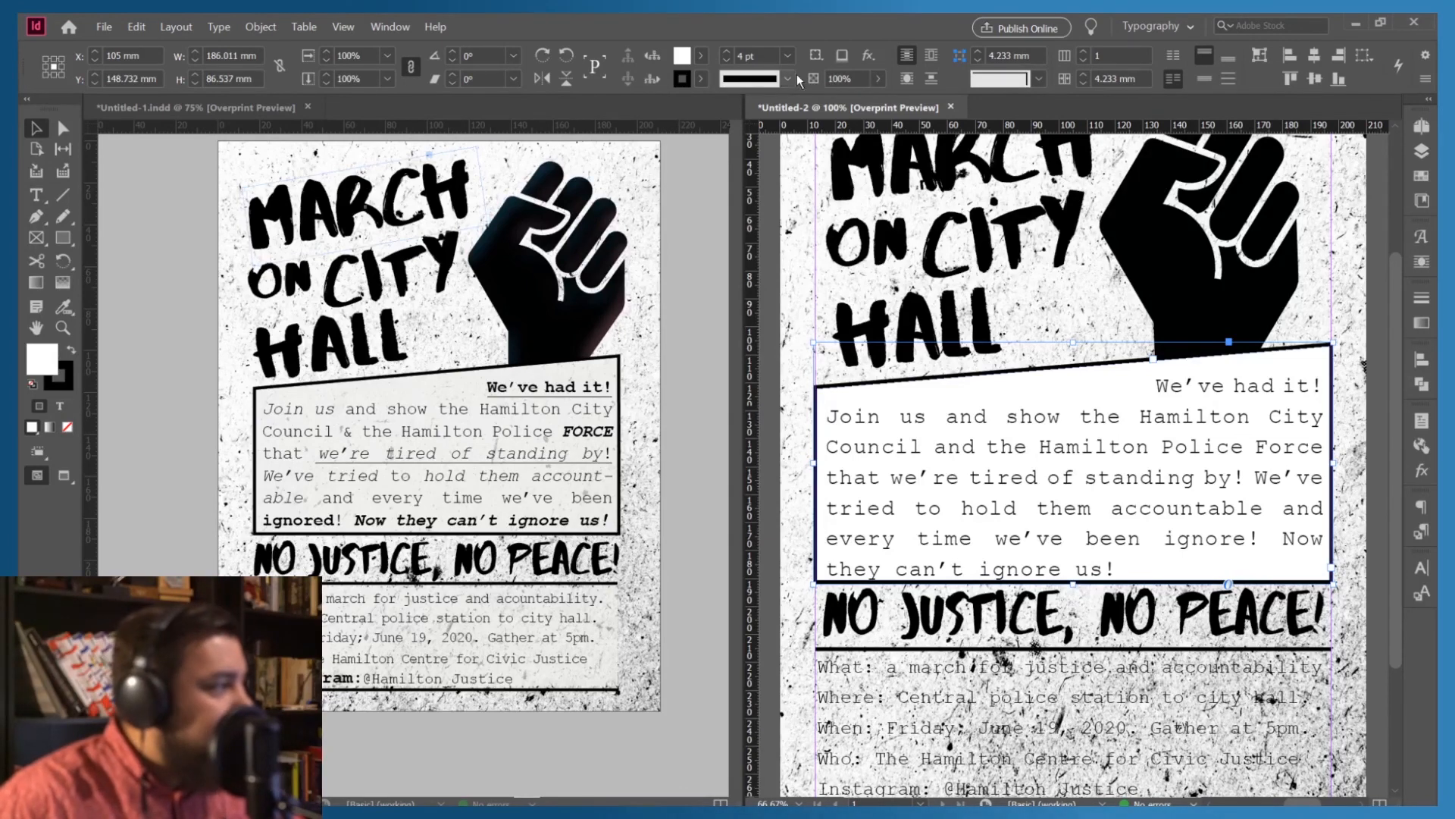
{"action": "left_click", "coordinate": [878, 79]}
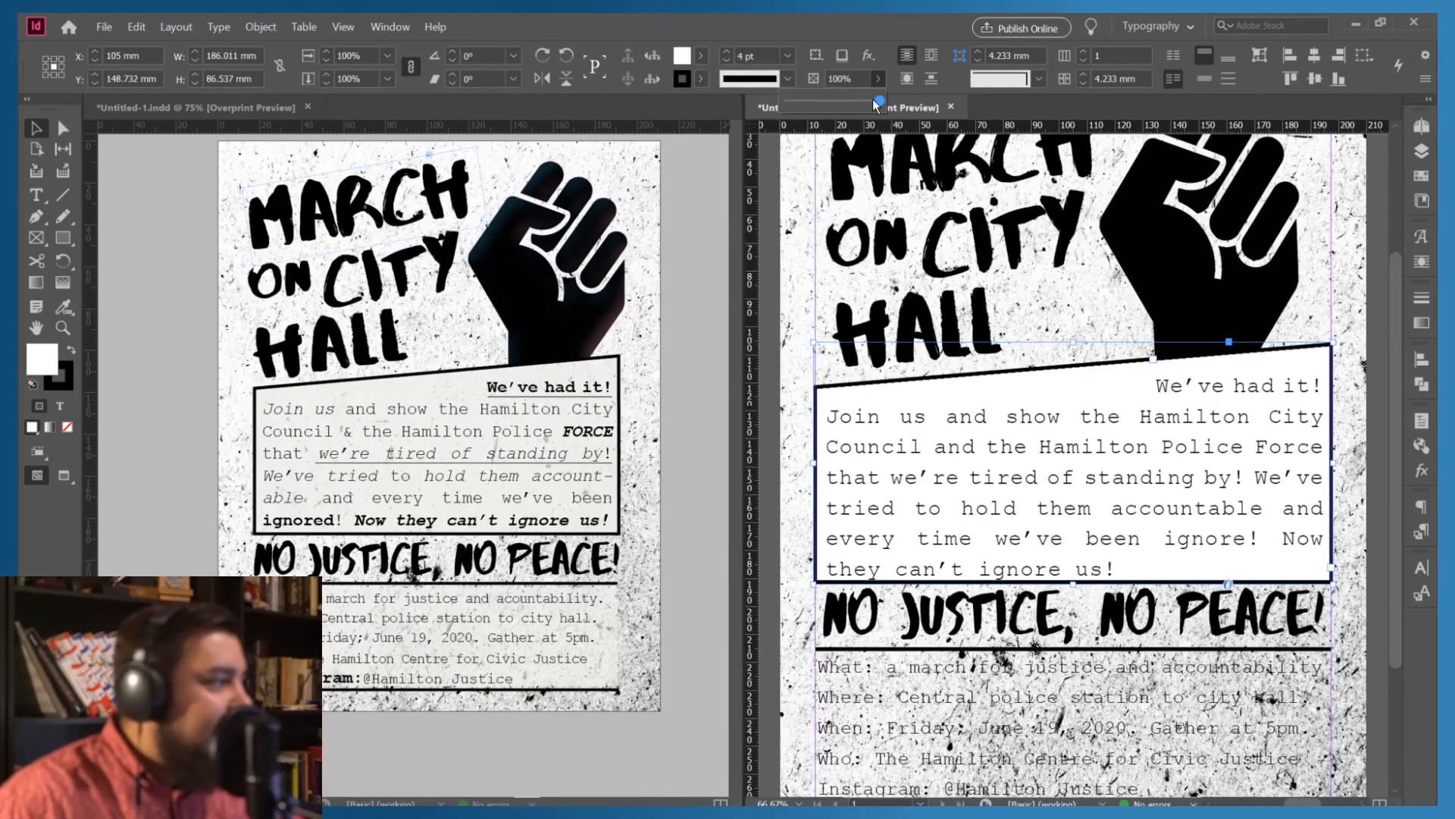
{"action": "left_click_drag", "start_coordinate": [877, 101], "coordinate": [833, 105]}
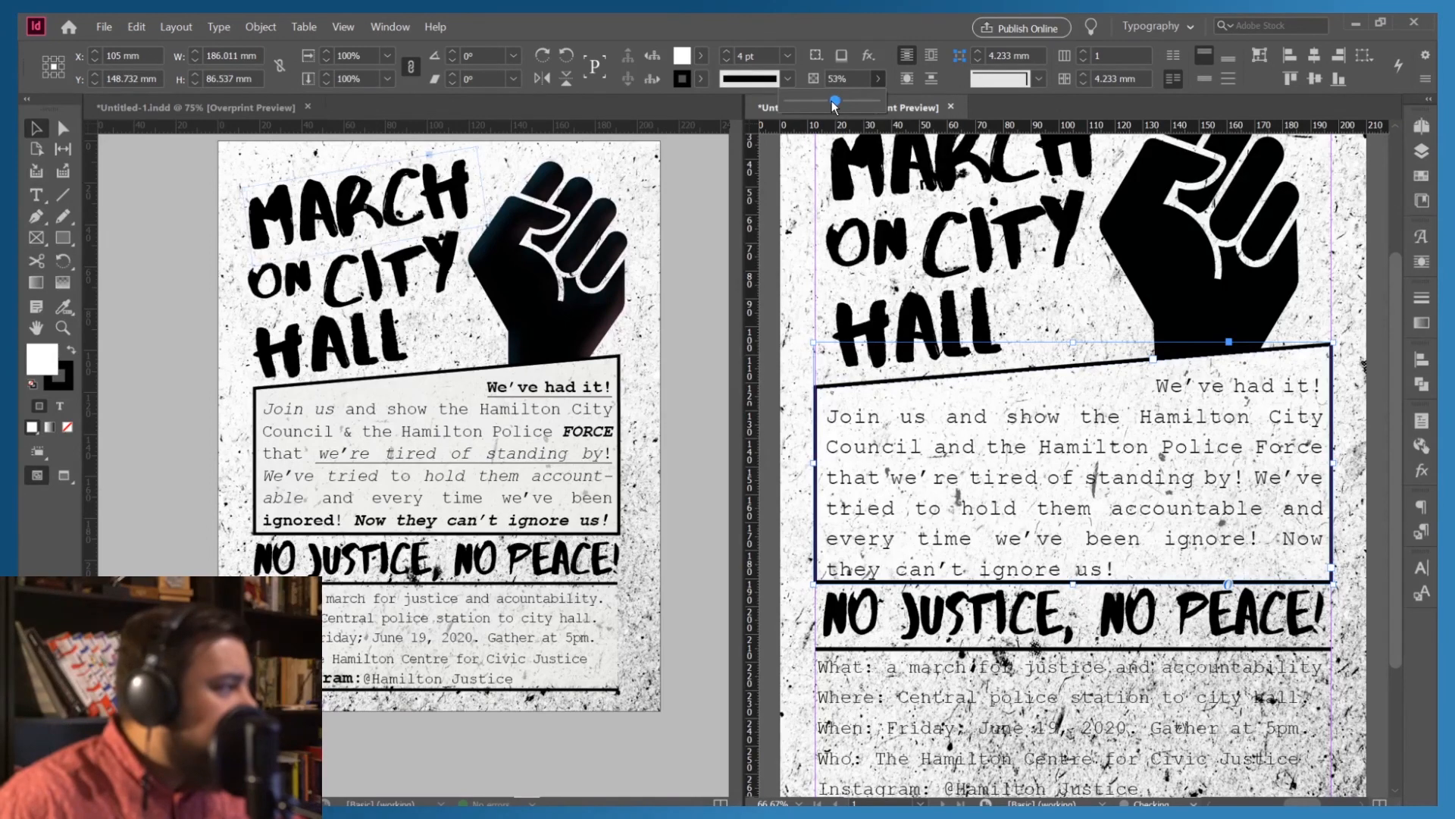
{"action": "left_click_drag", "start_coordinate": [833, 106], "coordinate": [849, 107]}
{"action": "left_click", "coordinate": [837, 79]}
{"action": "type", "text": "70"}
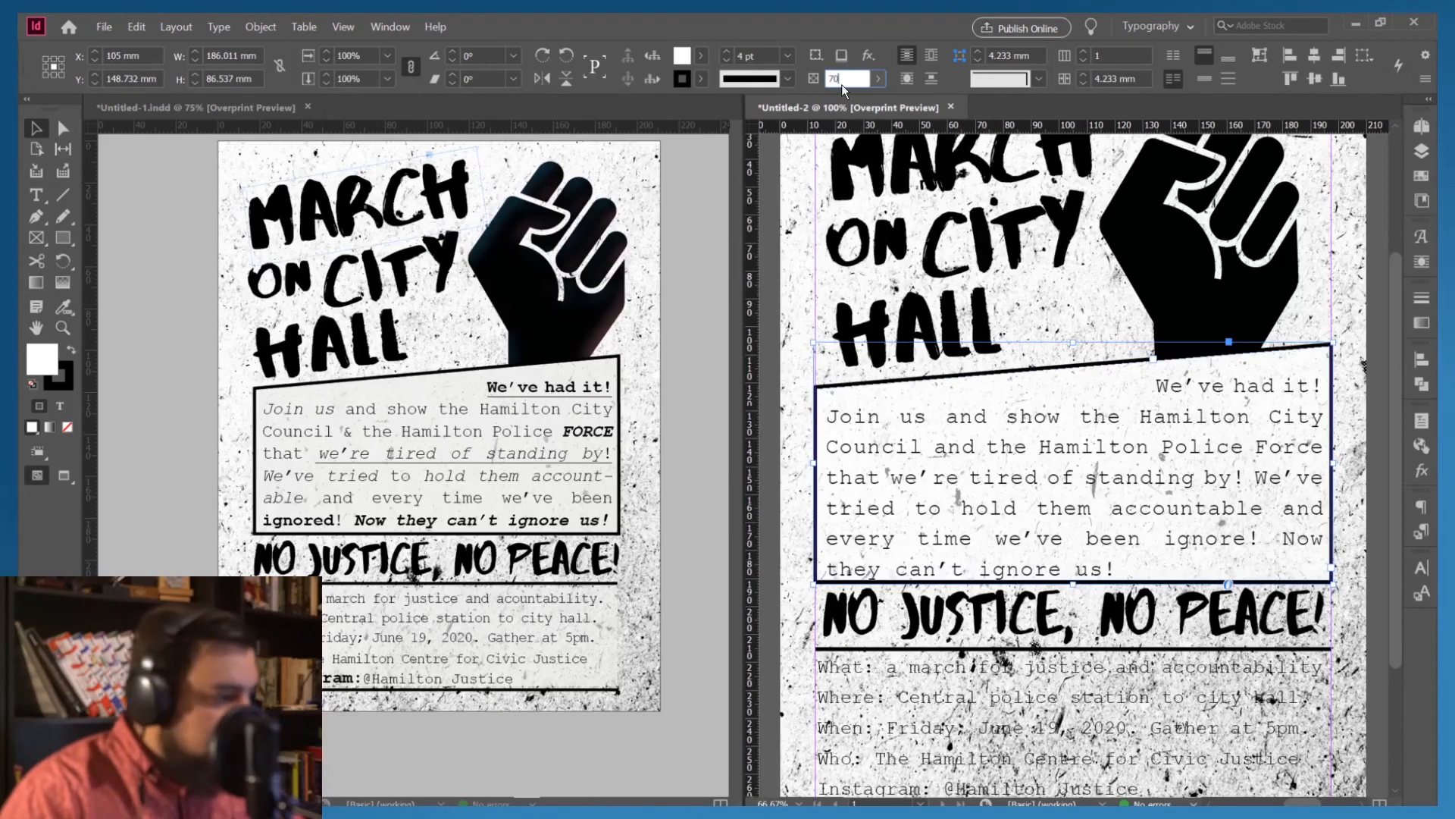
{"action": "key", "text": "Return"}
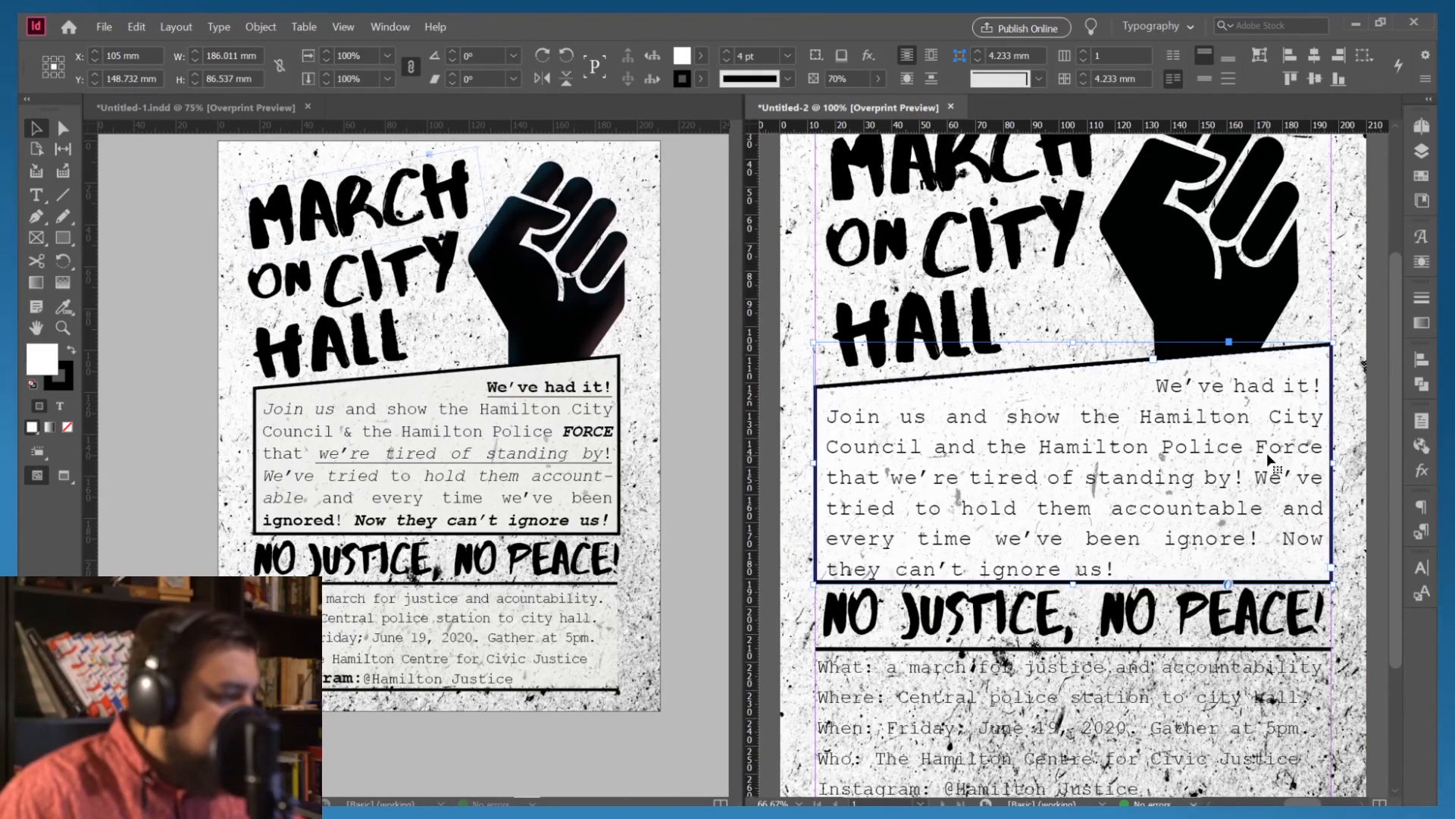
Move the Paper-filled "We've had it!" frame below the other "We've had it!" text frame in the Layer 1 stacking order
{"action": "left_click", "coordinate": [1421, 150]}
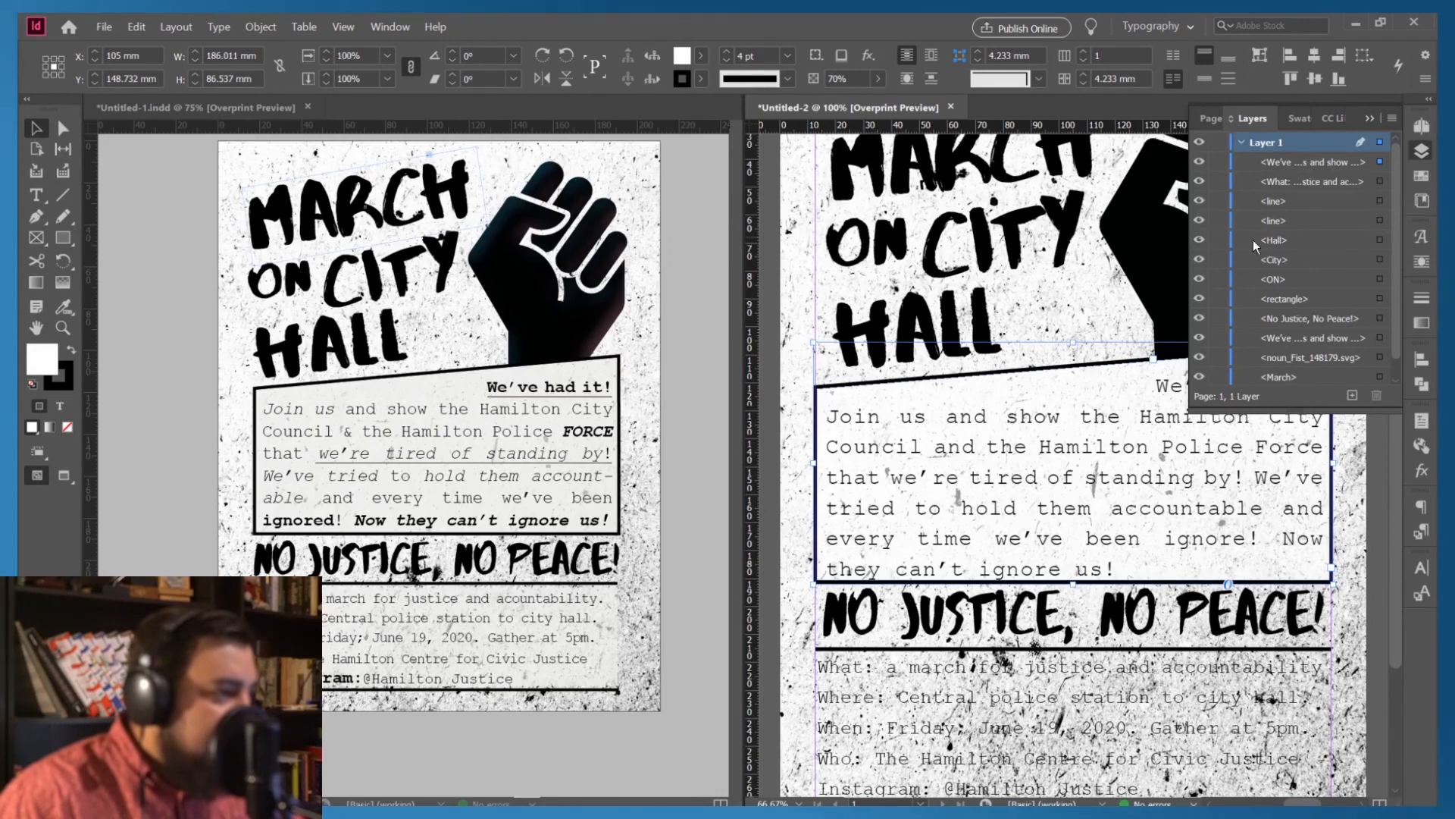
{"action": "left_click", "coordinate": [1279, 163]}
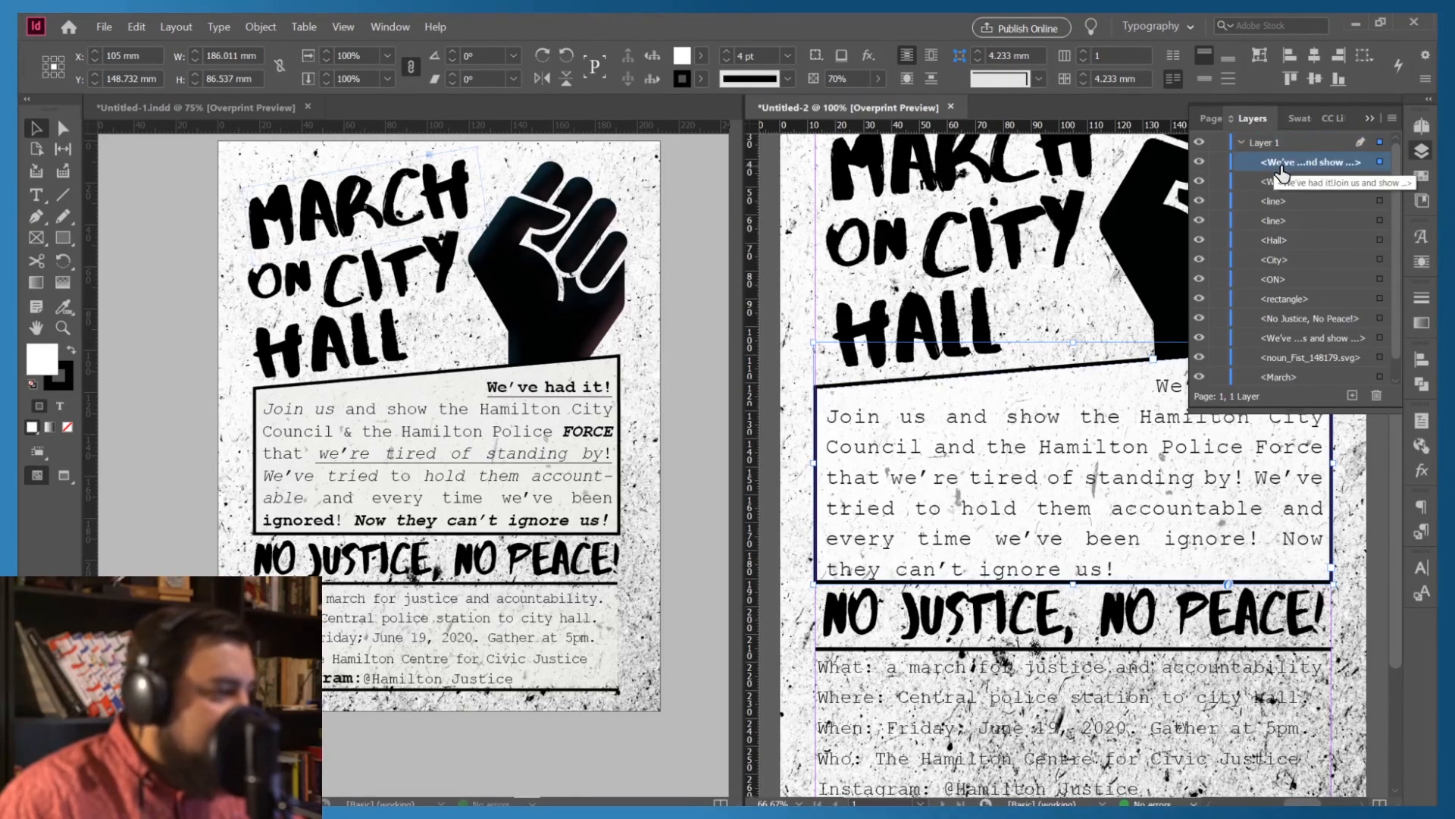
{"action": "left_click_drag", "start_coordinate": [1278, 167], "coordinate": [1289, 345]}
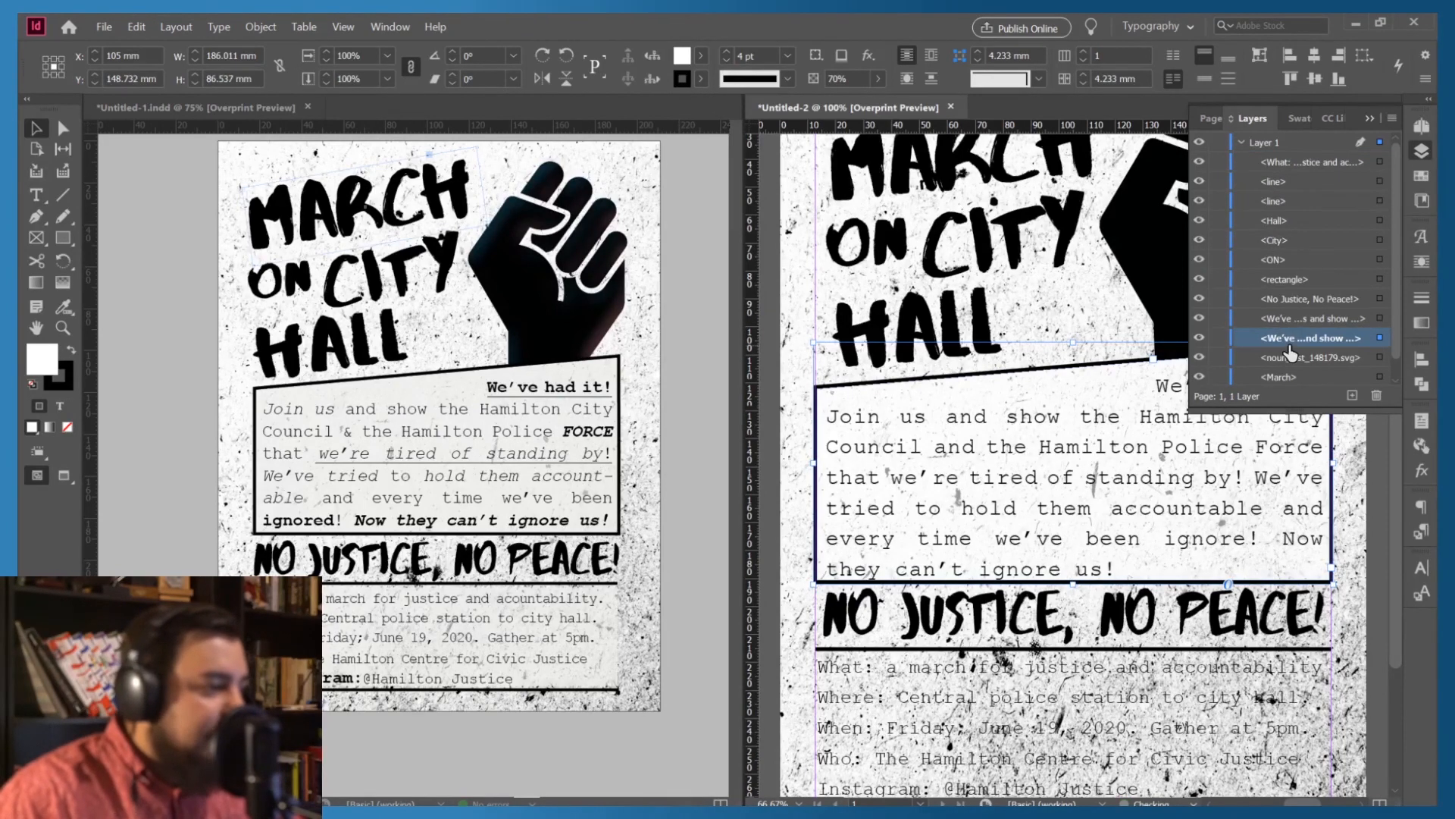
{"action": "left_click", "coordinate": [1366, 117]}
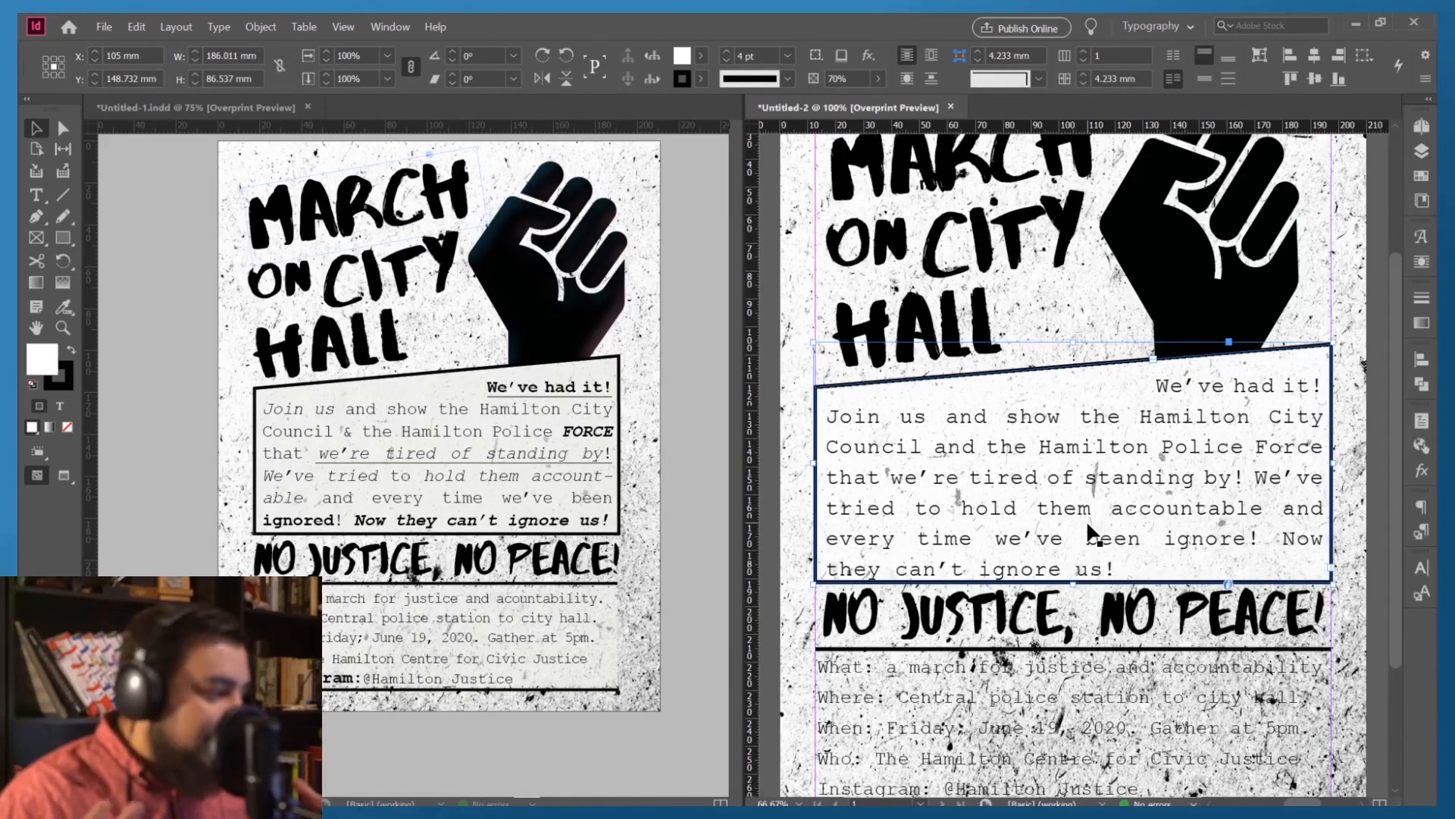
Draw a rectangle about 185 × 52 mm over the event details between the two lower divider lines, adjusting its left edge to the margin
{"action": "scroll", "coordinate": [948, 540], "scroll_direction": "down", "scroll_amount": 3}
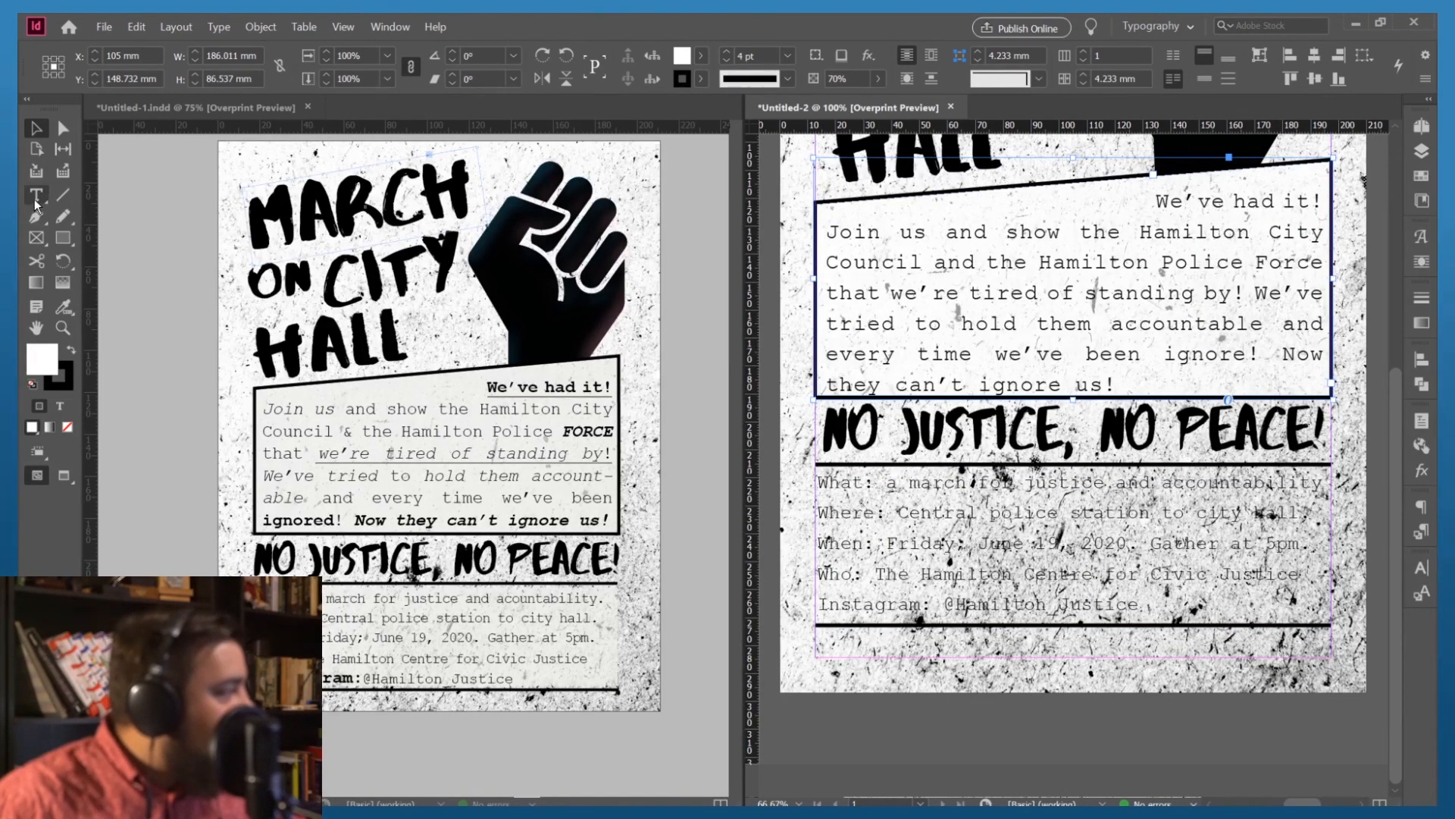
{"action": "left_click", "coordinate": [61, 237]}
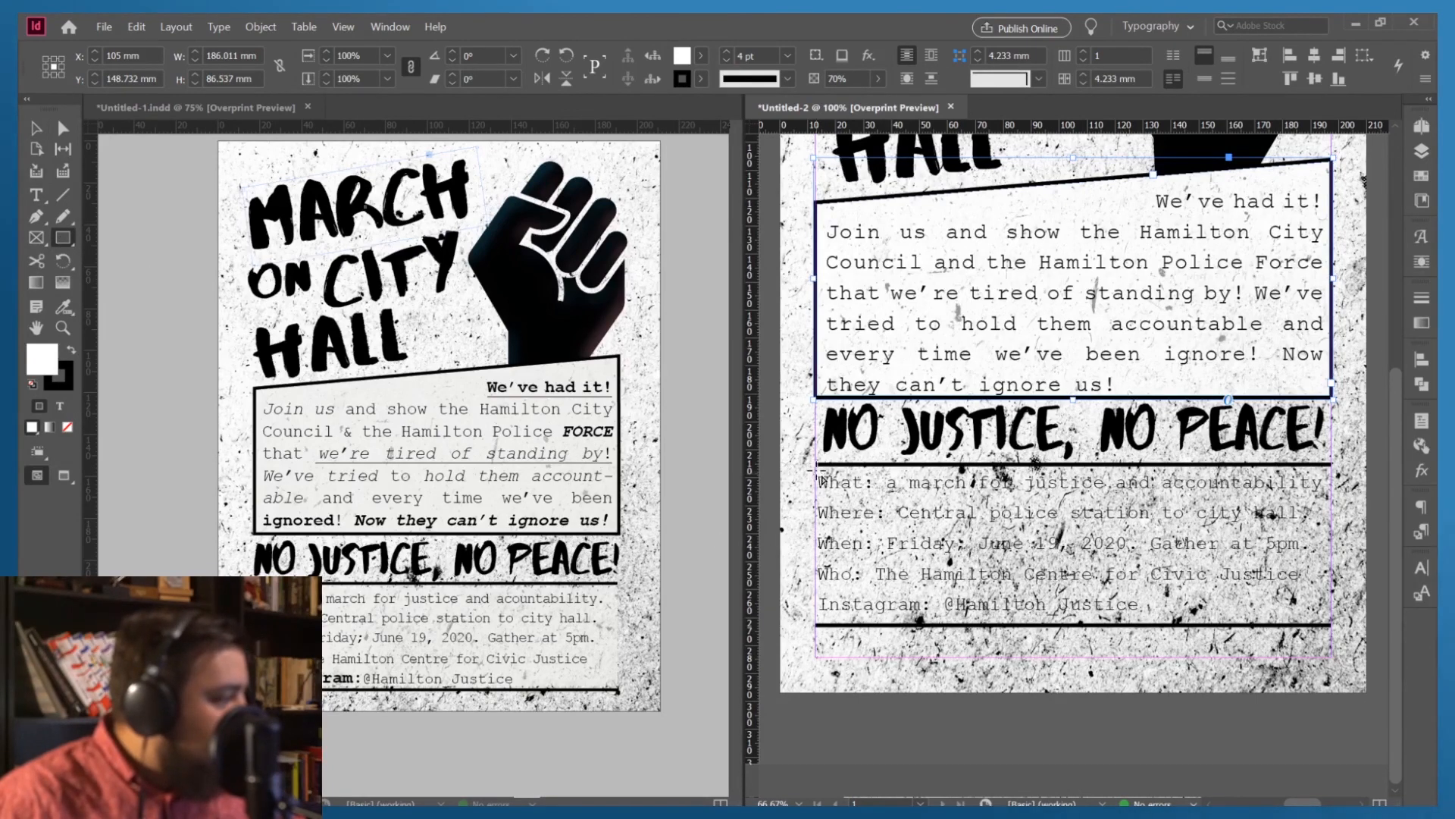
{"action": "left_click", "coordinate": [66, 375]}
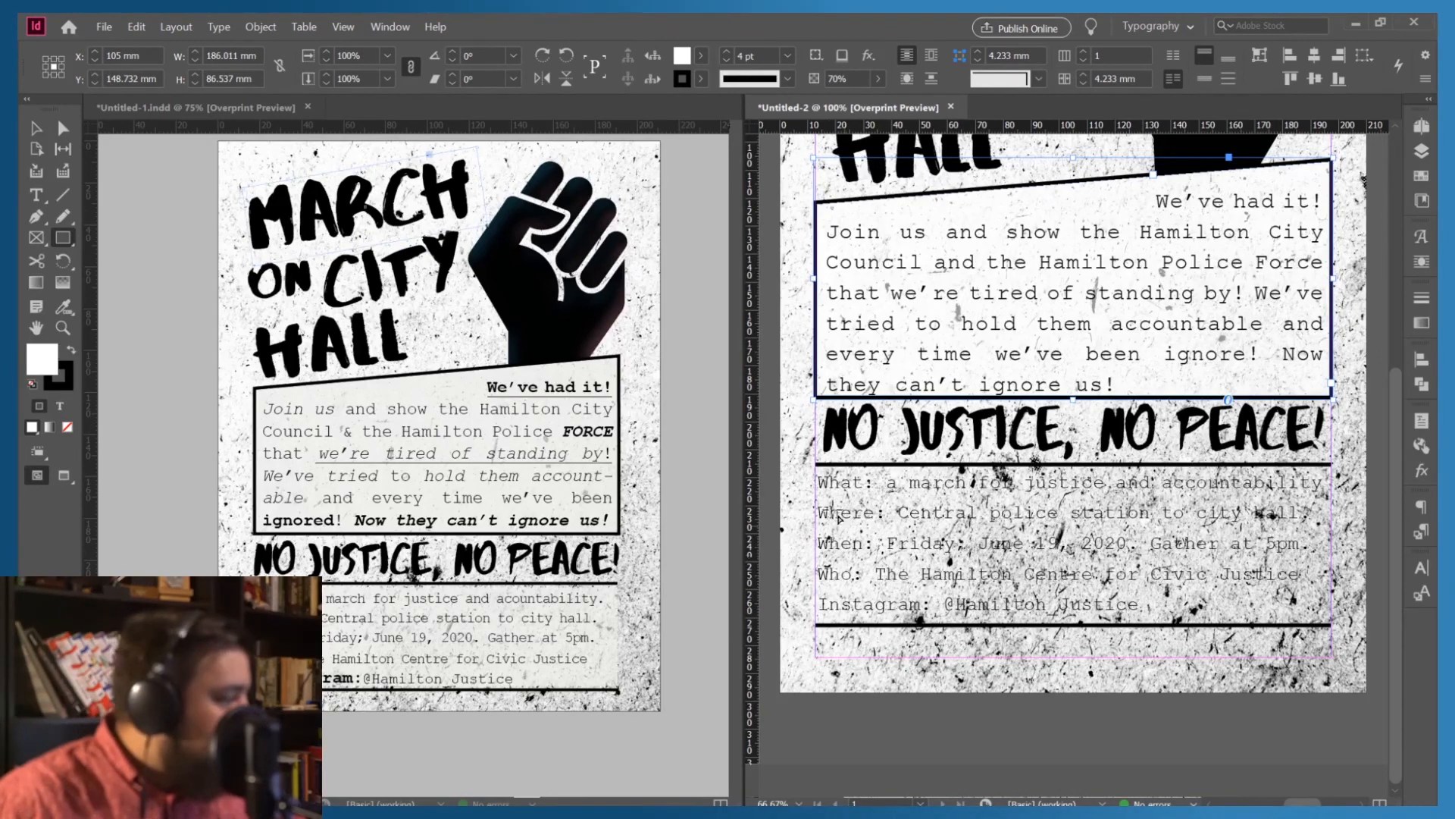
{"action": "left_click_drag", "start_coordinate": [817, 470], "coordinate": [1336, 625]}
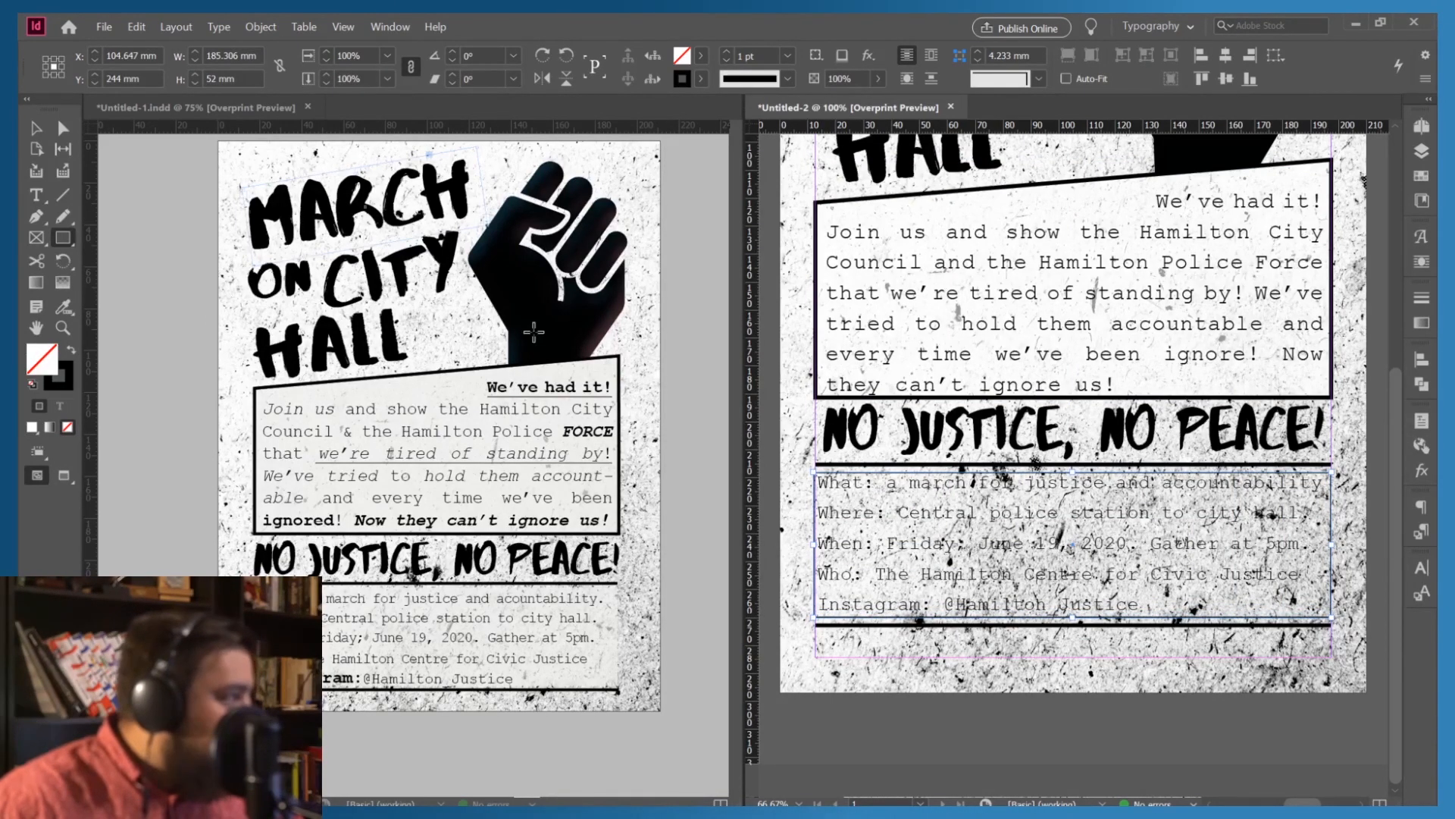
{"action": "left_click", "coordinate": [35, 128]}
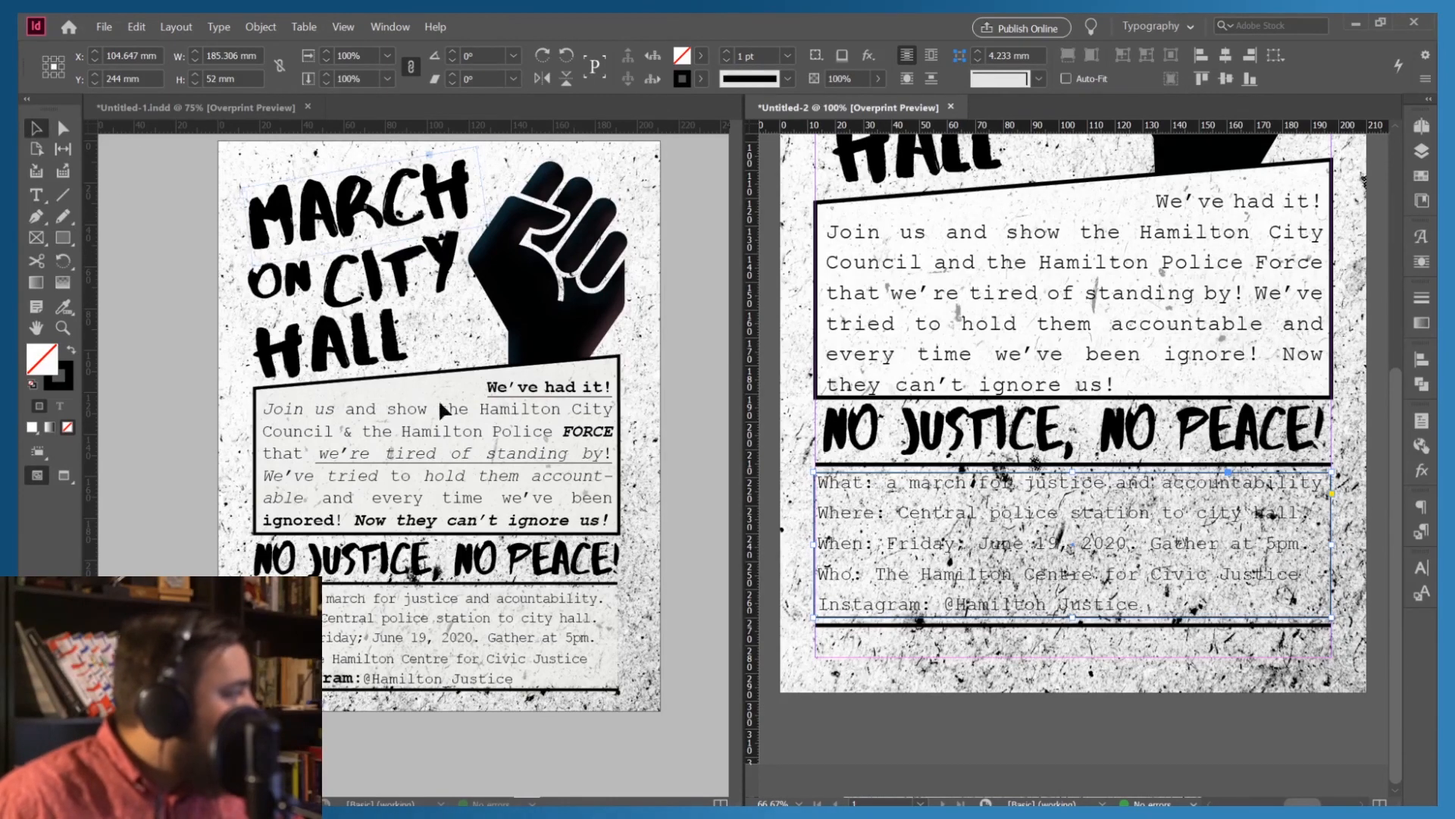
{"action": "left_click_drag", "start_coordinate": [815, 544], "coordinate": [817, 544]}
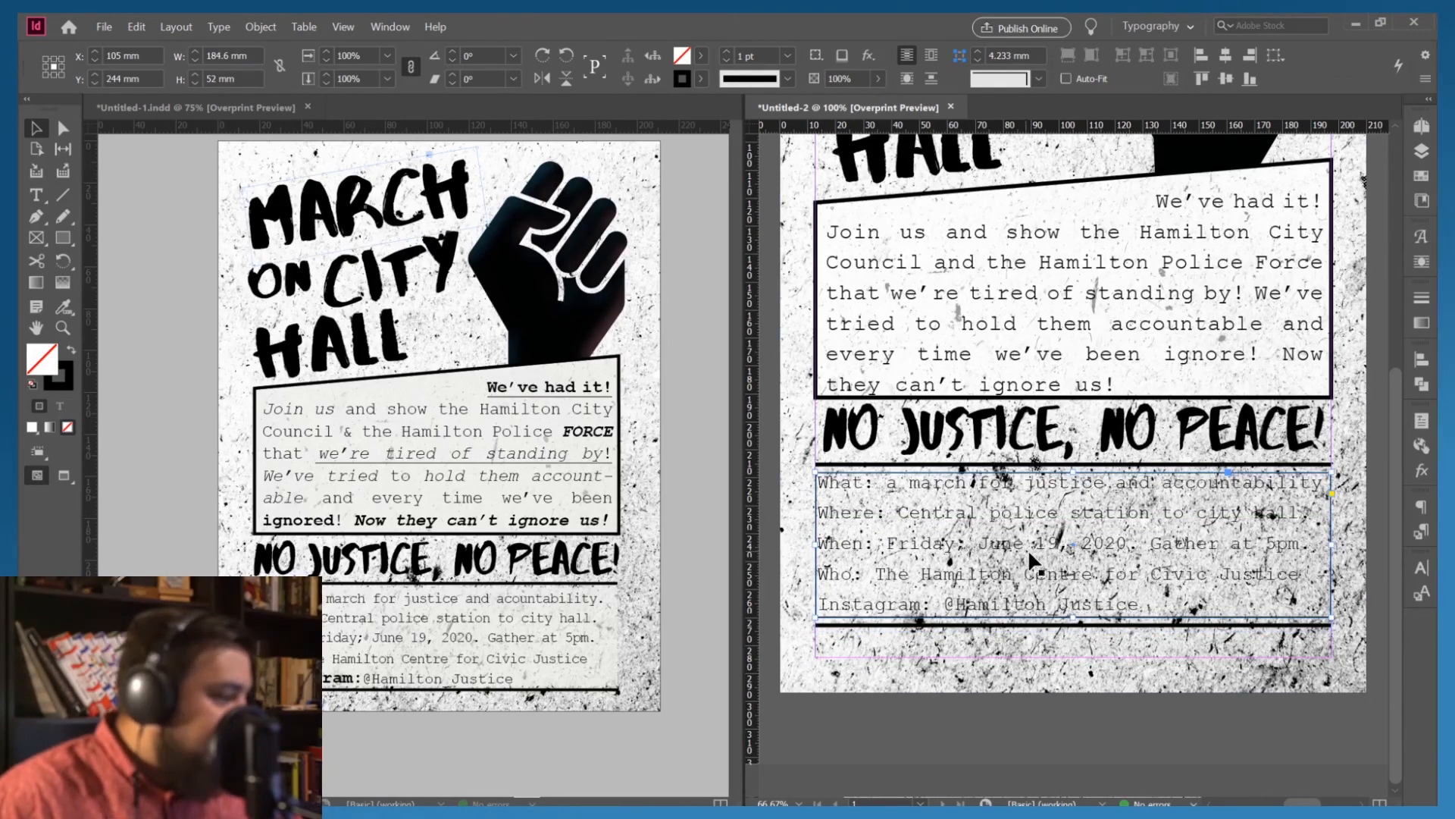
Set the event details rectangle's stroke to 0 pt and its fill to Paper
{"action": "left_click", "coordinate": [725, 62]}
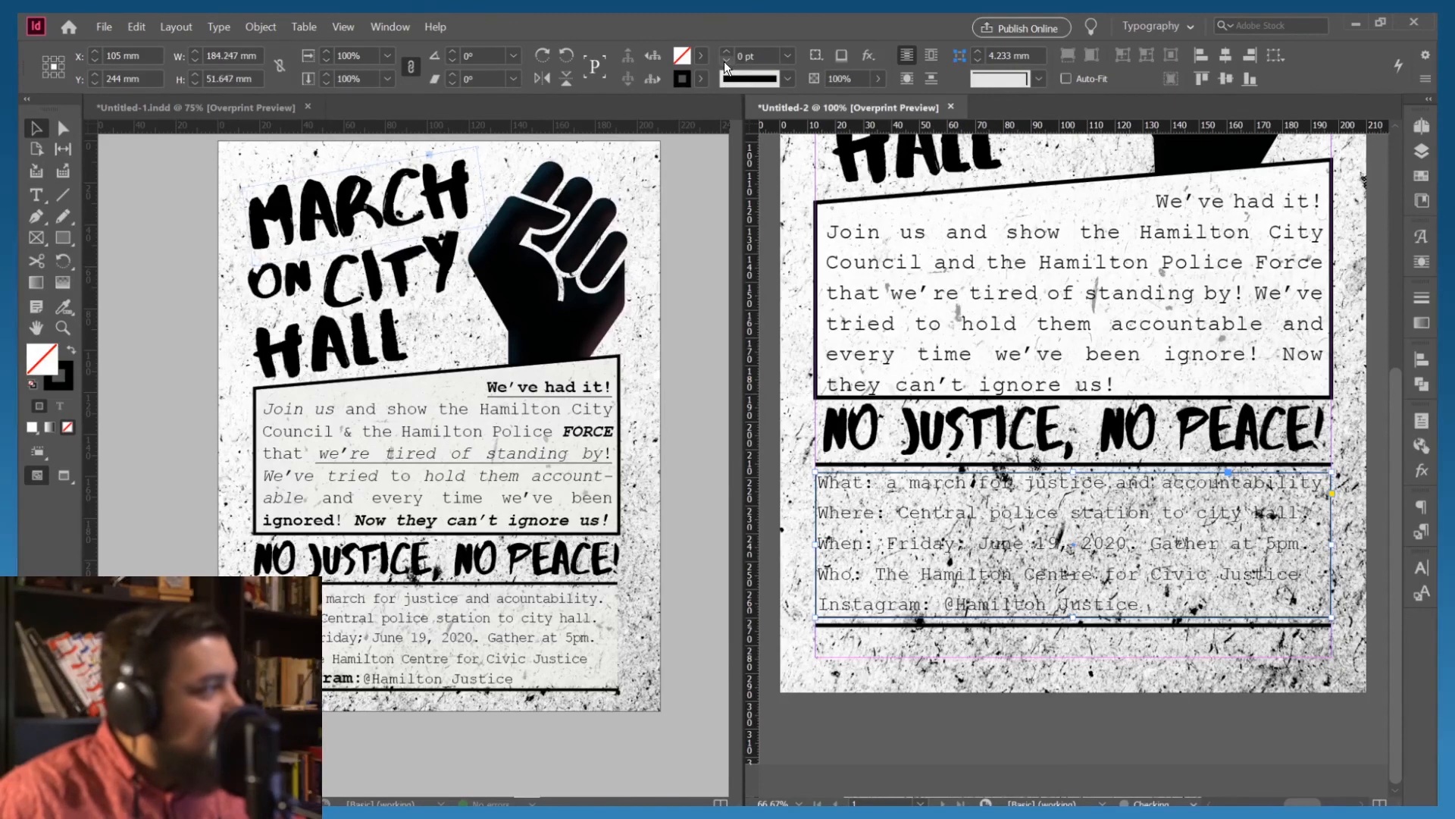
{"action": "left_click", "coordinate": [696, 54]}
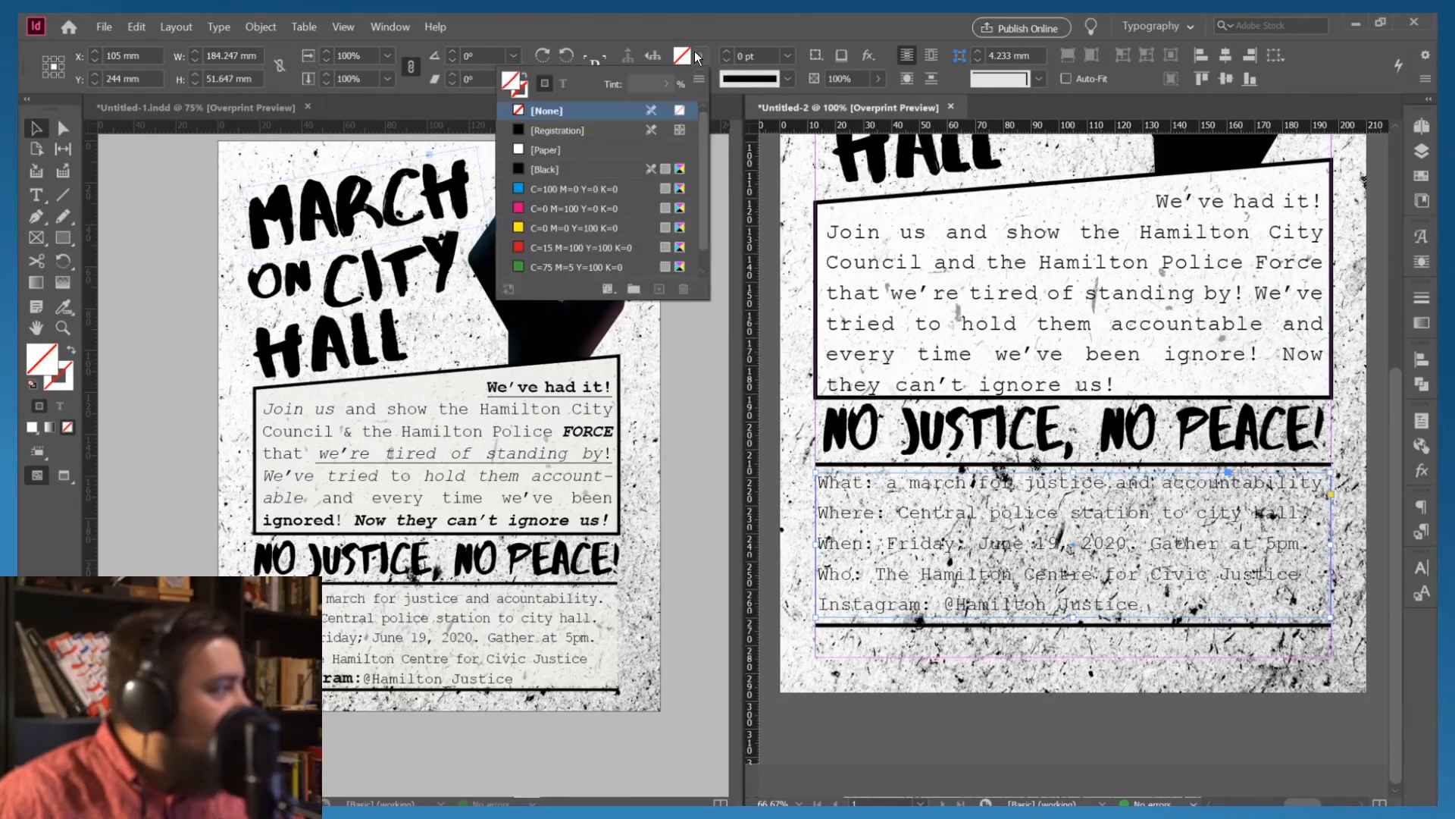
{"action": "left_click", "coordinate": [596, 149]}
Set the opacity of the rectangle over the event details to 70%
{"action": "left_click", "coordinate": [878, 79]}
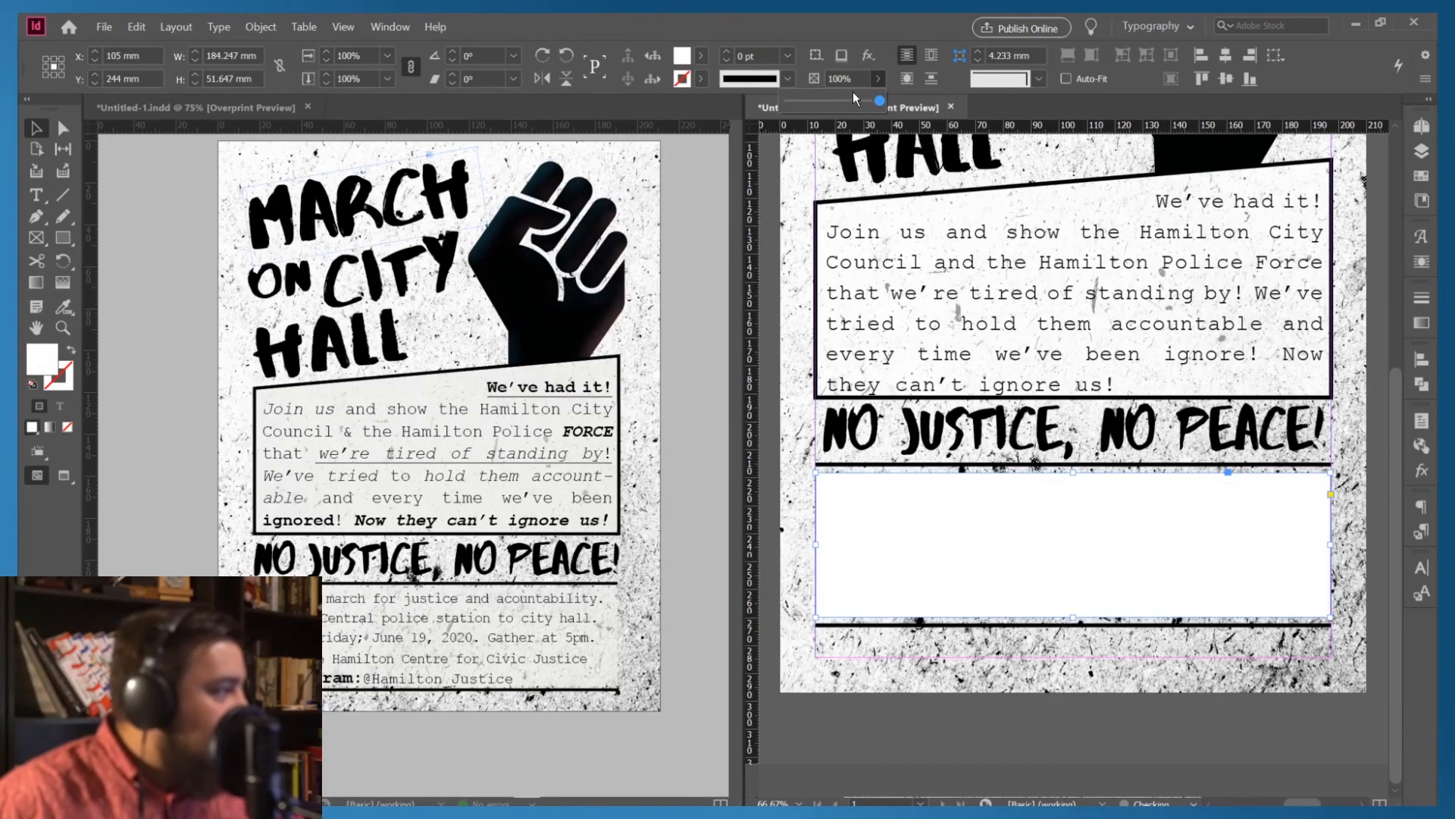
{"action": "double_click", "coordinate": [841, 79]}
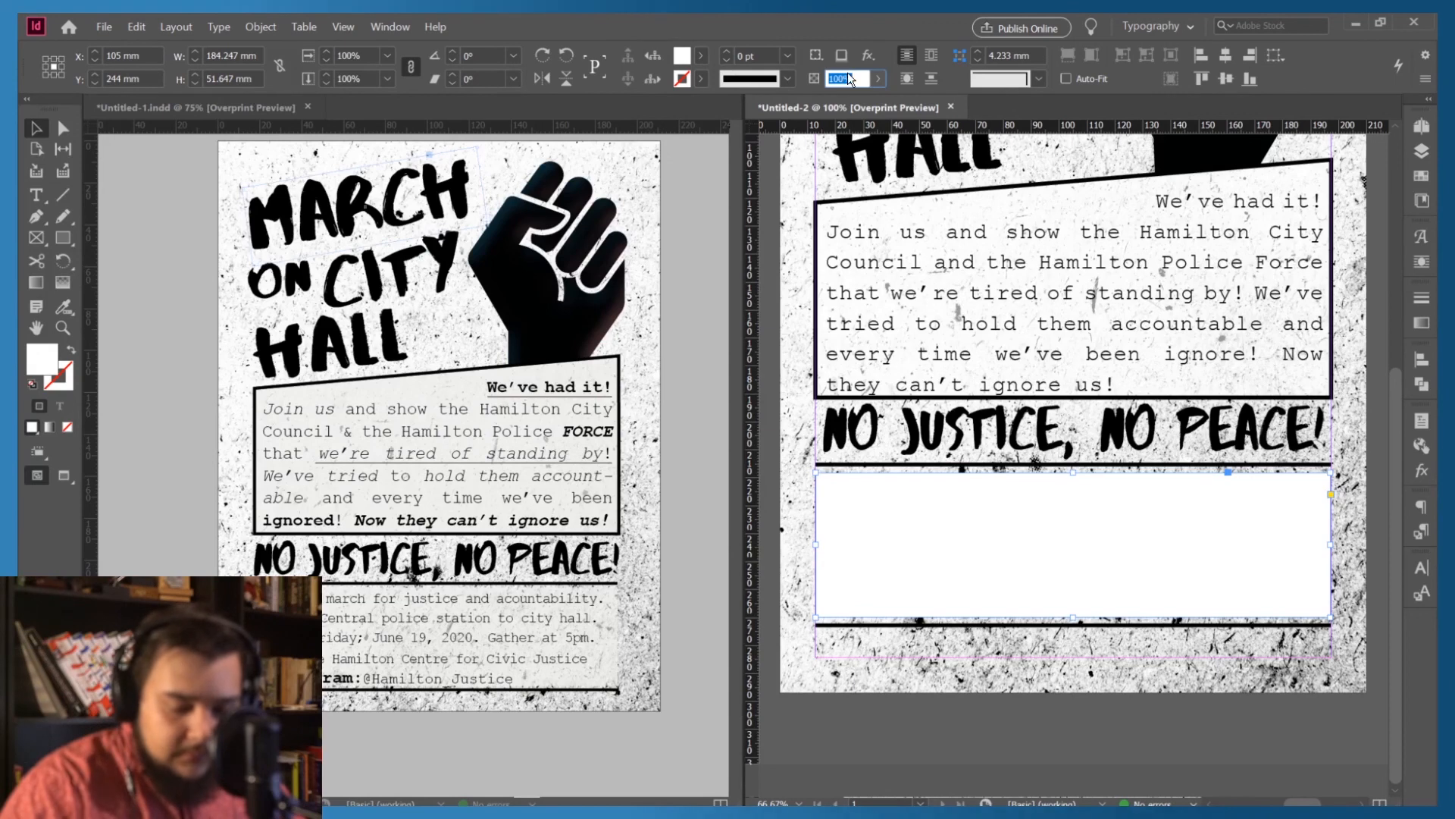
{"action": "type", "text": "75"}
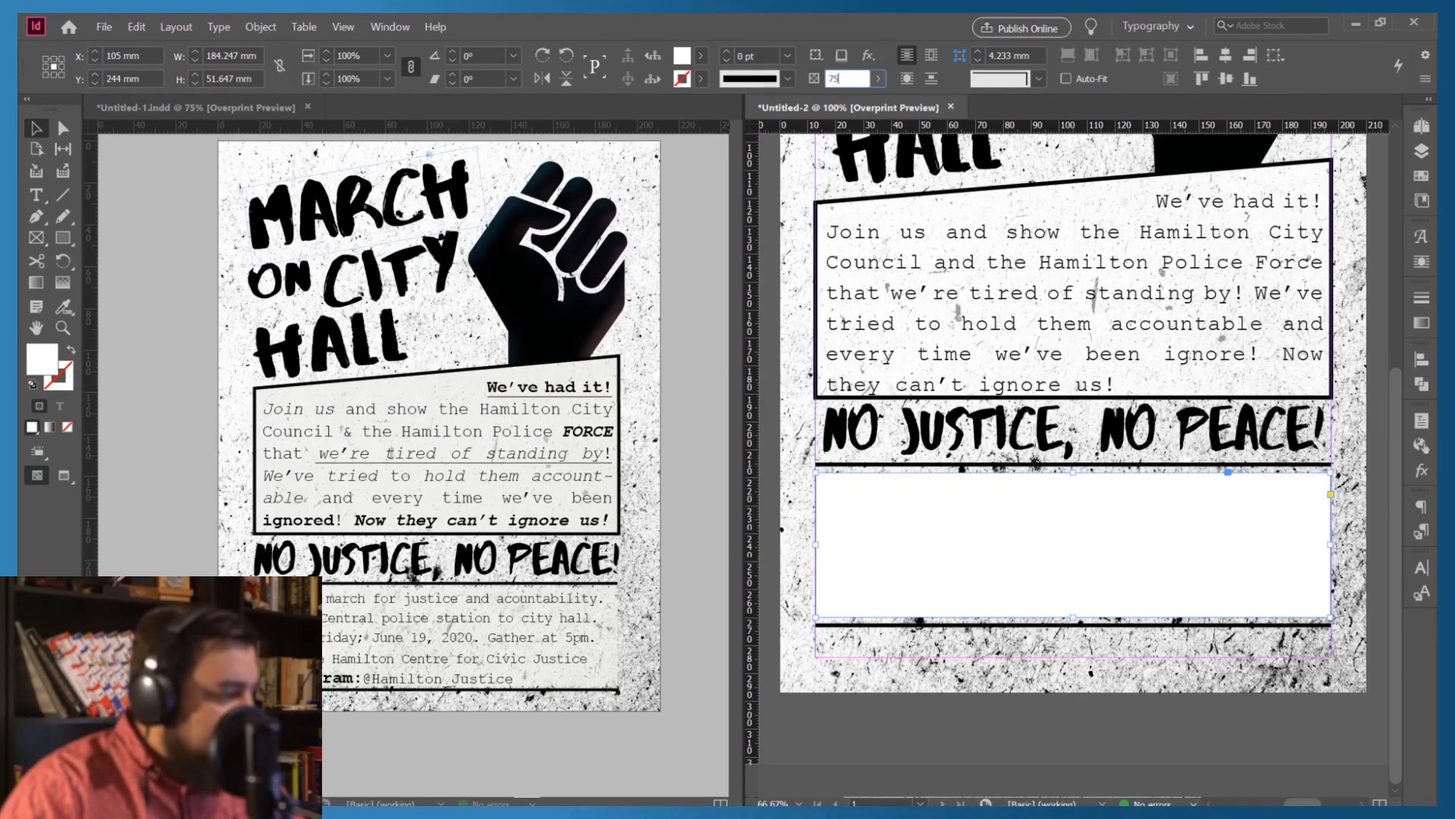
{"action": "key", "text": "Return"}
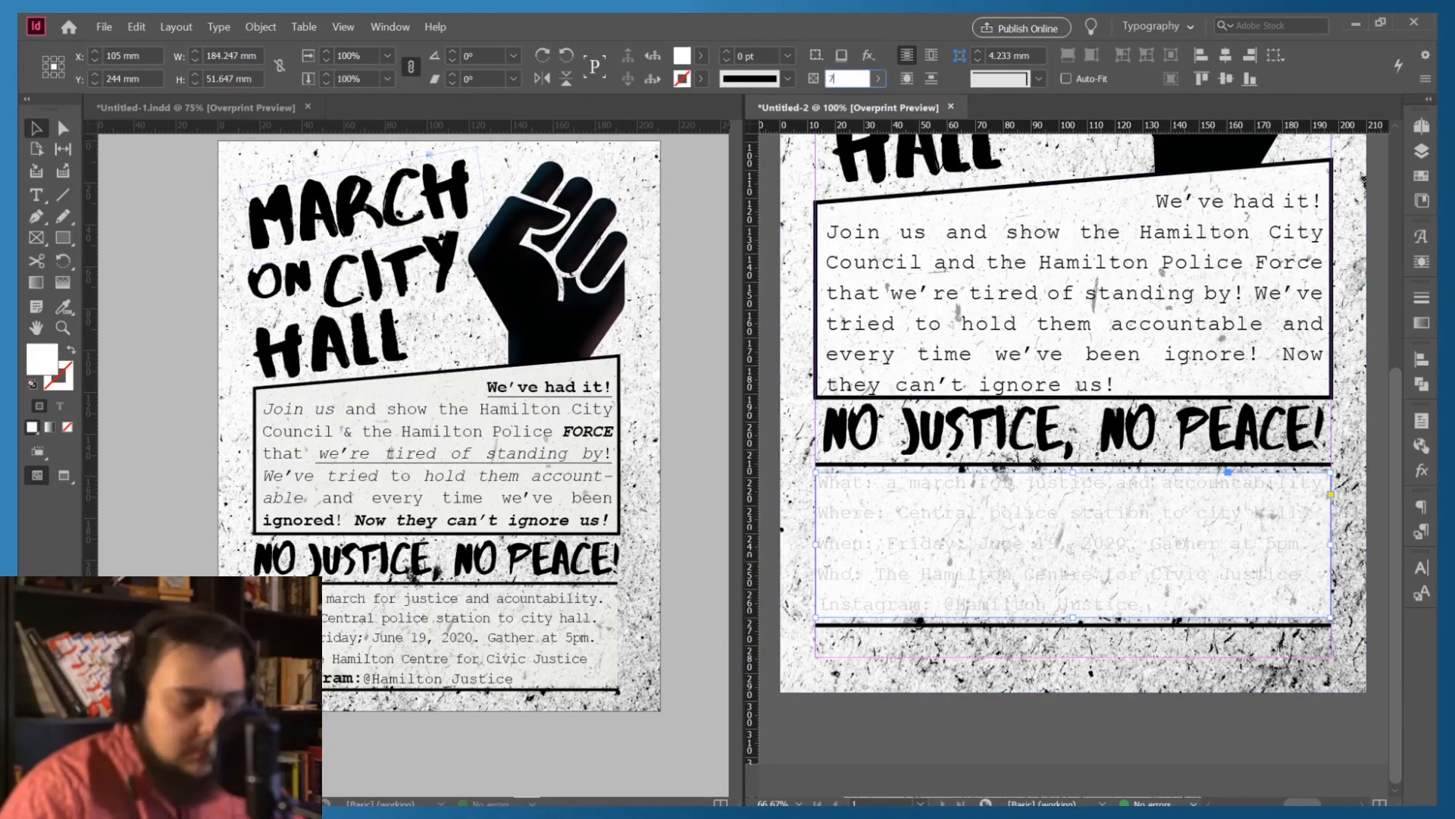
{"action": "type", "text": "70"}
{"action": "key", "text": "Return"}
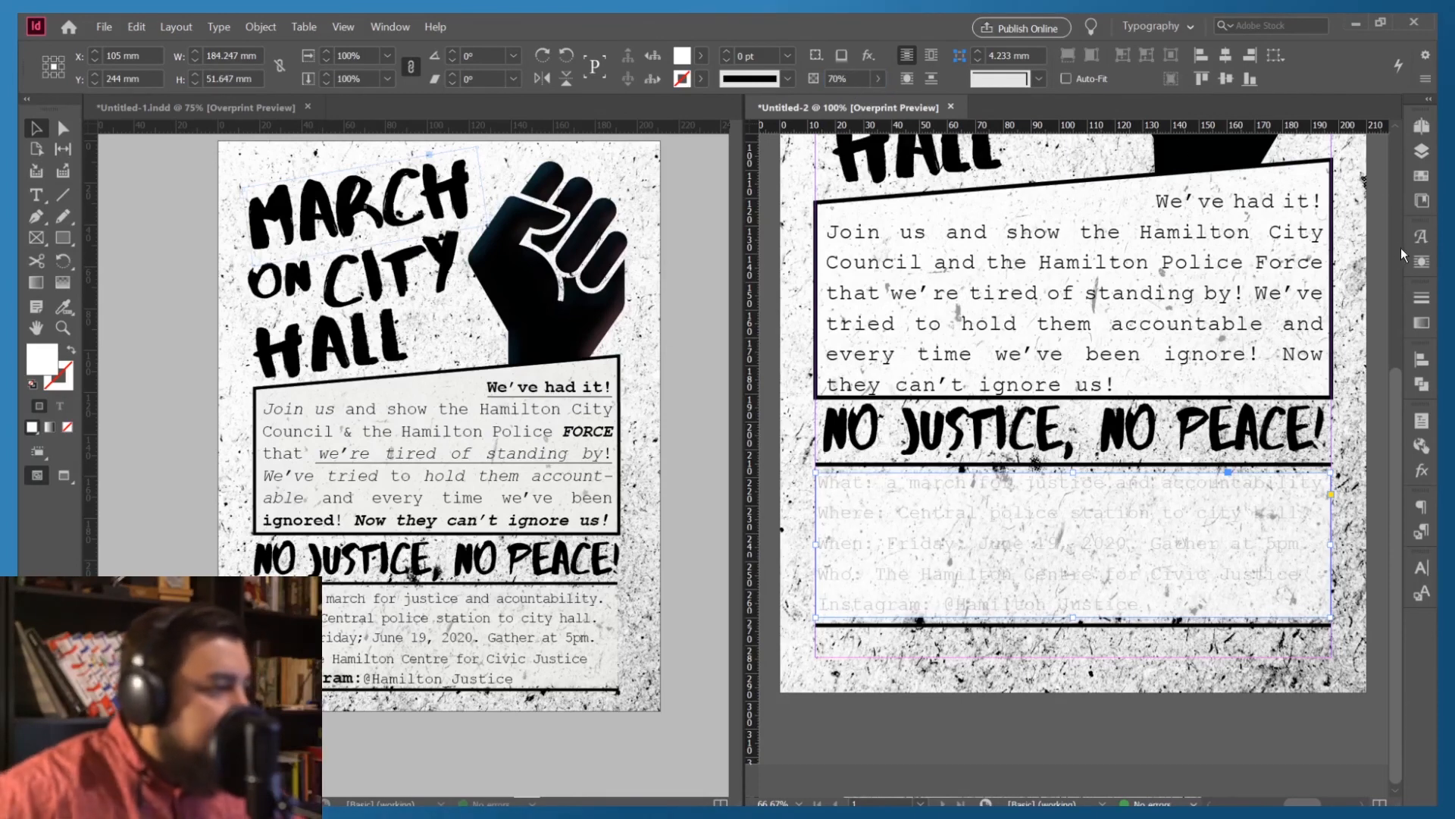
Move the event details rectangle directly above the dust texture image in the Layer 1 stacking order, beneath the March text
{"action": "left_click", "coordinate": [1423, 155]}
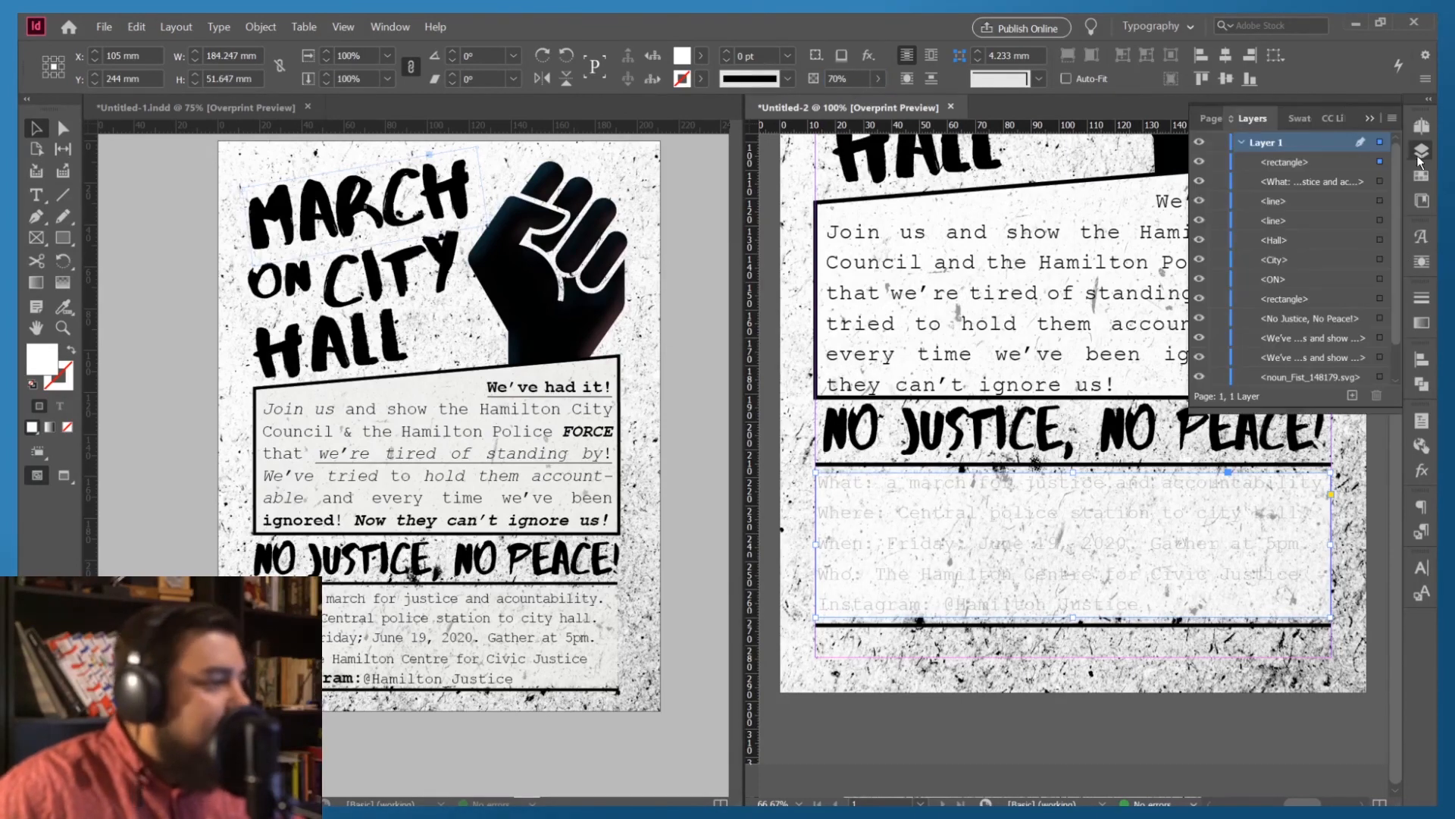
{"action": "left_click", "coordinate": [1286, 163]}
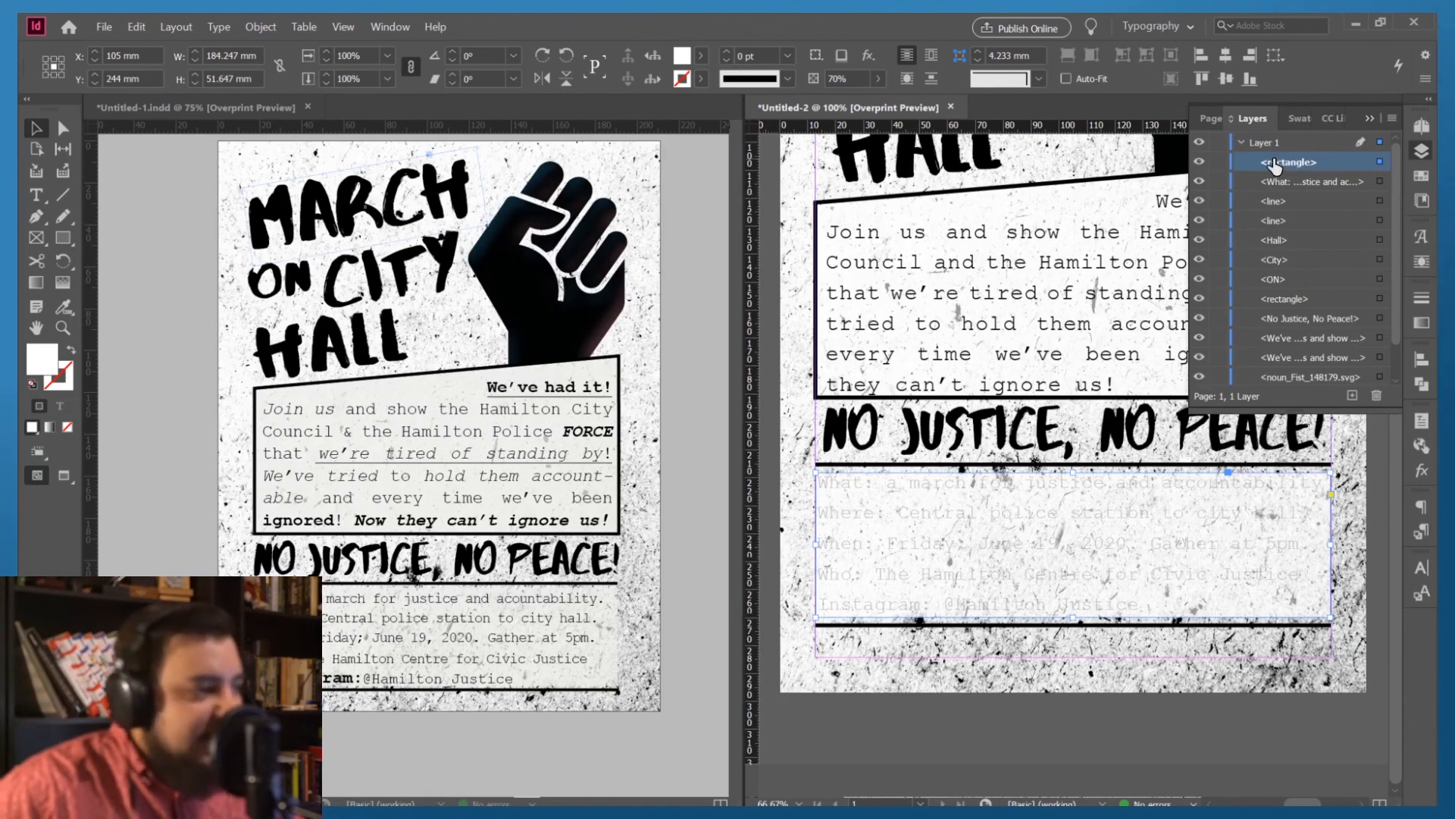
{"action": "left_click_drag", "start_coordinate": [1275, 165], "coordinate": [1275, 368]}
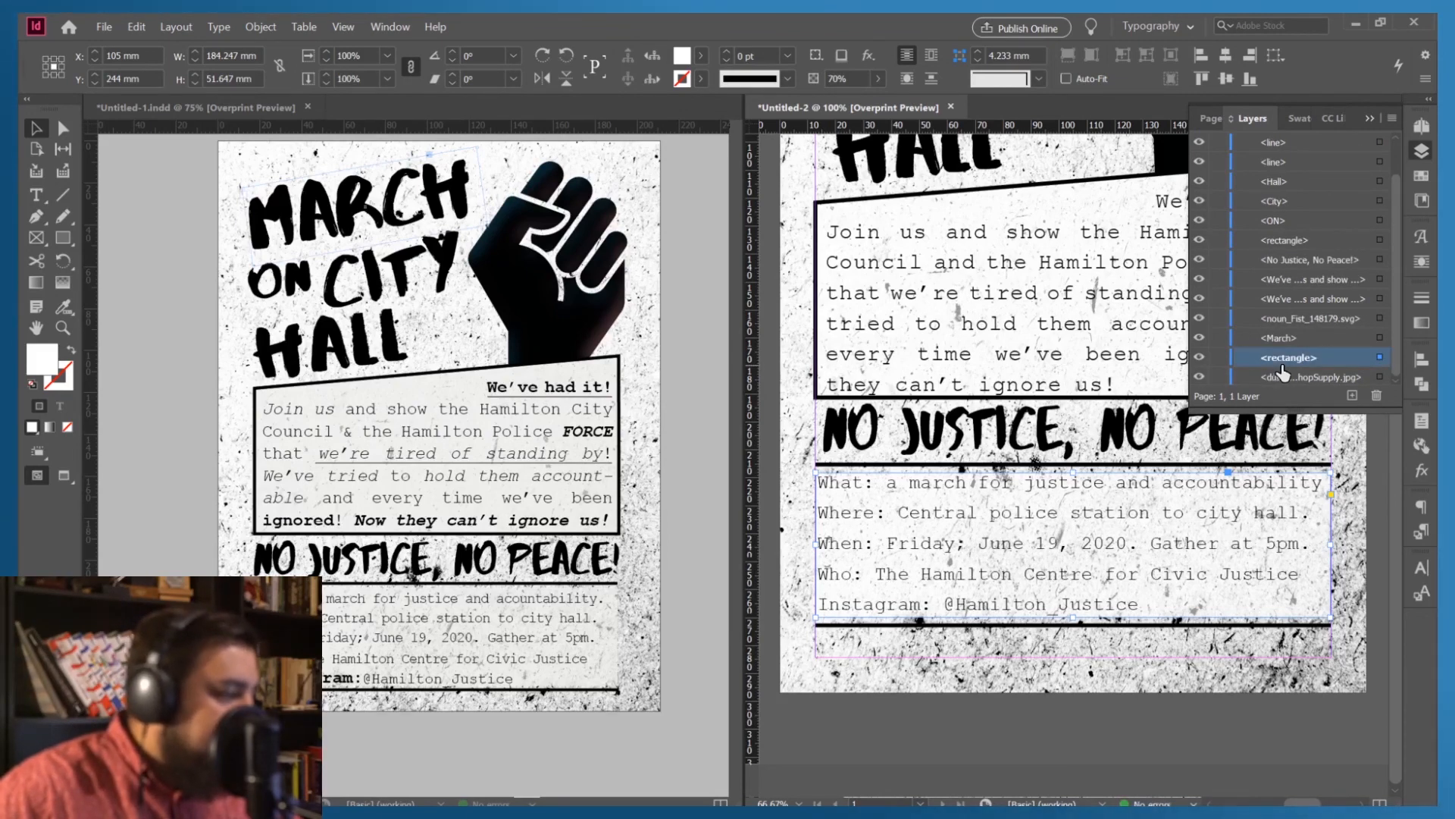
{"action": "left_click", "coordinate": [1366, 119]}
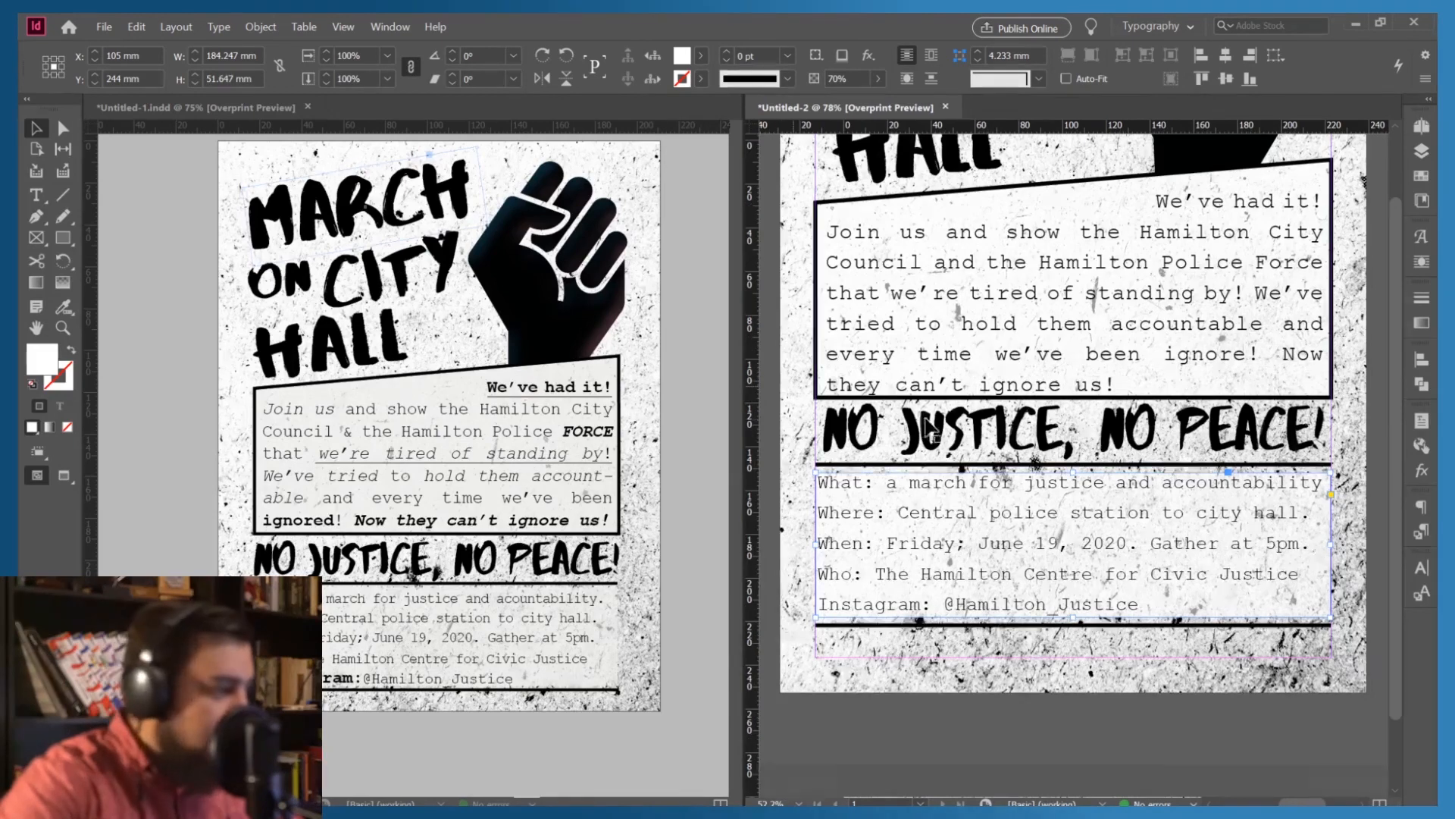
Compare the whole poster page side by side with the enlarged reference poster, leaving nothing selected in the poster document
{"action": "key", "text": "ctrl+0"}
{"action": "left_click", "coordinate": [662, 383]}
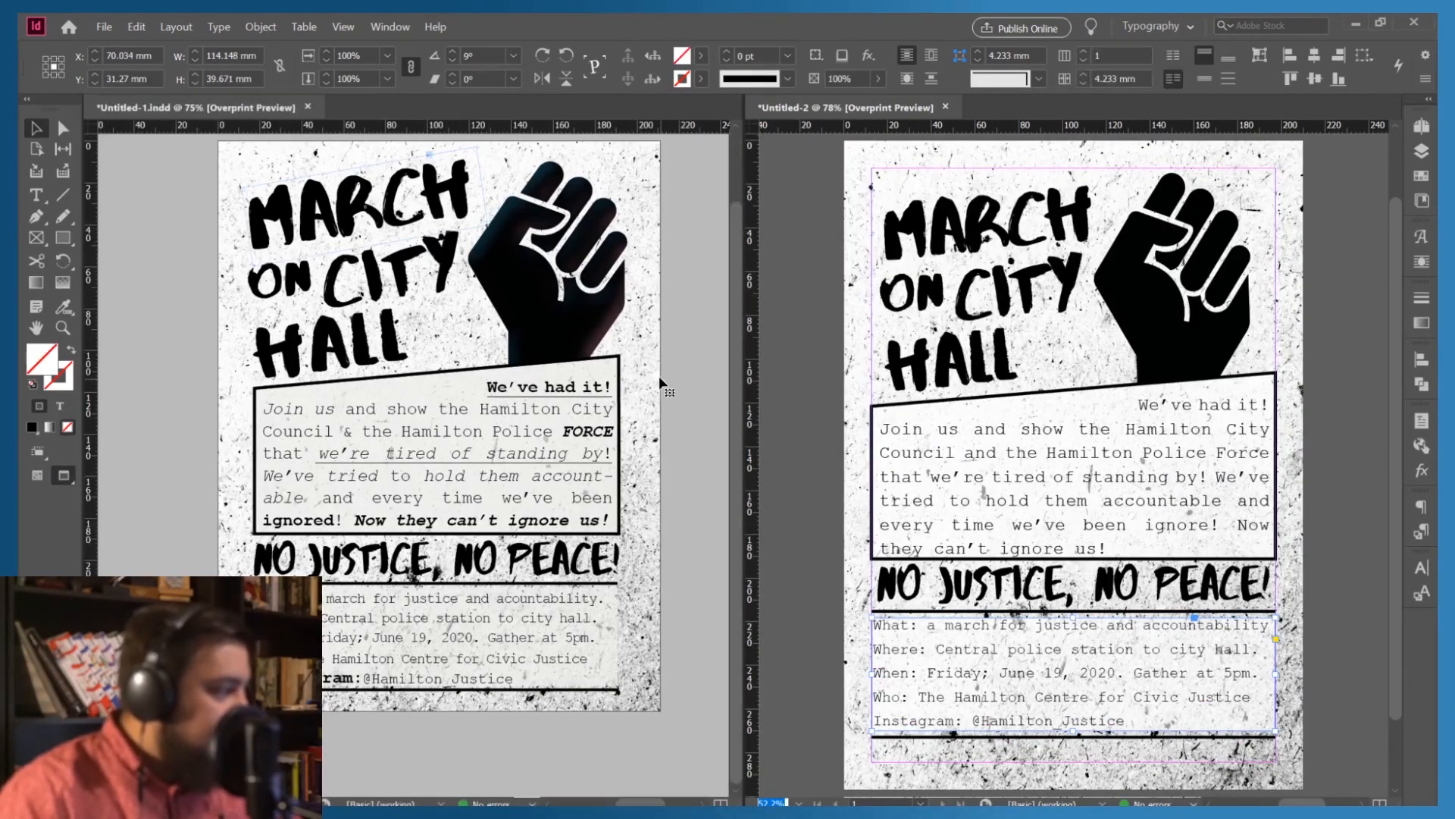
{"action": "scroll", "coordinate": [667, 380], "scroll_direction": "up", "scroll_amount": 1}
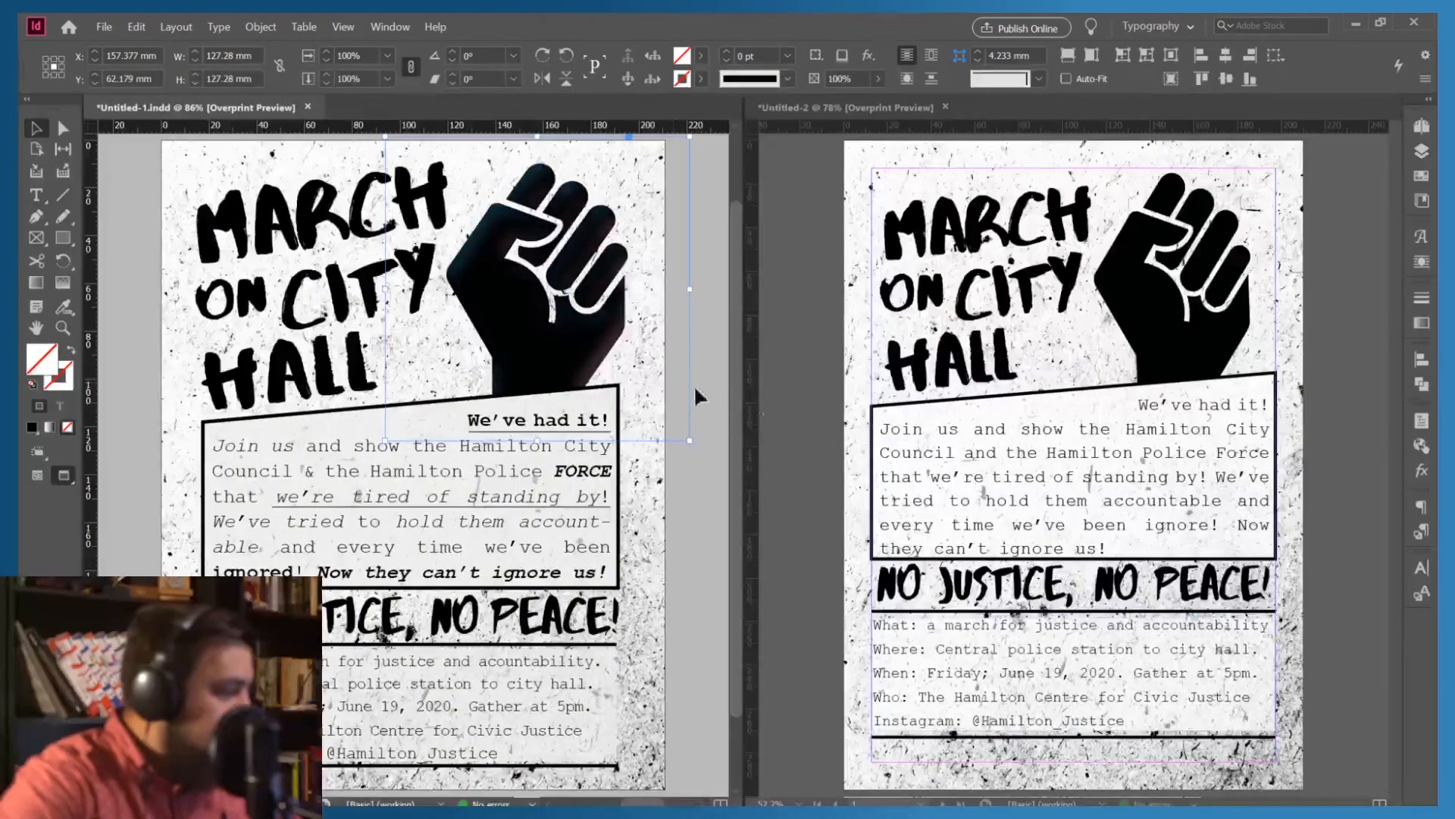
{"action": "left_click", "coordinate": [1068, 365]}
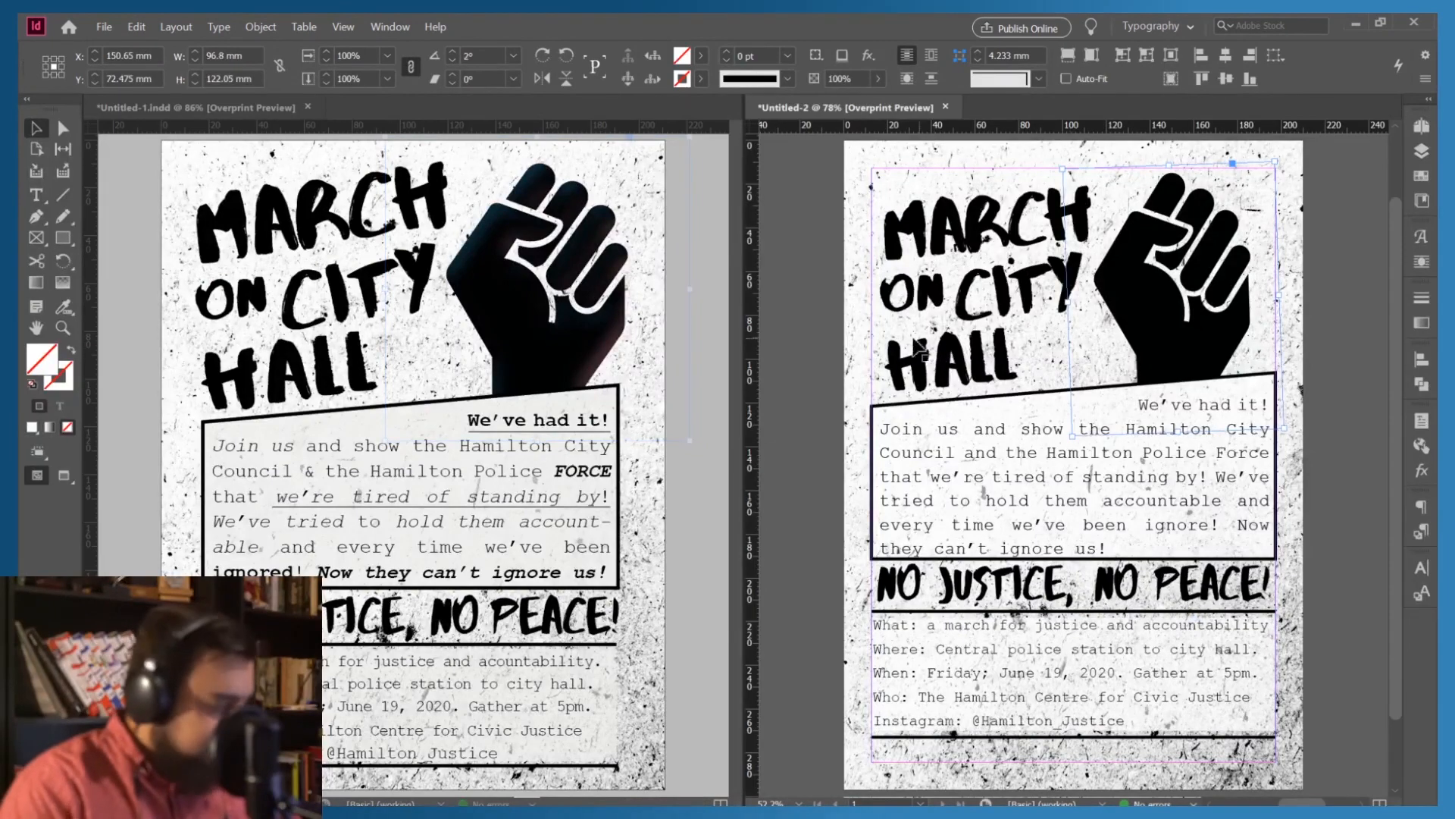
{"action": "left_click", "coordinate": [840, 282]}
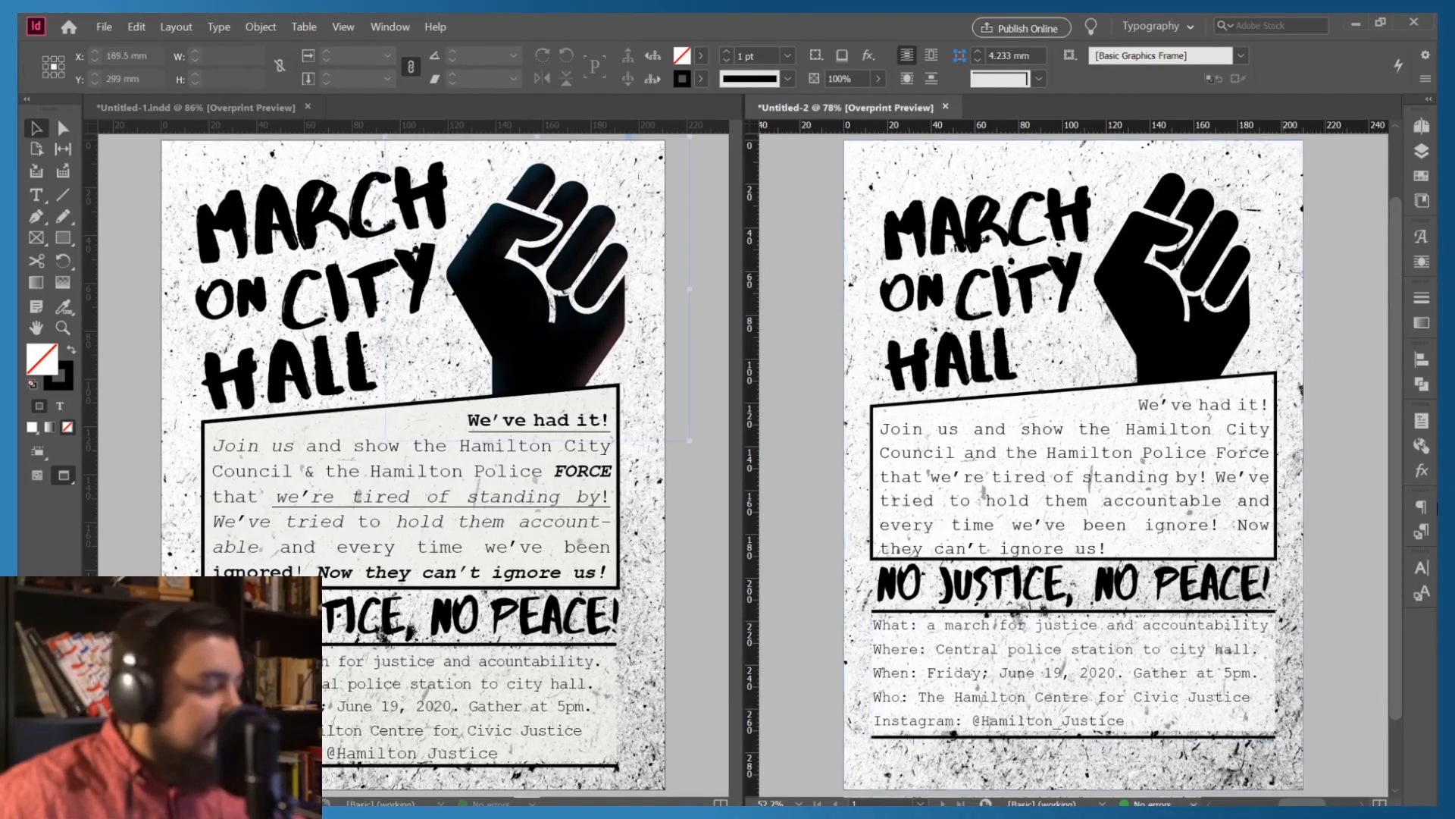
{"action": "left_click", "coordinate": [810, 273]}
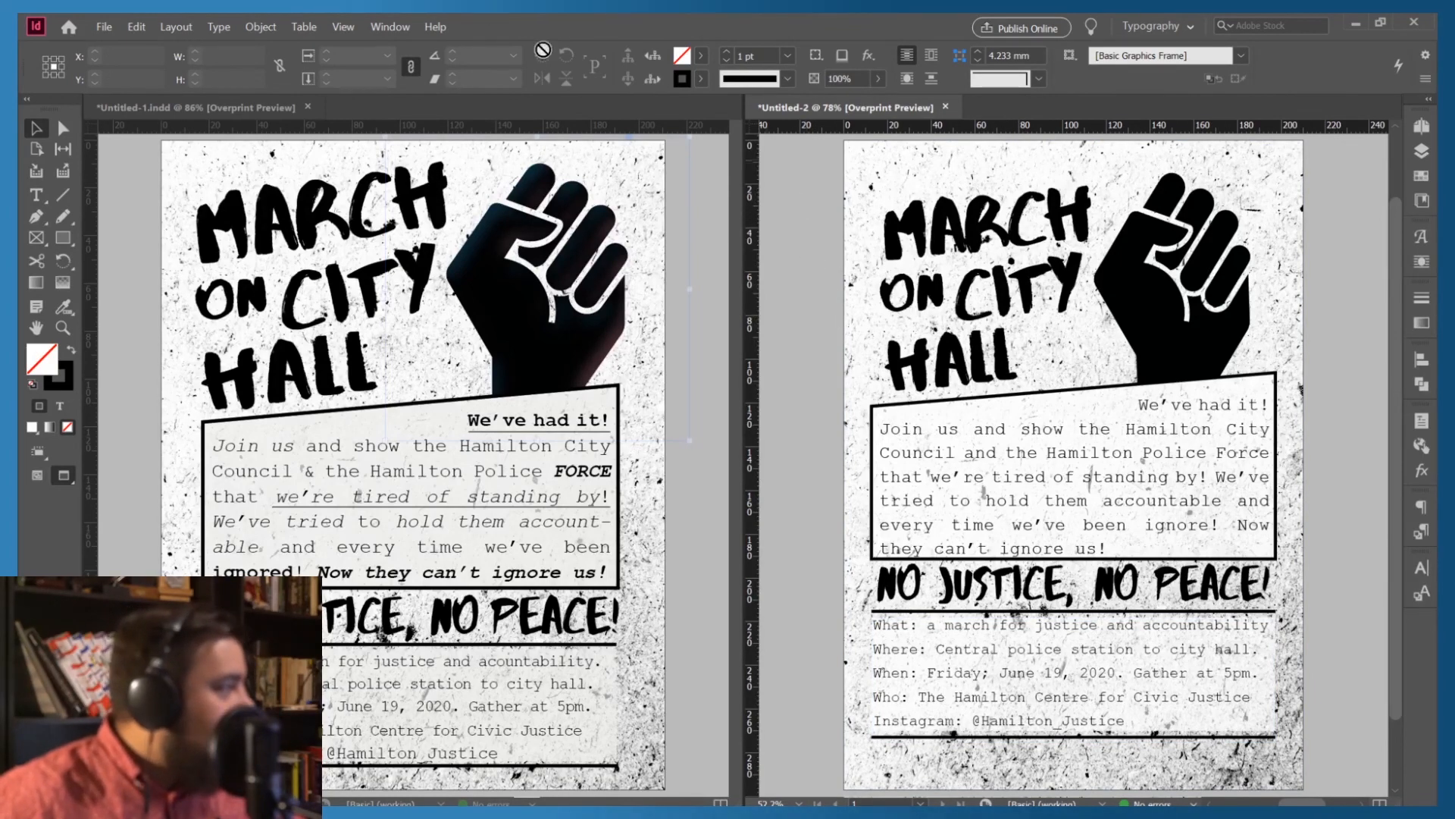
Reduce the poster document's page height to 281 mm in the document properties, keeping the 210 mm width
{"action": "left_click", "coordinate": [388, 25]}
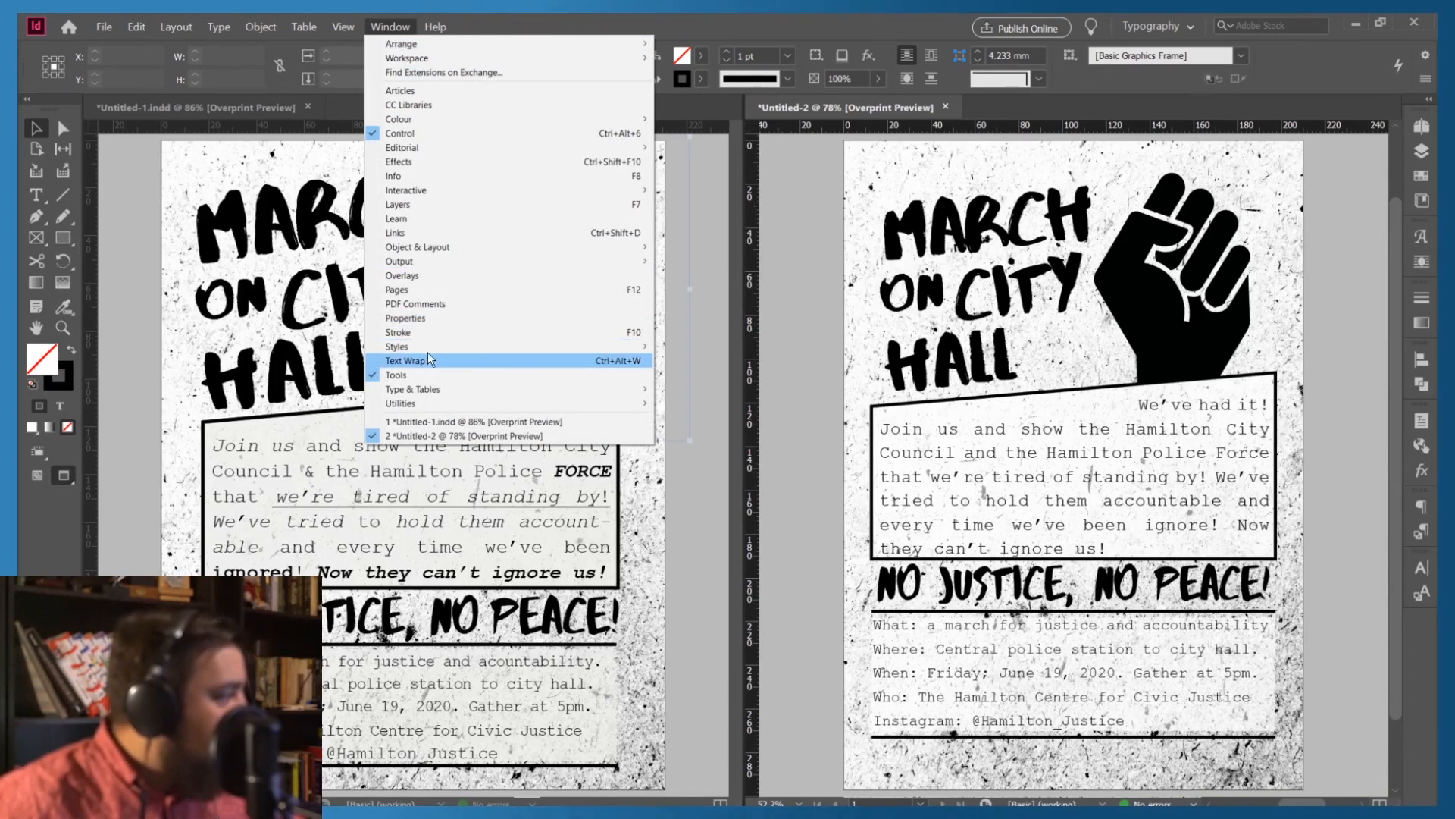
{"action": "left_click", "coordinate": [432, 320]}
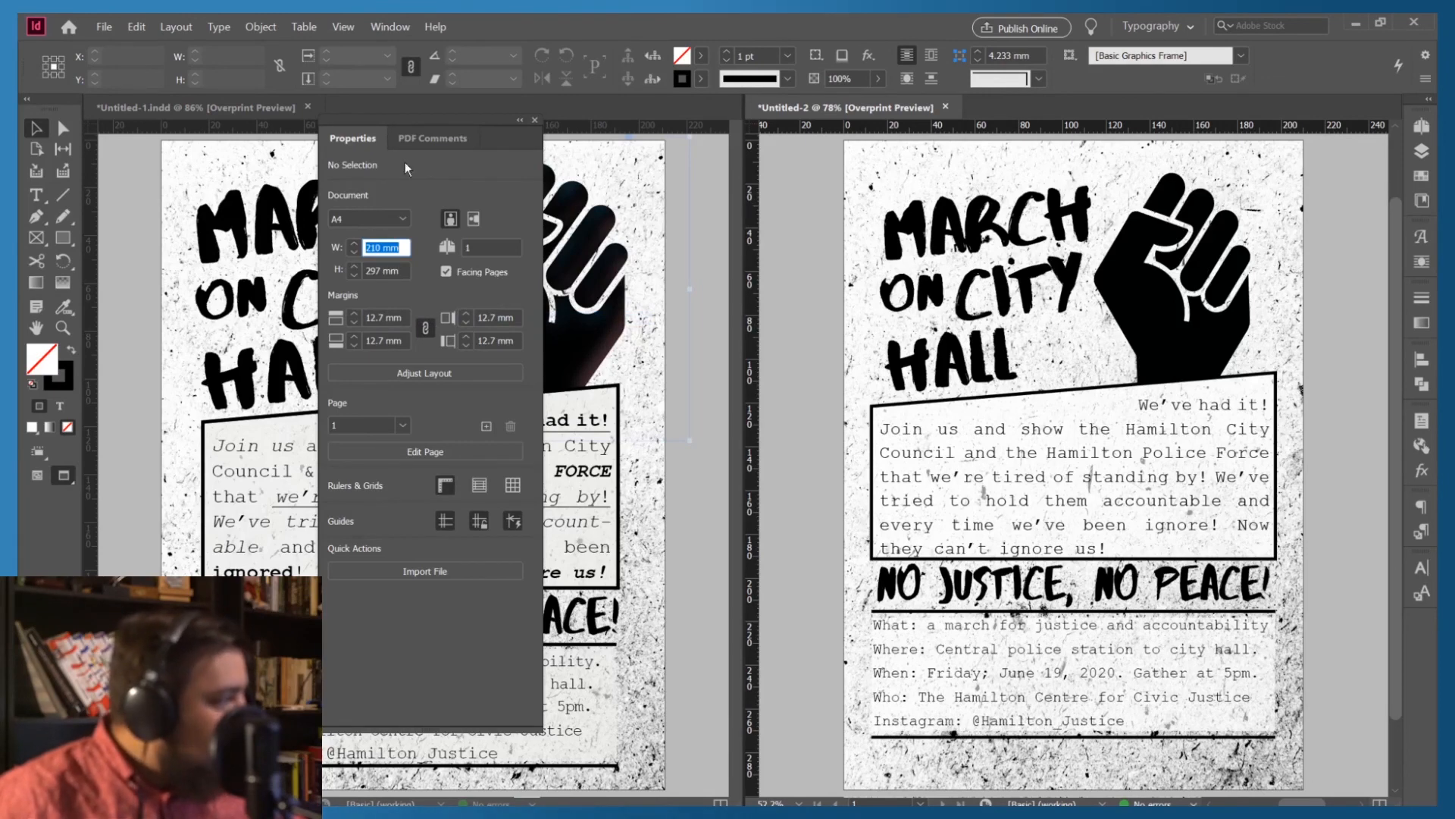
{"action": "left_click_drag", "start_coordinate": [493, 118], "coordinate": [790, 105]}
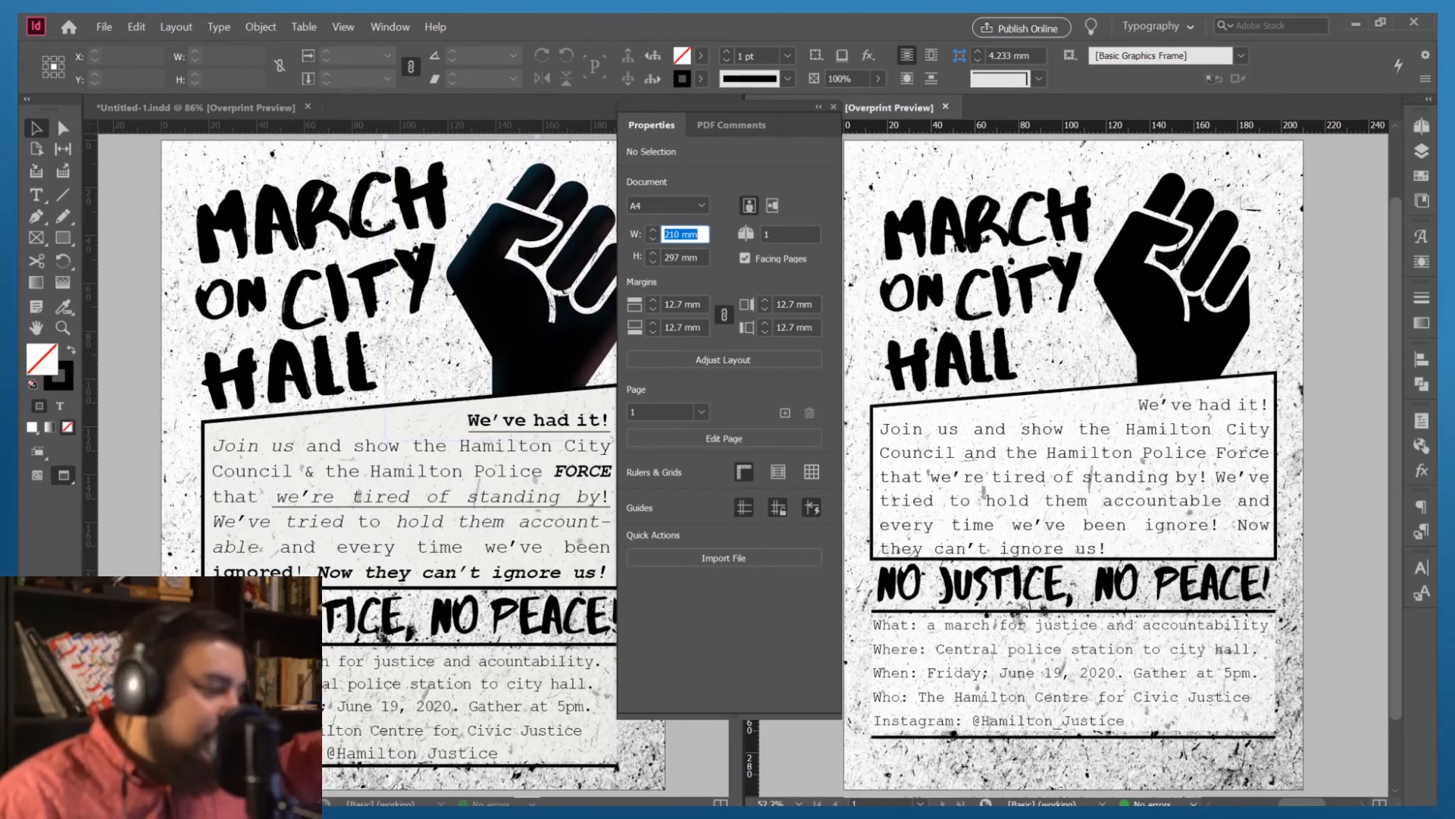
{"action": "left_click", "coordinate": [1325, 297]}
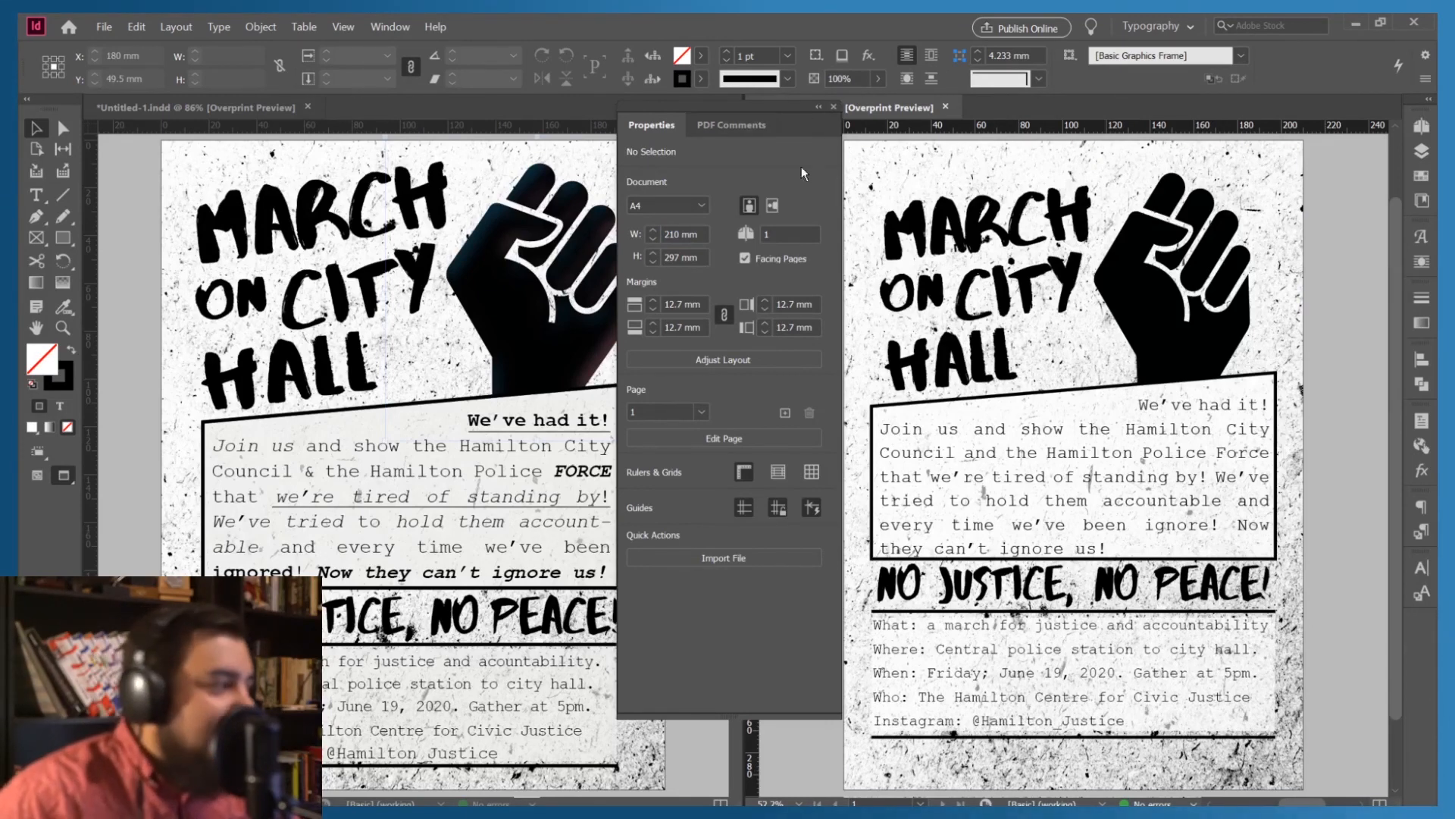
{"action": "left_click", "coordinate": [653, 261]}
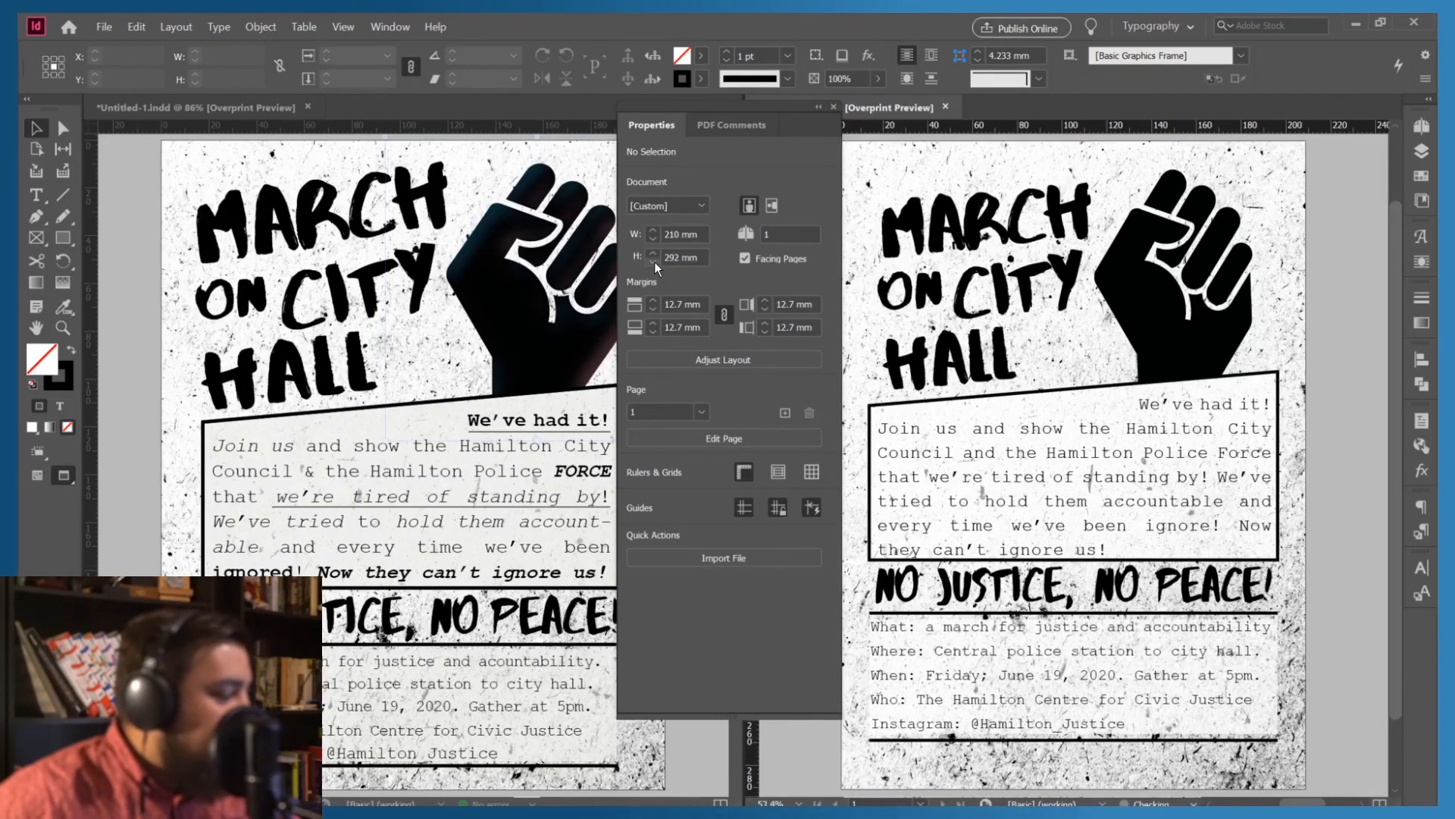
{"action": "left_click", "coordinate": [653, 261]}
{"action": "left_click", "coordinate": [654, 261]}
{"action": "left_click", "coordinate": [654, 262]}
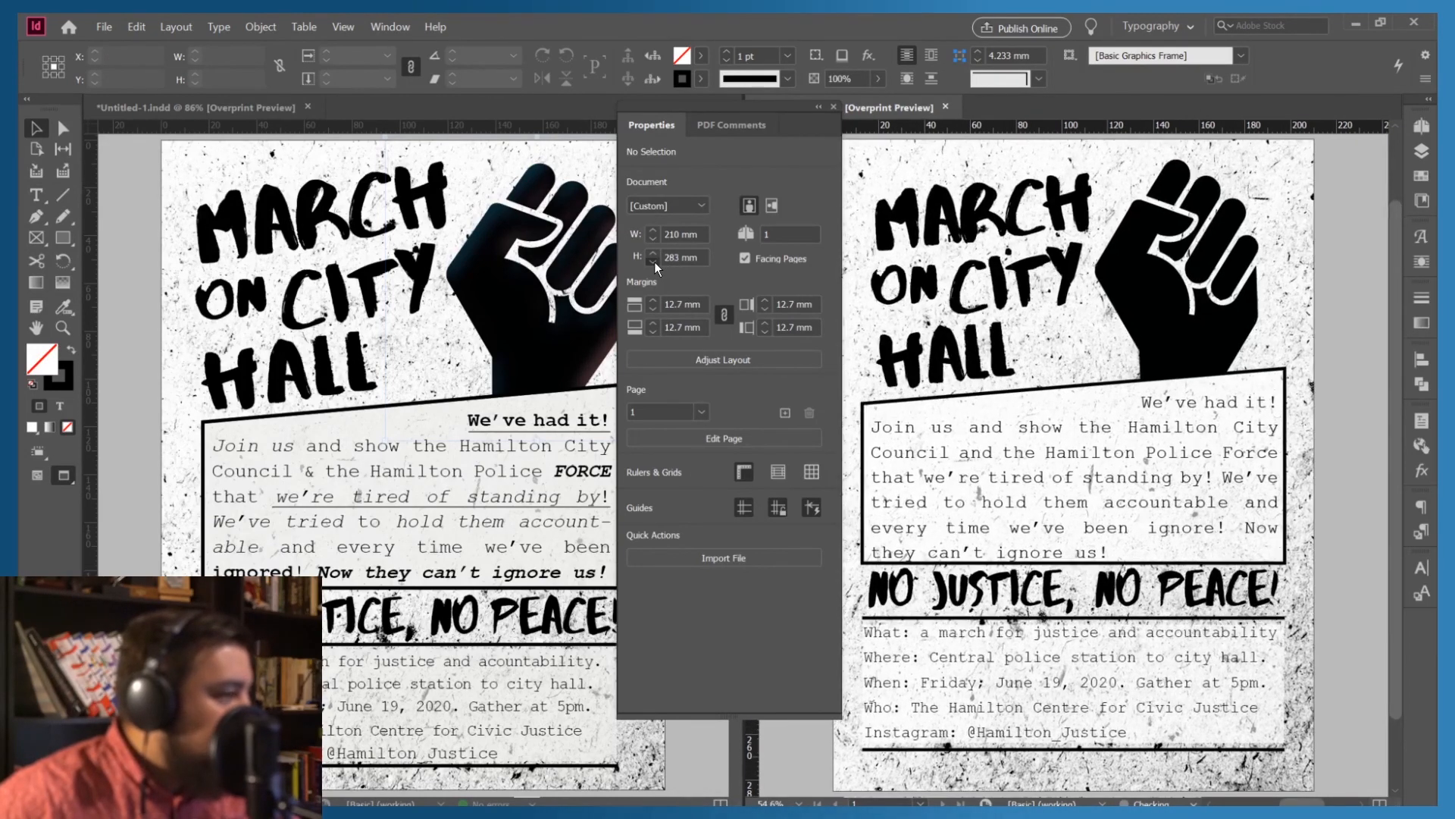
{"action": "left_click", "coordinate": [654, 261]}
{"action": "left_click", "coordinate": [654, 262]}
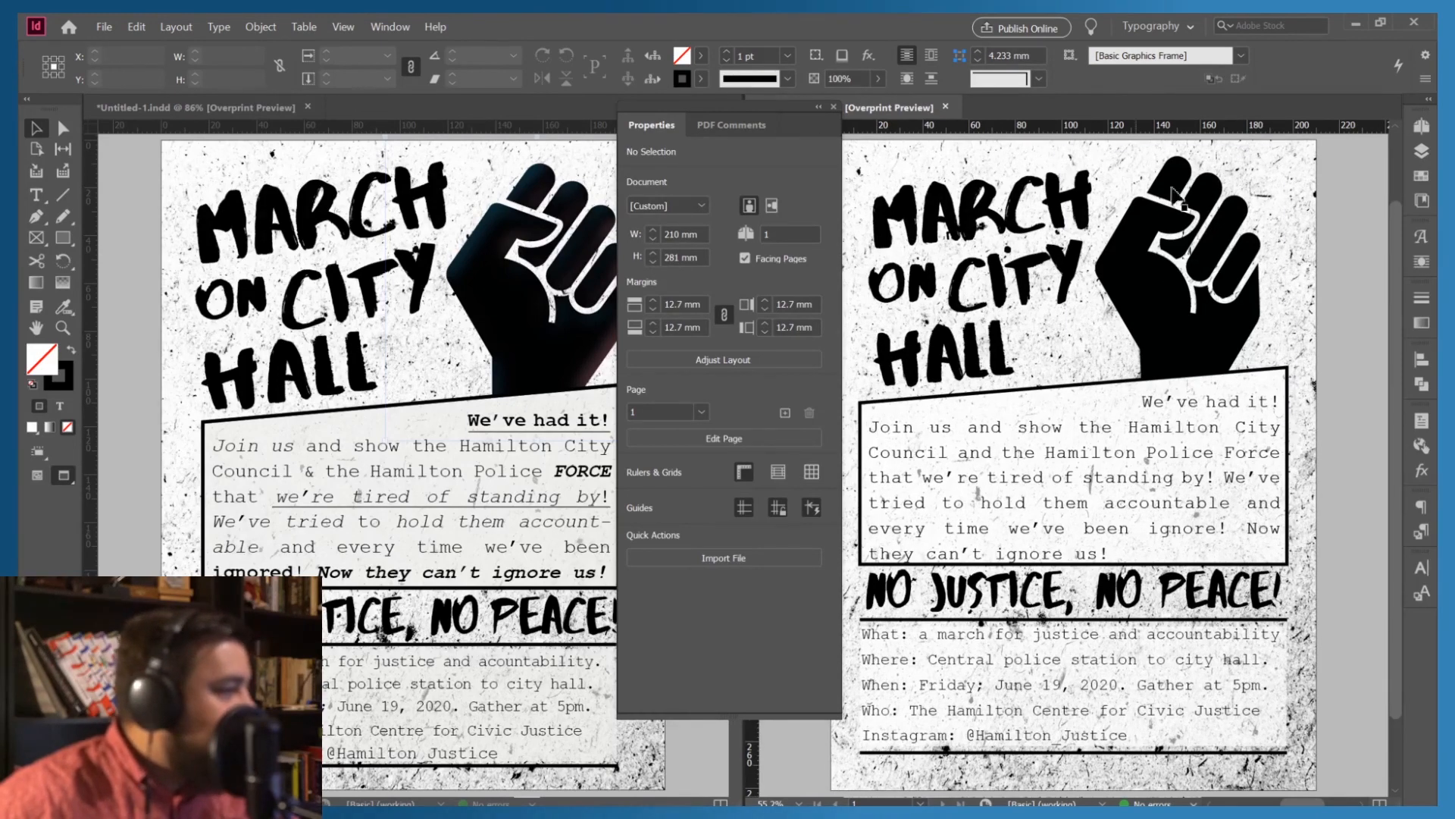
{"action": "left_click", "coordinate": [833, 107]}
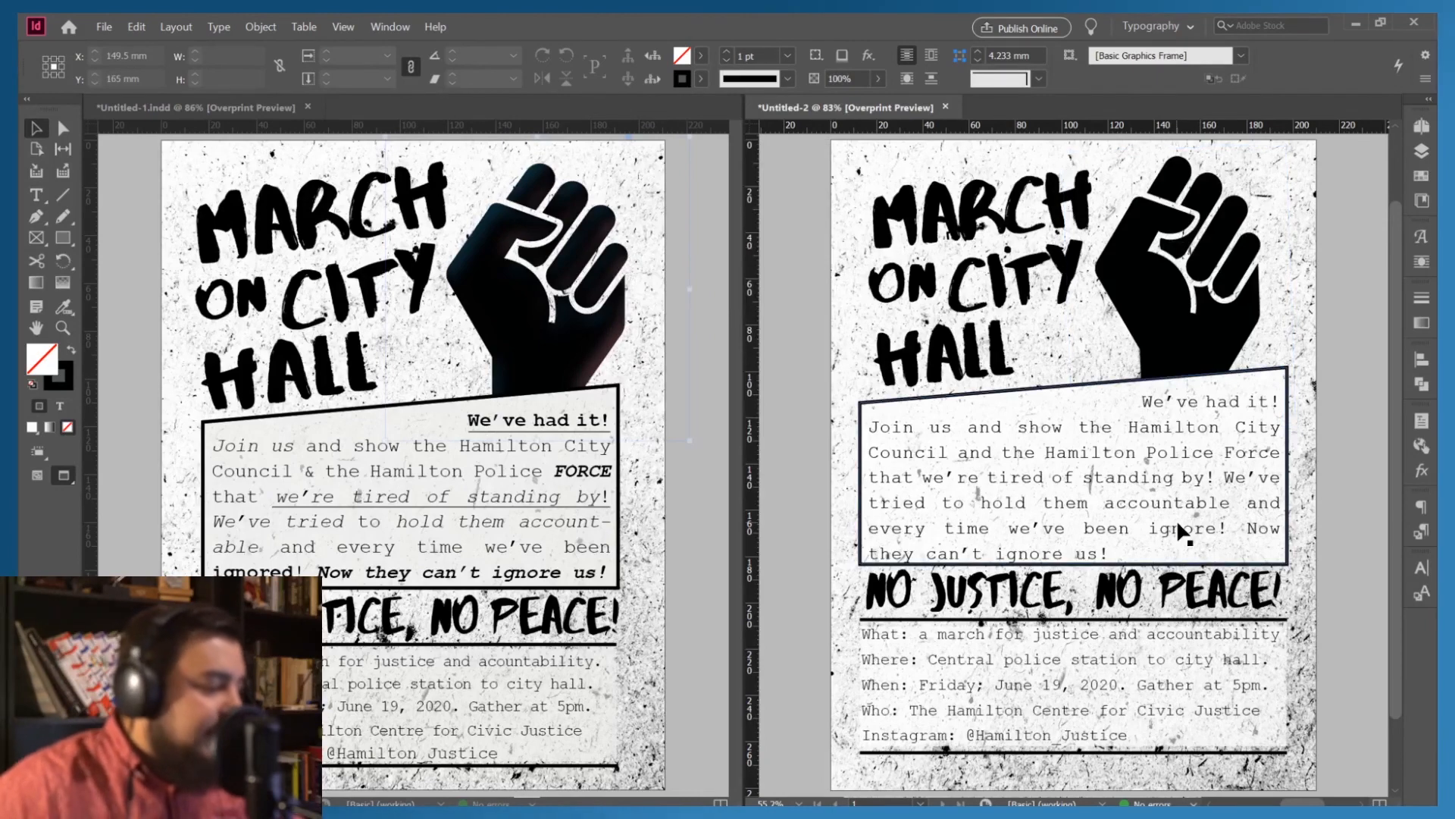